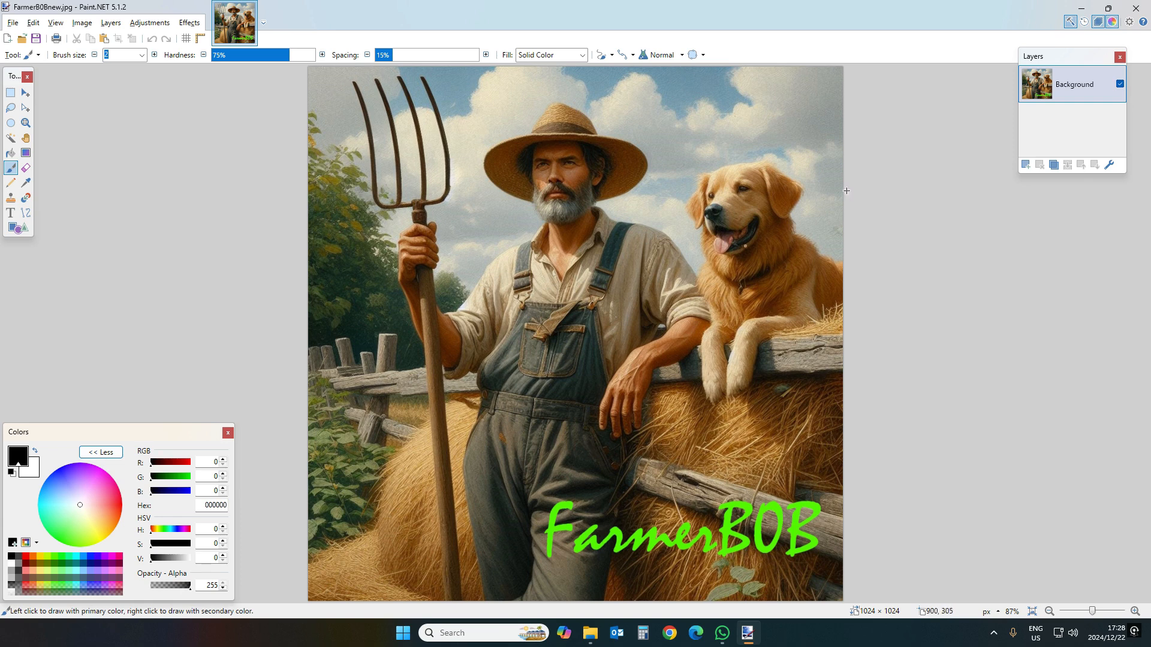
Close the Paint.NET window showing FarmerBOBnew.jpg
left_click(1138, 8)
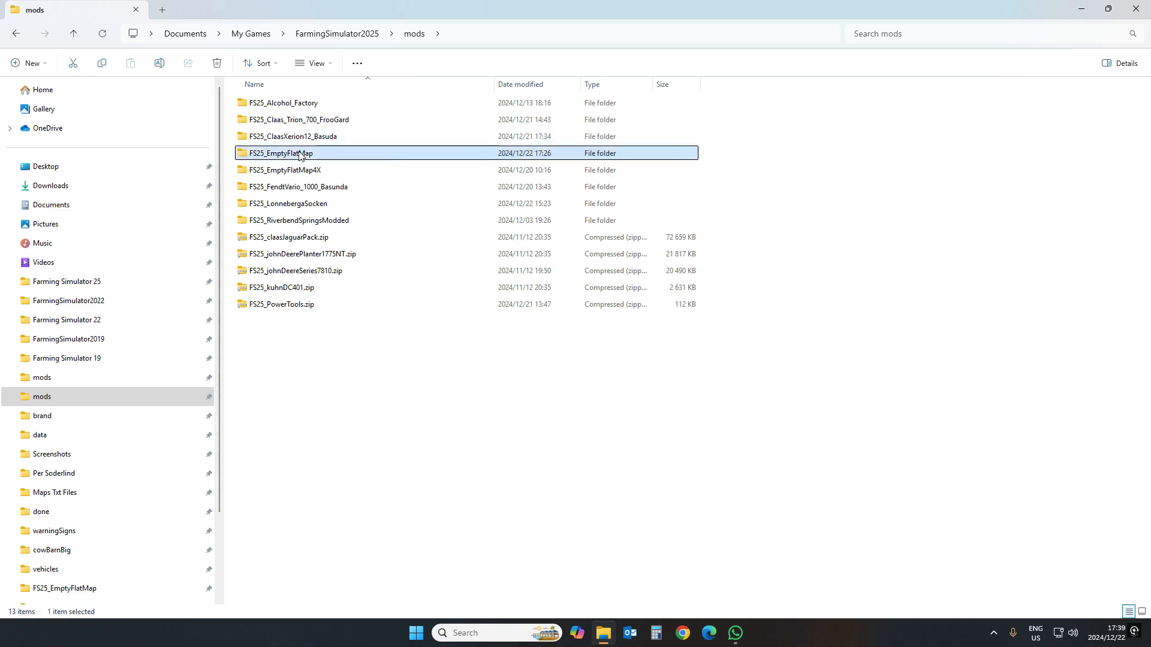
double_click(288, 154)
double_click(265, 170)
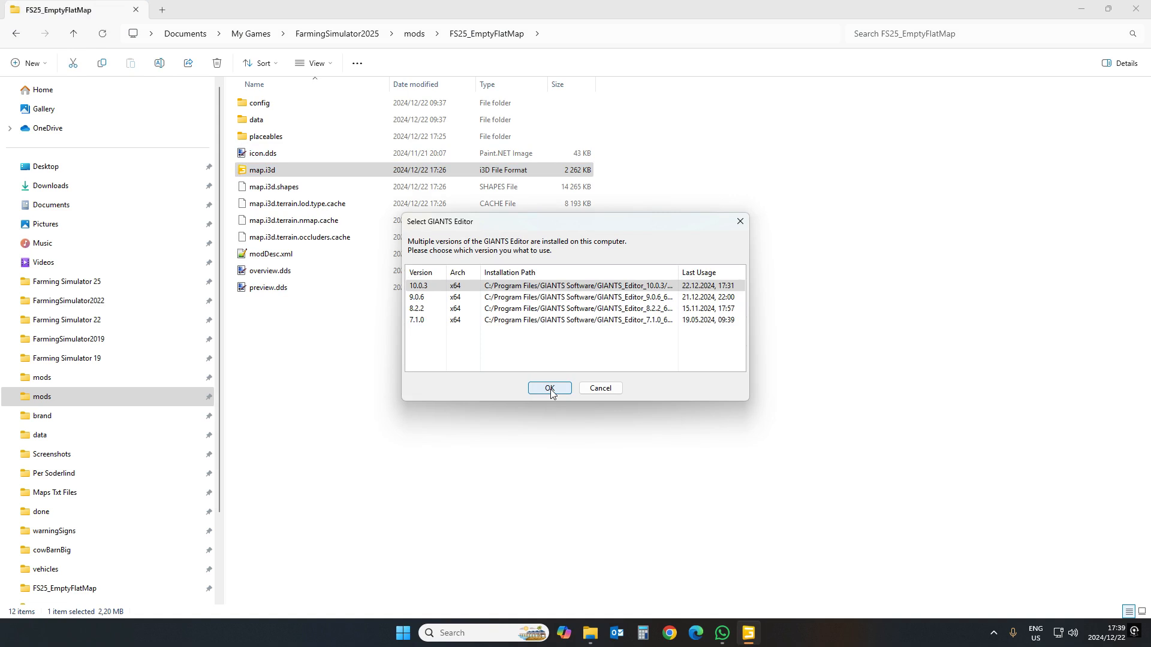
left_click(605, 390)
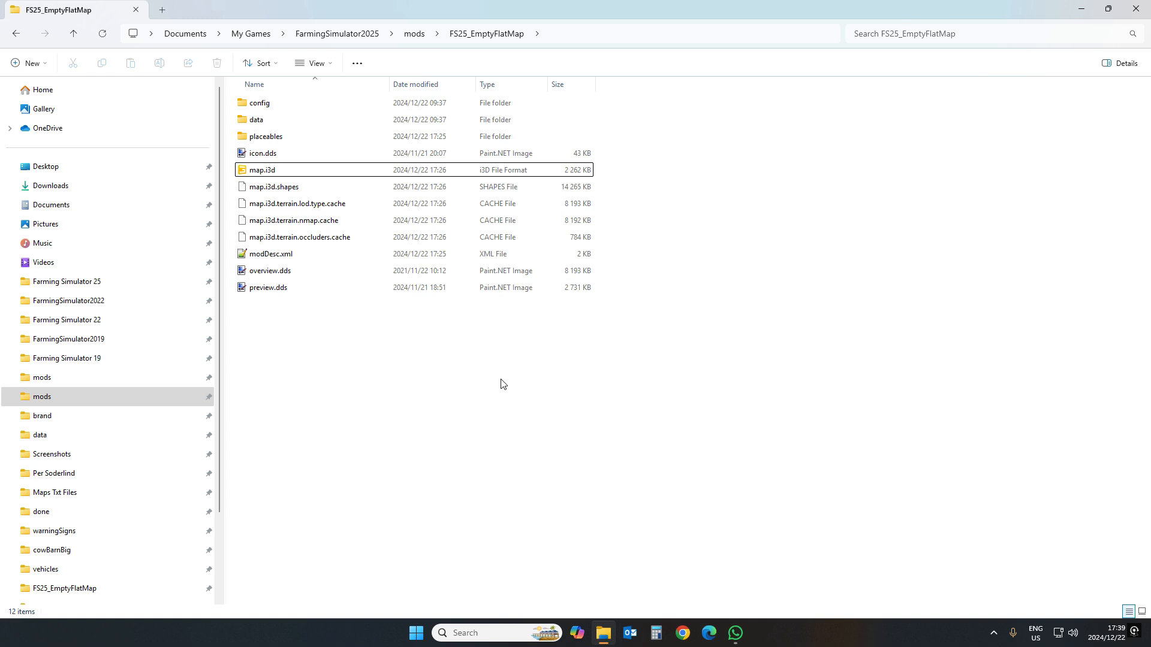
Launch Farming Simulator 25 through Steam
left_click(992, 634)
right_click(1005, 607)
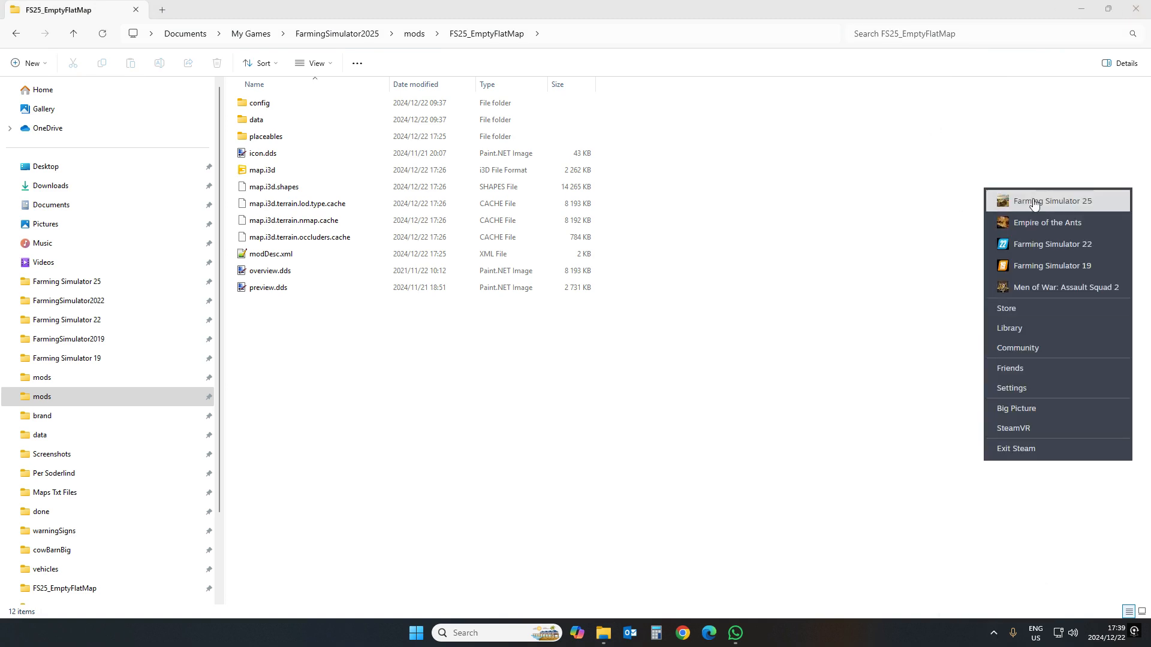
left_click(1033, 203)
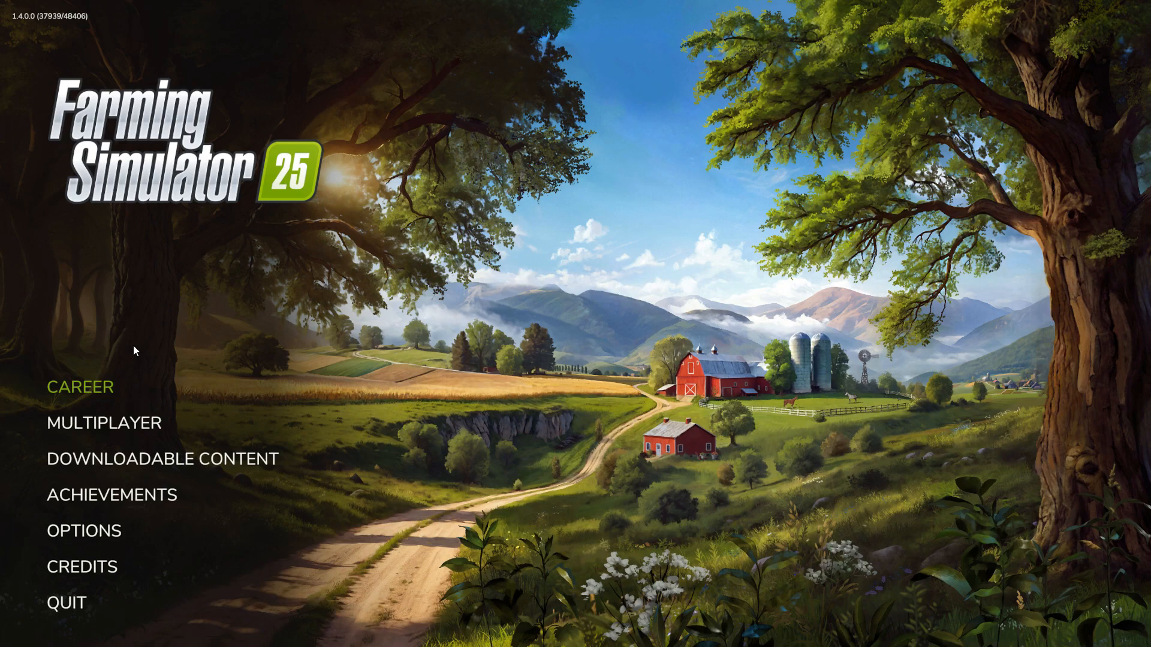
Begin a new career in empty save slot 1 and choose FarmerBOBsStartMap as its map
left_click(96, 388)
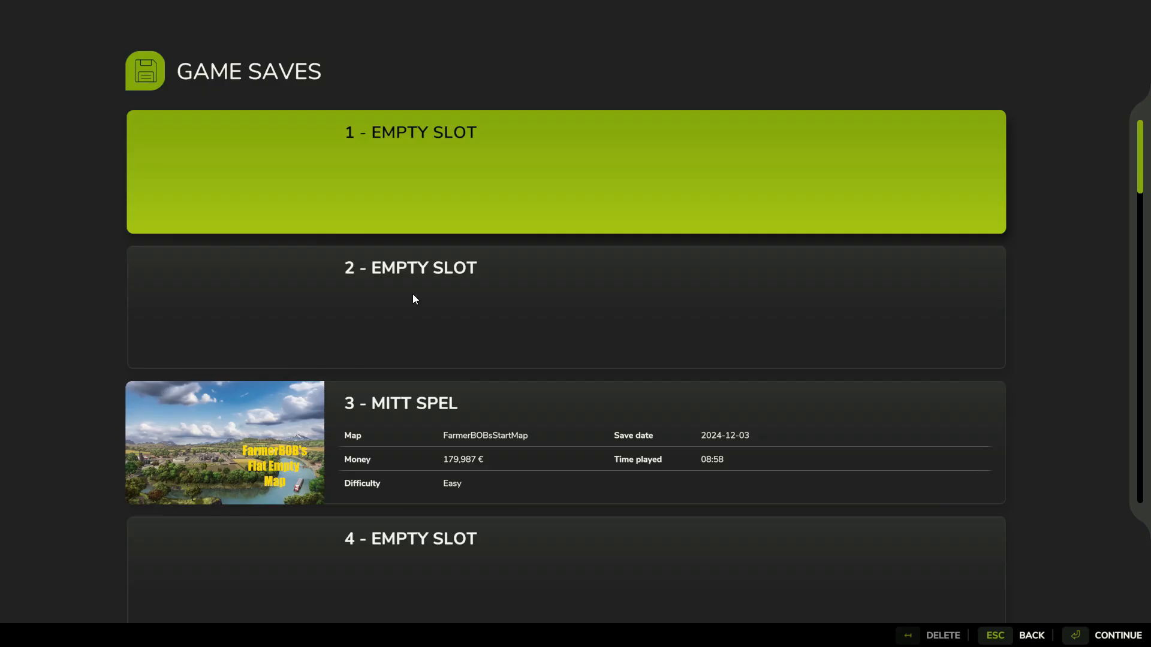
left_click(311, 175)
left_click(140, 137)
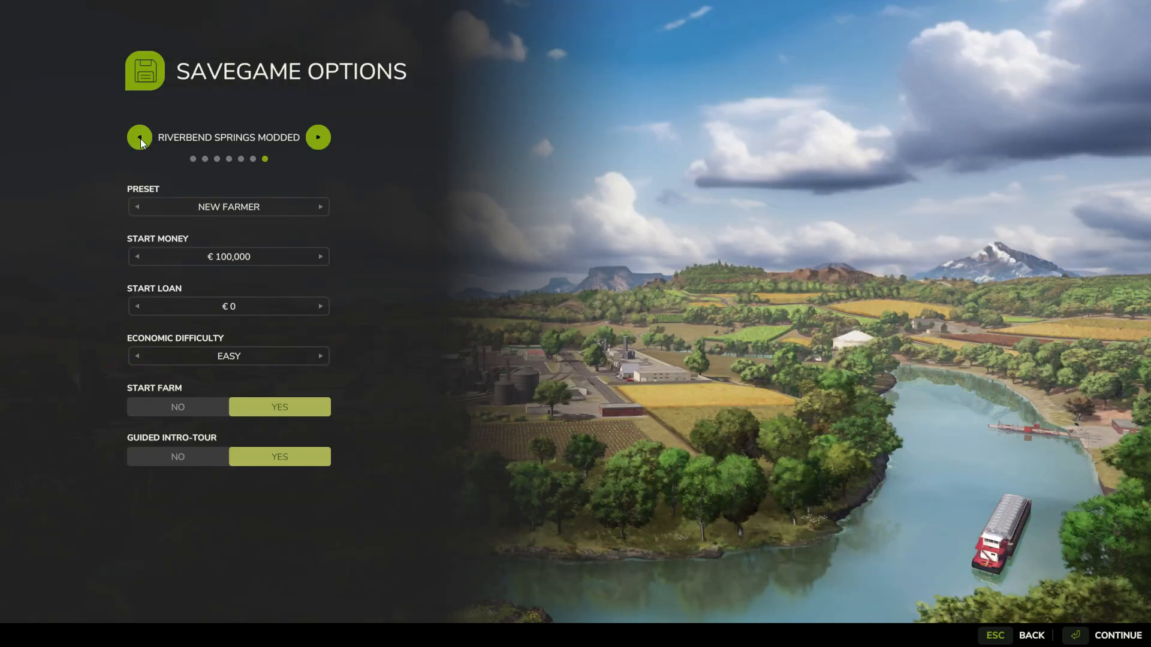
left_click(140, 137)
left_click(139, 137)
left_click(140, 137)
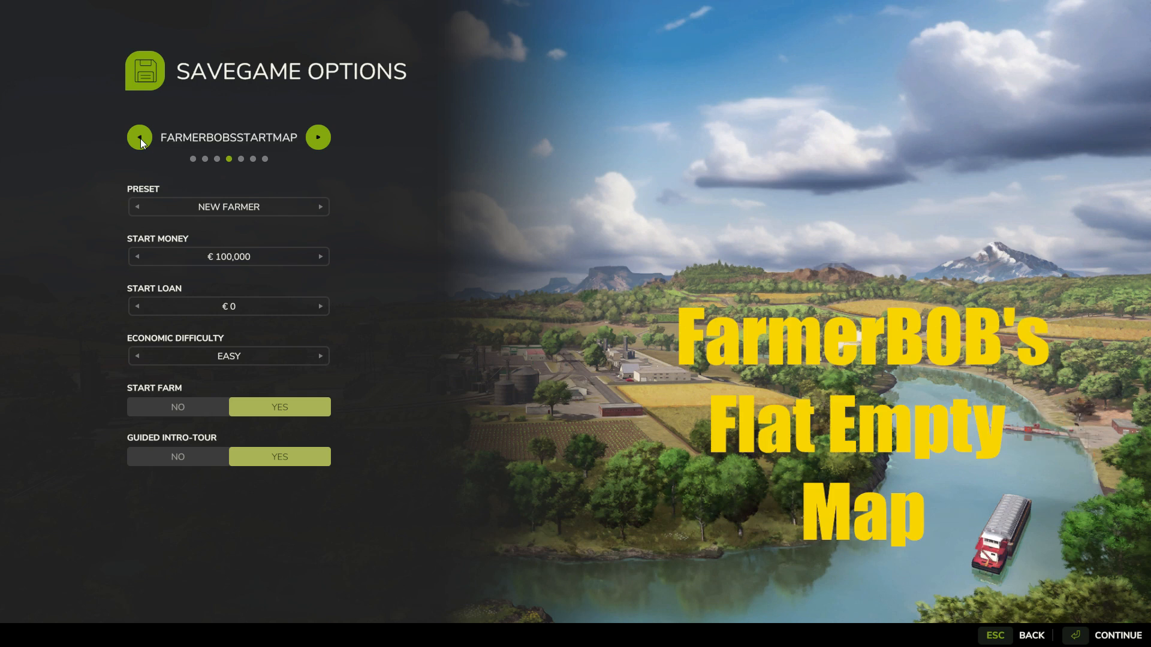
Disable the guided intro-tour and start the game with all mods selected and the default character
left_click(187, 459)
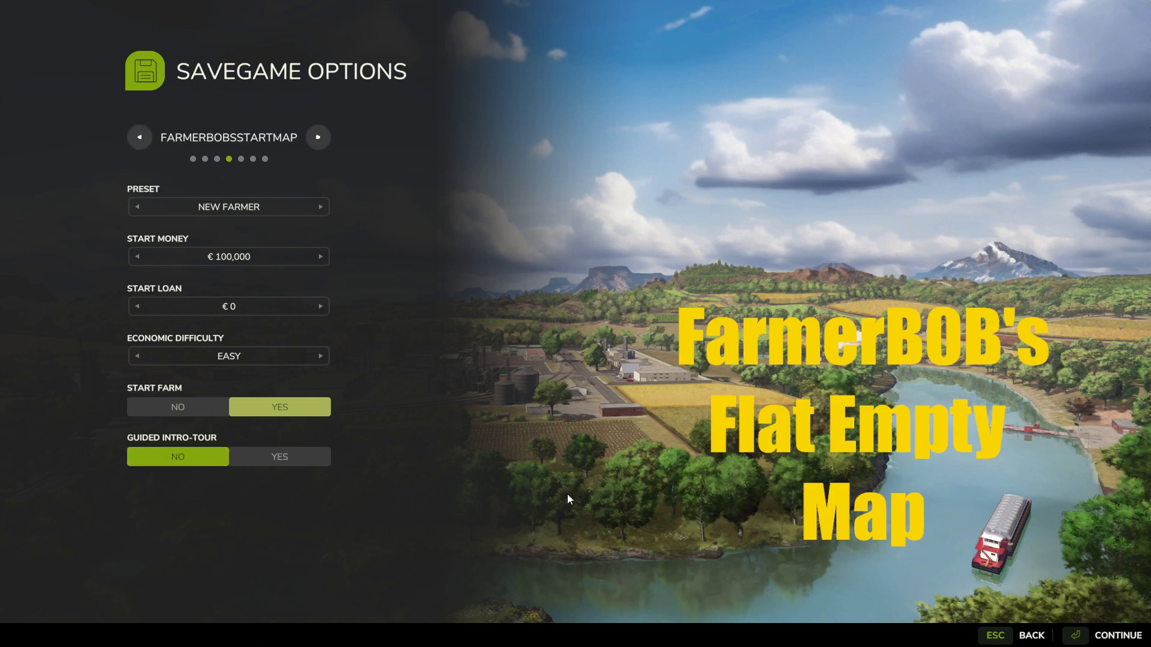
left_click(1077, 635)
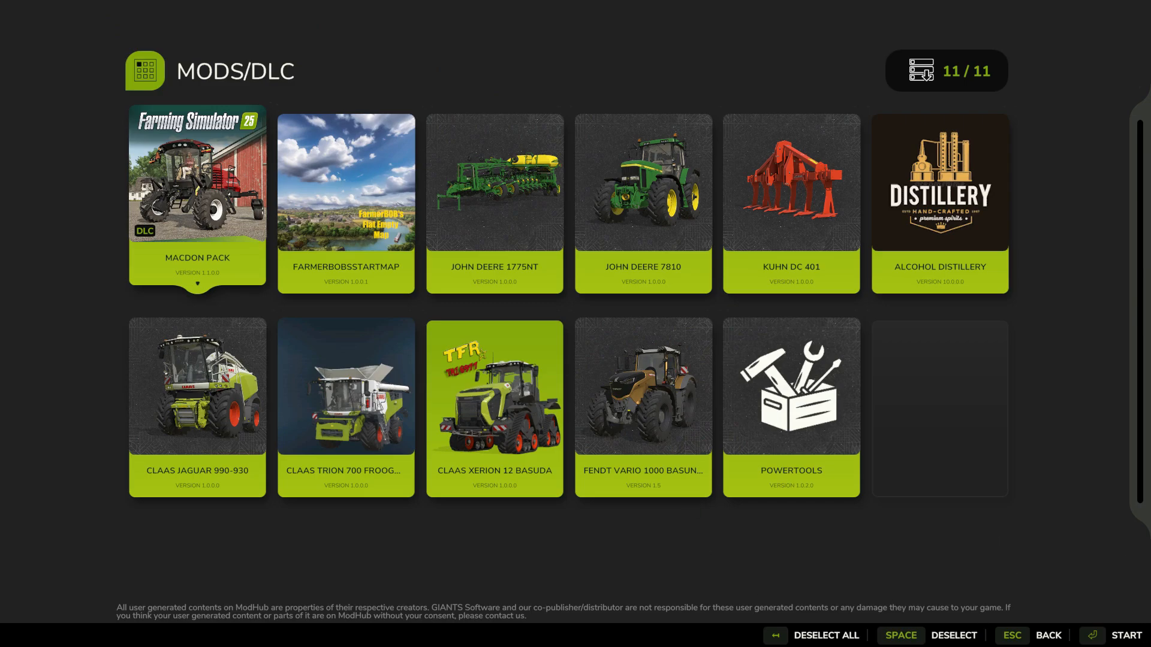
left_click(1103, 637)
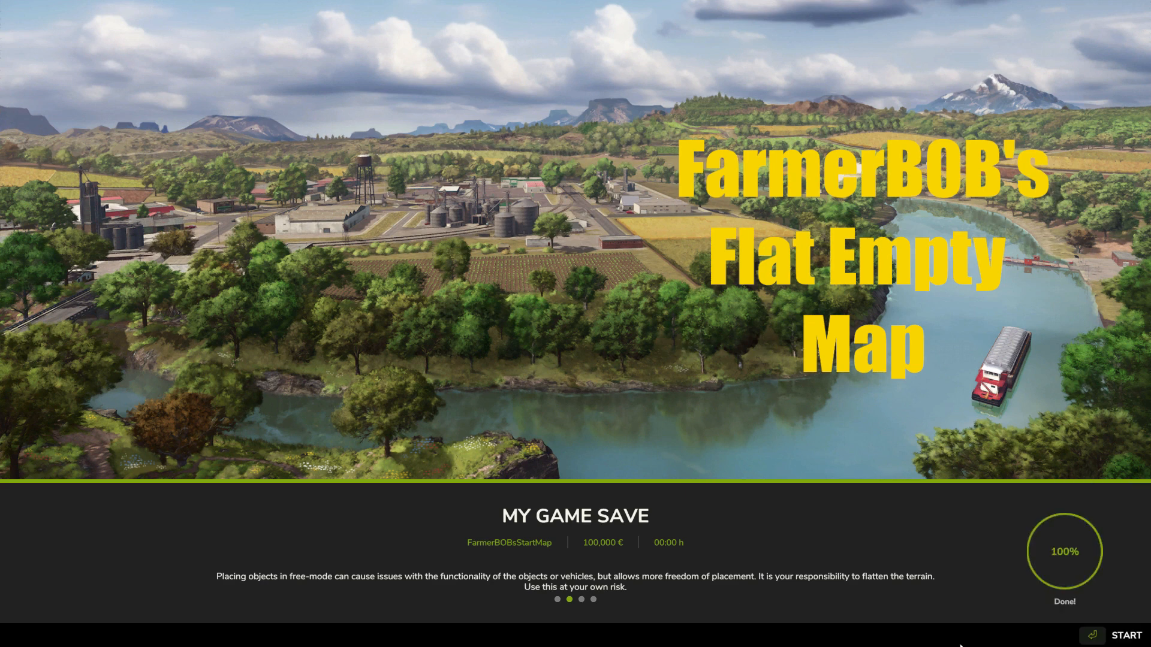
left_click(1103, 635)
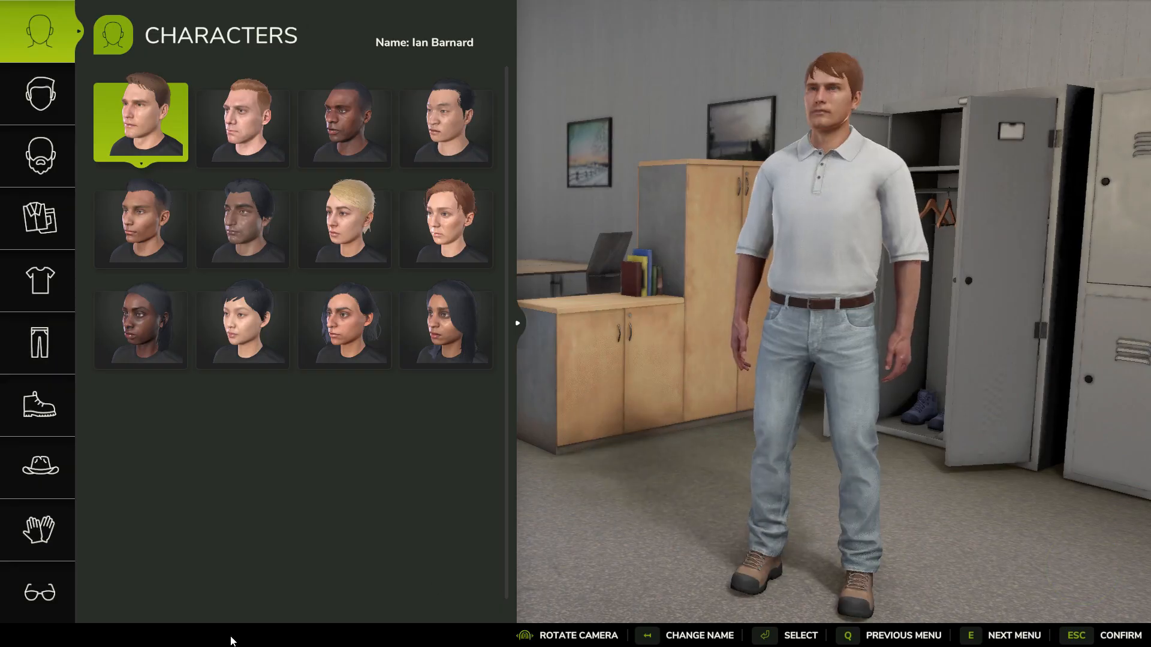
left_click(1073, 636)
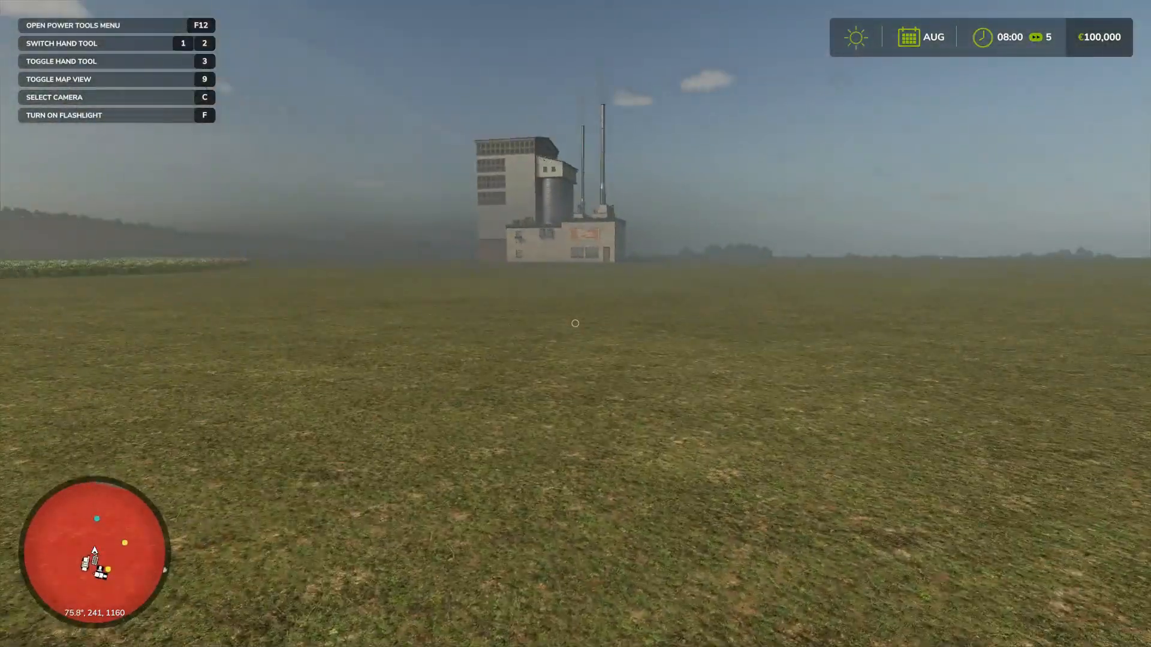
Walk across the open grass toward the factory building
key("w")
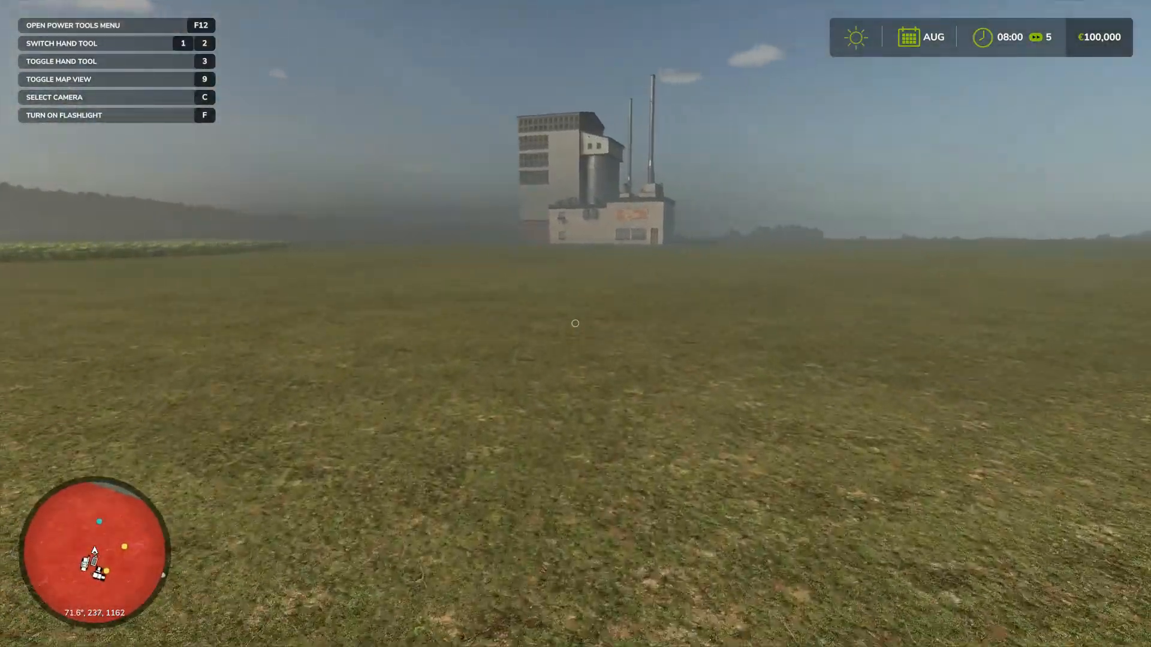
key("w")
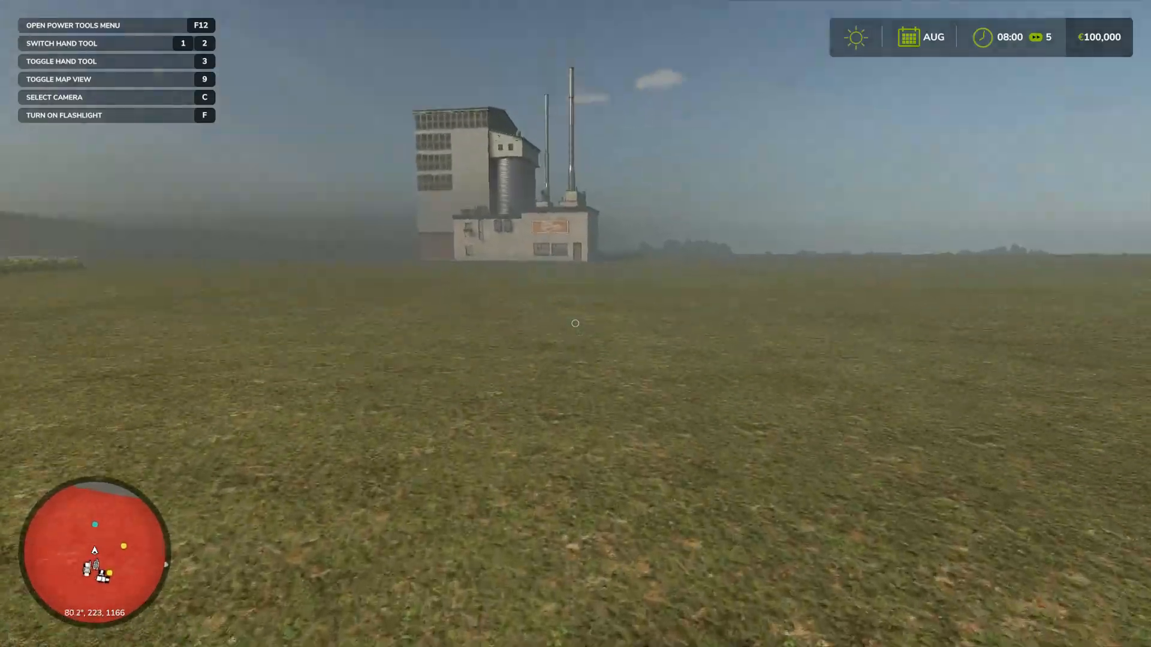
key("w")
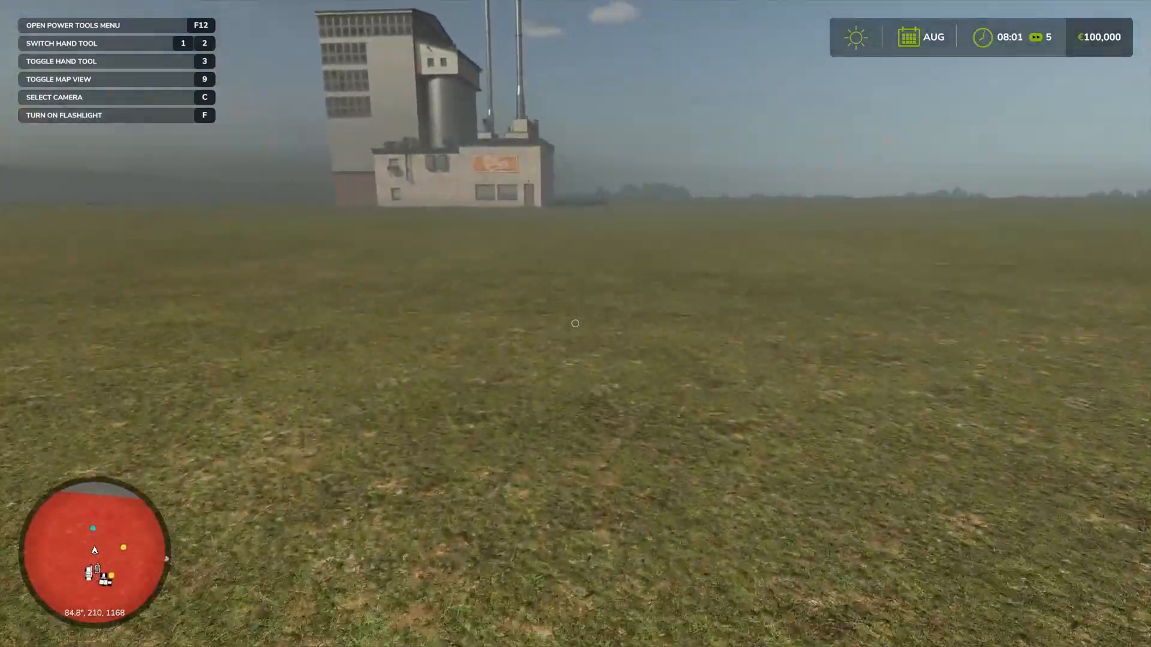
key("w")
Add 100000000 euros to the farm account using the Power Tools Add/Remove Money action
key("F12")
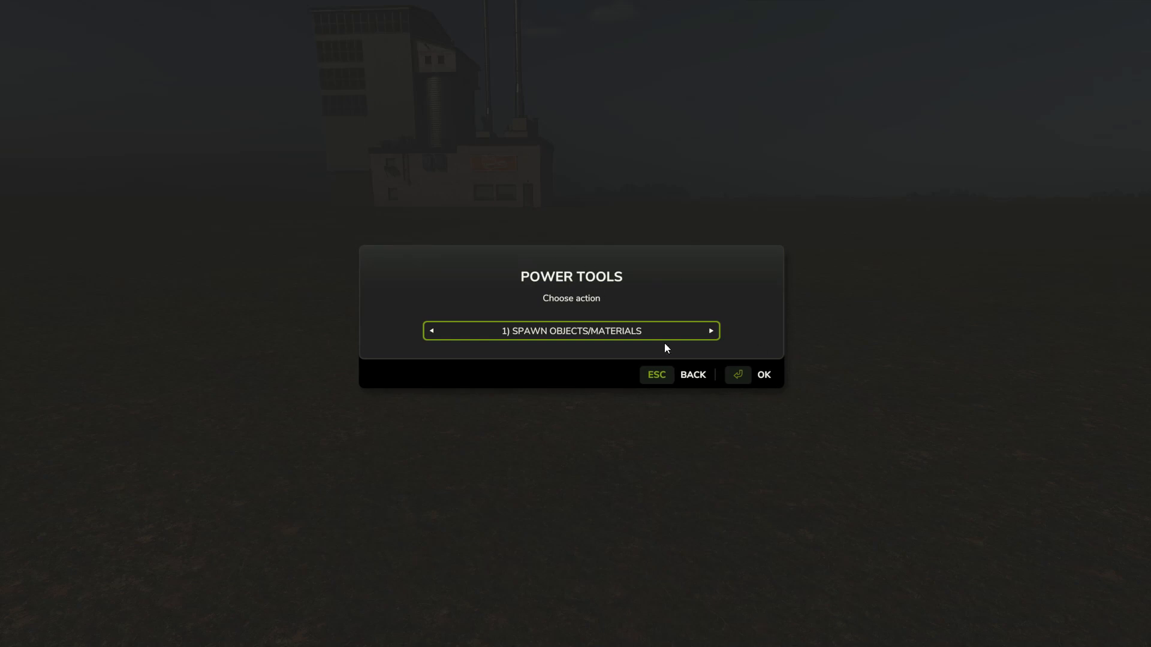
left_click(709, 333)
left_click(709, 332)
left_click(709, 333)
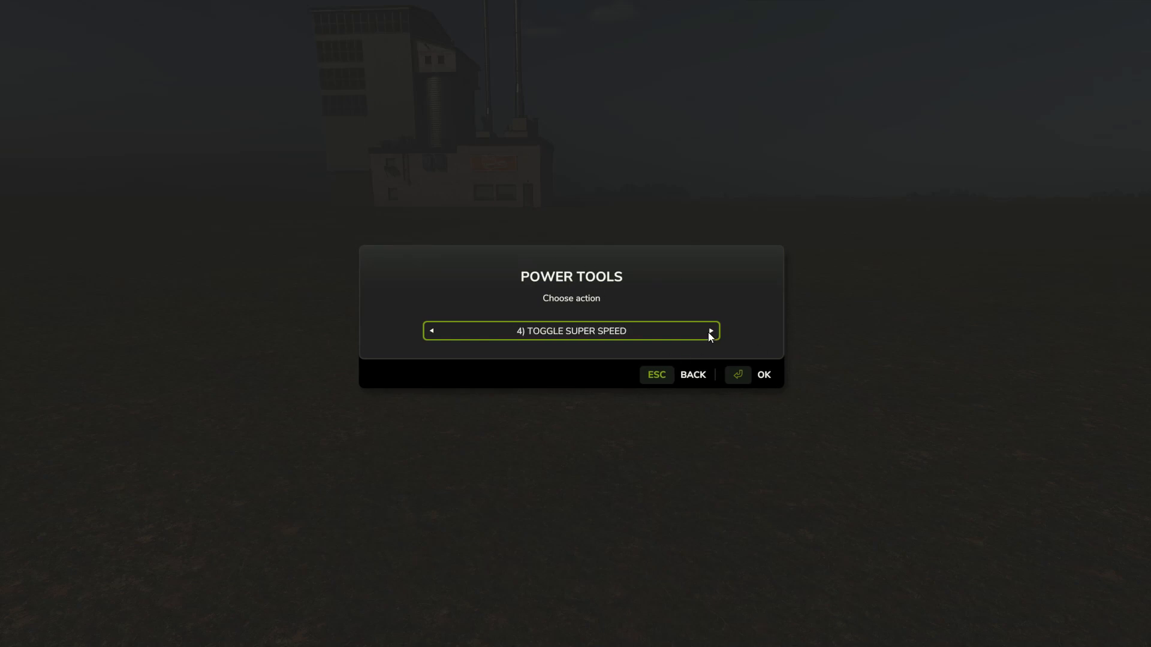
left_click(709, 333)
left_click(709, 333)
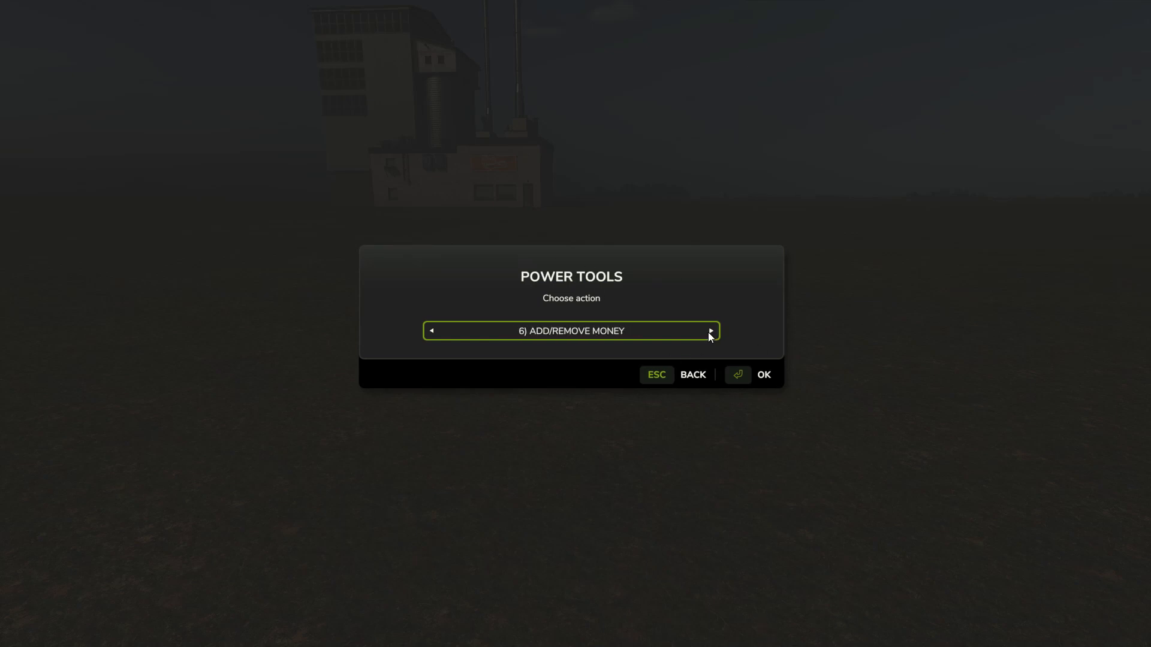
left_click(734, 376)
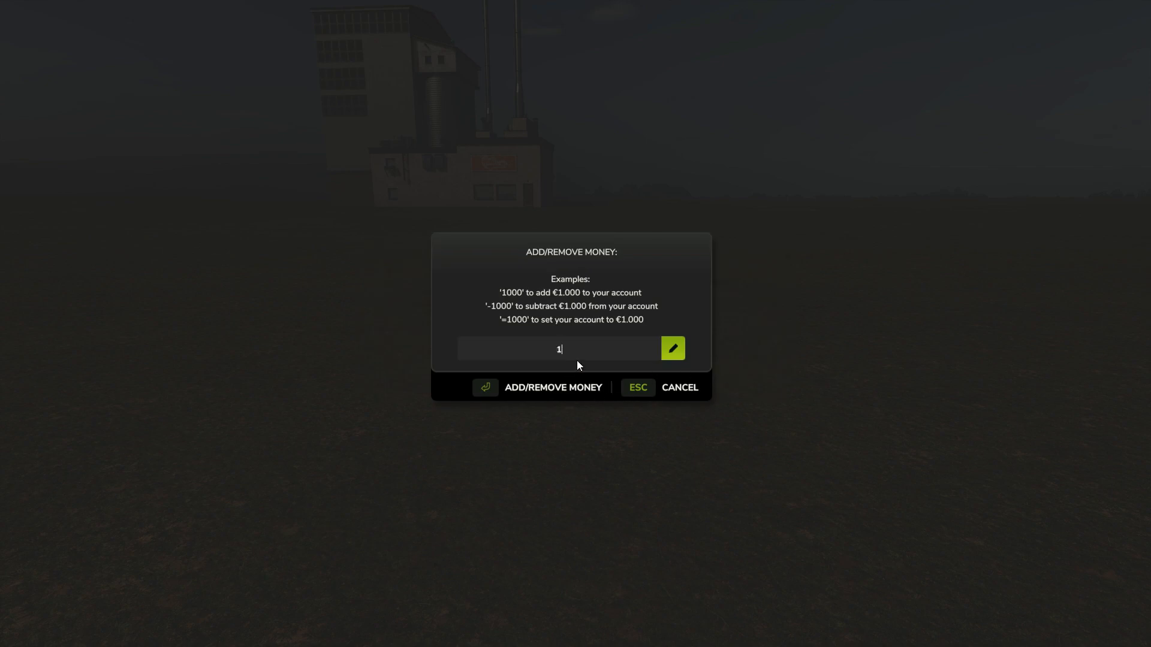
type("100000000")
key("Return")
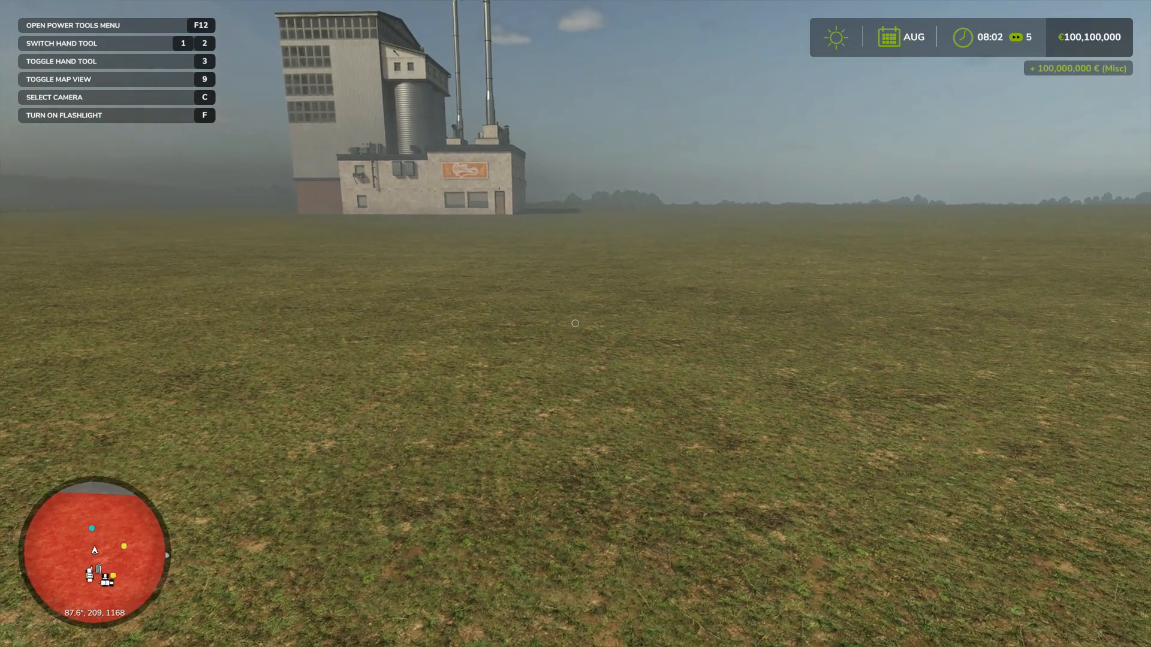
Enter construction mode and browse the available models in the Silos category
key("p")
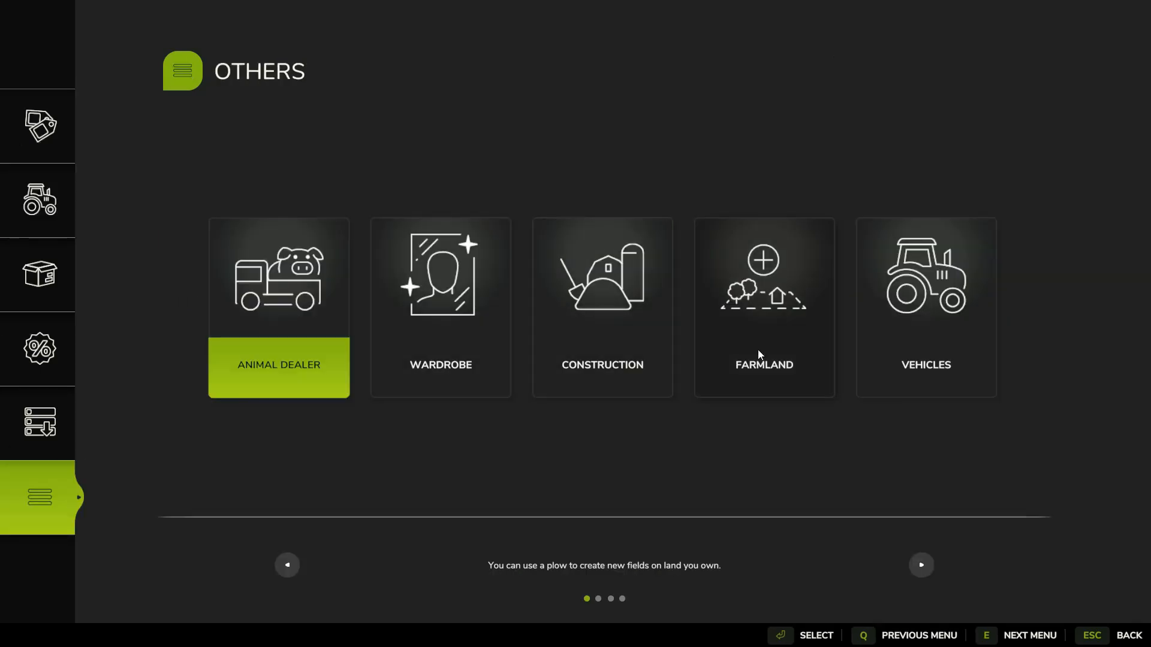
left_click(601, 340)
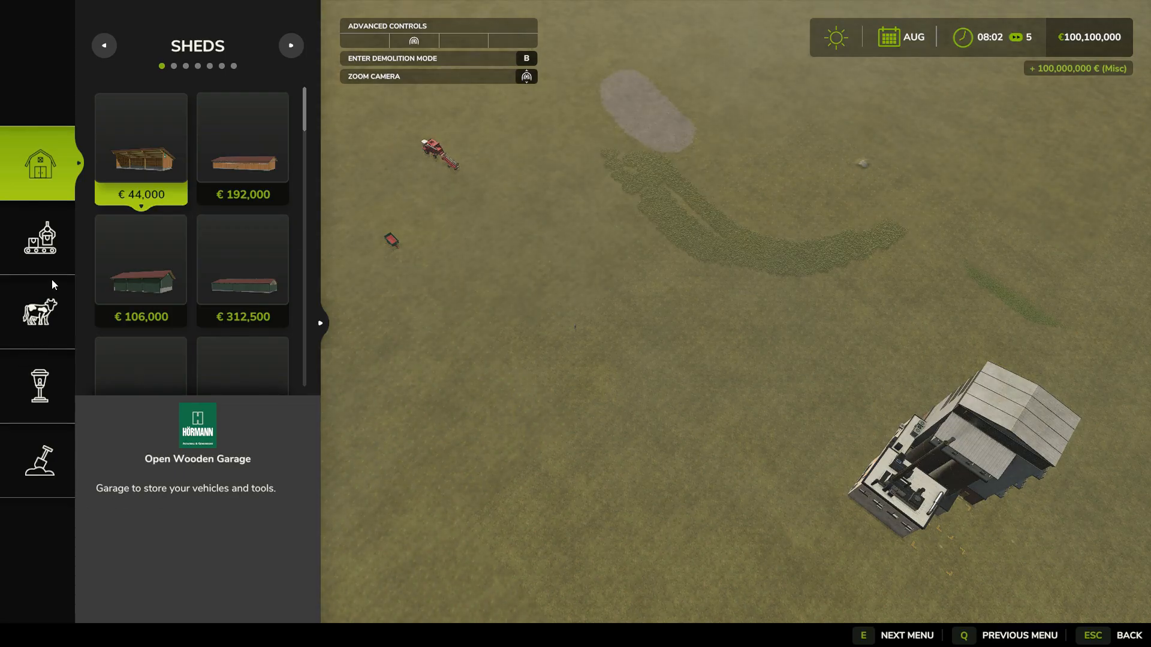
left_click(297, 43)
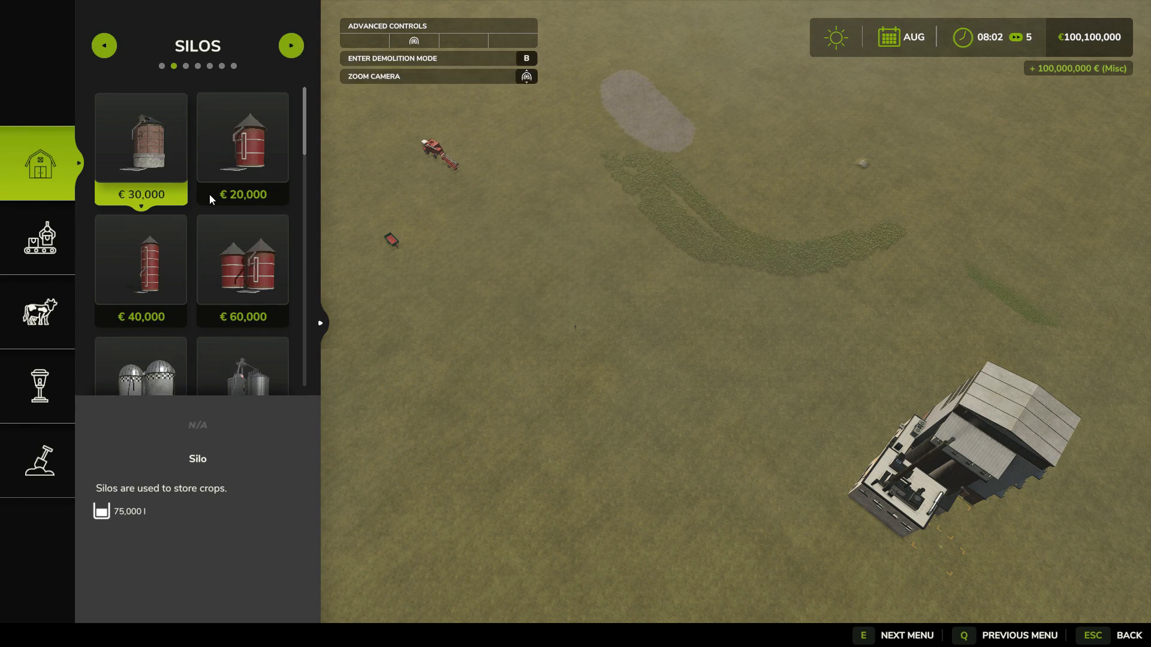
scroll(211, 198, "down", 3)
scroll(215, 208, "down", 5)
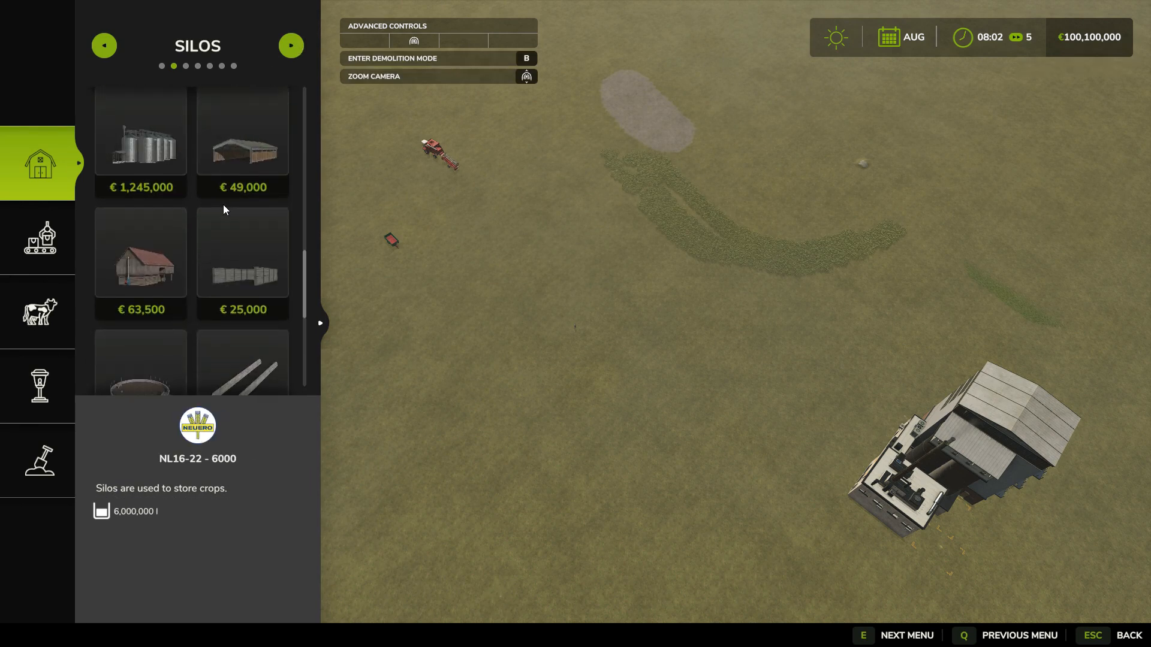
scroll(235, 215, "down", 3)
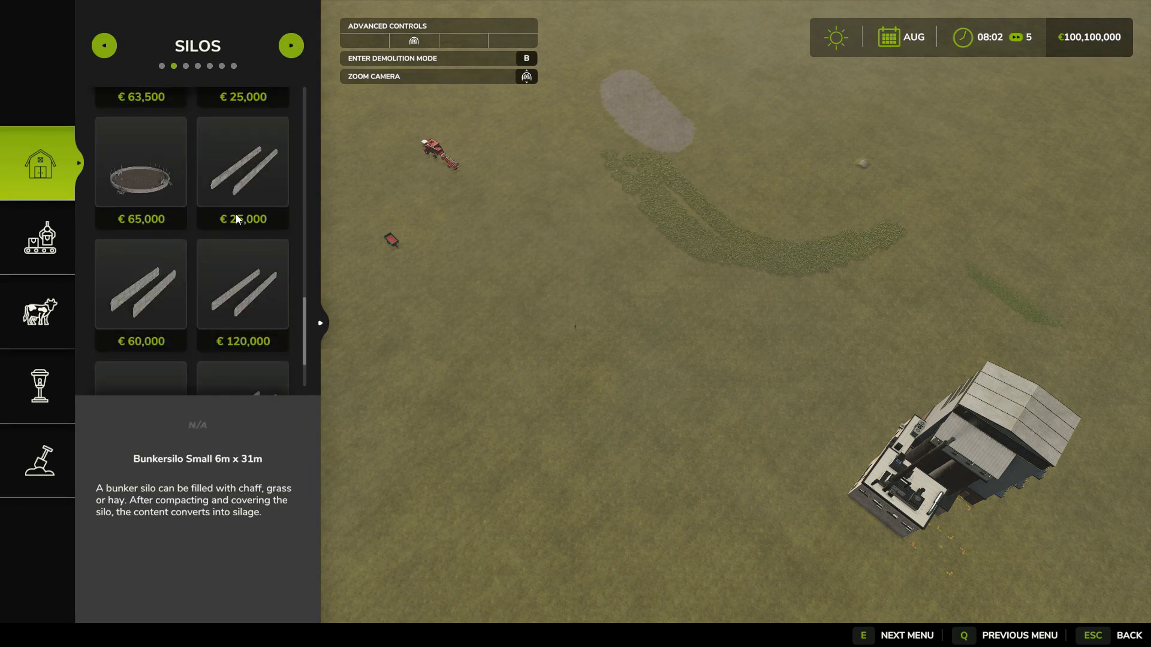
scroll(236, 216, "up", 5)
scroll(236, 214, "up", 4)
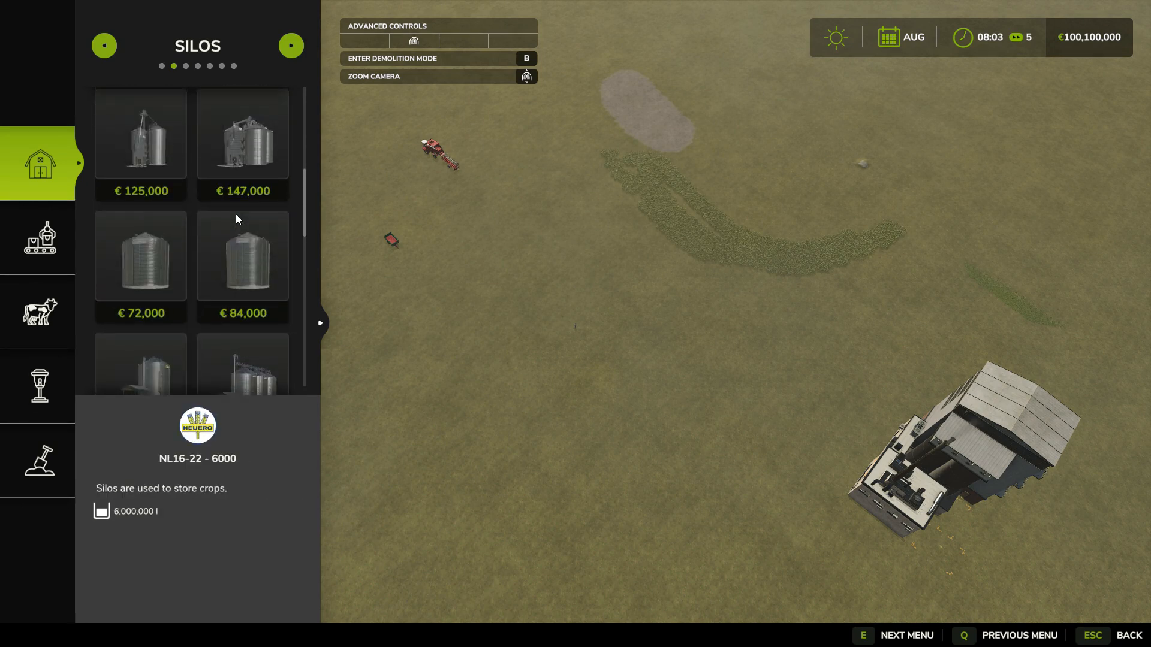
scroll(242, 239, "up", 4)
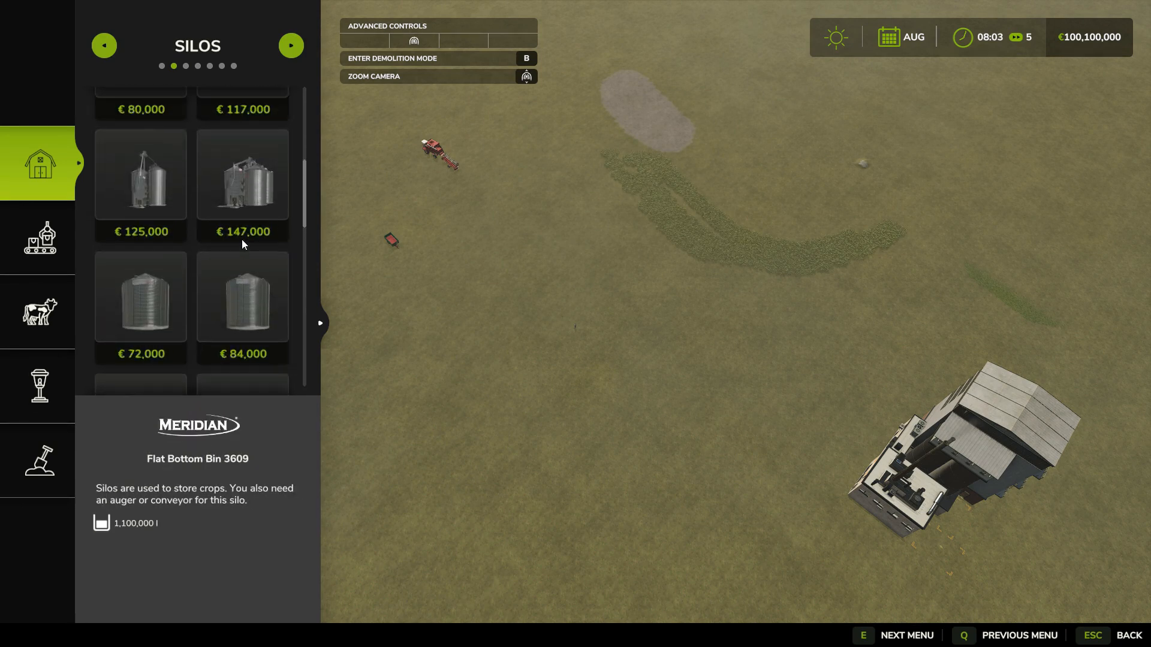
Buy the Farma 400 + Obi 1000 silo and place it on the open grass near the factory building
left_click(250, 209)
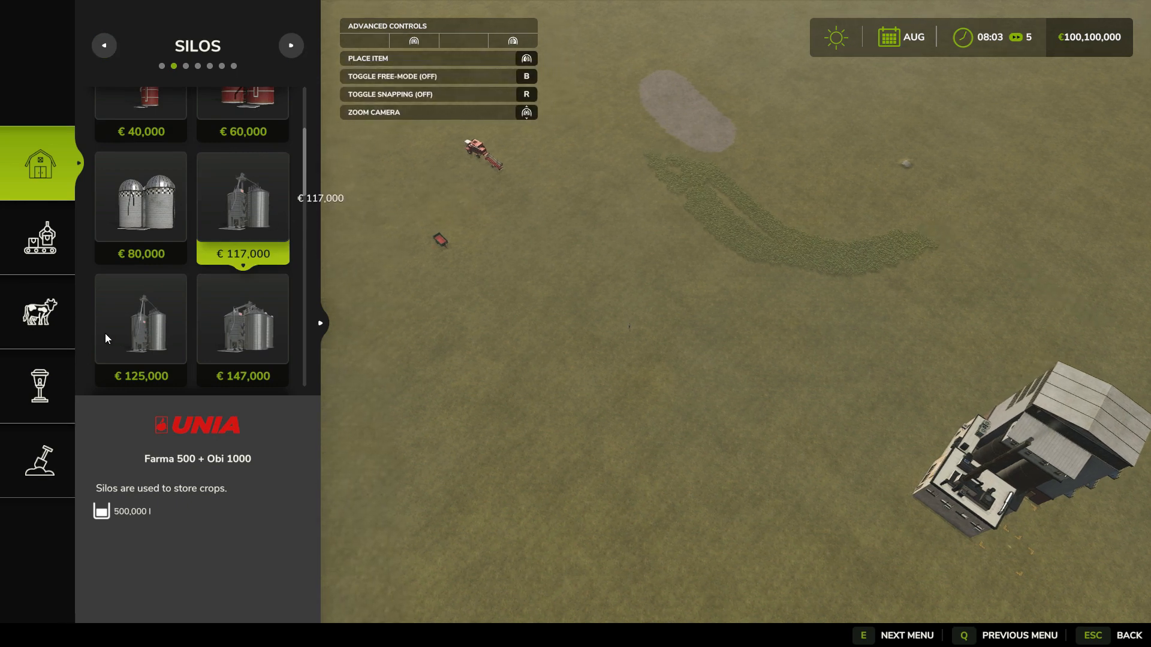
scroll(231, 242, "up", 3)
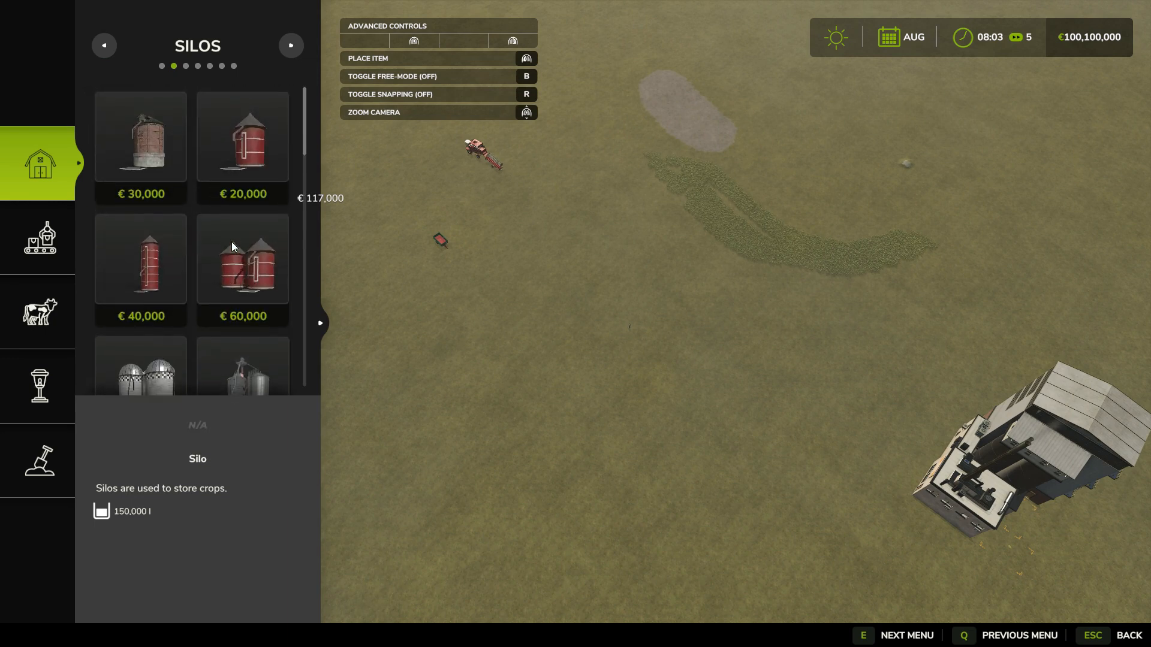
scroll(231, 242, "down", 6)
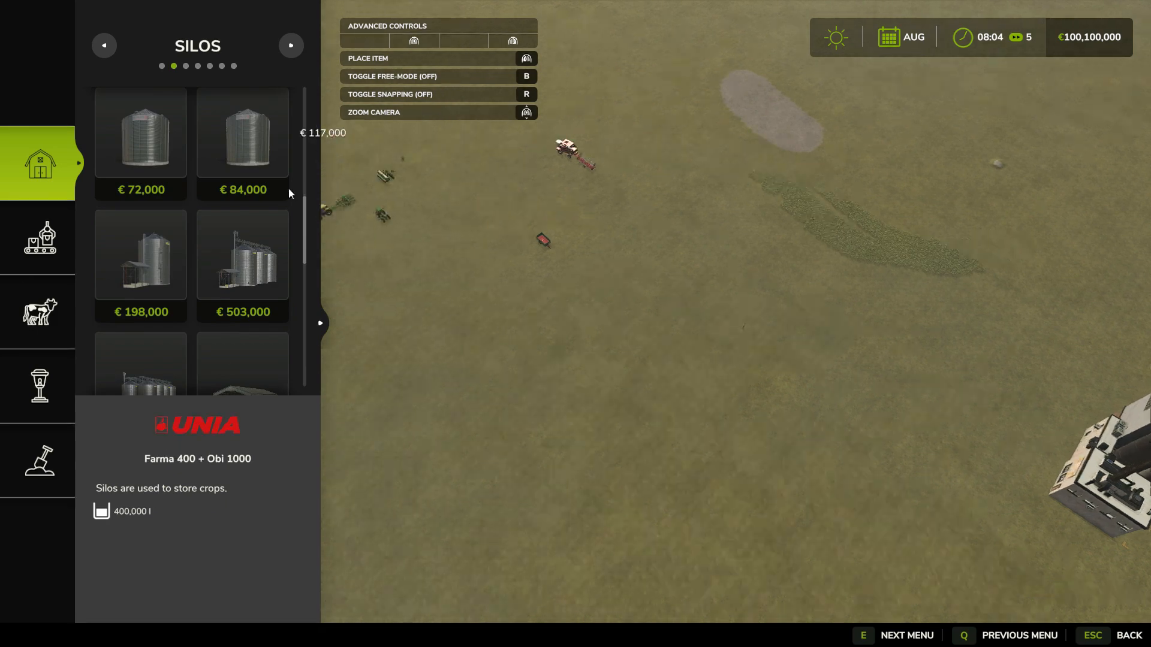
scroll(282, 198, "up", 3)
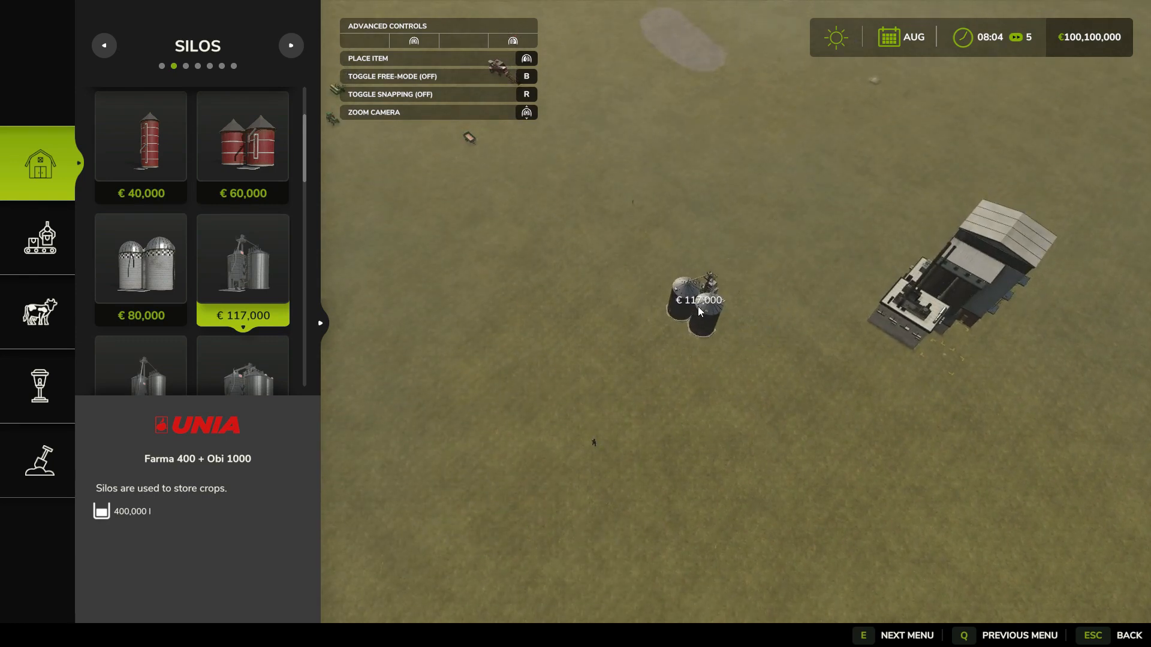
left_click(692, 264)
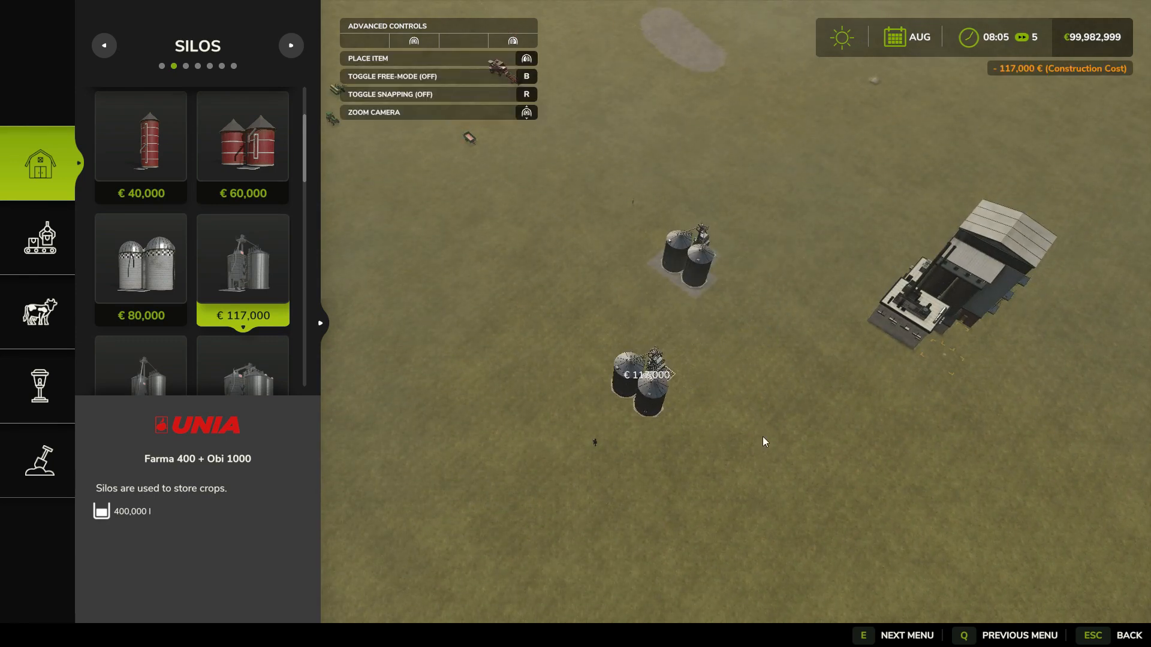
Leave construction mode, then save the career game and quit it
key("Escape")
key("Escape")
key("Escape")
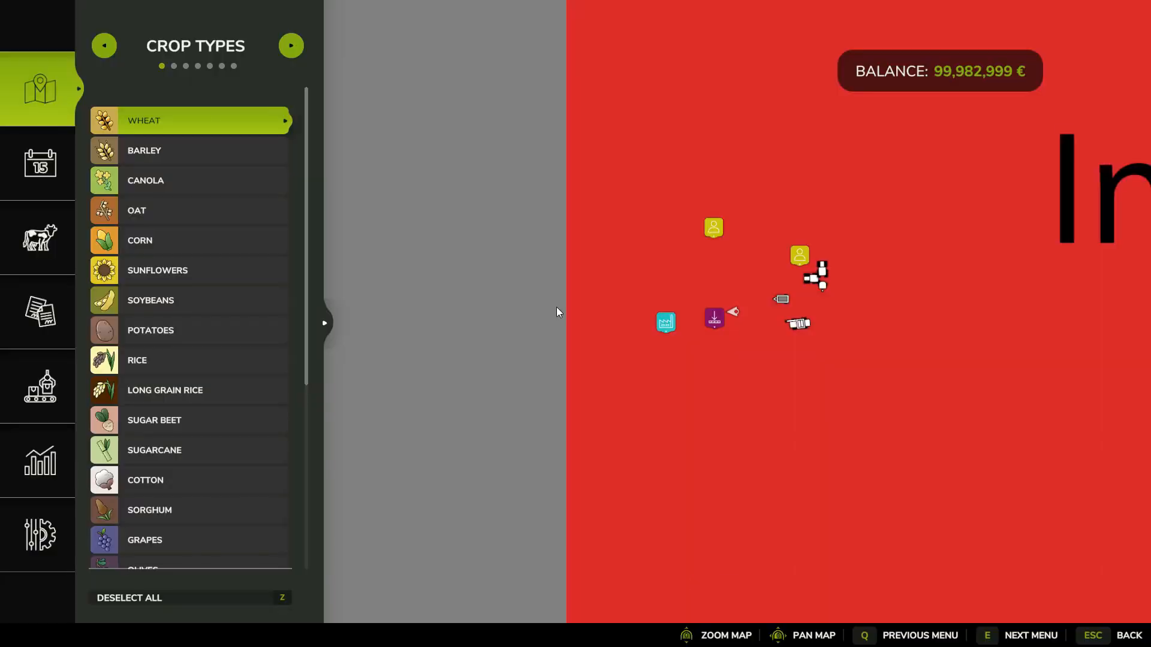
left_click(18, 524)
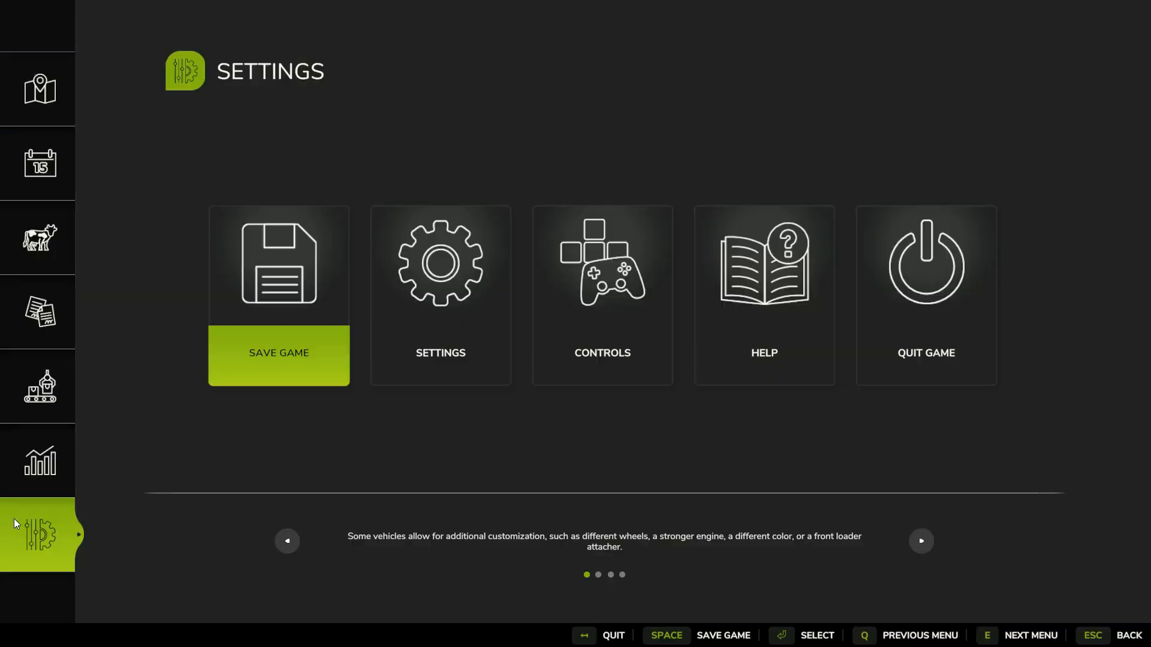
left_click(250, 368)
left_click(923, 346)
key("Return")
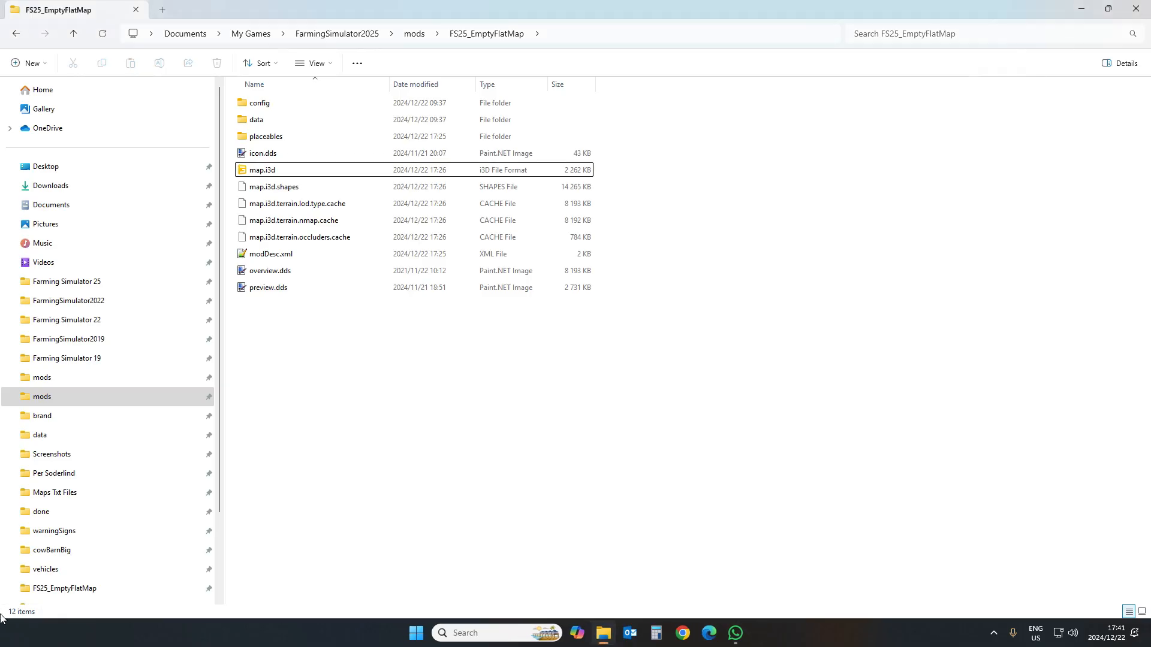
Open placeables.xml from the FarmingSimulator2025 savegame1 folder, using a separate File Explorer tab
left_click(162, 10)
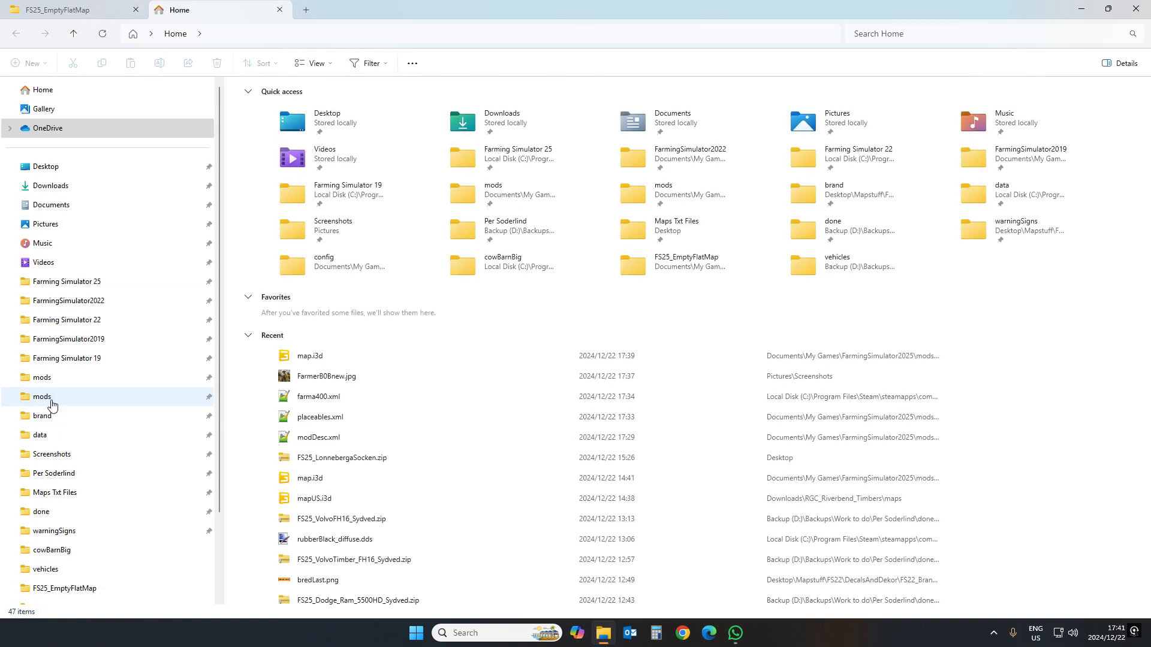
left_click(46, 396)
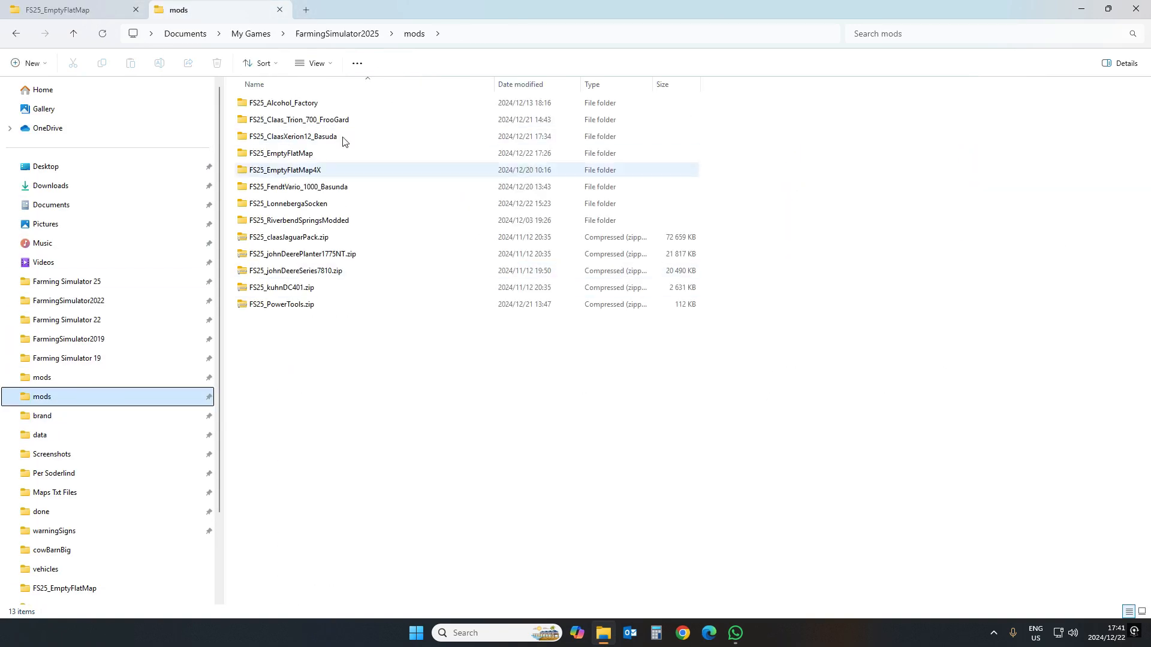
left_click(338, 36)
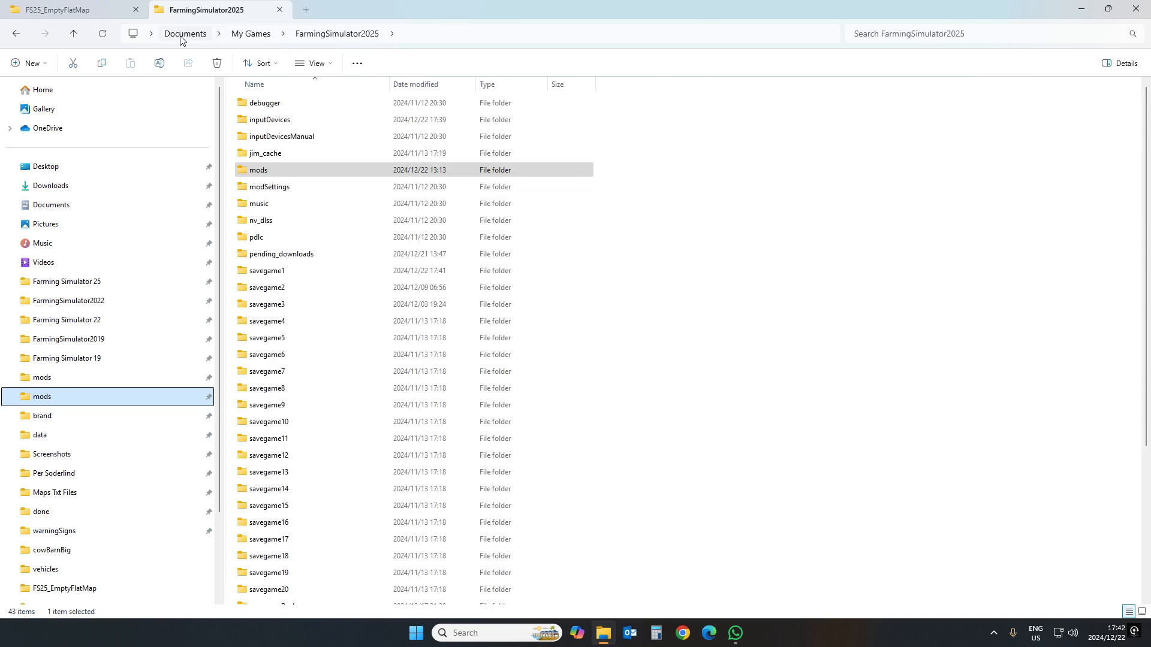
double_click(298, 270)
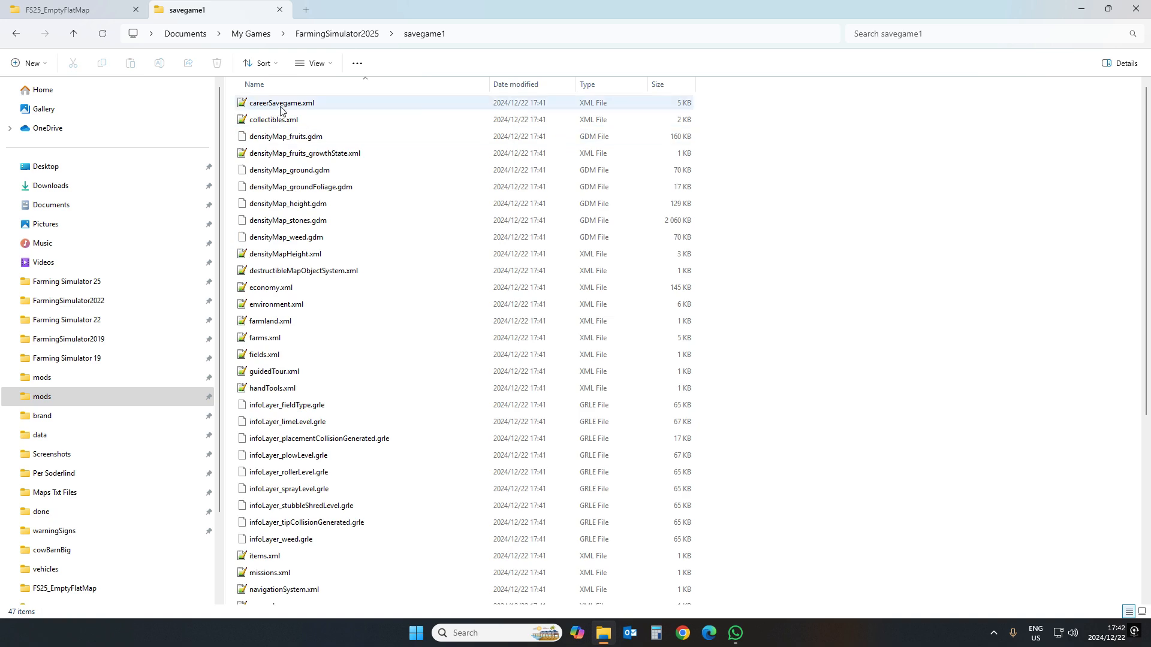
scroll(290, 427, "down", 4)
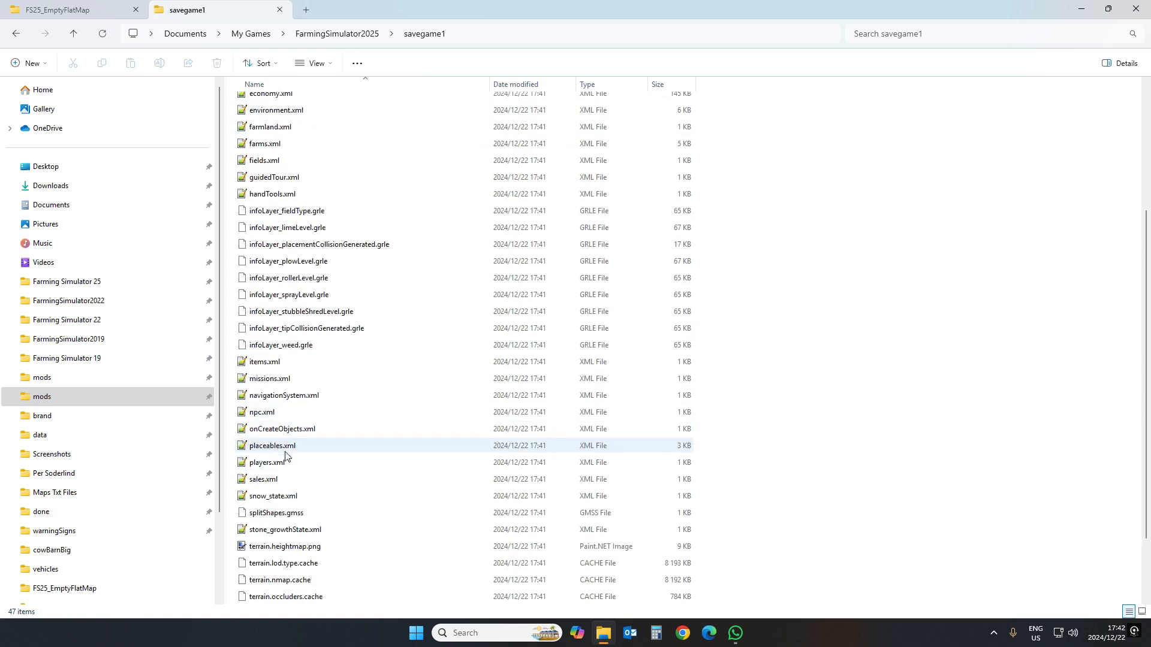
double_click(282, 447)
scroll(210, 253, "down", 2)
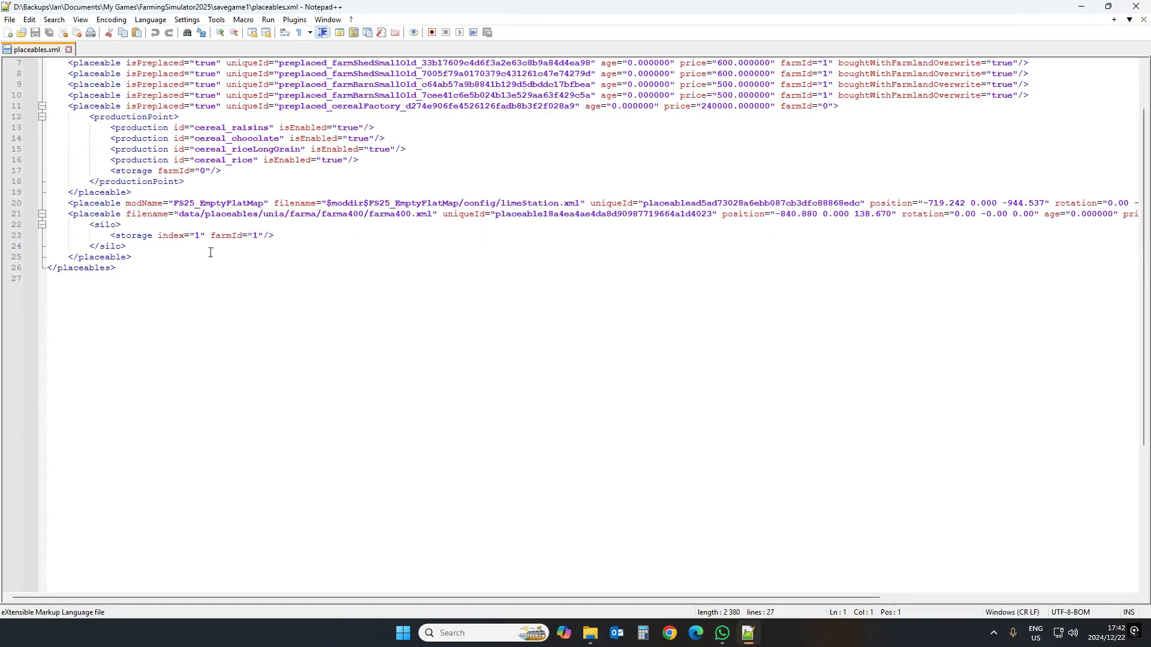
Copy the whole farma400 silo placeable block, lines 21 to 25, from the savegame's placeables.xml
left_click(89, 212)
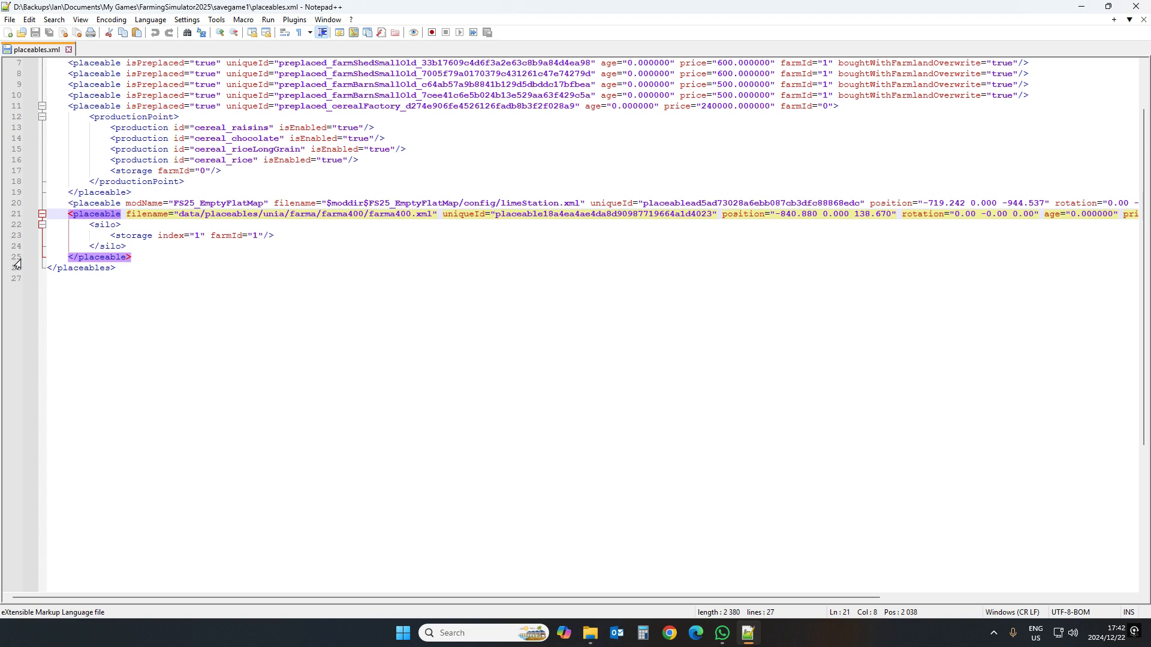
left_click(16, 214)
left_click(15, 262, "shift")
key("ctrl+c")
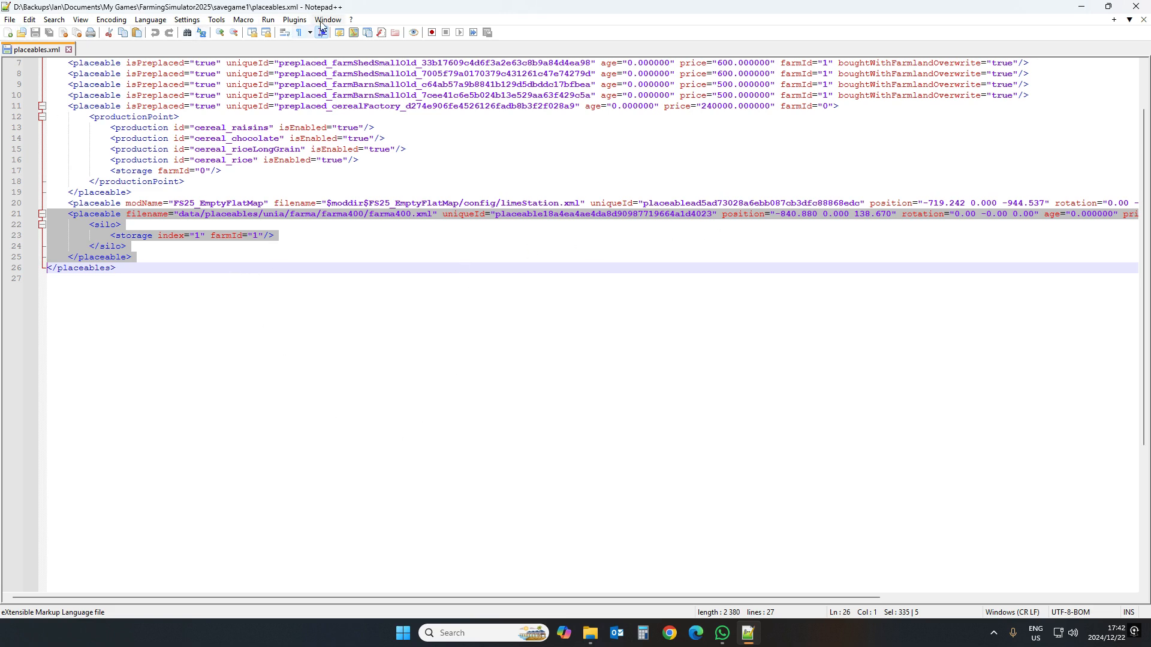
Open placeables.xml from the config folder of the FS25_EmptyFlatMap mod
left_click(589, 633)
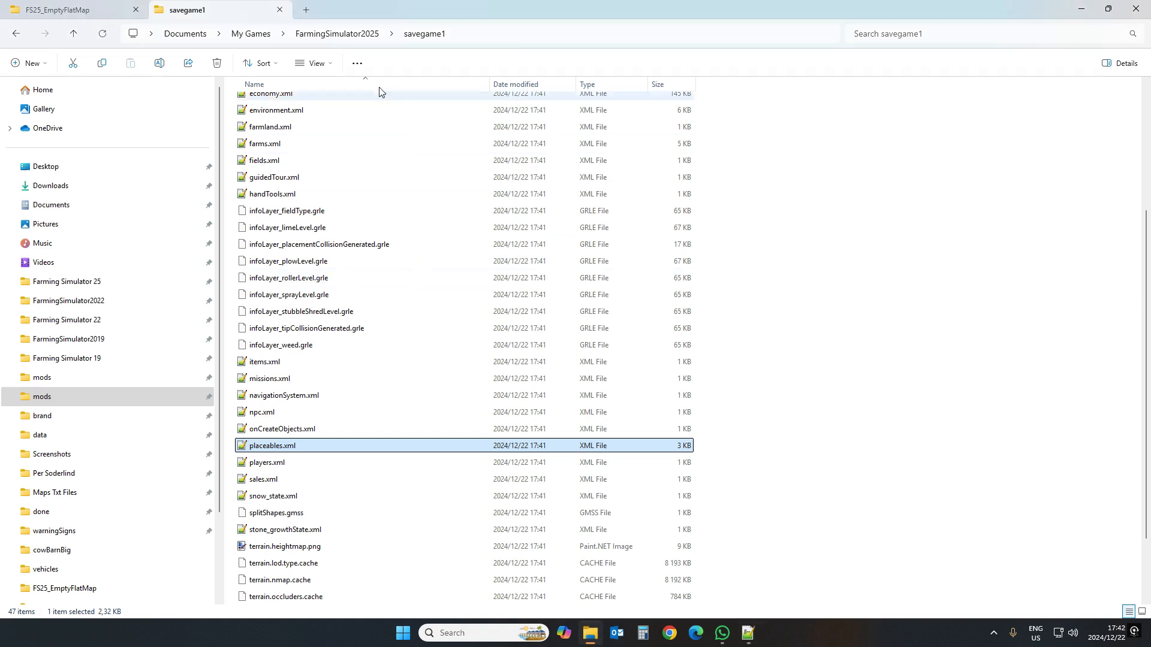
left_click(81, 9)
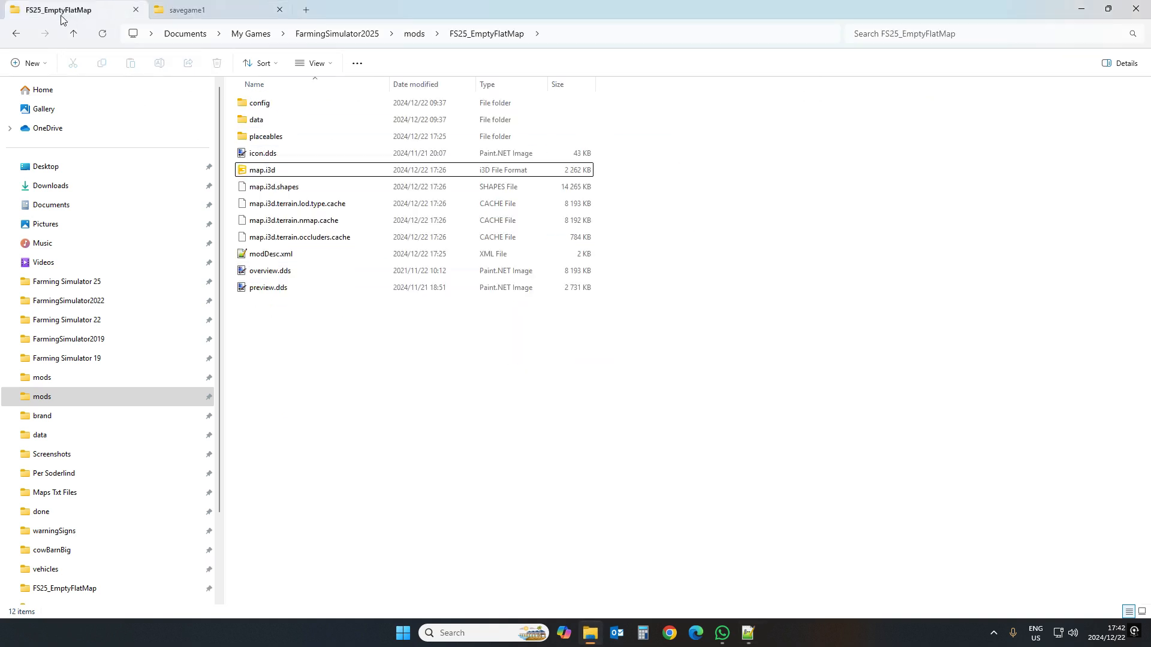
double_click(258, 105)
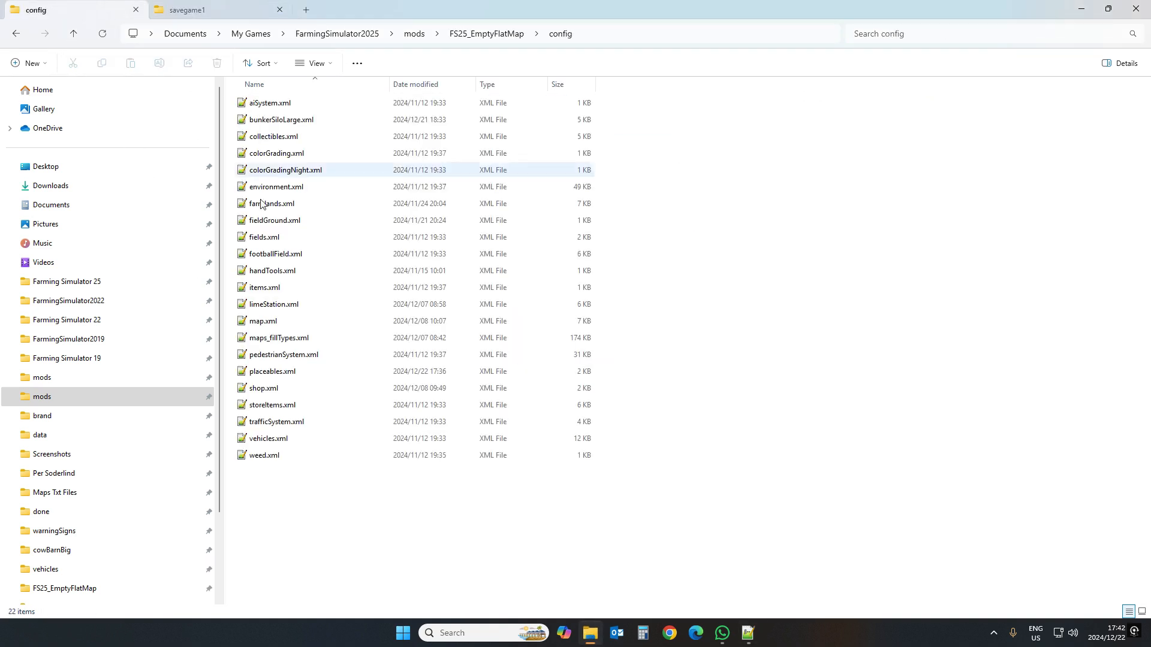
left_click(285, 372)
double_click(284, 372)
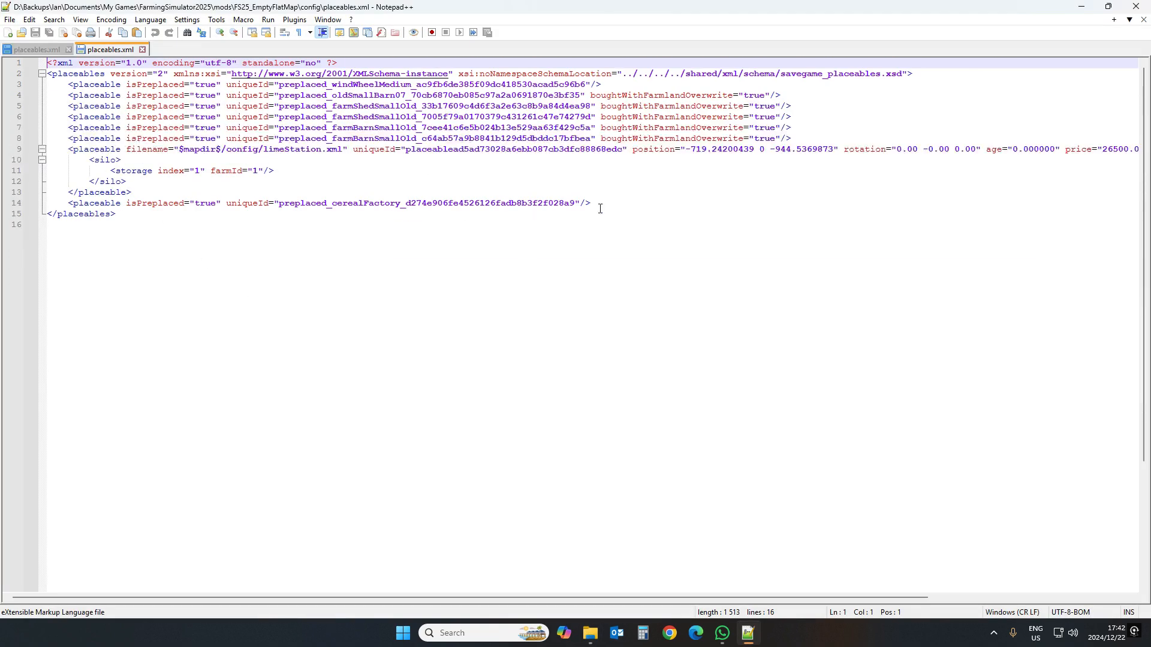
Add blank lines after the cerealFactory entry and paste the copied farma400 silo block there
left_click(626, 193)
left_click(634, 203)
key("Return")
key("Return")
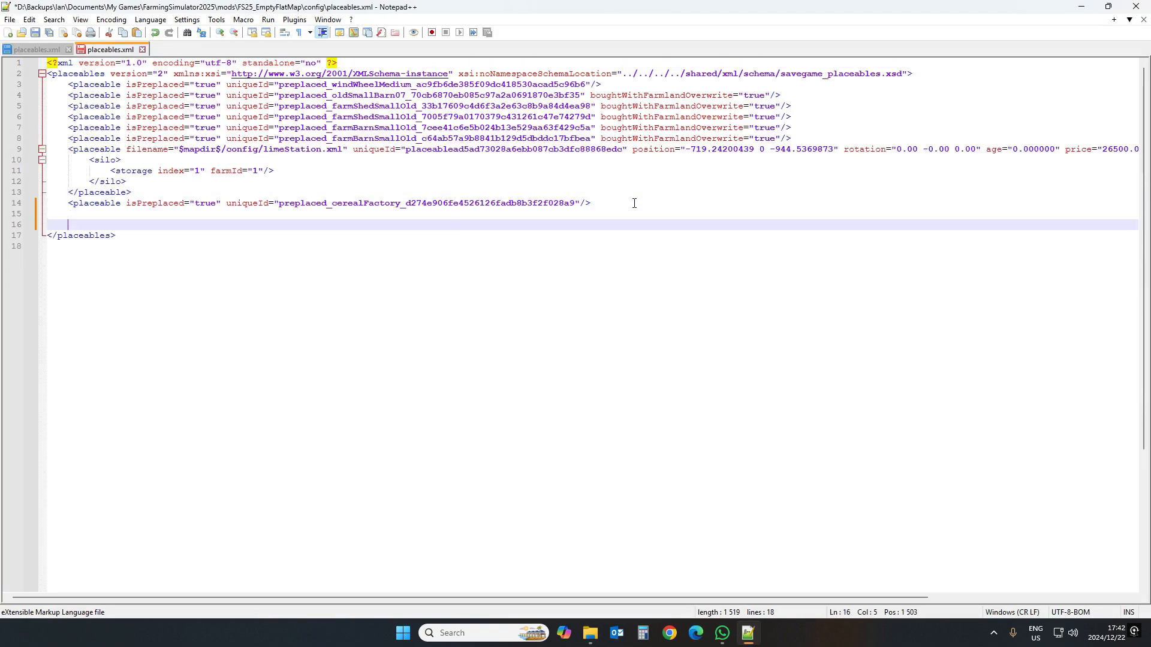
key("Return")
key("Return")
key("Return")
key("Return")
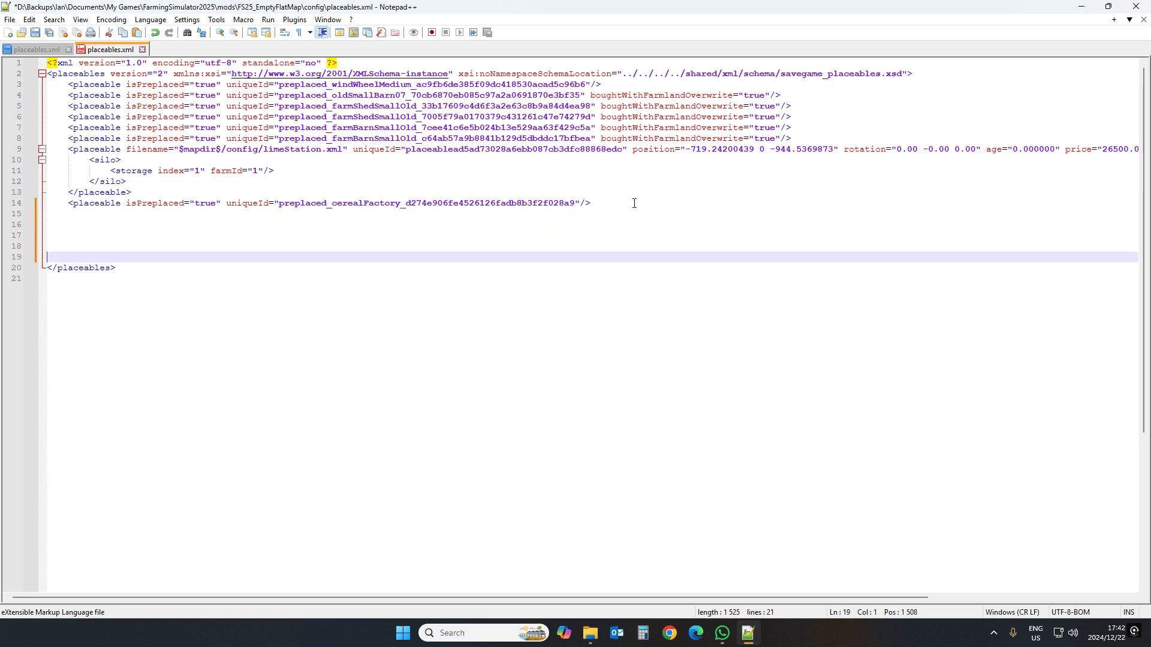
key("Up")
key("Up")
key("Up")
key("ctrl+v")
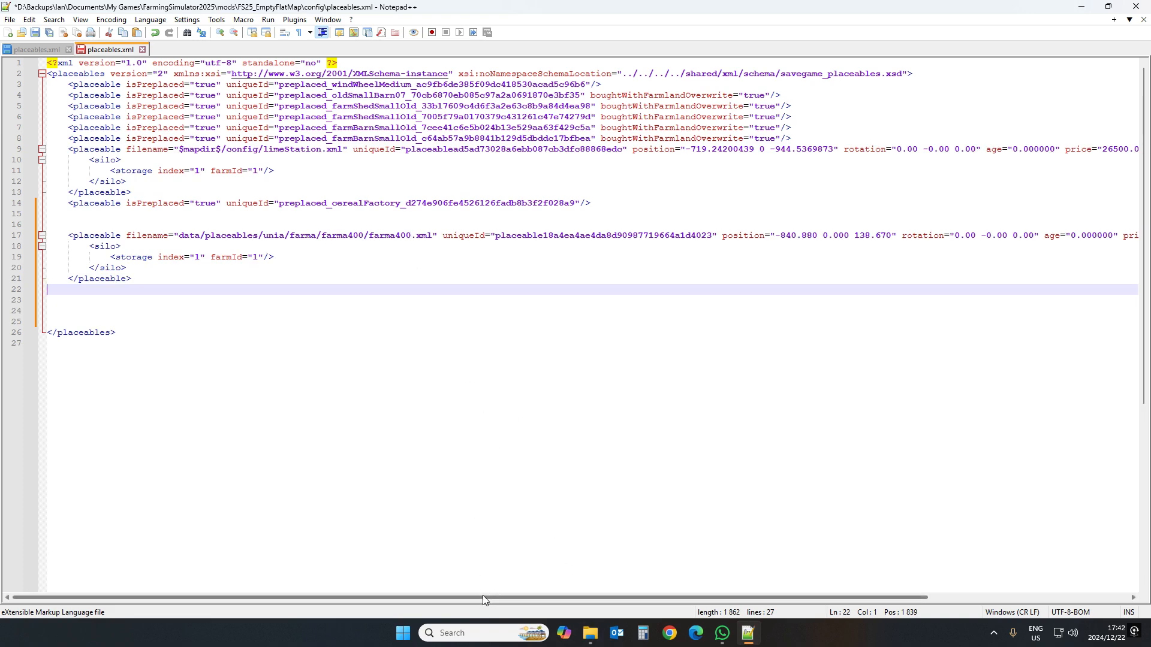
Delete the age and price attributes from the pasted farma400 placeable entry
left_click_drag(483, 597, 683, 598)
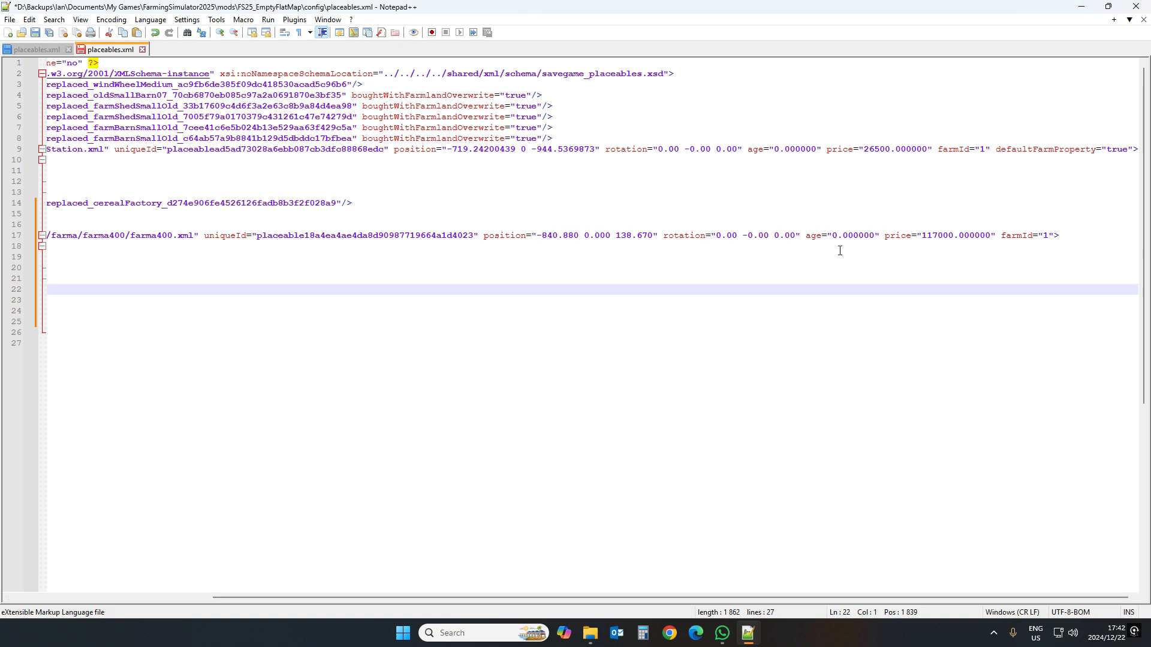
left_click_drag(805, 234, 996, 234)
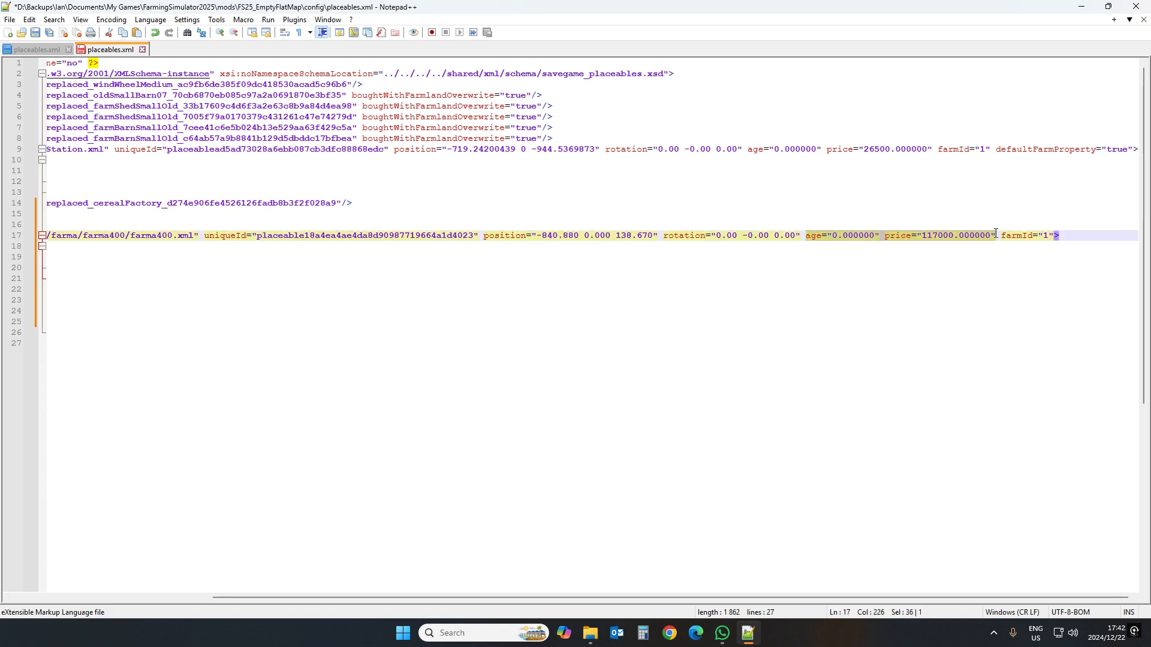
key("Delete")
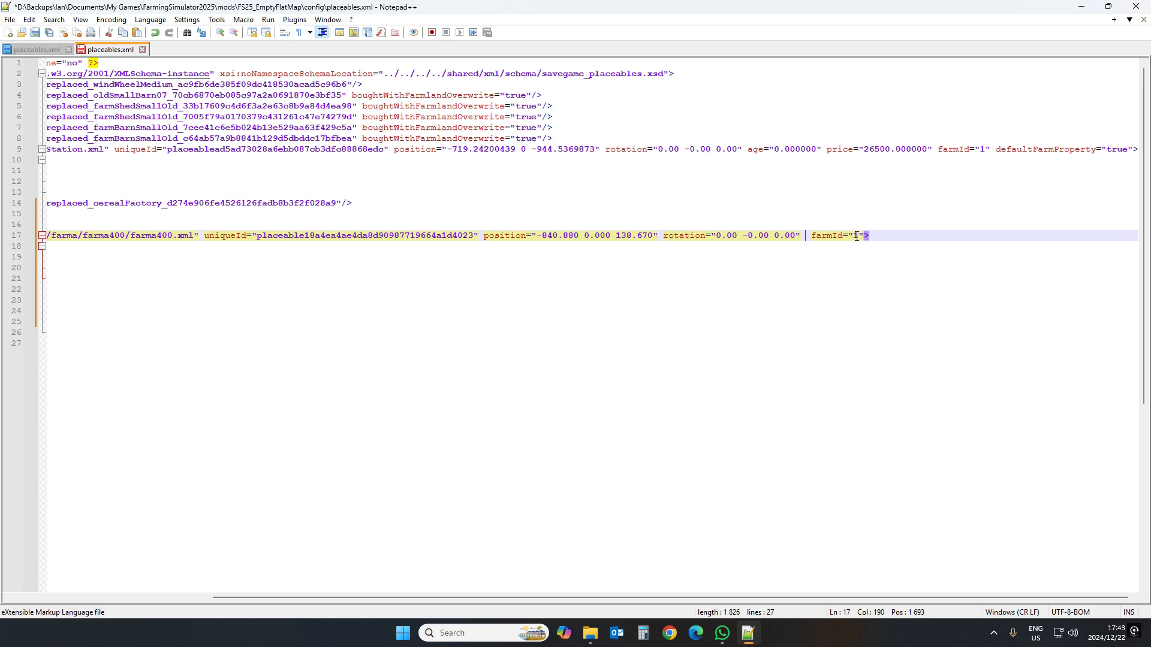
Copy defaultFarmProperty="true" from the limeStation entry and insert it before farmId in the farma400 entry
left_click_drag(997, 149, 1131, 150)
key("ctrl+c")
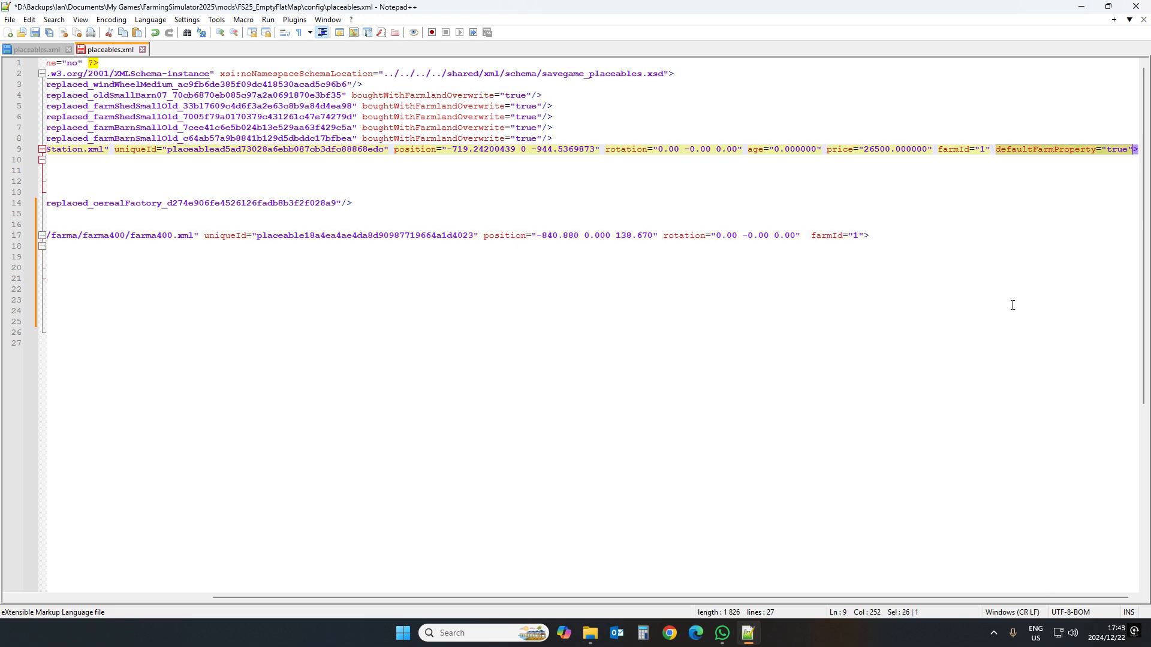
left_click(813, 235)
key("ctrl+v")
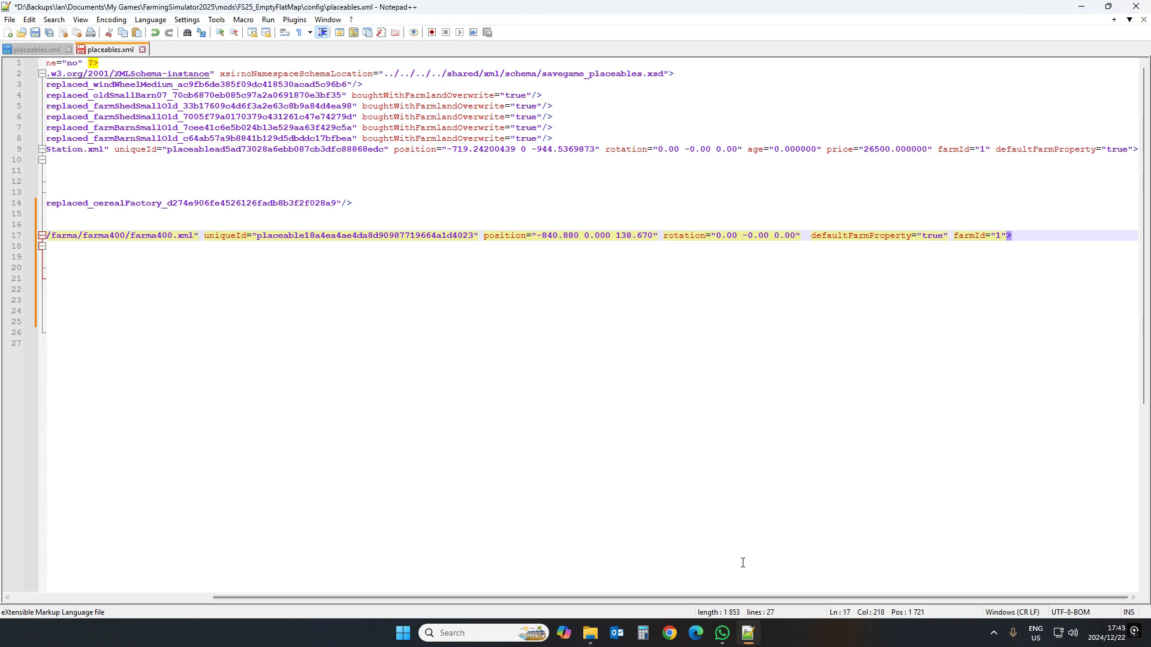
left_click_drag(729, 596, 528, 594)
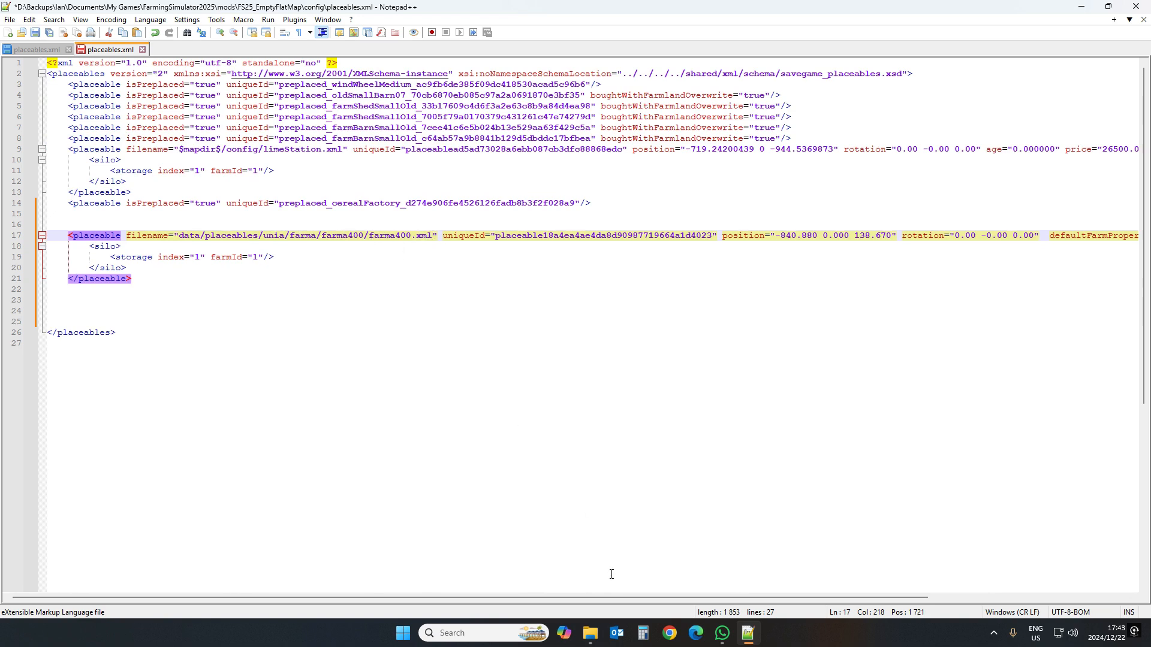
Open the game's data/placeables/unia/farma/farma400 folder in File Explorer and select farma400.xml
left_click(590, 633)
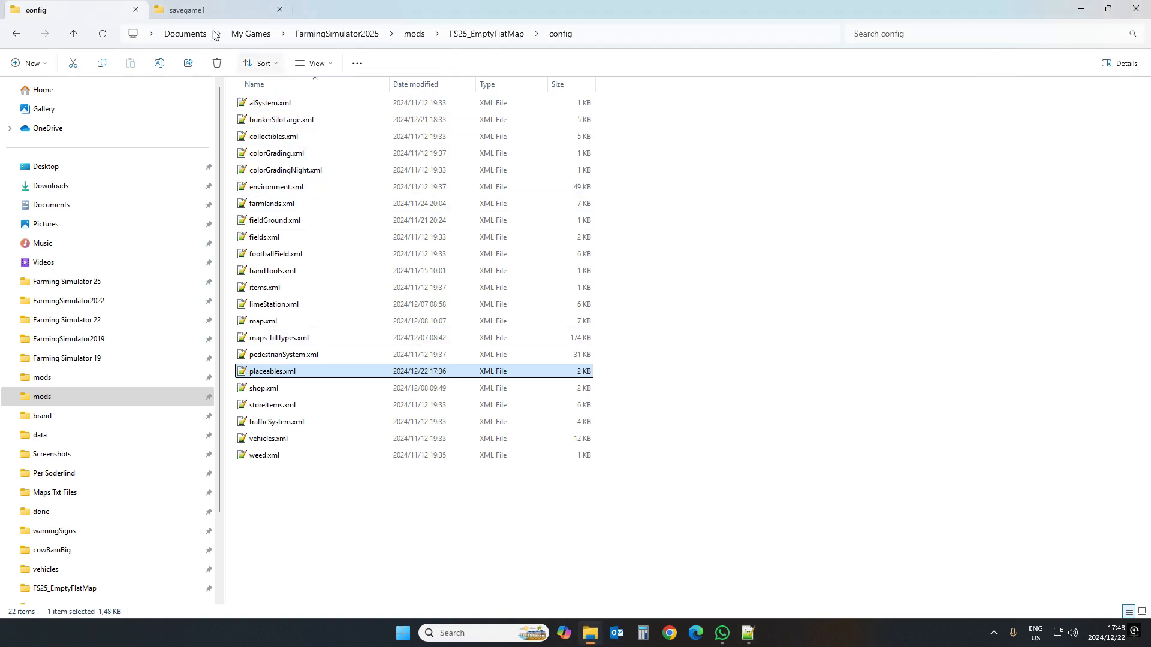
left_click(198, 13)
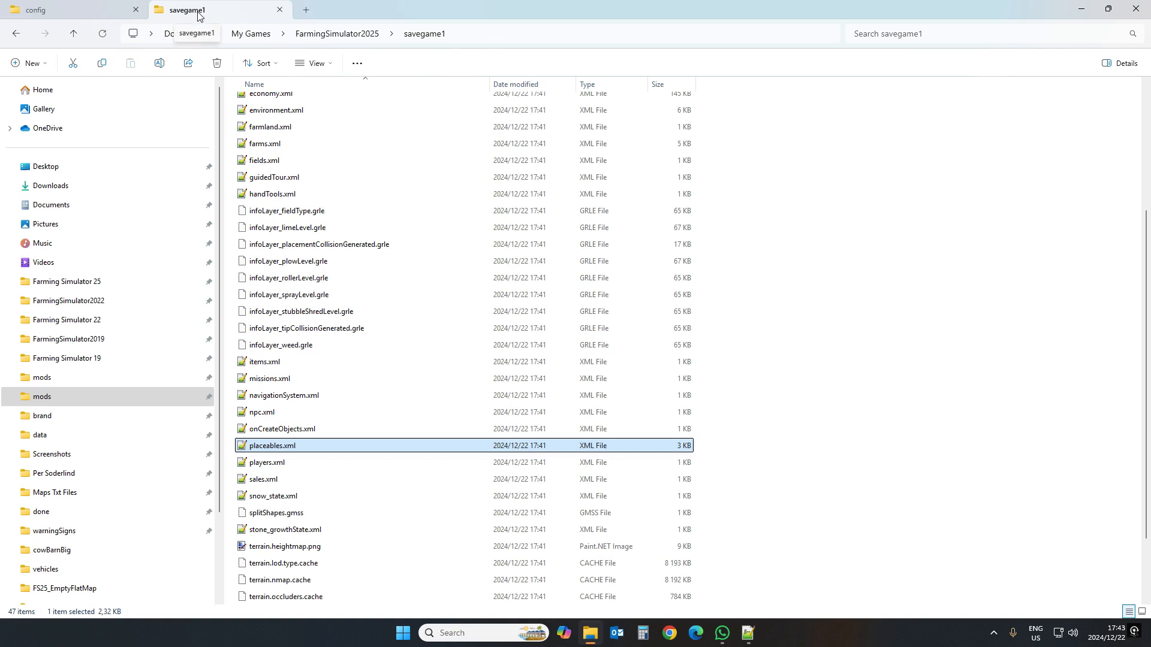
left_click(70, 282)
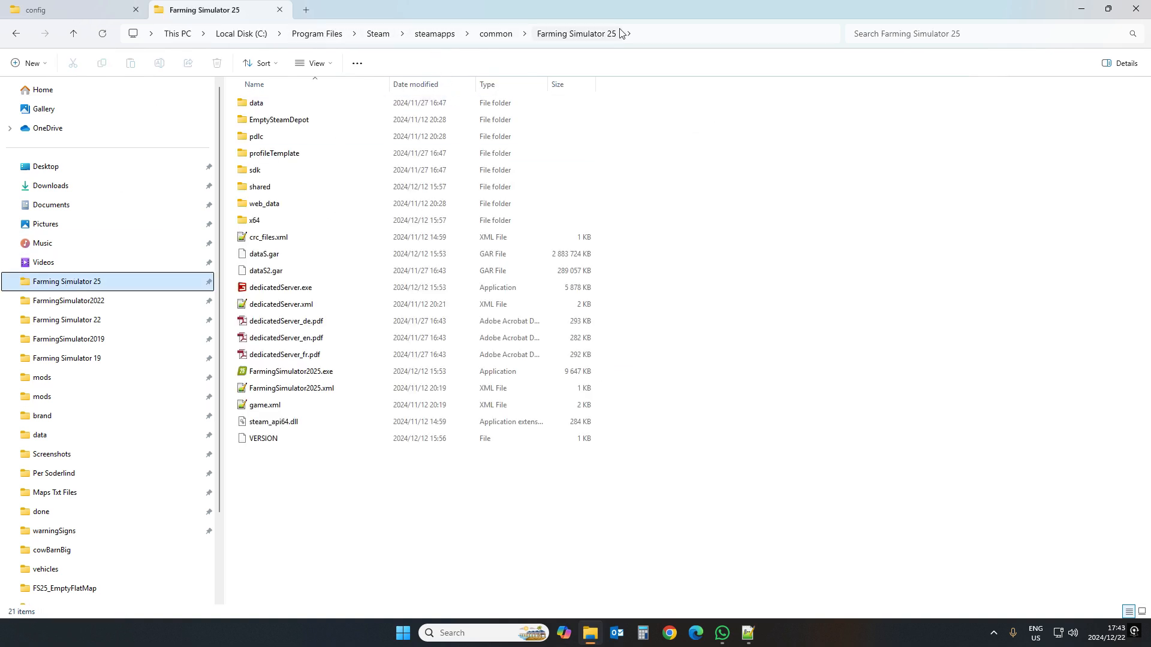
double_click(254, 103)
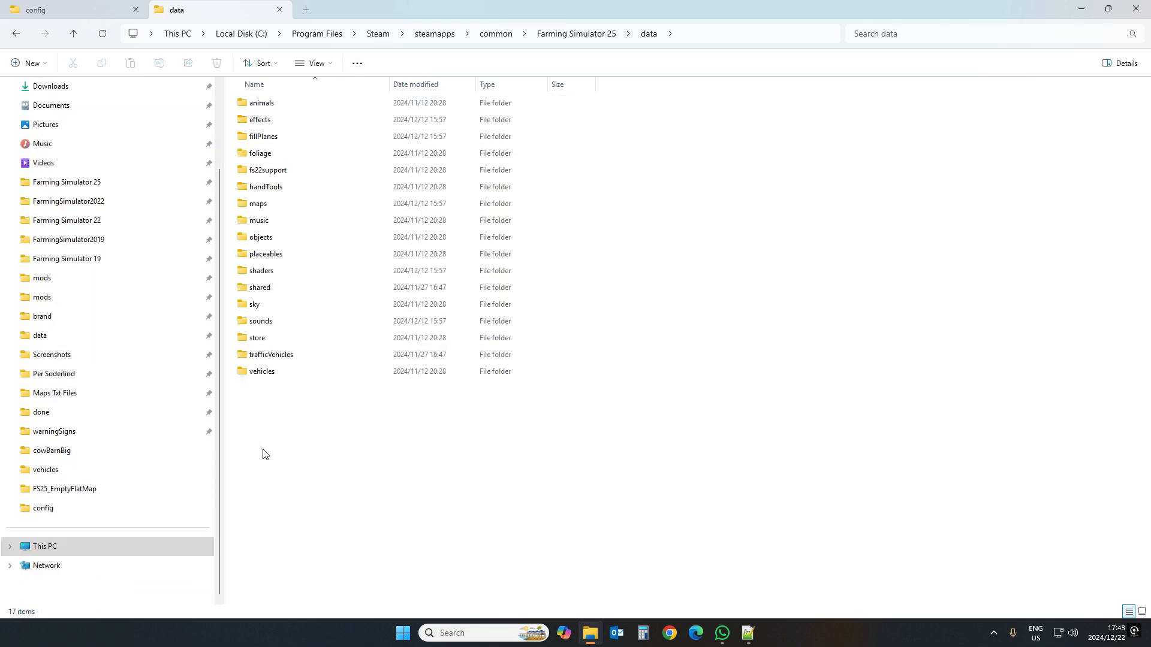
double_click(263, 254)
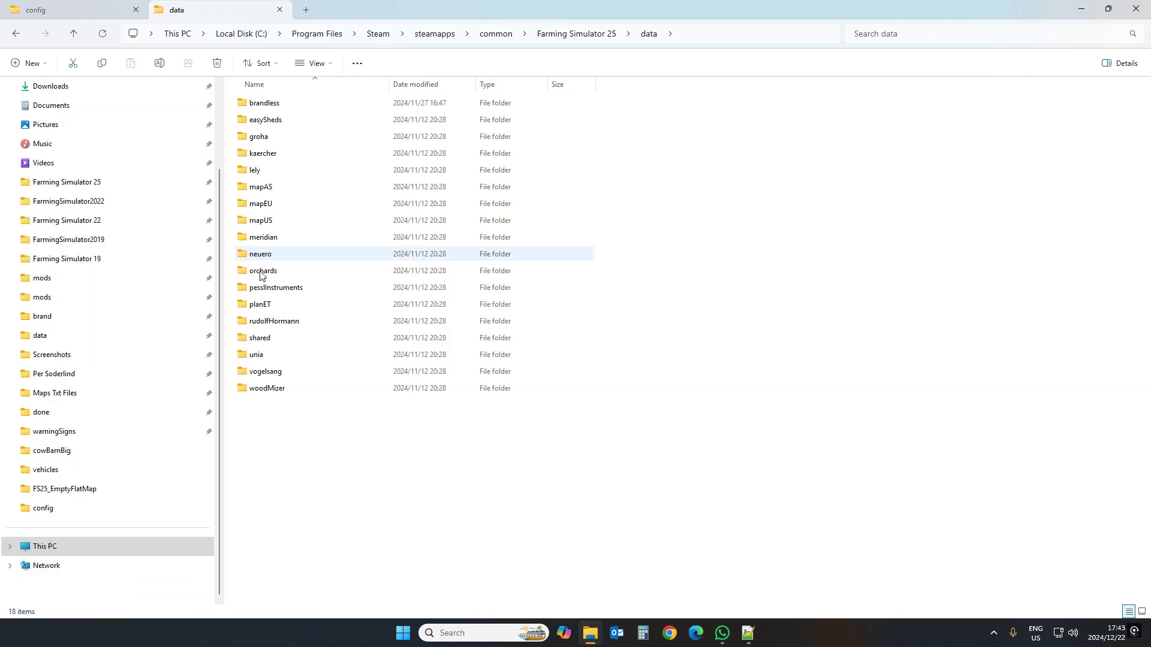
double_click(261, 355)
double_click(259, 103)
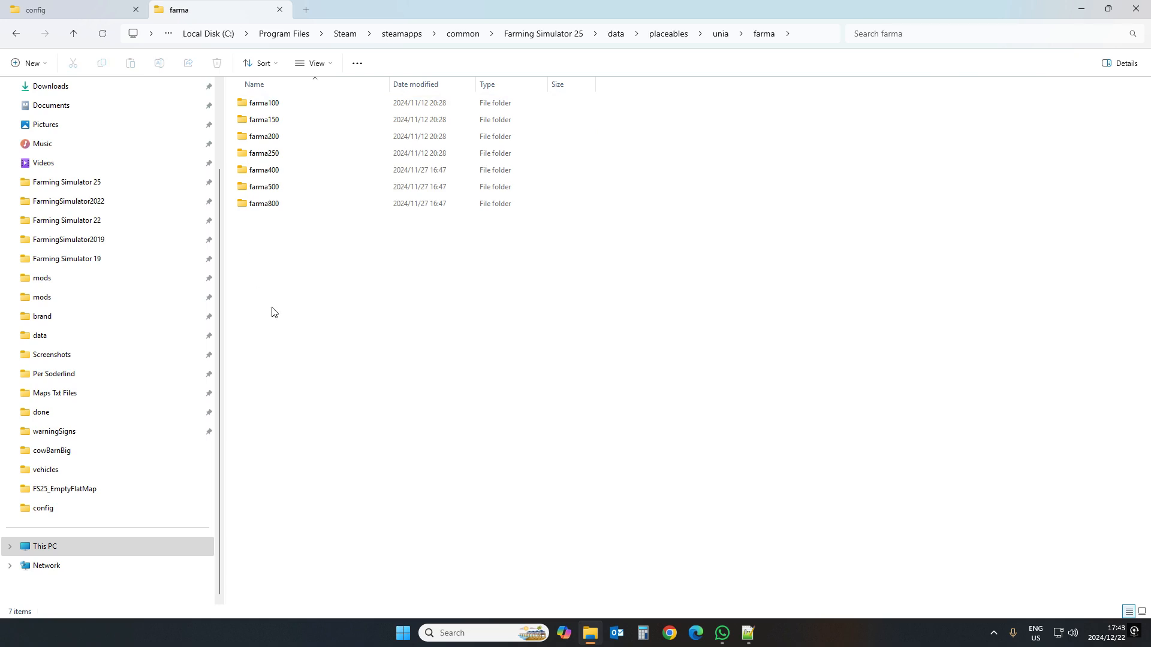
double_click(267, 171)
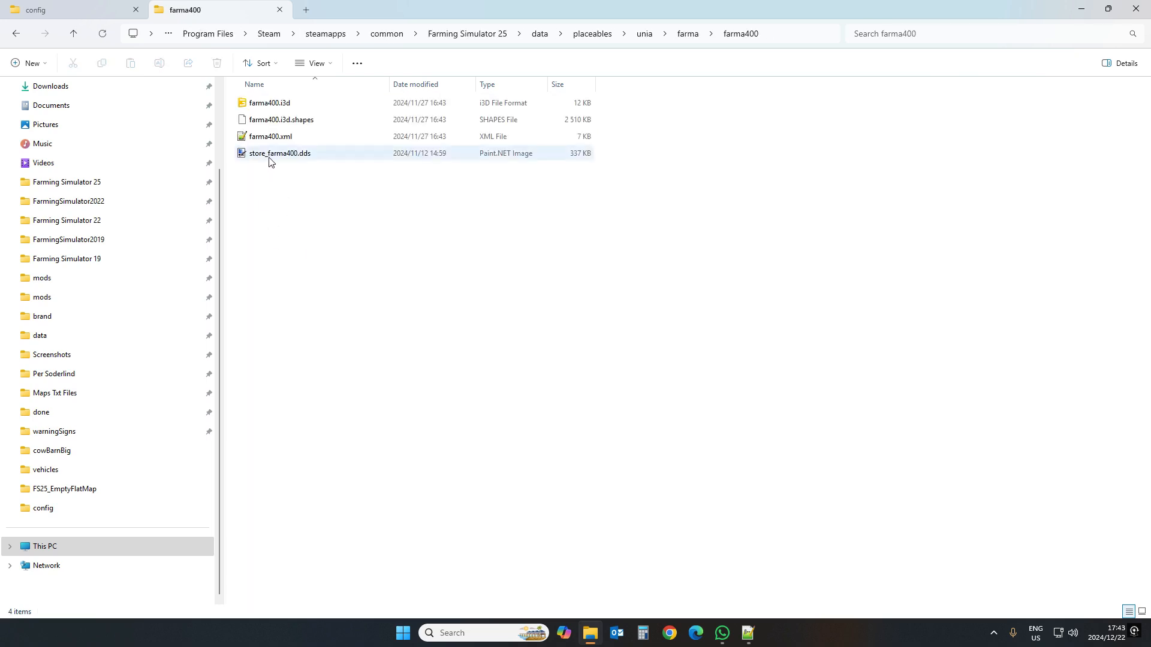
left_click(271, 138)
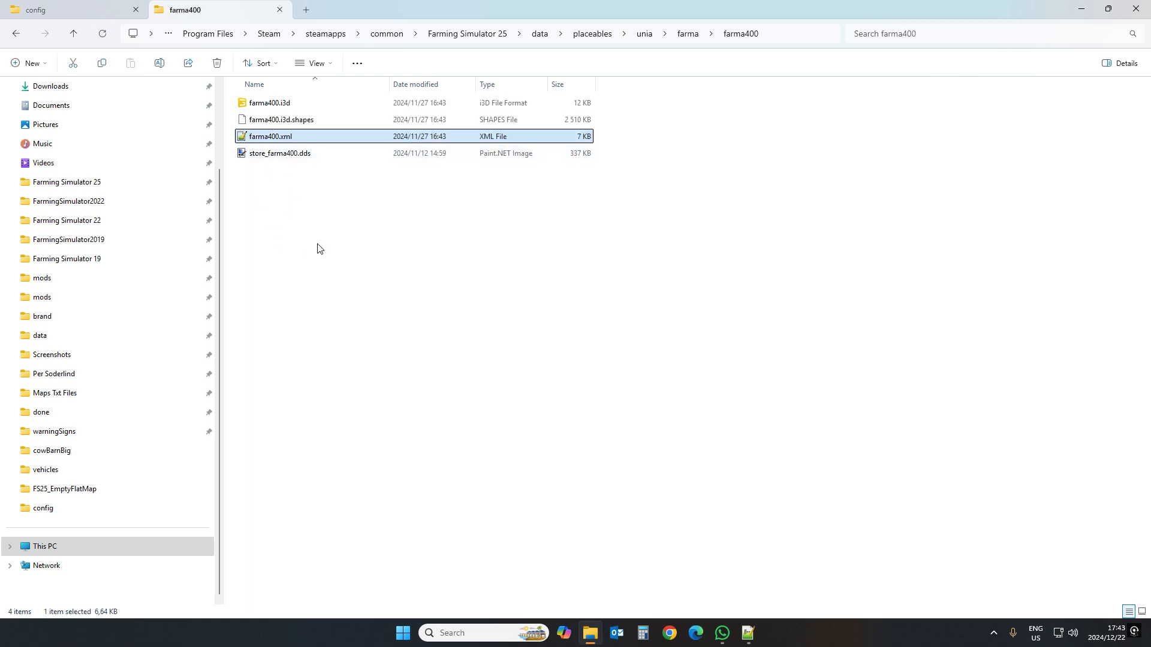
Create a folder named farma400 inside the FS25_EmptyFlatMap mod's placeables folder
left_click(72, 11)
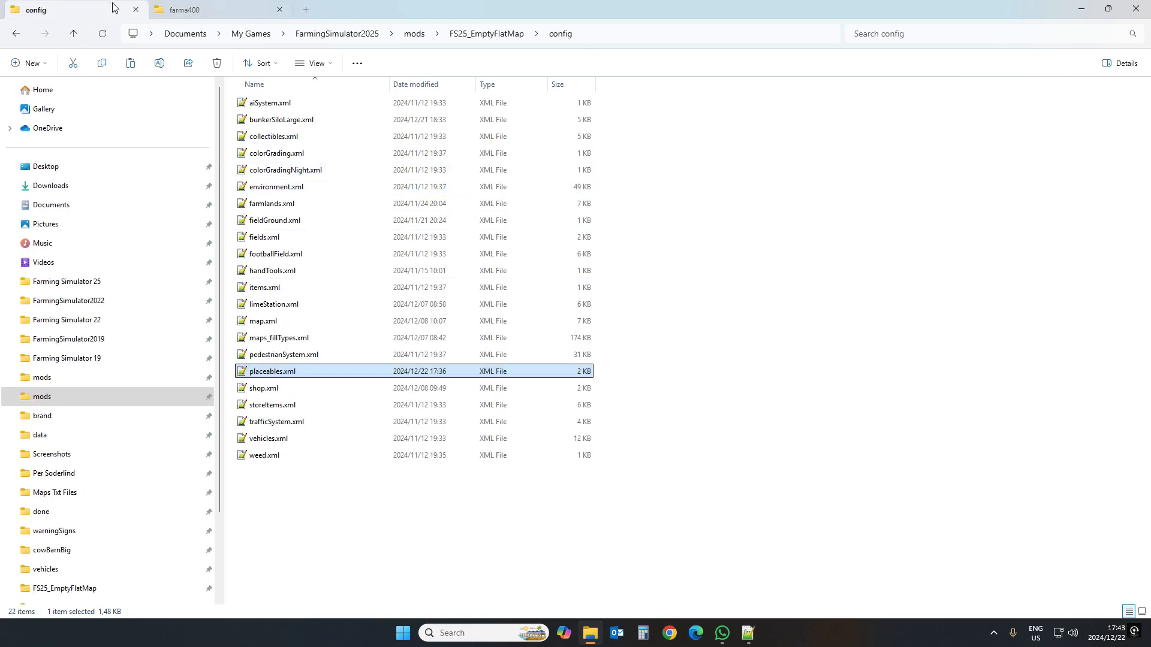
left_click(241, 14)
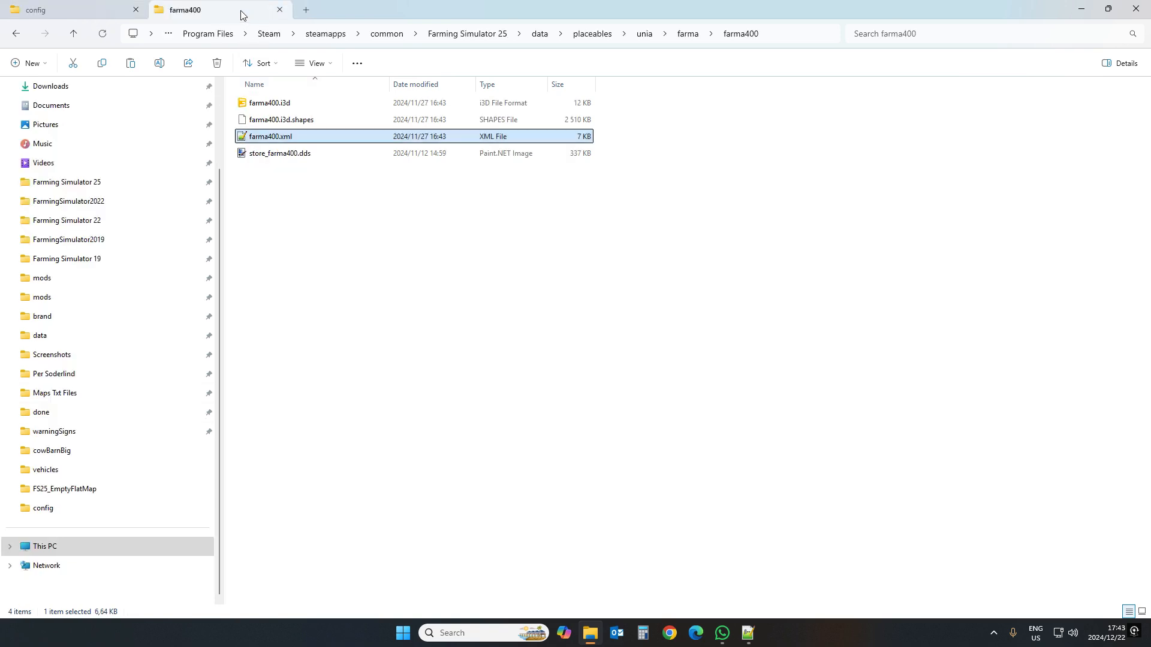
left_click(90, 12)
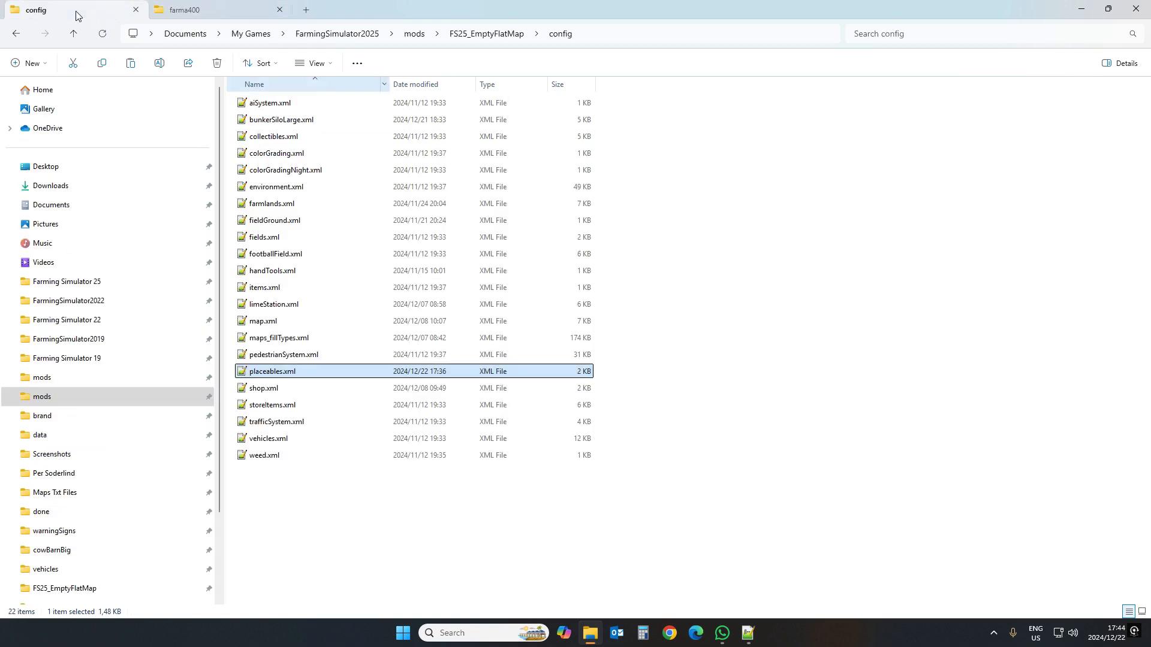
left_click(496, 36)
double_click(267, 137)
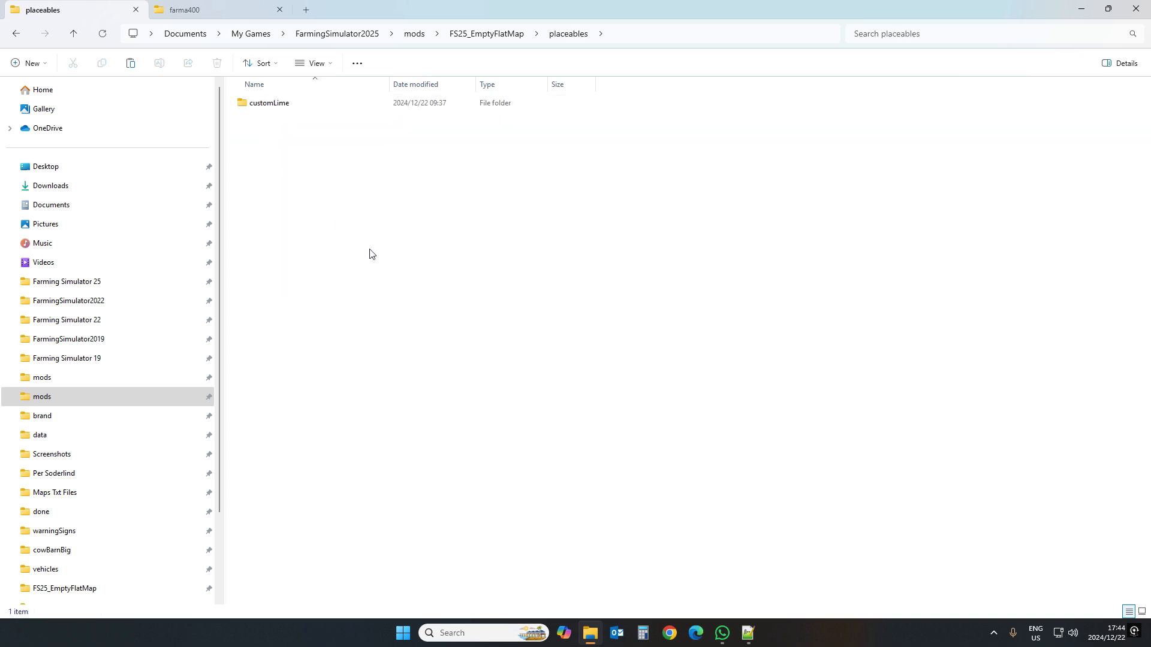
right_click(305, 160)
mouse_move(352, 287)
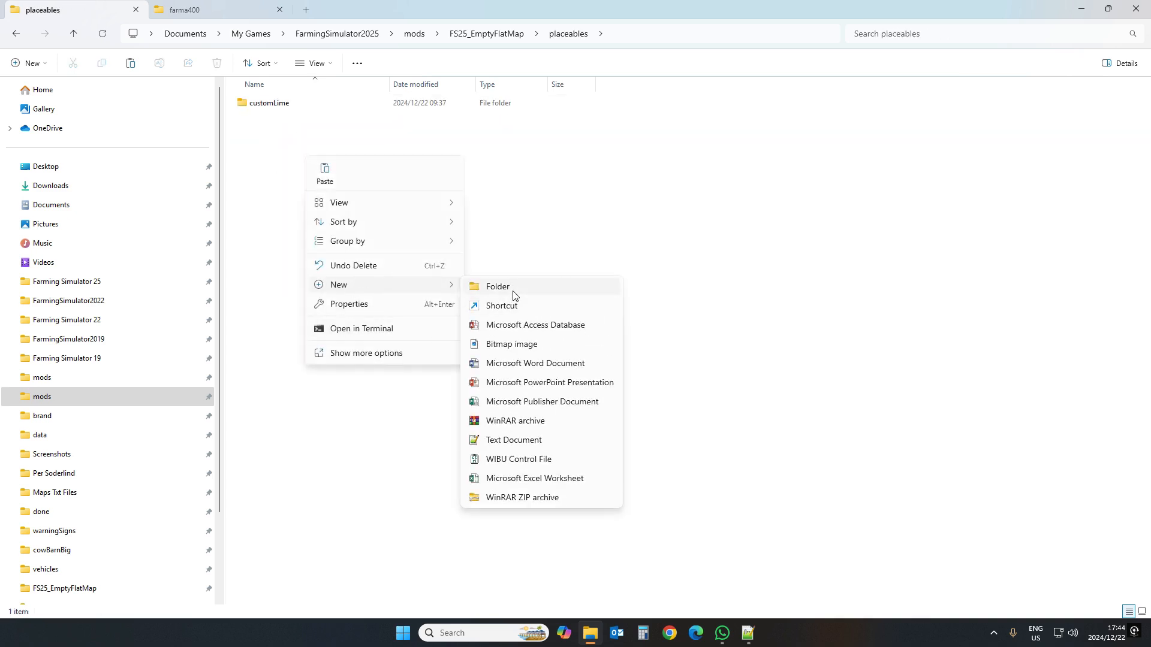
left_click(513, 295)
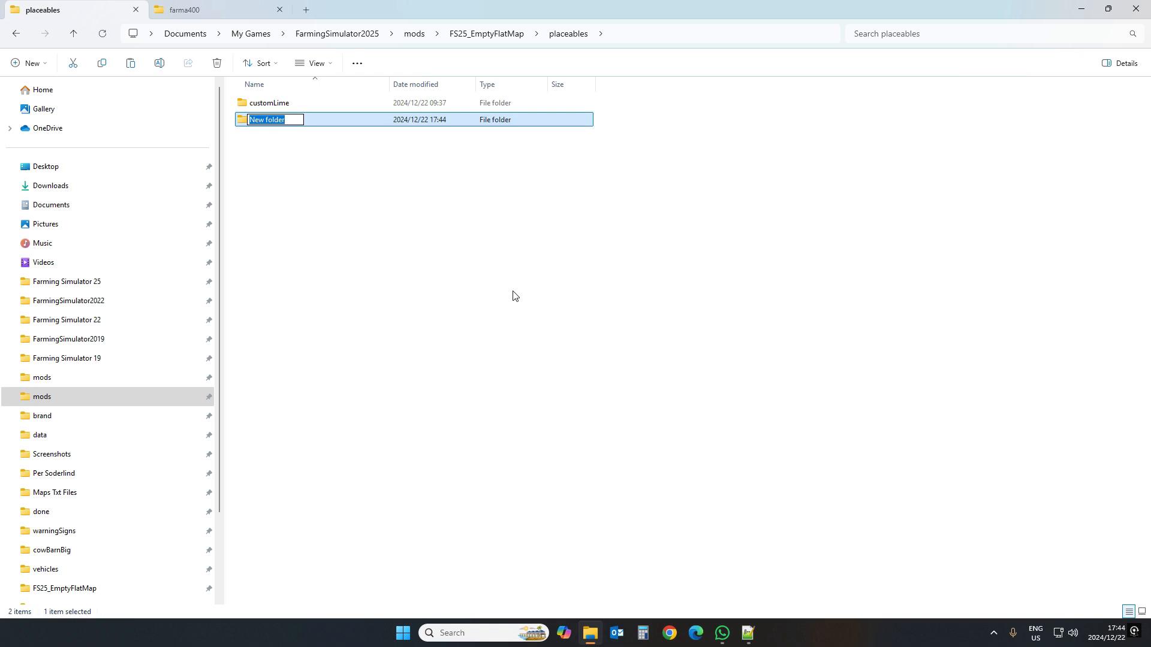
type("farma400")
left_click(270, 192)
Paste the copied farma400.xml into the mod's new placeables/farma400 folder
double_click(277, 120)
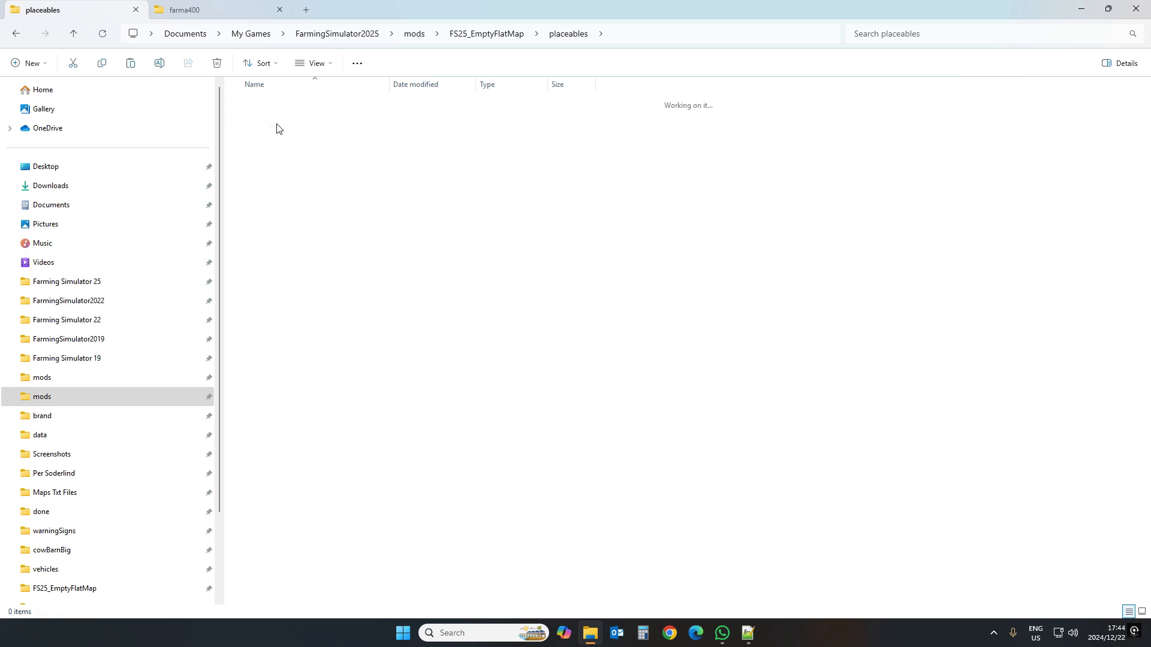
key("ctrl+v")
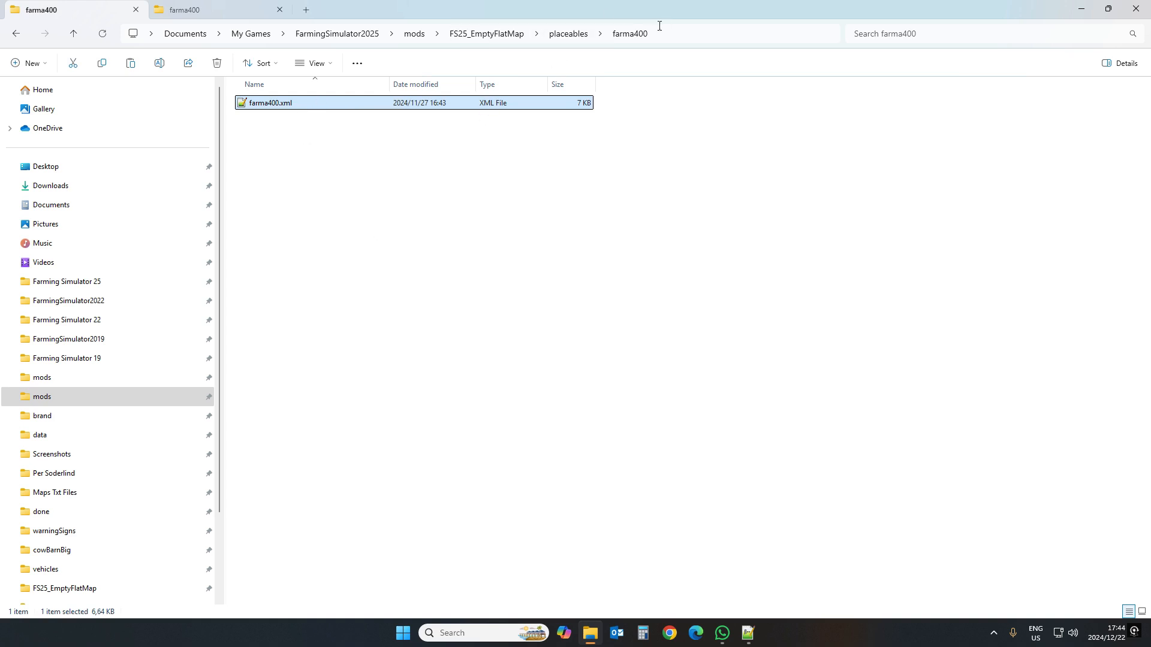
left_click(356, 161)
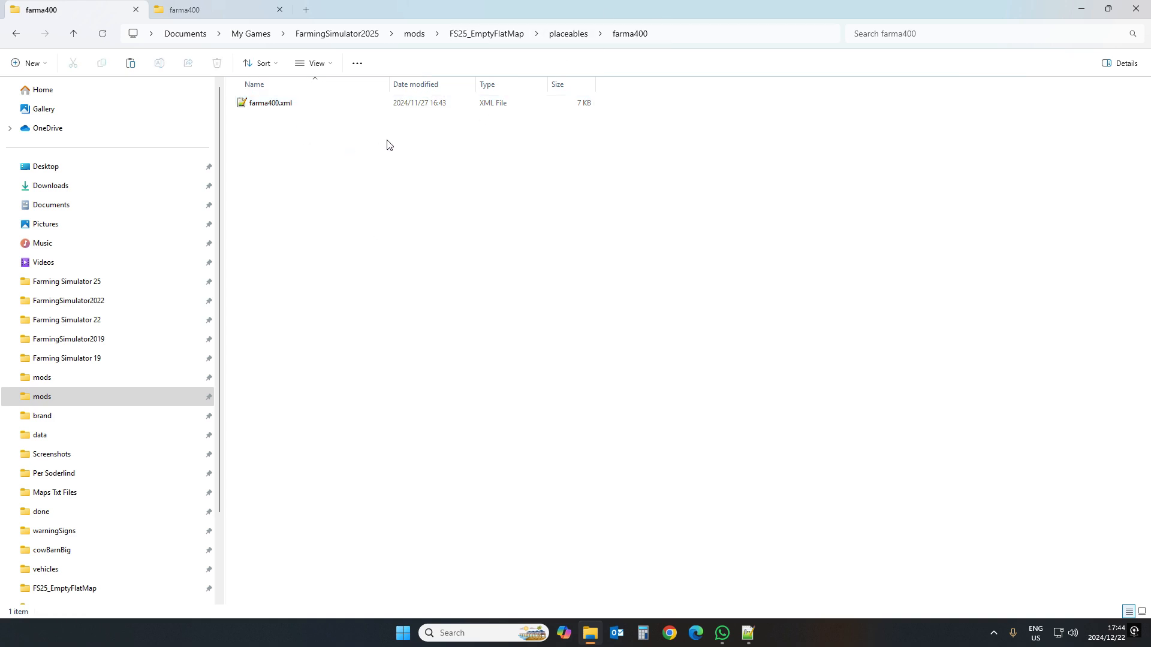
Copy the placeables\farma400 part of the mod folder's path
left_click(728, 37)
left_click(600, 35)
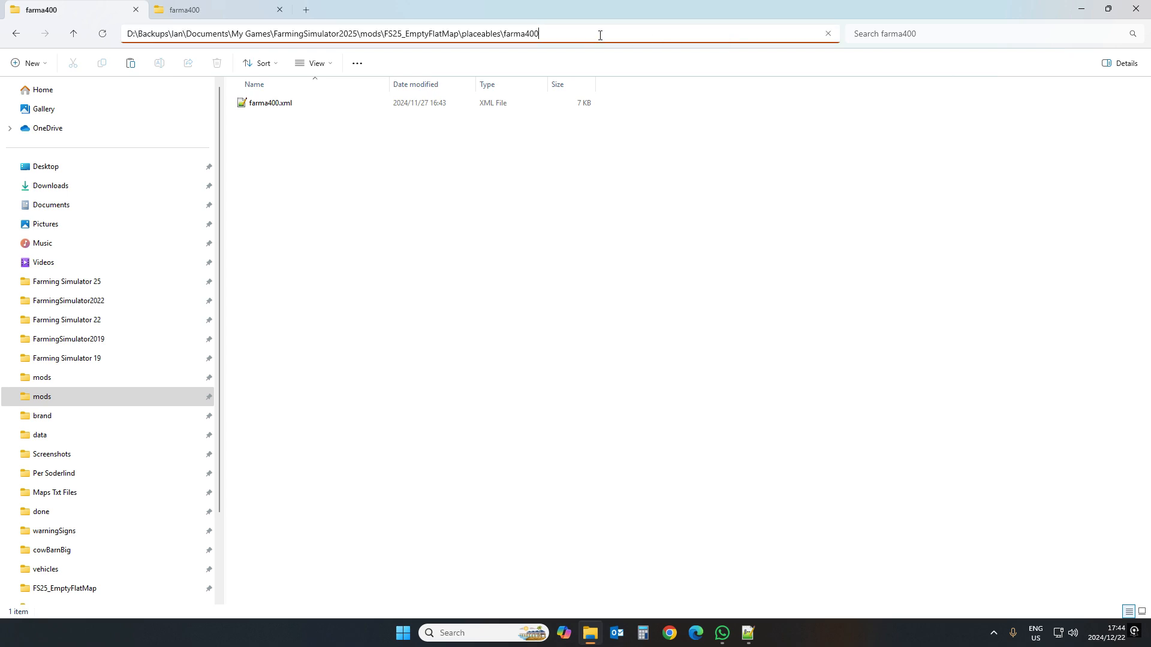
left_click_drag(562, 35, 462, 37)
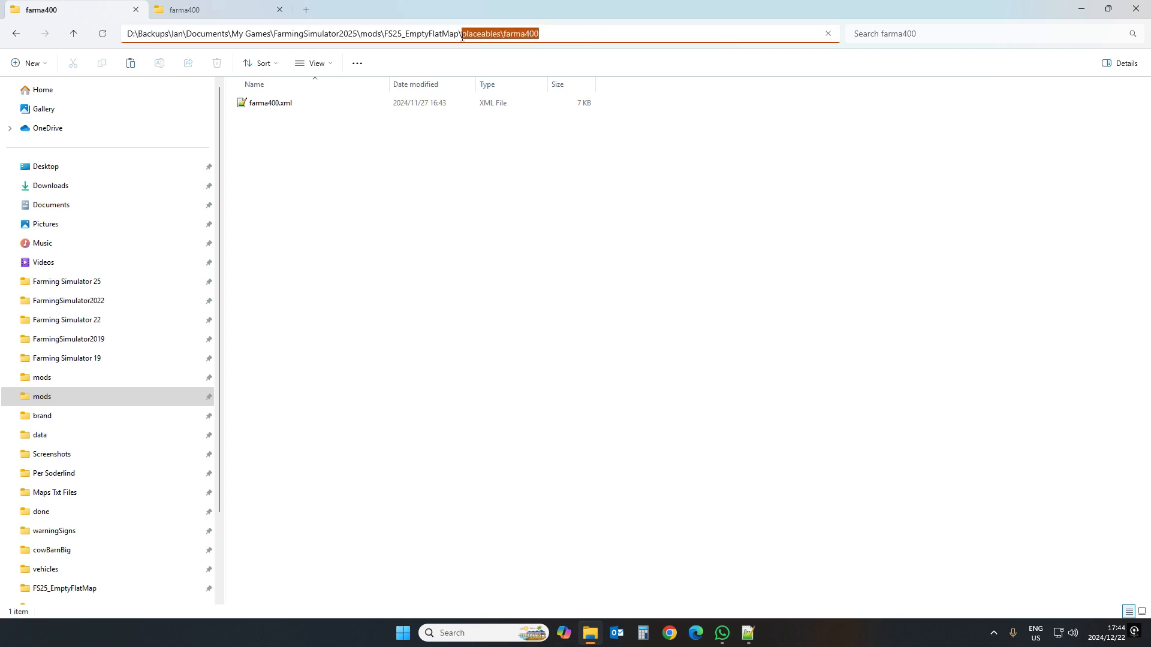
left_click(784, 33)
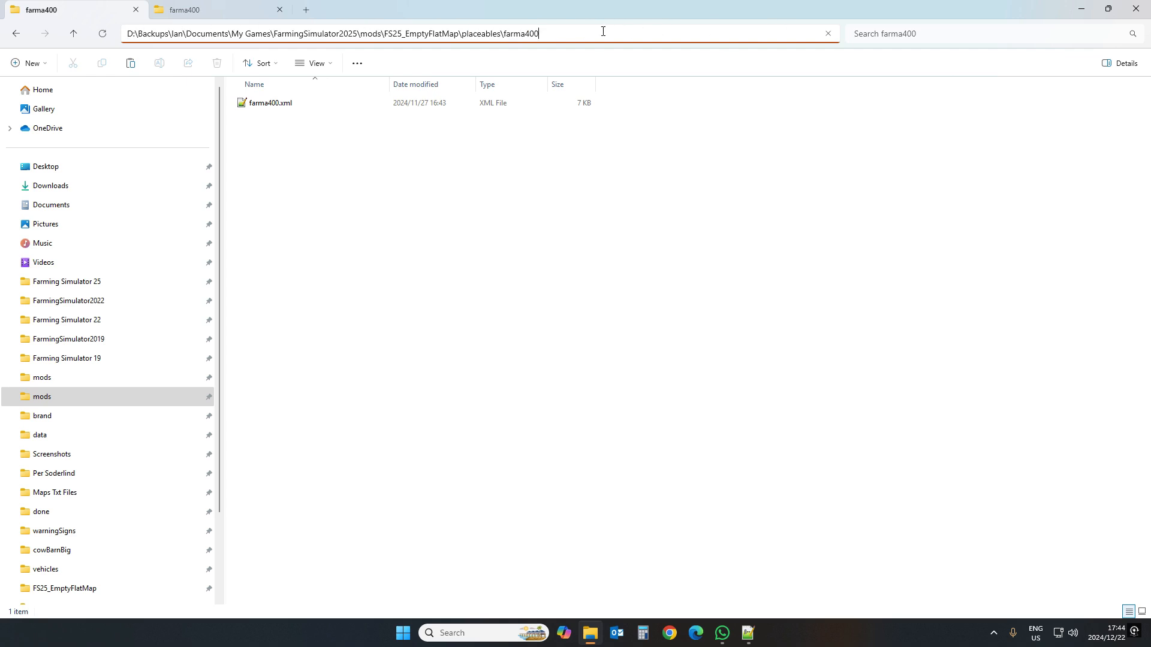
left_click_drag(603, 31, 461, 35)
key("ctrl+c")
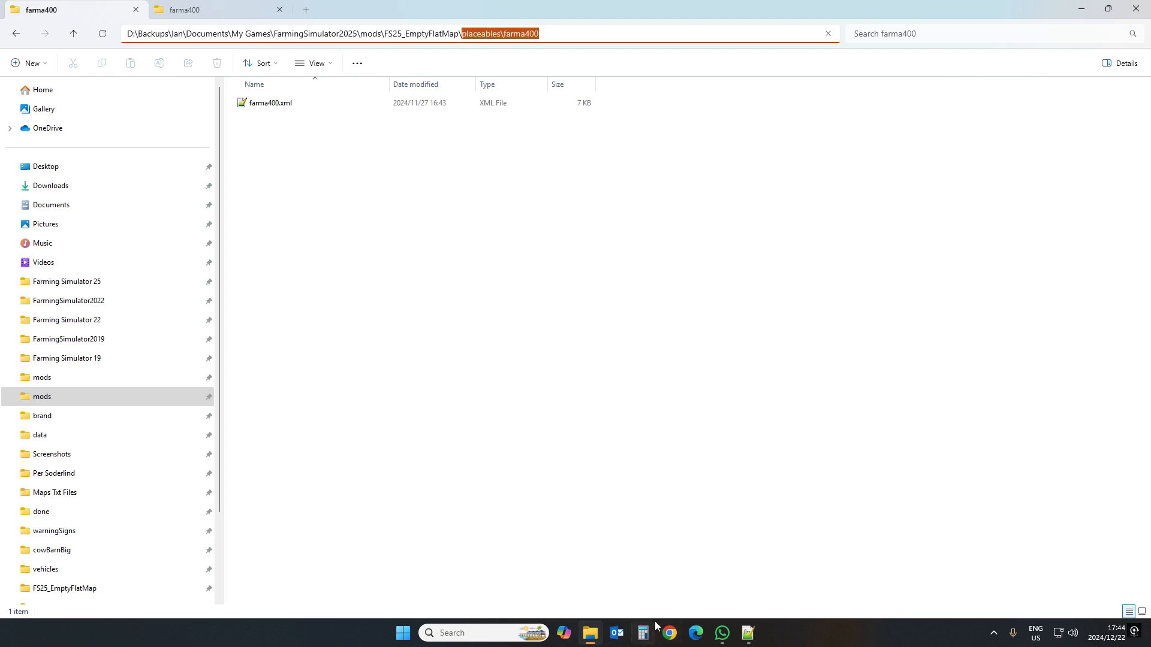
In the map's placeables.xml, replace data/placeables/unia/farma/farma400 in the silo's filename with the copied path, written as placeables/farma400
left_click(748, 633)
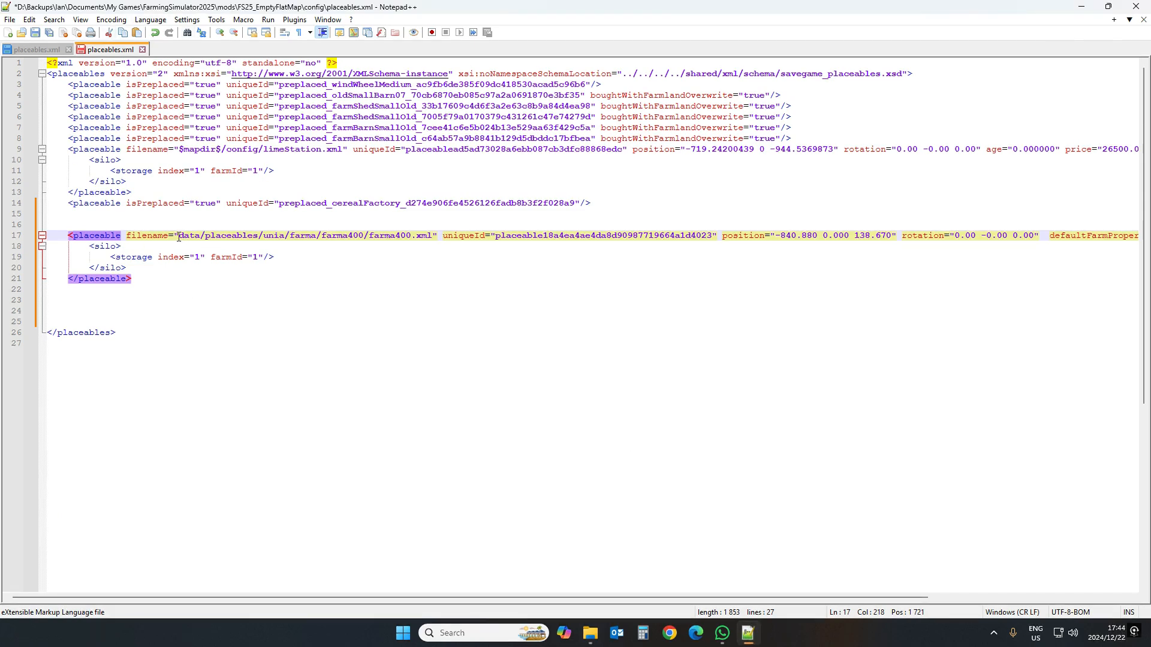
left_click_drag(179, 236, 364, 240)
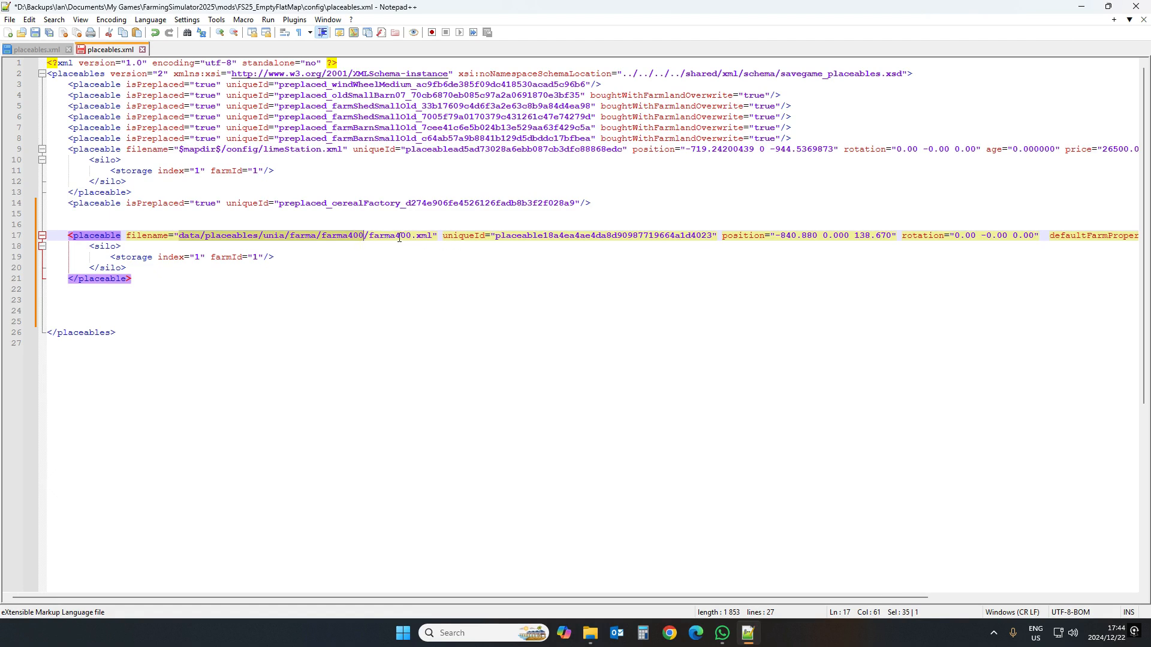
key("ctrl+v")
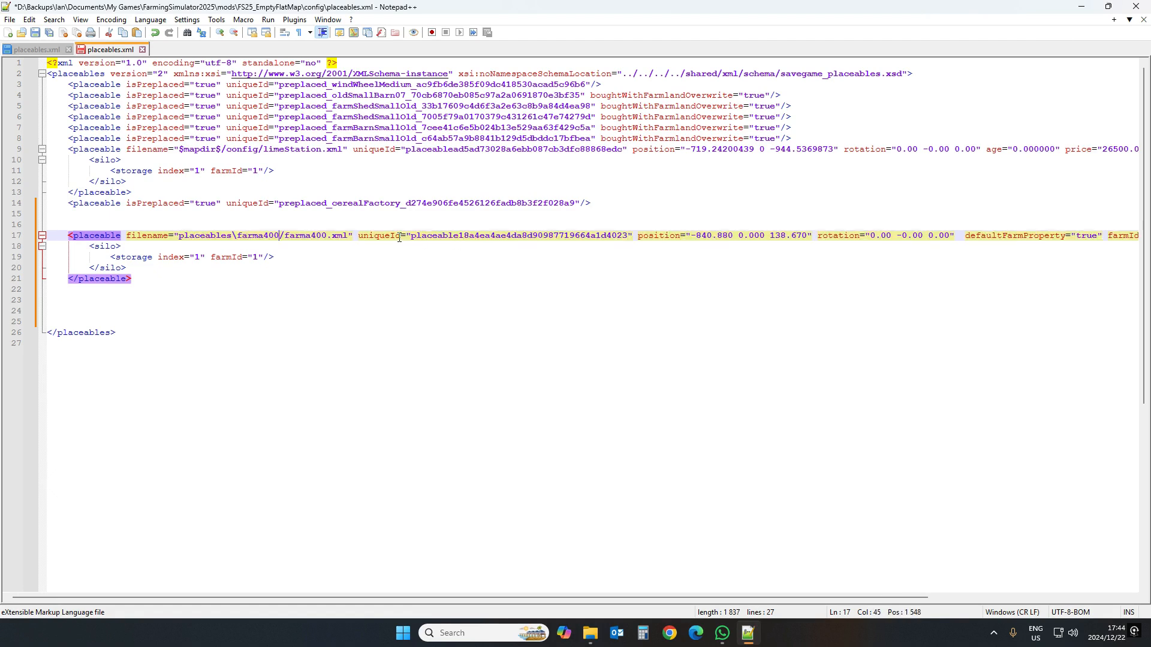
left_click(237, 235)
key("BackSpace")
type("/")
Prefix the silo's filename path with $mapdir$/ so it reads $mapdir$/placeables/farma400/farma400.xml
left_click(180, 233)
type("$")
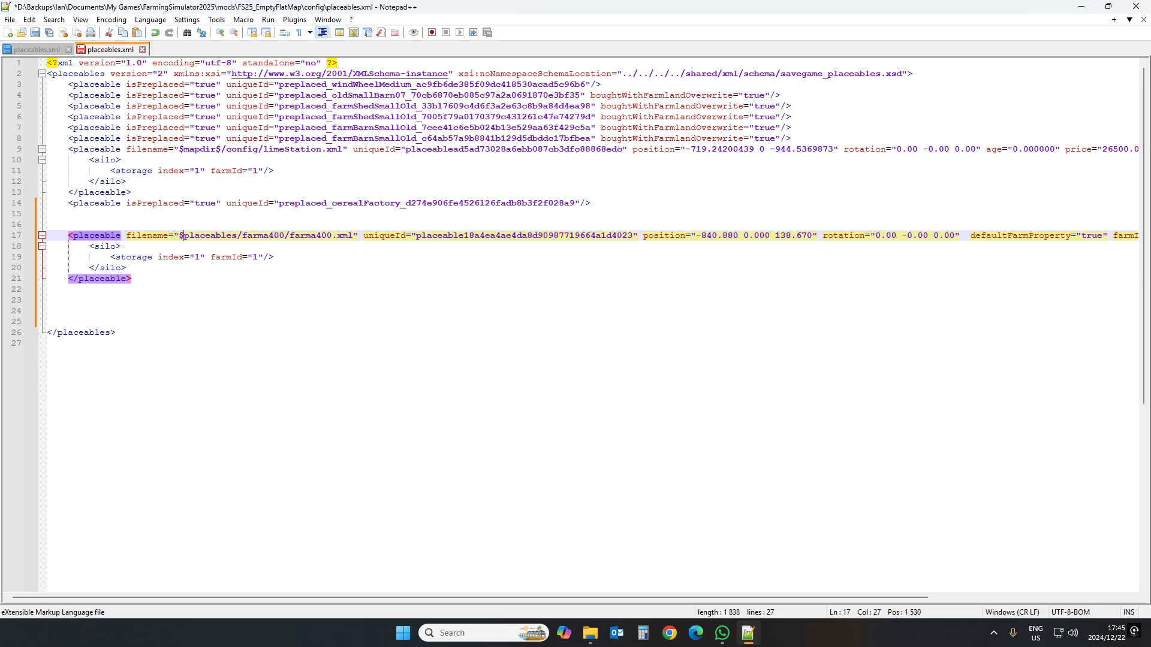
type("data")
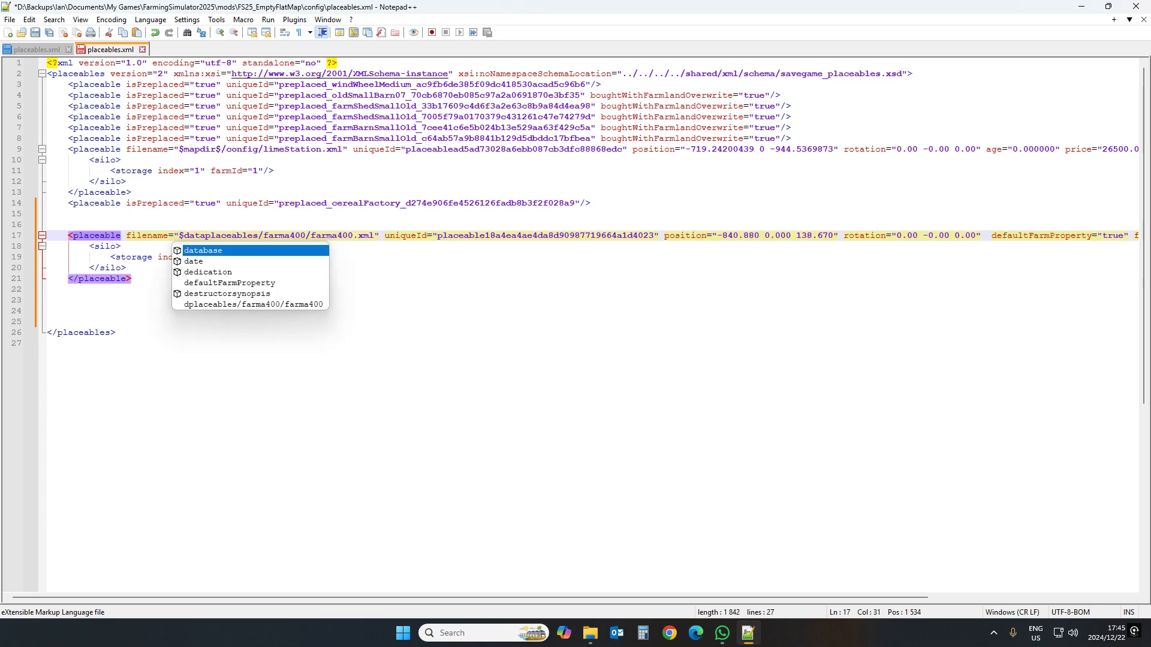
key("BackSpace")
key("BackSpace")
key("BackSpace")
key("BackSpace")
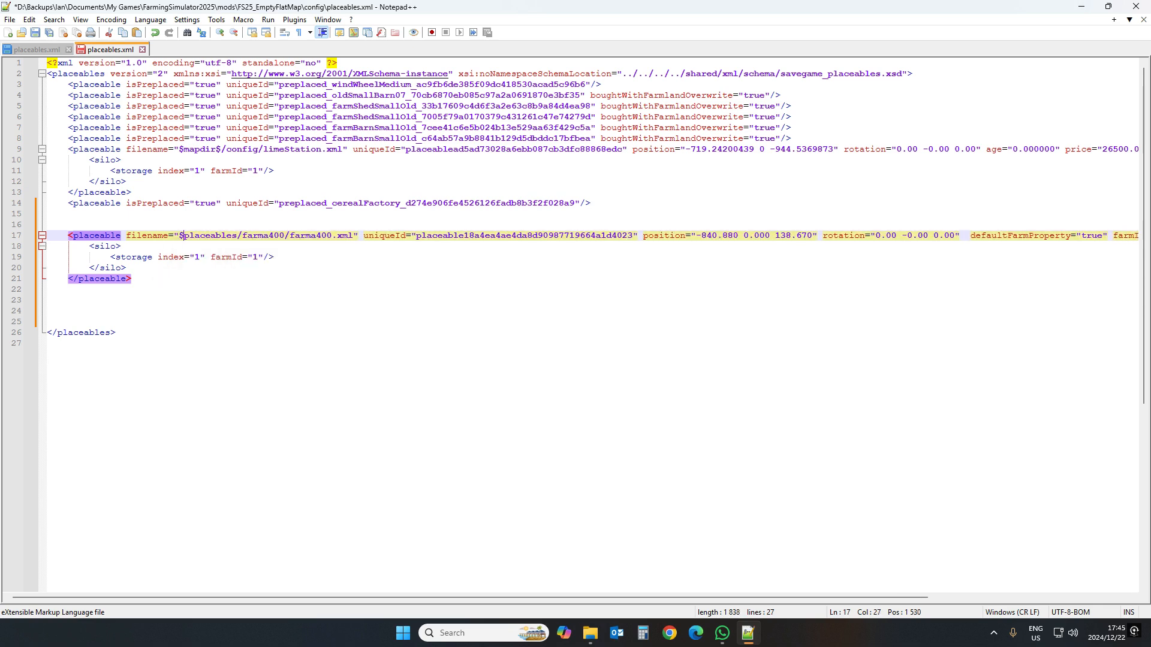
type("mapdir")
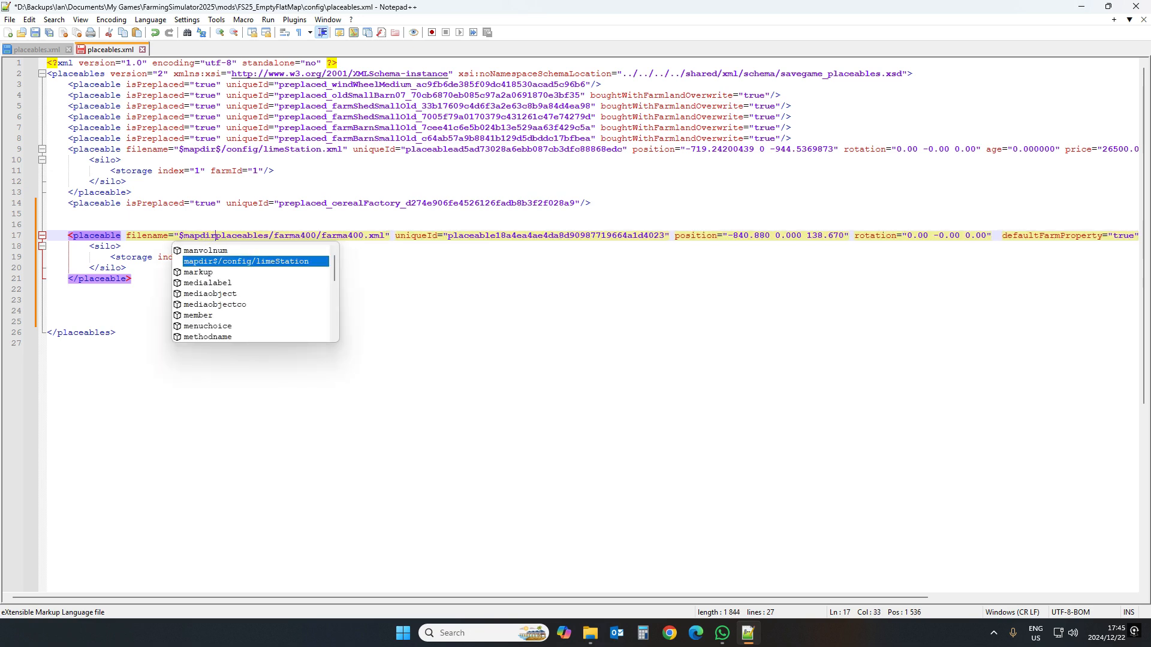
type("$/")
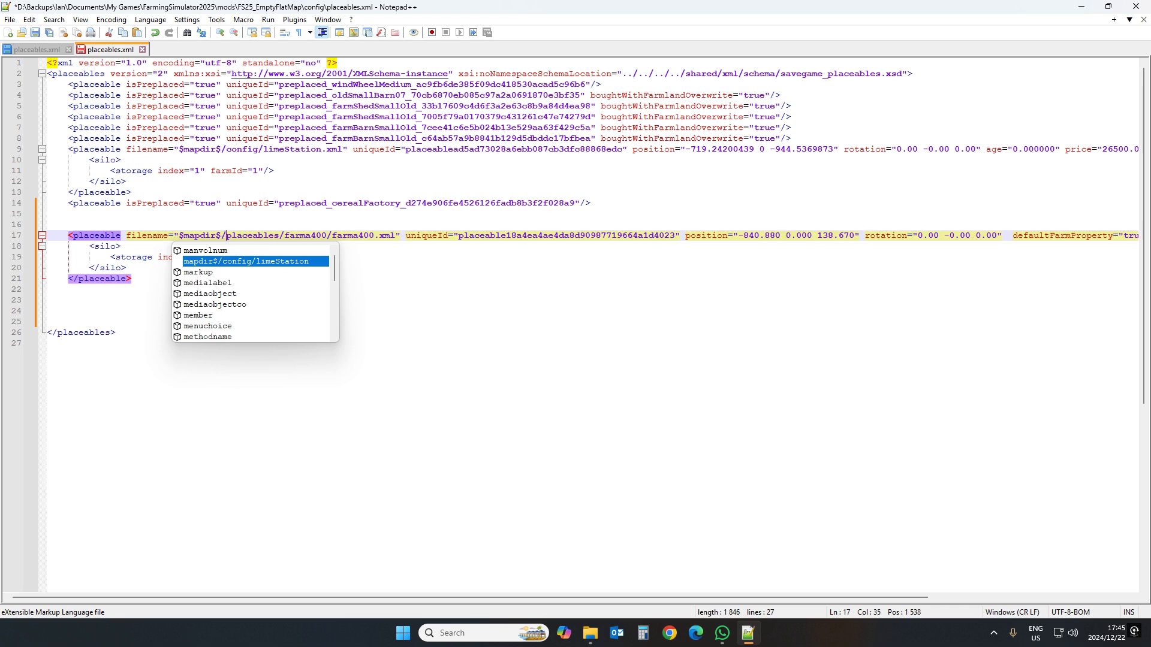
left_click(232, 236)
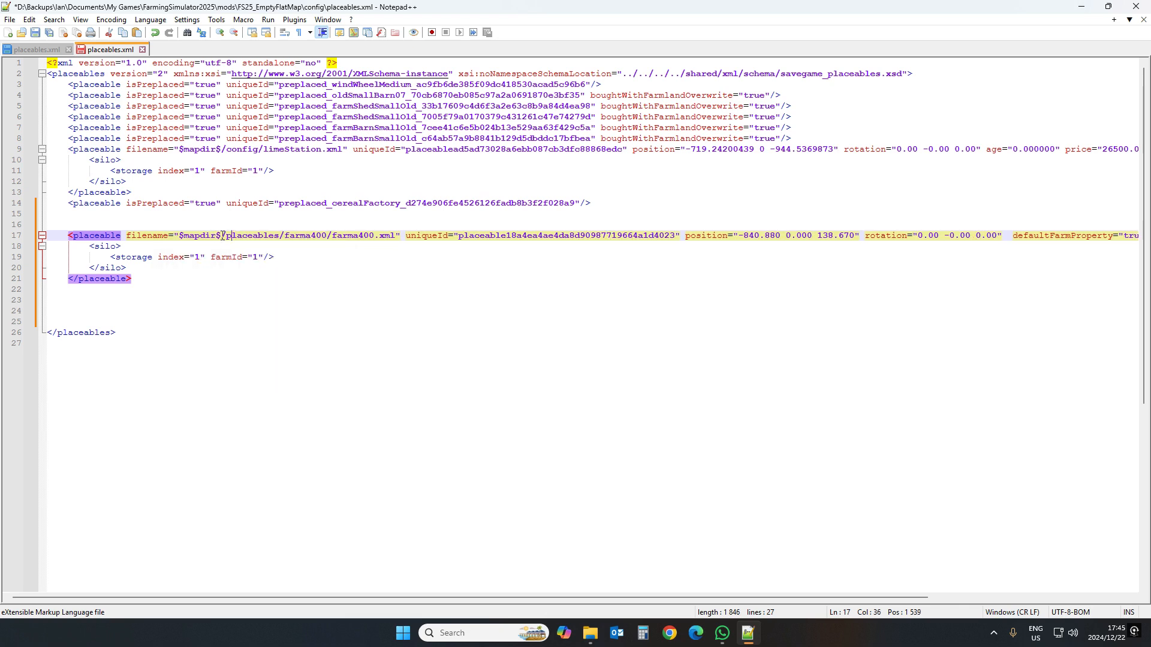
double_click(185, 236)
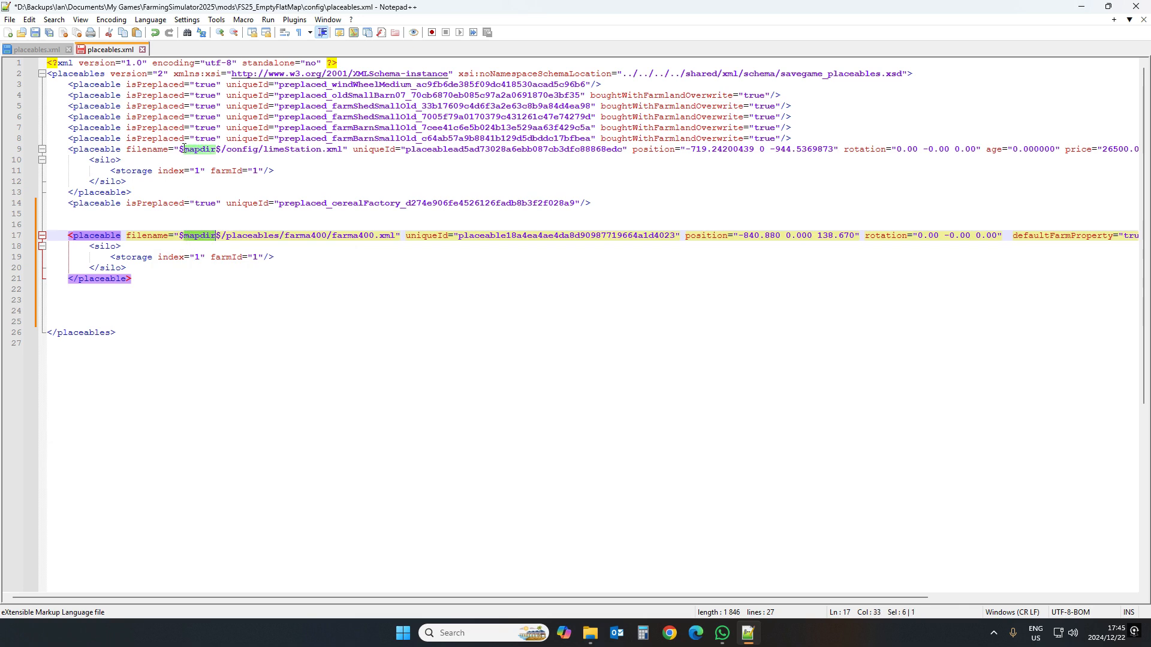
left_click(246, 235)
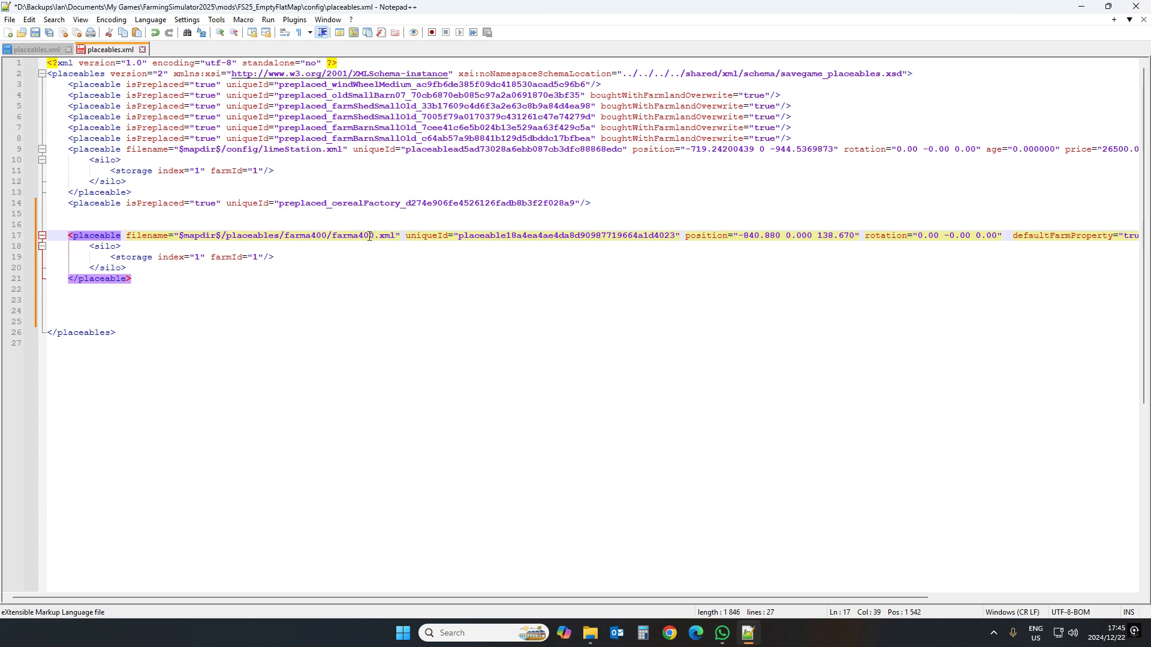
key("Left")
Open modDesc.xml from the FS25_EmptyFlatMap folder and go to its storeItems section
left_click(590, 633)
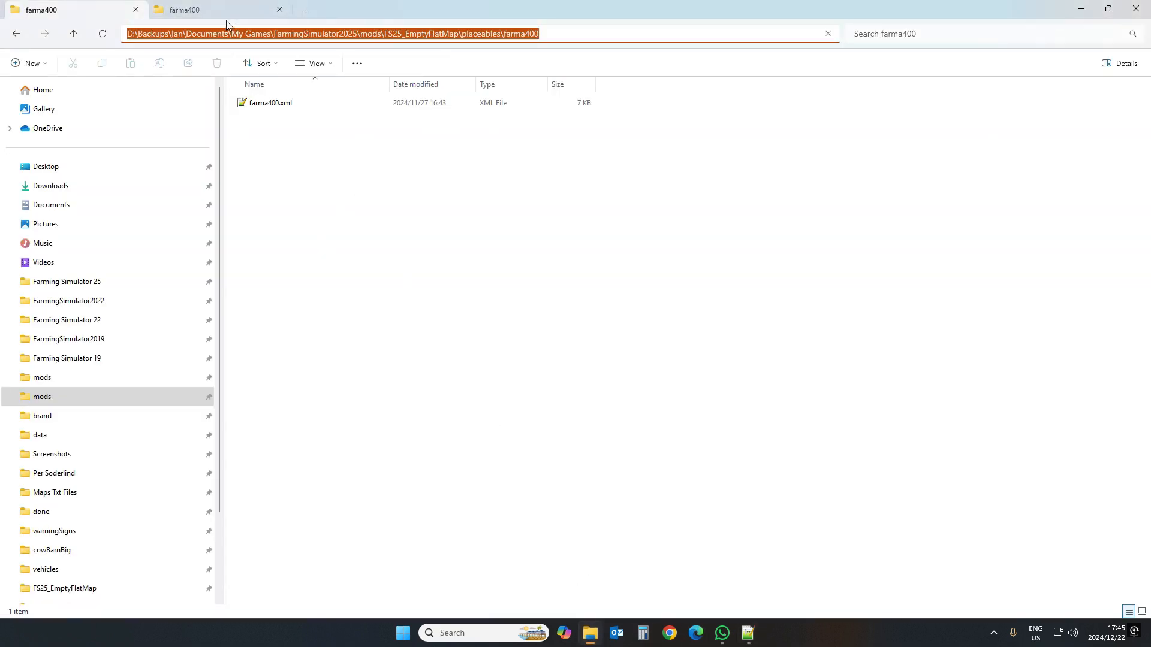
left_click(422, 200)
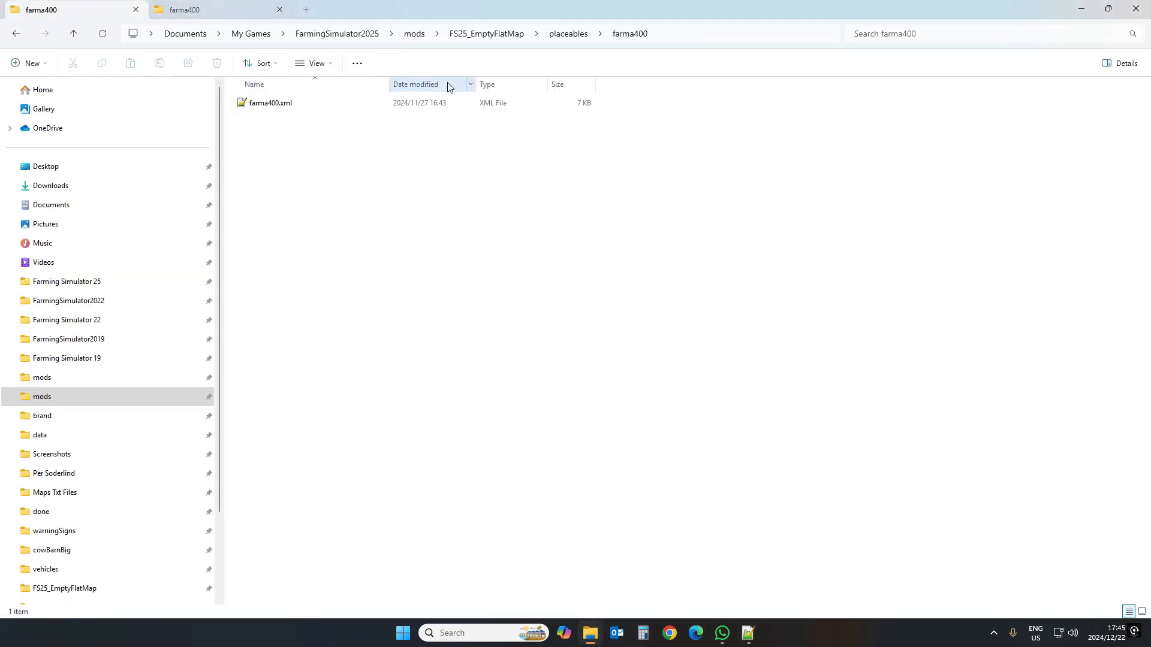
left_click(478, 37)
double_click(290, 253)
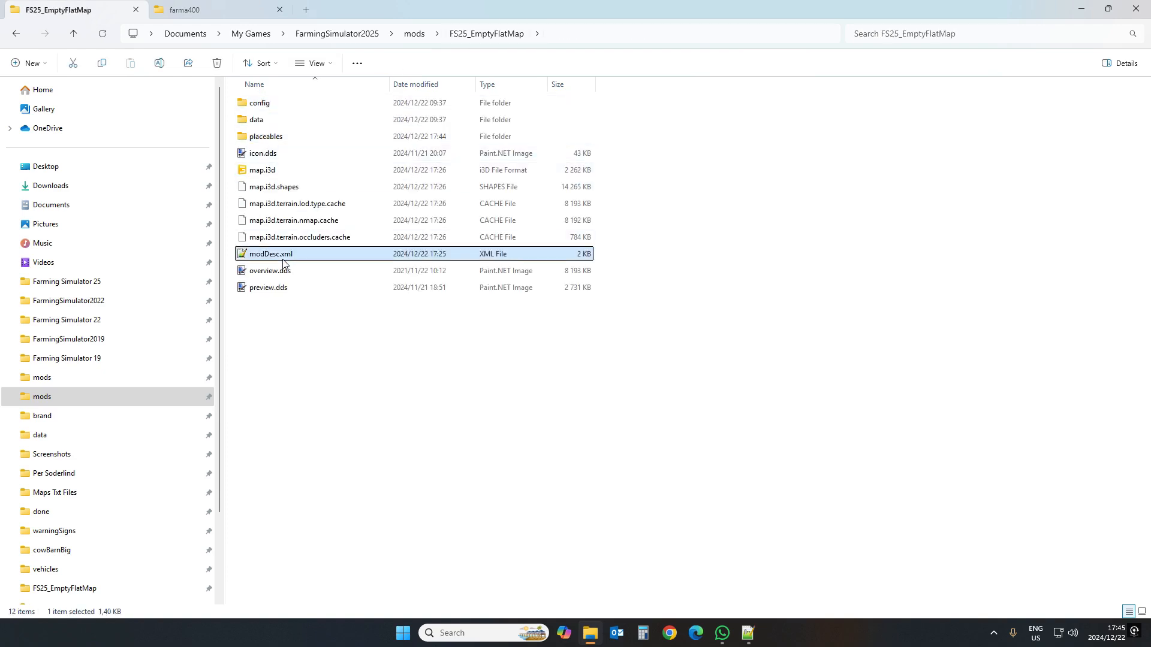
scroll(229, 343, "down", 3)
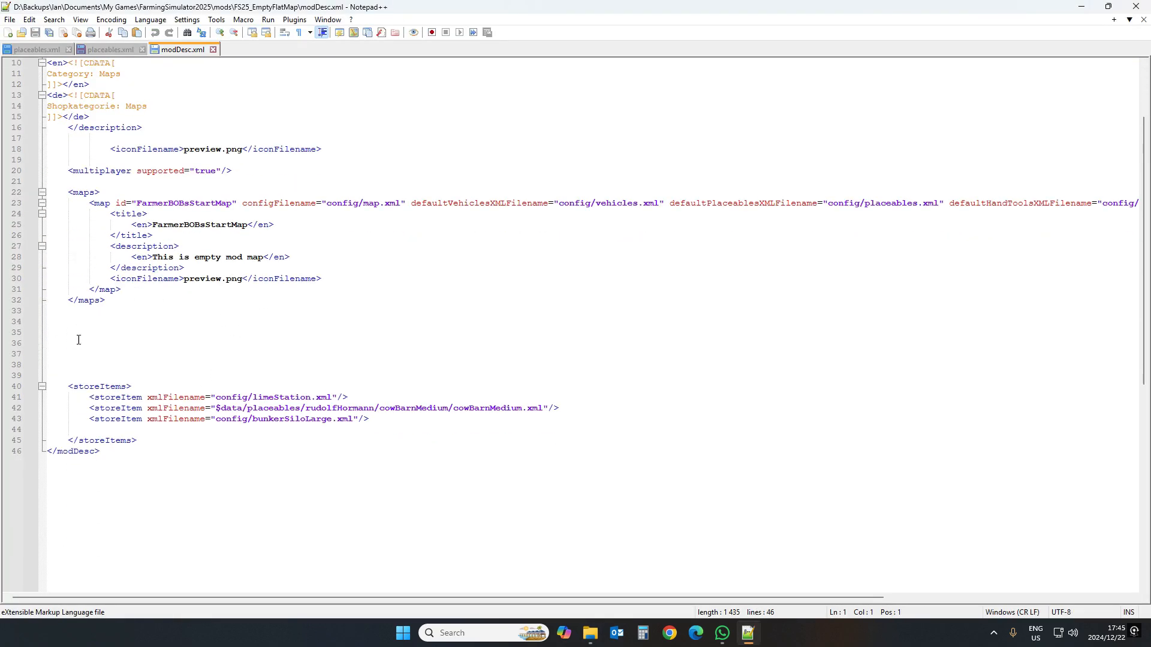
left_click(87, 388)
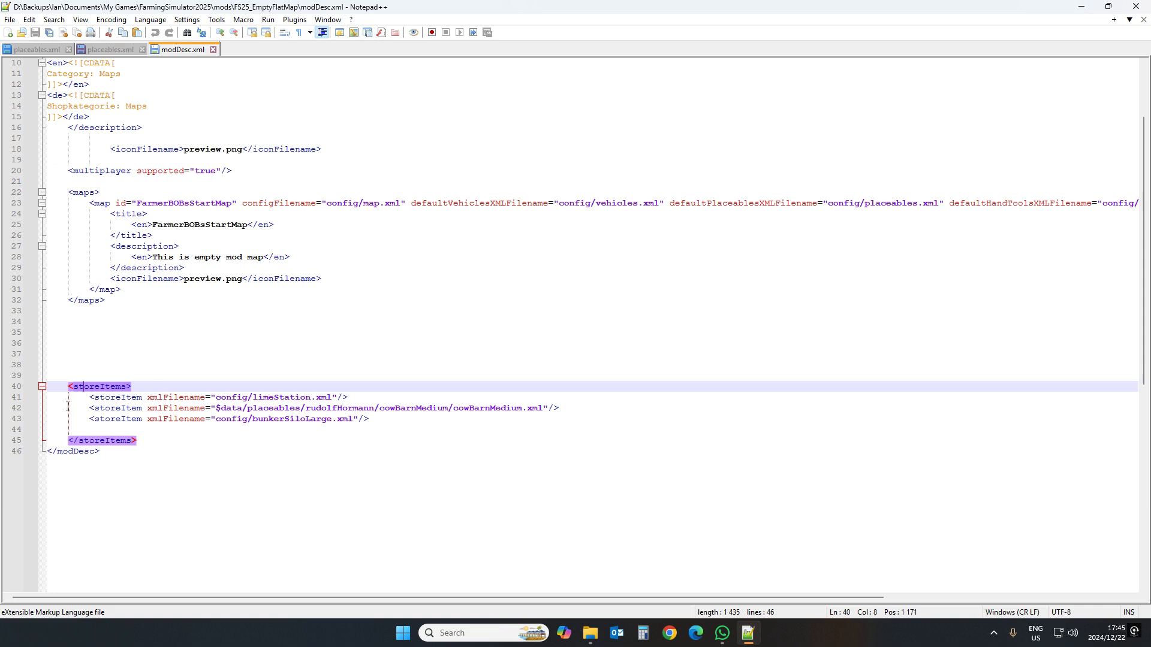
Open the map's config/storeItems.xml and copy the lines from the opening storeItems tag through the bakeryUS entry
left_click(590, 632)
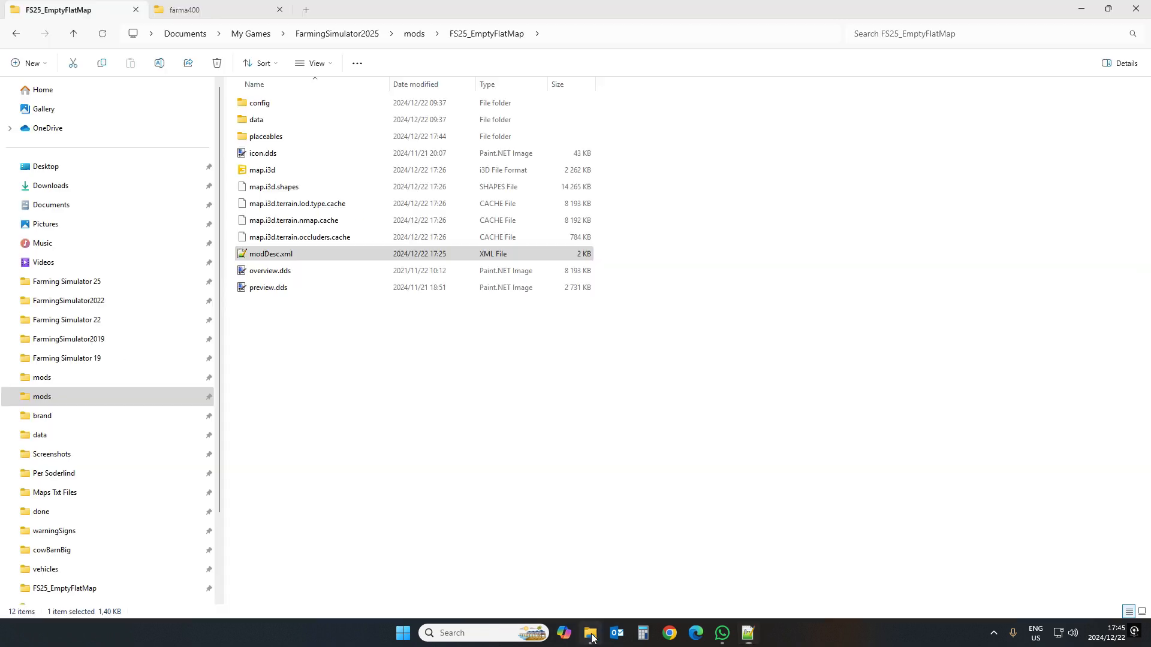
double_click(264, 104)
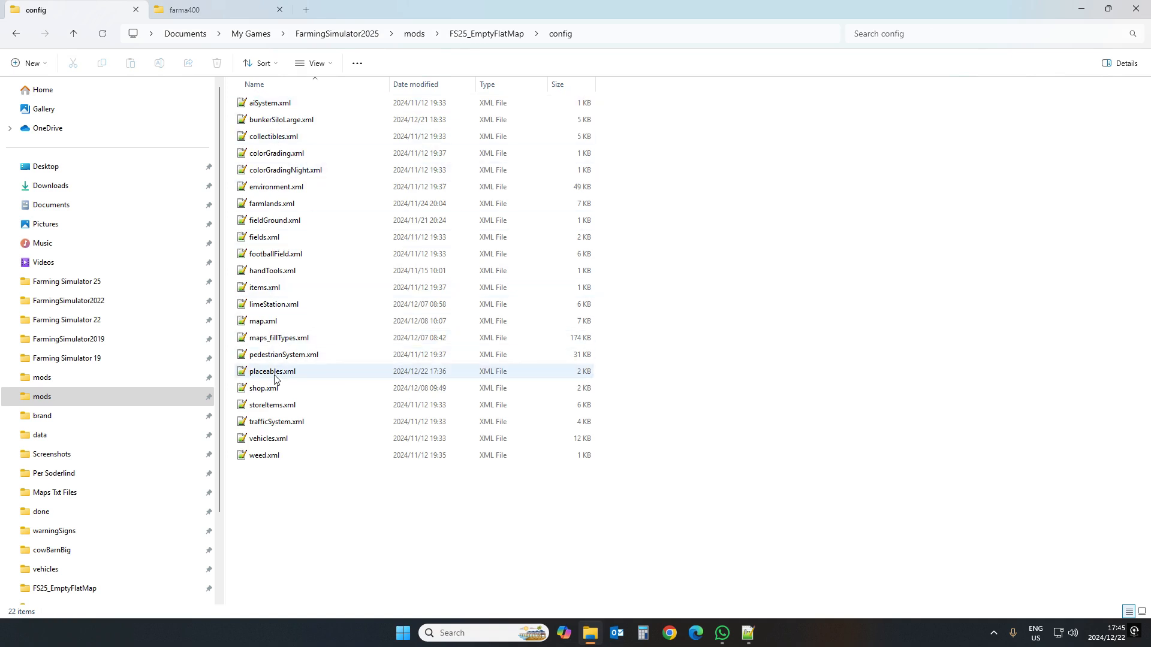
left_click(275, 408)
double_click(275, 407)
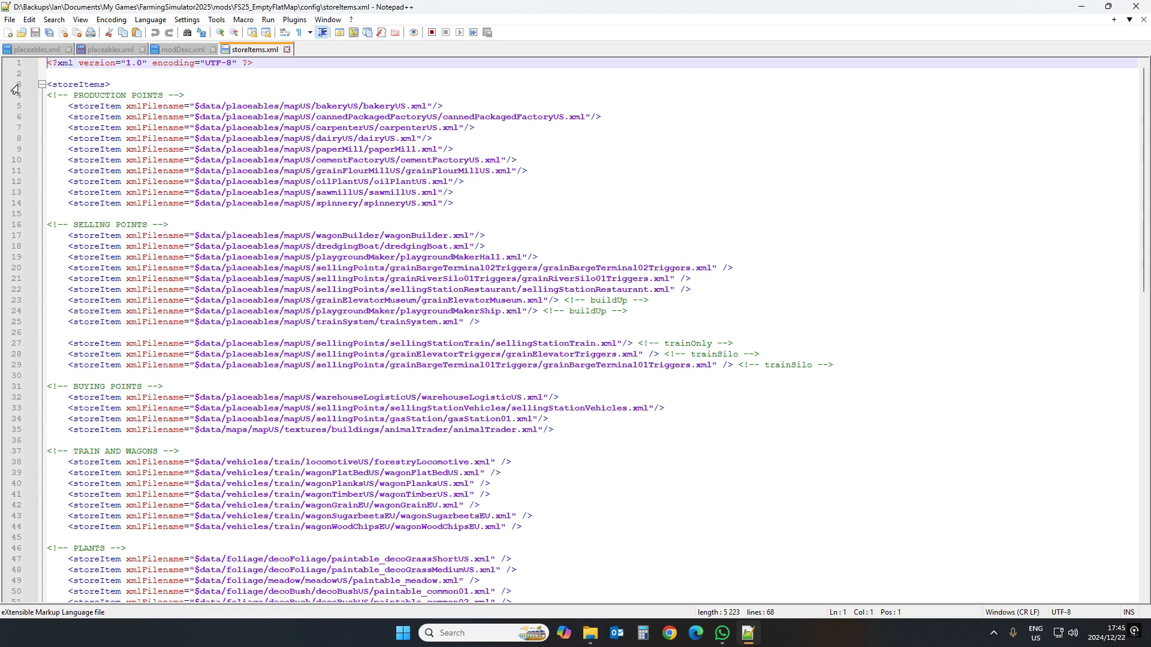
left_click_drag(16, 89, 18, 108)
key("ctrl+c")
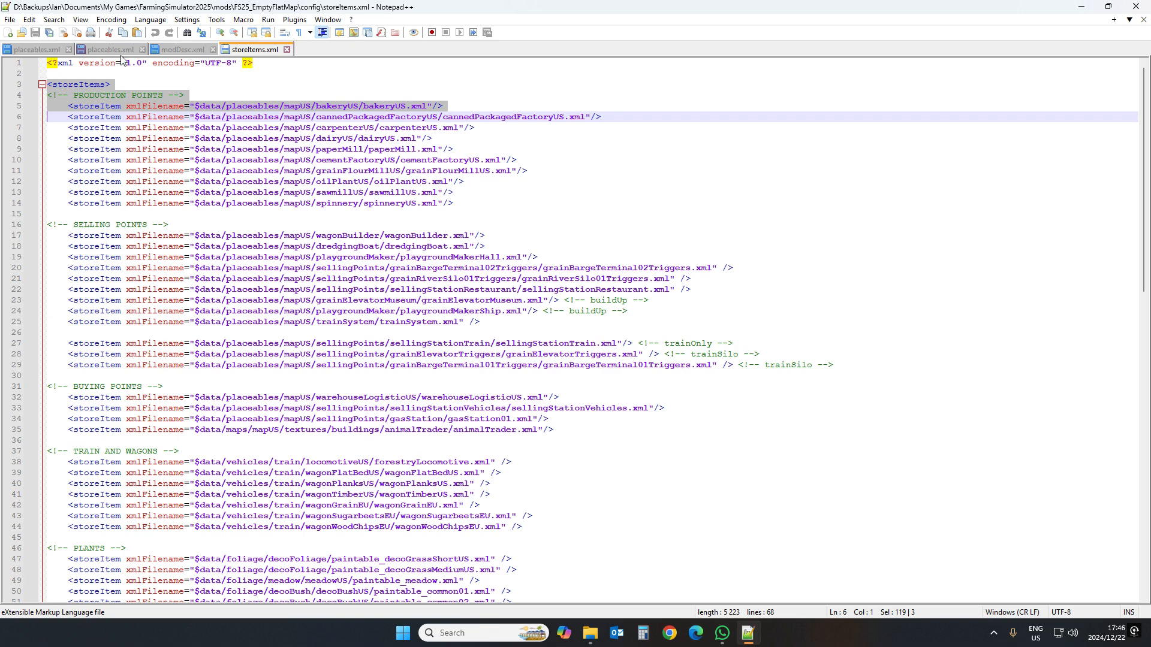
Paste the copied storeItems lines into modDesc.xml in the blank area below the maps section
left_click(178, 50)
left_click(55, 333)
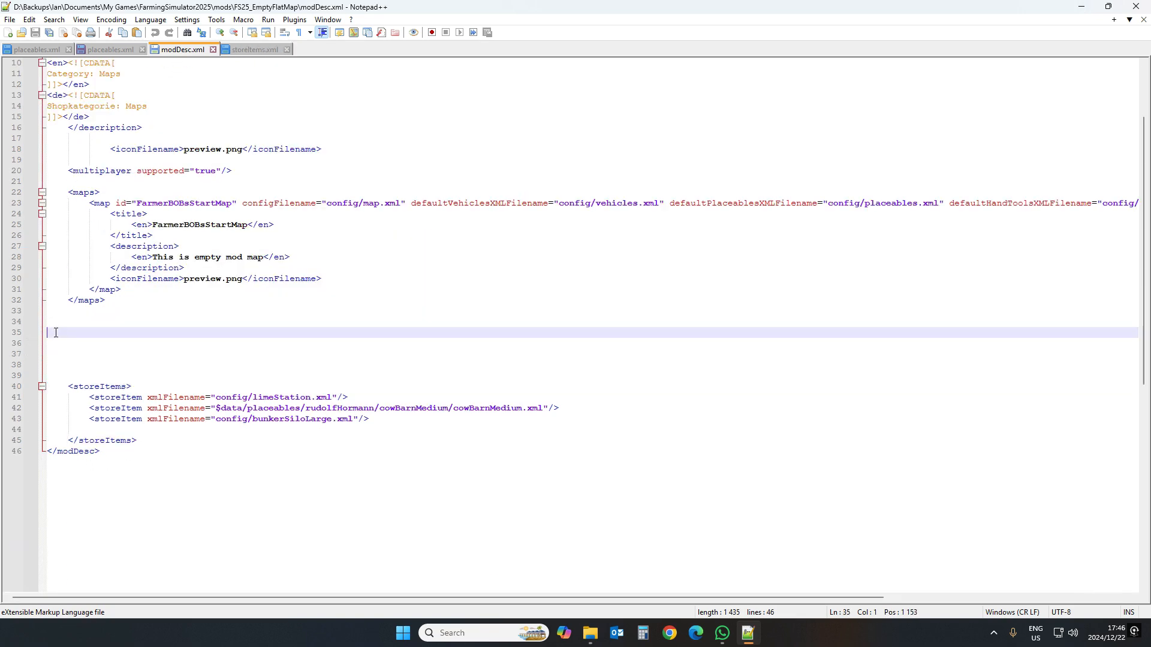
key("ctrl+v")
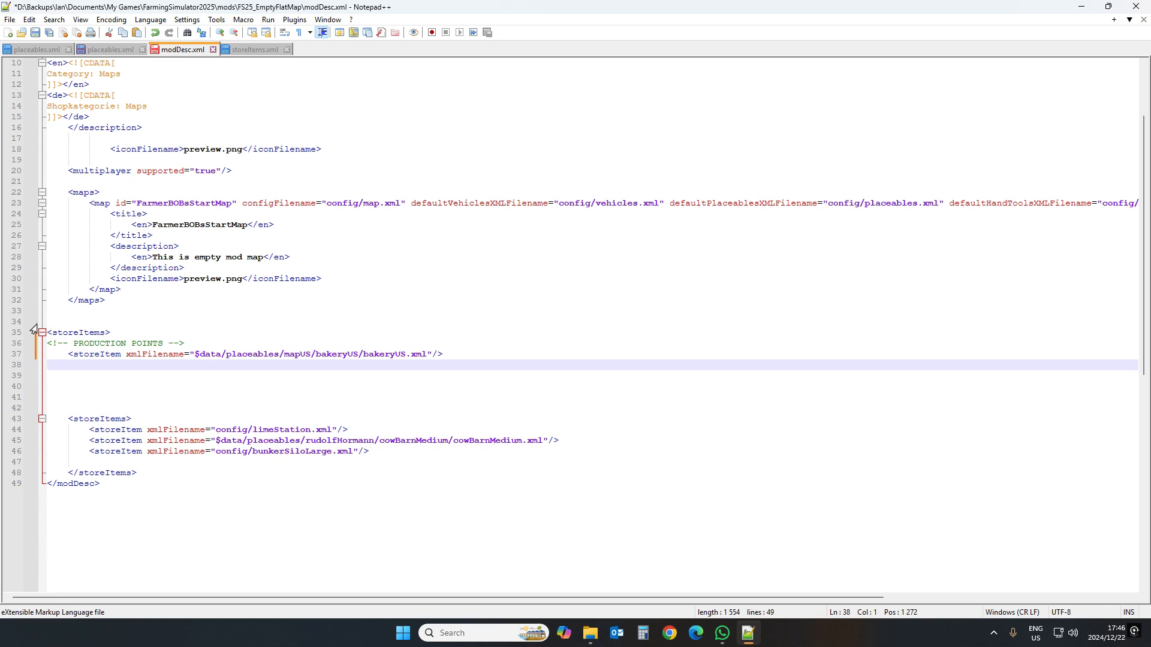
Remove the PRODUCTION POINTS comment from the pasted block and add a closing storeItems tag below its bakeryUS entry
left_click(14, 345)
key("Delete")
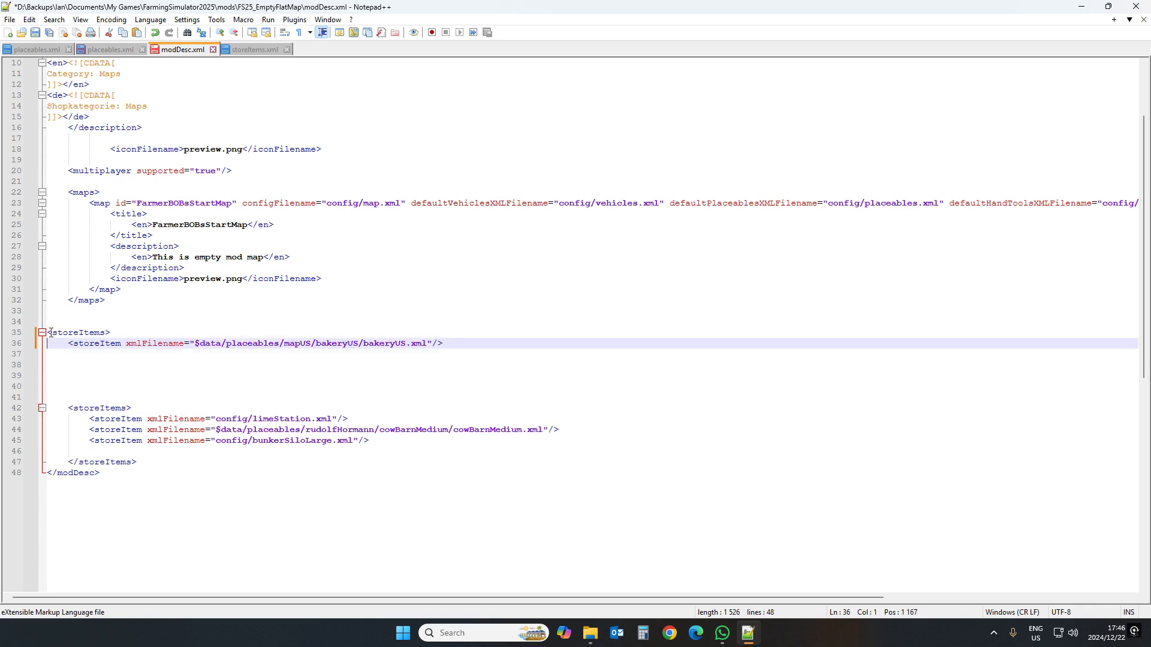
left_click(9, 333)
key("ctrl+c")
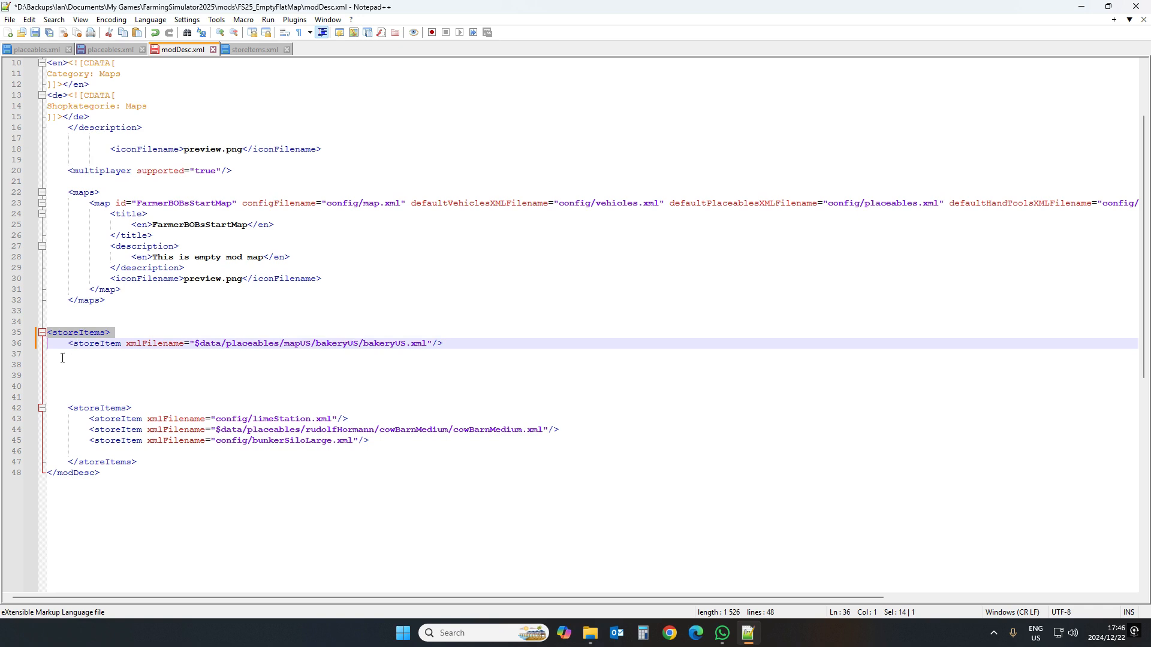
key("Down")
key("ctrl+v")
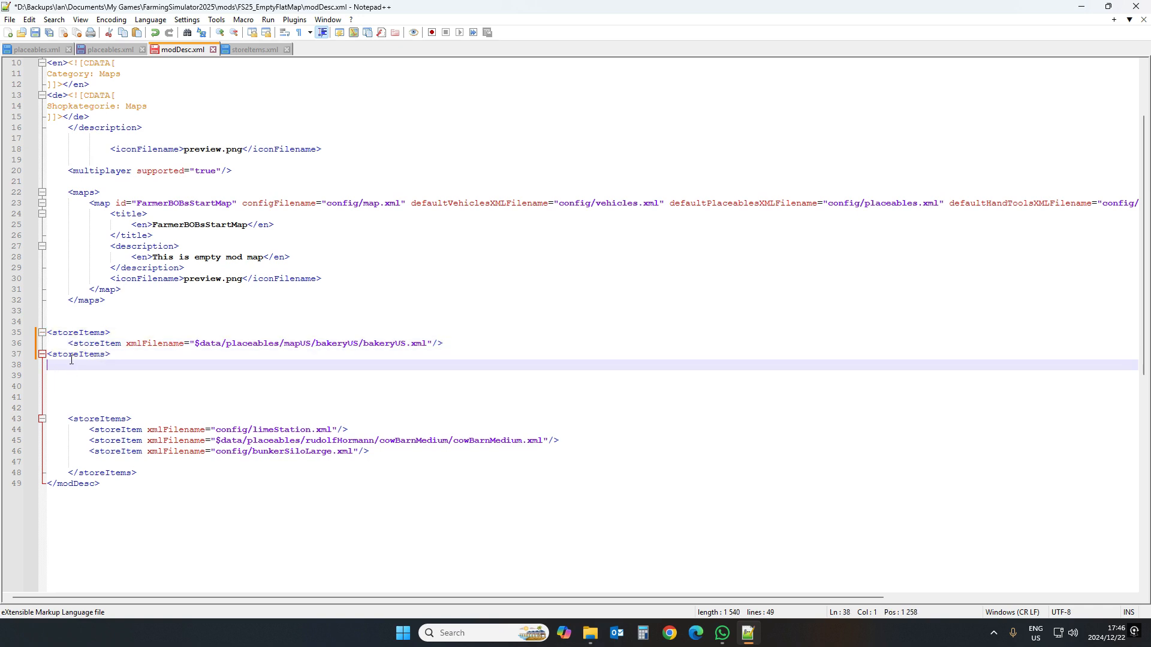
left_click(54, 353)
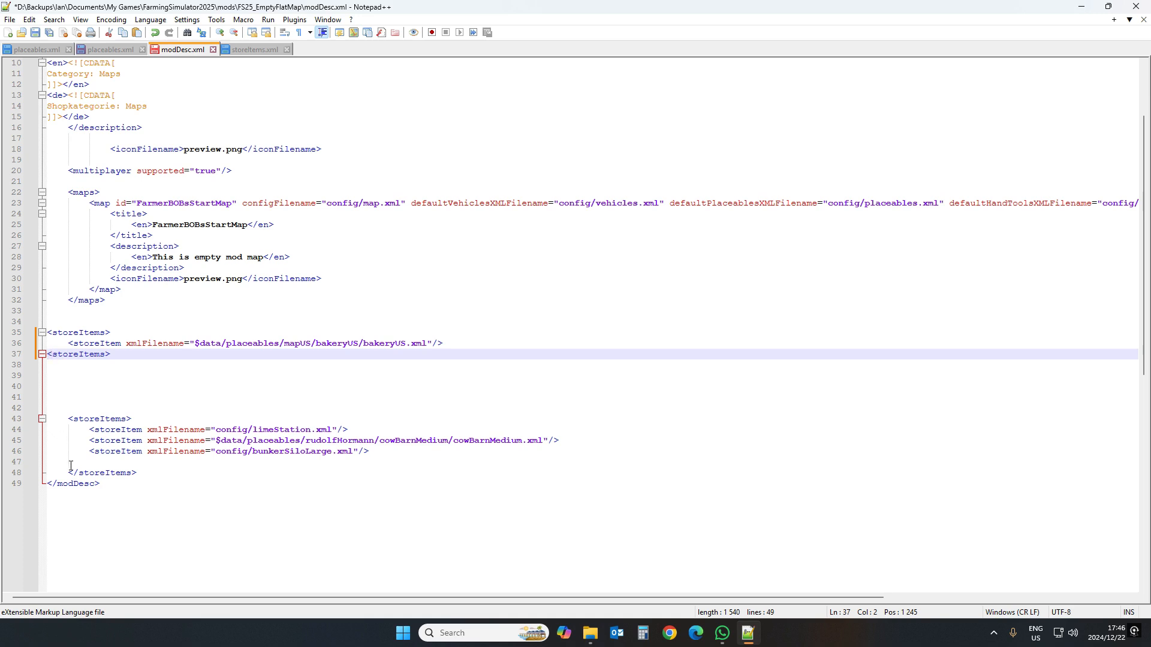
type("/")
left_click(84, 333)
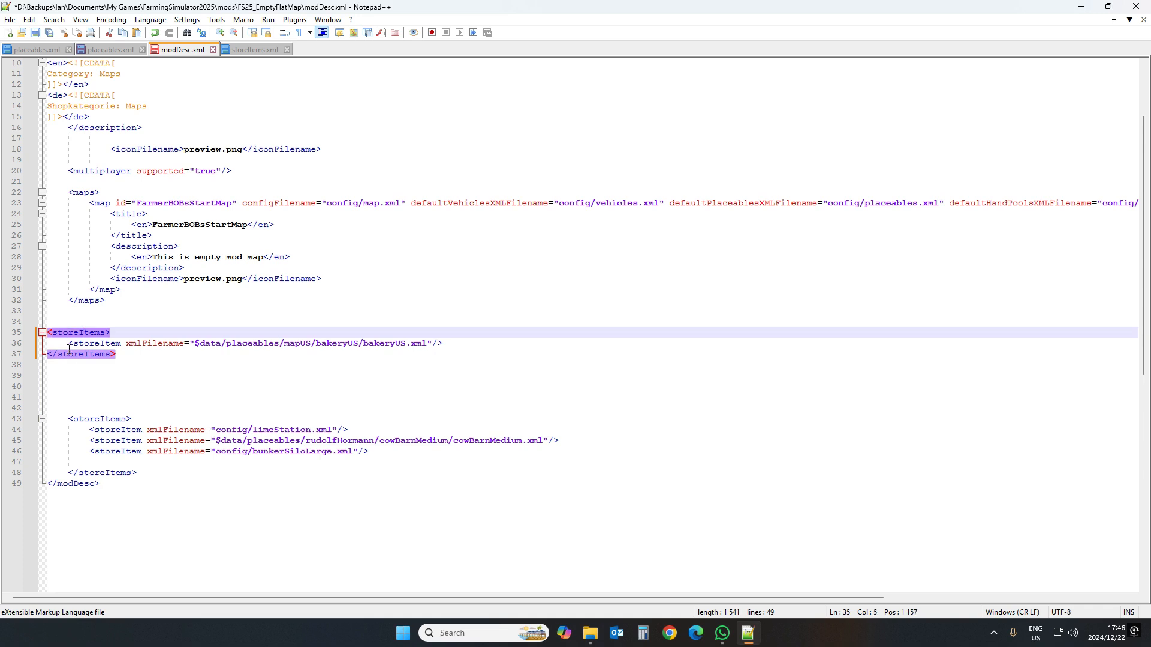
left_click(69, 356)
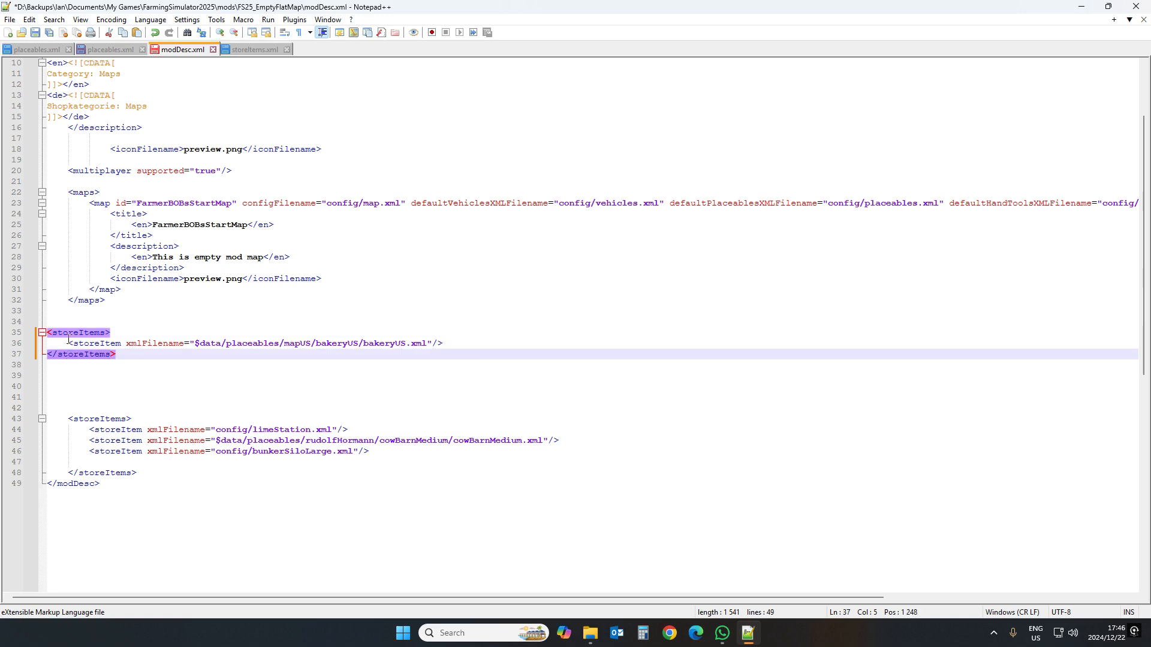
left_click(94, 421)
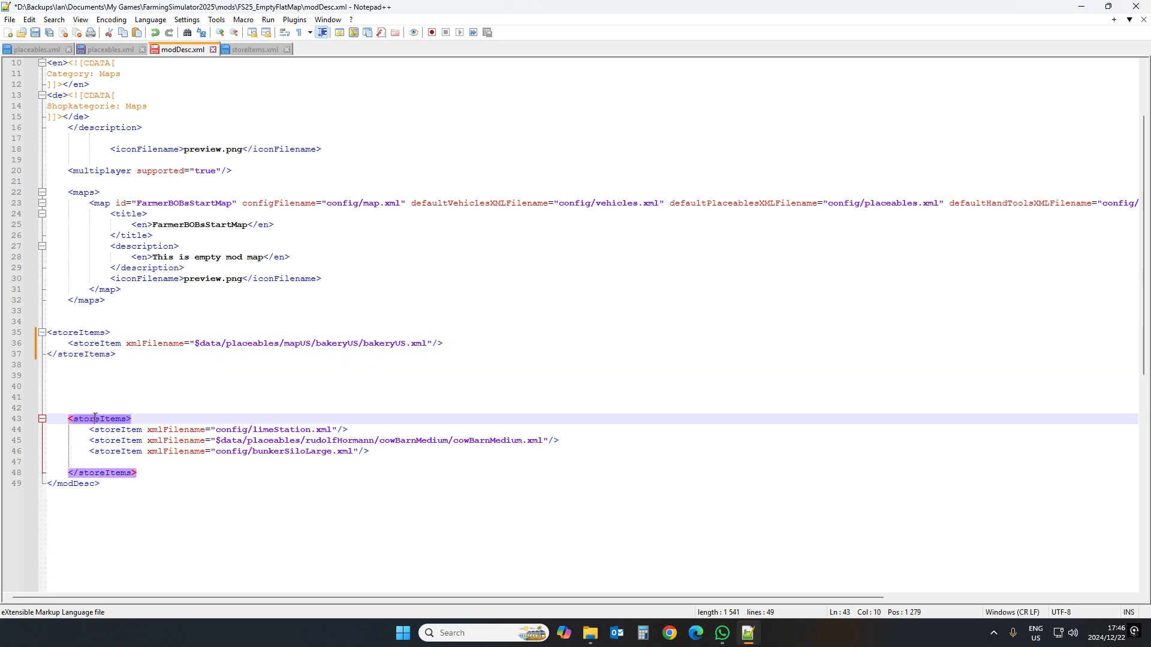
left_click(70, 331)
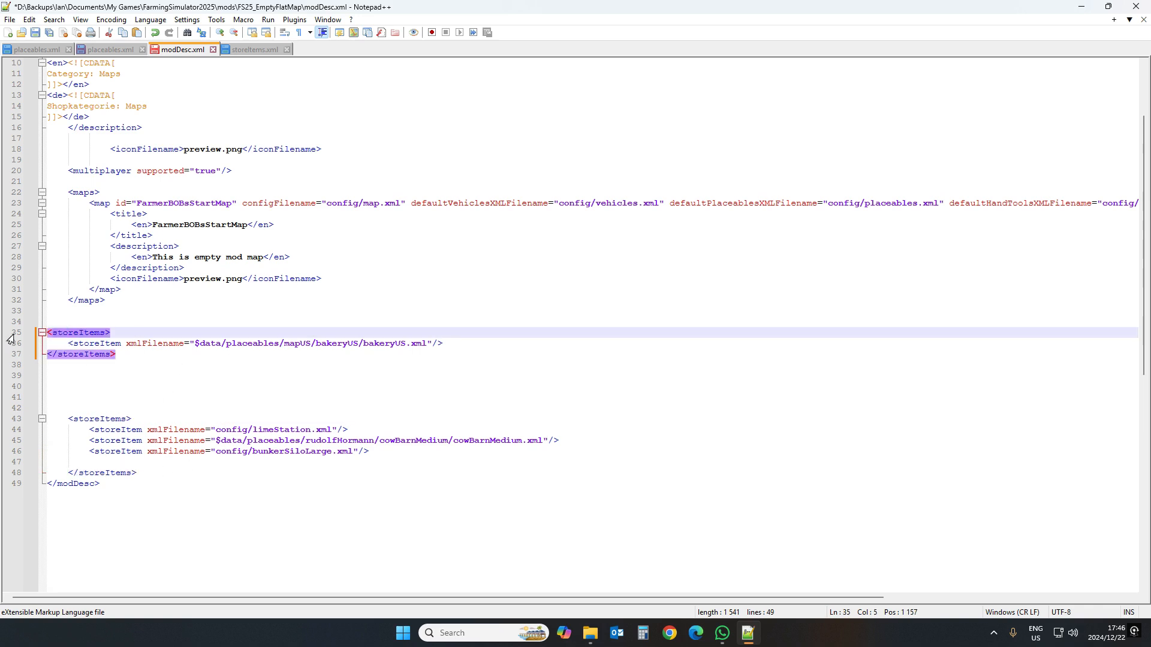
Delete the pasted bakeryUS storeItems block and the surplus blank lines above the existing storeItems section
left_click_drag(11, 333, 12, 358)
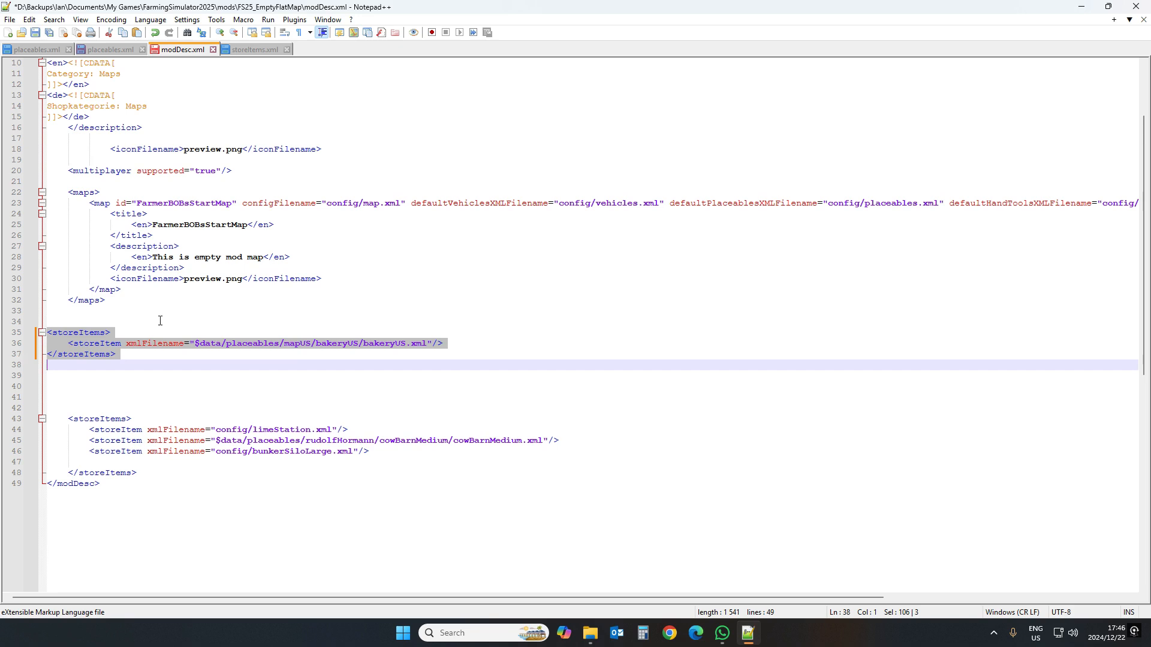
key("Delete")
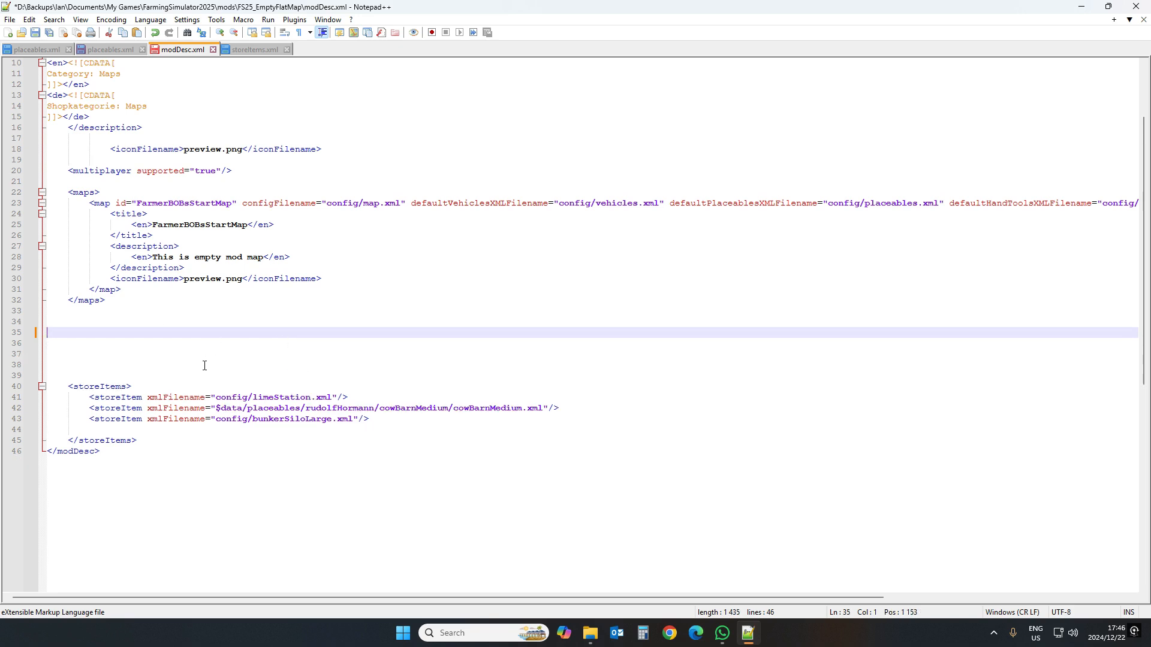
key("Delete")
key("Delete")
key("Delete")
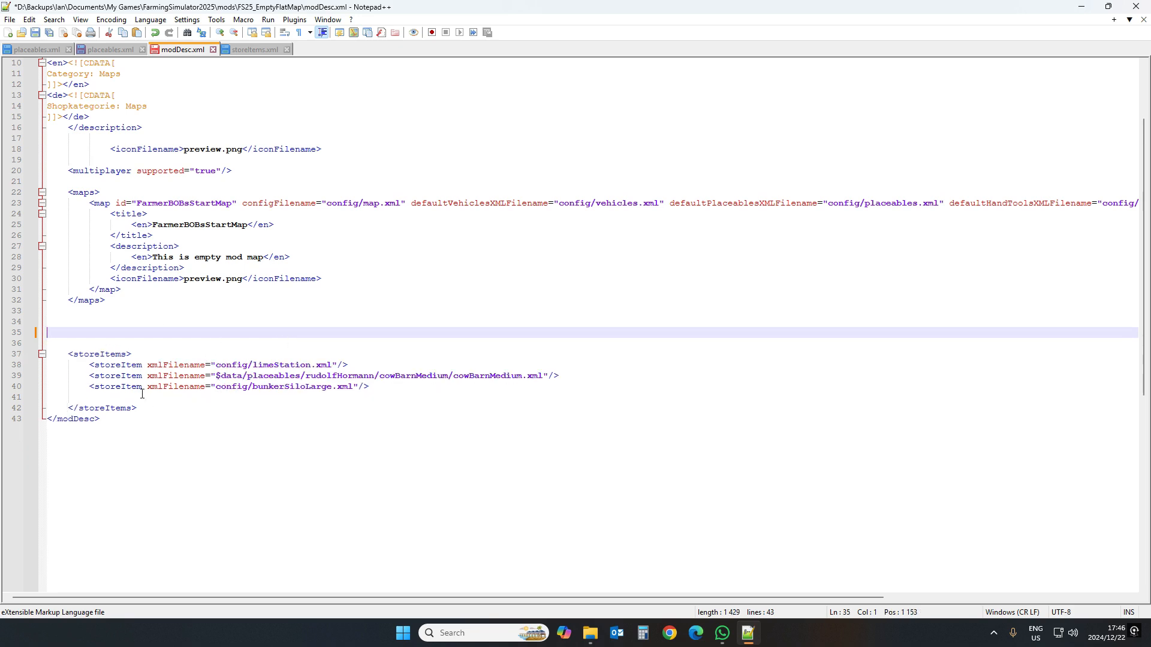
left_click(121, 377)
left_click(124, 388)
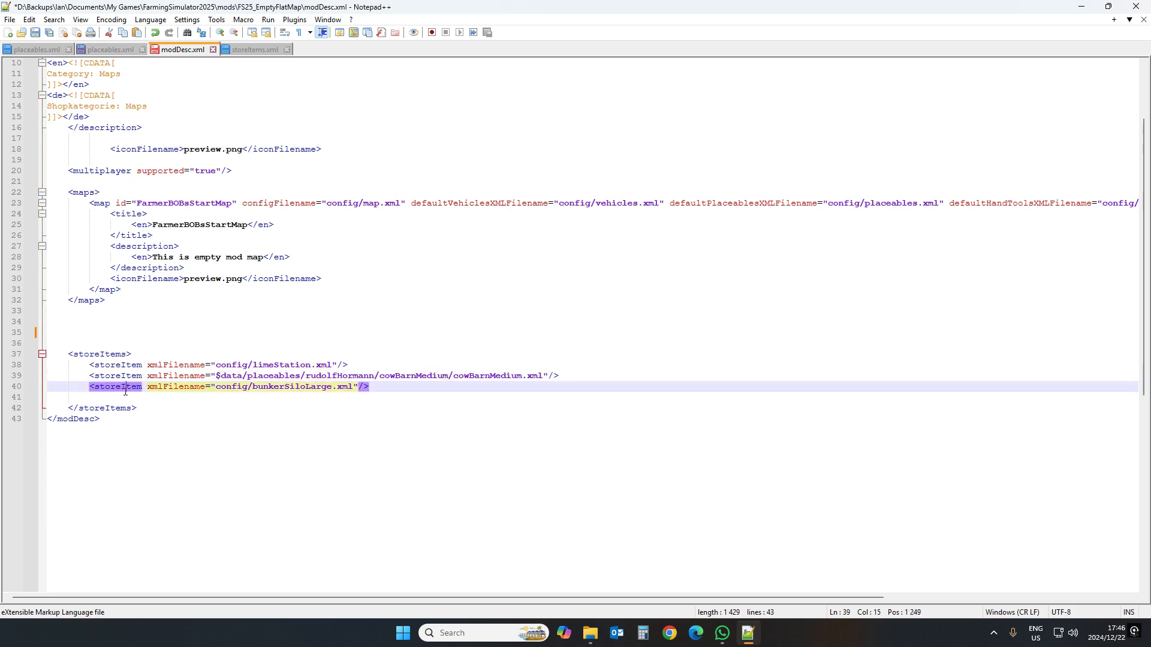
left_click(18, 387)
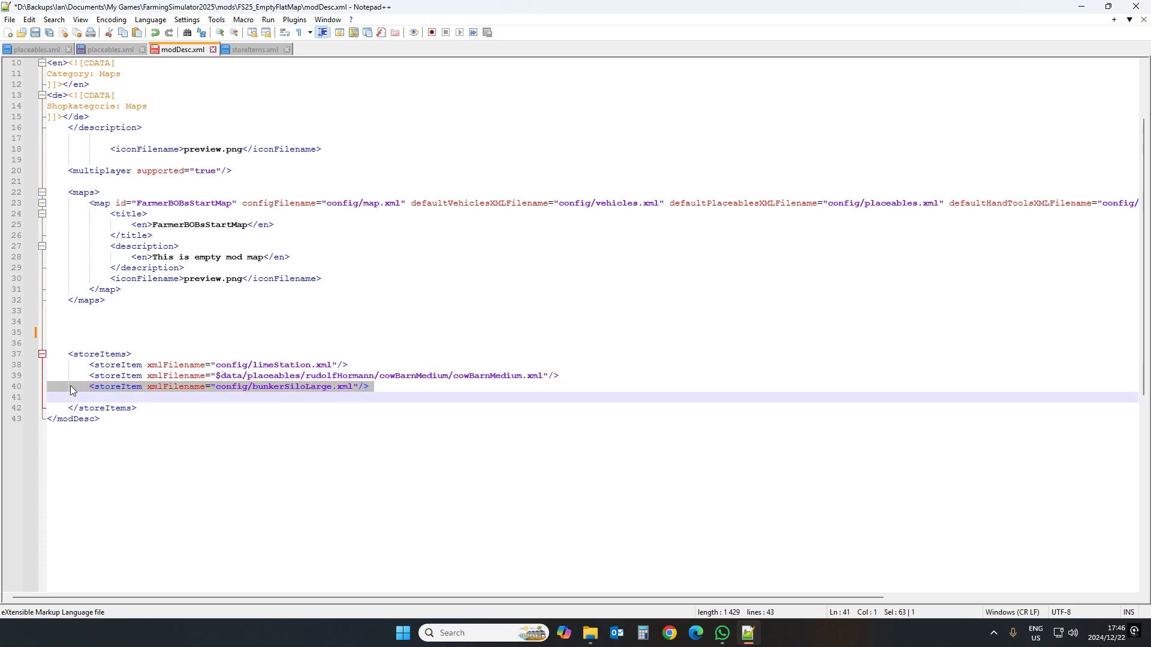
type("<storeItems> <storeItems>")
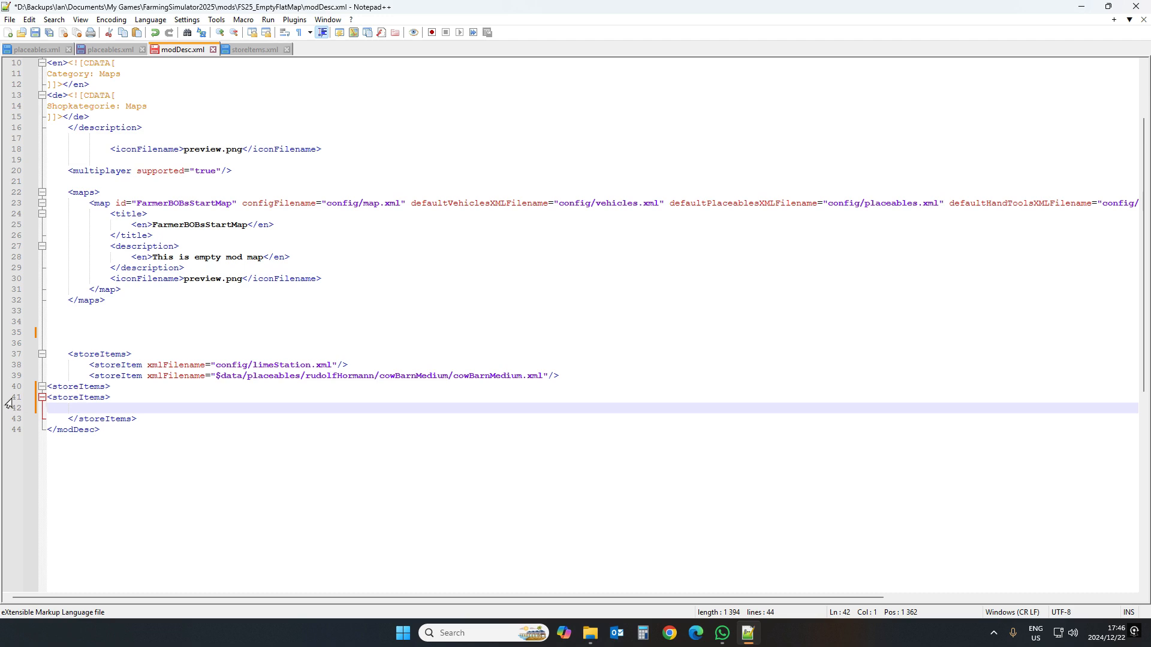
key("ctrl+z")
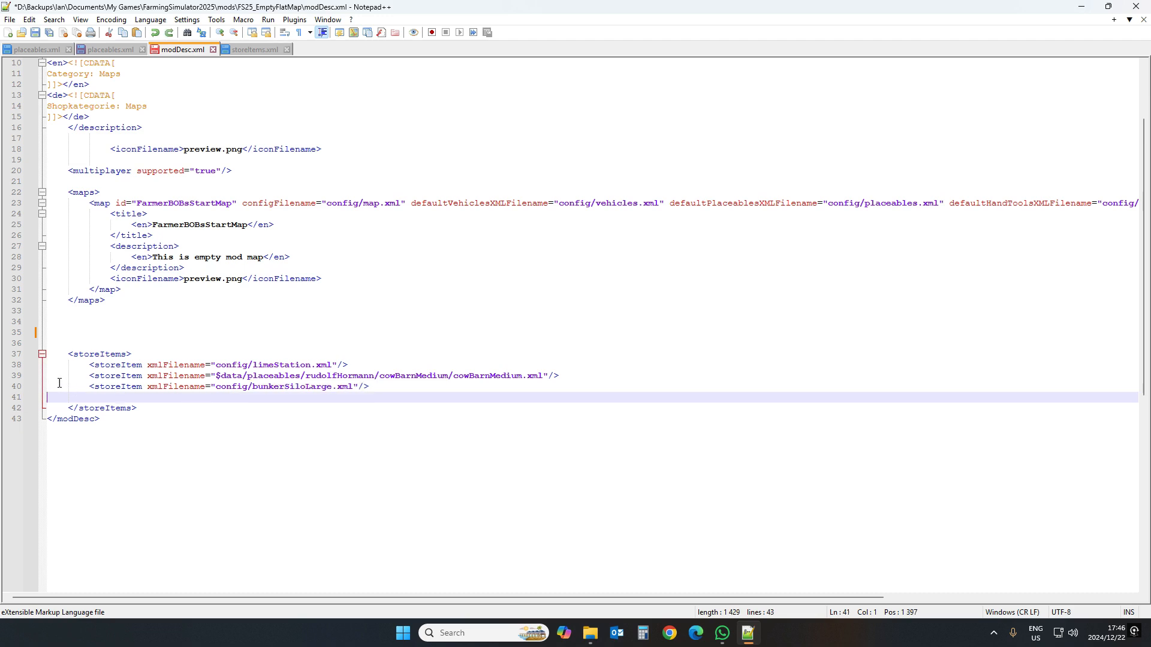
Duplicate the bunkerSiloLarge store item line directly below the original in modDesc.xml
left_click(16, 388)
key("ctrl+d")
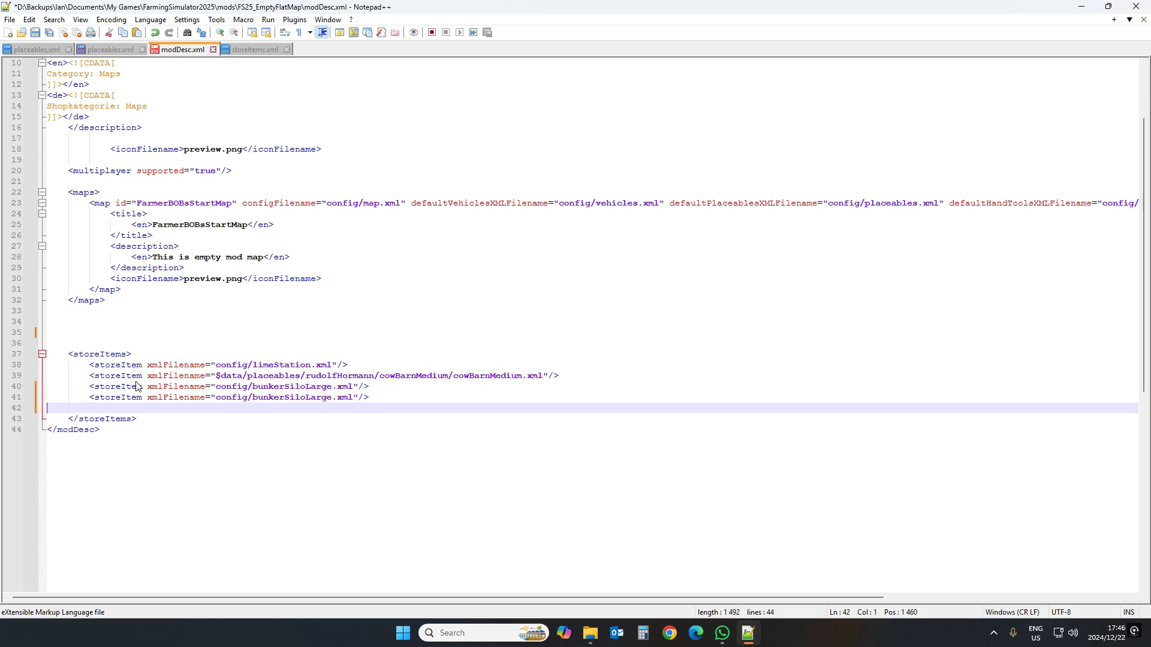
left_click(121, 397)
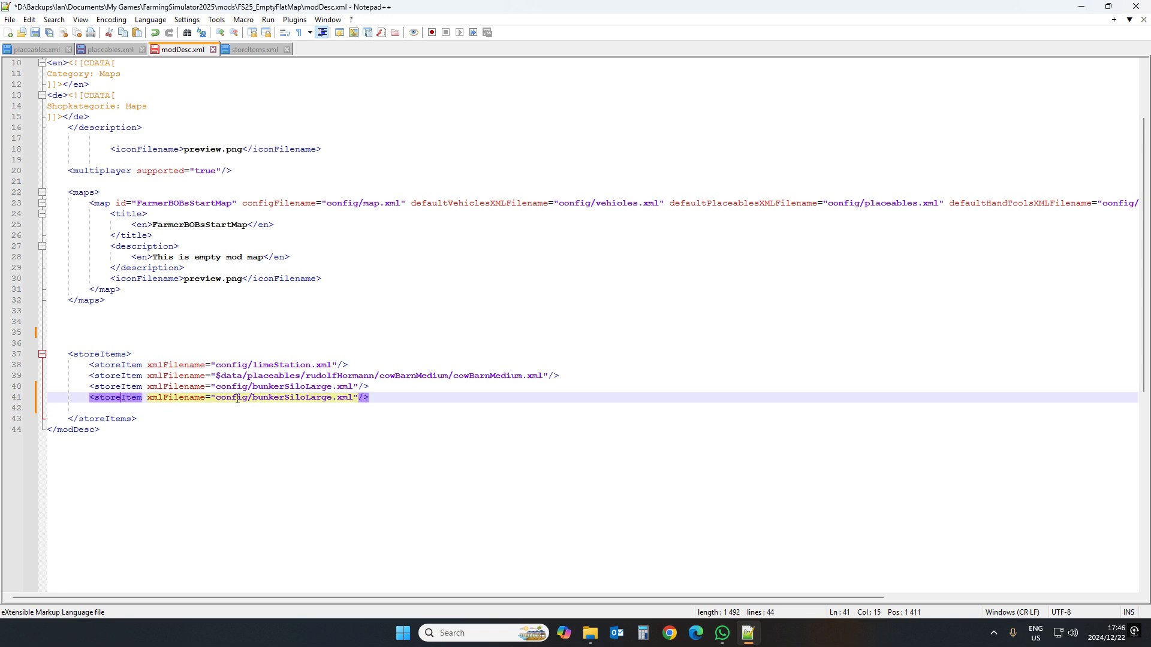
Replace the duplicated entry's xmlFilename with placeables/farma400/farma400.xml, copied without the $mapdir$/ prefix from the silo's filename in placeables.xml
left_click(112, 49)
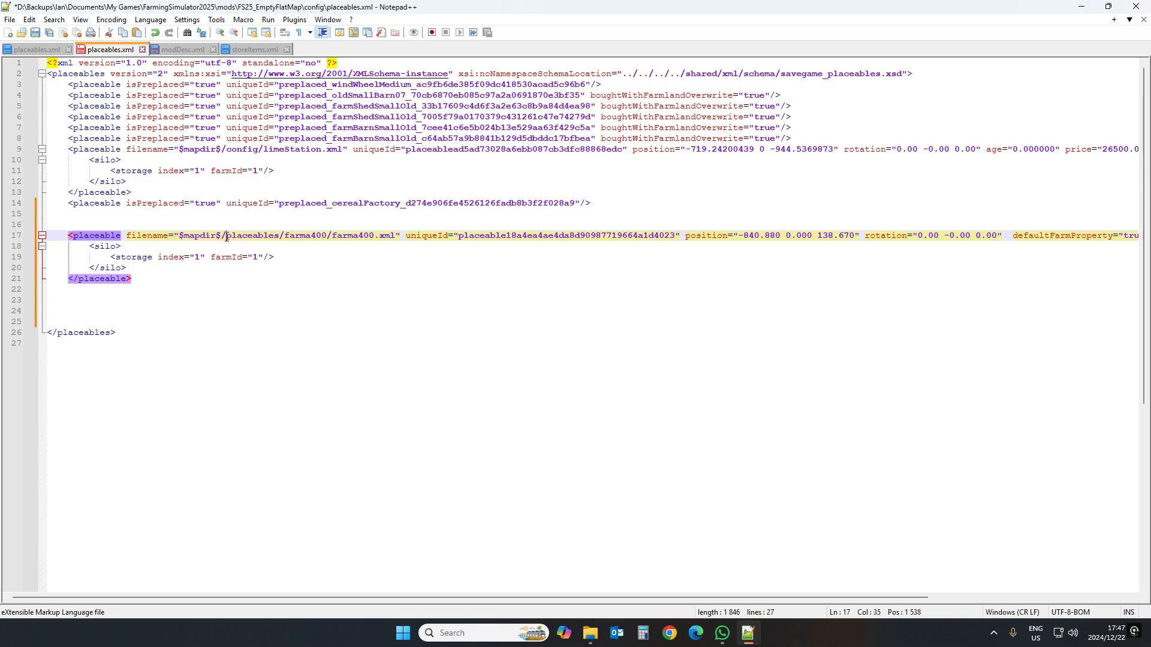
left_click_drag(227, 237, 395, 239)
key("ctrl+c")
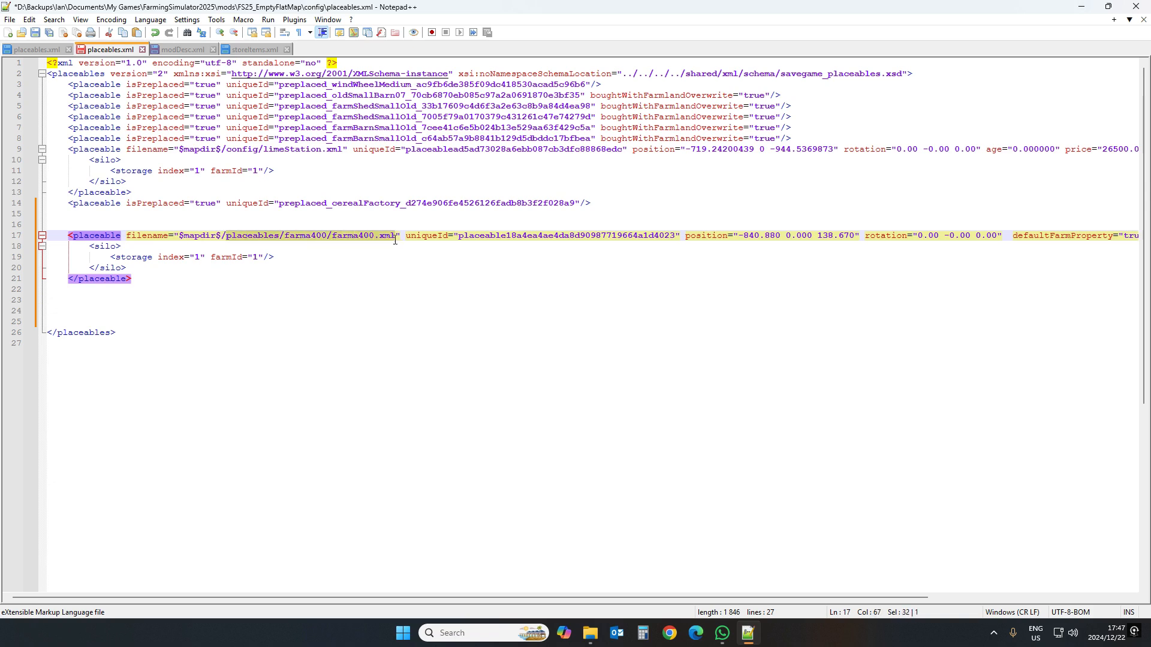
left_click(184, 49)
left_click_drag(215, 398, 354, 399)
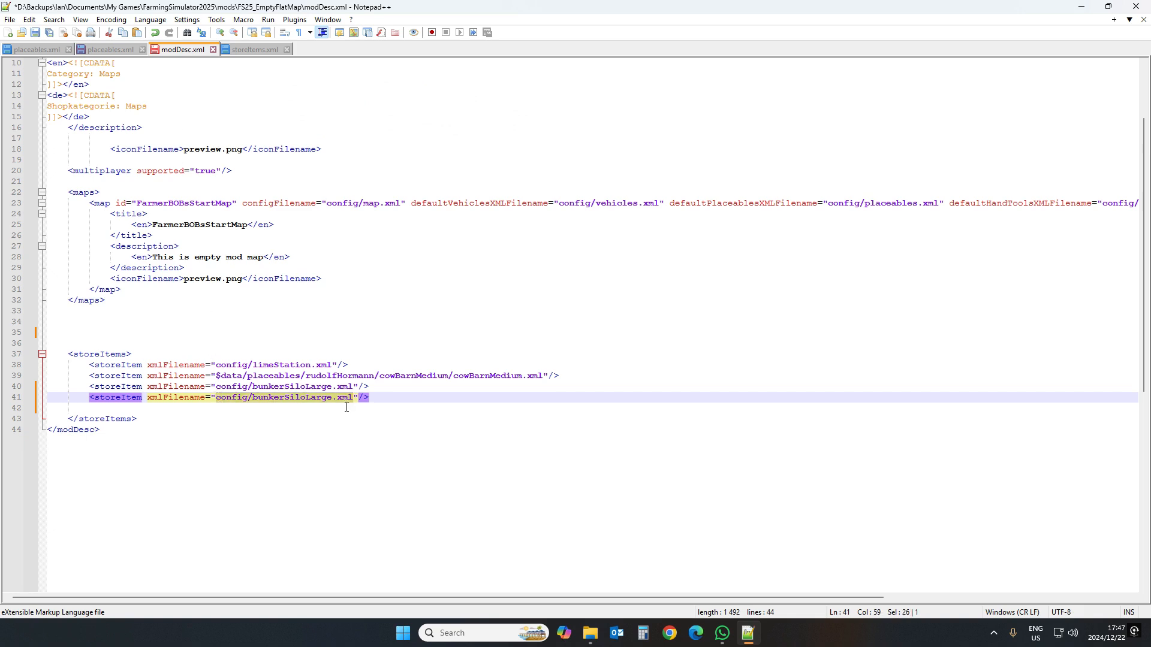
key("ctrl+v")
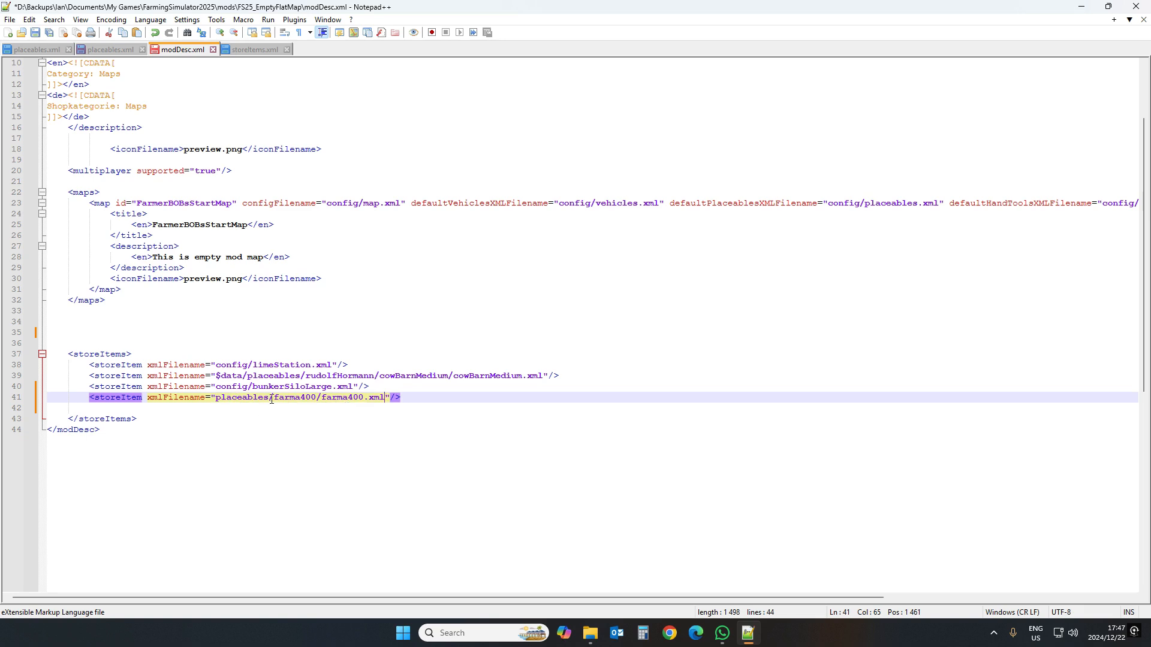
Save modDesc.xml and go back to the map's placeables.xml
left_click(97, 48)
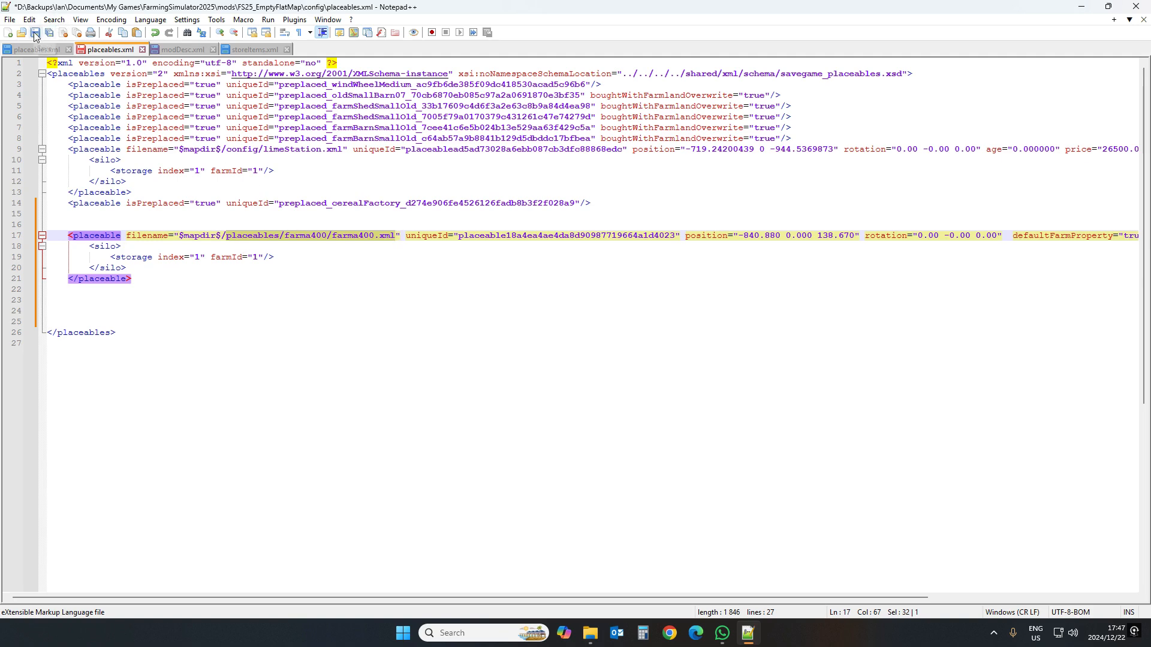
left_click(182, 49)
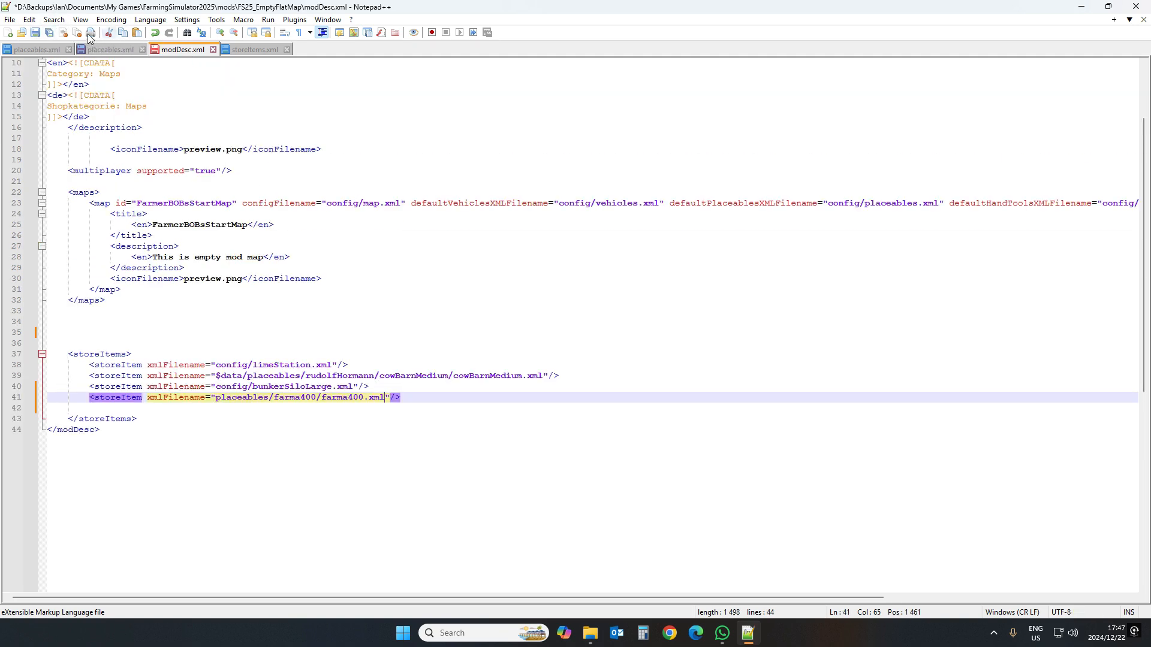
left_click(36, 32)
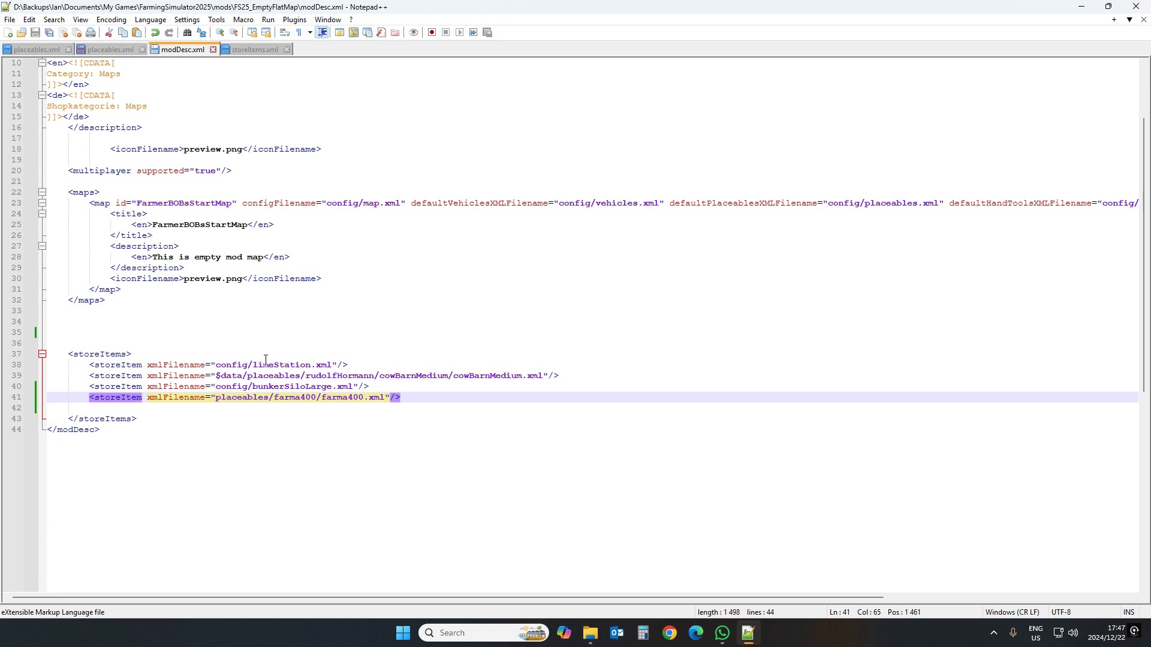
left_click(110, 49)
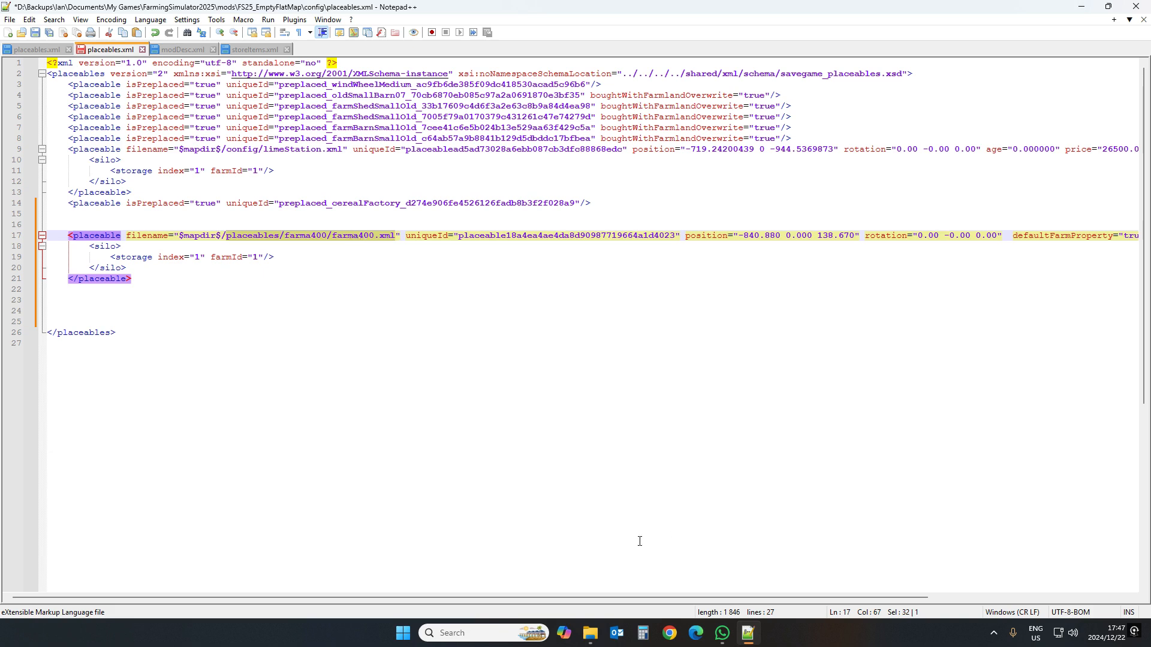
Open map.i3d from the FS25_EmptyFlatMap folder in GIANTS Editor
mouse_move(590, 639)
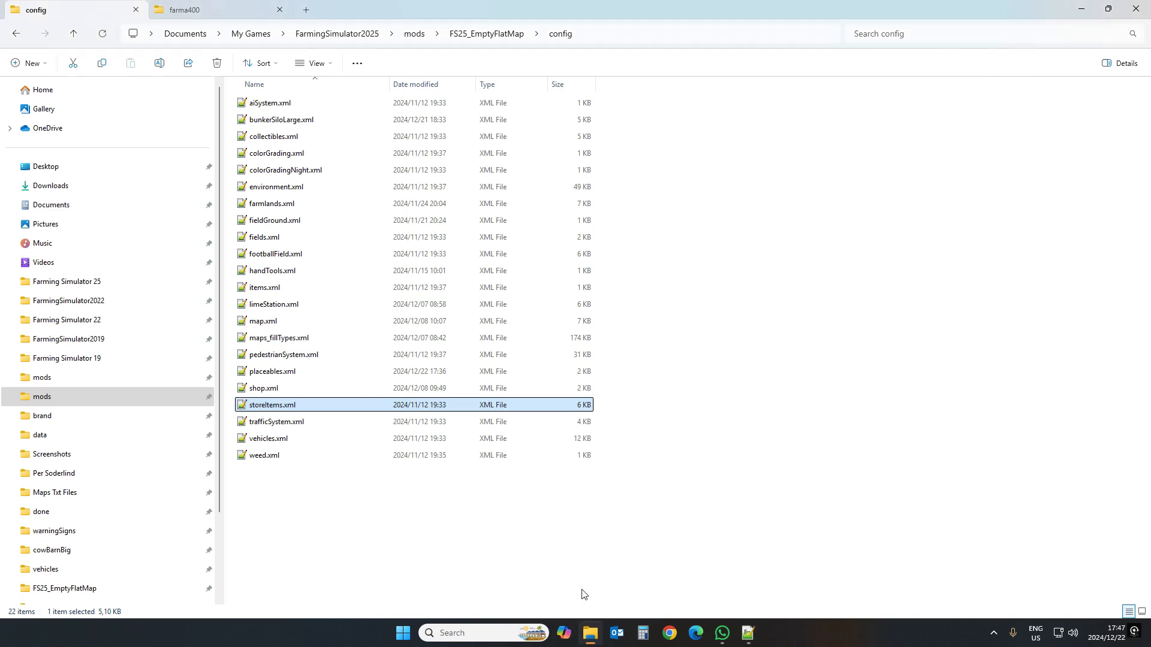
left_click(468, 39)
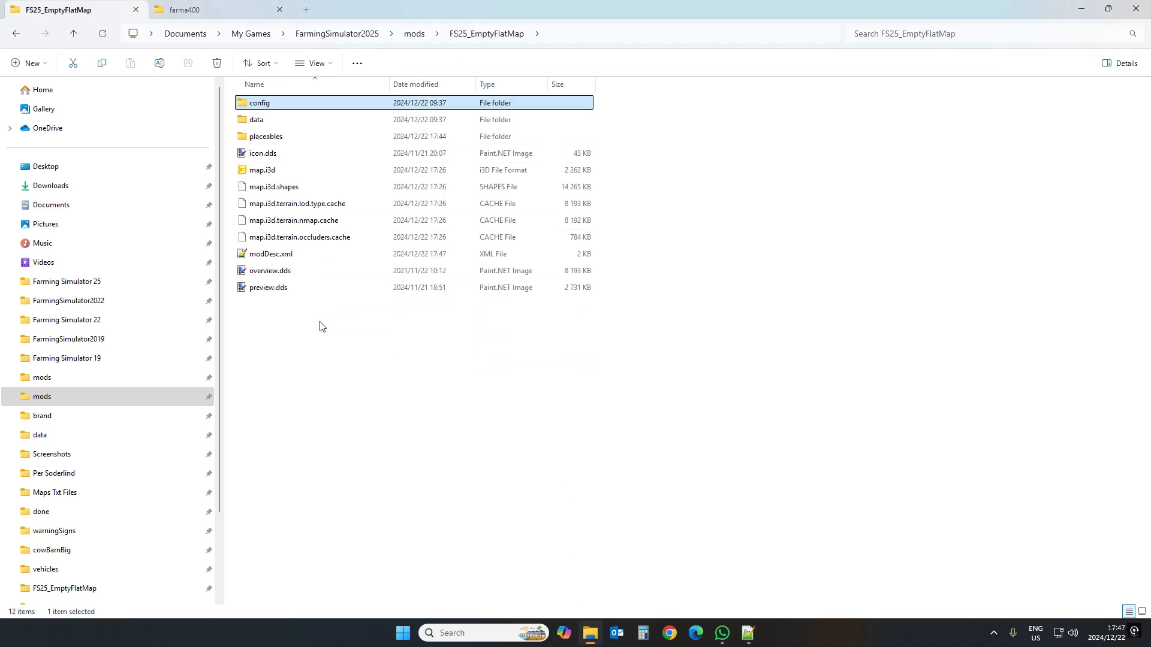
double_click(274, 174)
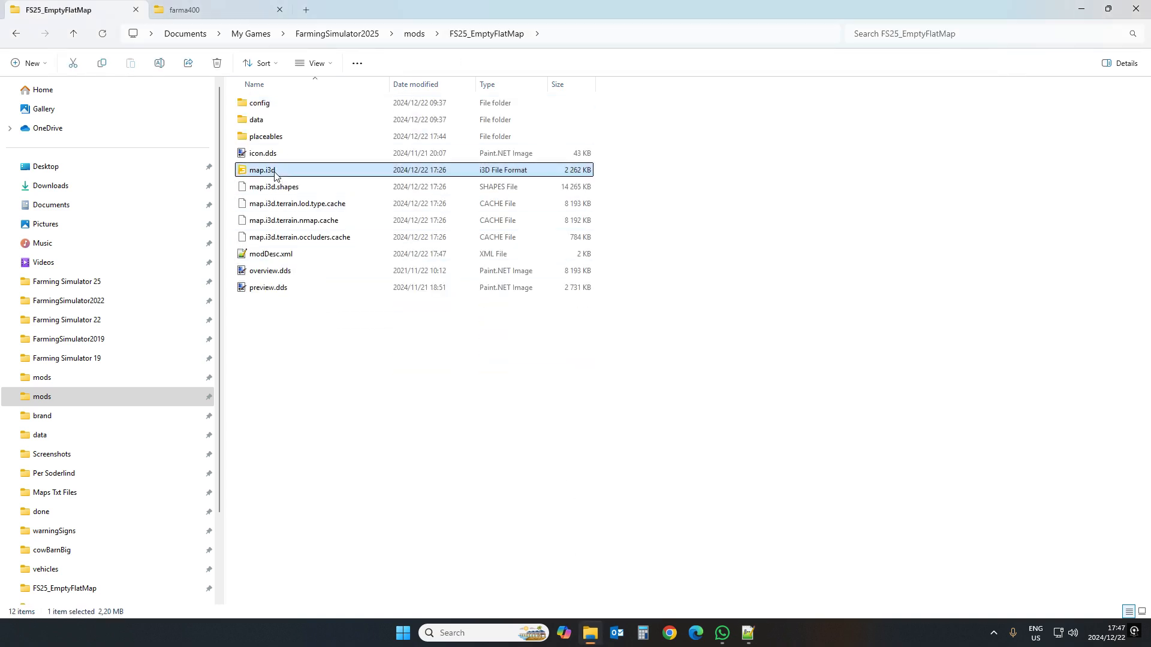
left_click(550, 388)
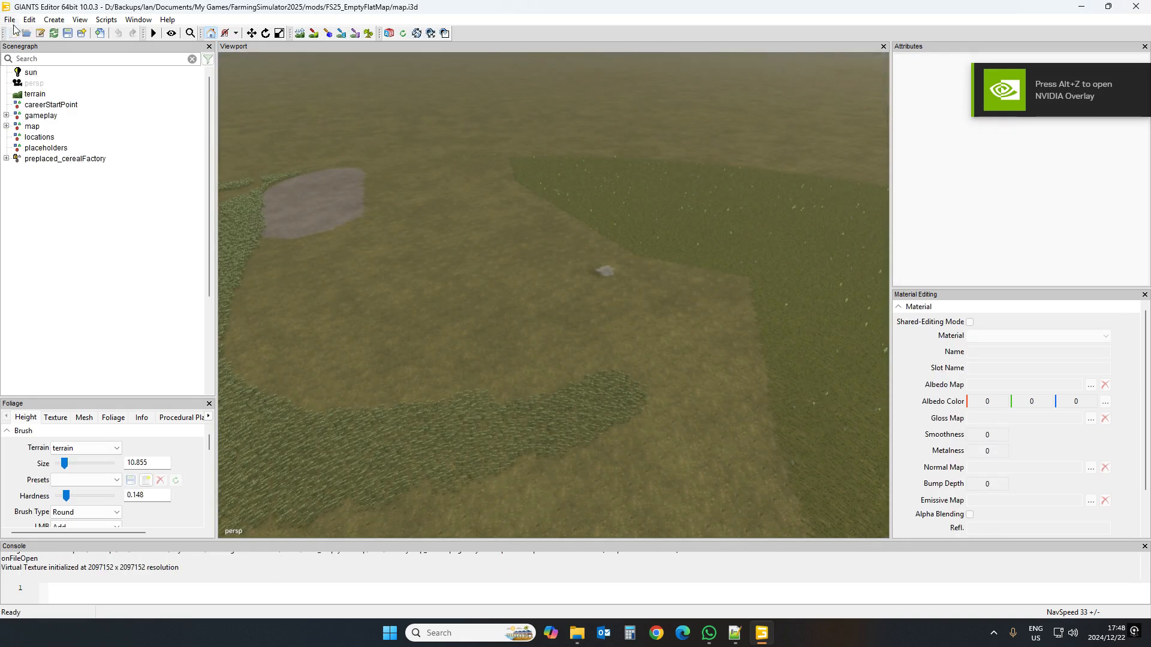
Import farma400.i3d from Farming Simulator 22's data/placeables/unia/farma/farma400 folder into the map
left_click(9, 20)
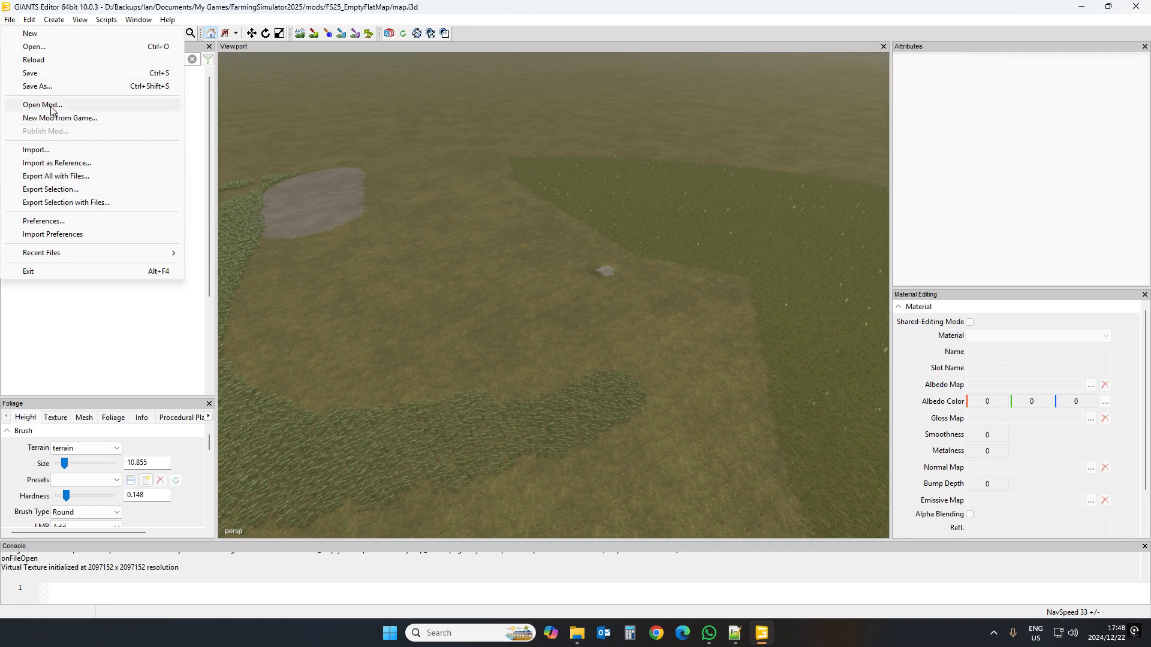
left_click(78, 150)
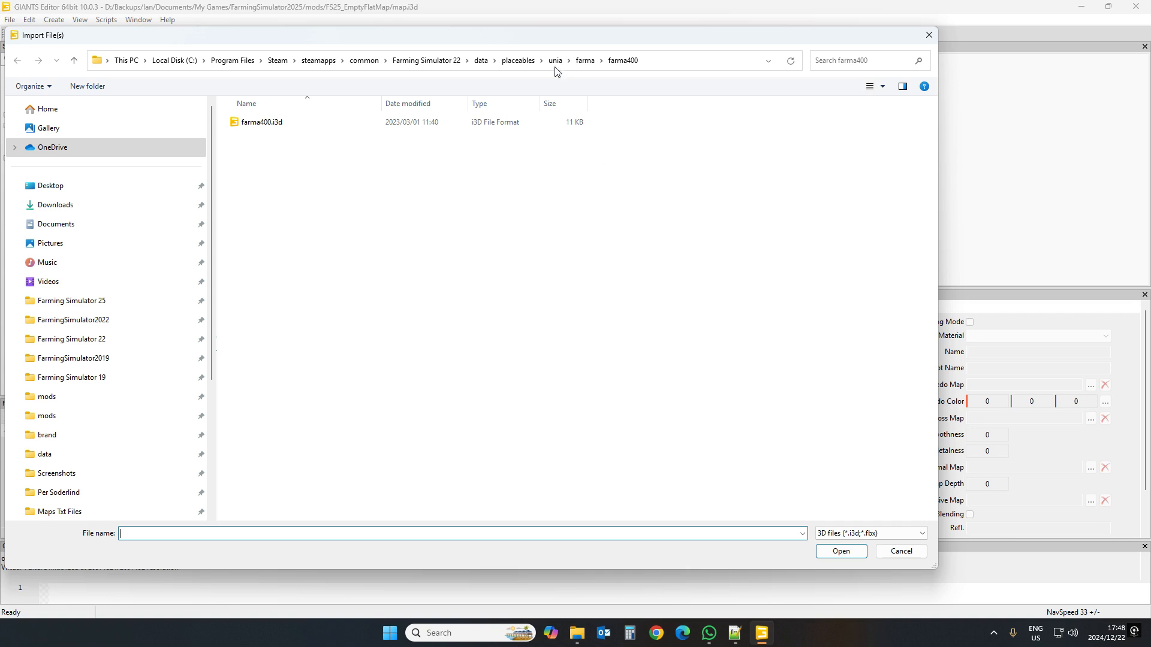
left_click(261, 123)
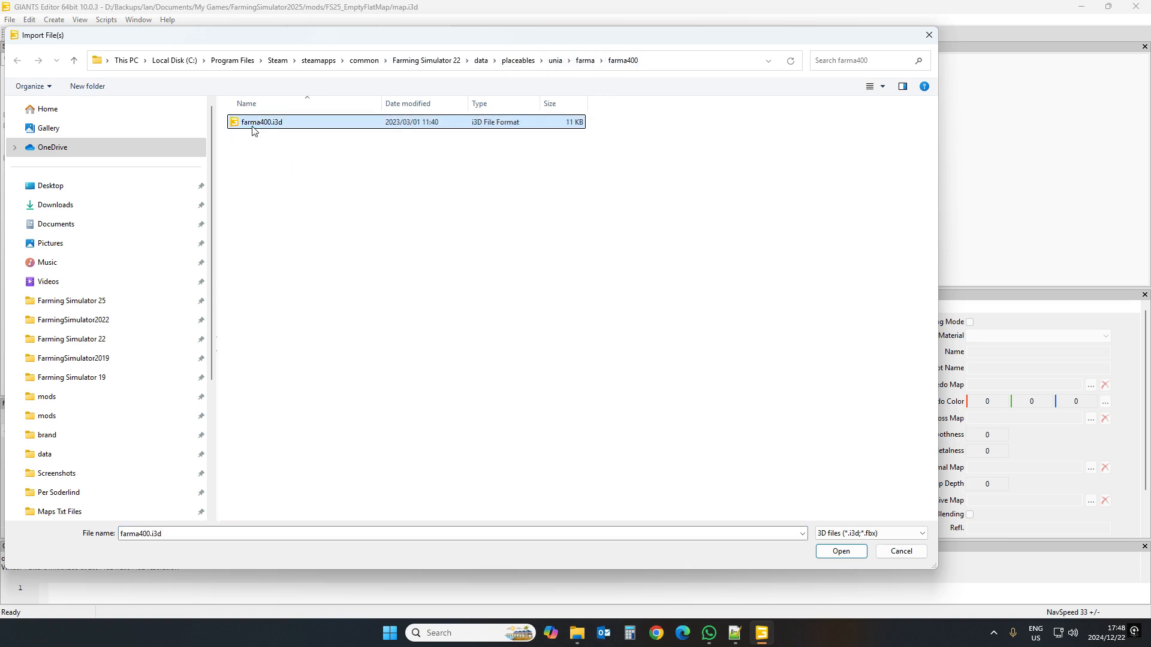
double_click(253, 131)
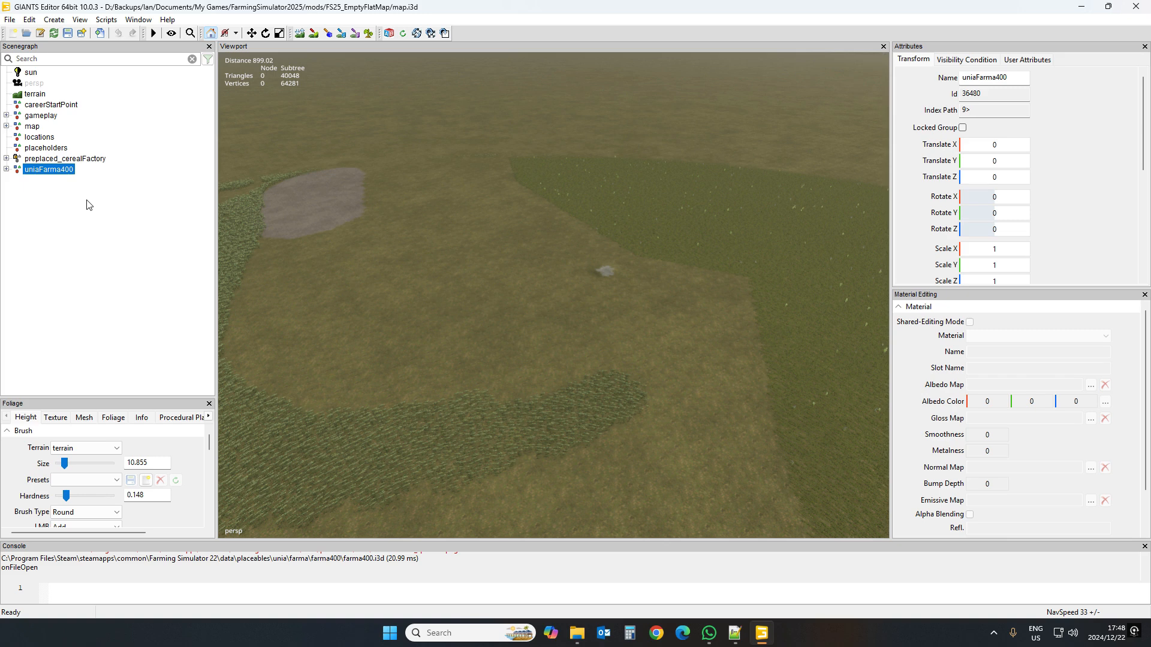
Move the imported uniaFarma400 object into the placeholders group and clear the selection
left_click_drag(52, 173, 61, 153)
left_click(55, 172)
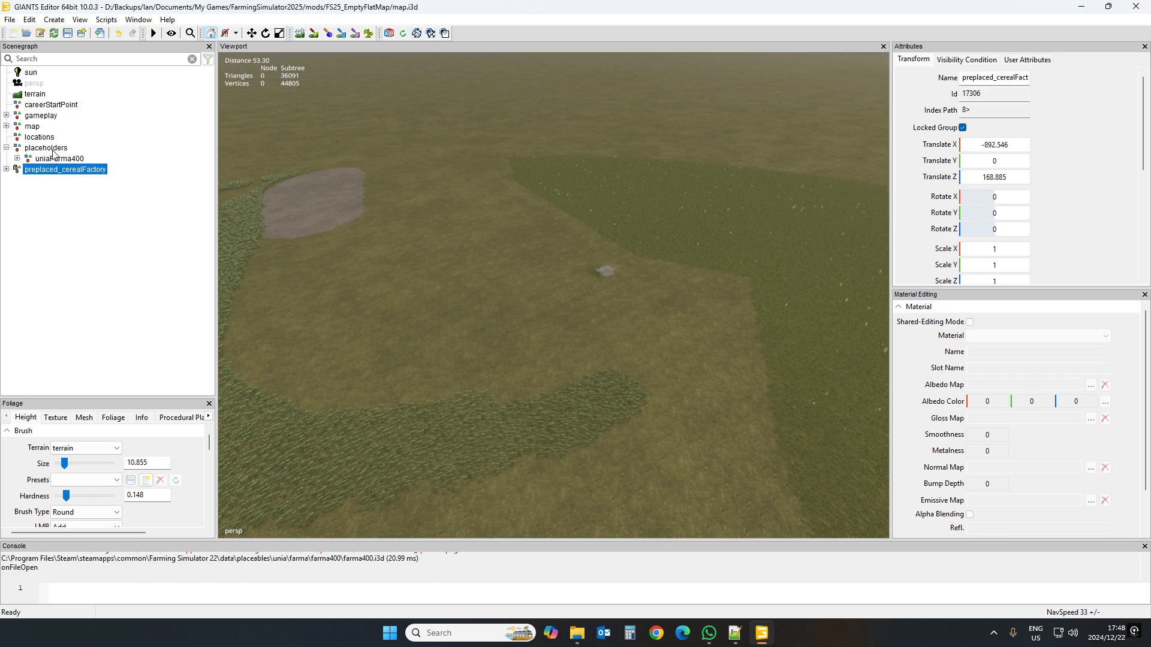
left_click(48, 183)
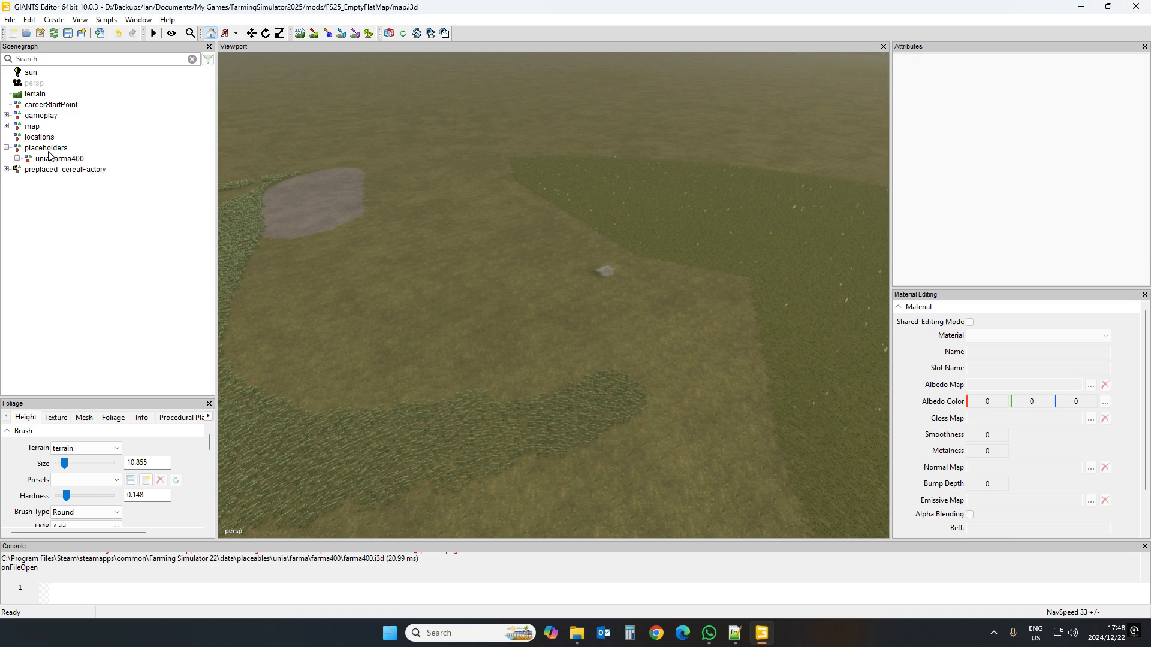
Take uniaFarma400 out of the placeholders group and move it back in
left_click(50, 154)
left_click(54, 159)
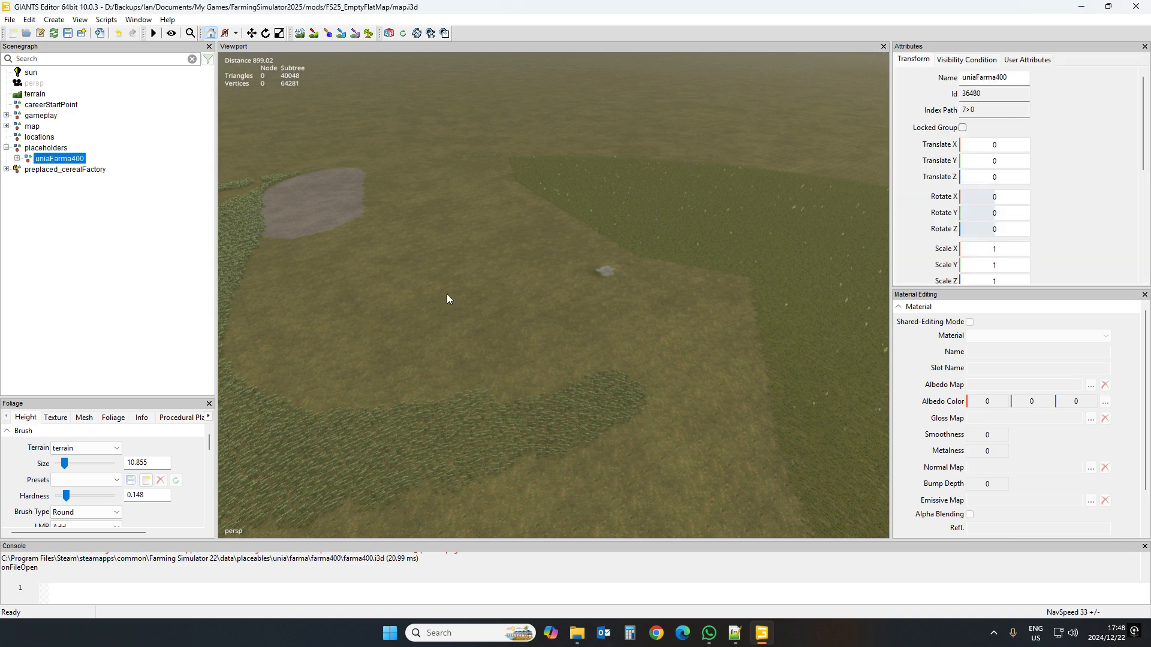
left_click(50, 148)
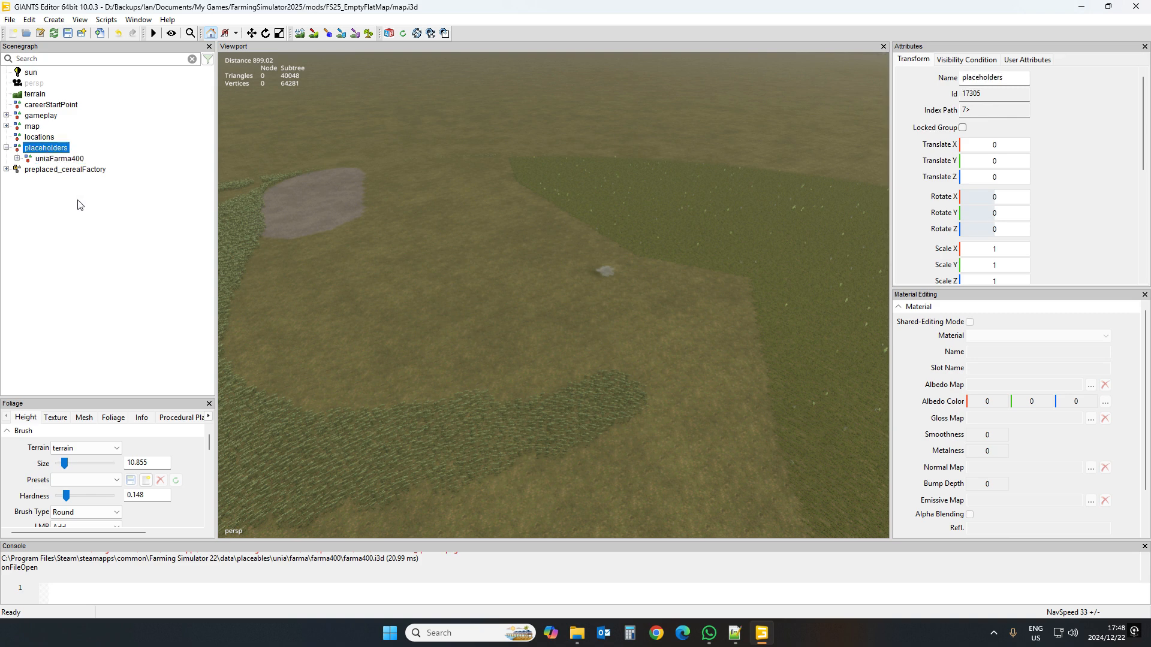
left_click(51, 159)
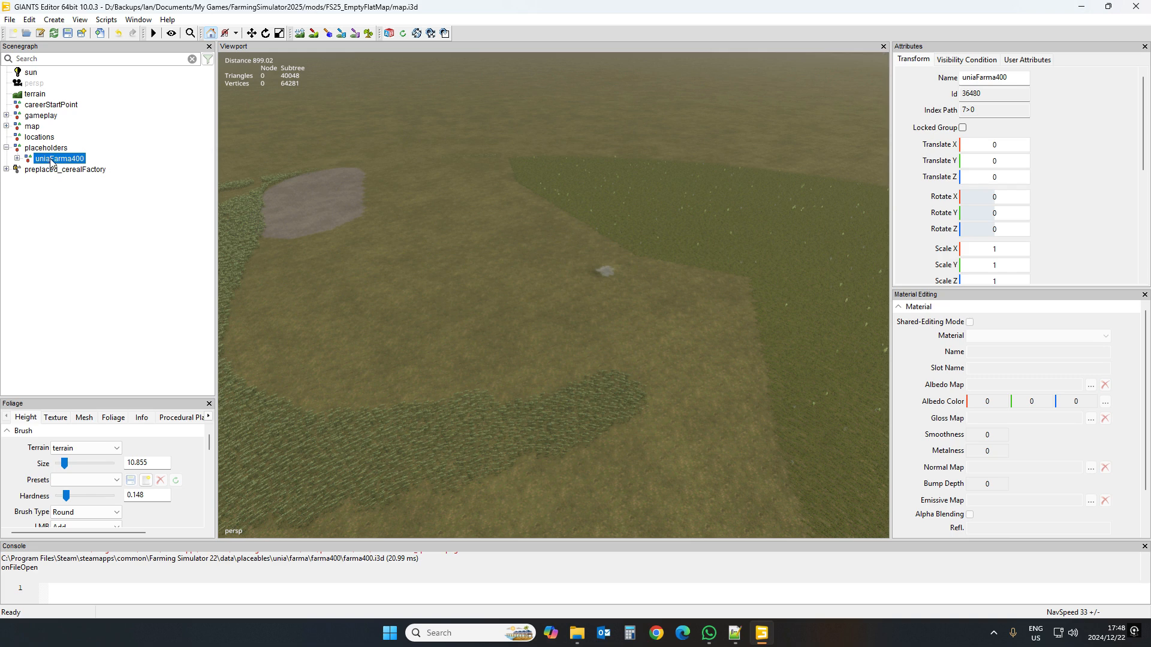
left_click_drag(51, 161, 51, 210)
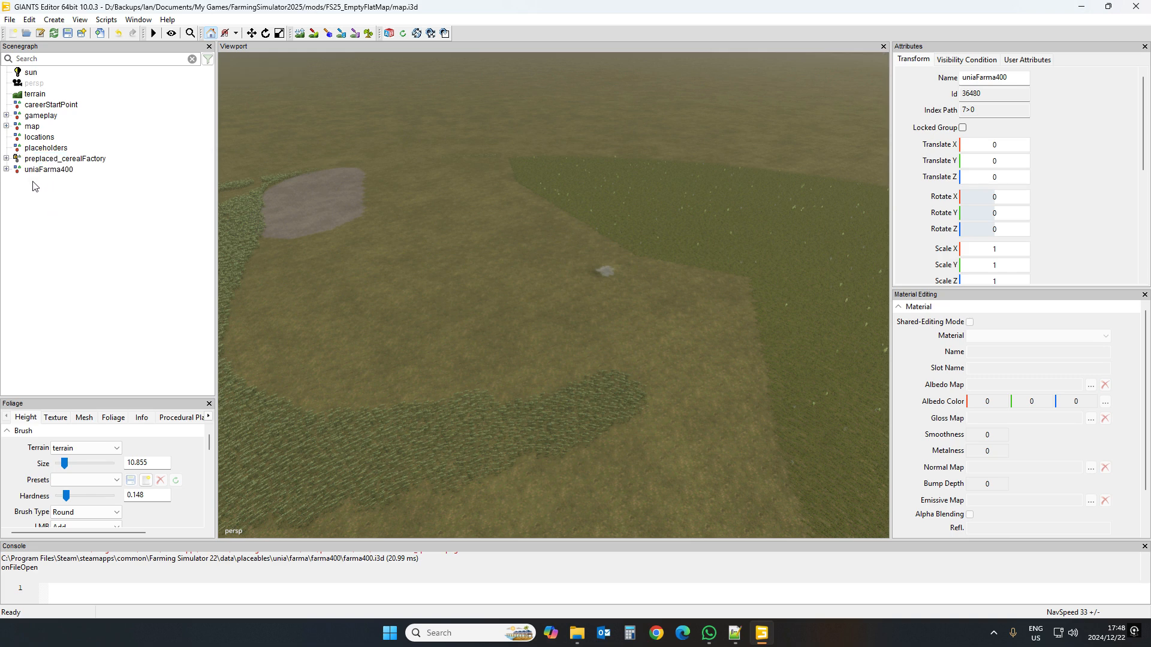
left_click(51, 171)
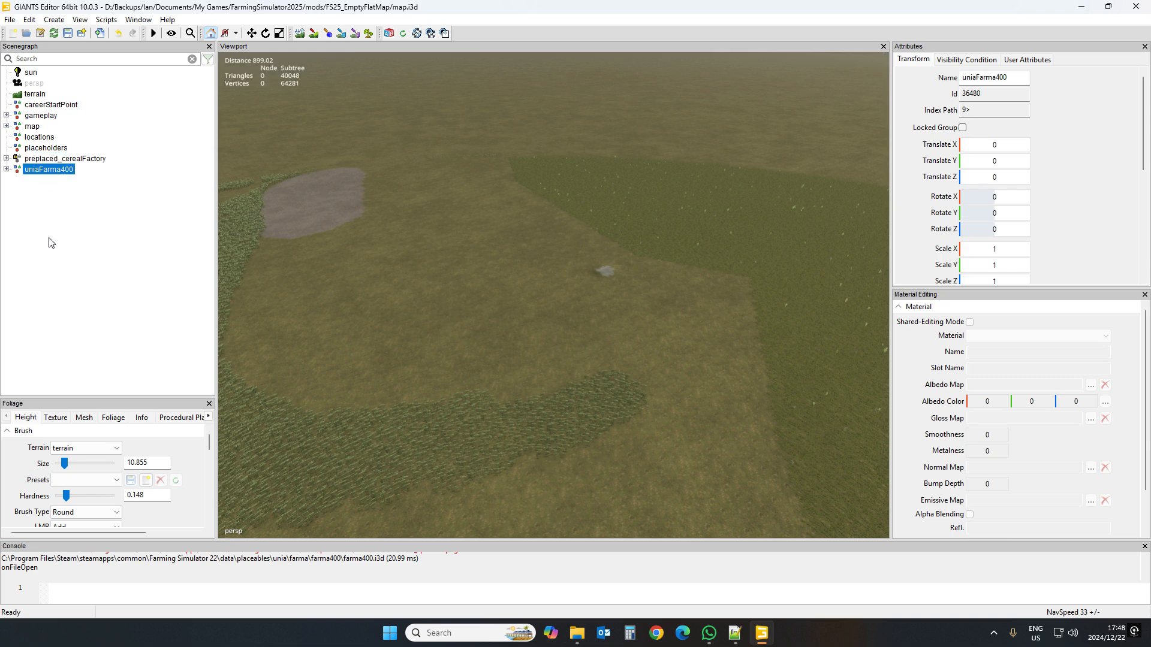
left_click(43, 172)
left_click_drag(44, 172, 51, 149)
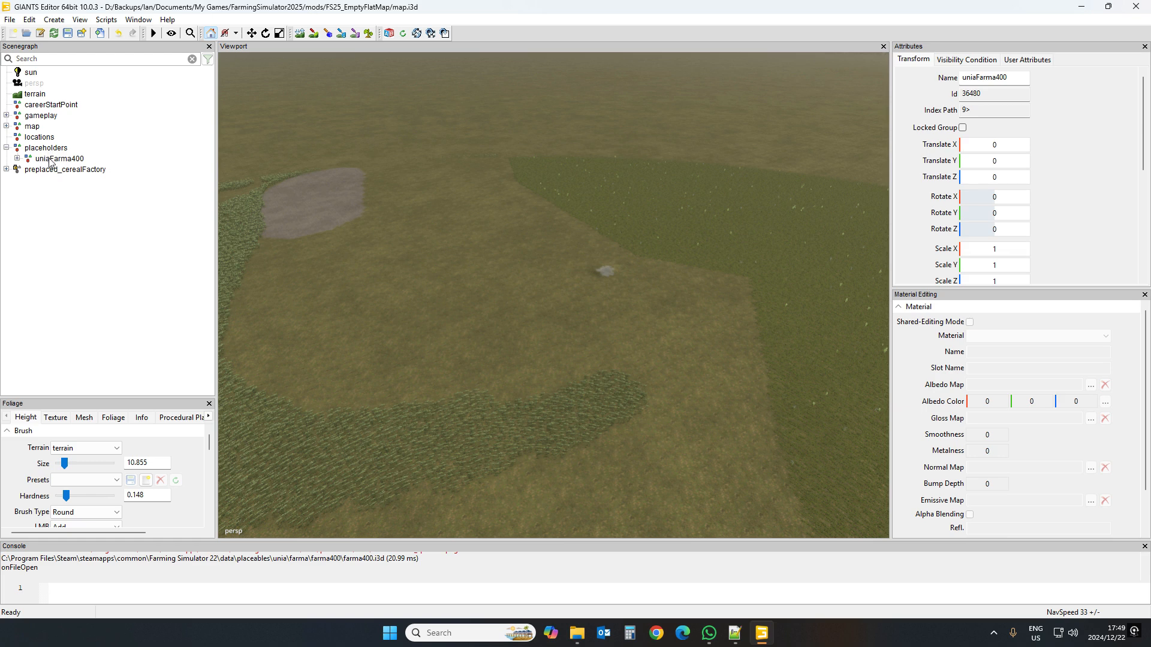
Open the placeholders group's user attributes and fill in a new attribute named onCreate of type Script Callback
left_click(52, 159)
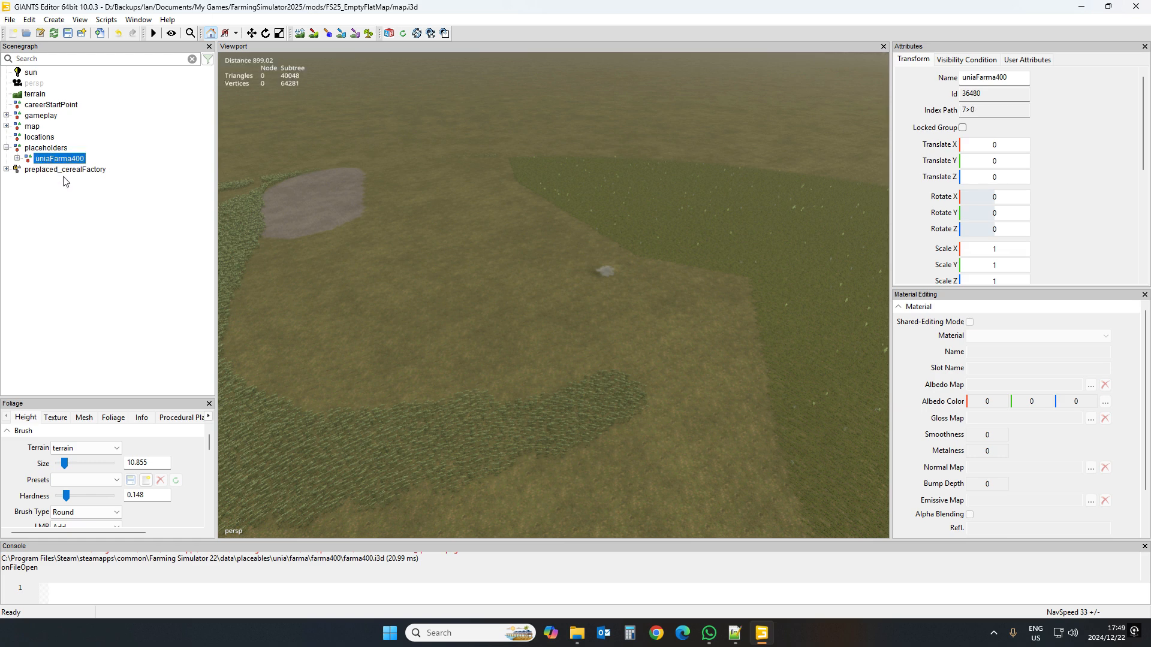
left_click(48, 148)
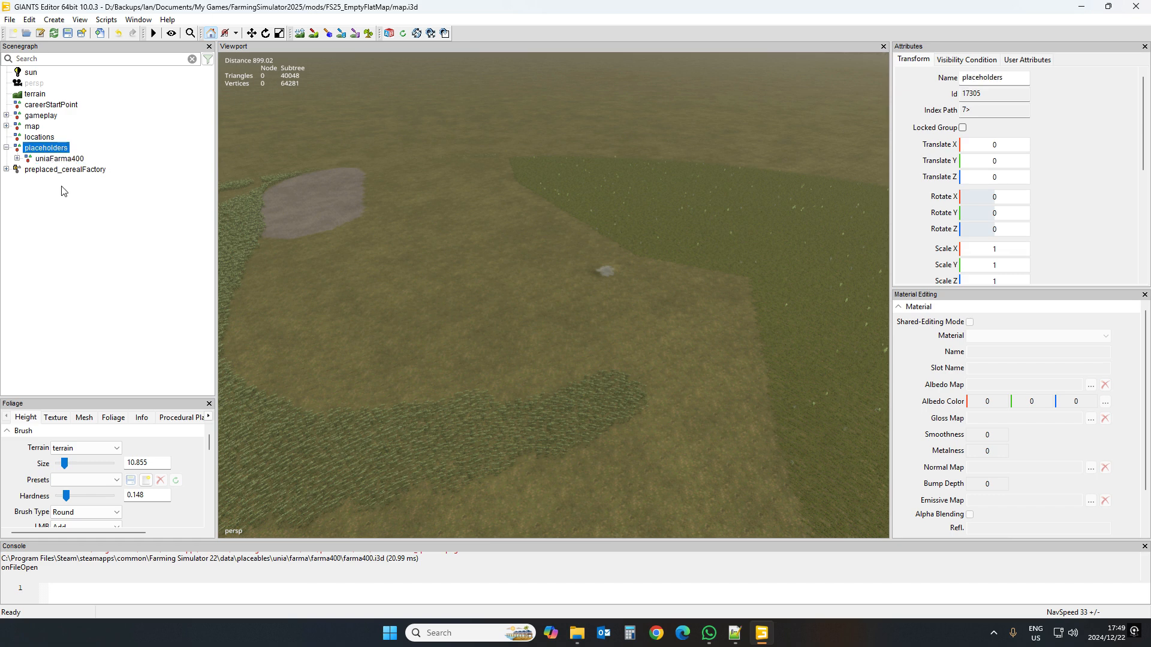
left_click(51, 160)
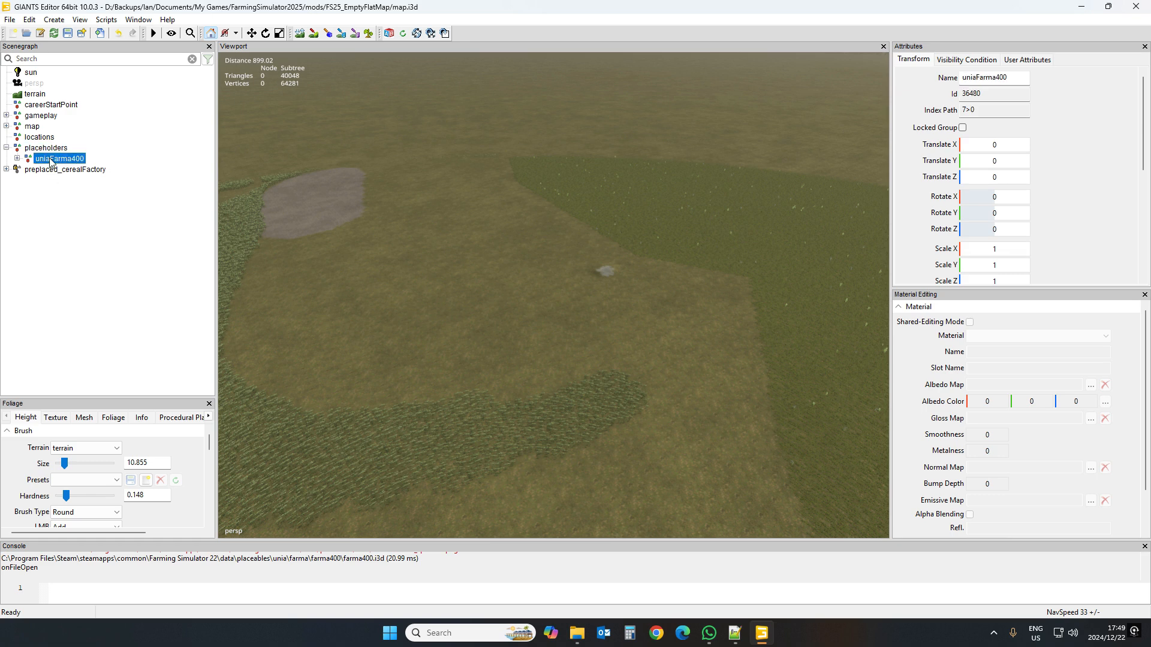
left_click(50, 149)
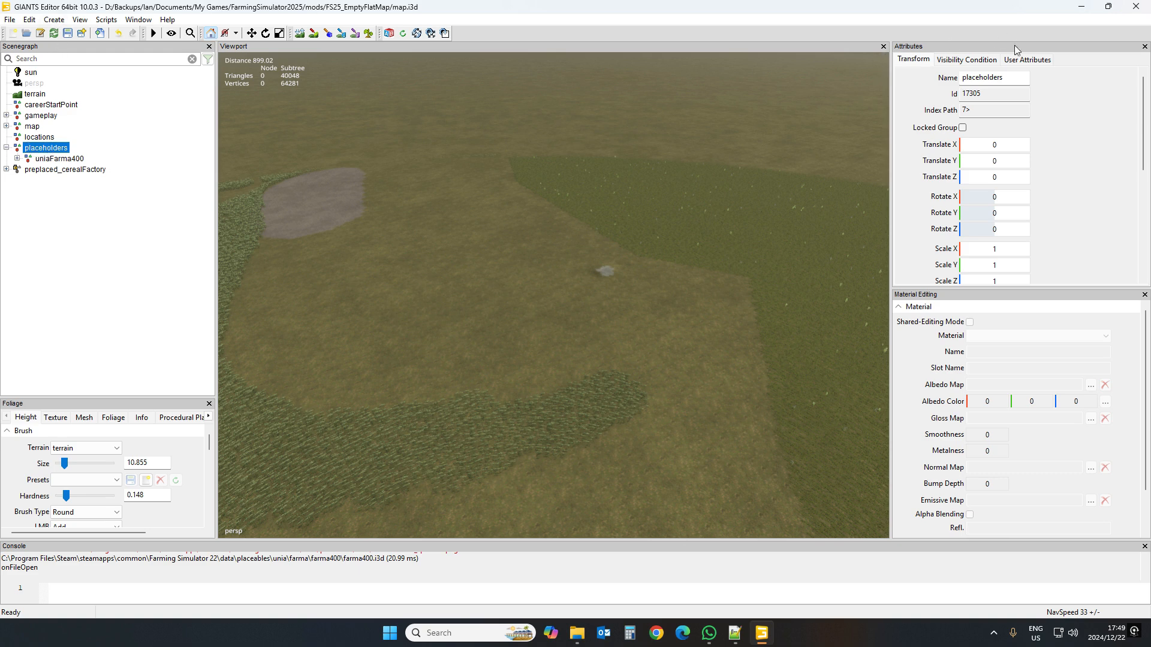
left_click(1027, 60)
left_click(924, 98)
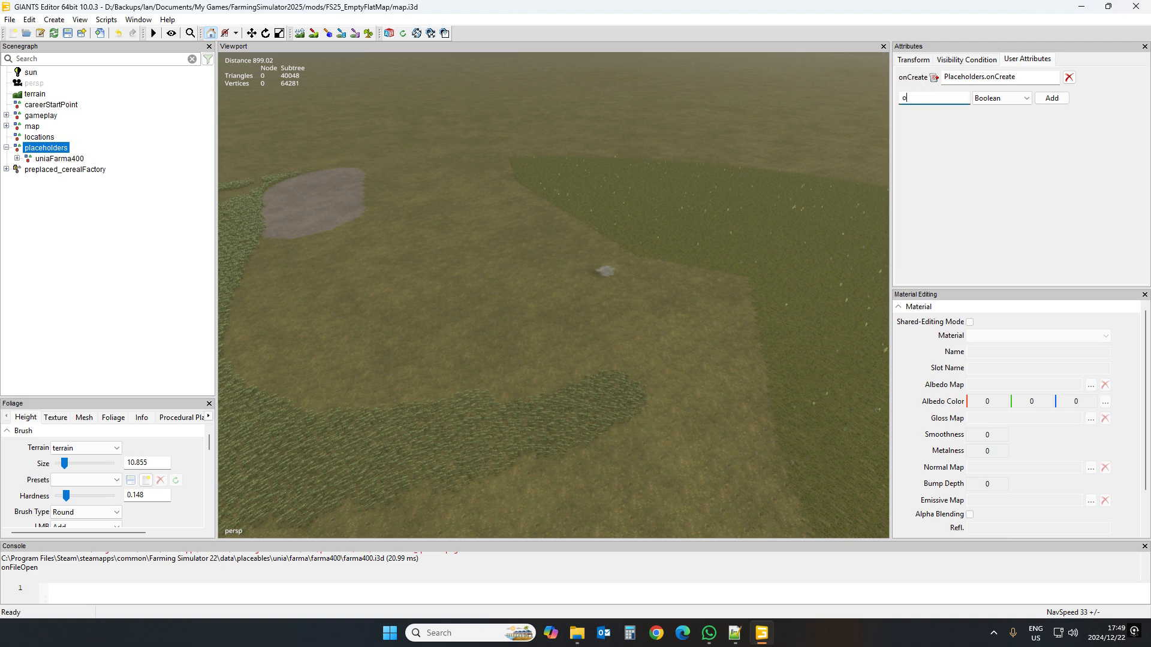
type("onCreate")
left_click(986, 100)
left_click(997, 146)
left_click(1022, 79)
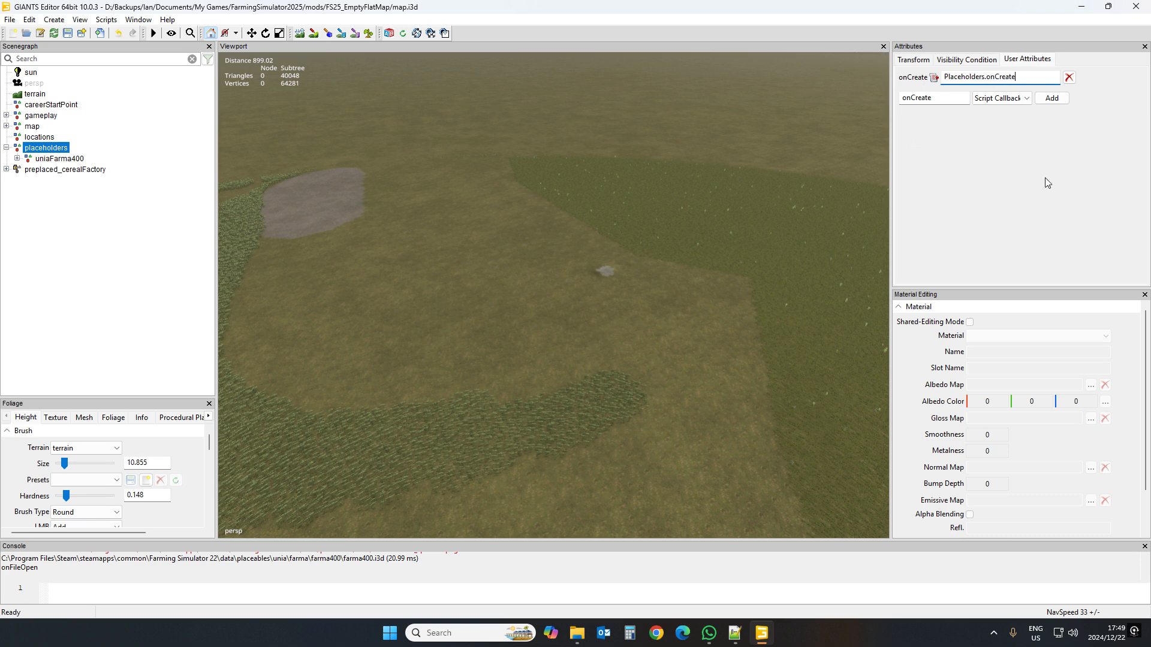
Clear the onCreate name from the placeholders group's new attribute entry
left_click(1056, 133)
left_click(943, 100)
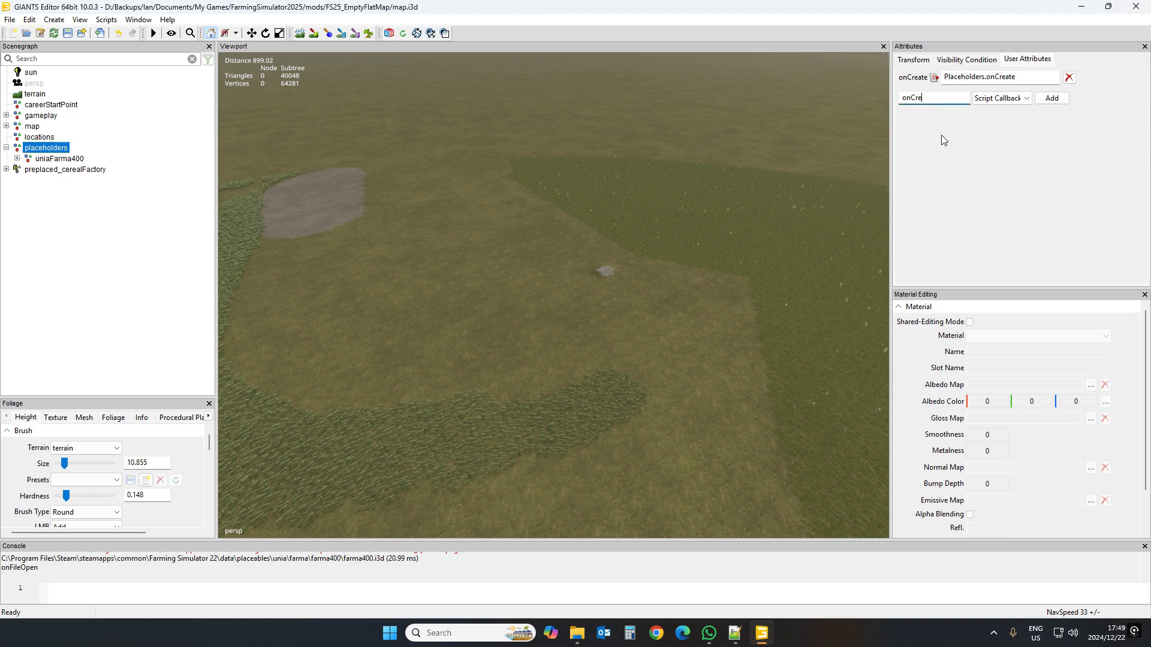
key("BackSpace")
key("BackSpace")
key("BackSpace")
key("BackSpace")
key("BackSpace")
Select uniaFarma400, check the silo's position entry in placeables.xml in Notepad++, and return to GIANTS Editor
left_click(46, 151)
left_click(54, 159)
right_click_drag(616, 293, 548, 285)
left_click(734, 633)
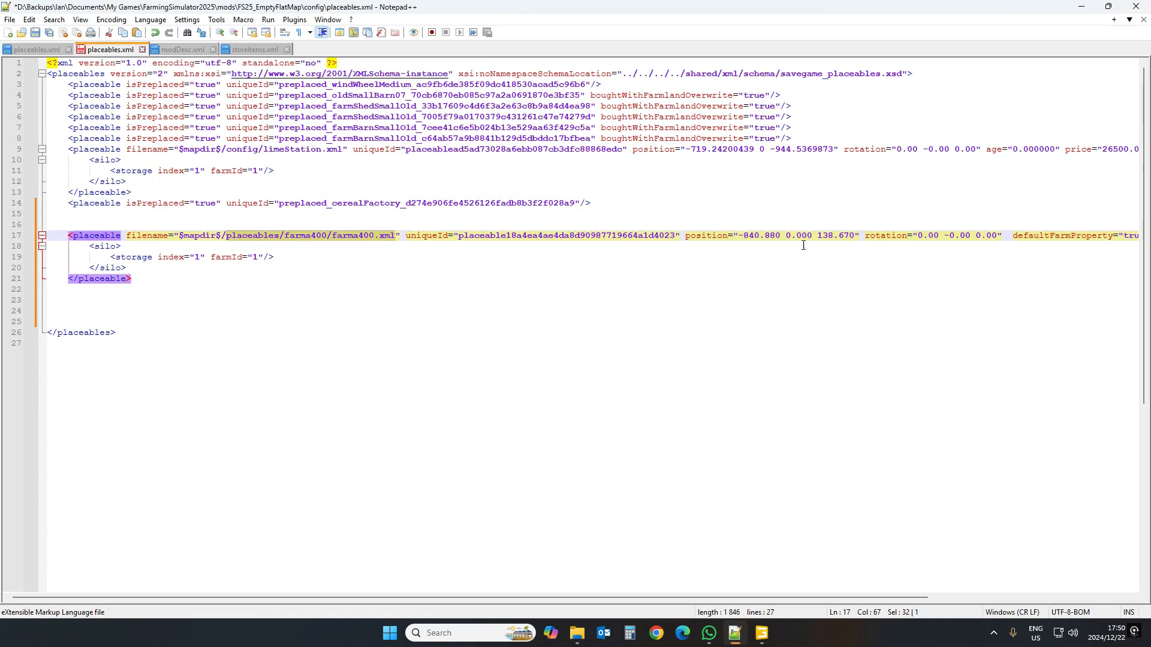
left_click(761, 633)
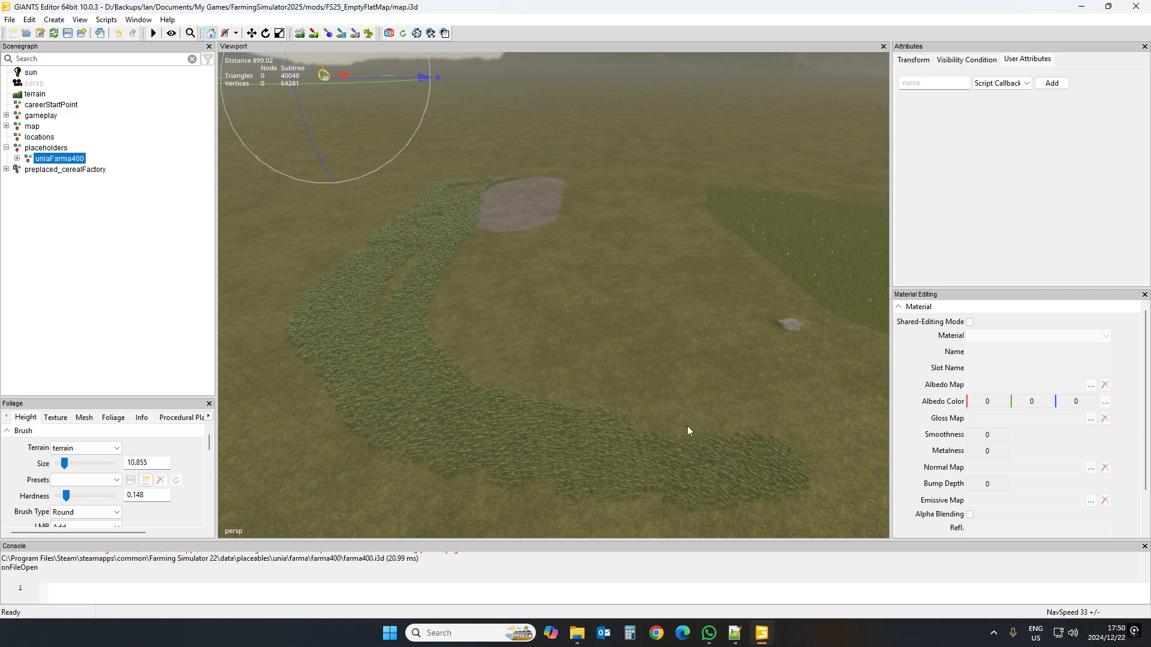
Place uniaFarma400 on the gravel area of the map
right_click_drag(634, 422, 586, 429)
key("w")
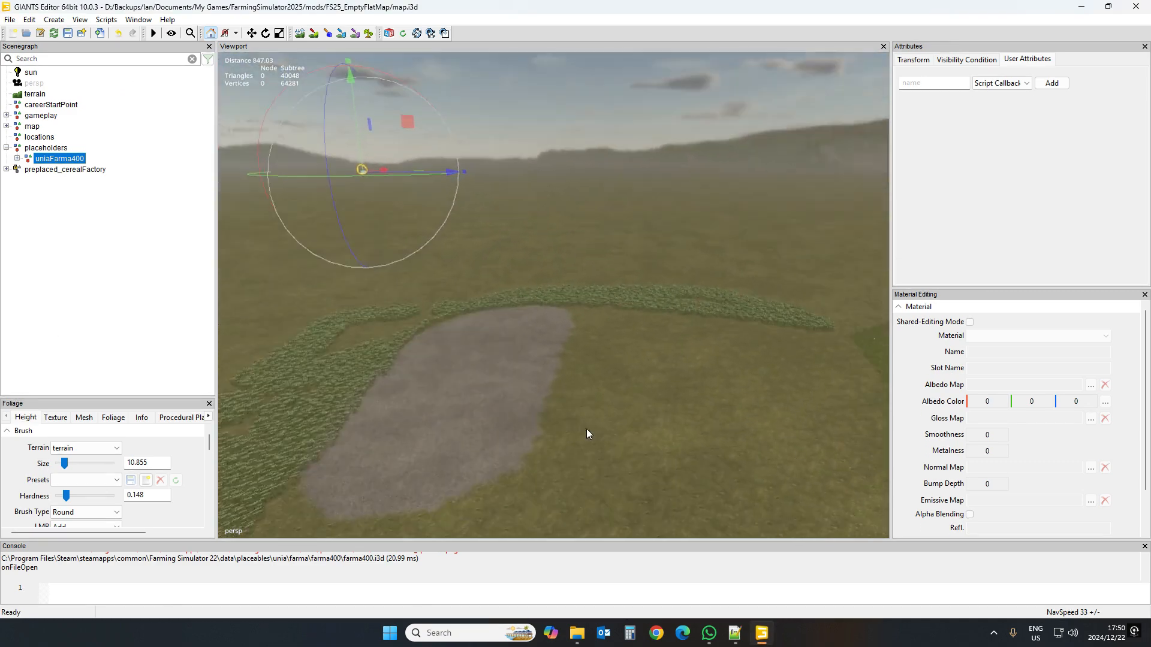
left_click_drag(586, 429, 581, 447, "alt")
left_click_drag(707, 407, 745, 409, "alt")
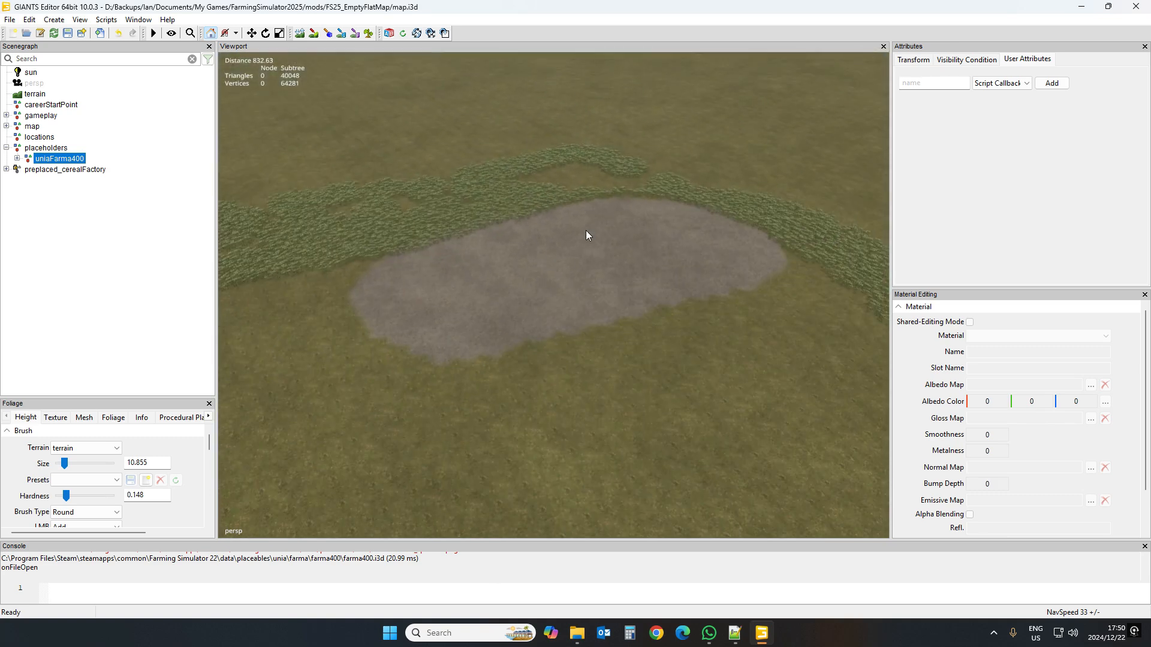
key("ctrl+b")
left_click(548, 244)
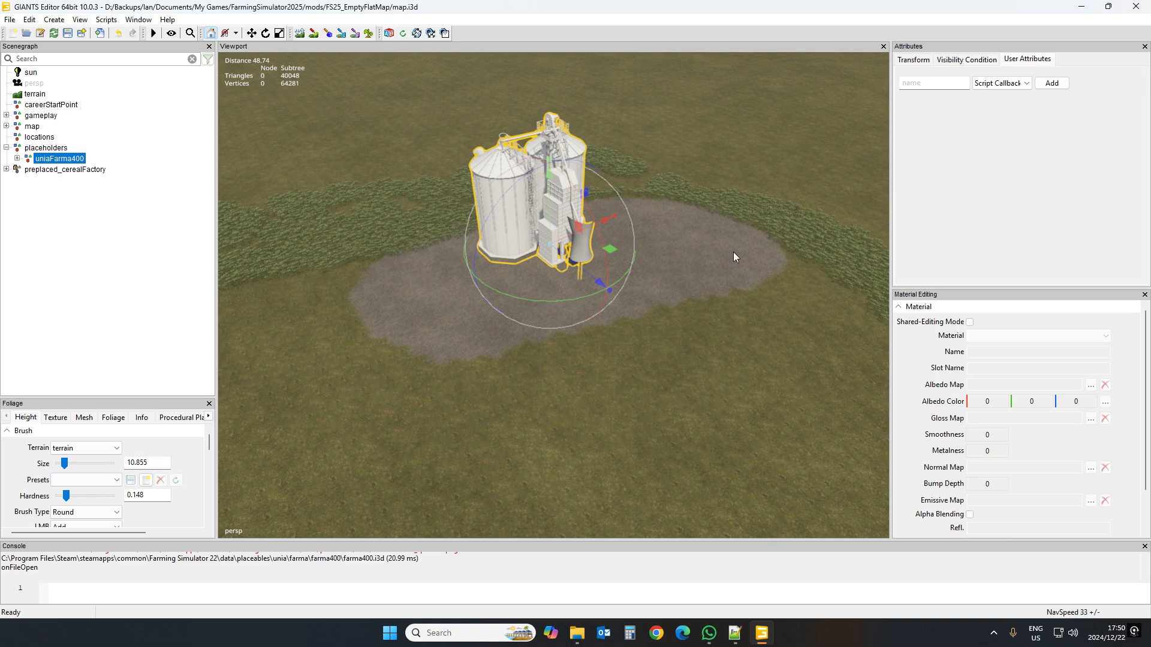
Look through uniaFarma400's child nodes and delete the object from the placeholders group
left_click(18, 159)
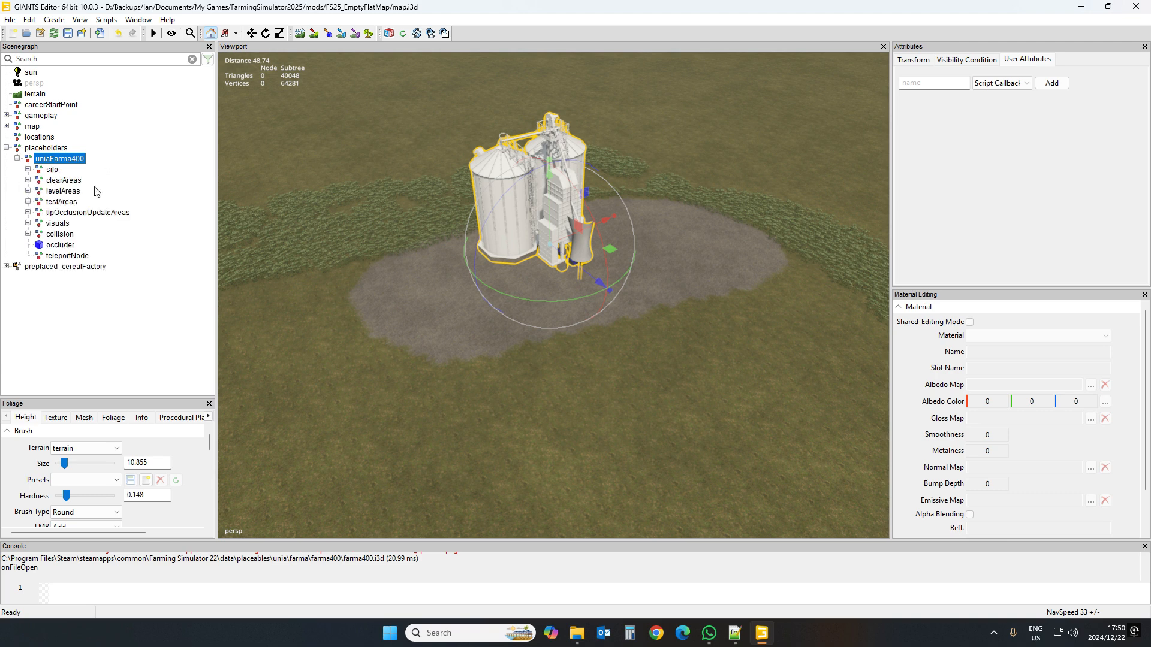
left_click(93, 319)
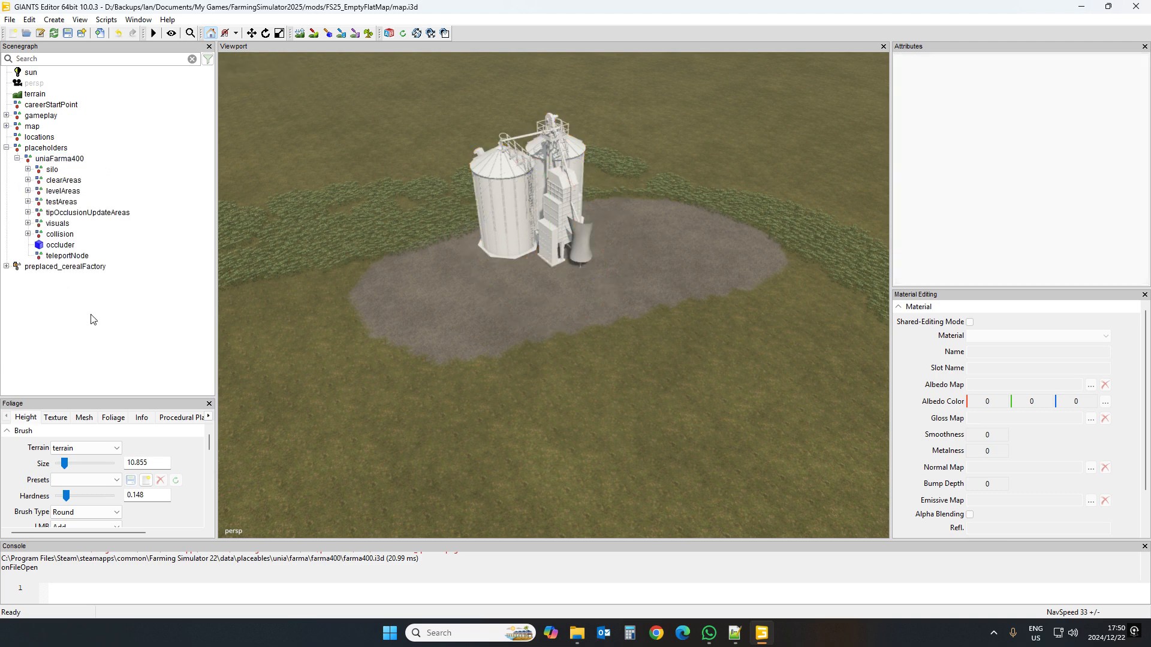
left_click(56, 159)
key("Delete")
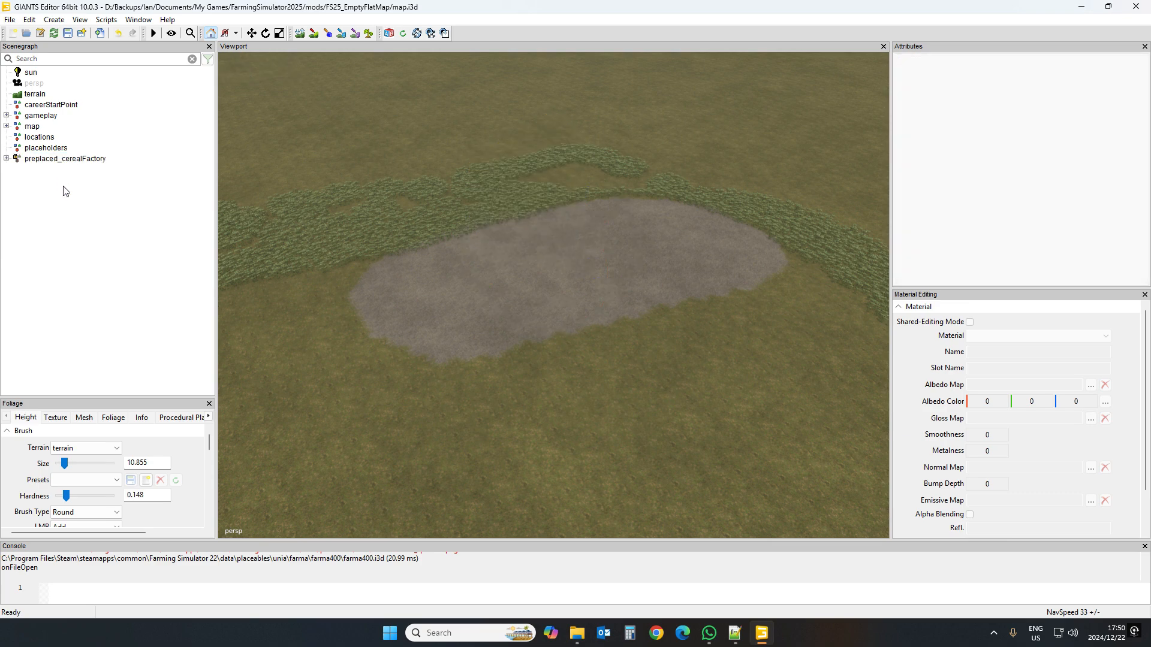
Import farma400.i3d from Farming Simulator 22's farma400 folder again and place it on the gravel area
left_click(10, 19)
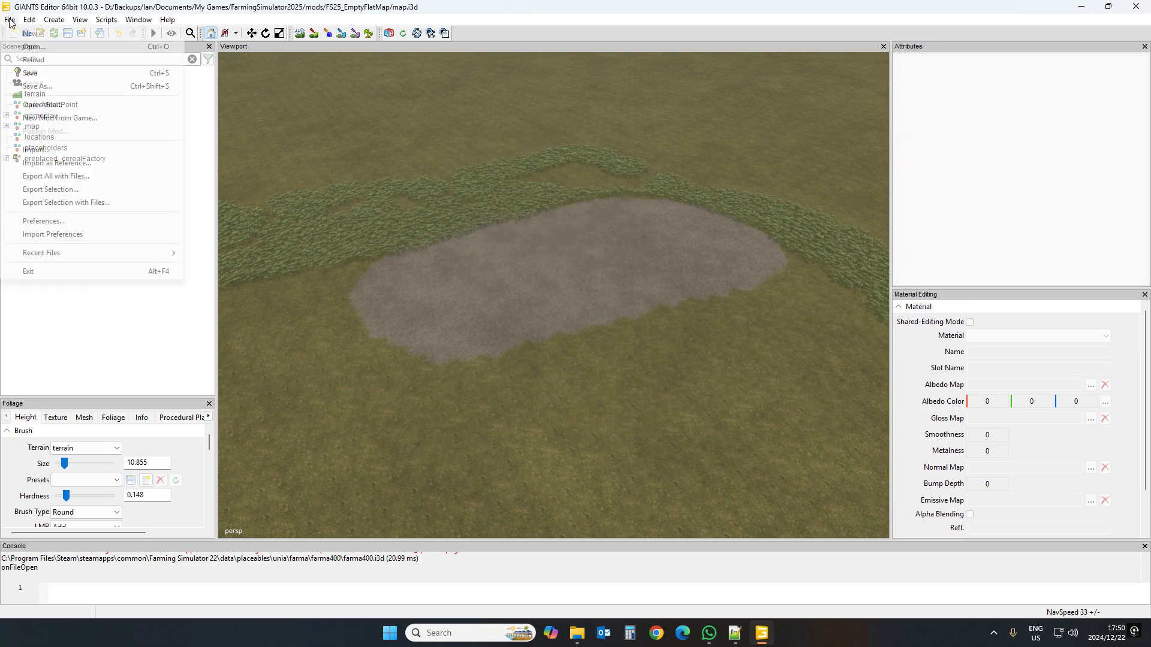
left_click(60, 150)
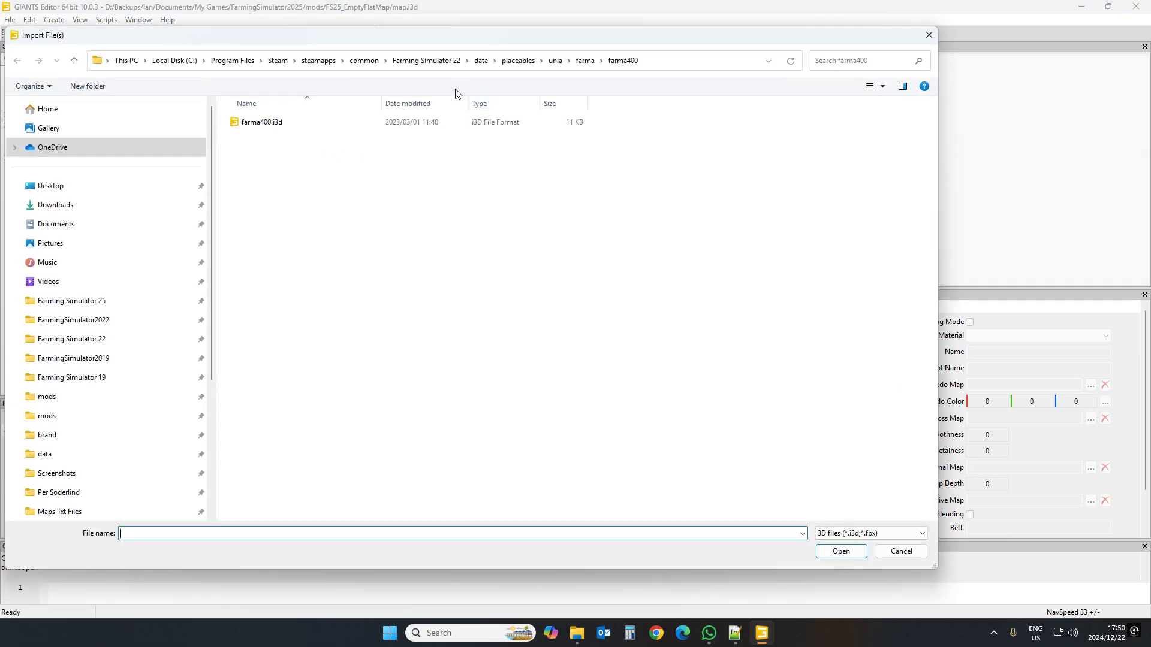
double_click(324, 121)
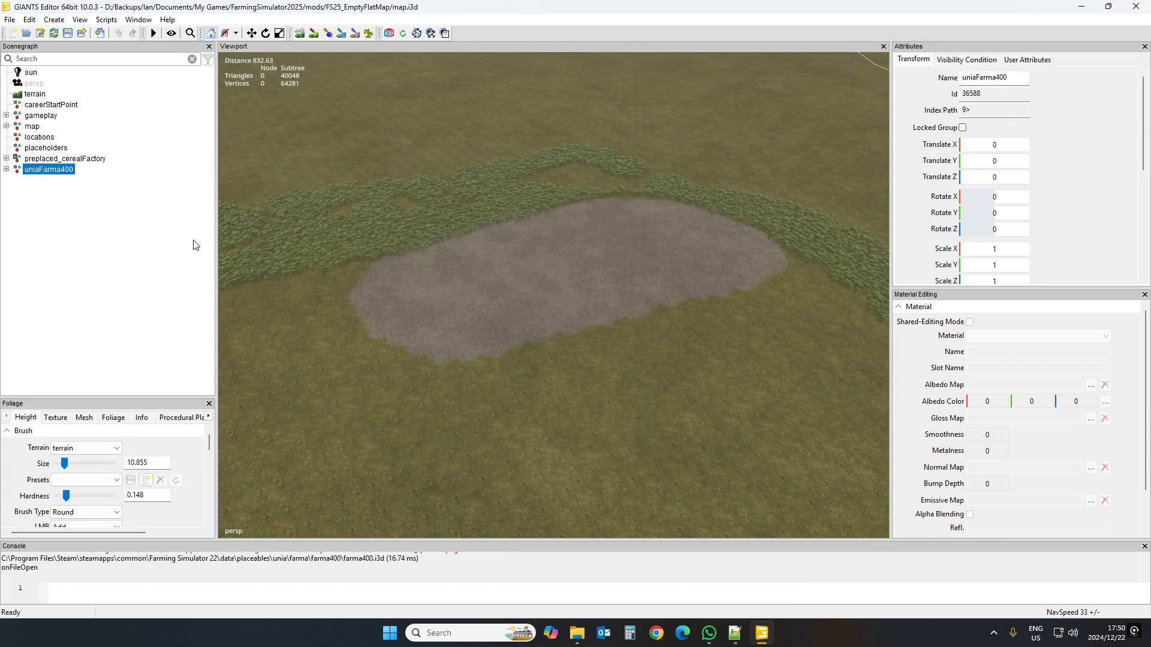
key("ctrl+b")
left_click(562, 277)
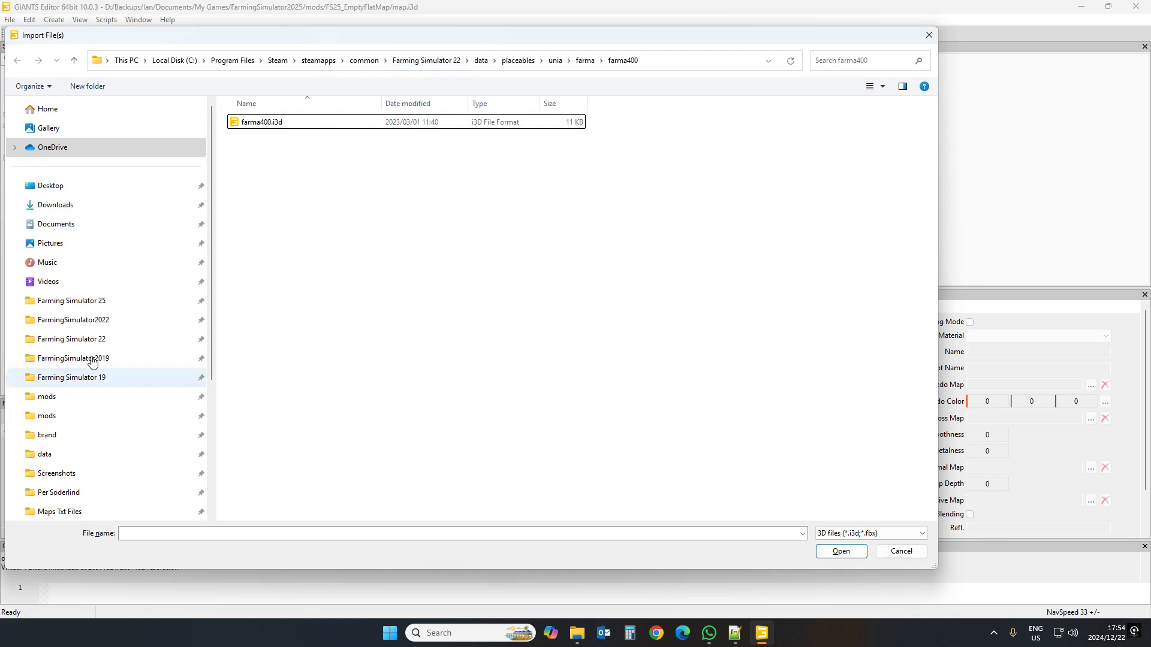
Import farma400.i3d from Farming Simulator 25's data/placeables/unia/farma/farma400 folder and move uniaFarma400 into the placeholders group
left_click(90, 304)
double_click(249, 122)
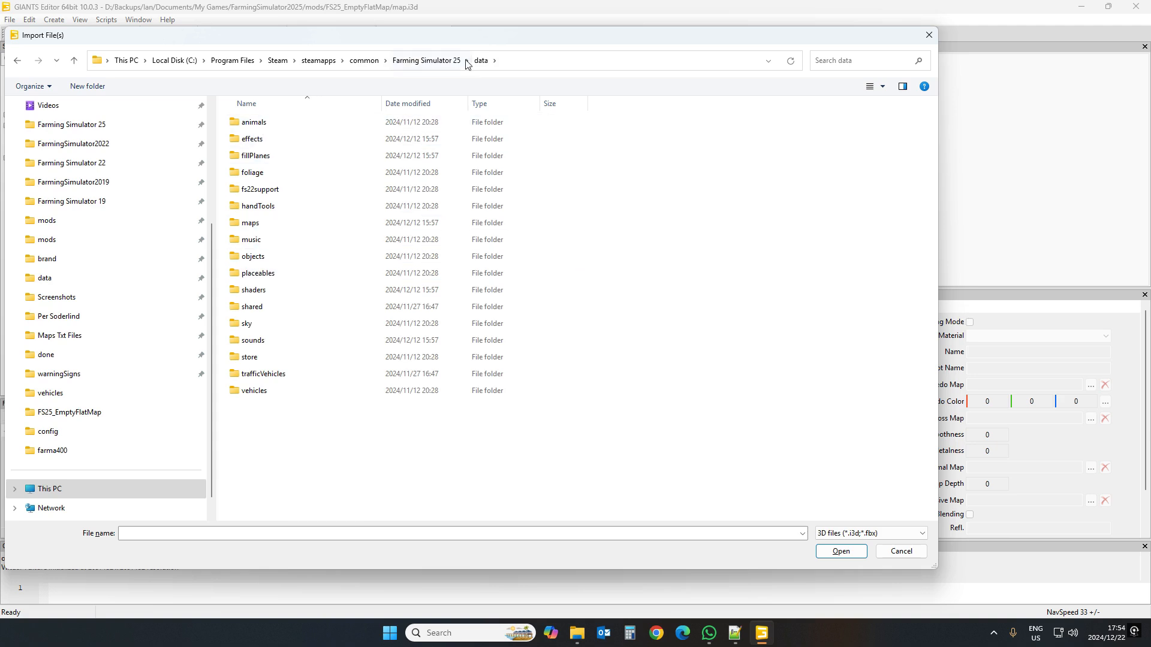
double_click(259, 272)
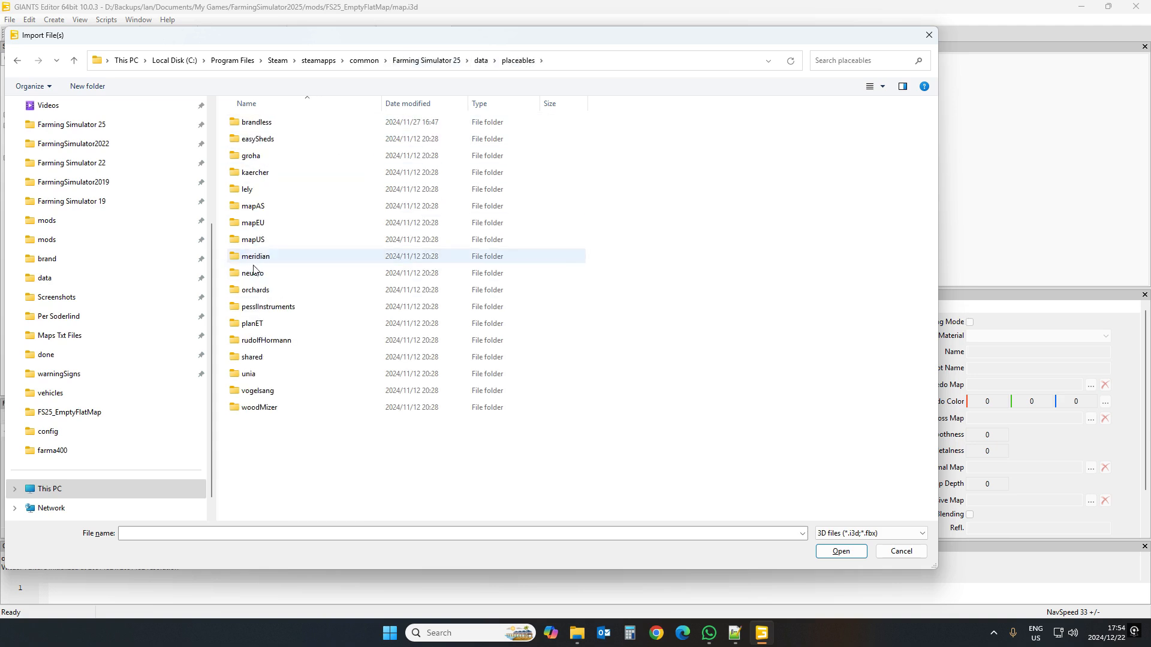
double_click(243, 374)
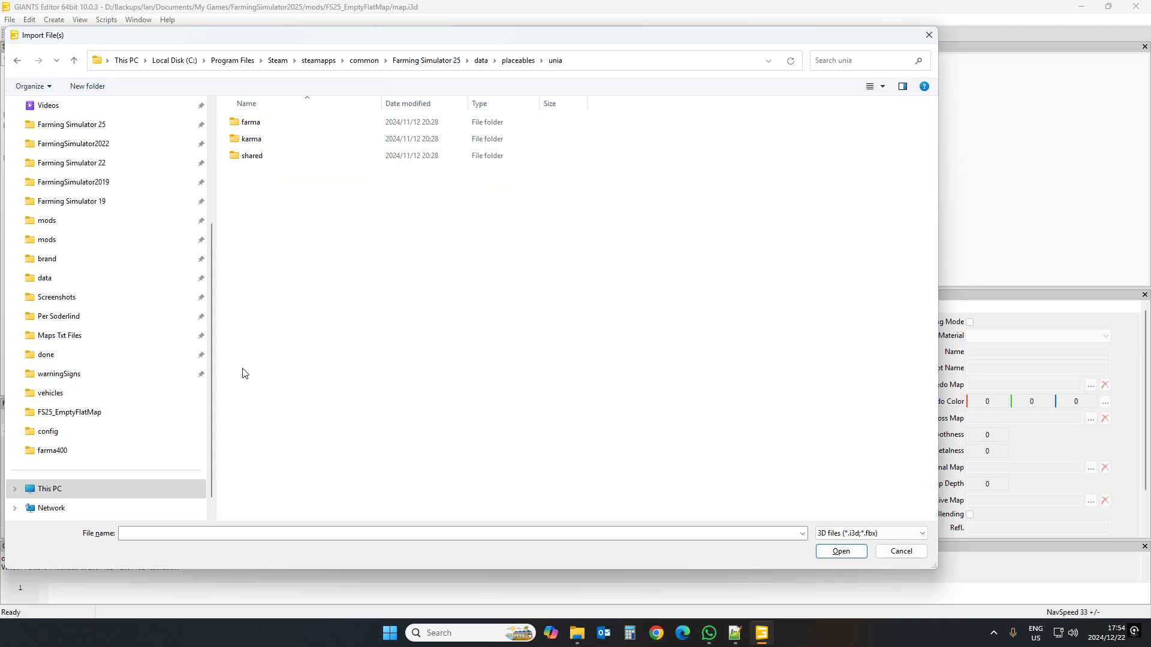
double_click(250, 121)
left_click(269, 190)
double_click(269, 189)
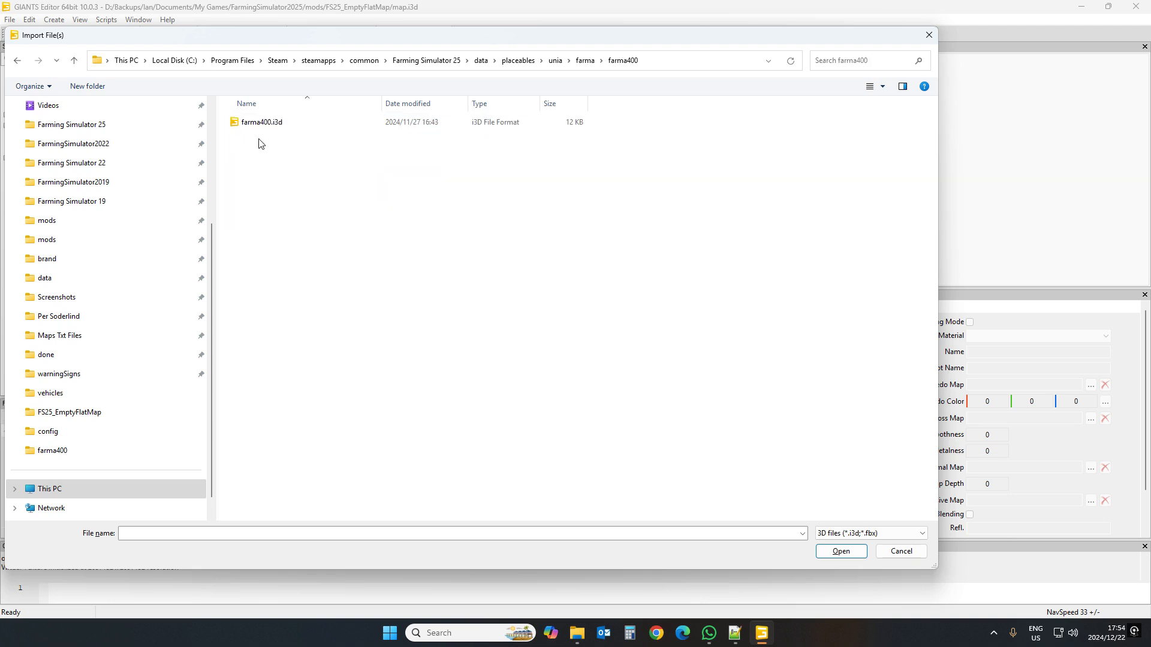
double_click(257, 121)
left_click(41, 174)
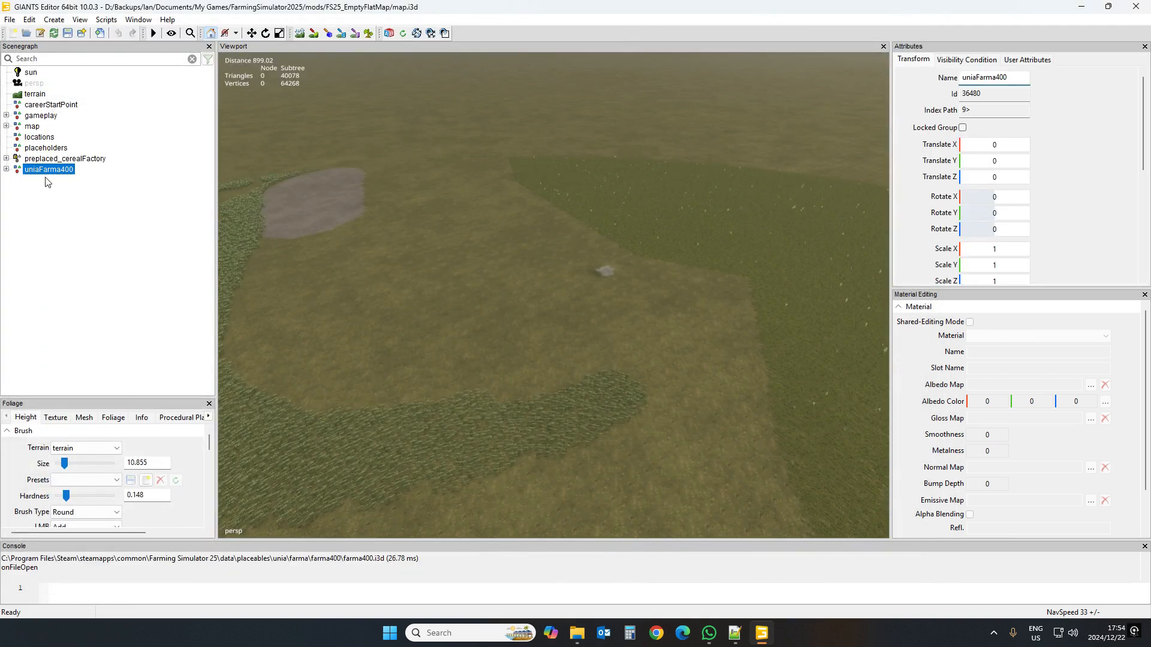
left_click_drag(33, 174, 44, 149)
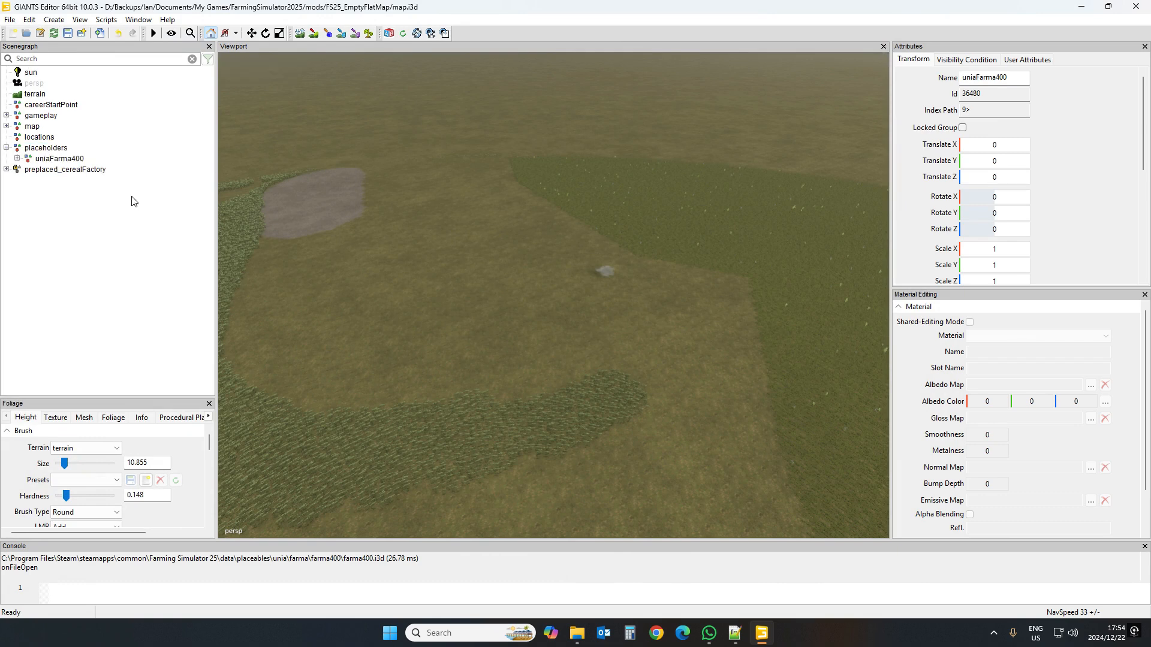
Place uniaFarma400 on the gravel area at about X -772, Z 221
right_click_drag(506, 354, 556, 422)
key("s")
key("d")
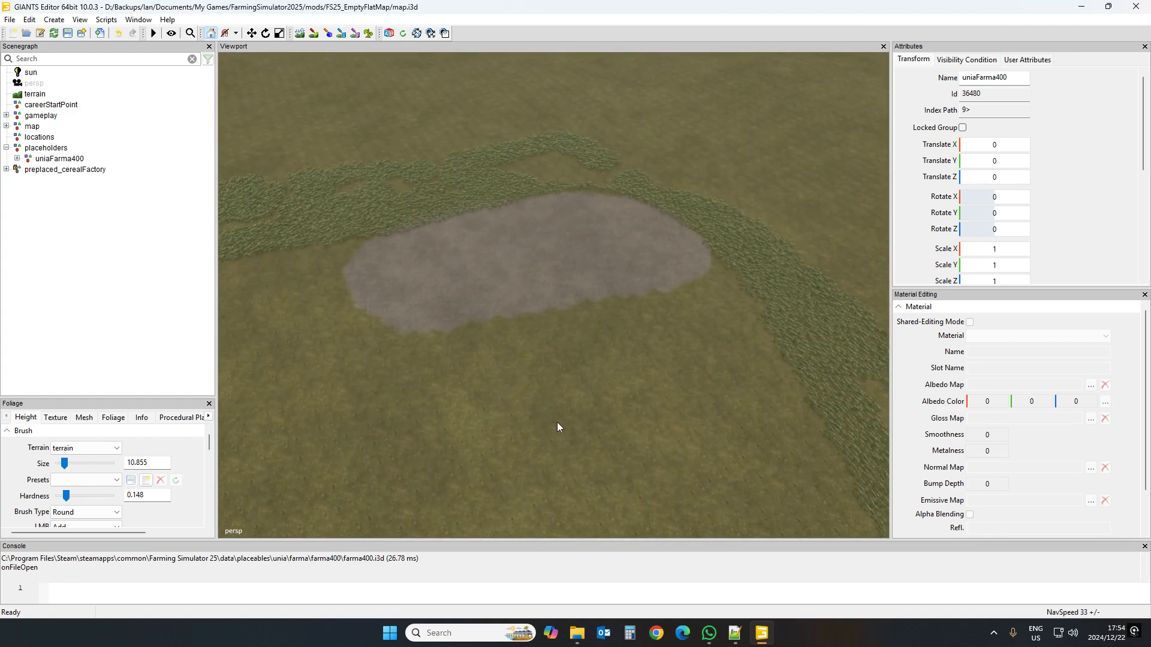
left_click(72, 158)
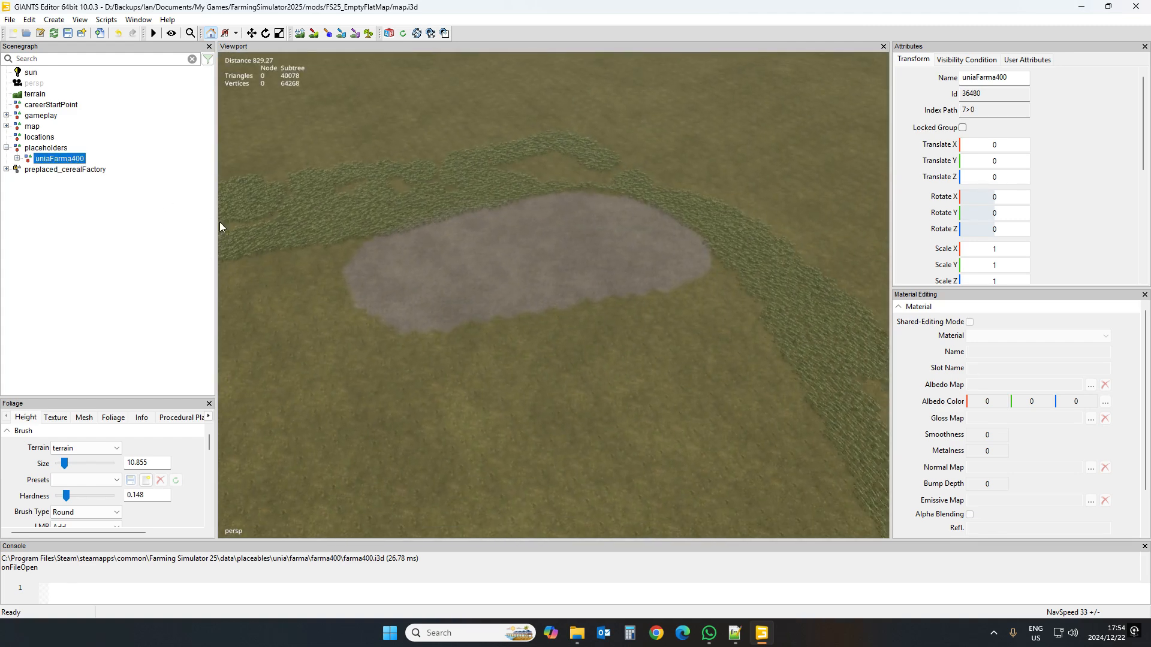
key("ctrl+b")
left_click(505, 264)
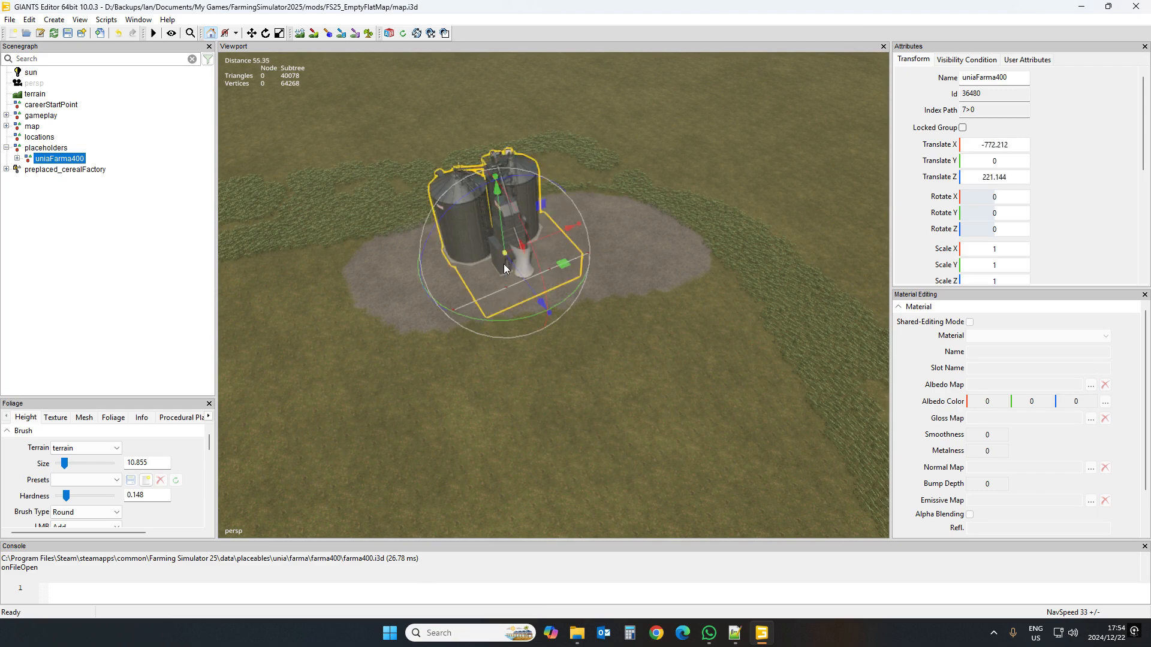
scroll(568, 375, "up", 6)
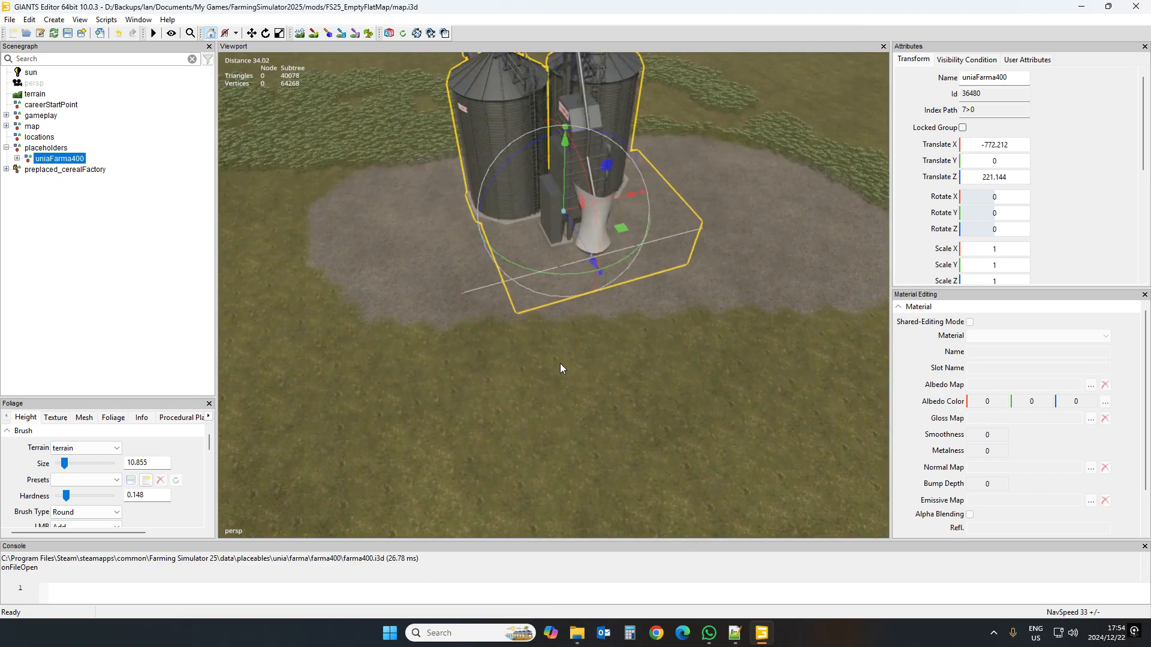
Move uniaFarma400 along Z to about 236, toward the front edge of the gravel area
scroll(570, 327, "down", 2)
left_click_drag(561, 343, 612, 334, "alt")
scroll(570, 321, "up", 3)
scroll(631, 318, "down", 3)
scroll(613, 322, "down", 2)
scroll(602, 336, "up", 3)
scroll(611, 334, "down", 1)
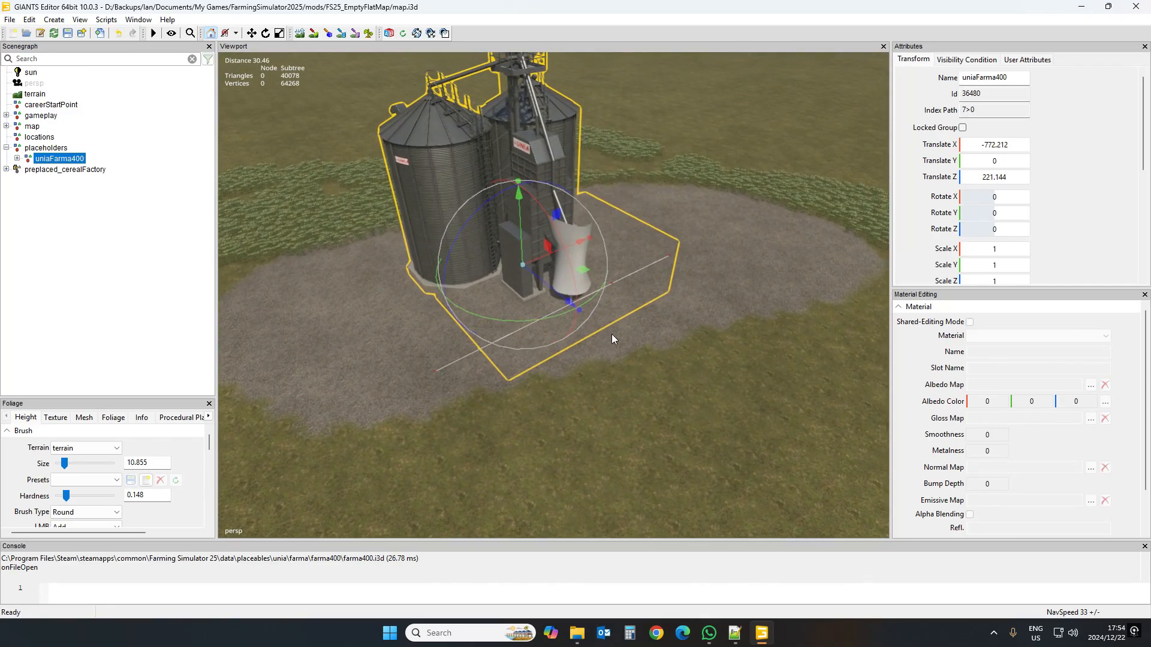
left_click_drag(567, 355, 580, 366, "alt")
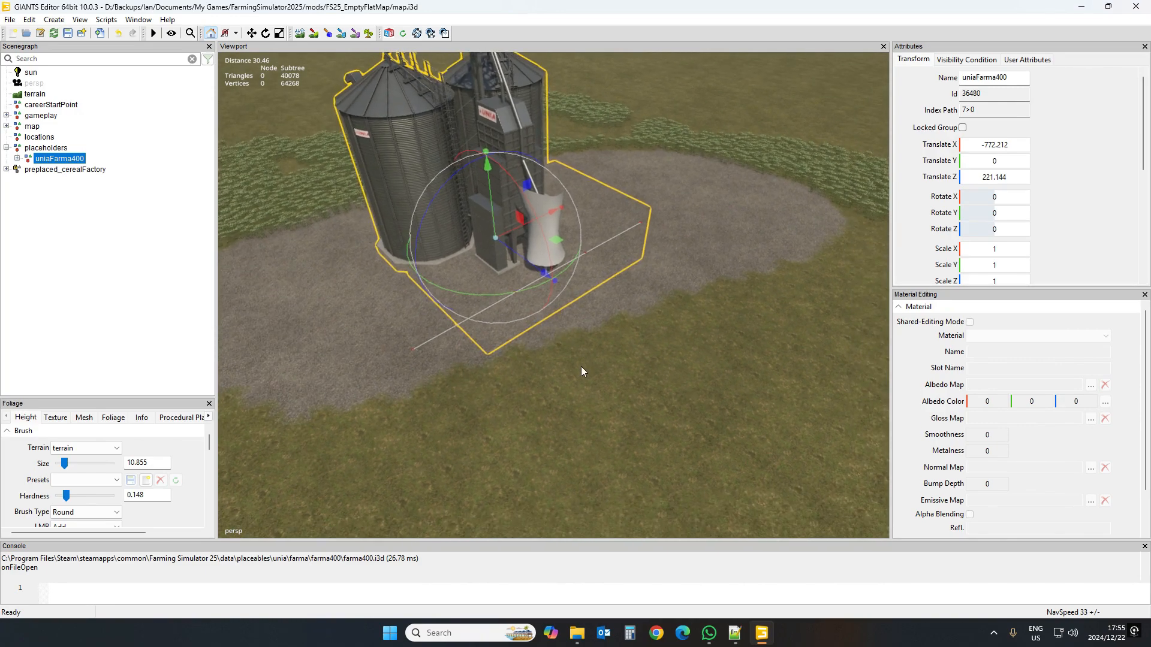
scroll(584, 367, "down", 6)
left_click_drag(585, 371, 608, 365, "alt")
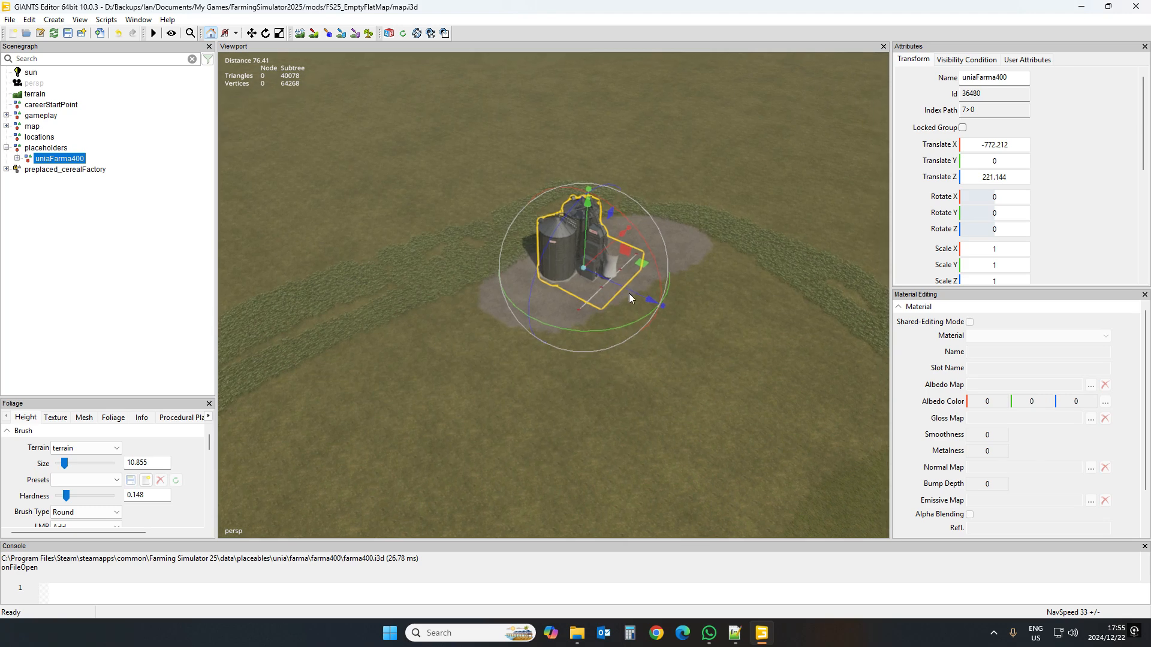
left_click_drag(634, 294, 638, 369)
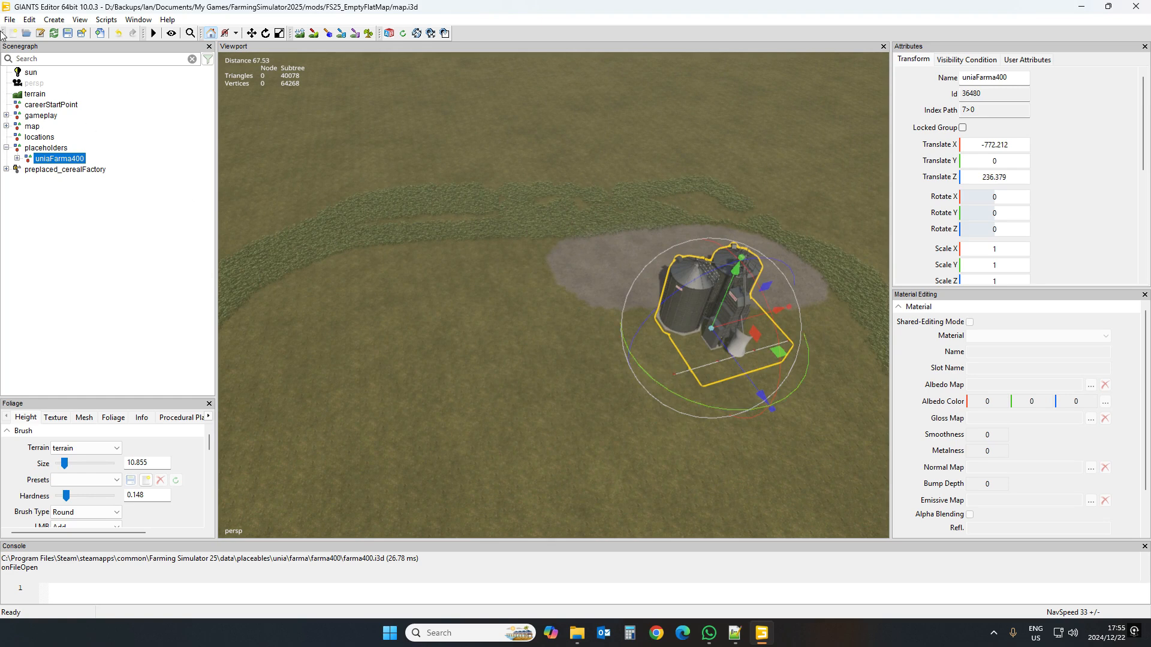
Switch to File Explorer and browse Farming Simulator 25's data/placeables for a shed model, checking easySheds, brandless and rudolfHormann/garageBig
left_click(576, 633)
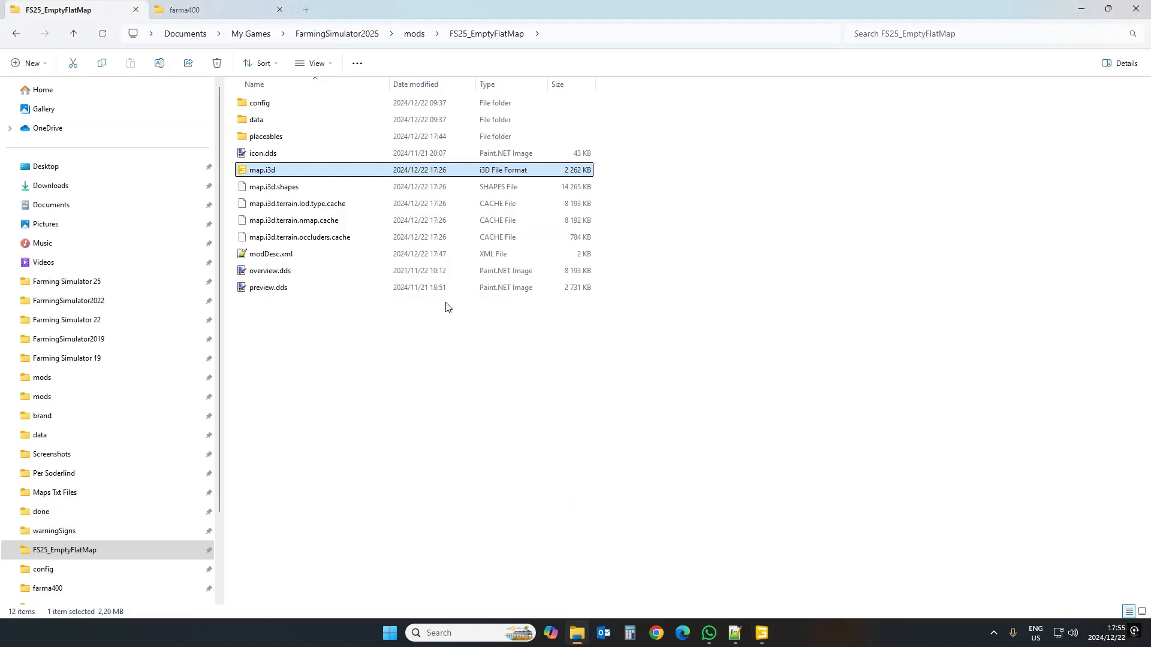
left_click(186, 9)
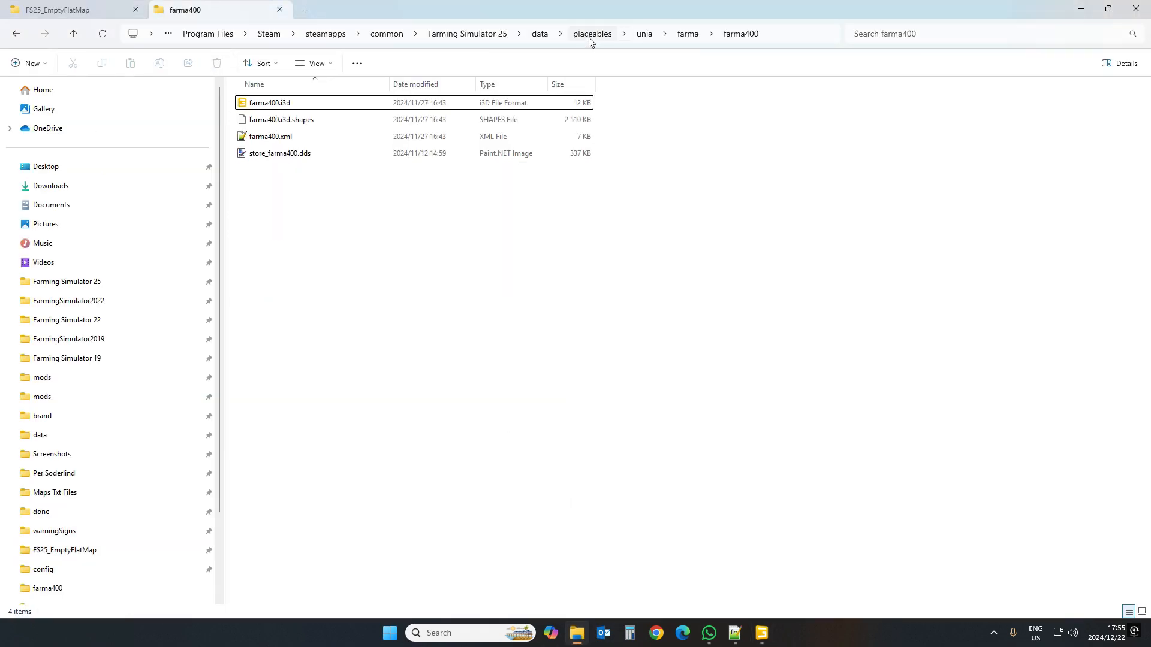
left_click(591, 34)
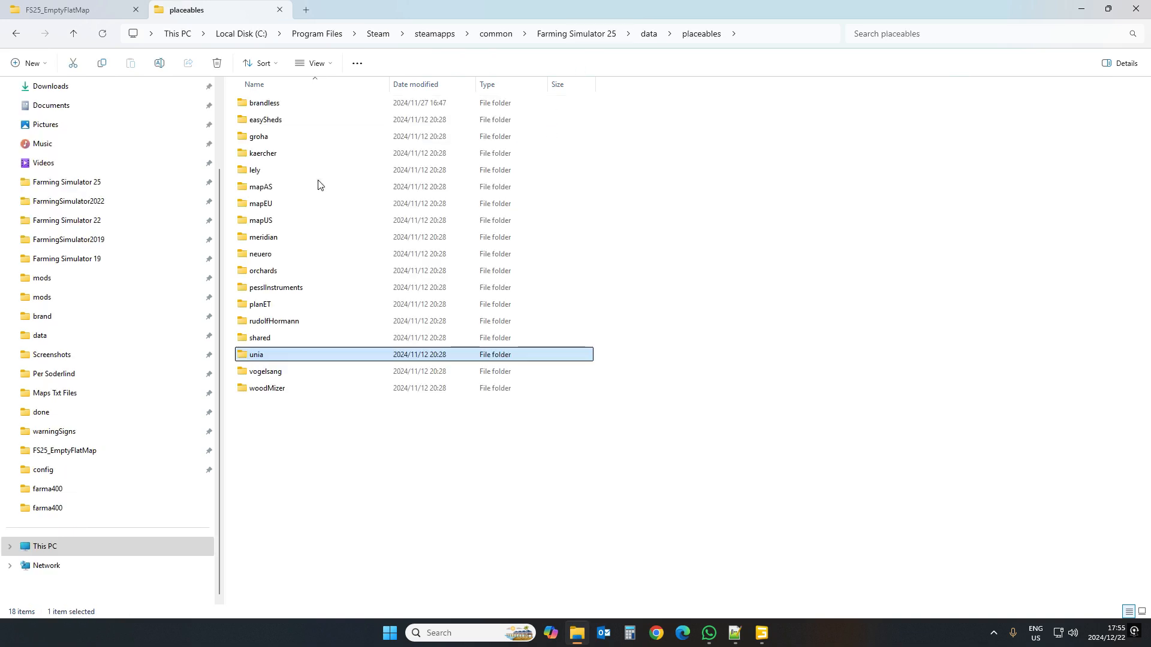
double_click(307, 122)
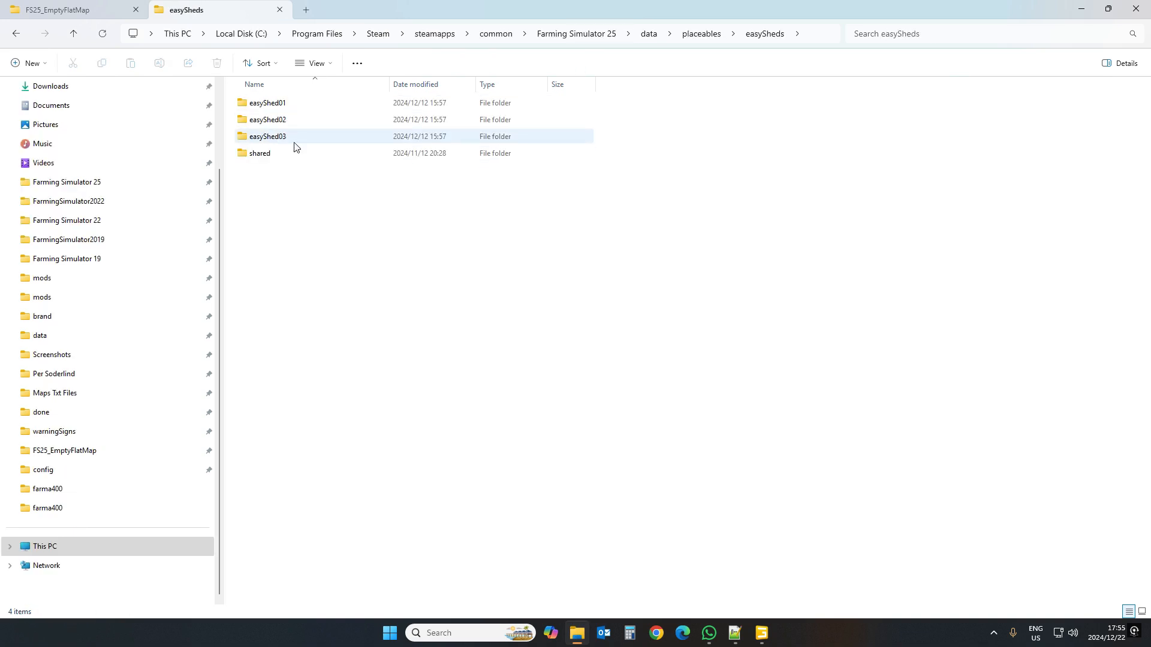
left_click(689, 34)
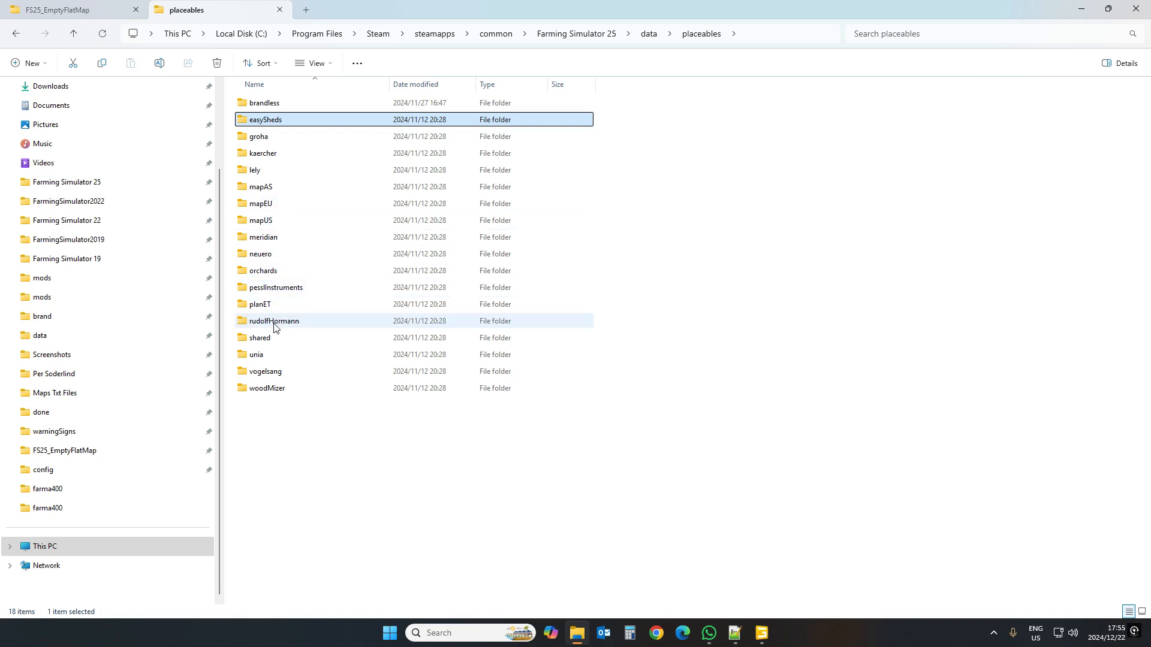
double_click(266, 104)
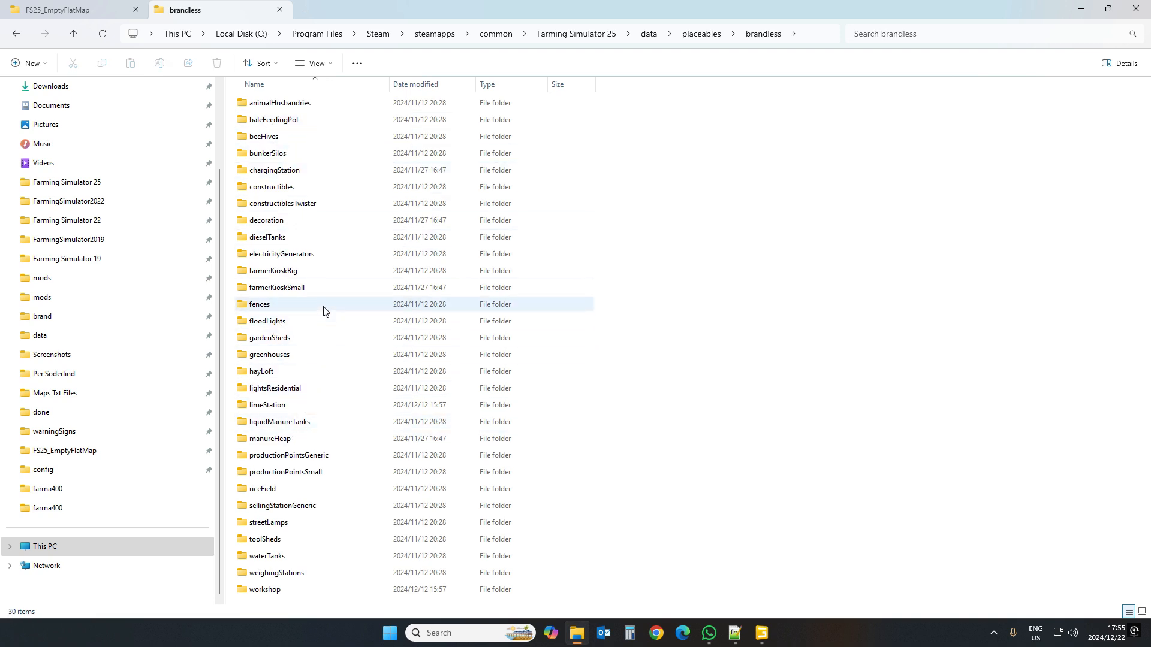
left_click(700, 34)
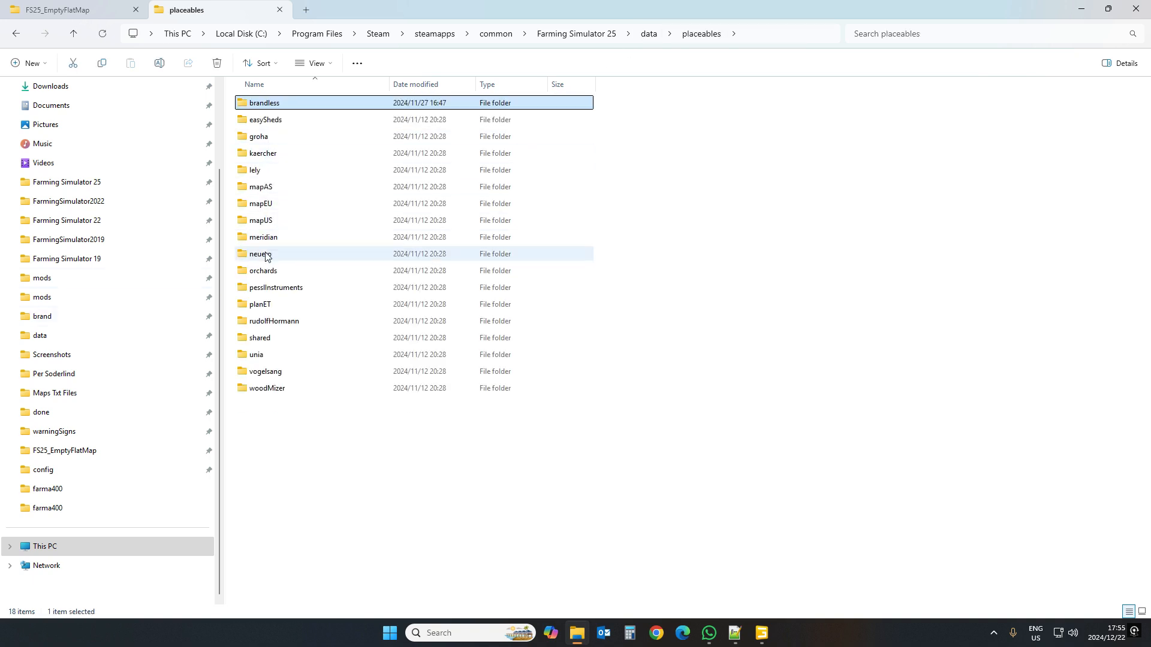
double_click(274, 321)
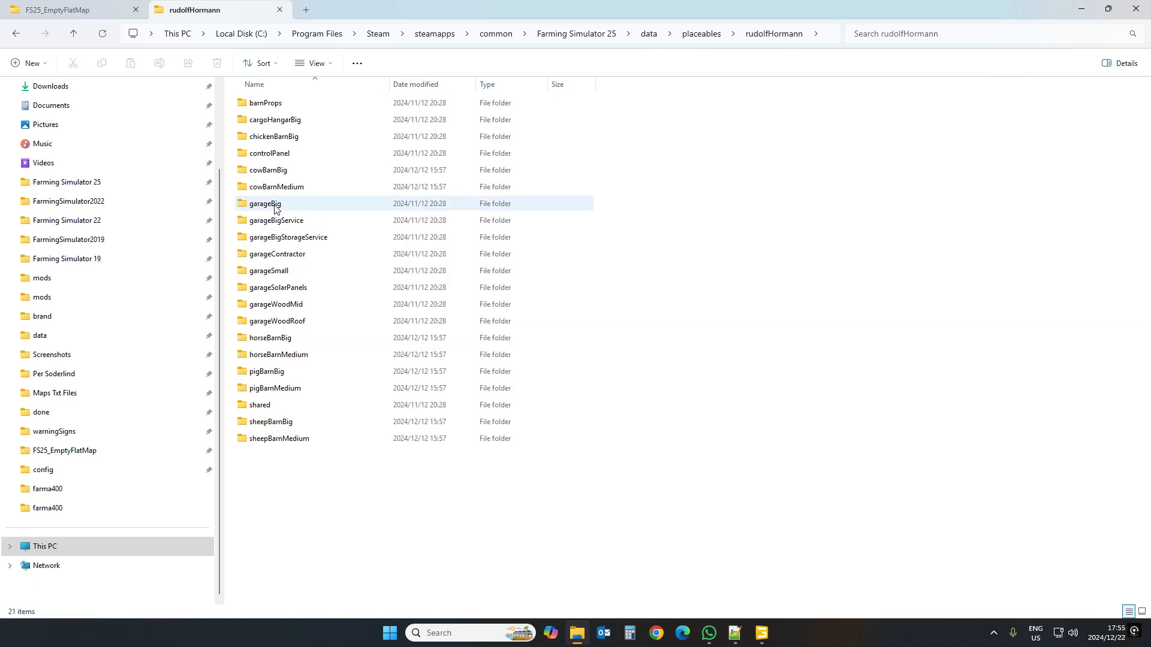
double_click(275, 205)
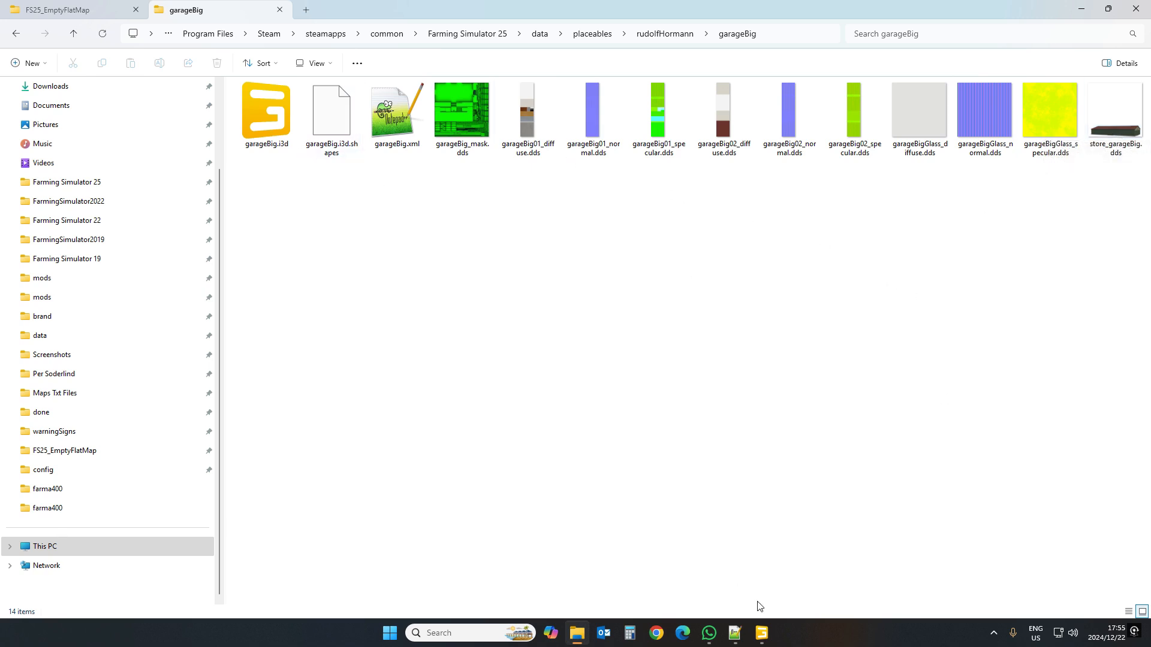
Switch to GIANTS Editor, import garageBig.i3d from data/placeables/rudolfHormann/garageBig and move garageBig into uniaFarma400
left_click(761, 632)
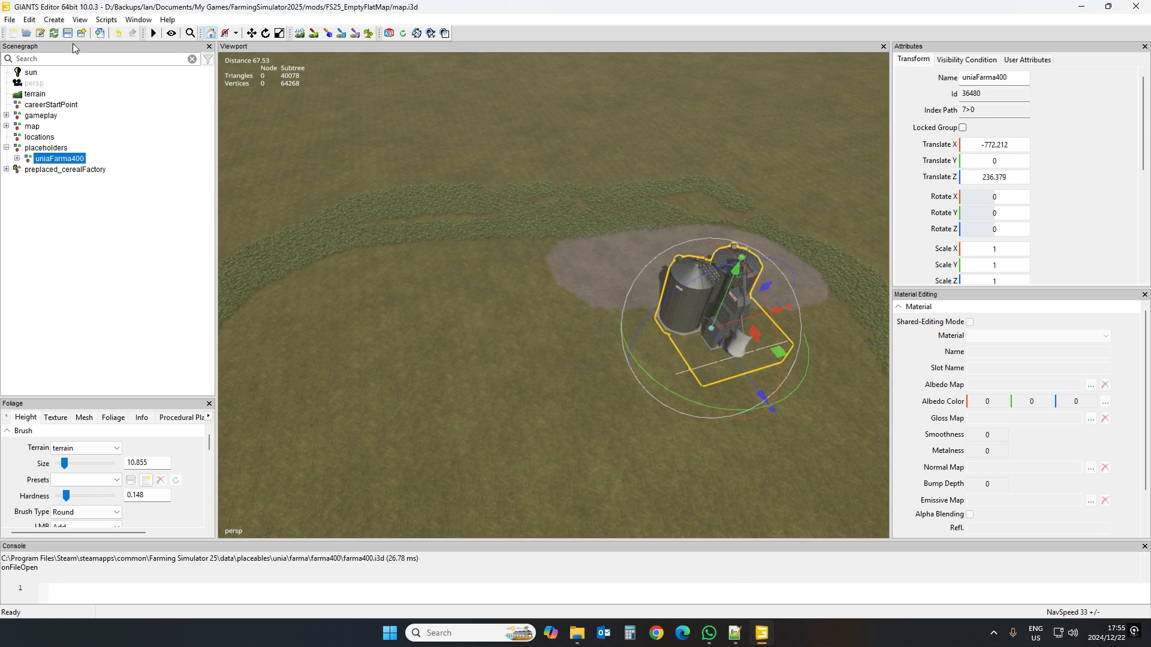
left_click(10, 19)
left_click(38, 151)
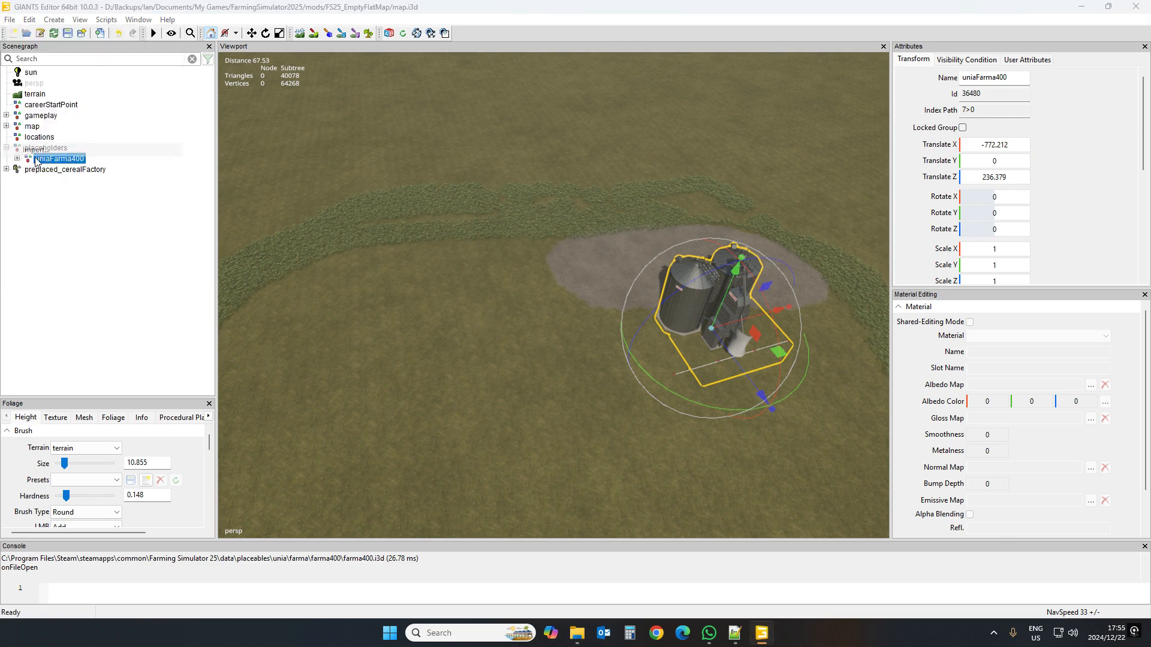
left_click(518, 60)
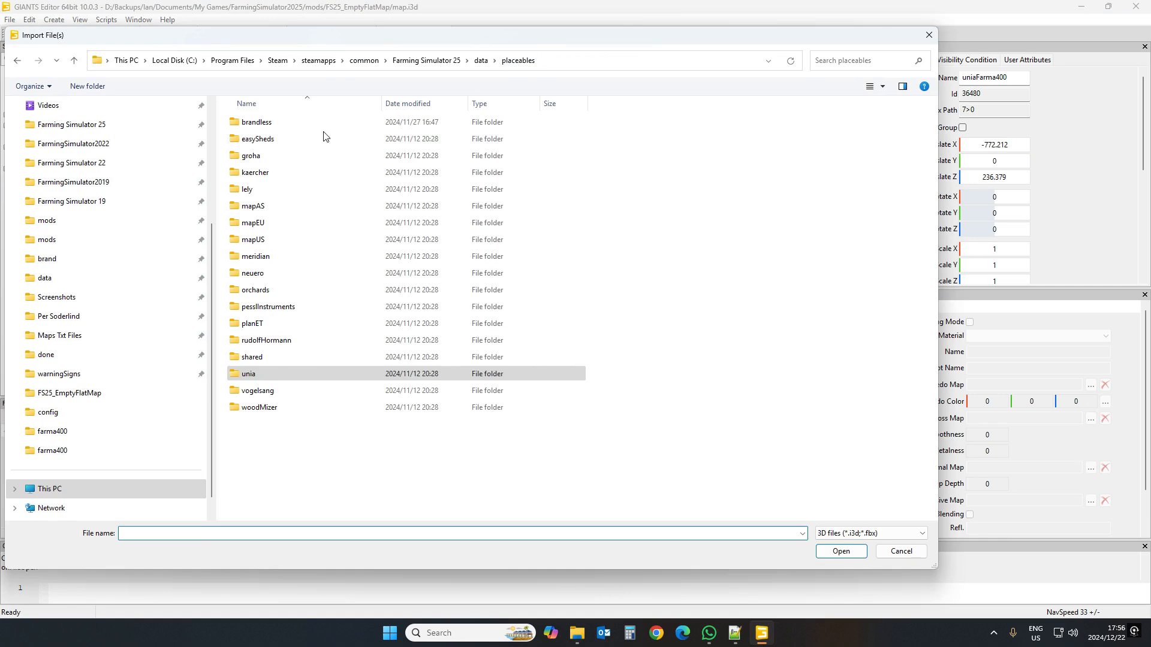
double_click(272, 340)
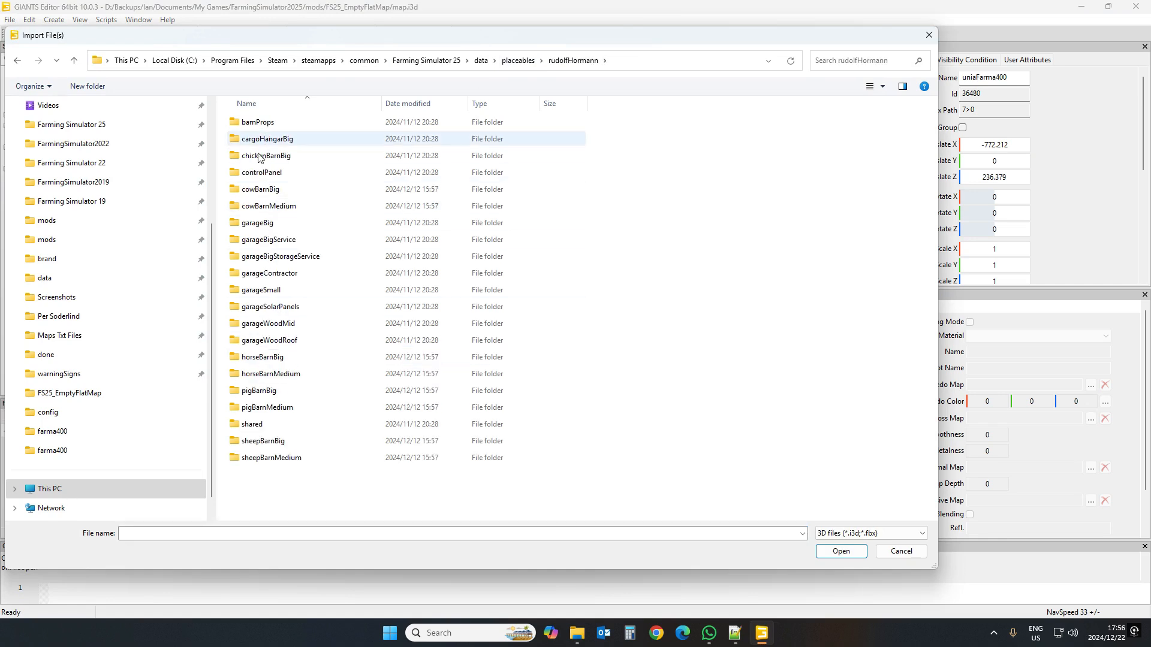
double_click(261, 222)
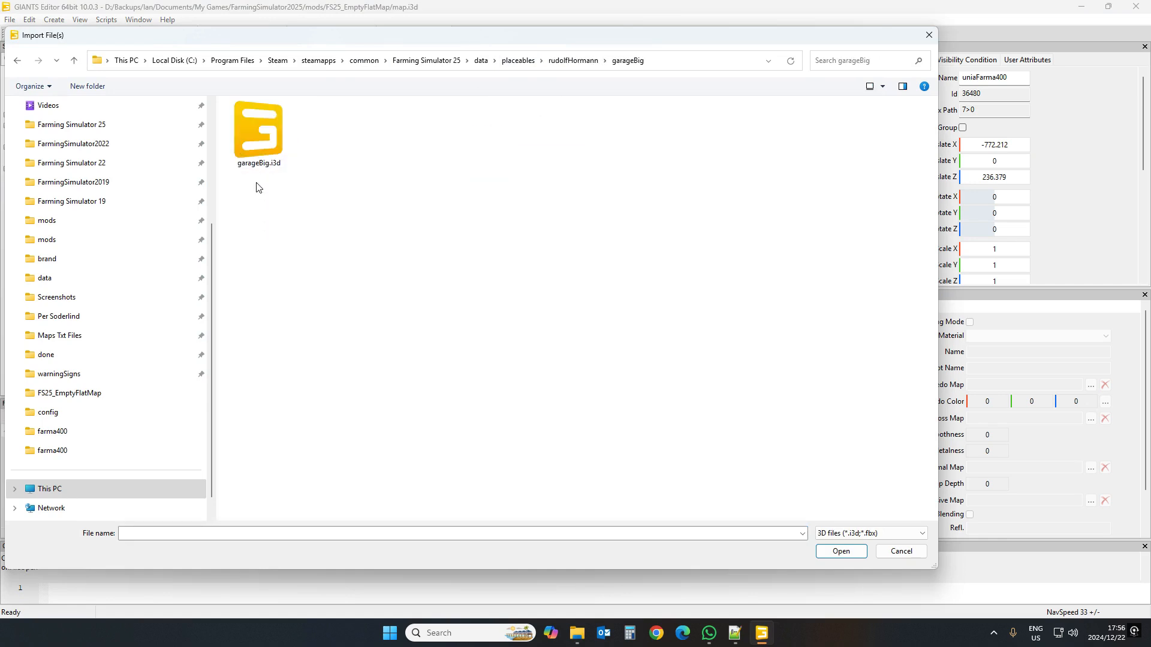
double_click(258, 126)
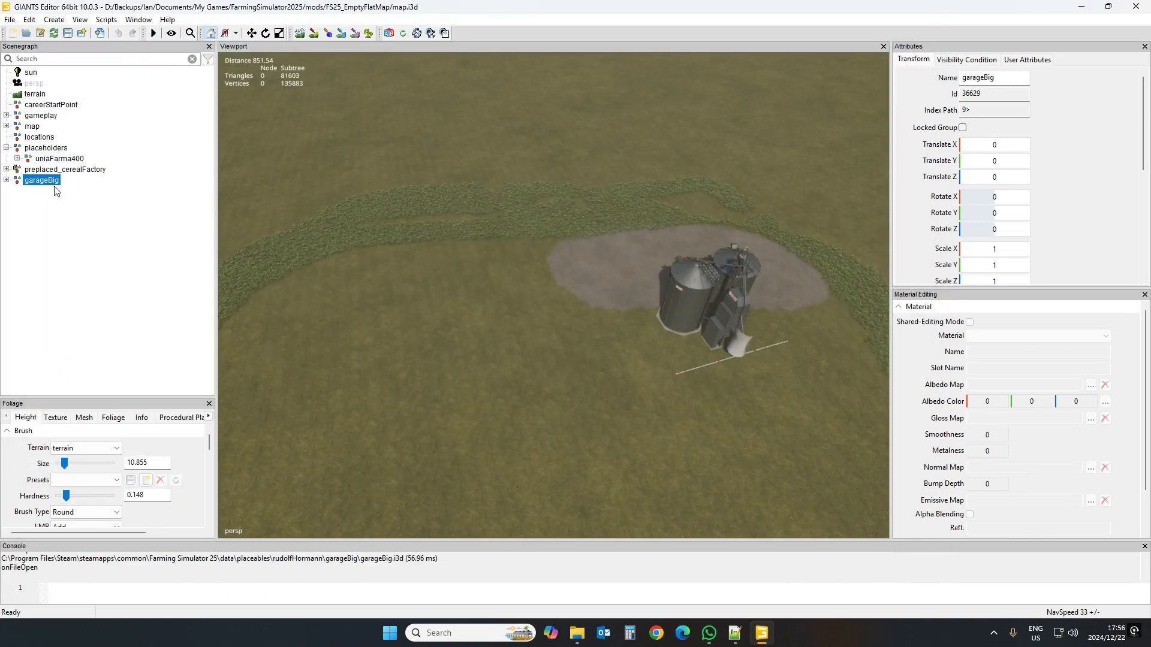
left_click_drag(48, 185, 68, 162)
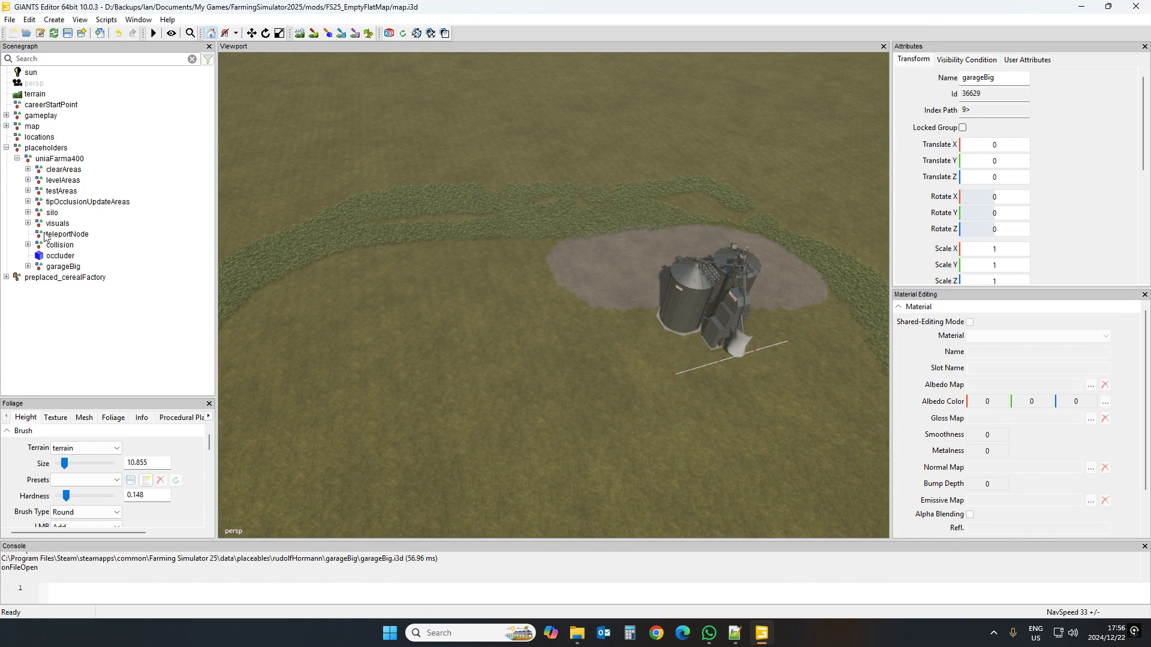
left_click(61, 269)
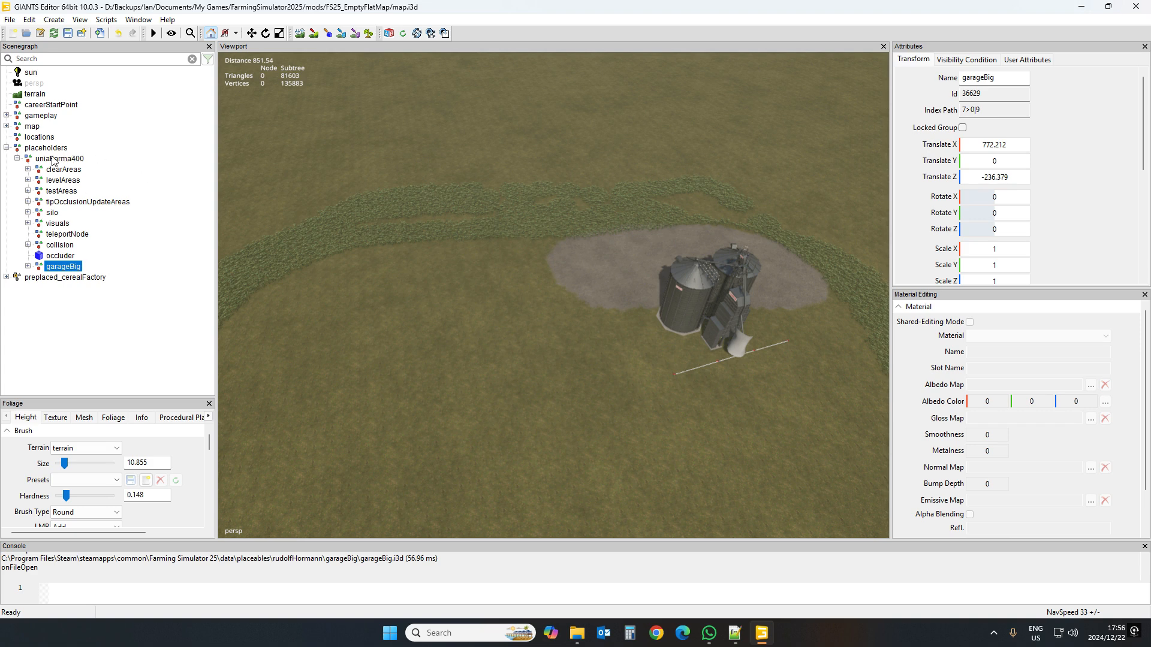
Delete the clearAreas, leveling and indoorAreas nodes from garageBig
left_click(29, 266)
scroll(97, 260, "down", 1)
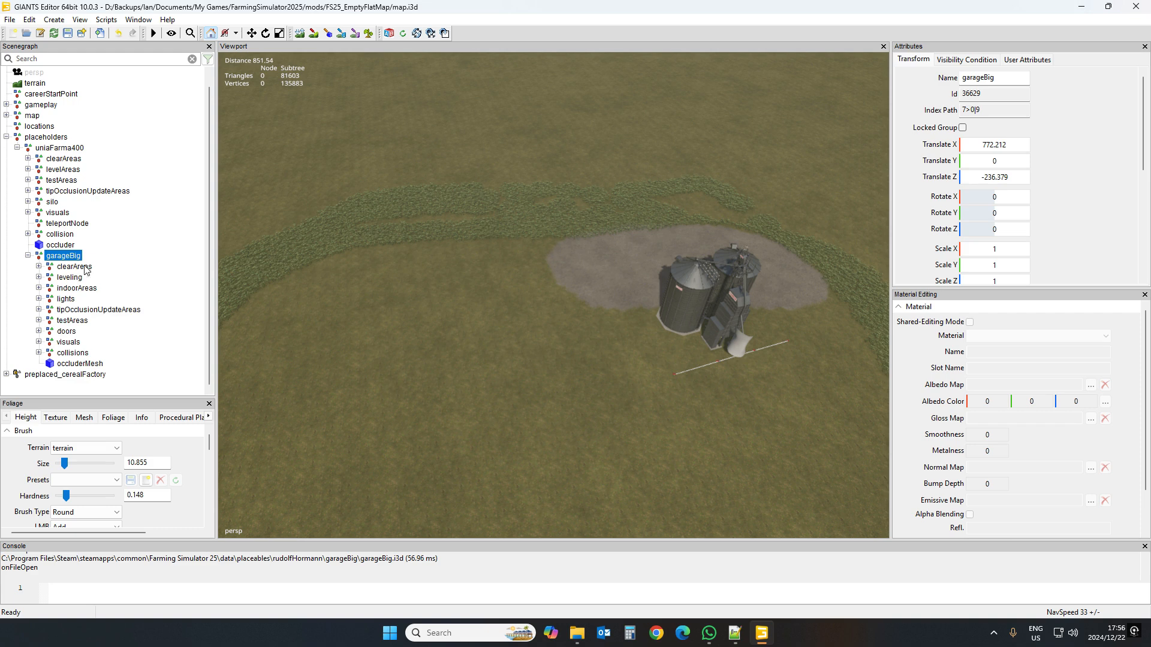
left_click(77, 269)
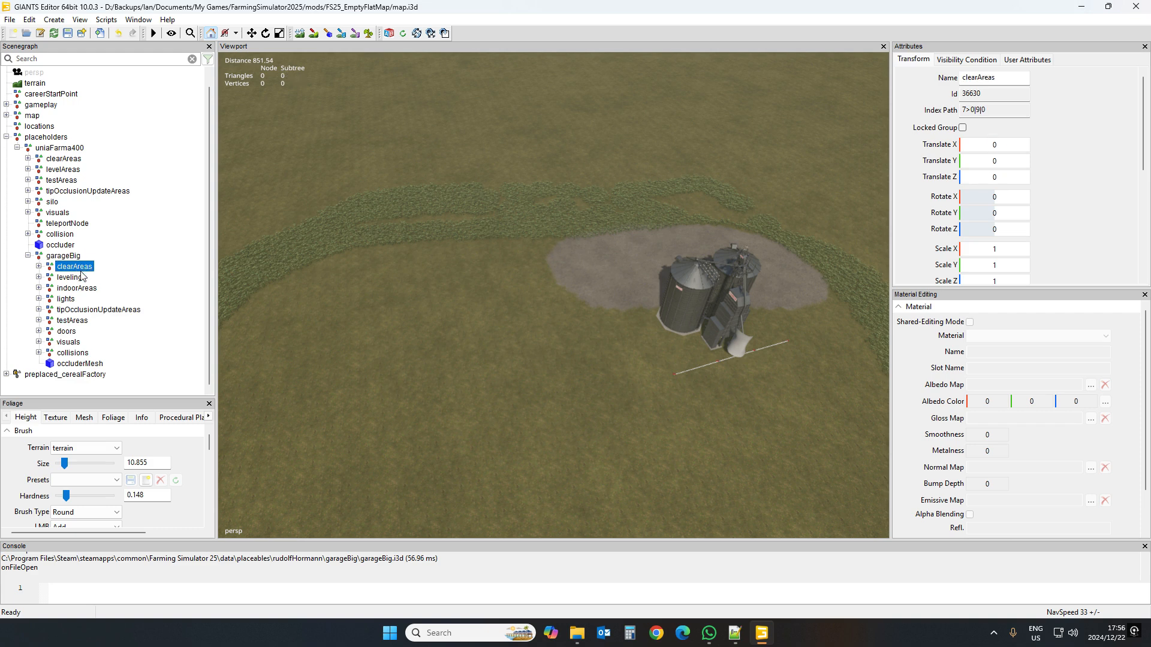
key("Delete")
left_click(77, 269)
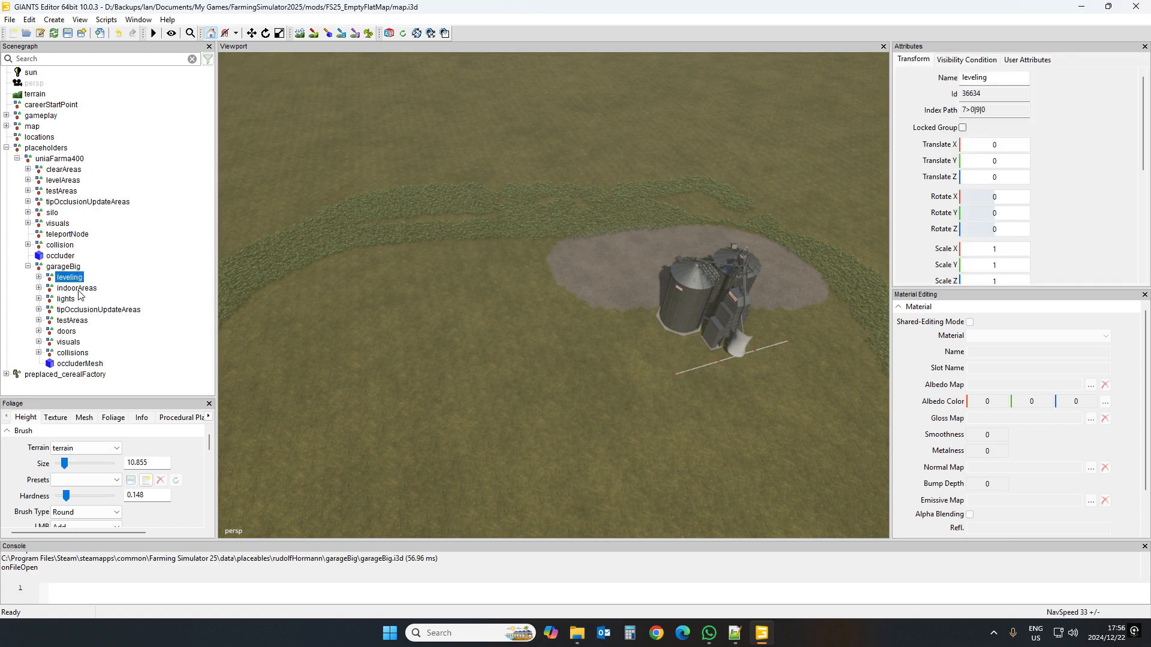
key("Delete")
left_click(80, 278)
key("Delete")
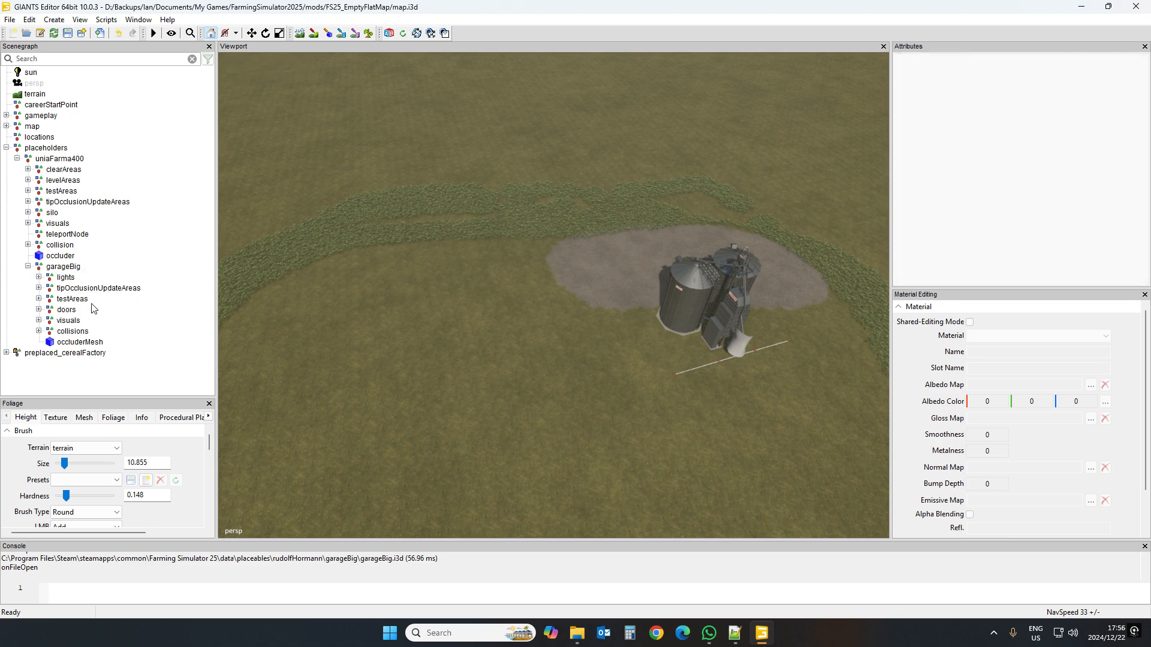
Check garageBig's tipOcclusionUpdateAreas node and delete the whole garageBig object from uniaFarma400
left_click(119, 291)
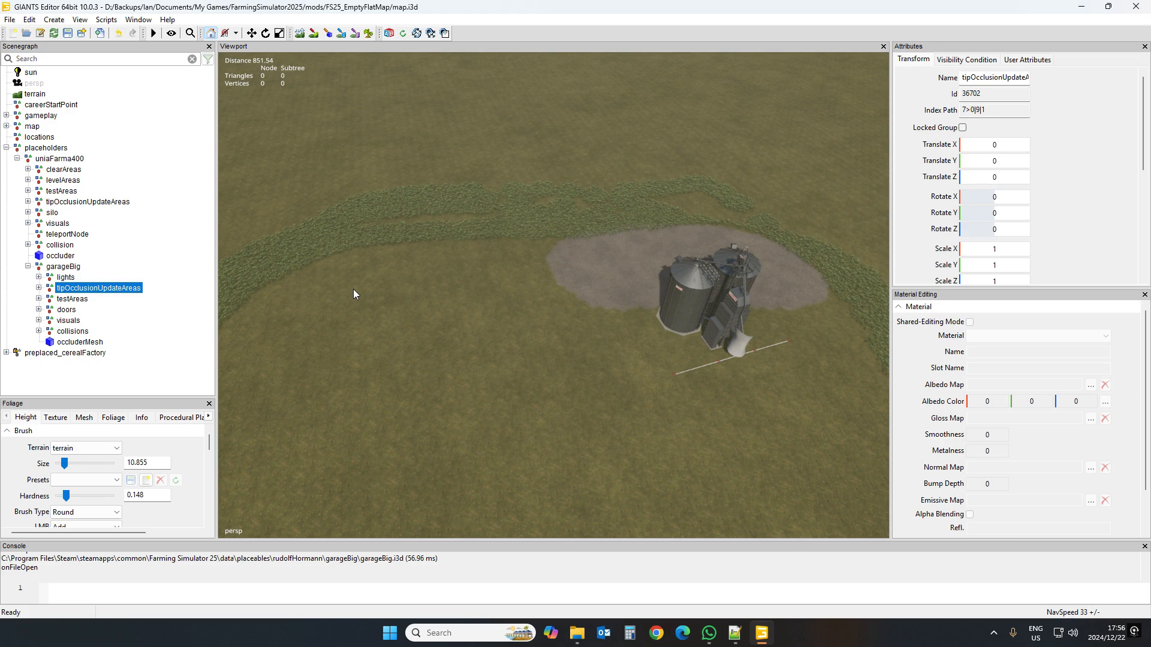
left_click_drag(405, 347, 523, 350, "alt")
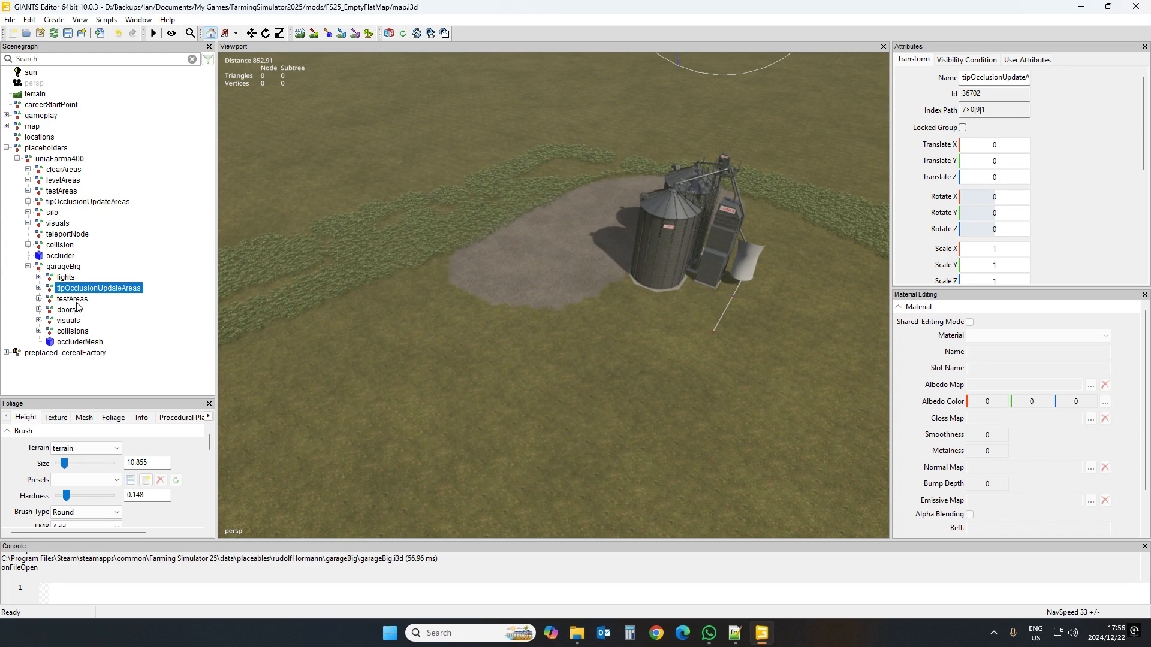
left_click(71, 267)
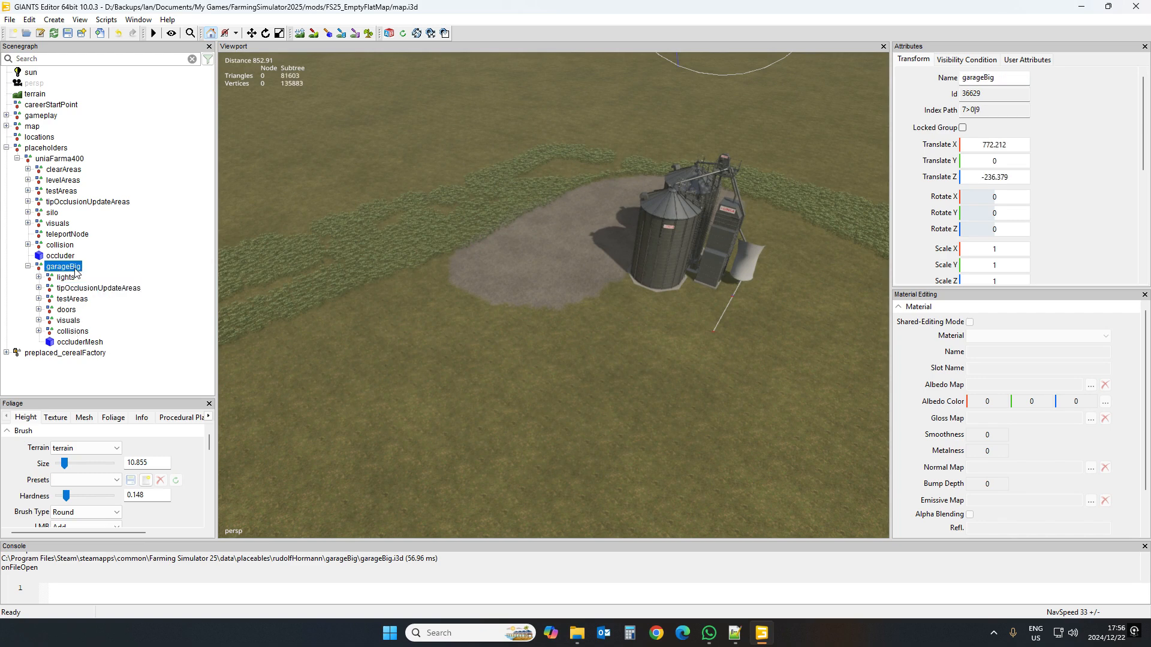
key("Delete")
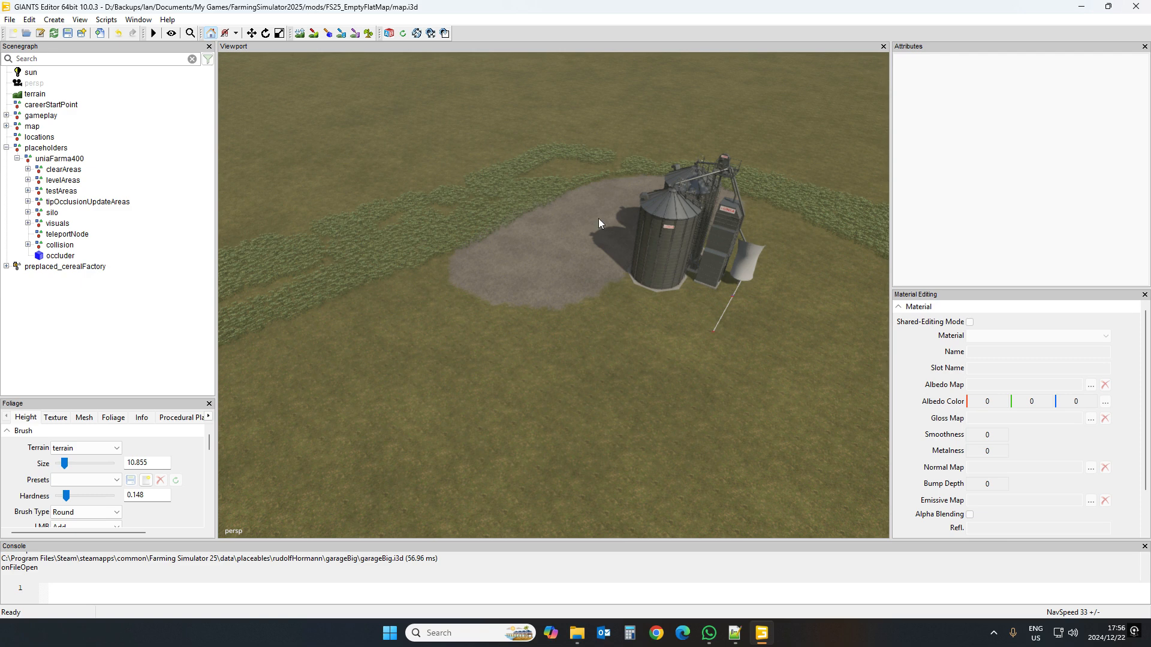
Import easyShed02.i3d from Farming Simulator 25's data/placeables/easySheds/easyShed02 folder
left_click(9, 19)
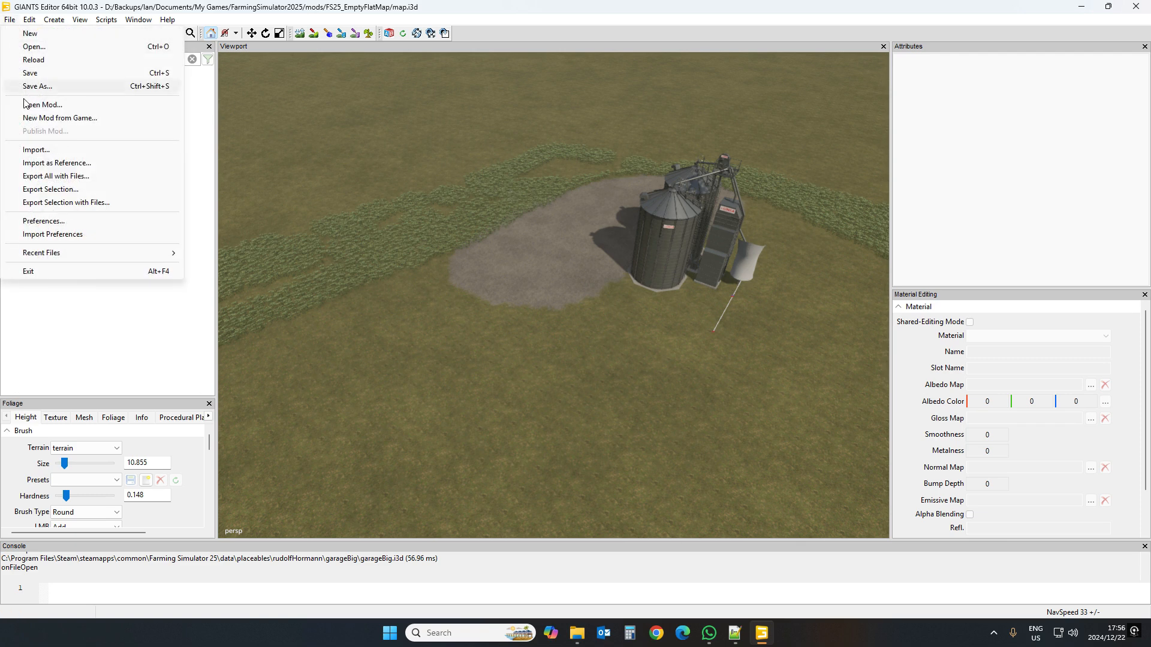
left_click(36, 149)
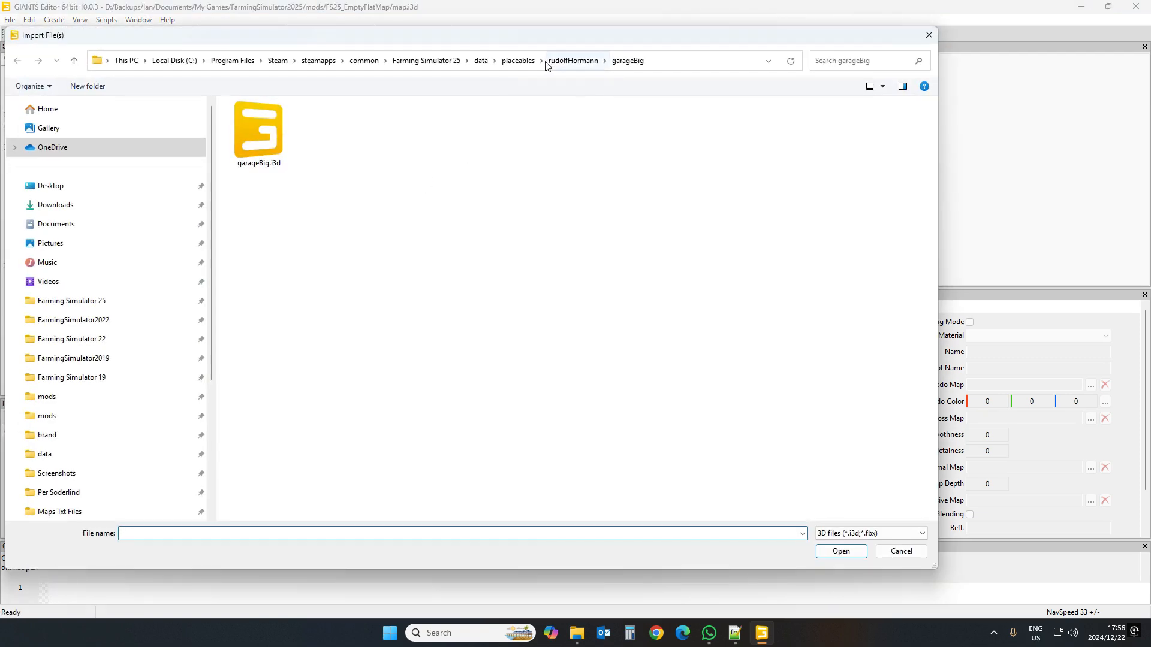
left_click(511, 60)
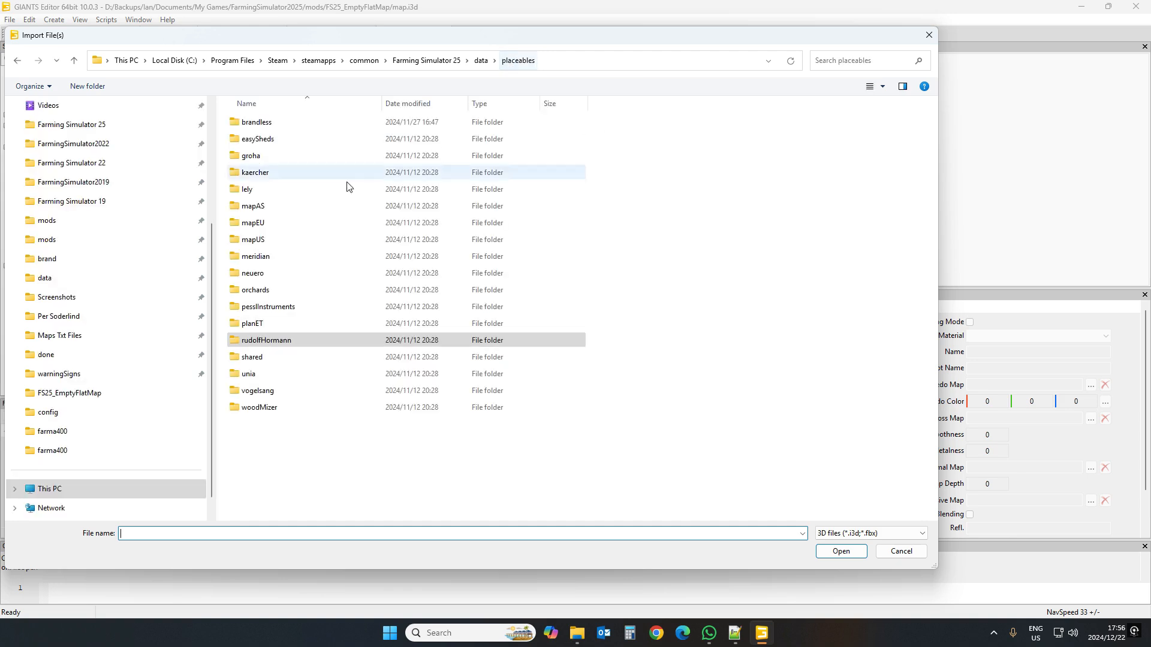
double_click(282, 139)
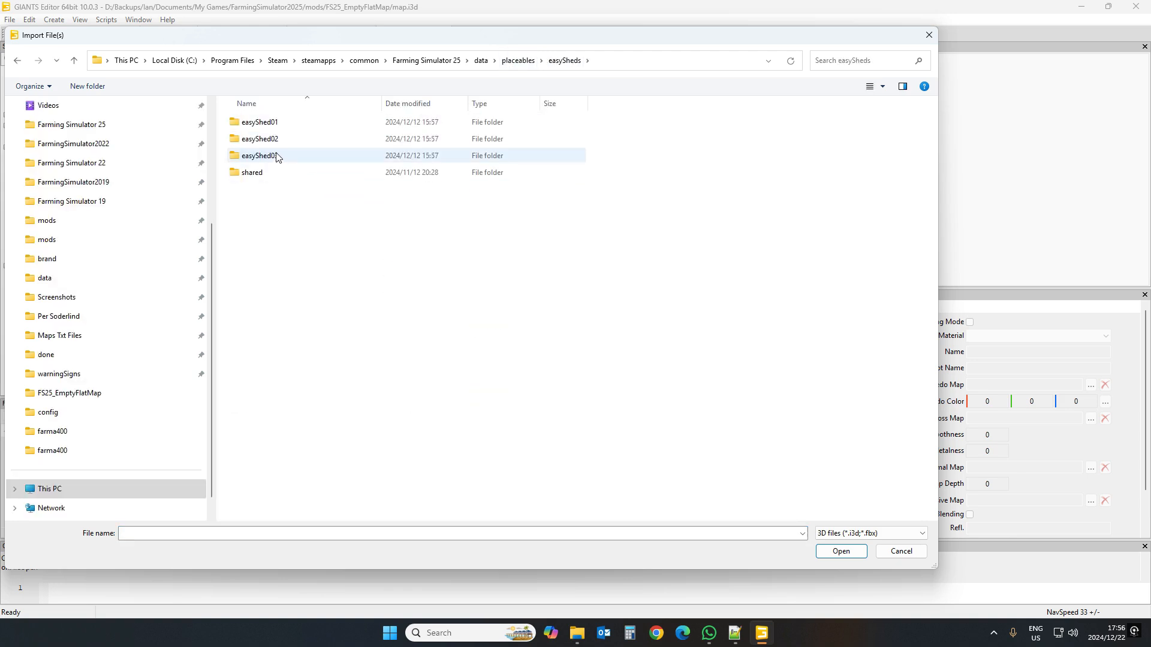
double_click(276, 139)
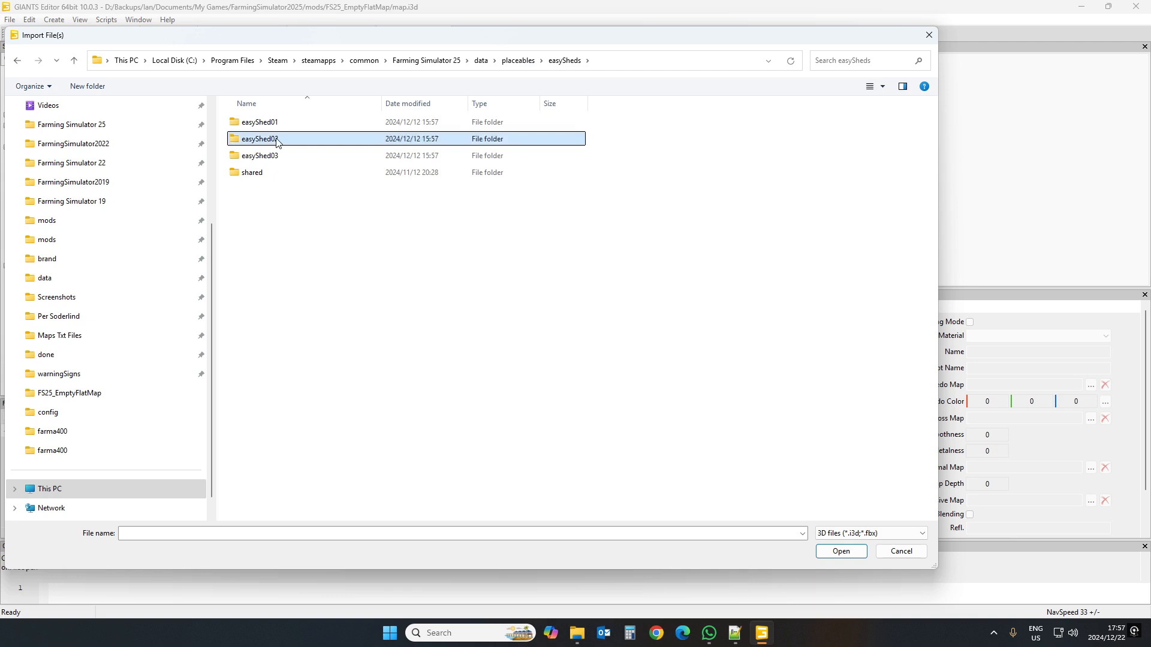
double_click(287, 121)
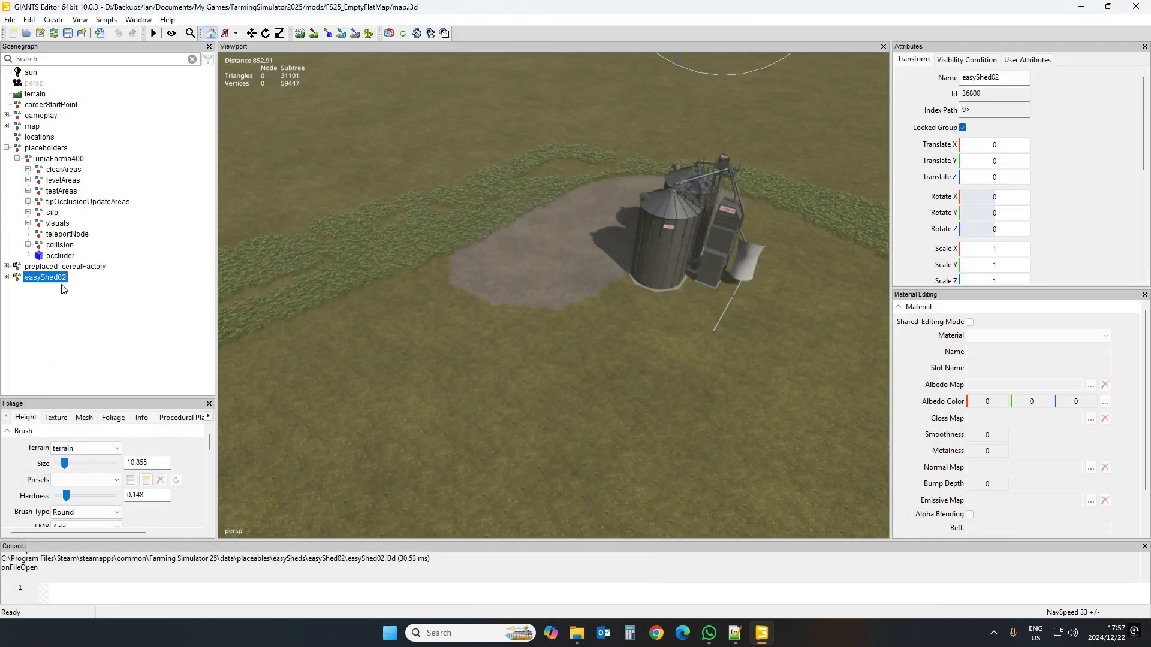
Place easyShed02 on the terrain near the gravel area and rotate it about -89° around Y
key("ctrl+b")
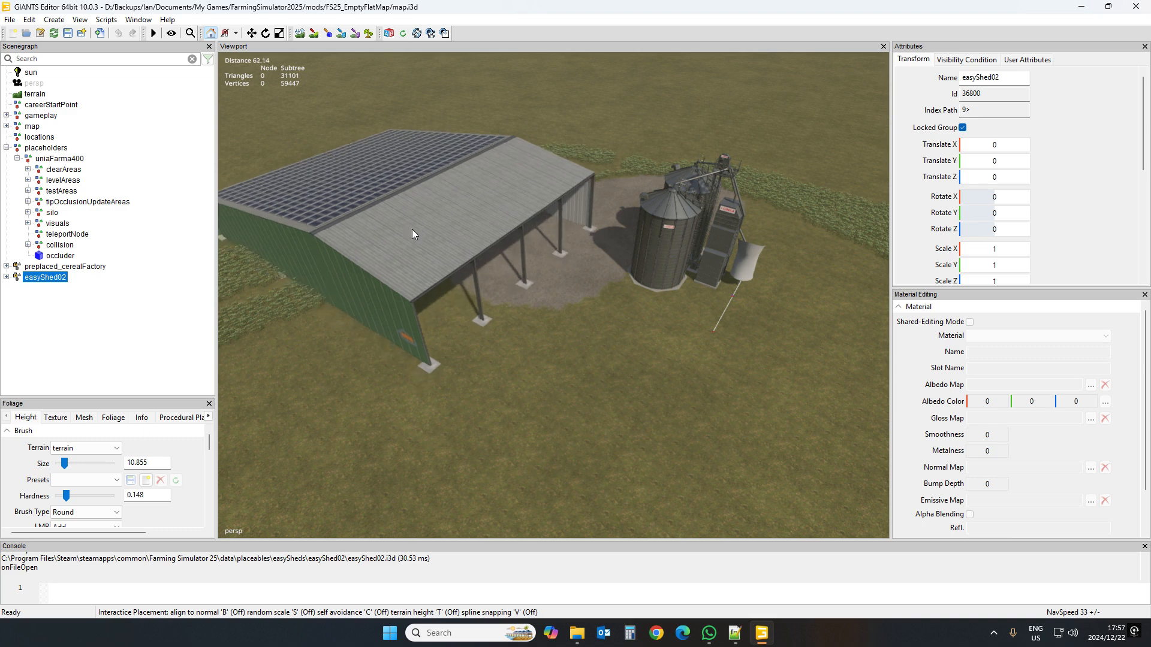
left_click(429, 238)
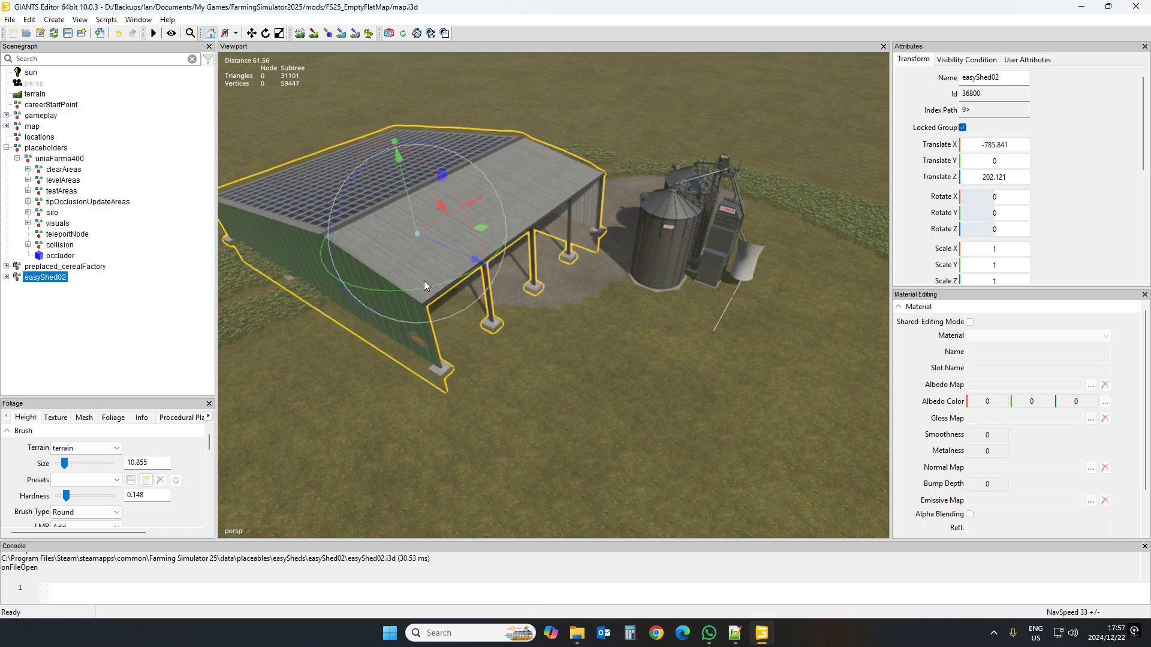
left_click_drag(423, 283, 358, 244)
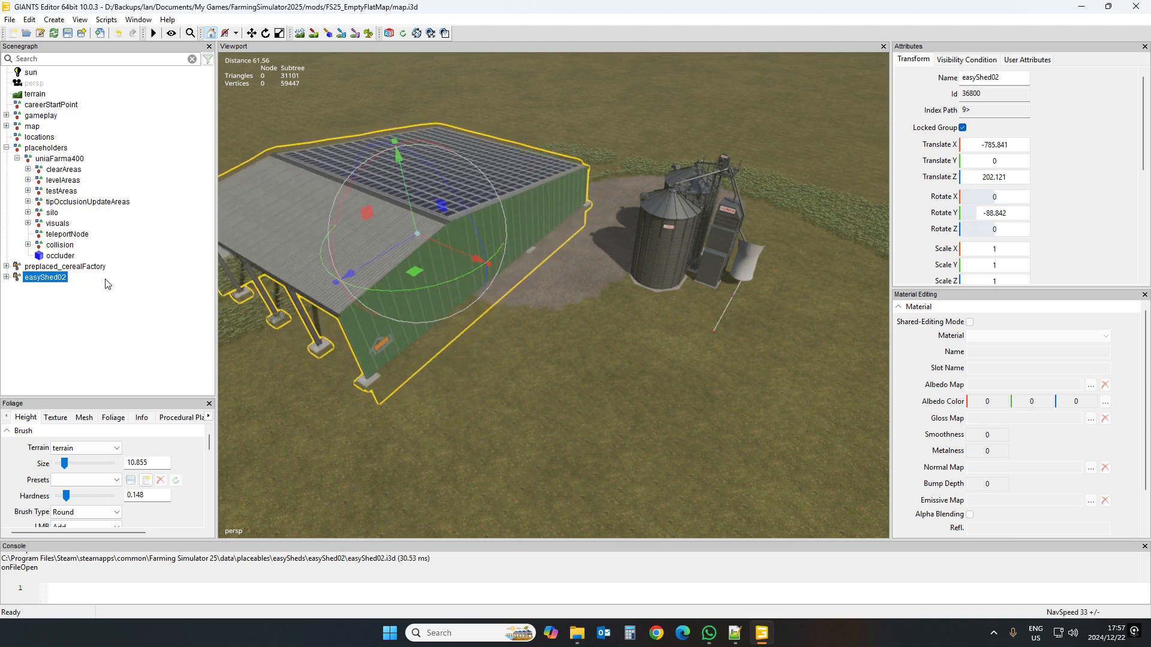
Cut easyShed02 from the scene root and paste it into the uniaFarma400 group
key("Delete")
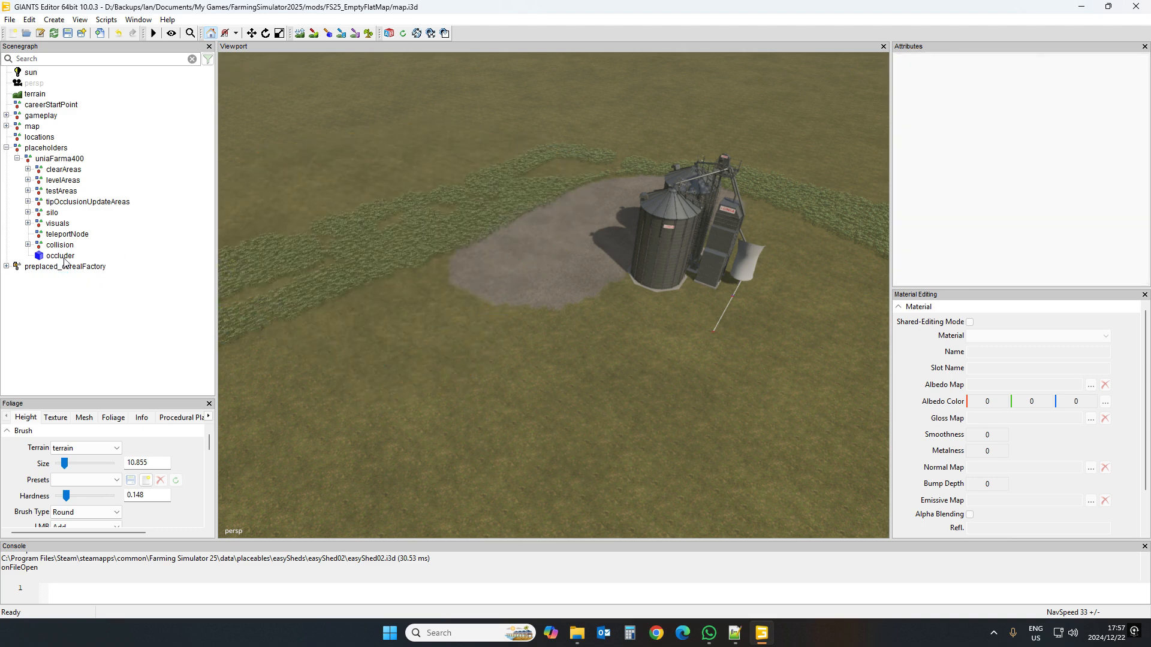
left_click(54, 158)
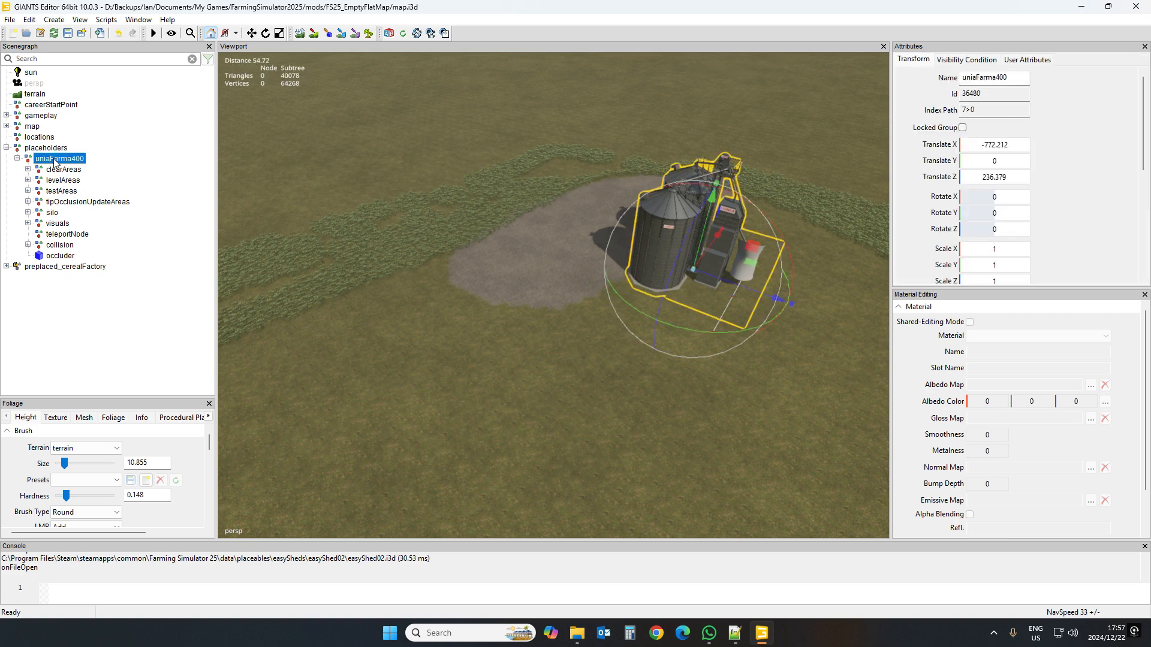
key("ctrl+v")
left_click_drag(471, 344, 504, 337, "alt")
scroll(504, 337, "down", 5)
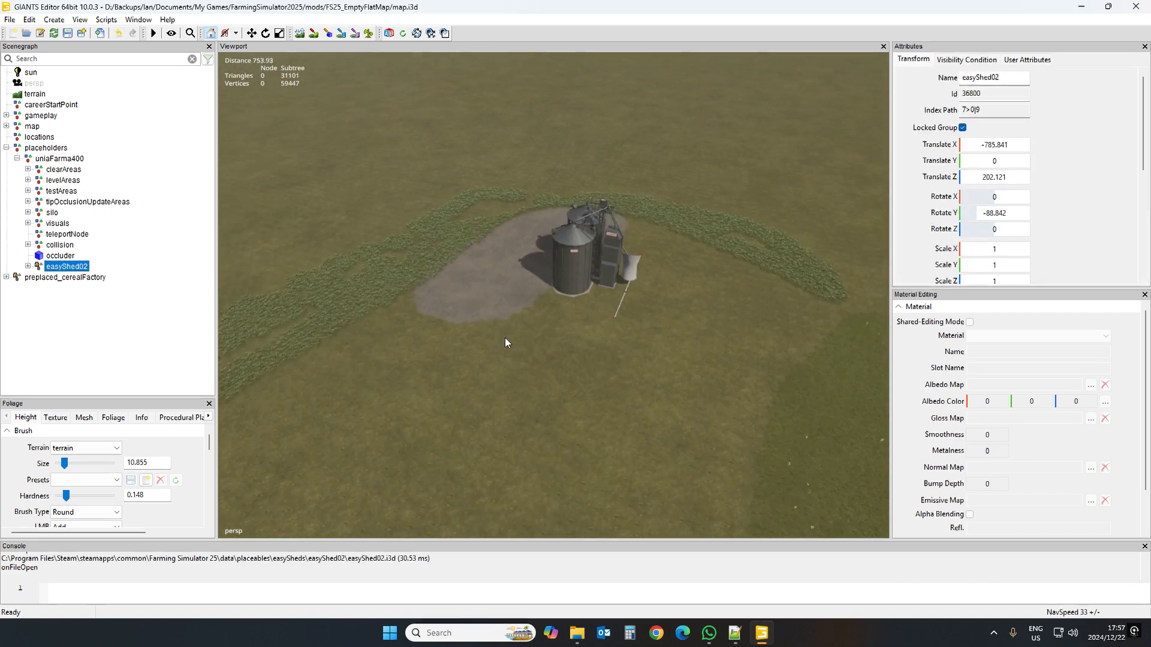
Move the uniaFarma400 group off the gravel to about X -779.9, Z 250.2 and rotate it about -7° around Y
left_click(53, 159)
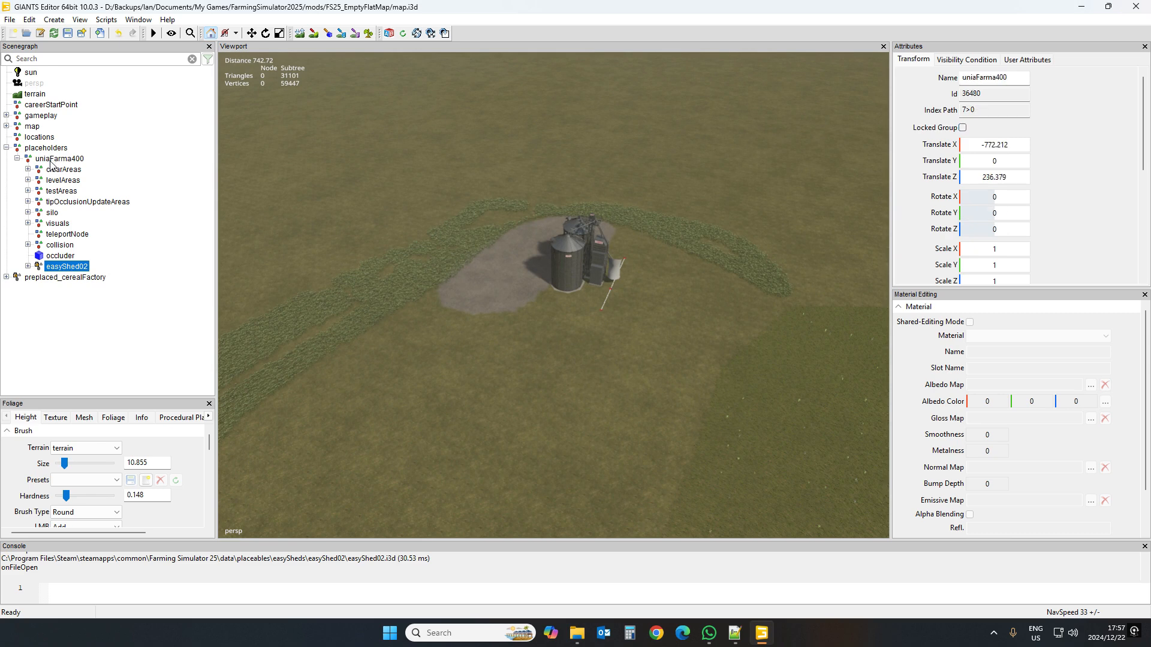
key("ctrl+b")
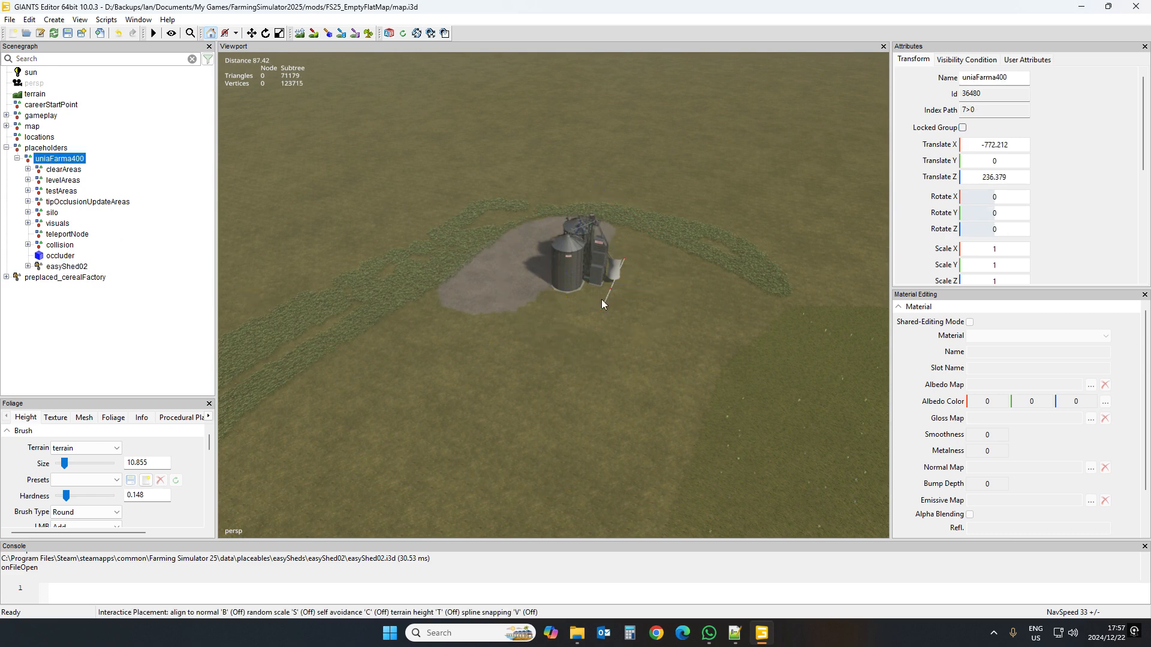
left_click(648, 317)
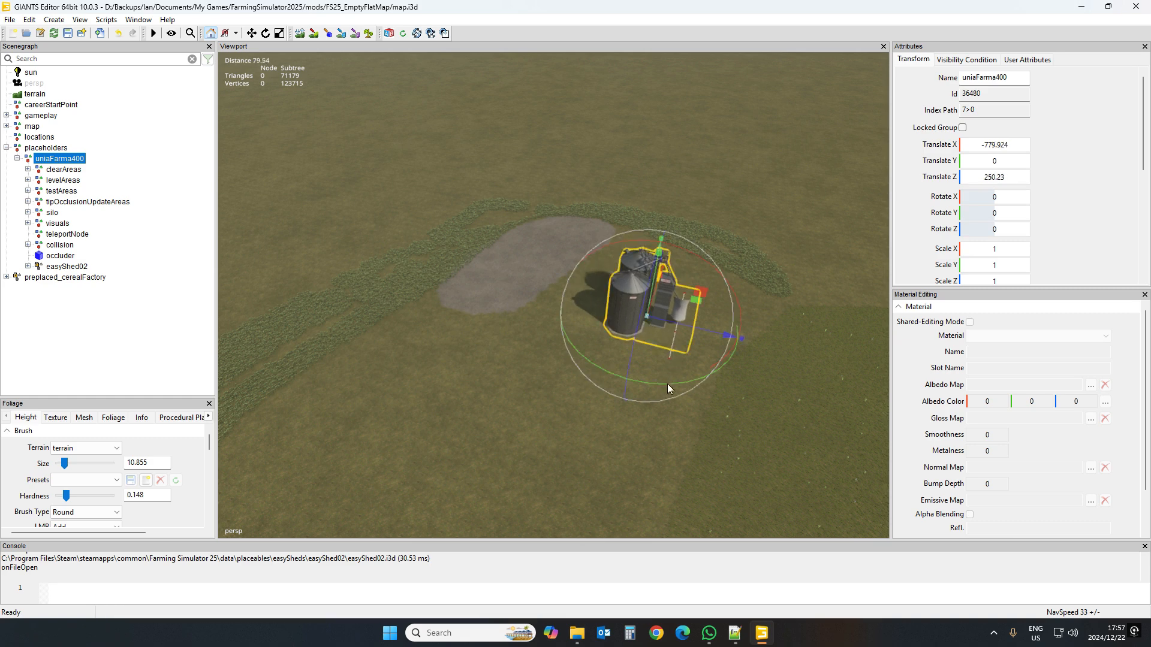
left_click_drag(668, 385, 656, 383)
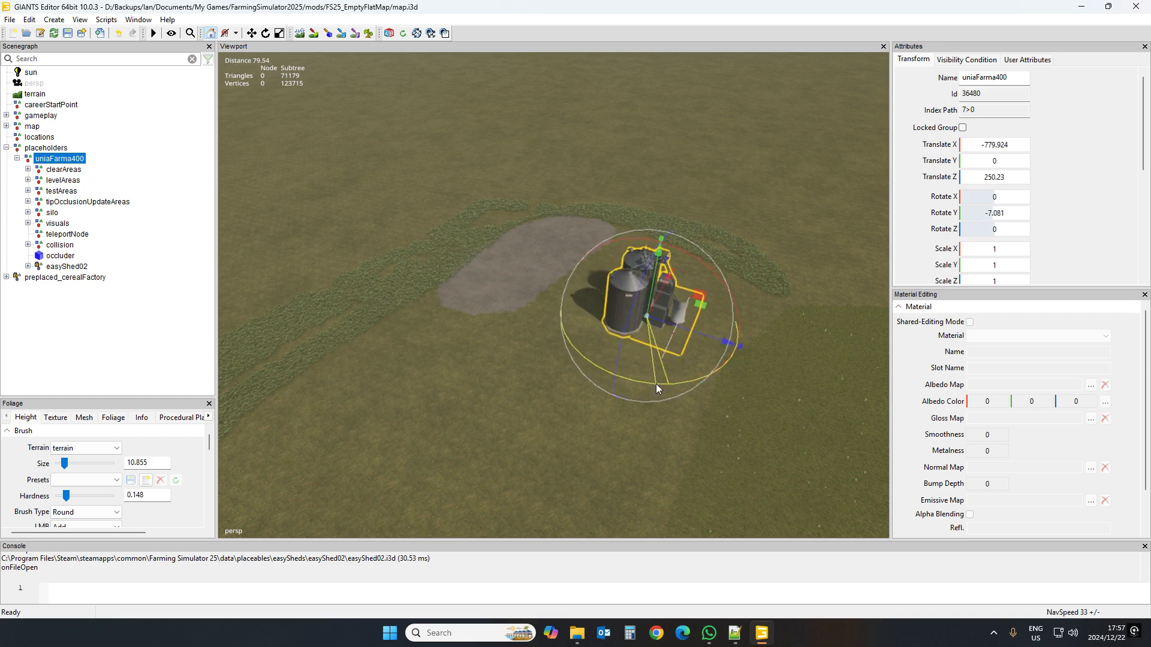
Place easyShed02 over the gravel area beside the silos, at about X 11.9, Z -22.4 within its group
left_click(66, 268)
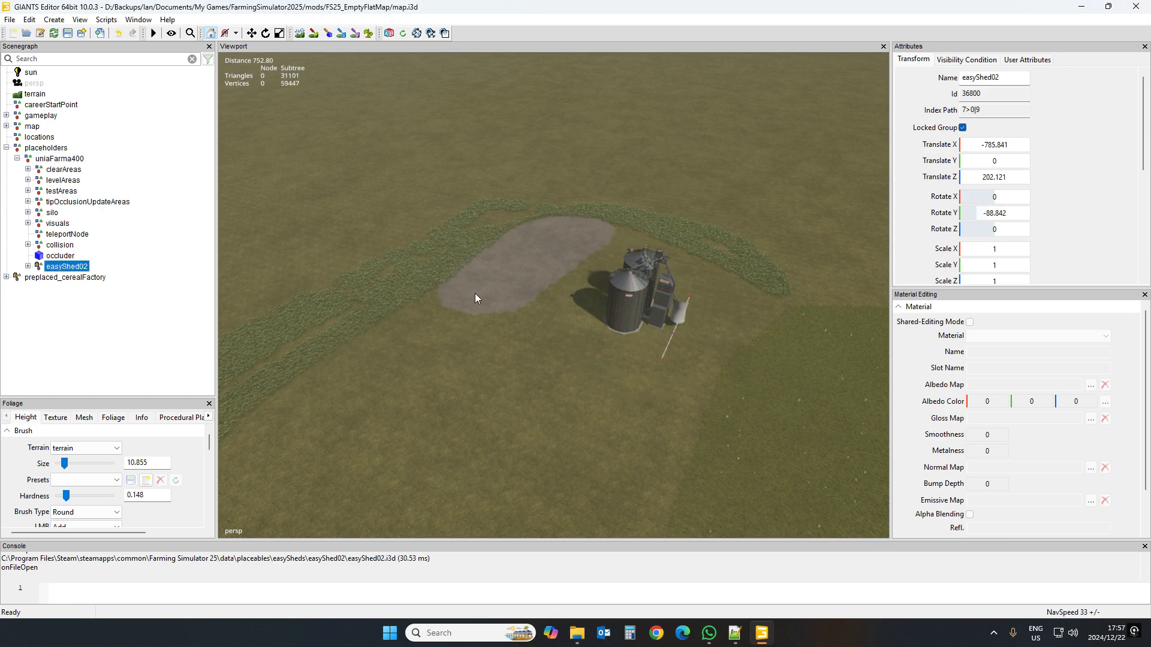
key("ctrl+b")
left_click_drag(537, 280, 567, 253)
left_click(567, 253)
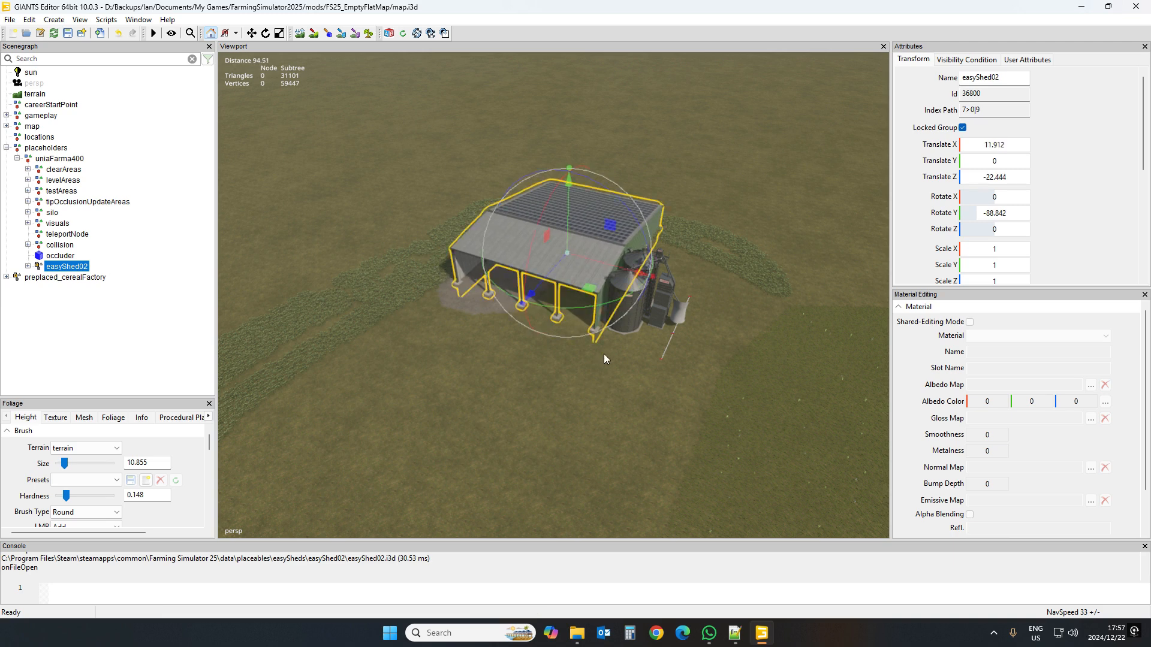
middle_click_drag(603, 354, 629, 374, "alt")
left_click_drag(629, 374, 559, 382, "alt")
scroll(569, 387, "up", 2)
scroll(568, 387, "up", 5)
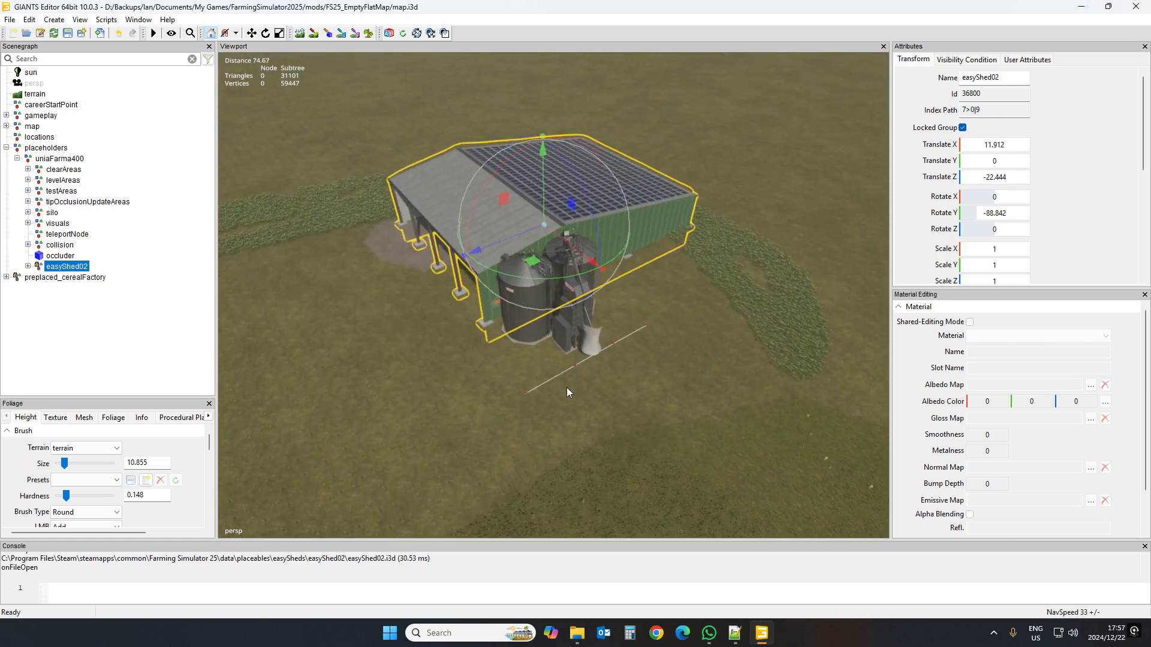
left_click_drag(560, 393, 598, 394, "alt")
scroll(598, 394, "down", 3)
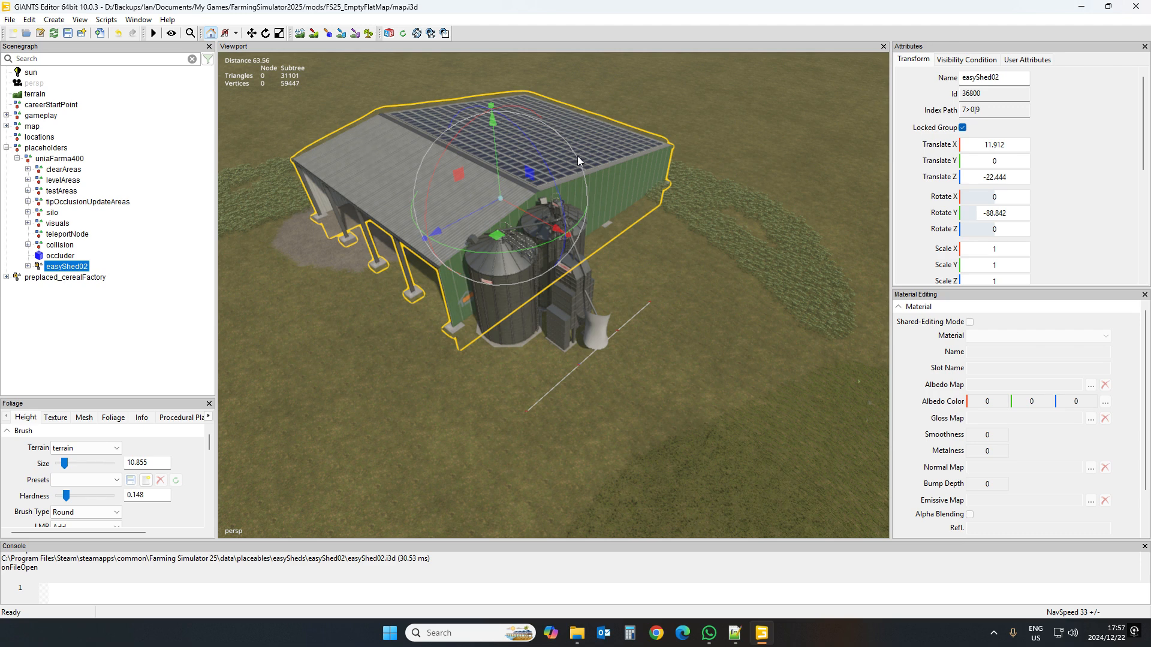
Delete the clearAreas, levelAreas, indoorAreas, testAreas and tipOcclusionUpdateAreas nodes from easyShed02
left_click(28, 266)
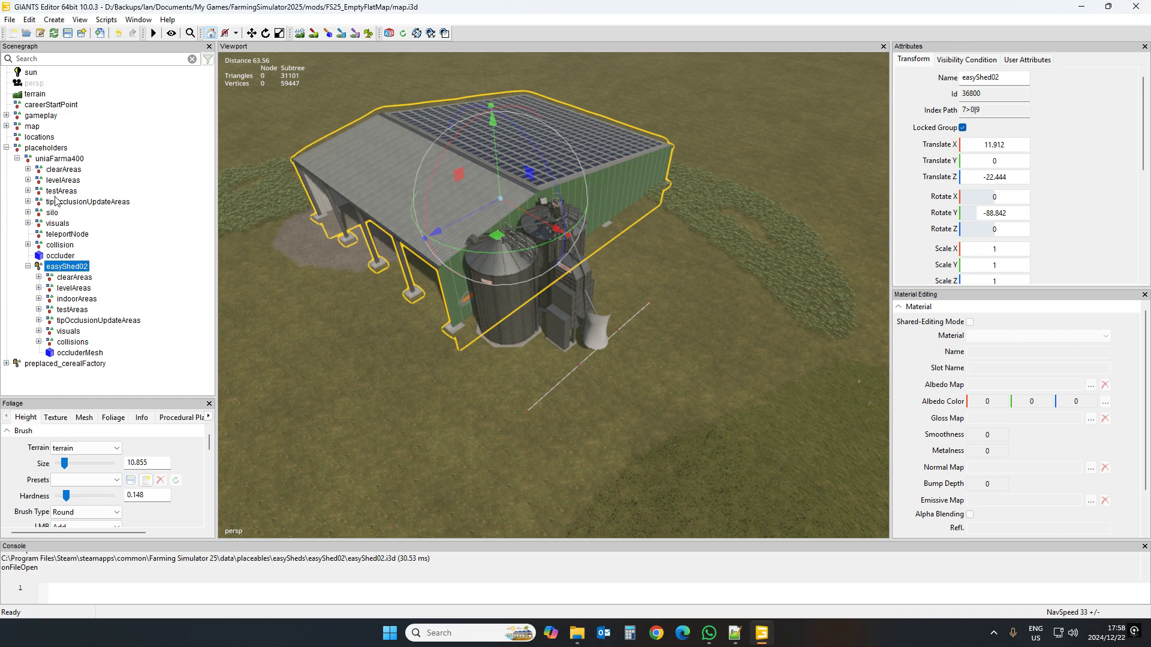
left_click(75, 277)
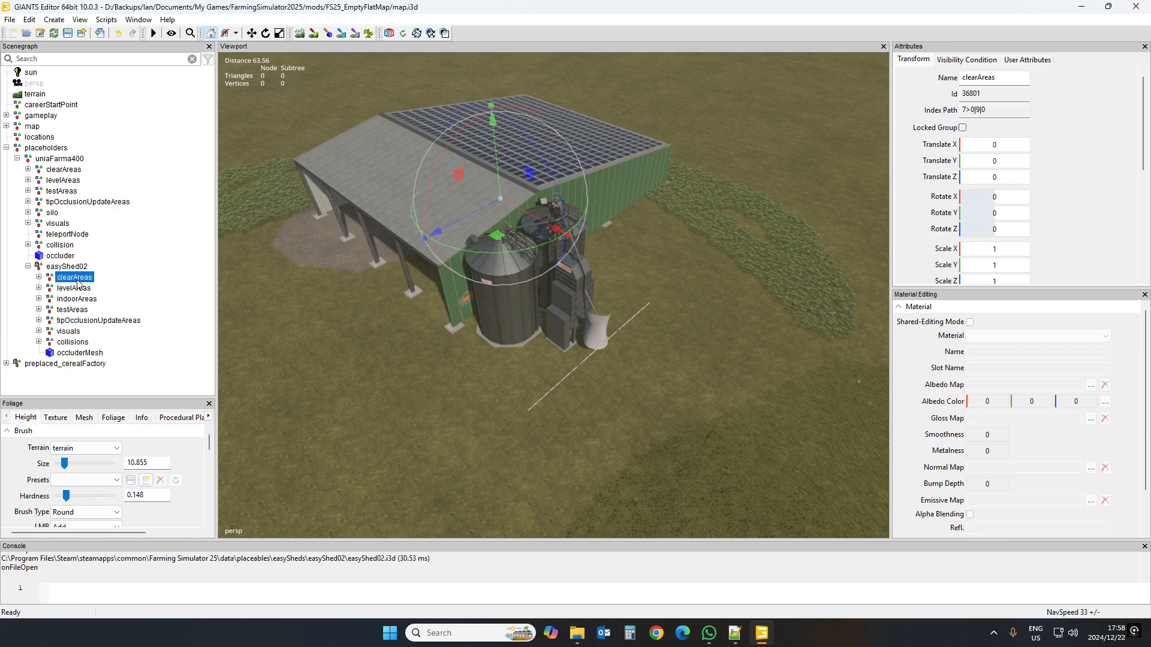
key("Delete")
left_click(78, 279)
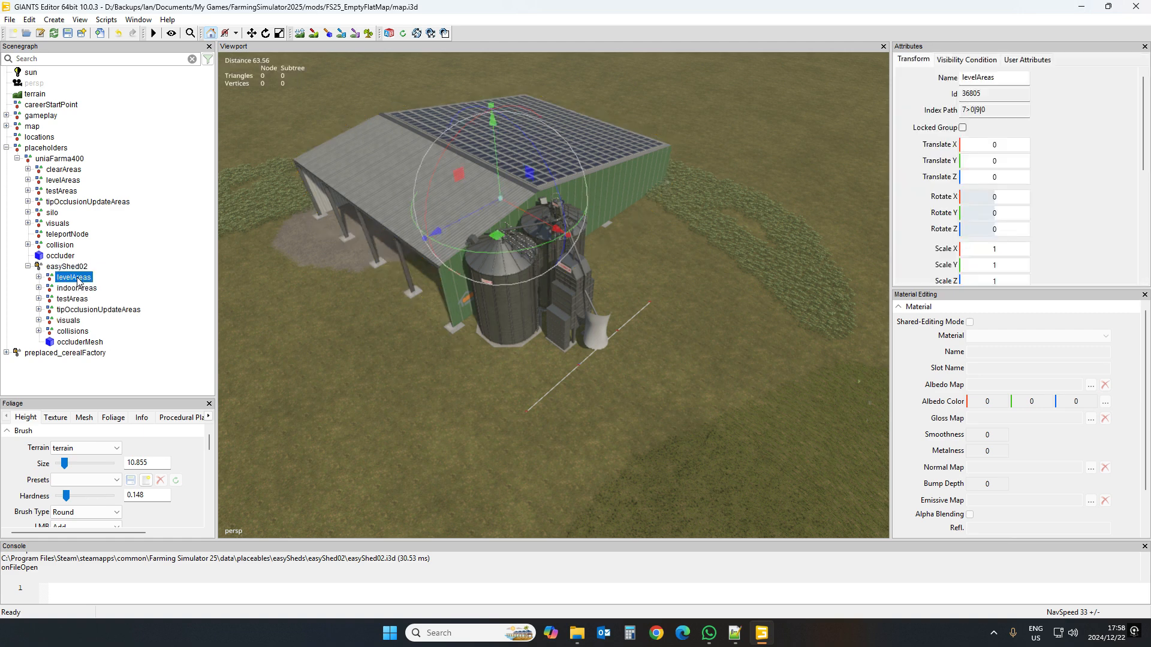
key("Delete")
left_click(80, 279)
key("Delete")
left_click(84, 281)
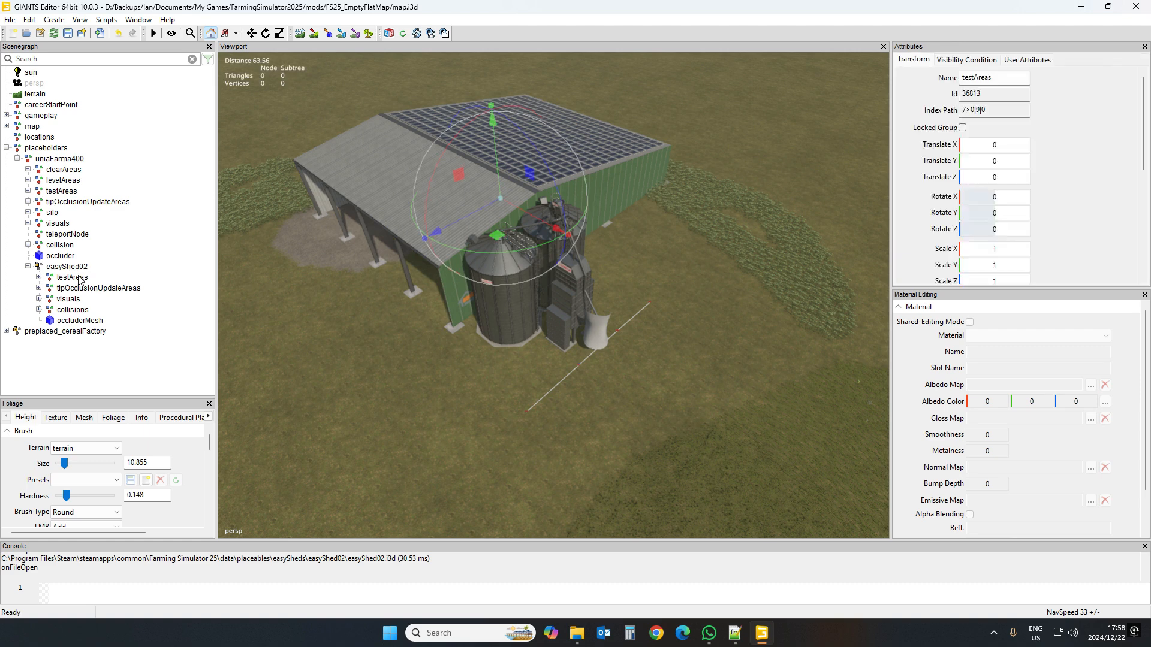
key("Delete")
left_click(83, 279)
key("Delete")
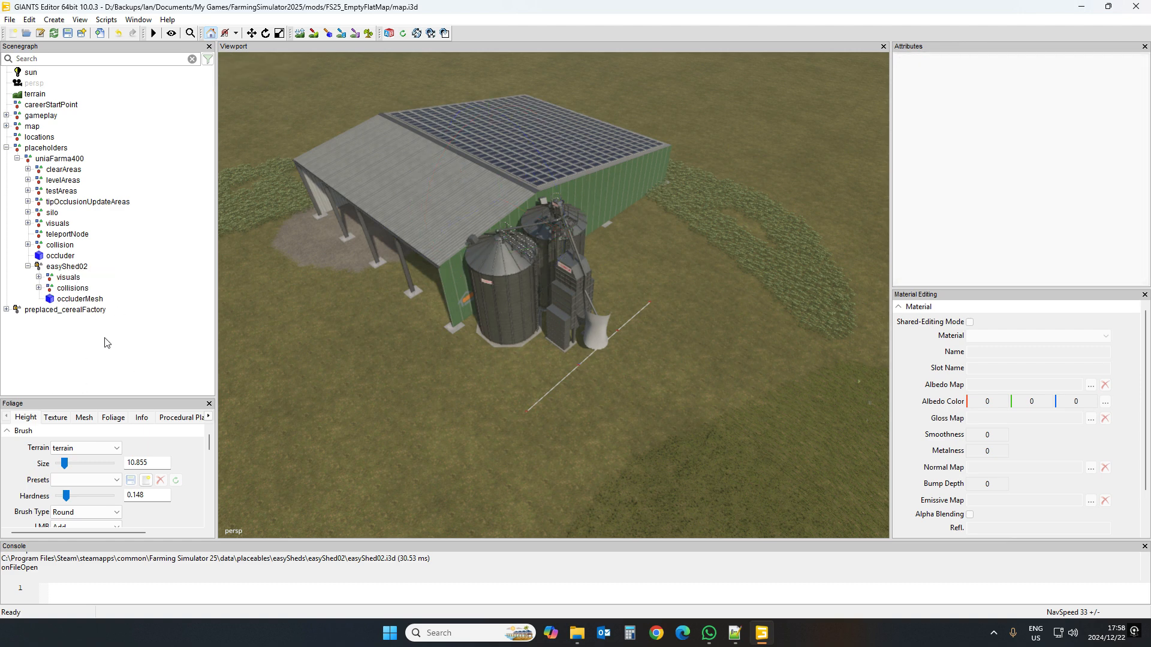
Erase the decoBushUS foliage inside easyShed02 with the foliage brush at size 61.5
left_click(65, 266)
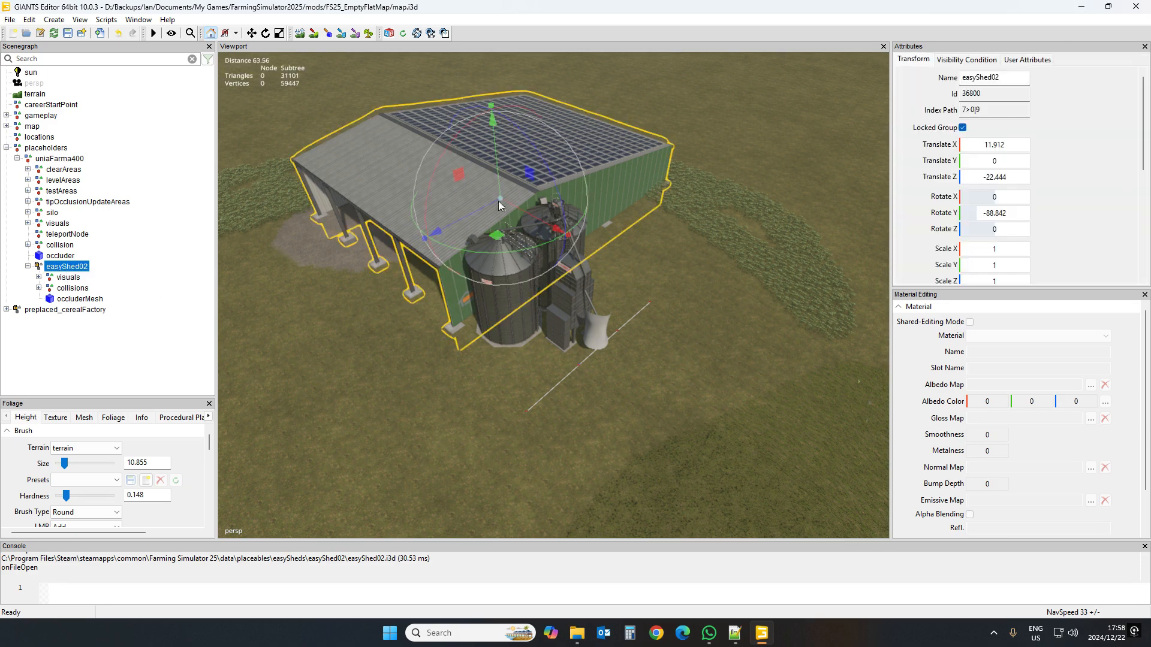
left_click_drag(554, 396, 826, 196, "alt")
scroll(441, 392, "up", 4)
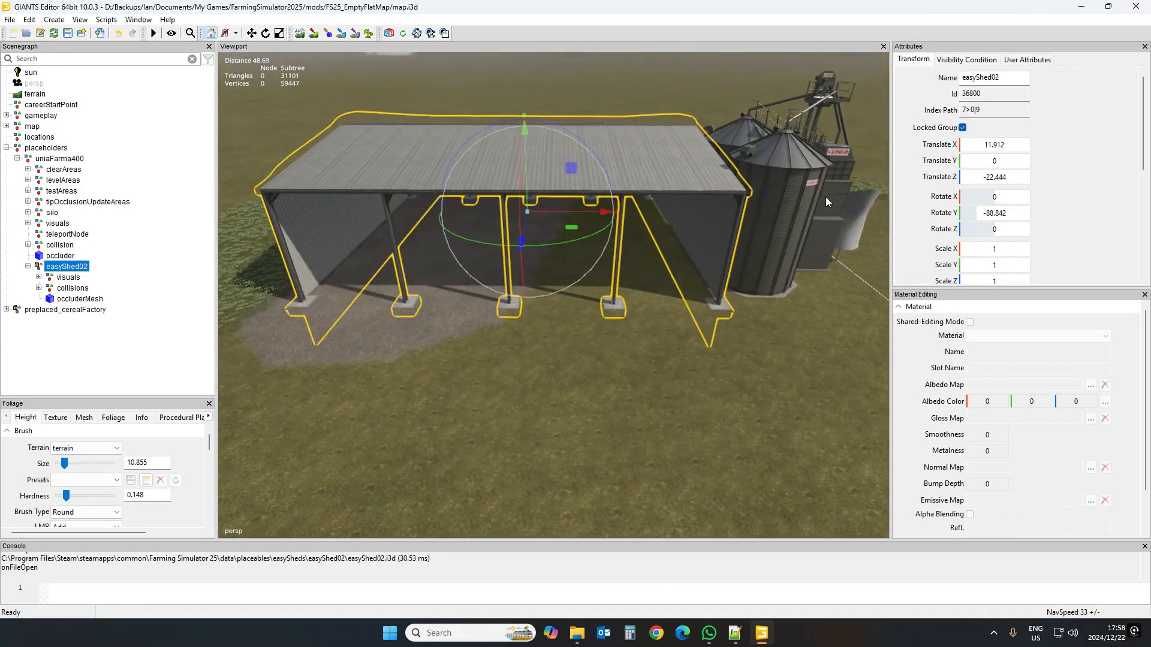
left_click_drag(750, 349, 591, 300, "alt")
left_click(149, 169)
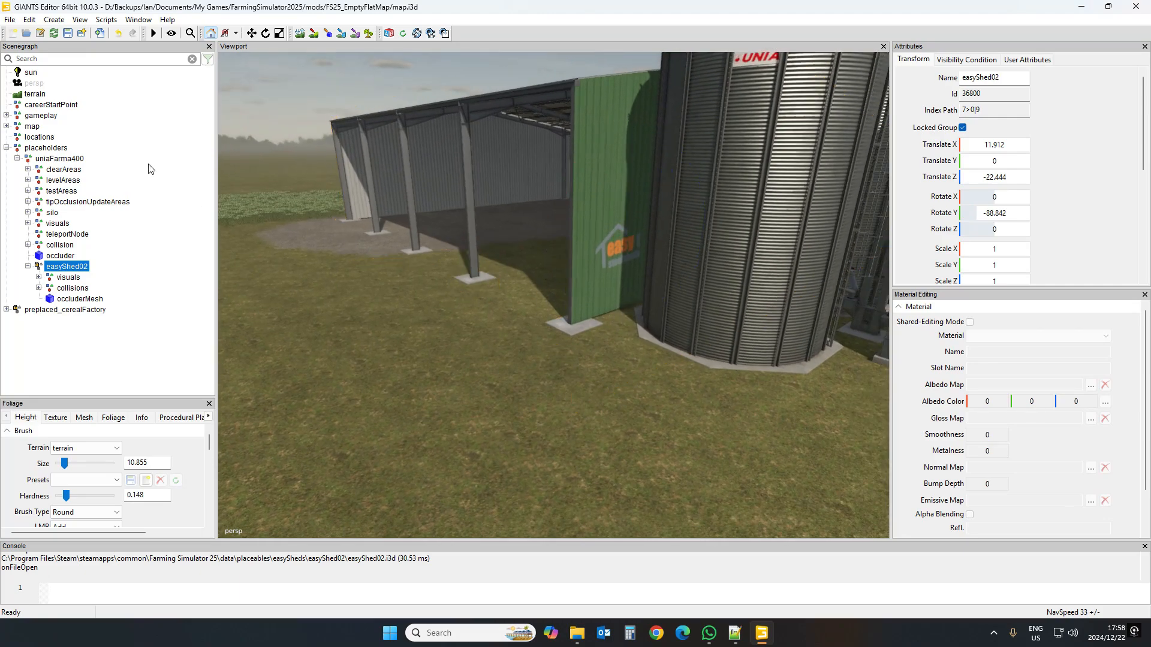
left_click_drag(314, 305, 431, 282, "alt")
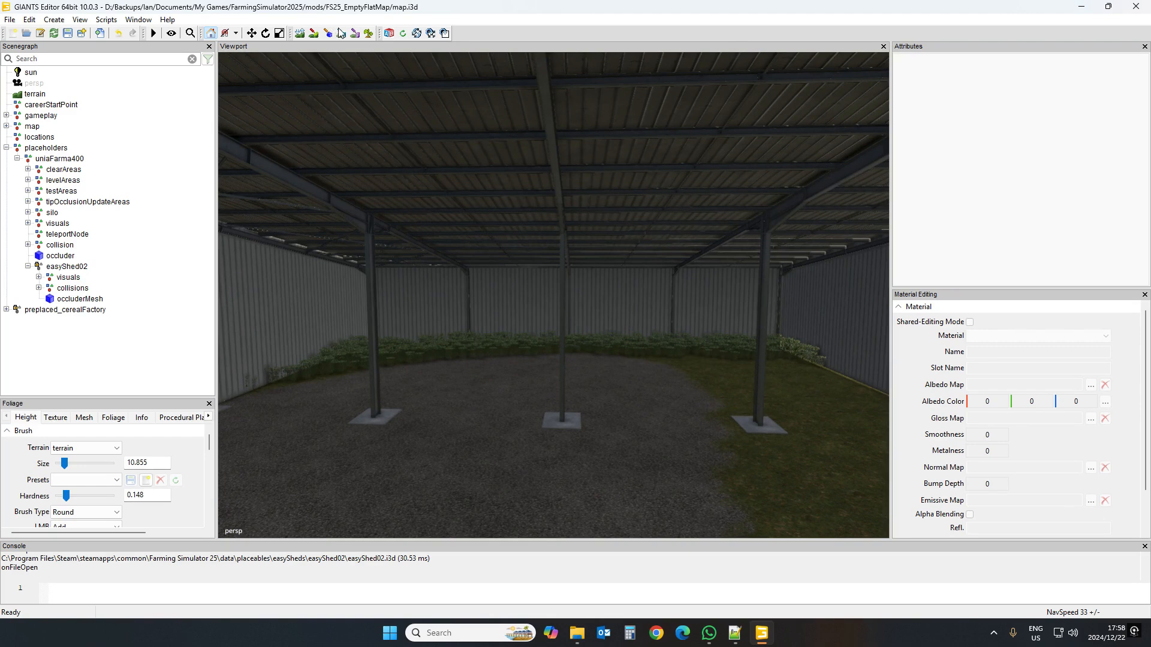
left_click(369, 33)
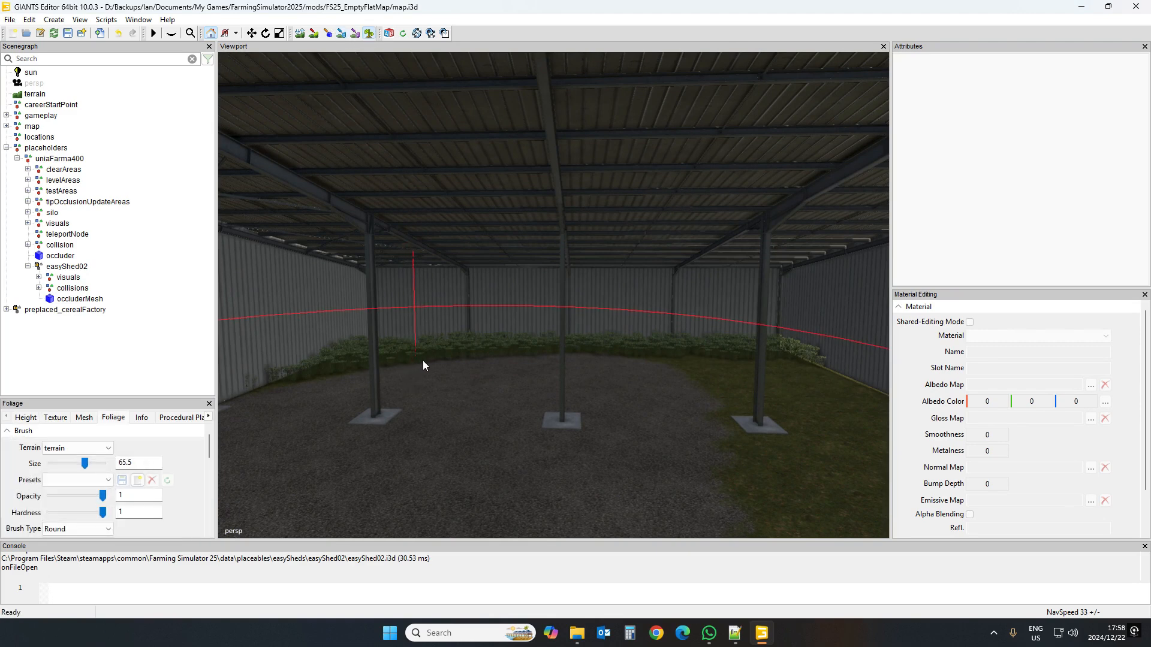
scroll(491, 307, "down", 8)
right_click(513, 326)
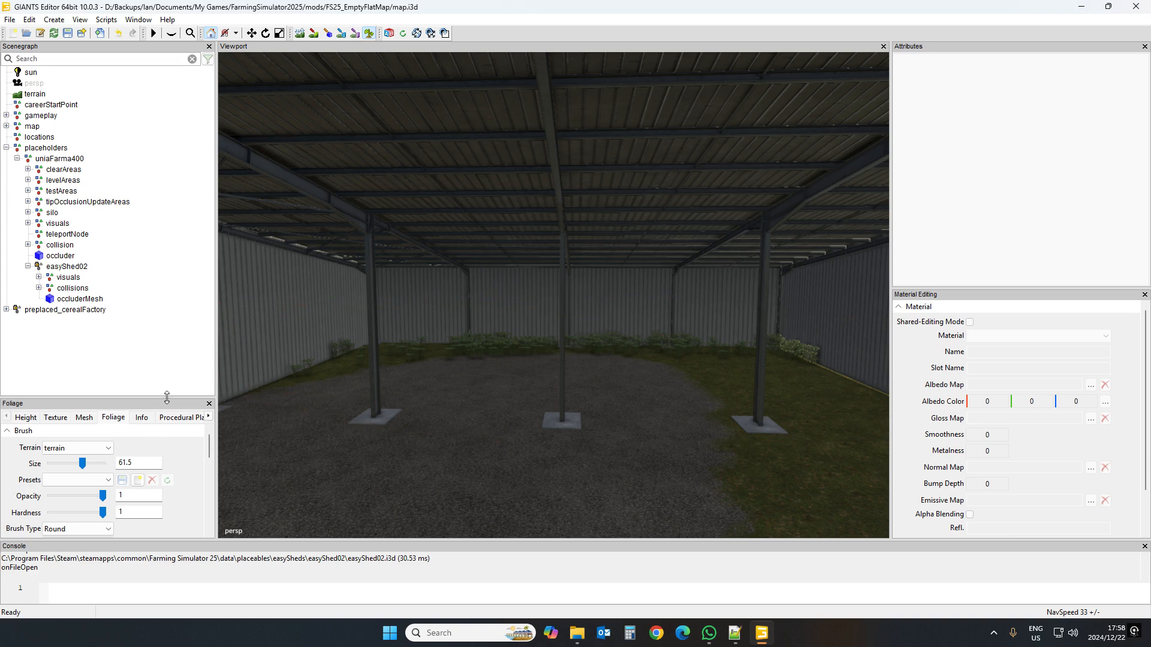
Sample the decoFoliage whiteTallWeed growing inside the shed for the foliage brush, set its size to about 10.8 and leave foliage painting
left_click_drag(167, 398, 167, 242)
left_click(104, 457)
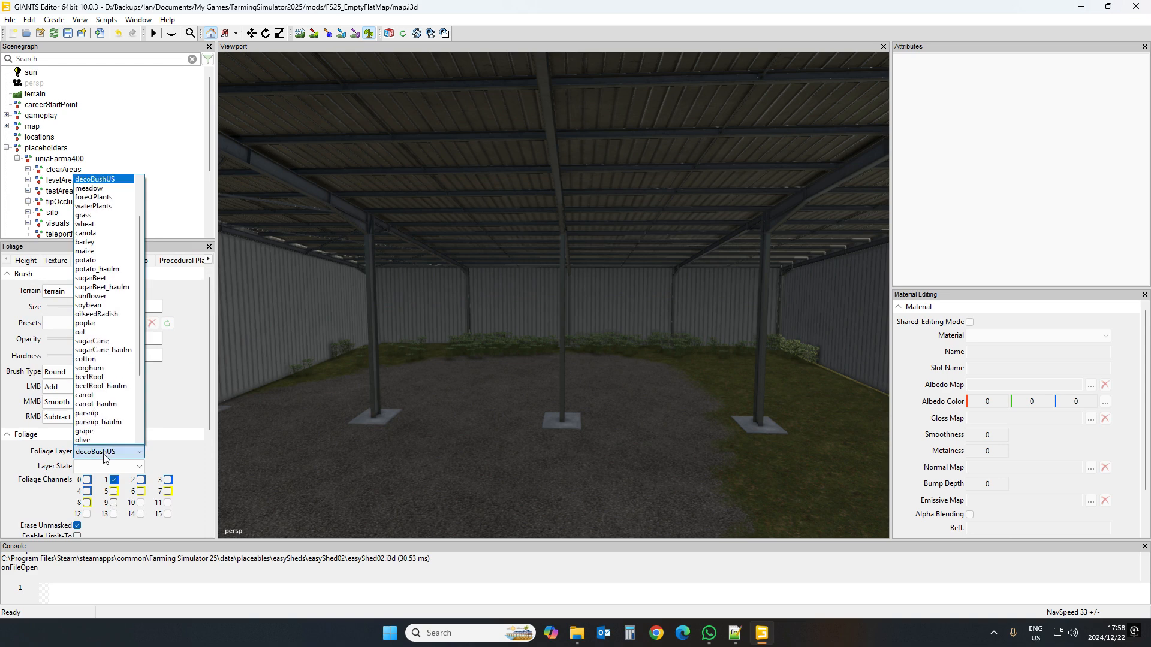
left_click(86, 233)
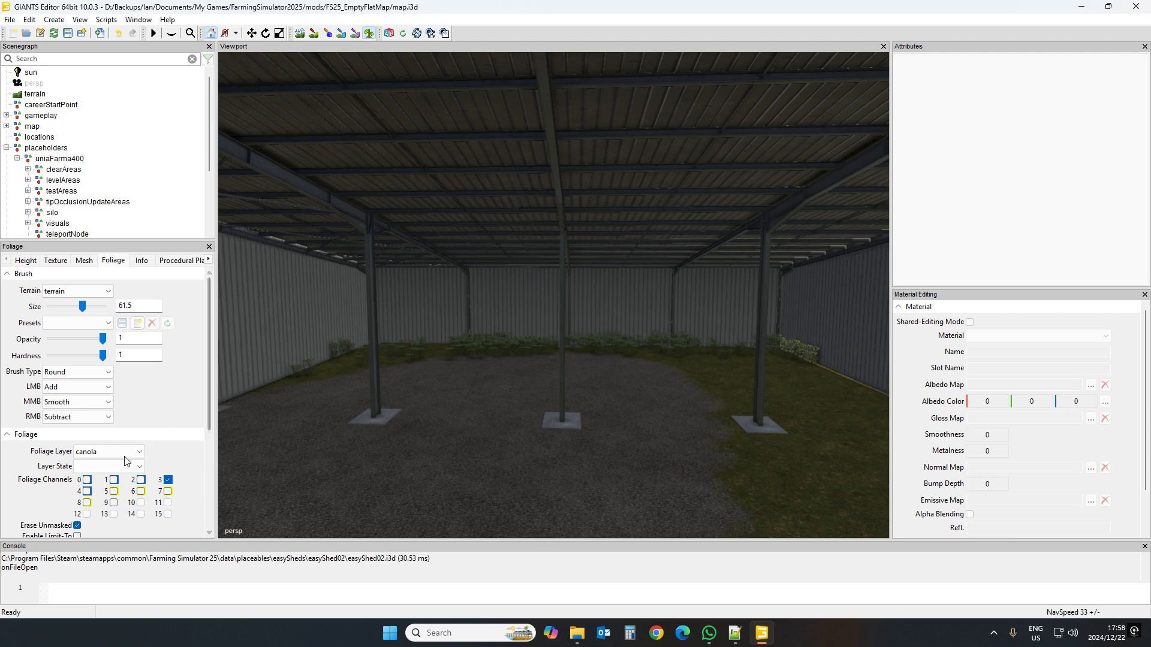
scroll(490, 378, "down", 5)
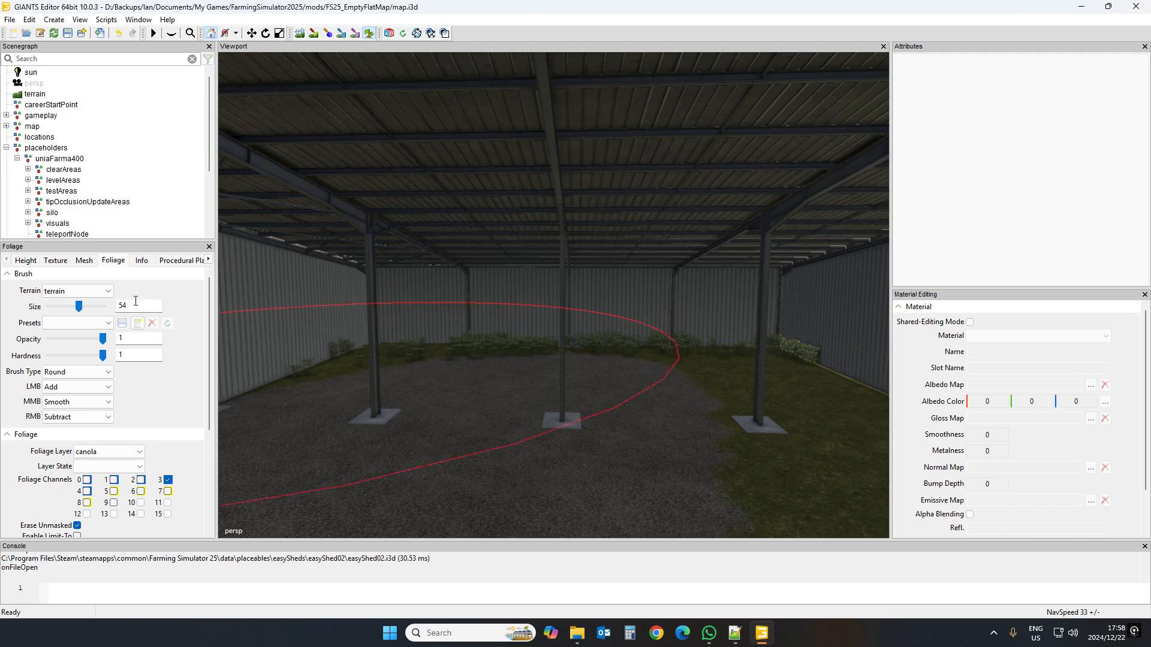
left_click_drag(77, 310, 50, 311)
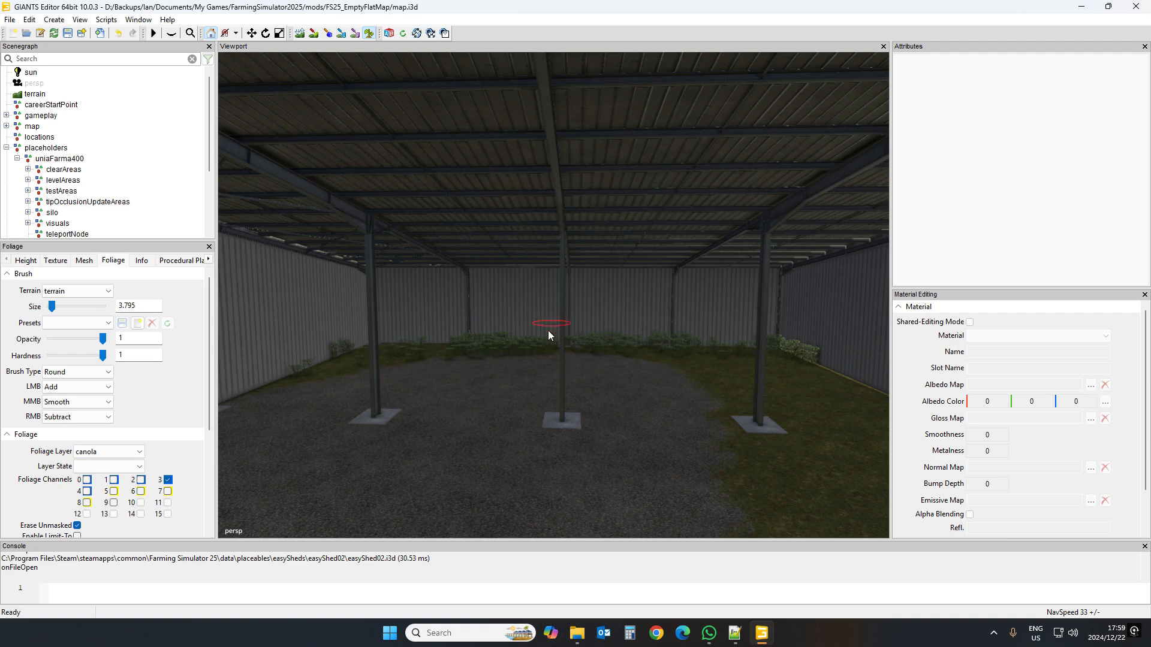
left_click(471, 351, "ctrl")
scroll(444, 394, "up", 5)
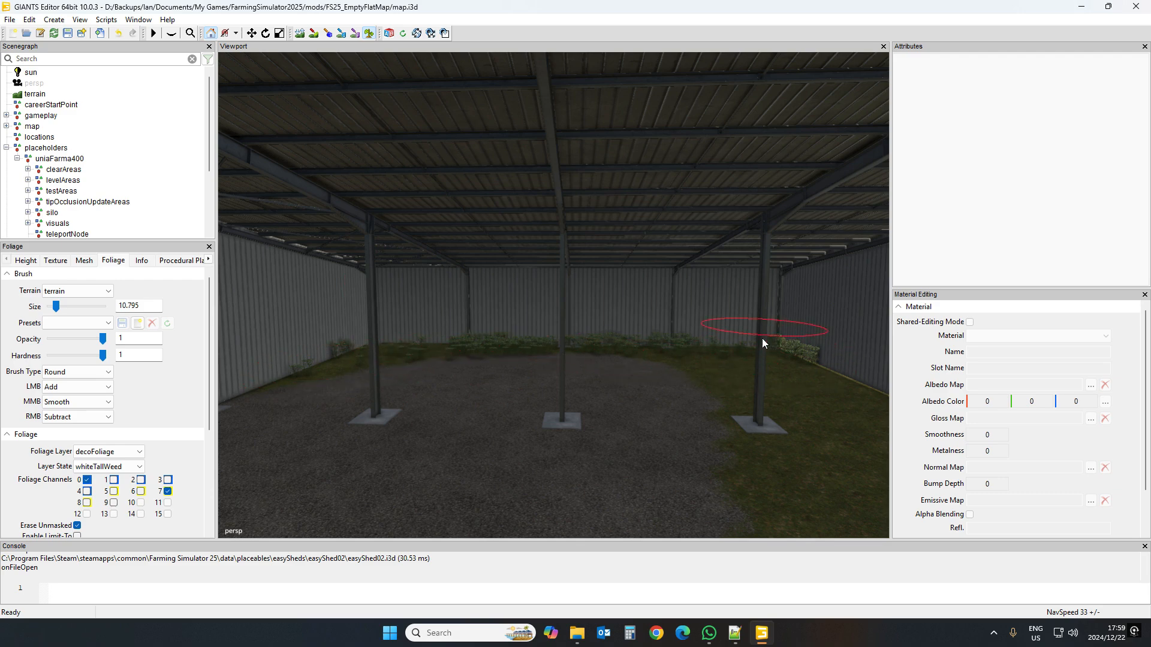
left_click(367, 35)
Move easyShed02 off the gravel area to about X -35.1, Z -21.5 within its group
left_click_drag(549, 304, 915, 423, "alt")
scroll(587, 431, "down", 6)
left_click_drag(603, 440, 743, 456, "alt")
scroll(743, 456, "up", 4)
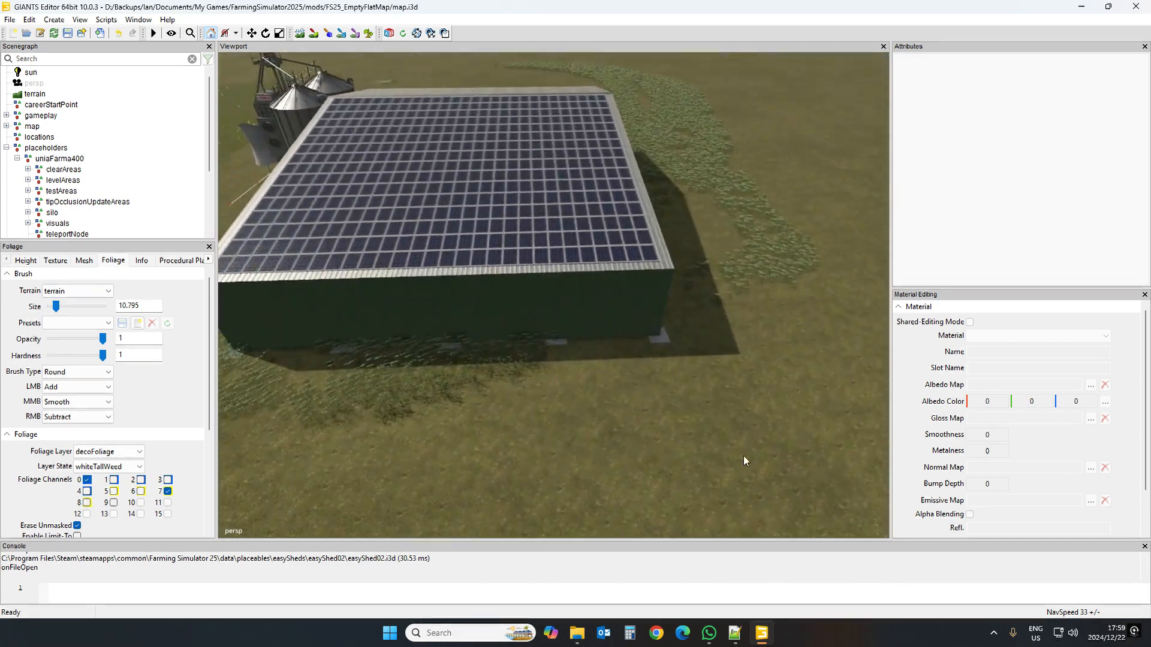
left_click_drag(576, 360, 430, 338, "alt")
scroll(523, 354, "down", 3)
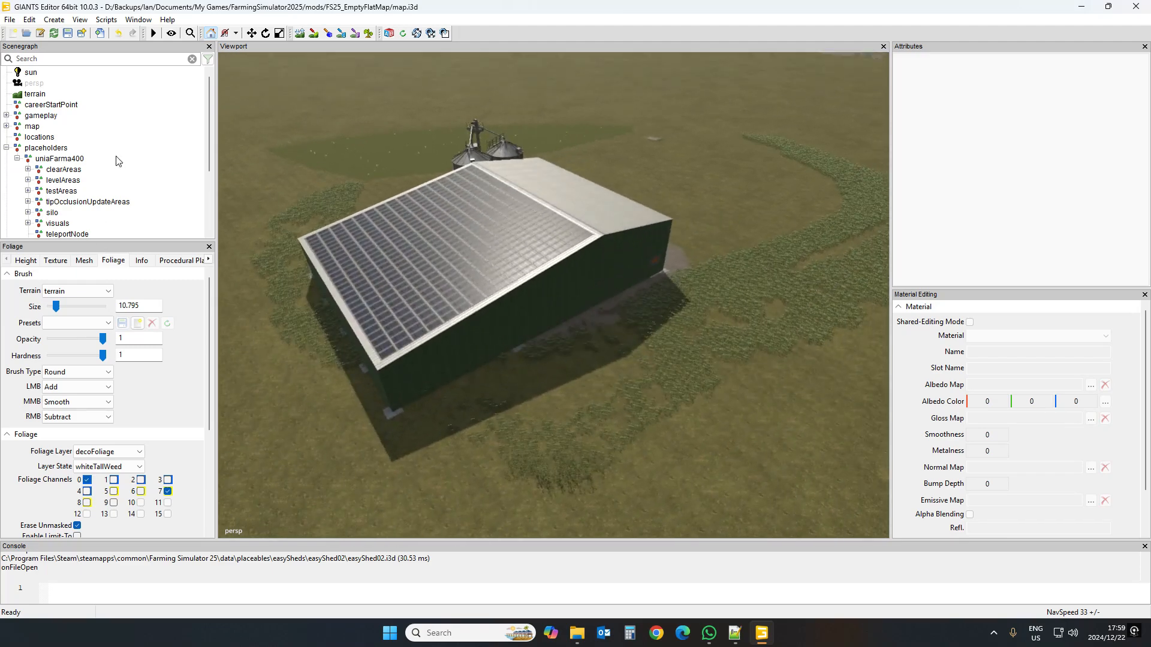
scroll(118, 161, "down", 2)
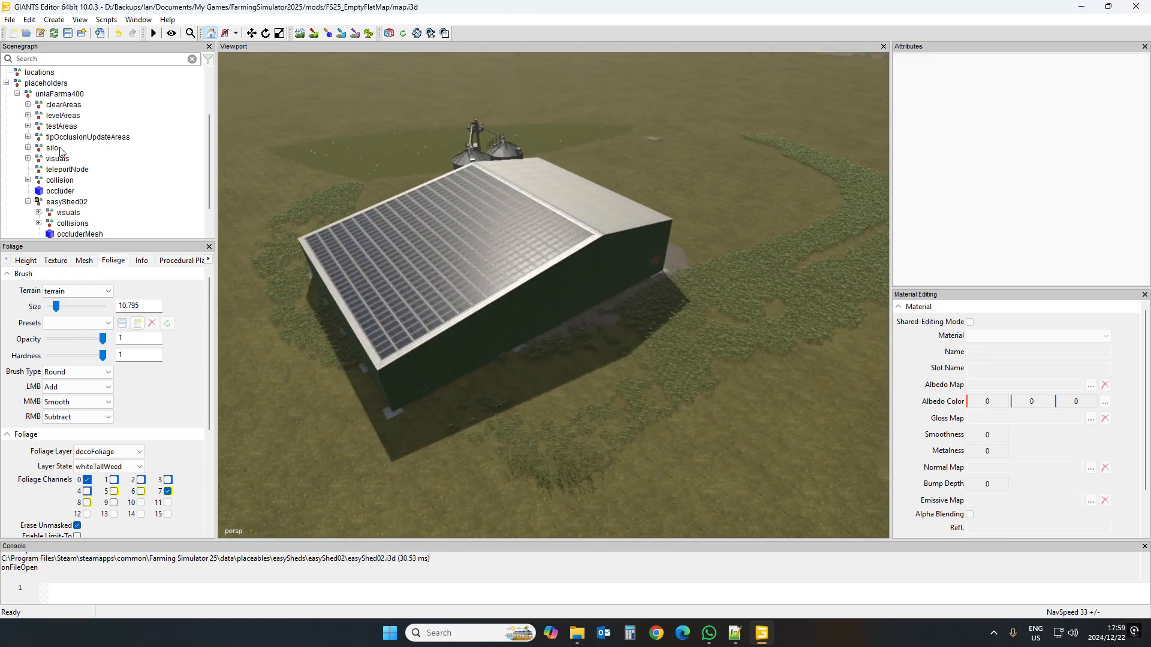
scroll(77, 159, "down", 1)
left_click(65, 171)
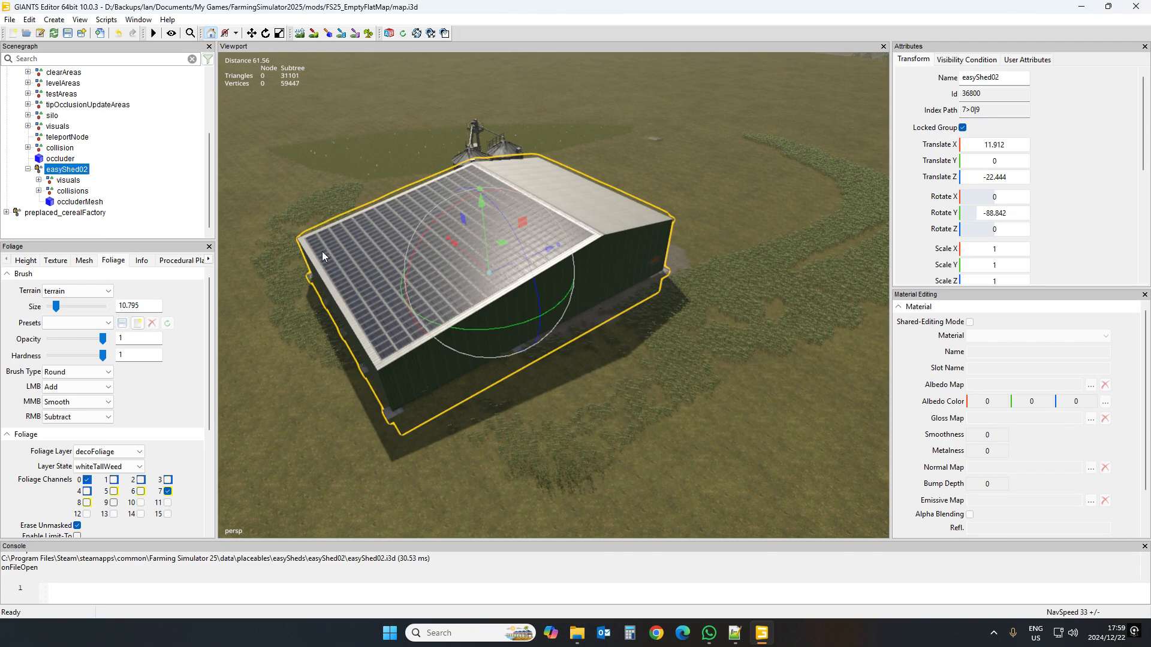
left_click_drag(516, 266, 794, 161)
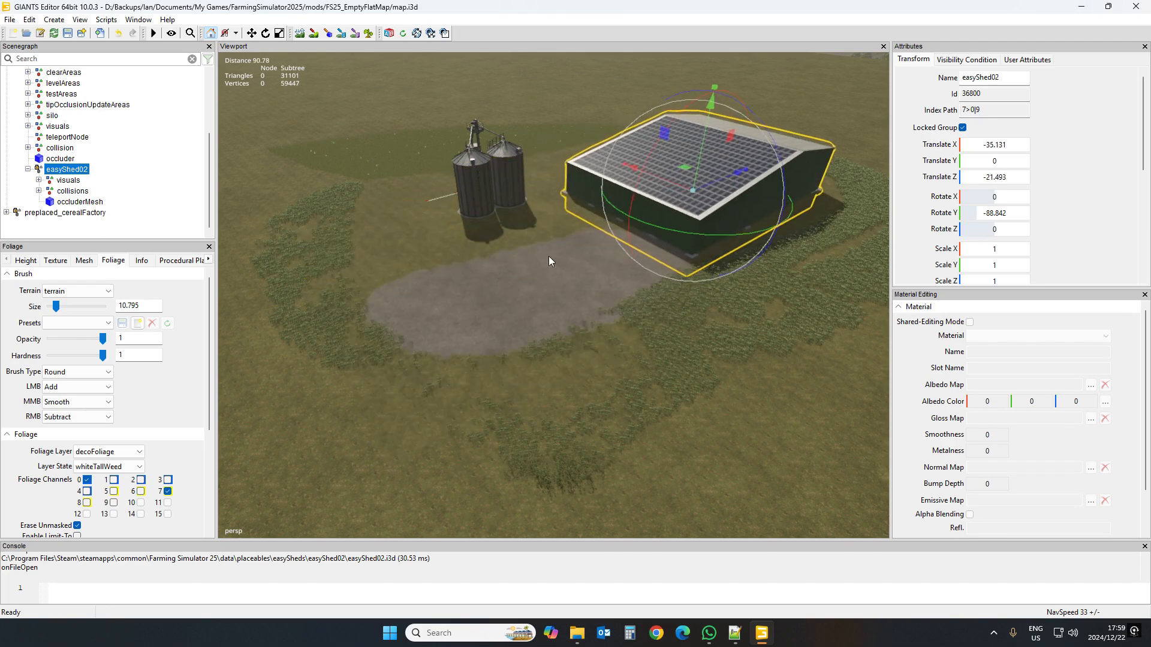
Set the foliage brush size to about 12.3 and sample the weeds growing beside the gravel area
left_click(368, 35)
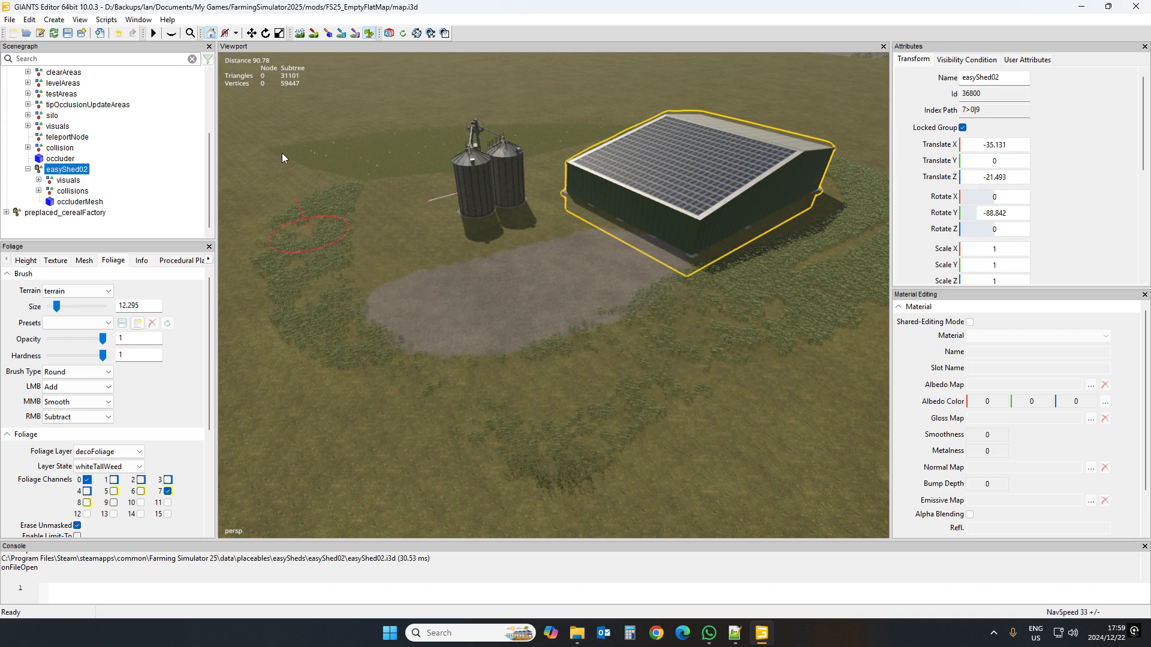
left_click(369, 34)
scroll(554, 240, "up", 4)
mouse_move(554, 240)
left_mouse_down("alt")
mouse_move(438, 257)
mouse_move(498, 236)
left_mouse_up("alt")
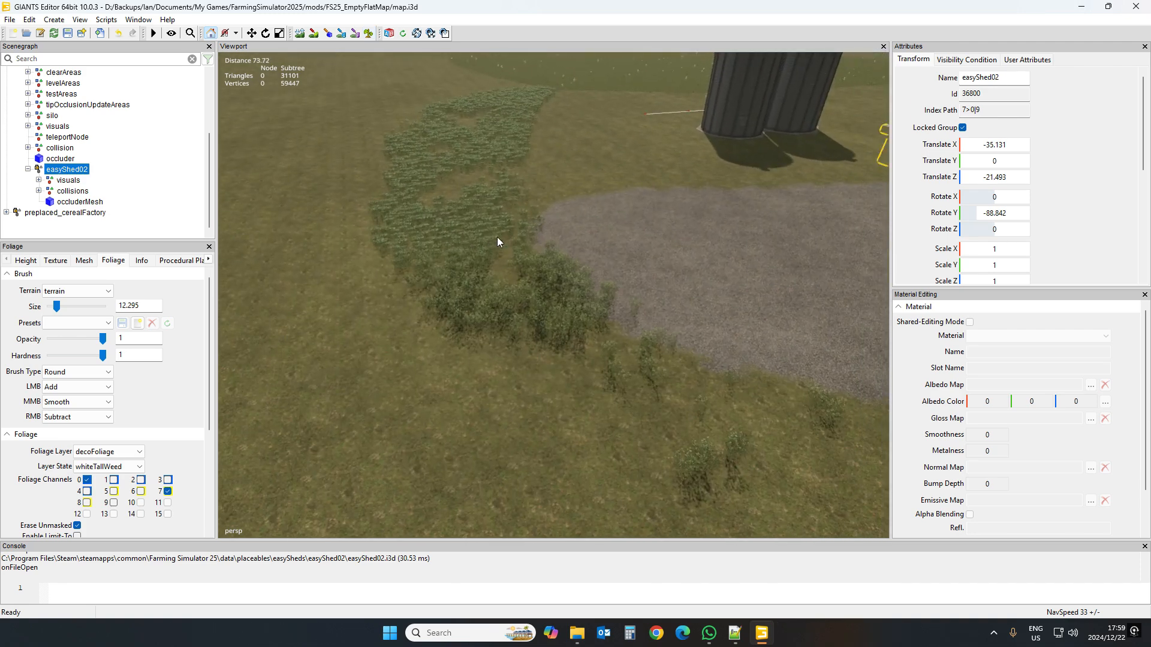
left_click(369, 35)
left_click(549, 315, "ctrl")
left_click(448, 298, "ctrl")
left_click(563, 328, "ctrl")
left_click(562, 328, "ctrl")
left_click(559, 327, "ctrl")
left_click(553, 306, "ctrl")
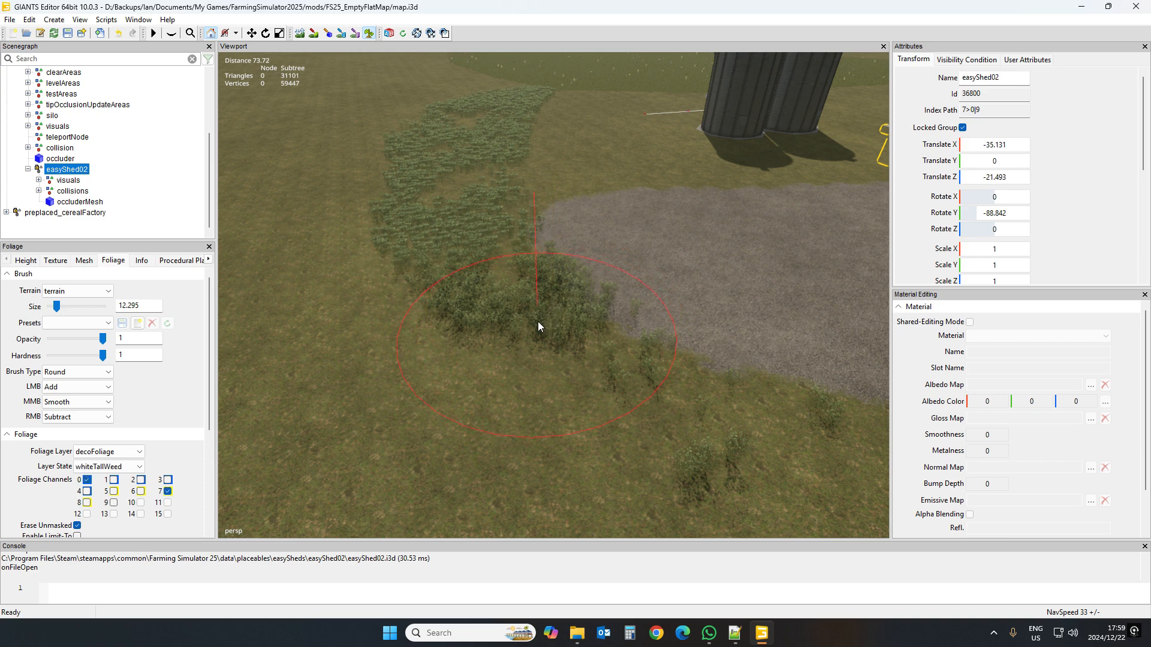
Clear the layer state of the decoFoliage brush and leave foliage painting
left_click(128, 467)
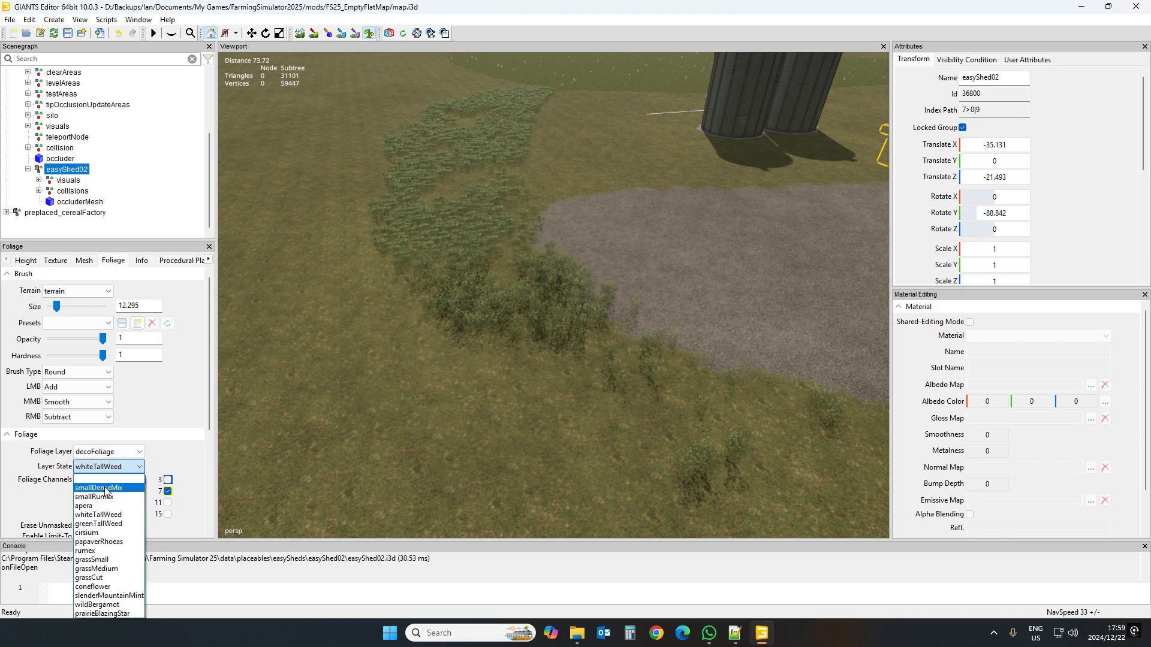
left_click(97, 480)
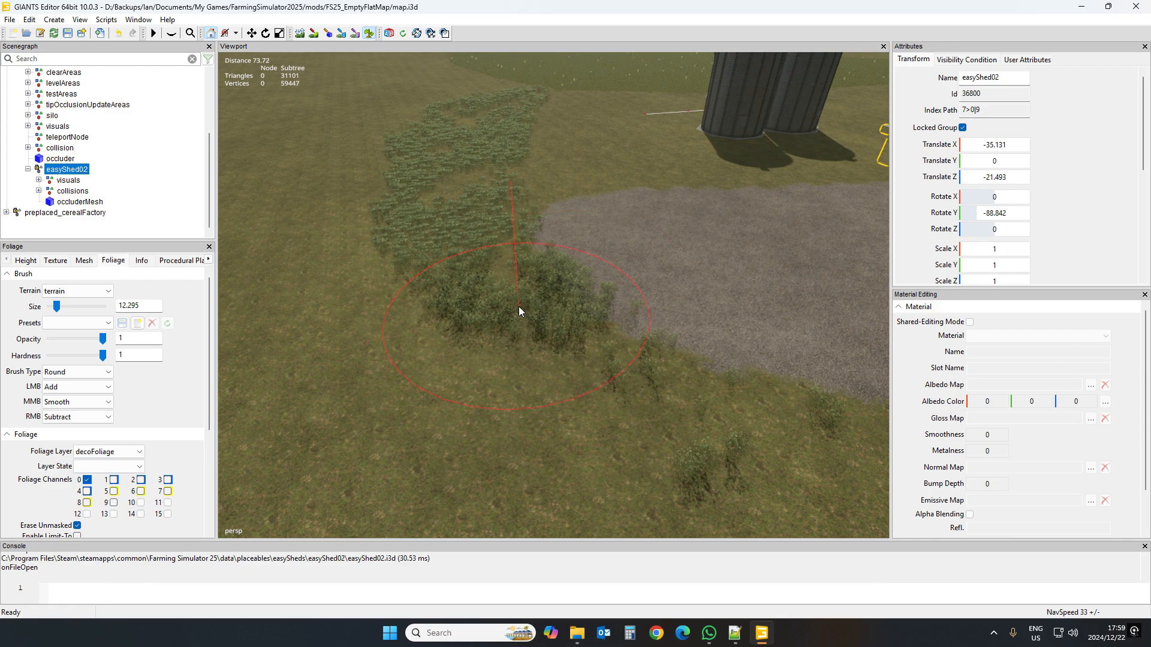
left_click(368, 34)
Move easyShed02 behind the silos to about X -8.8, Z -22.0 within its group
mouse_move(460, 259)
left_mouse_down("alt")
mouse_move(584, 234)
mouse_move(651, 265)
mouse_move(580, 186)
mouse_move(616, 246)
mouse_move(504, 288)
mouse_move(578, 270)
left_mouse_up("alt")
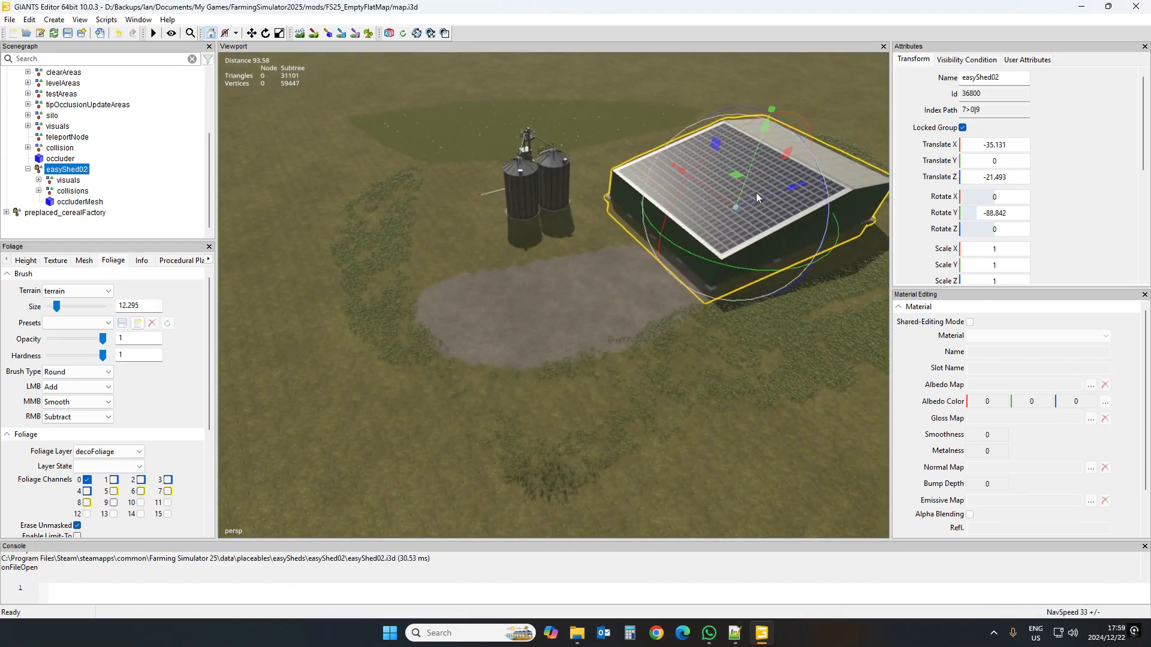
left_click_drag(757, 198, 316, 281)
scroll(601, 264, "up", 8)
scroll(603, 293, "down", 8)
scroll(393, 349, "down", 4)
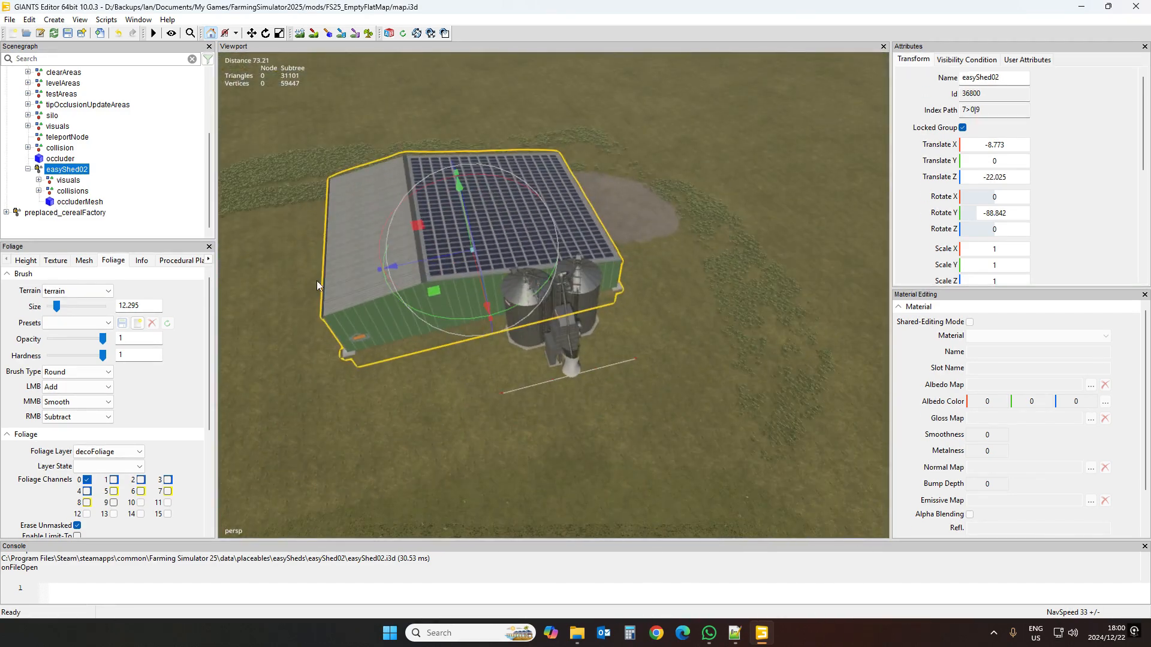
scroll(51, 124, "up", 2)
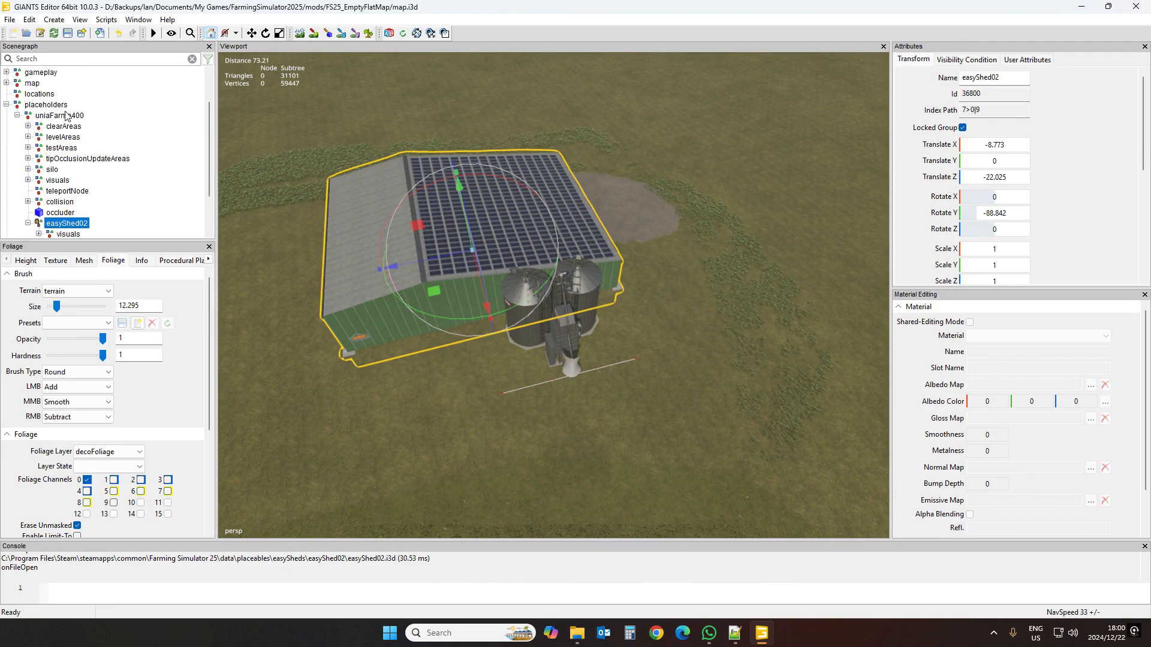
Move the whole uniaFarma400 group, shed included, to about X -795.9, Z 248.2
left_click(60, 115)
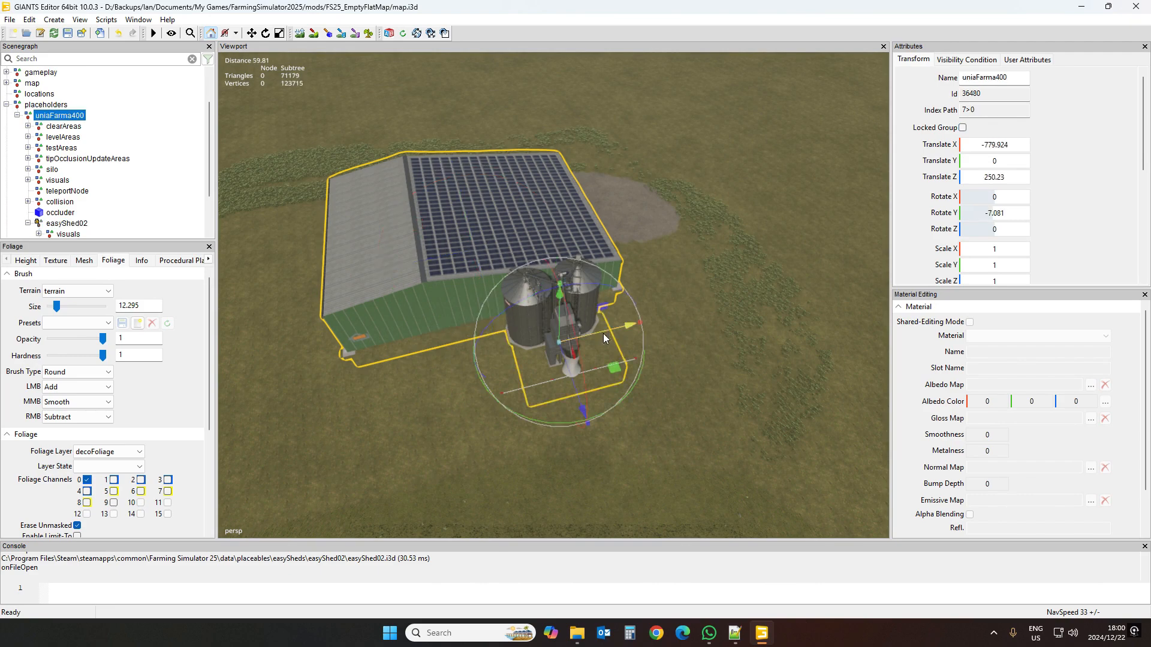
left_click_drag(602, 333, 476, 350, "alt")
left_click_drag(672, 324, 658, 337, "alt")
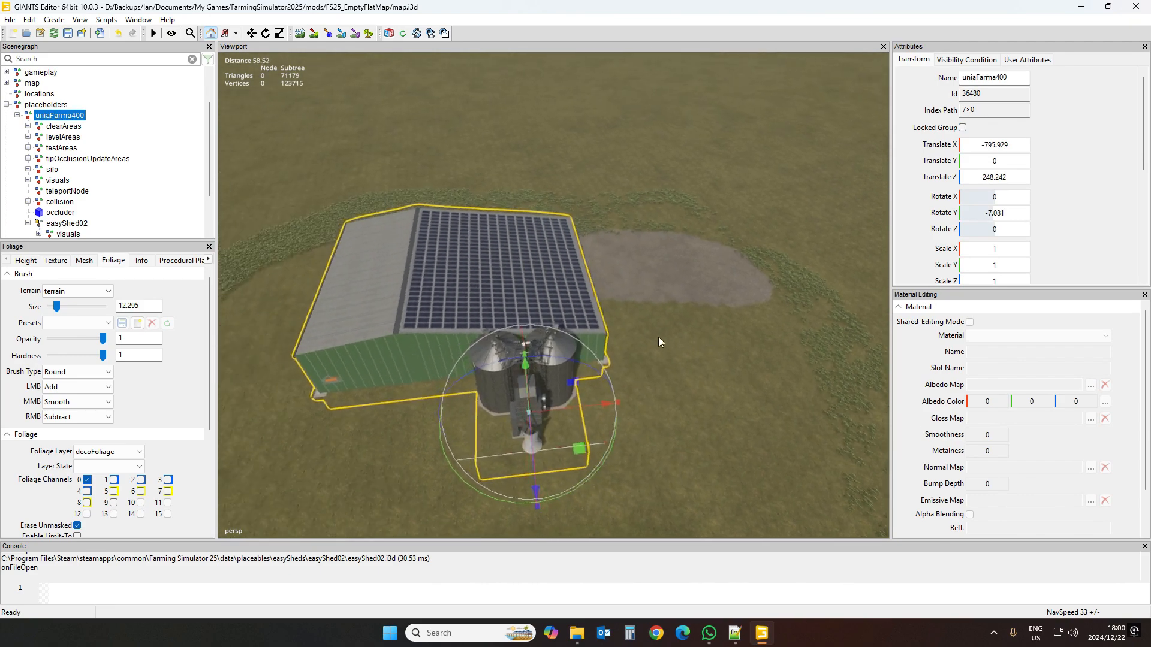
middle_click_drag(658, 337, 677, 360, "alt")
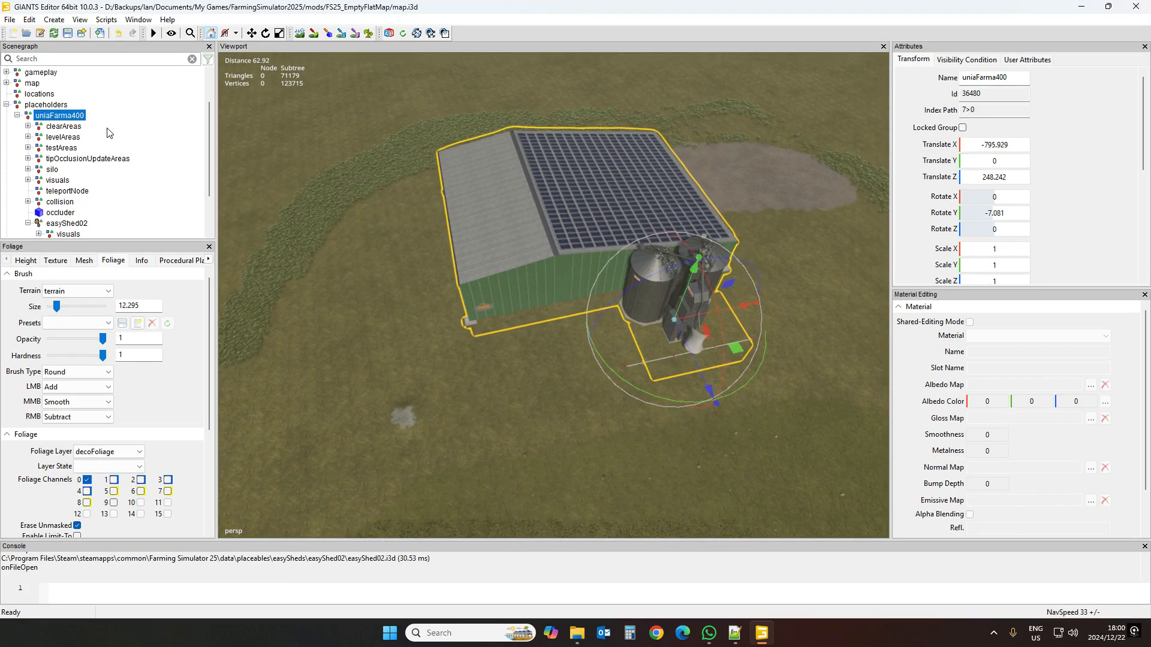
Shift easyShed02 within its group to about X 12.7, Z -22.5, so its open front lines up with the silos
scroll(61, 200, "down", 2)
left_click(70, 169)
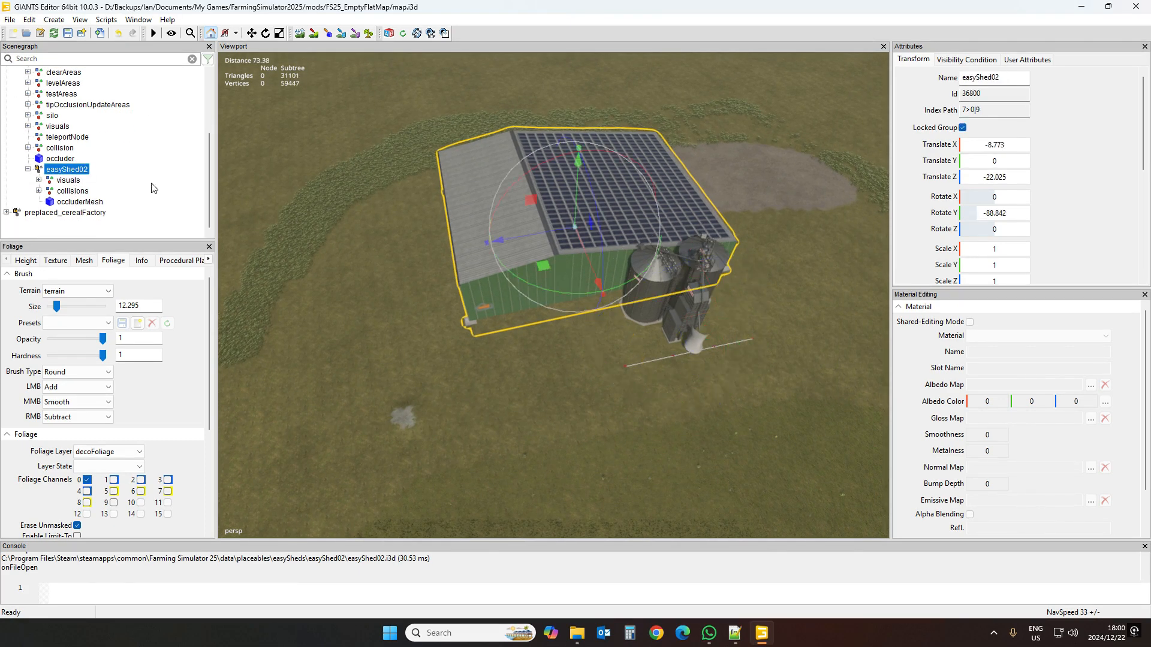
left_click_drag(560, 232, 675, 228)
left_click_drag(600, 293, 649, 286, "alt")
scroll(649, 286, "up", 3)
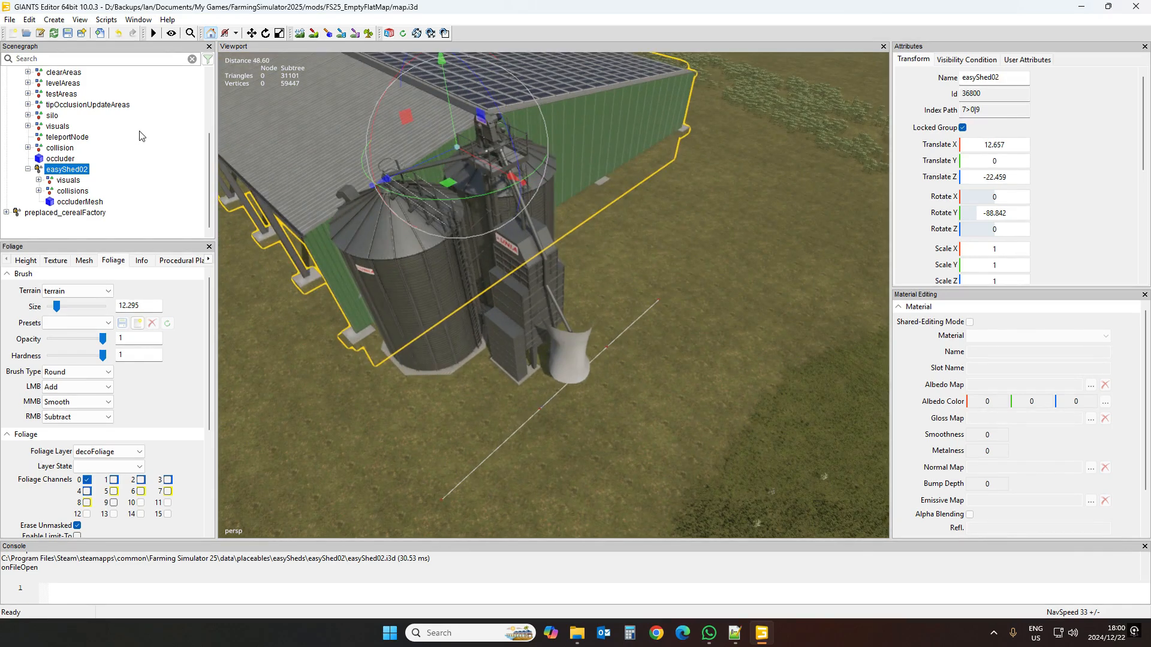
Examine the silo's unloadingStation node and its grainGutterLinkNode child
scroll(84, 161, "up", 2)
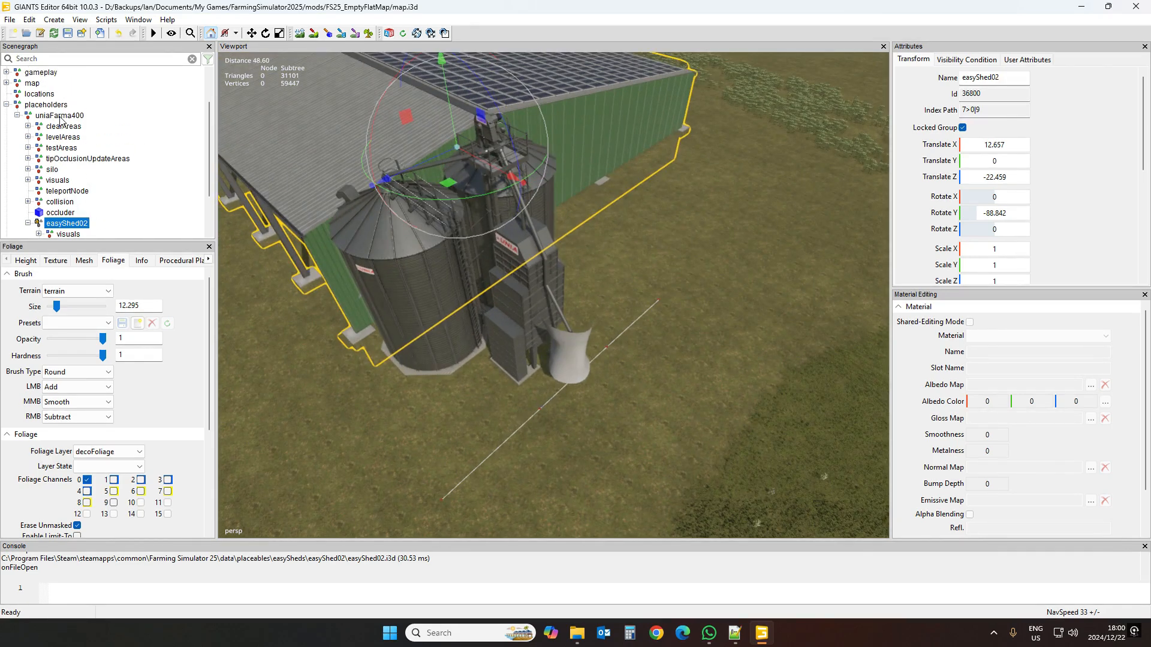
scroll(60, 131, "down", 1)
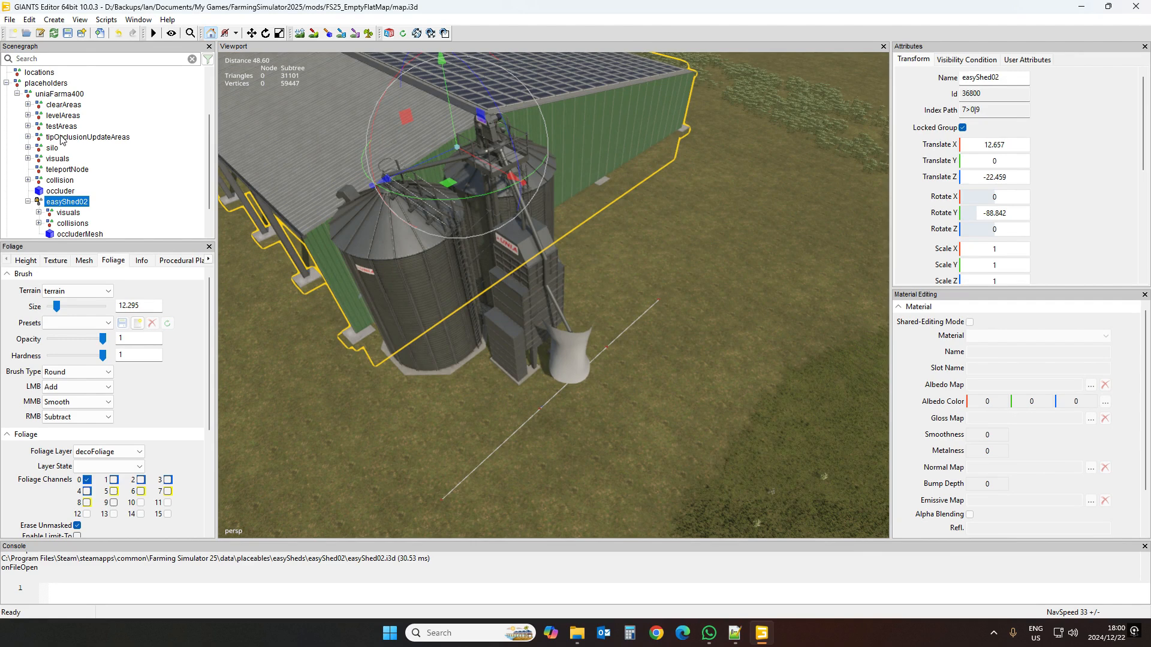
left_click(28, 148)
scroll(98, 137, "down", 1)
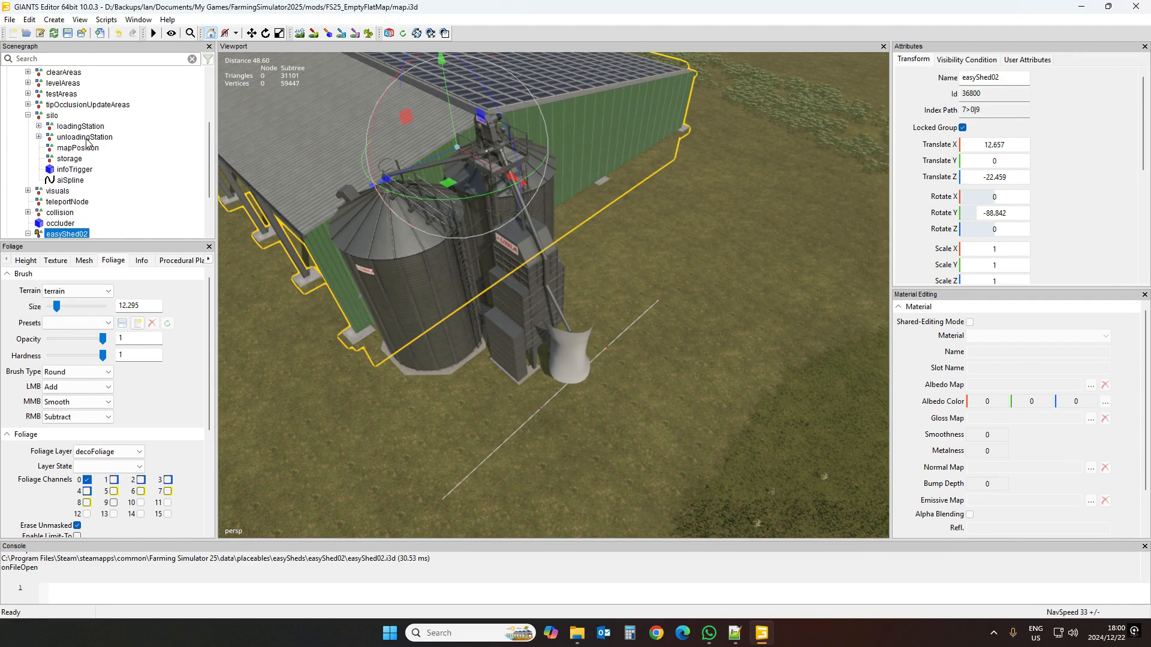
left_click(86, 137)
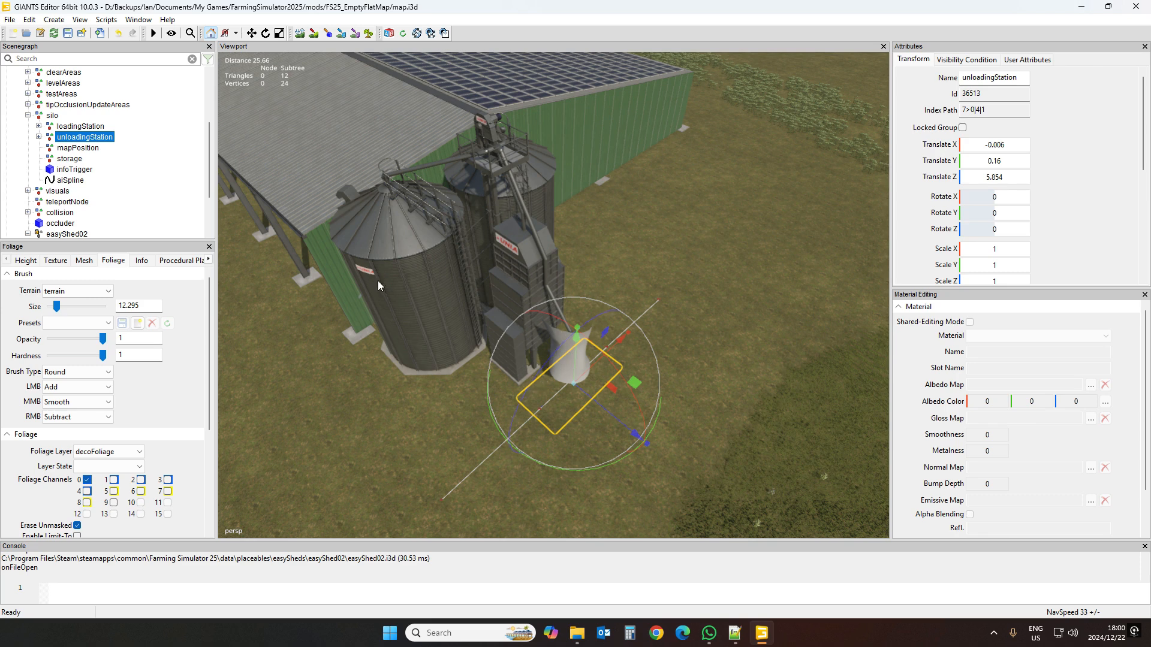
left_click(38, 136)
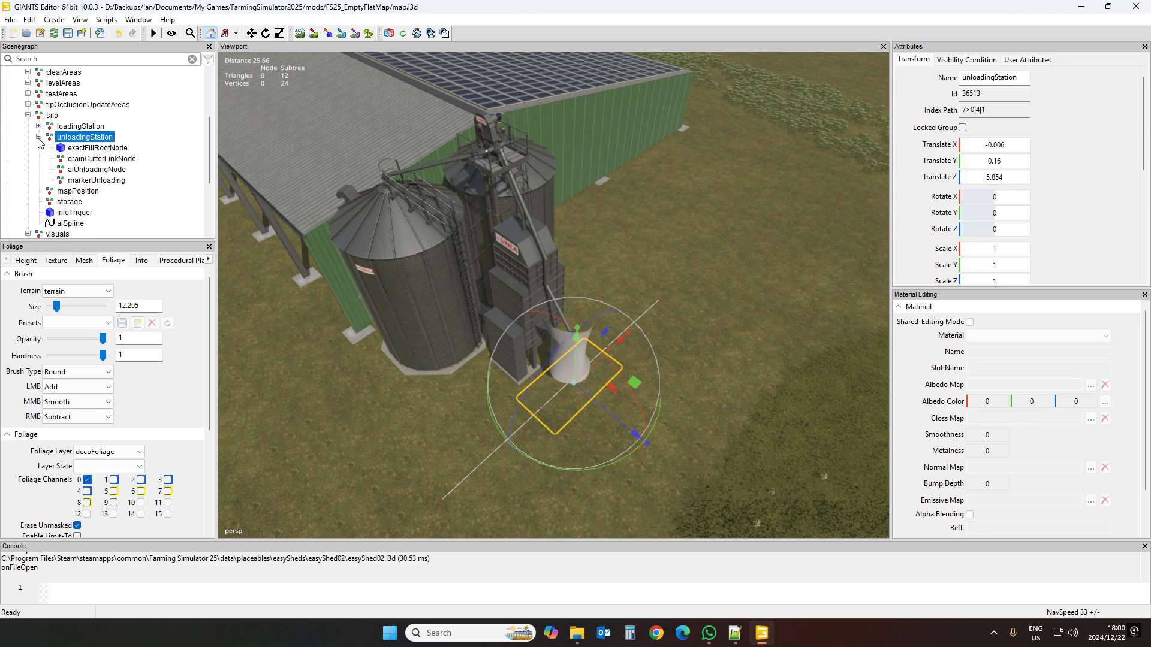
left_click(106, 162)
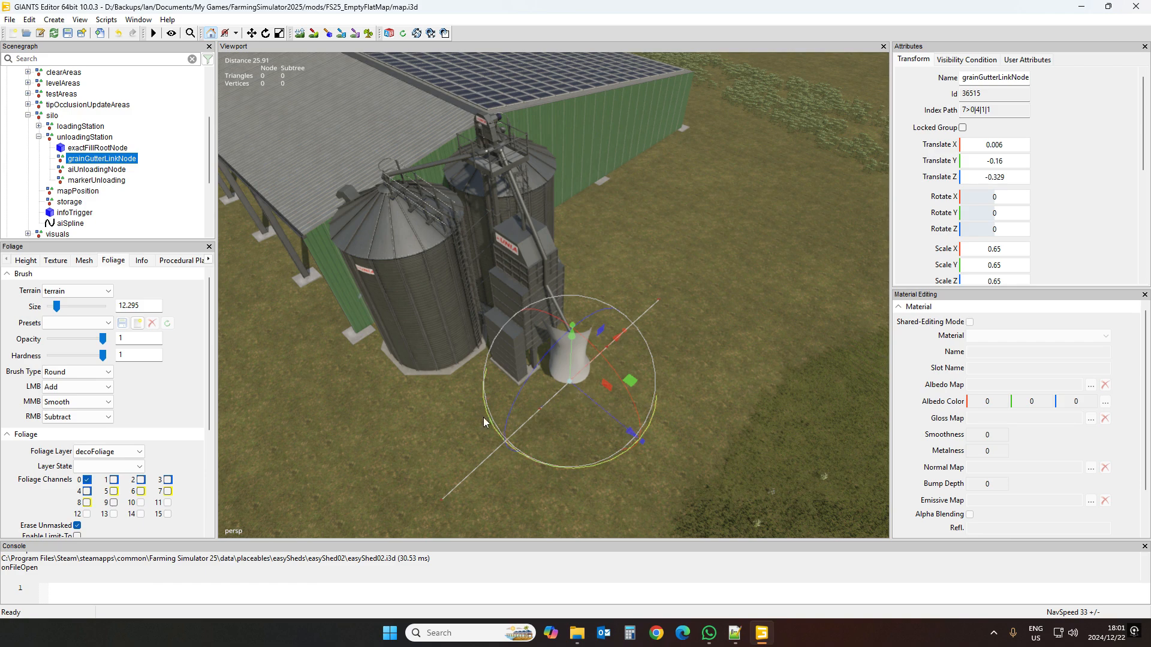
left_click_drag(424, 401, 383, 397, "alt")
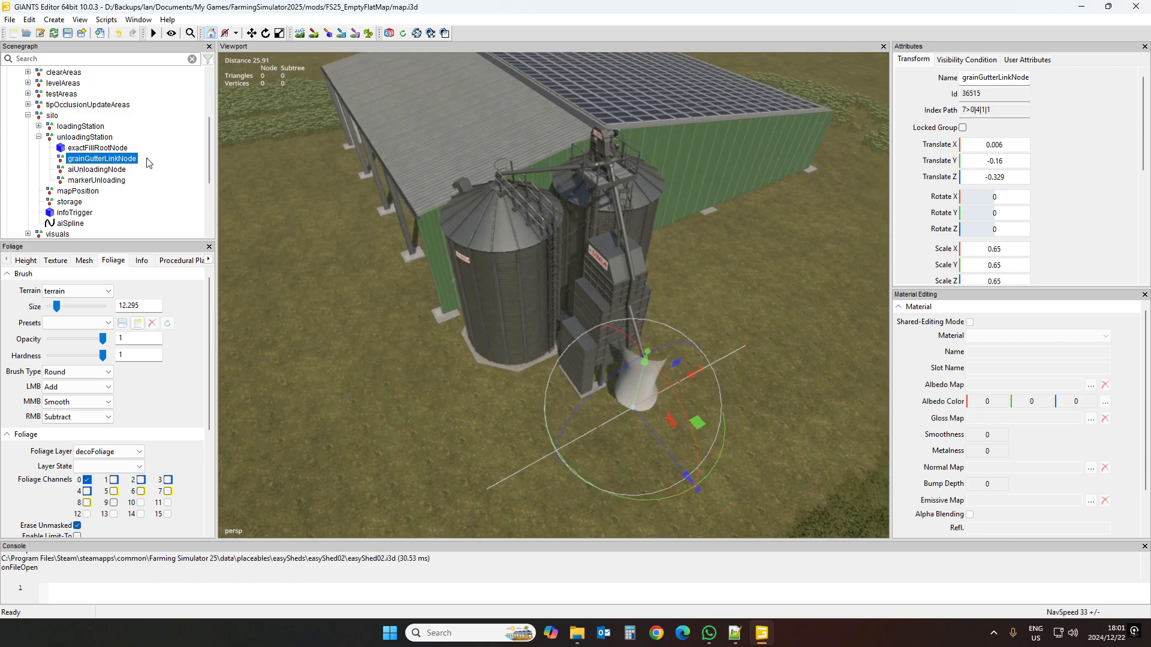
Move the silo's unloadingStation in front of the shed at about X -10.9, Z -21.6, rotated about -87.6° around Y
left_click(88, 142)
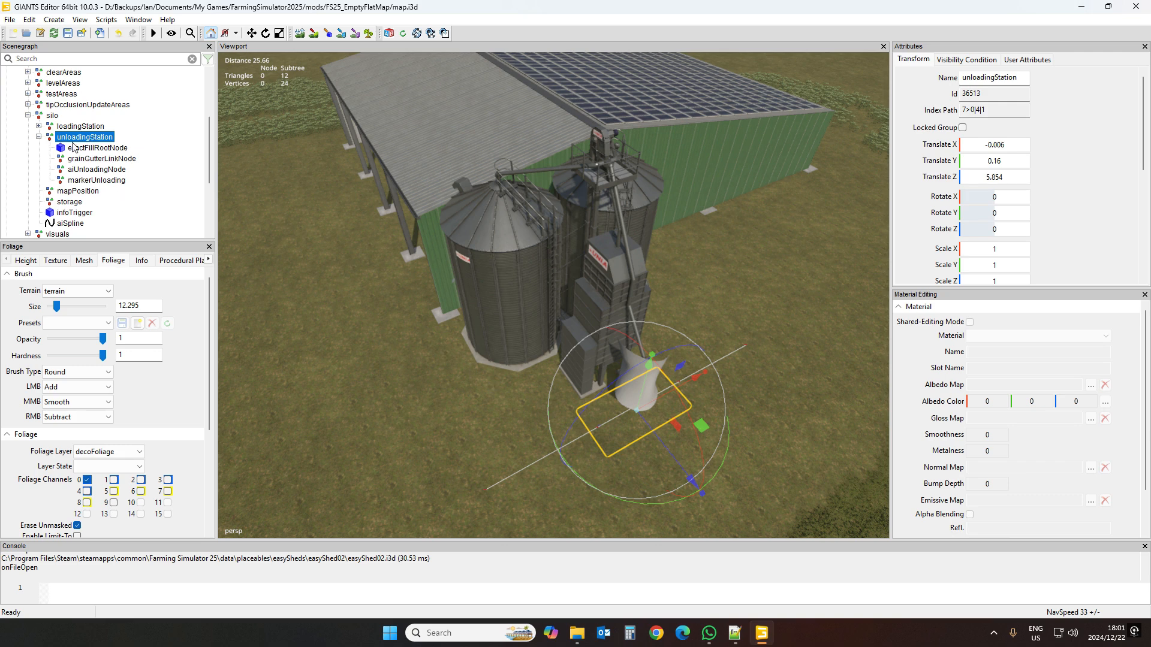
left_click(39, 136)
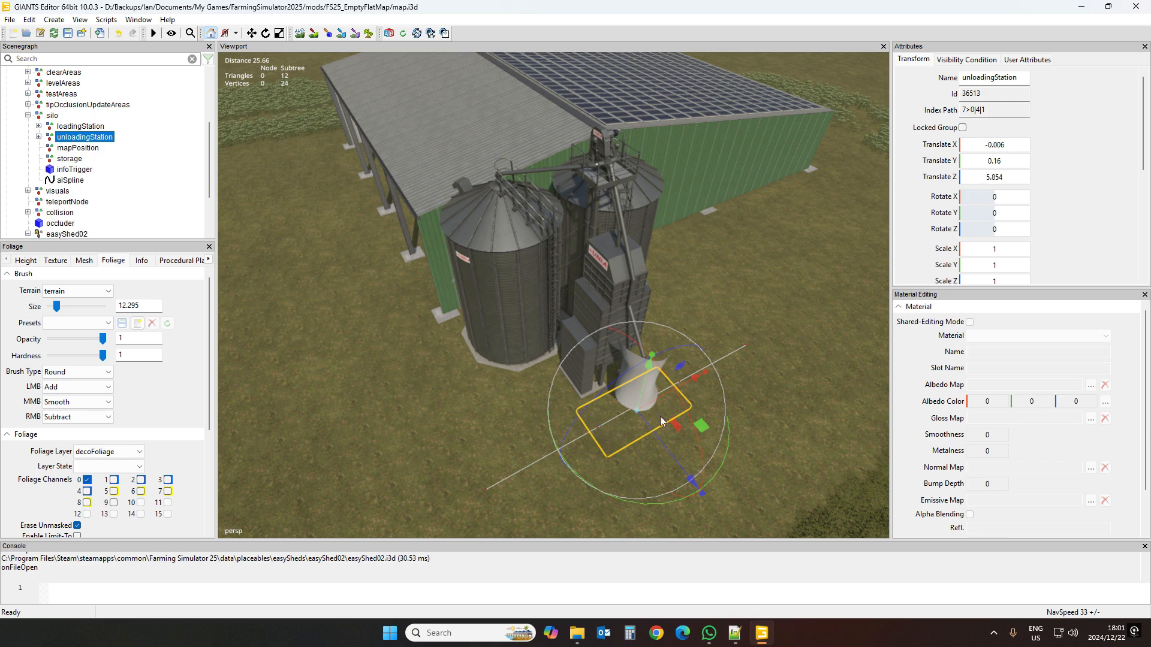
left_click_drag(682, 388, 478, 459)
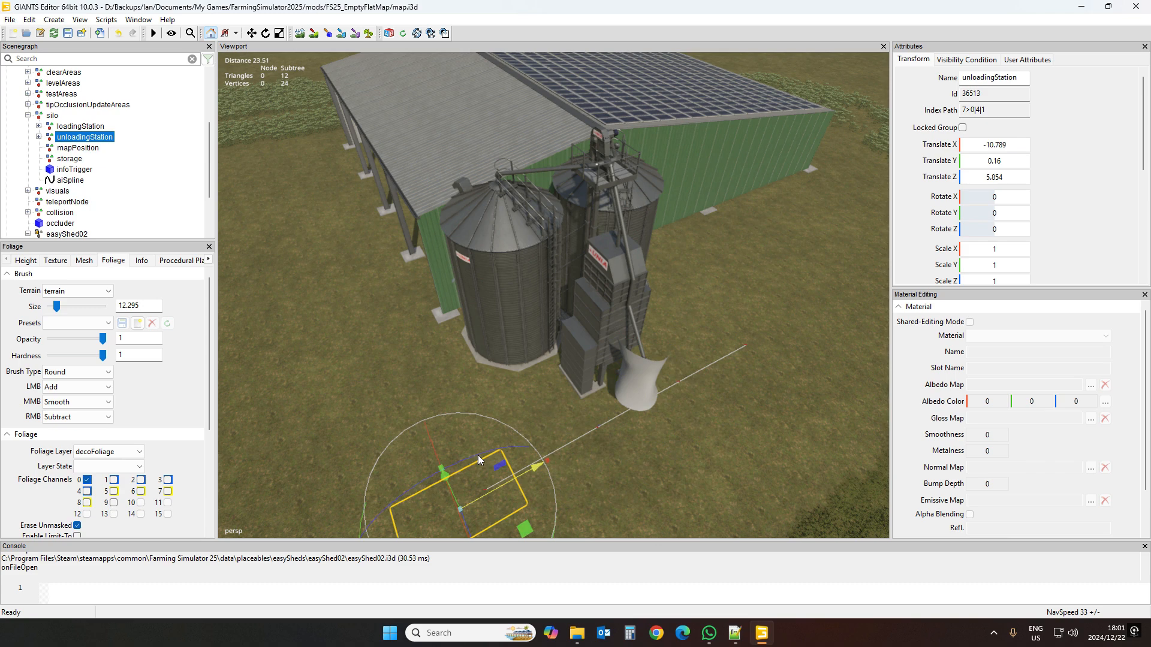
left_click_drag(609, 456, 757, 464, "alt")
scroll(658, 477, "down", 5)
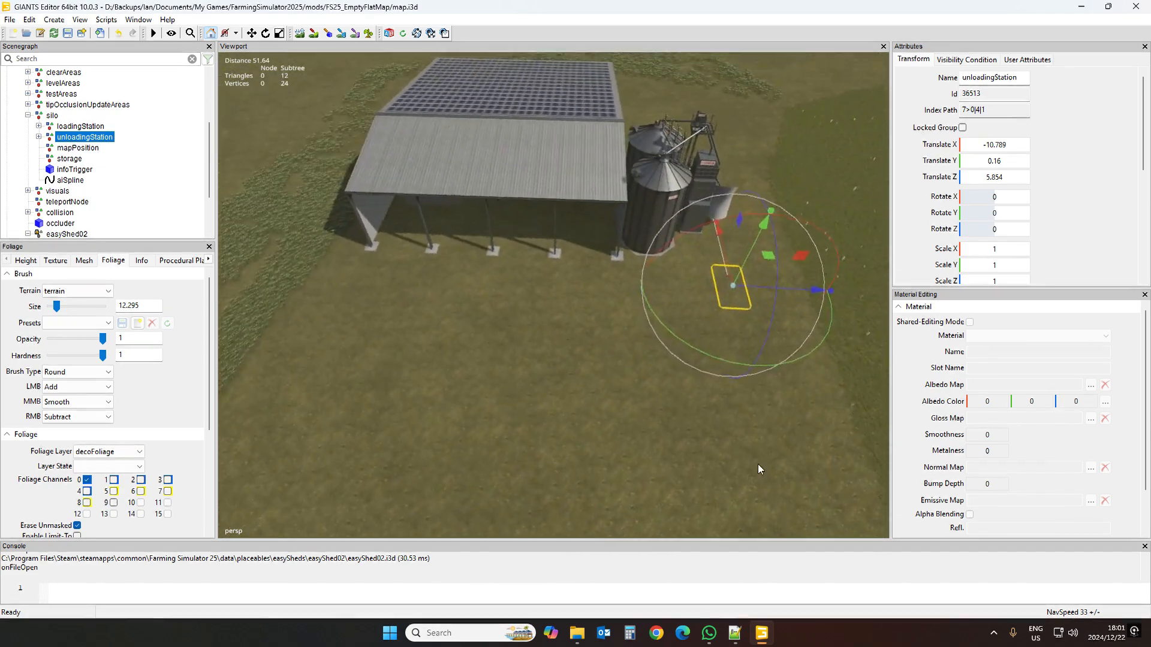
scroll(758, 463, "up", 3)
left_click_drag(854, 307, 419, 332)
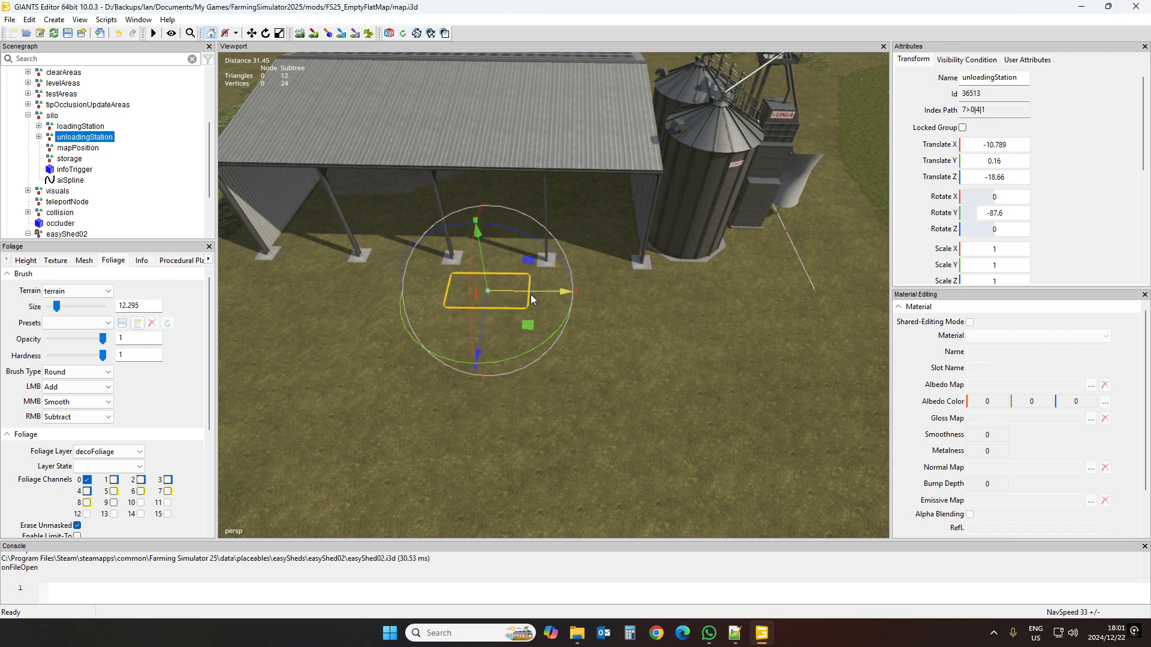
left_click_drag(531, 293, 485, 301)
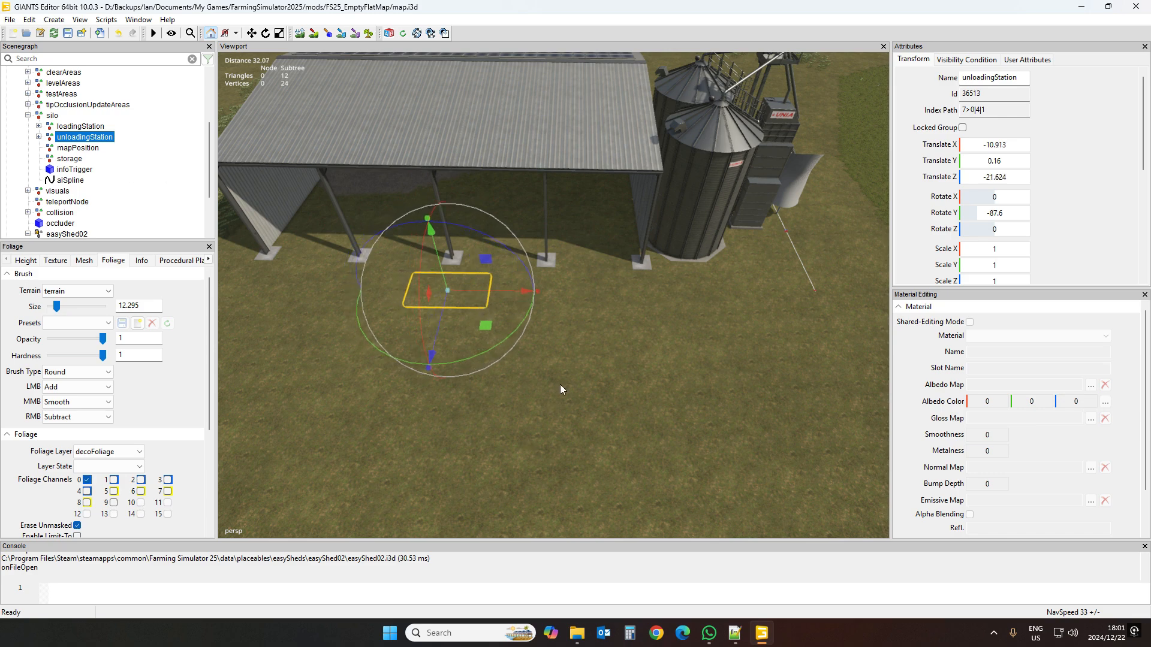
Duplicate the silo's aiSpline and place the copy in front of the shed at about X -12.3, Z -17.1, rotated about -85° around Y
left_click_drag(560, 384, 470, 373, "alt")
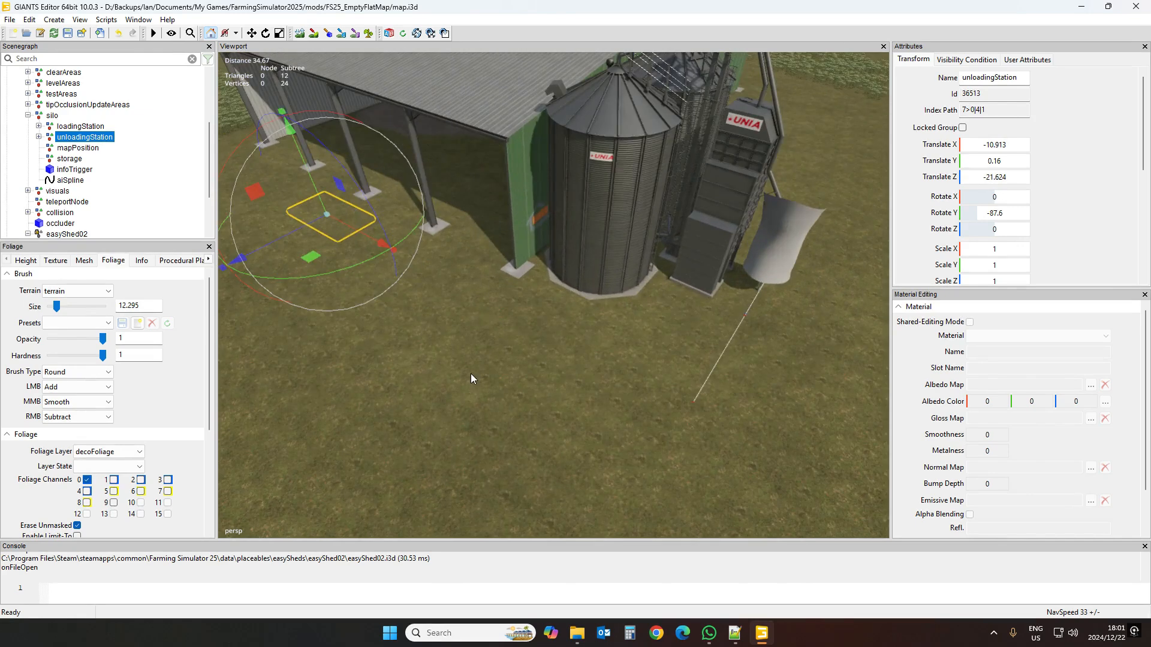
left_click(71, 182)
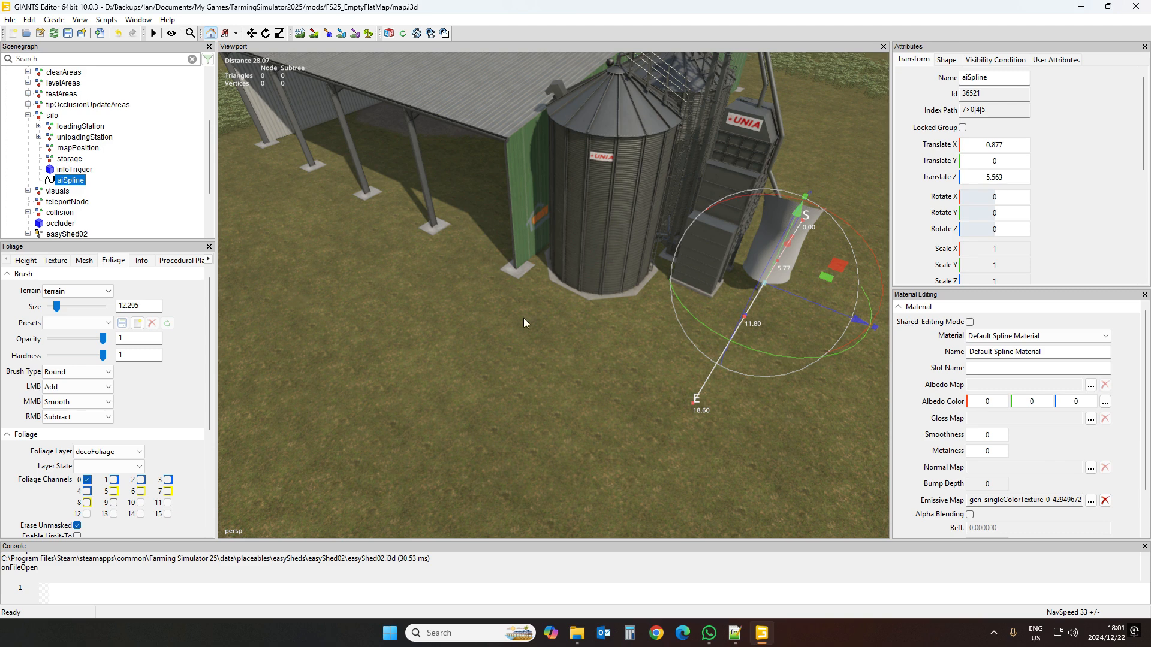
key("ctrl+d")
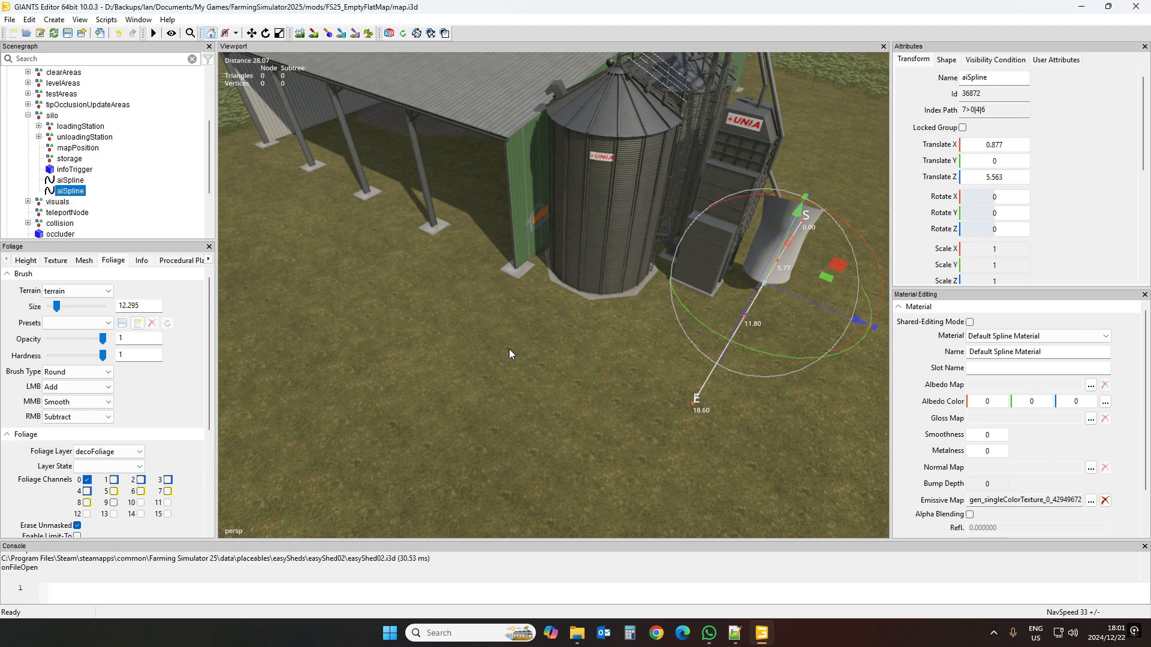
key("ctrl+b")
left_click(347, 249)
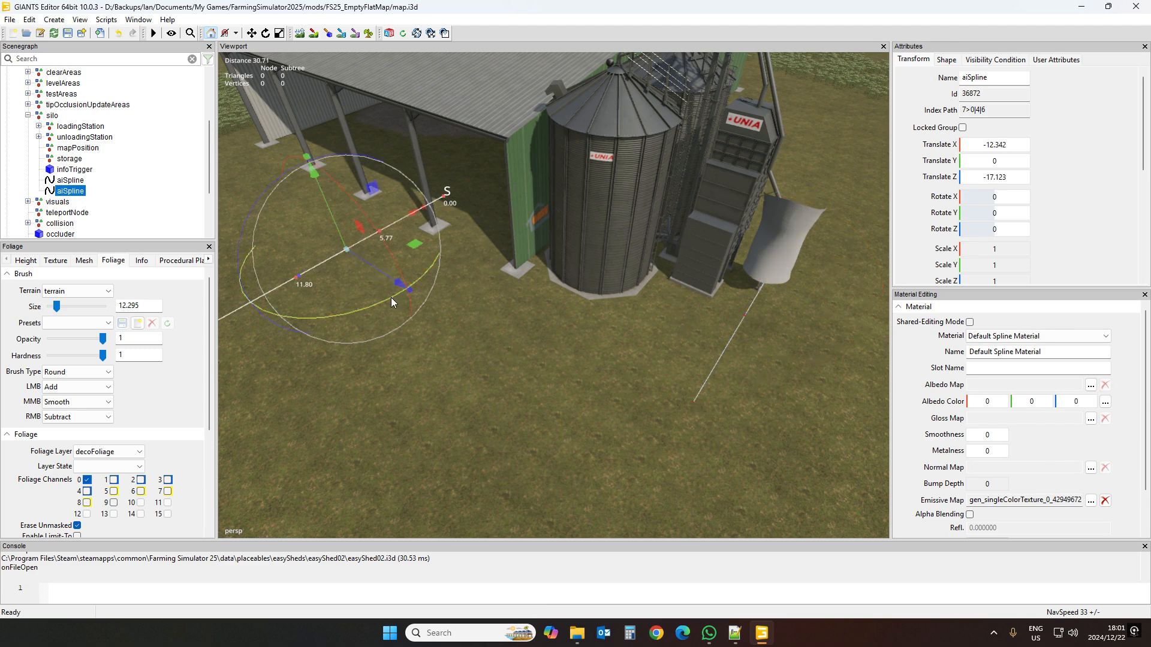
left_click_drag(391, 297, 282, 280)
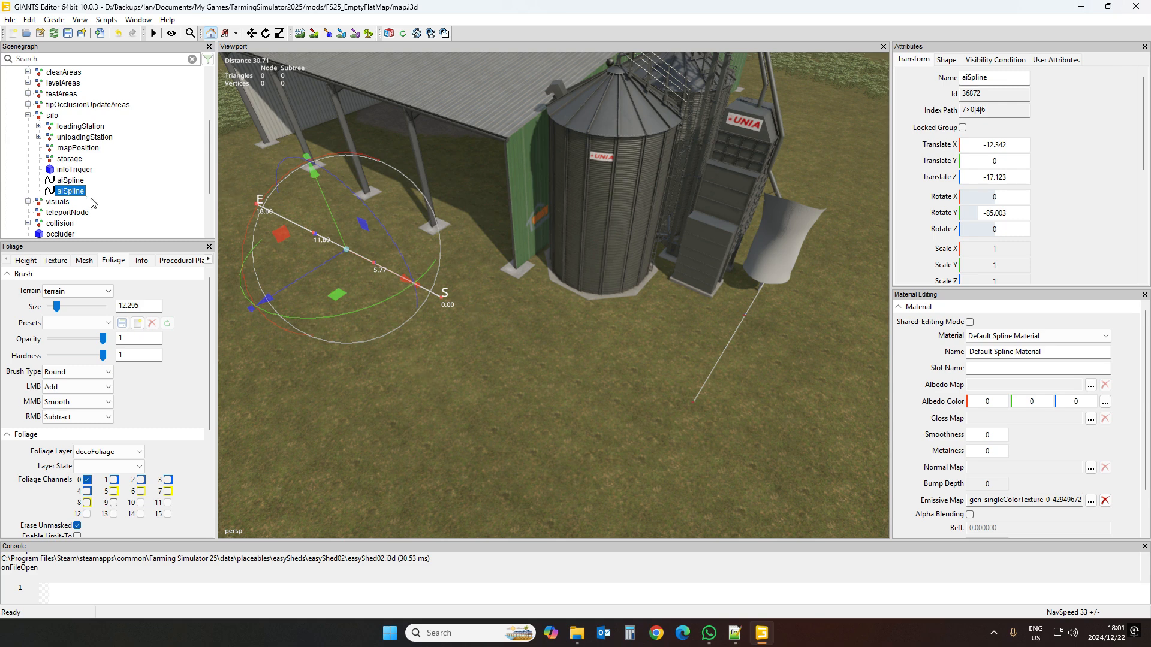
Check the placement of the duplicated aiSpline against the unloadingStation in front of the shed
left_click(147, 189)
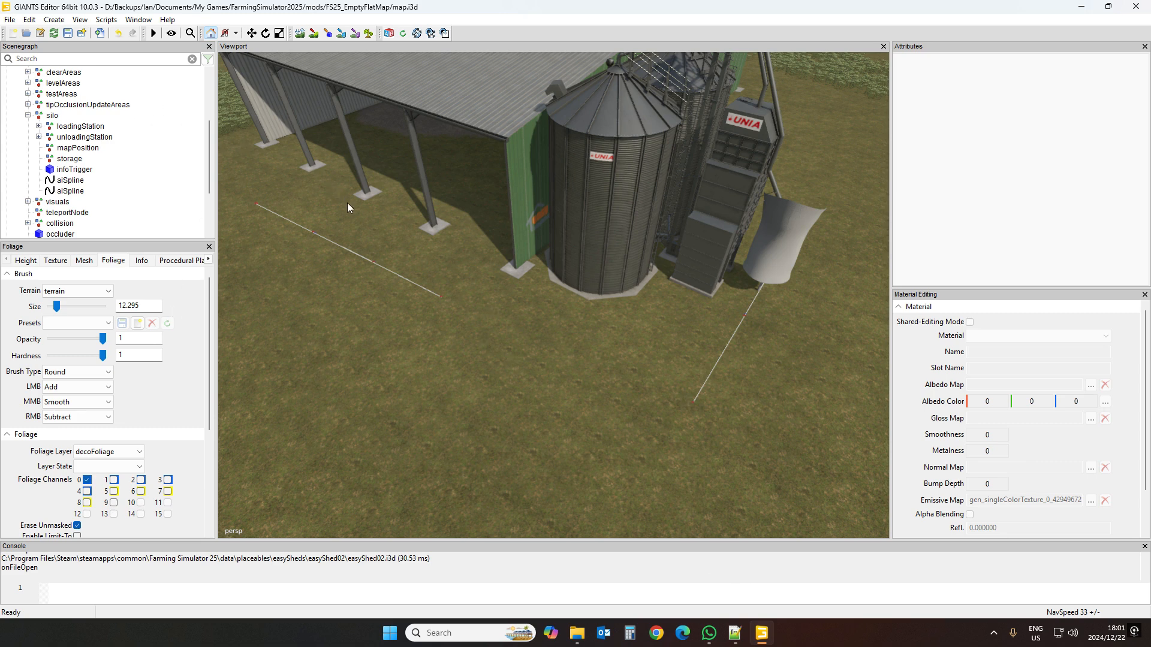
left_click(74, 193)
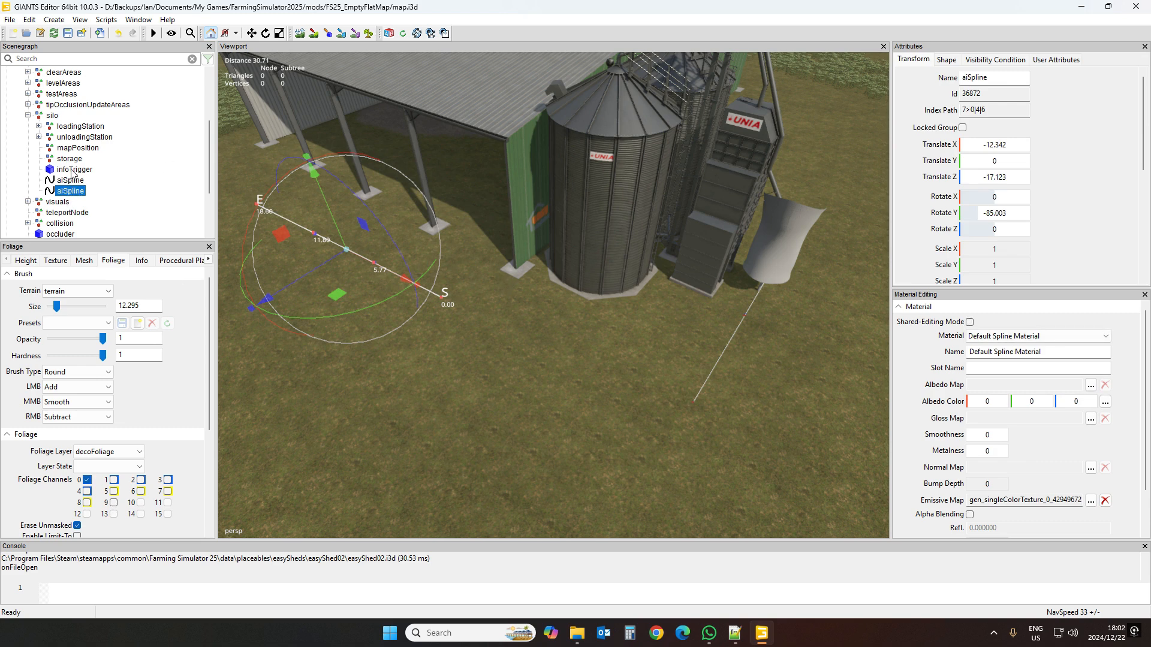
left_click(74, 137)
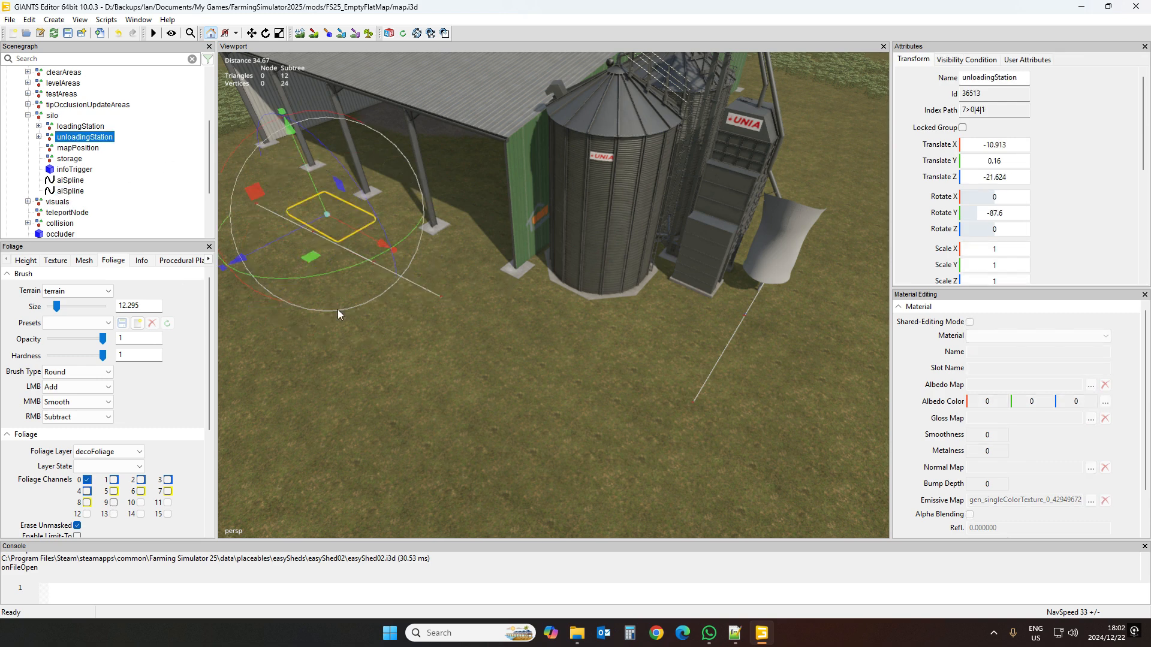
left_click(74, 191)
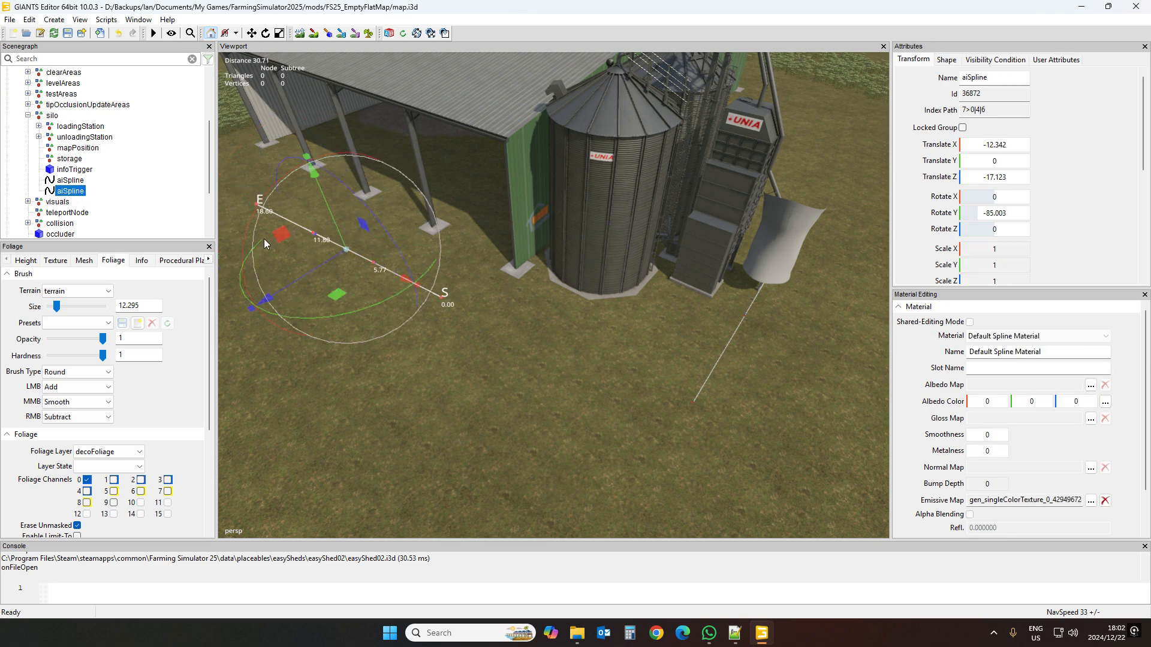
Shift the duplicated aiSpline to about X -12.6, Z -17.1 and the silo's unloadingStation to about X -12.8, Z -21.5
left_click_drag(318, 267, 310, 266)
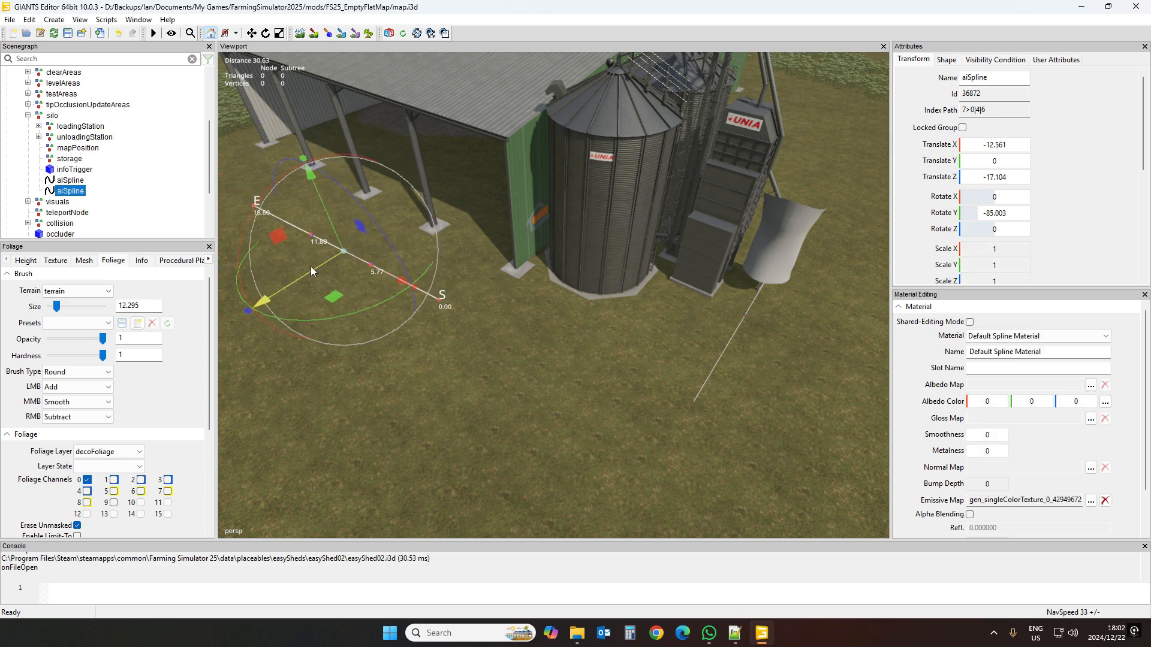
left_click(74, 138)
left_click_drag(305, 225, 287, 245)
left_click_drag(411, 356, 565, 401, "alt")
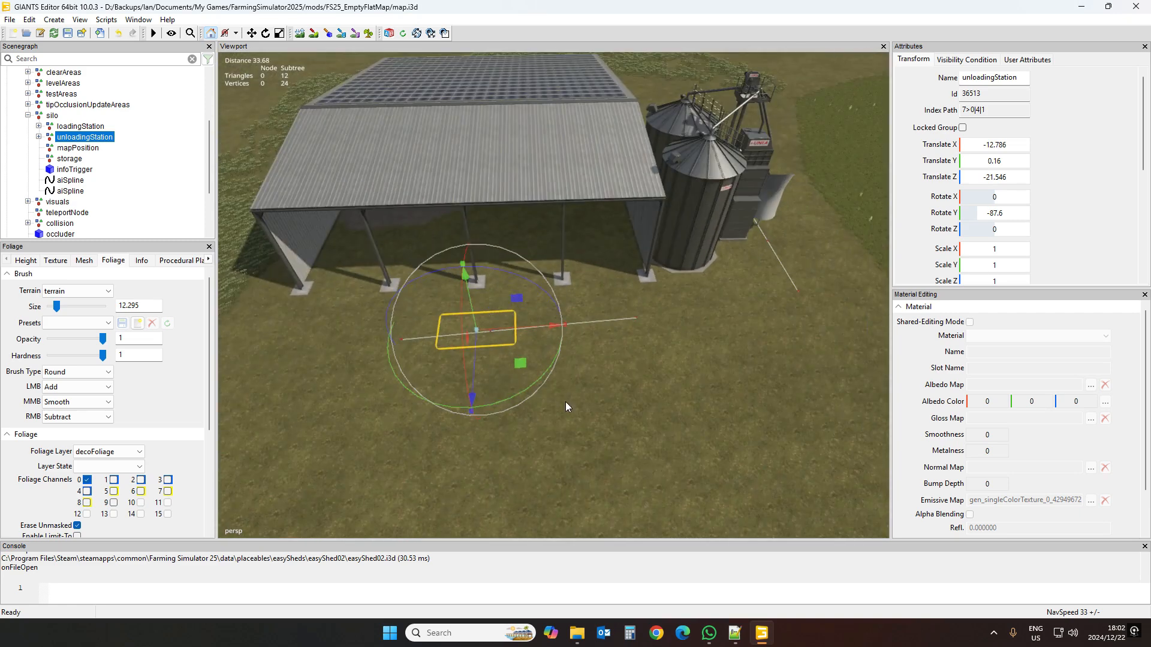
Align the duplicated aiSpline with the unloadingStation at about X -12.9, Z -20.9, rotated about -88.3° around Y
left_click(69, 191)
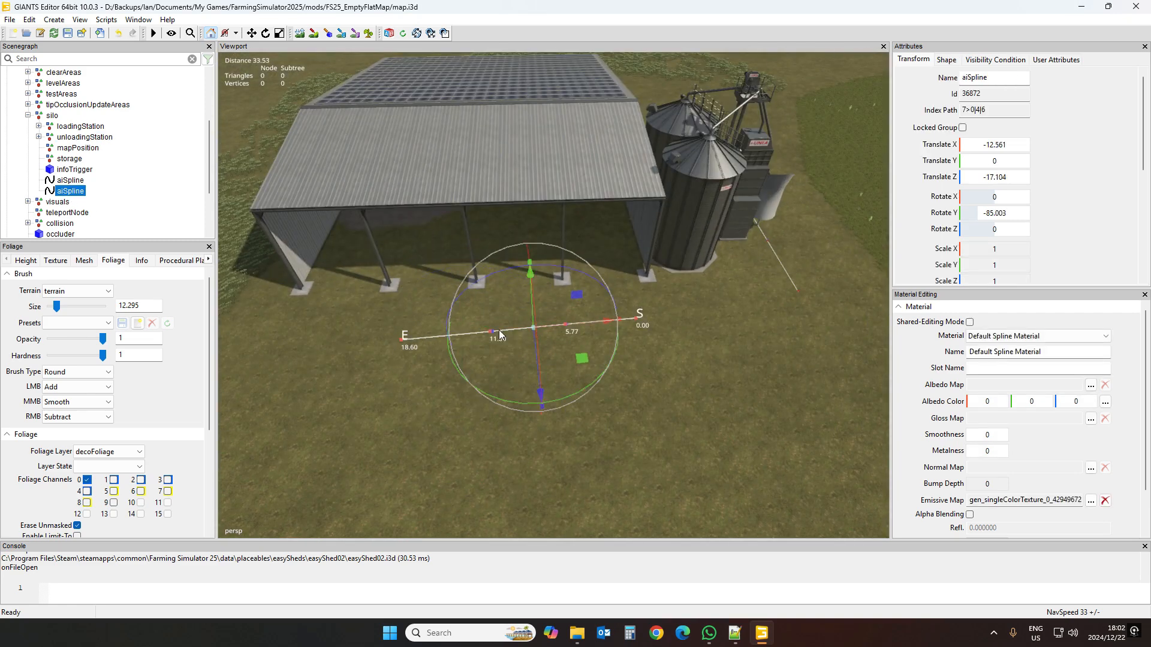
left_click_drag(603, 319, 548, 326)
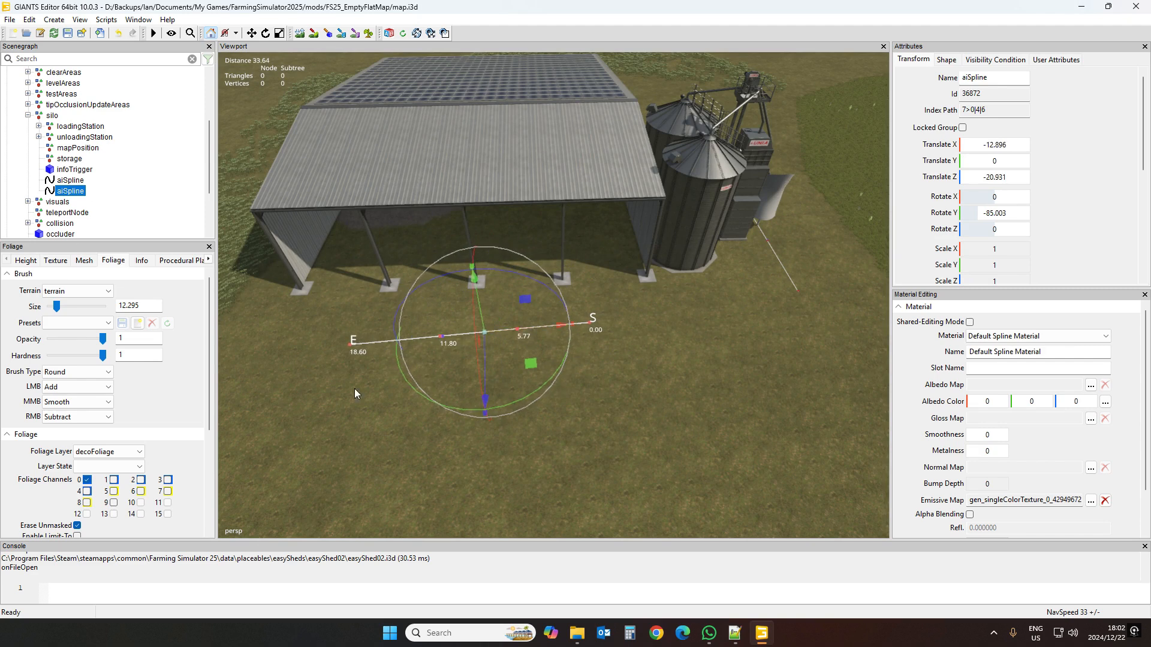
left_click_drag(519, 401, 511, 401)
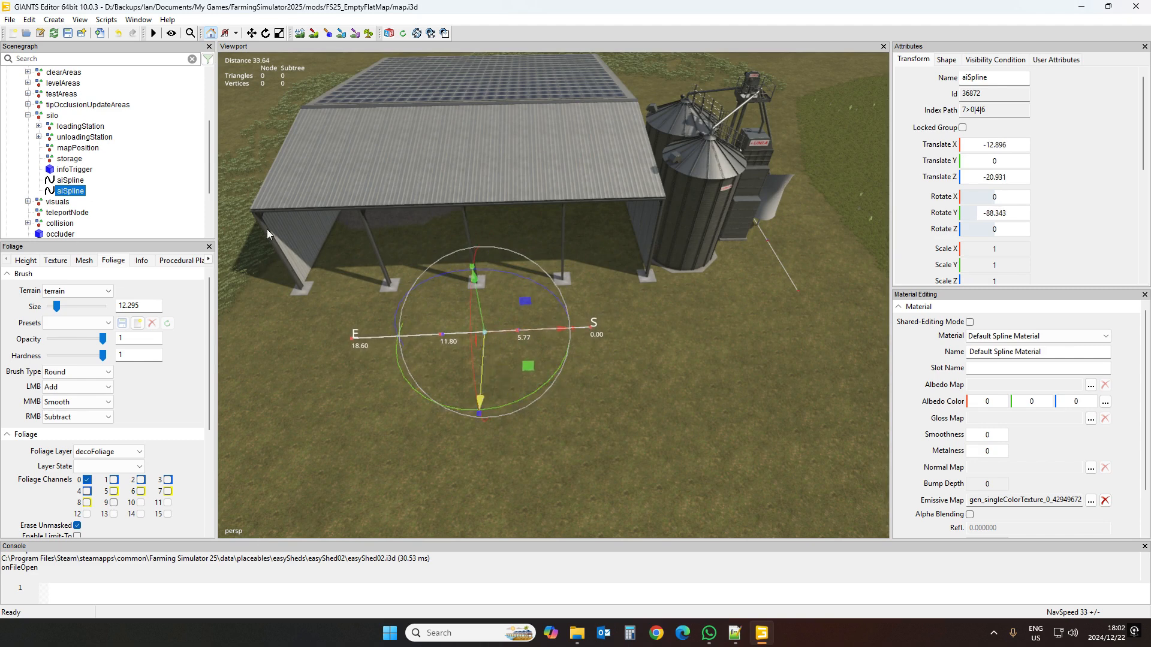
left_click(84, 137)
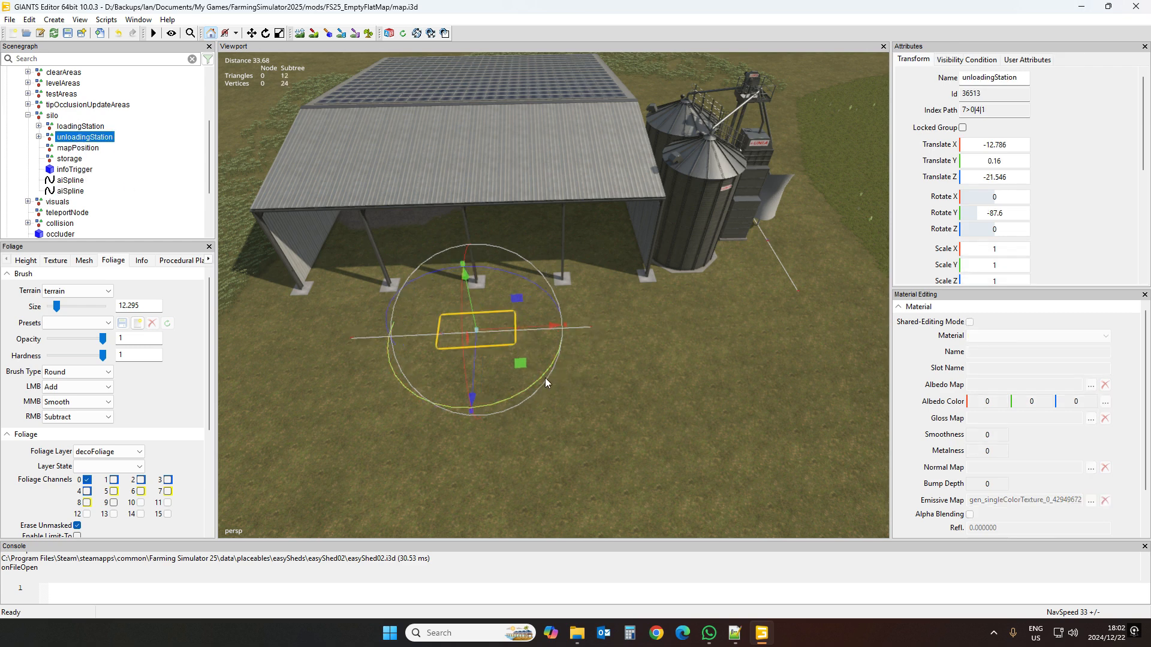
Examine the shed and silos up close, and inspect the easyShed02_vis mesh inside easyShed02's visuals group
left_click_drag(606, 394, 510, 414, "alt")
scroll(500, 405, "down", 5)
middle_click_drag(510, 414, 498, 405, "alt")
left_click_drag(498, 405, 551, 358, "alt")
scroll(543, 380, "up", 4)
scroll(551, 358, "up", 3)
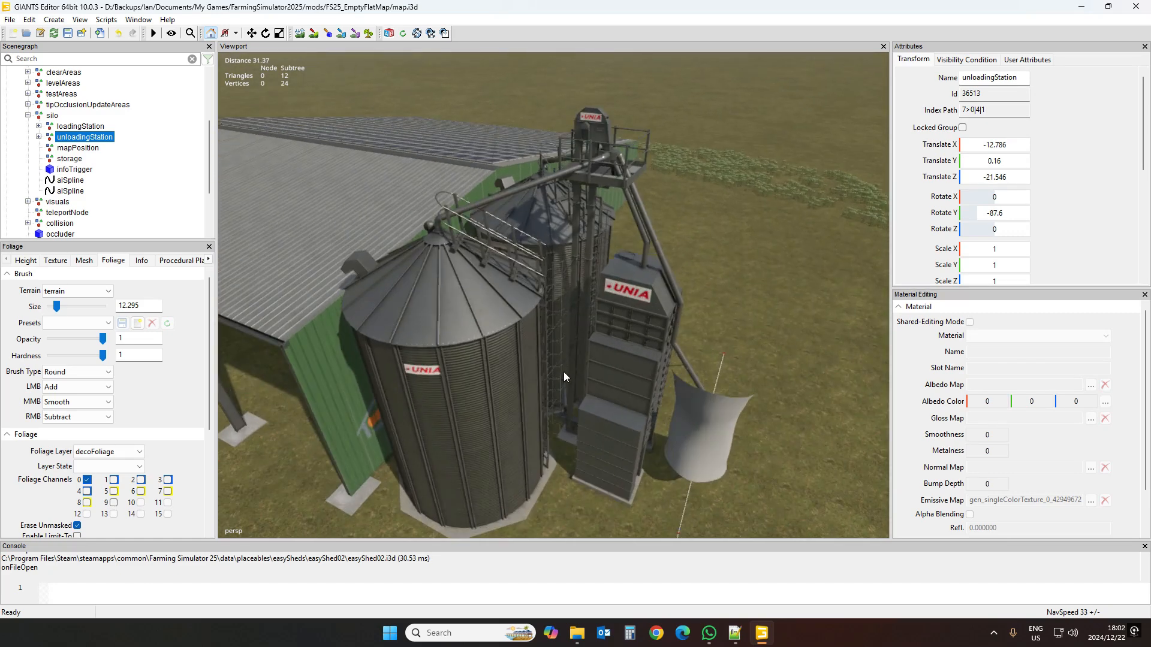
scroll(108, 170, "down", 2)
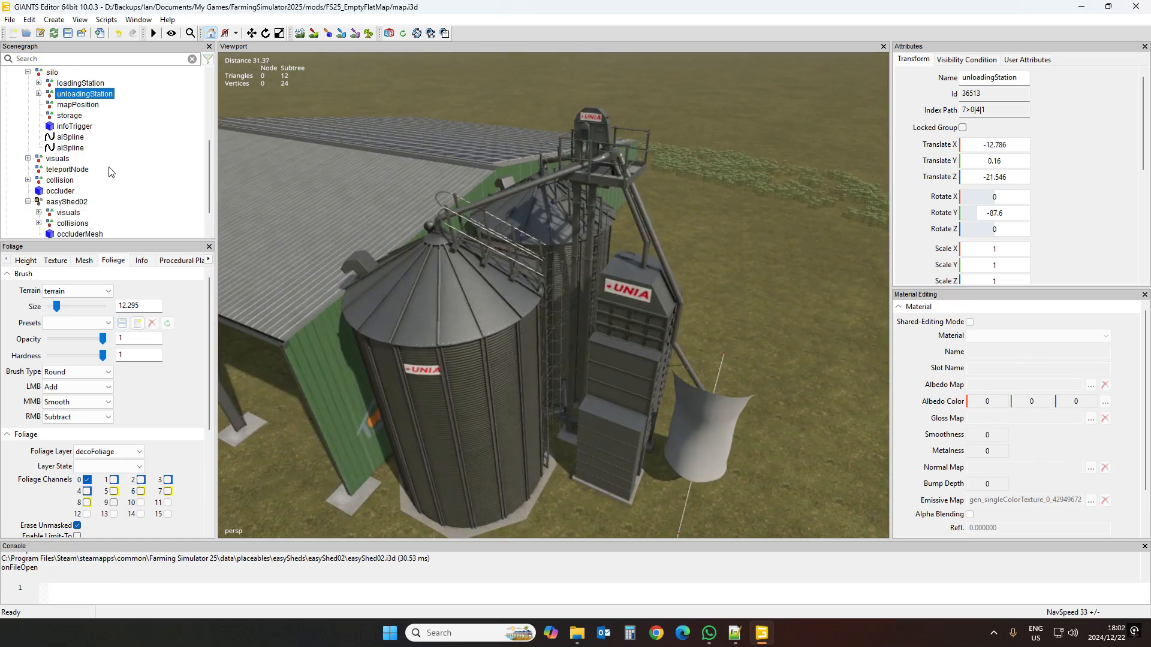
scroll(129, 173, "down", 1)
left_click(38, 180)
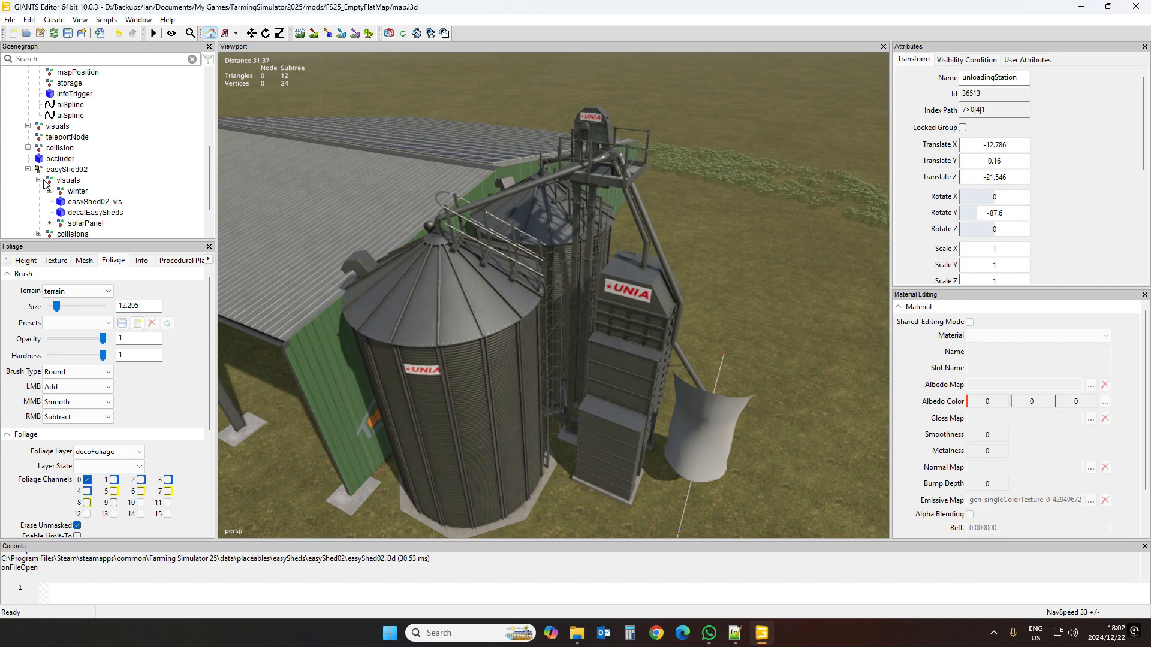
scroll(113, 181, "down", 2)
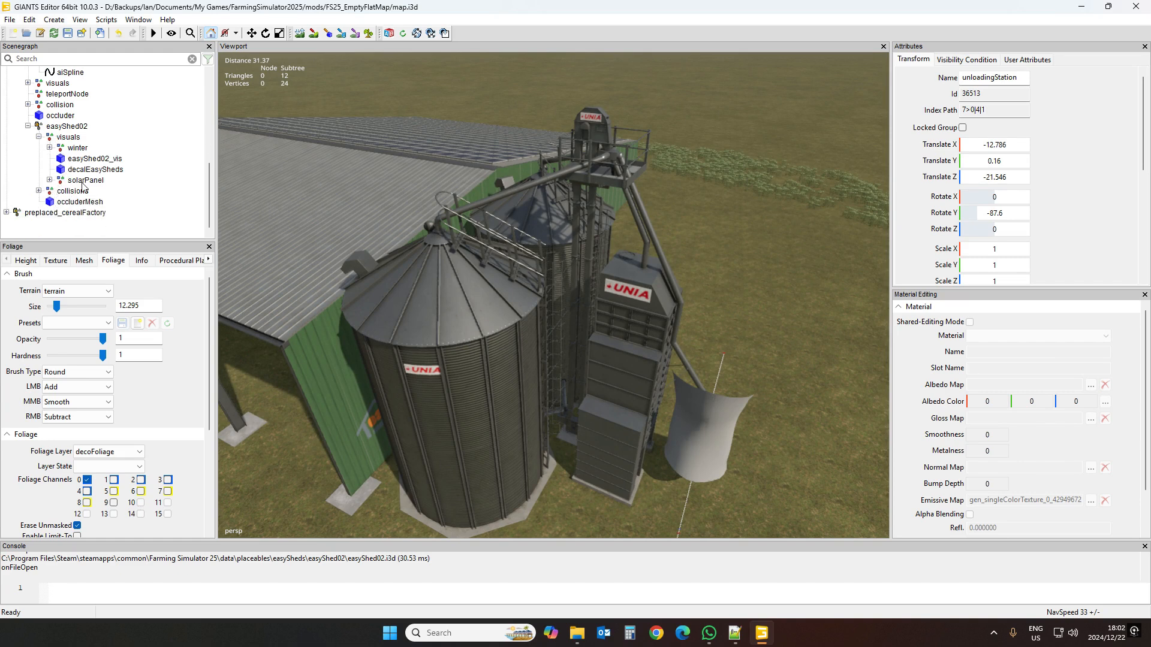
left_click(73, 161)
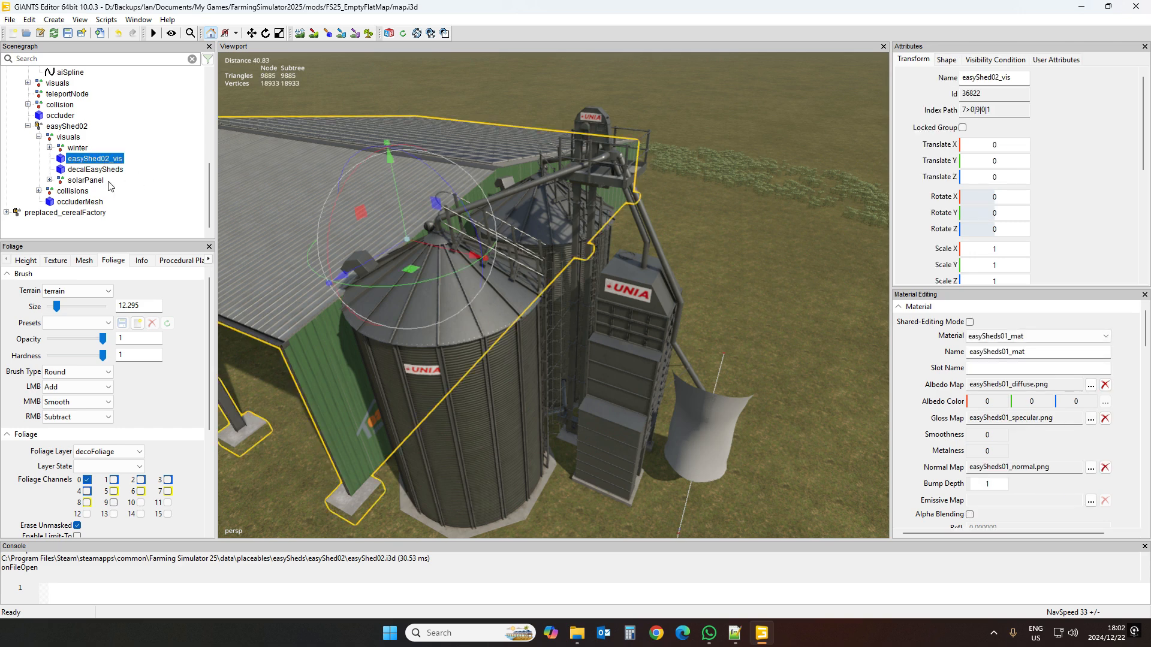
Expand the silo's visuals down to uniaFarma400_lod0 and examine the uniaFarma200 mesh with its child node
scroll(60, 147, "up", 4)
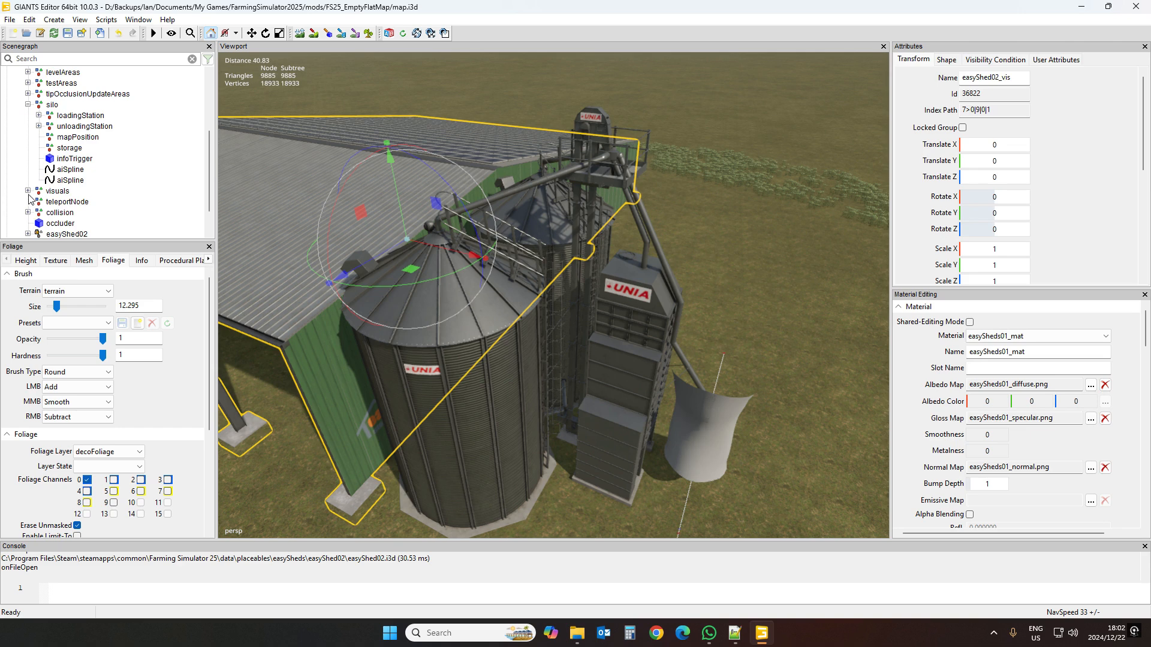
left_click(27, 212)
scroll(88, 176, "down", 2)
left_click(39, 158)
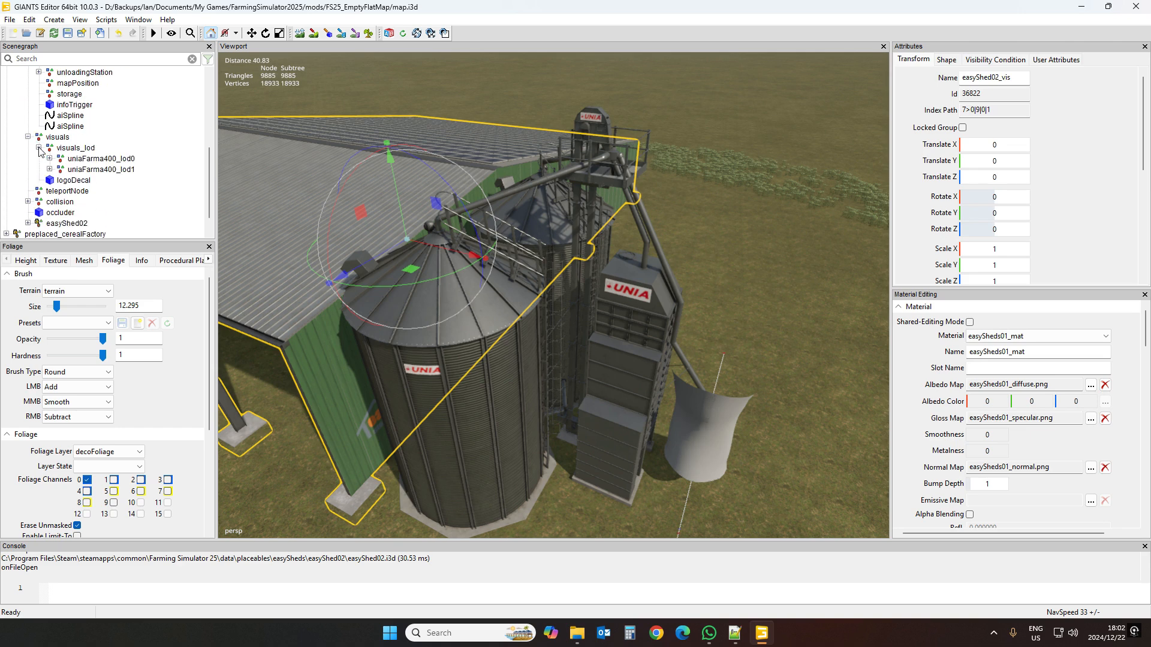
scroll(108, 153, "down", 1)
left_click(50, 137)
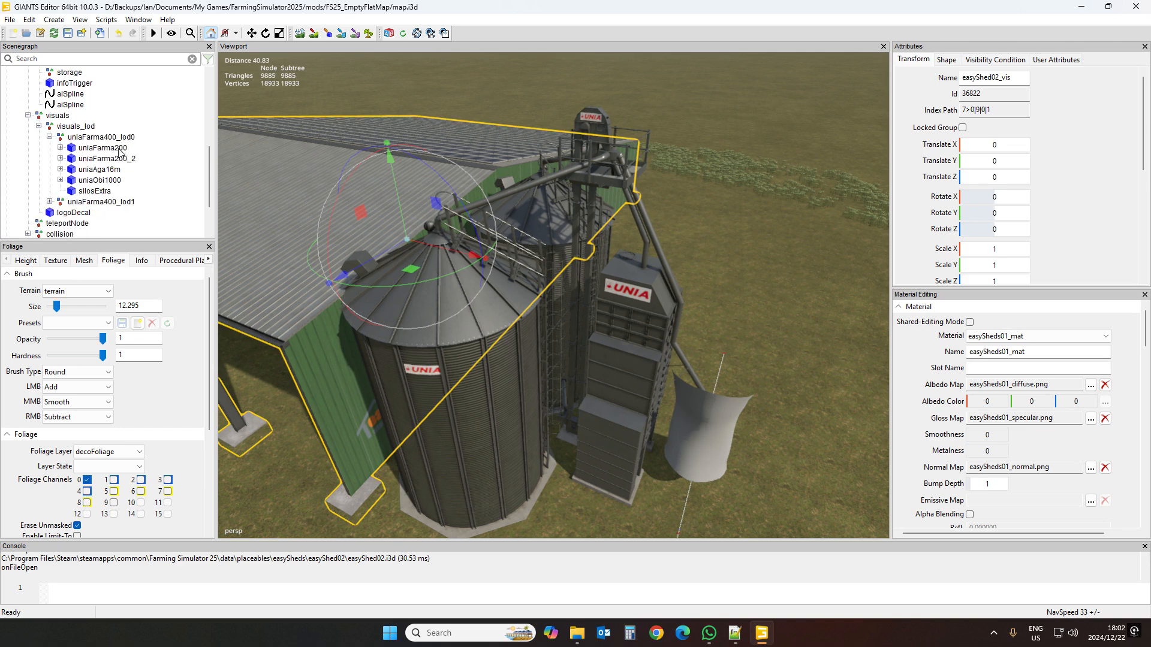
left_click(104, 149)
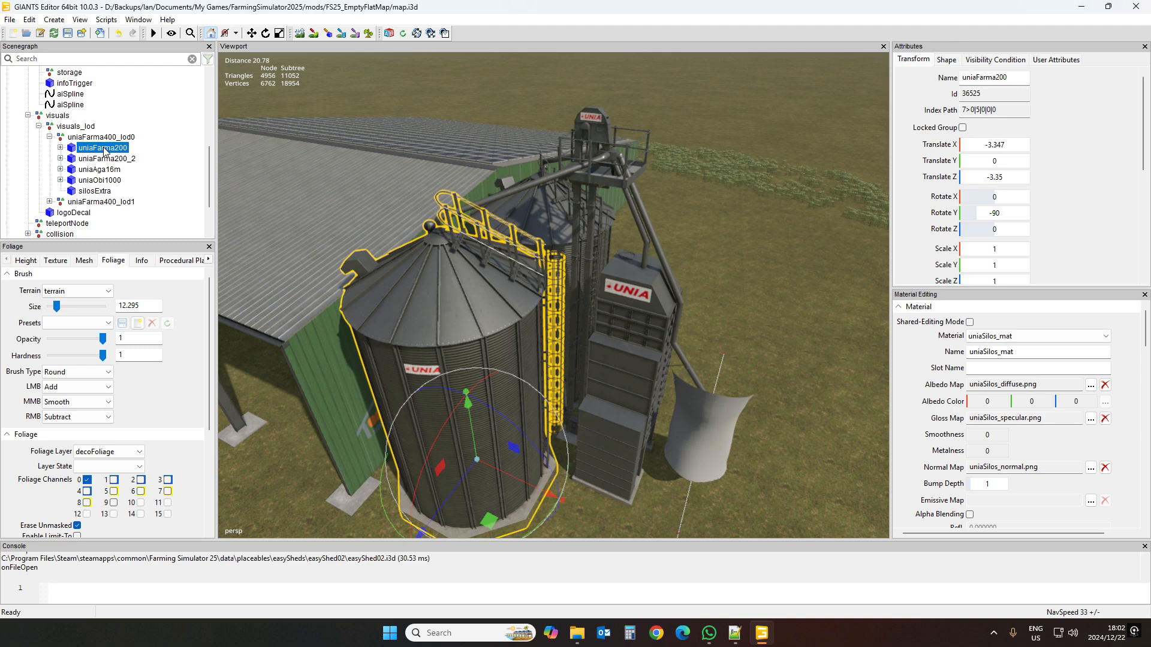
double_click(115, 149)
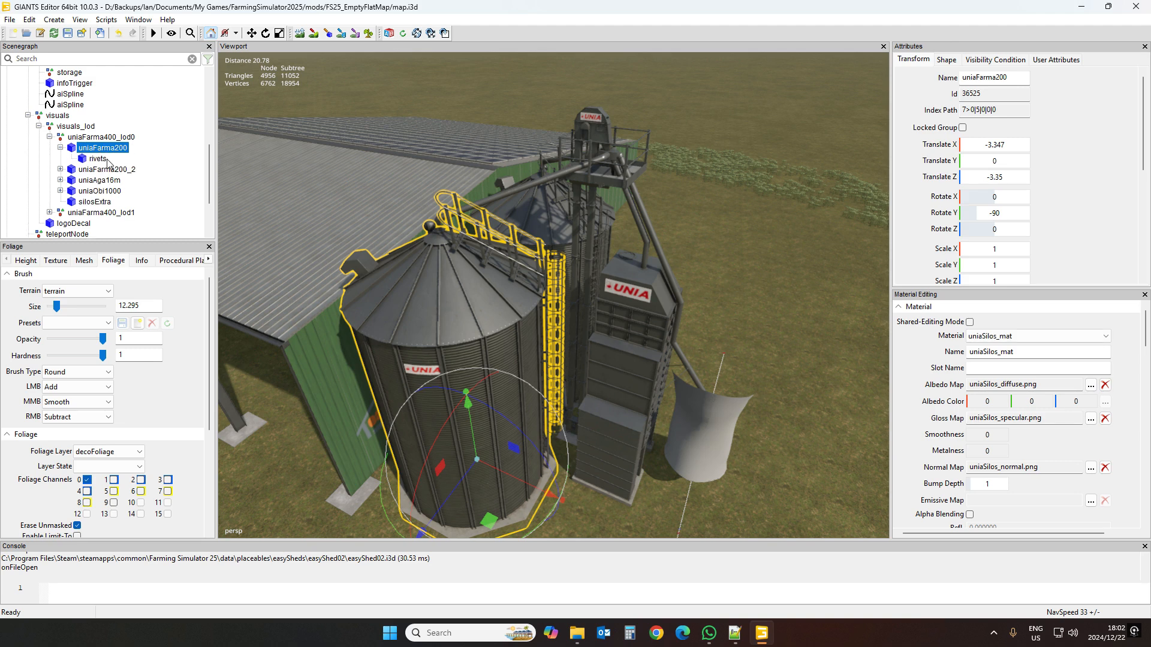
Examine which silo parts the uniaFarma200_2, uniaAga16m, uniaObi1000 and silosExtra meshes represent
left_click(102, 170)
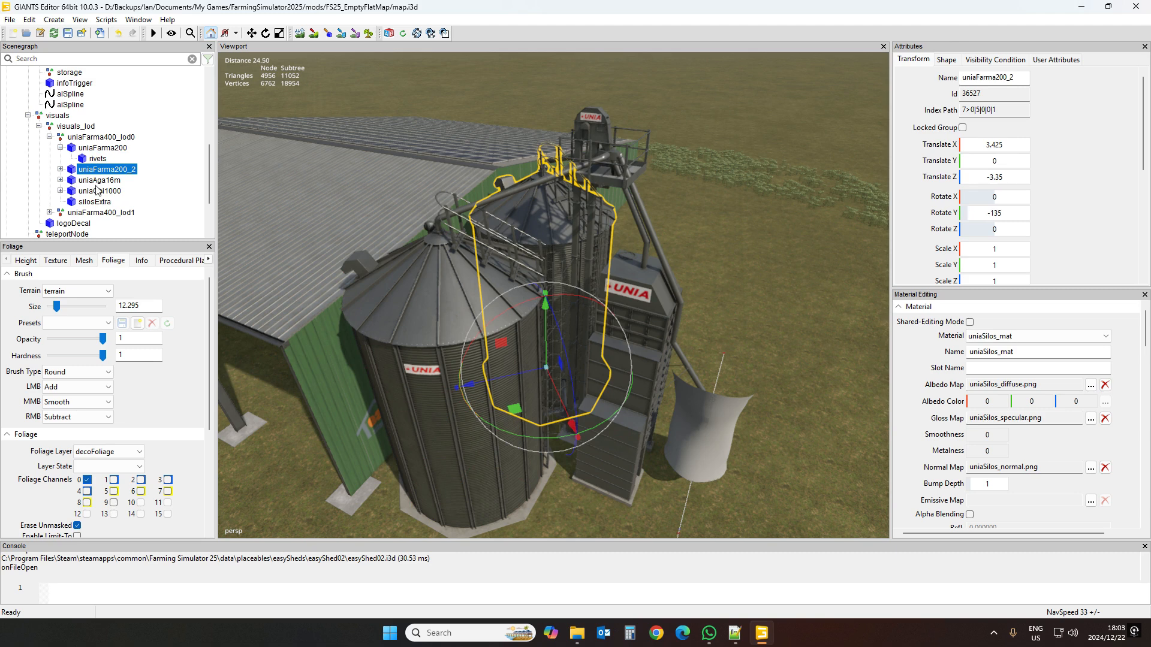
left_click(99, 181)
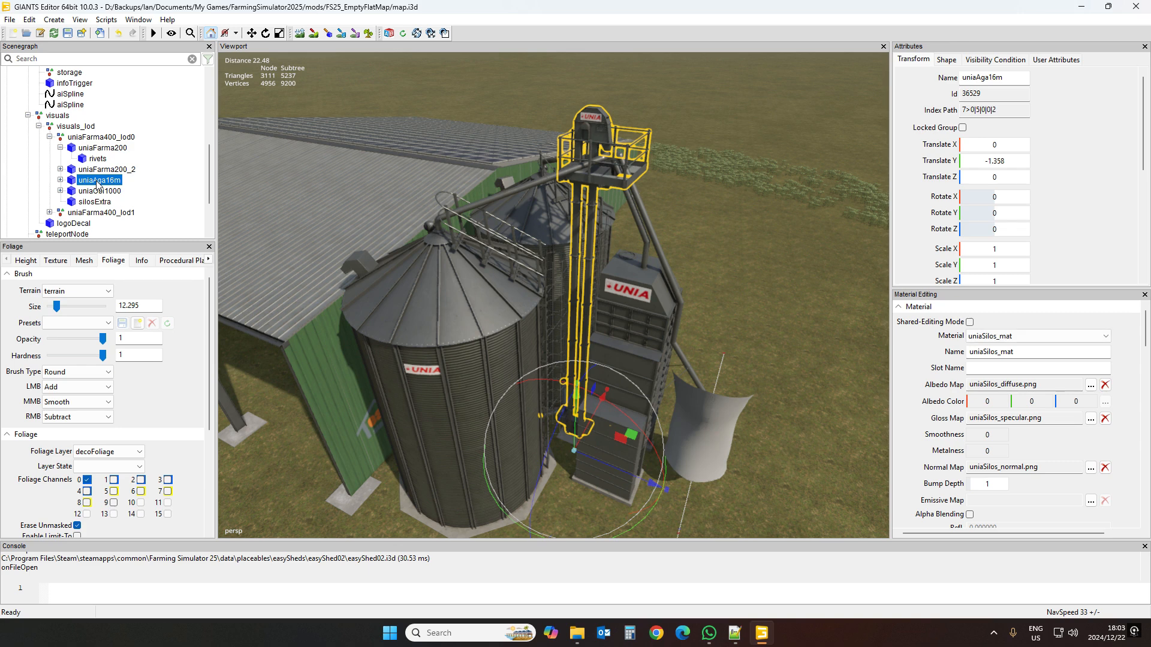
left_click(60, 180)
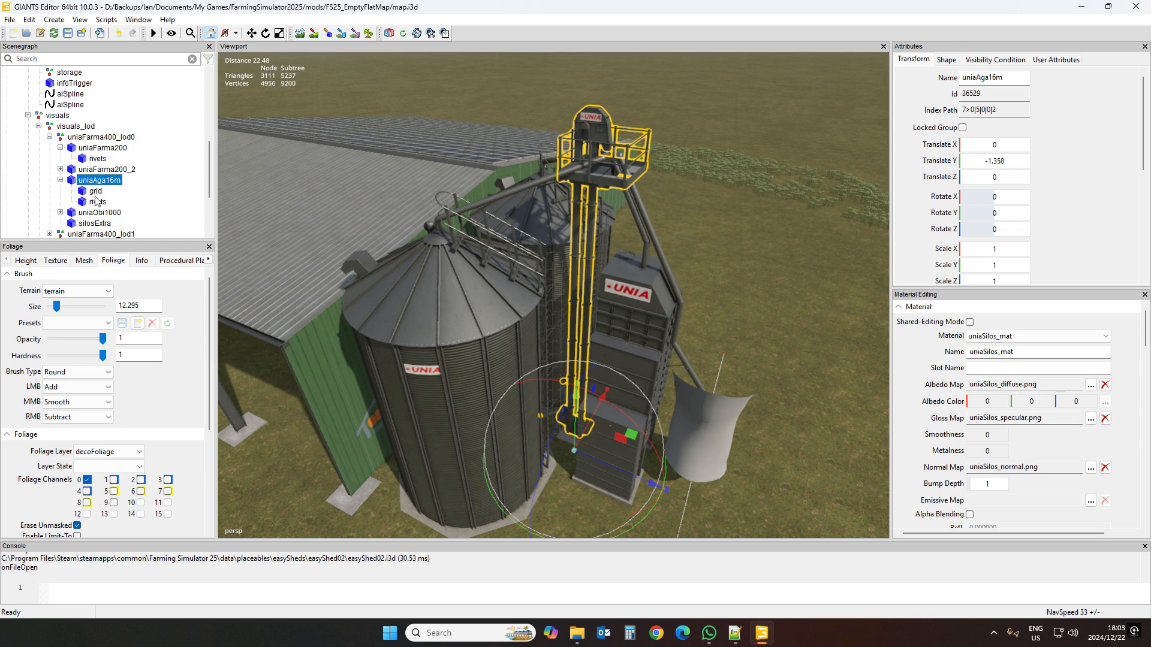
left_click(61, 180)
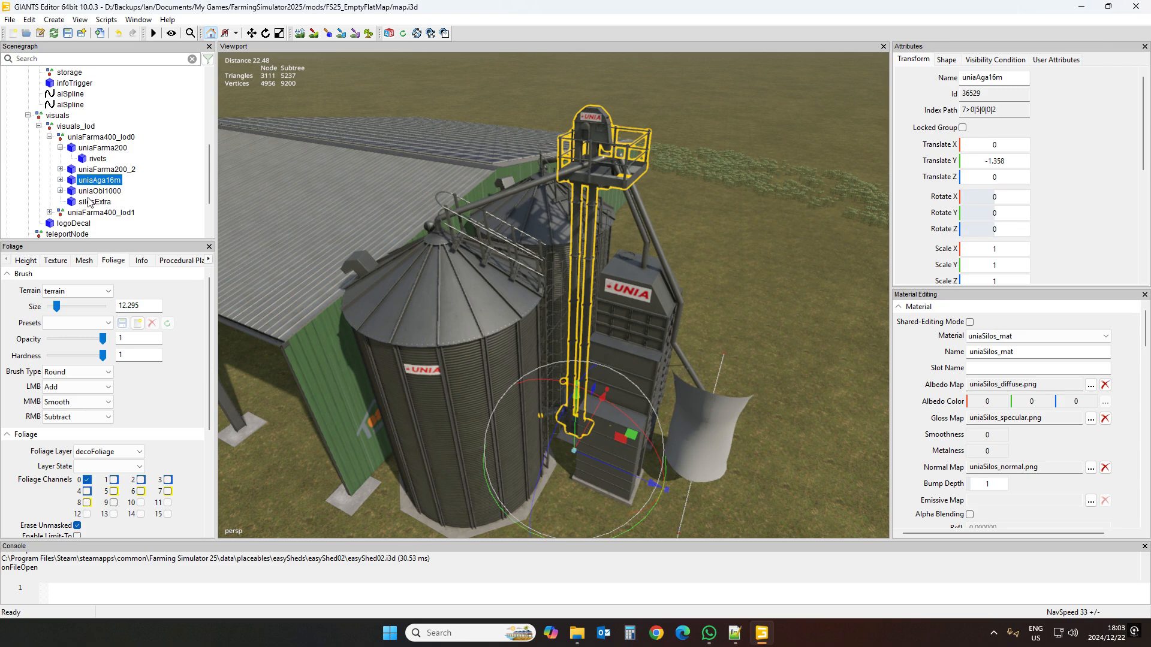
left_click(94, 199)
left_click(96, 191)
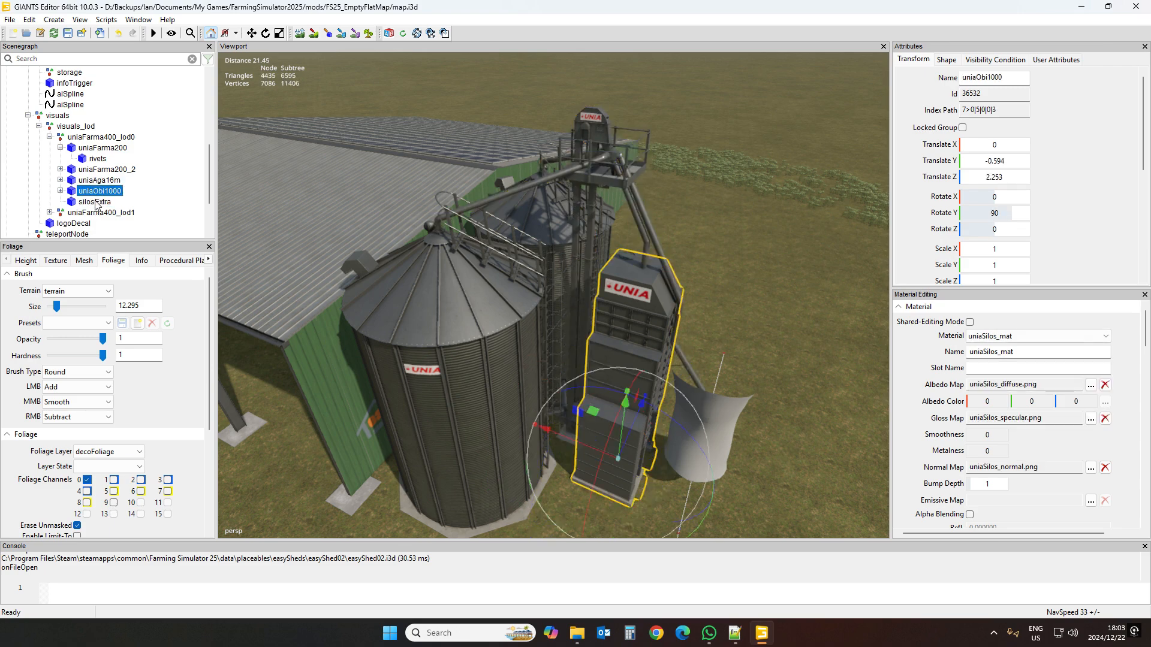
left_click(95, 204)
left_click_drag(499, 251, 547, 284, "alt")
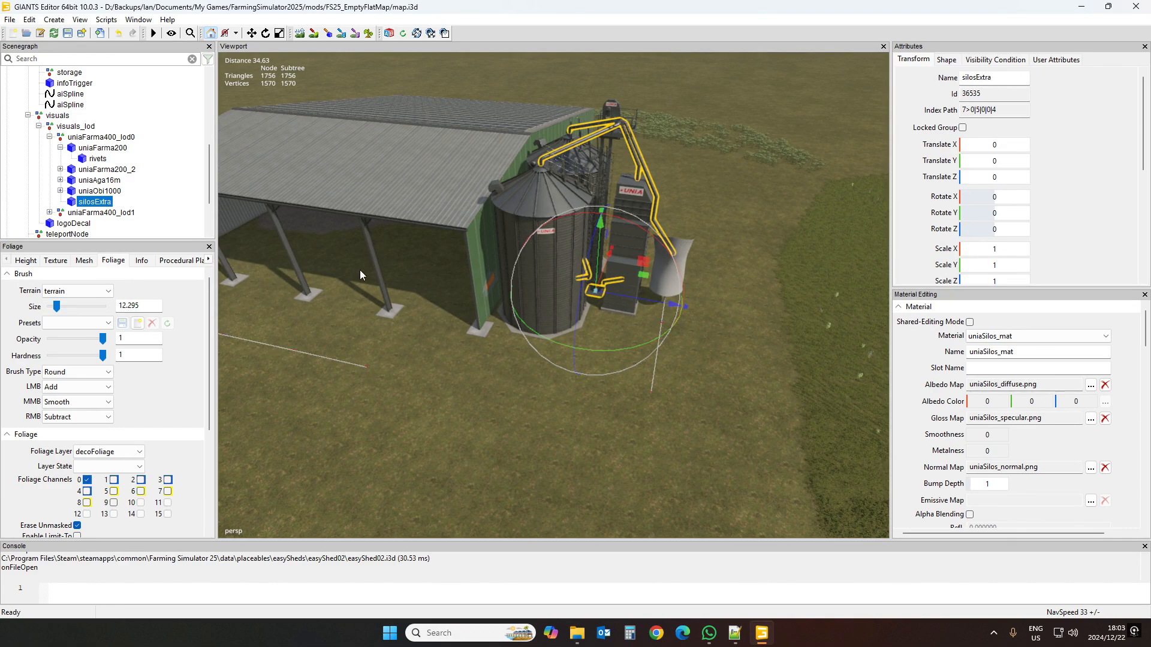
mouse_move(501, 340)
left_mouse_down("alt")
mouse_move(453, 344)
mouse_move(390, 327)
mouse_move(480, 336)
left_mouse_up("alt")
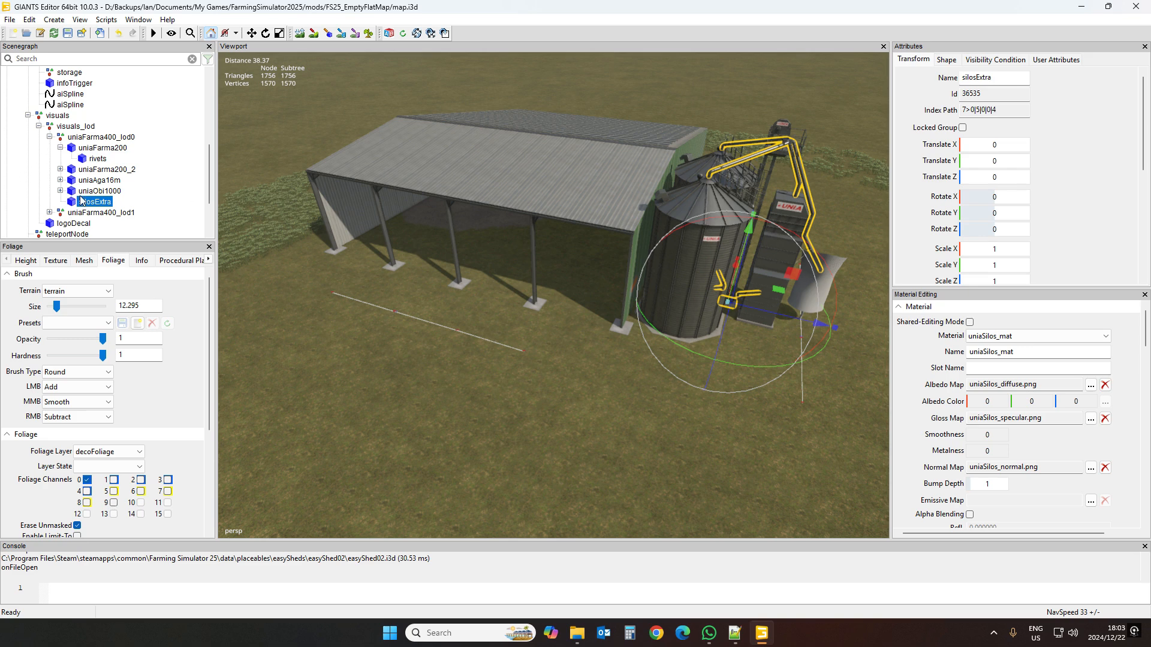
Check what the silo group and the uniaFarma400 root contain, collapsing the visuals and silo groups
scroll(84, 201, "down", 2)
scroll(90, 204, "up", 2)
scroll(104, 217, "up", 3)
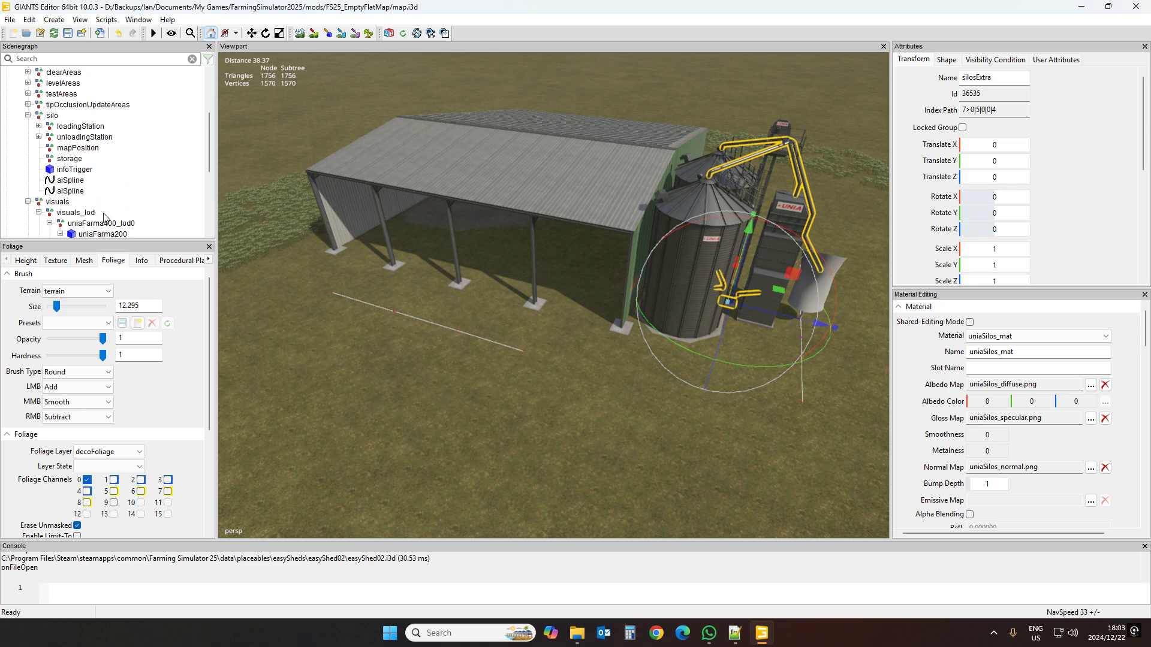
left_click(28, 201)
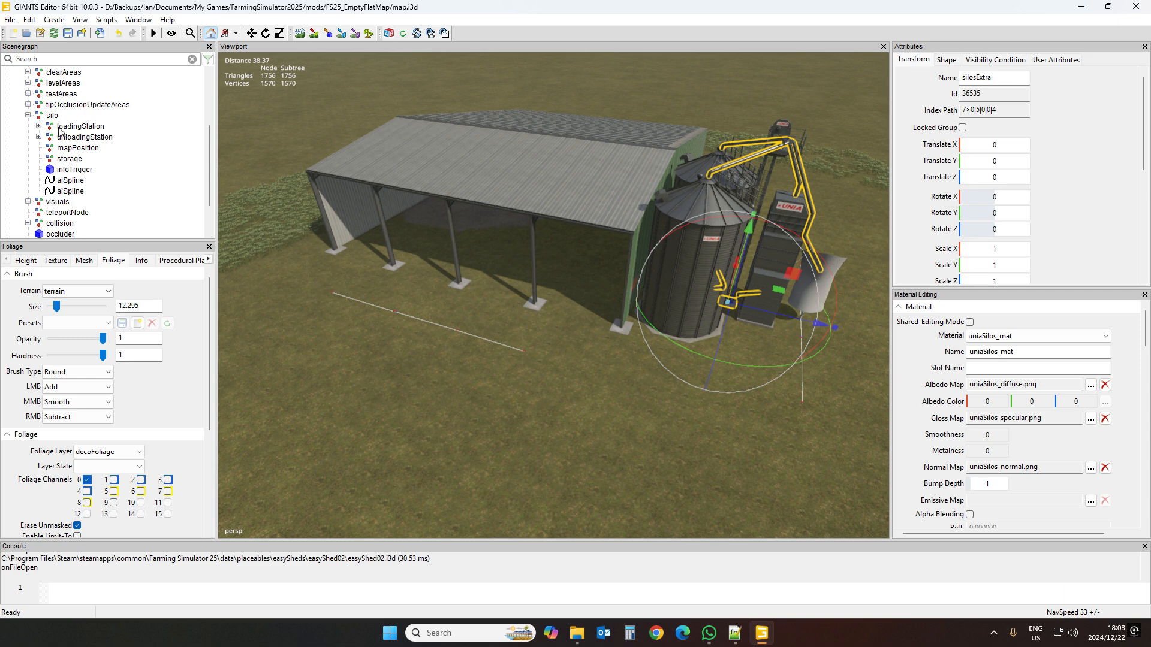
left_click(52, 115)
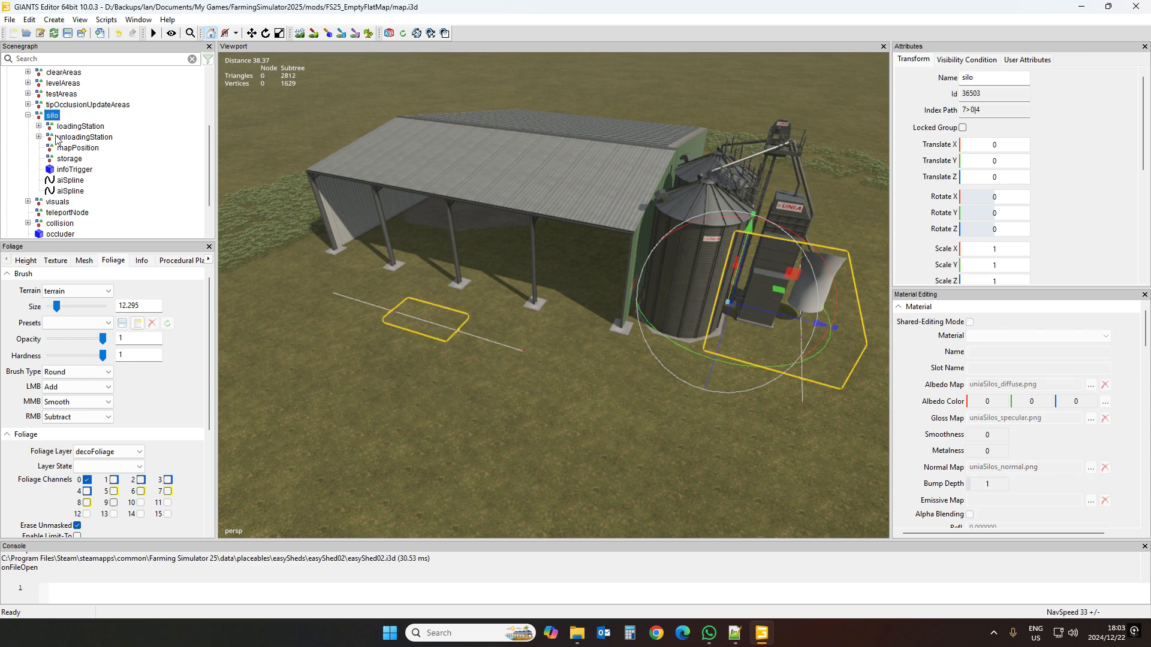
scroll(54, 109, "up", 2)
left_click(55, 127)
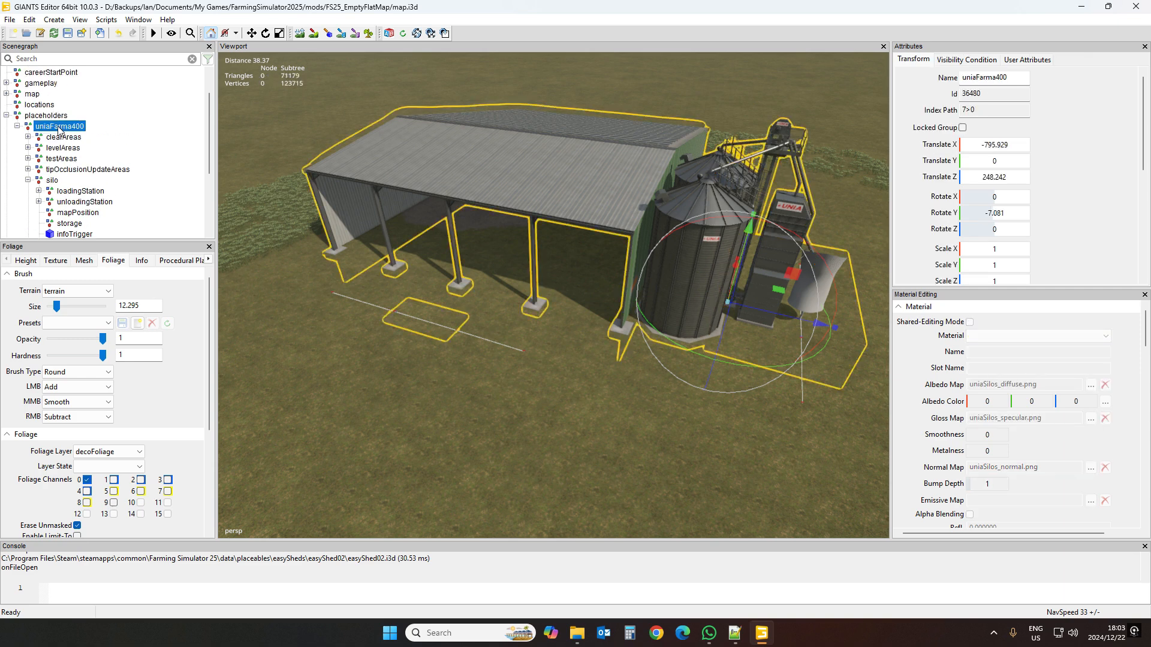
left_click(27, 181)
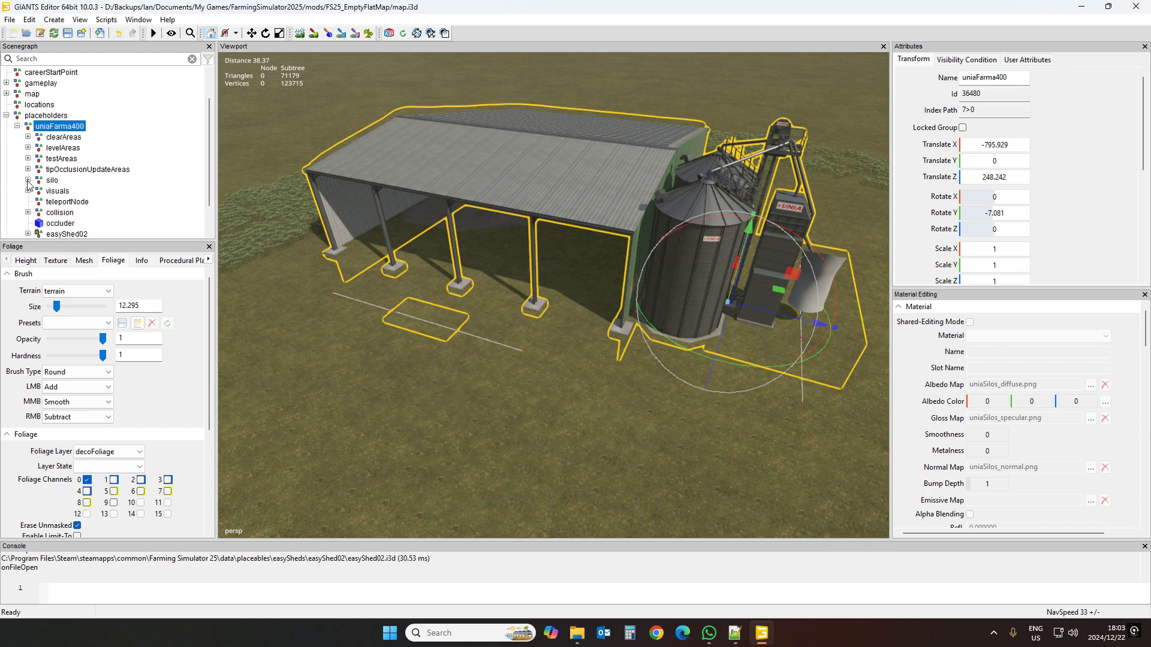
Review uniaFarma400's top-level groups: clearAreas, levelAreas, testAreas, tipOcclusionUpdateAreas, silo and easyShed02
left_click(64, 139)
left_click(63, 149)
left_click(59, 169)
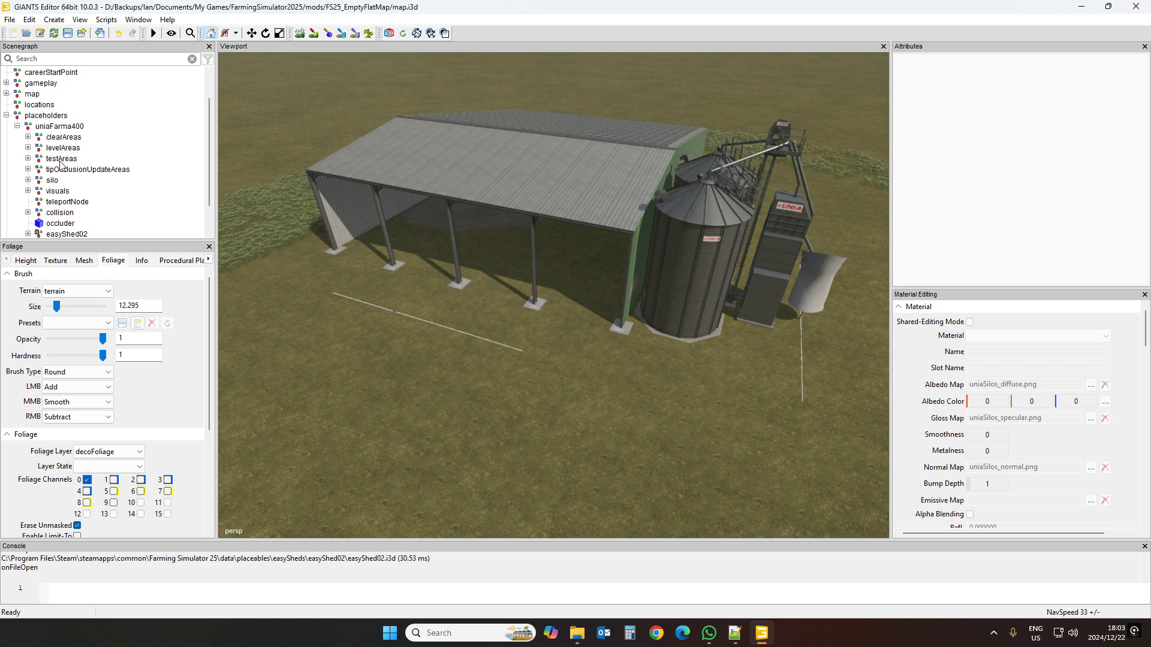
left_click(60, 161)
left_click(60, 170)
left_click(60, 160)
left_click(60, 169)
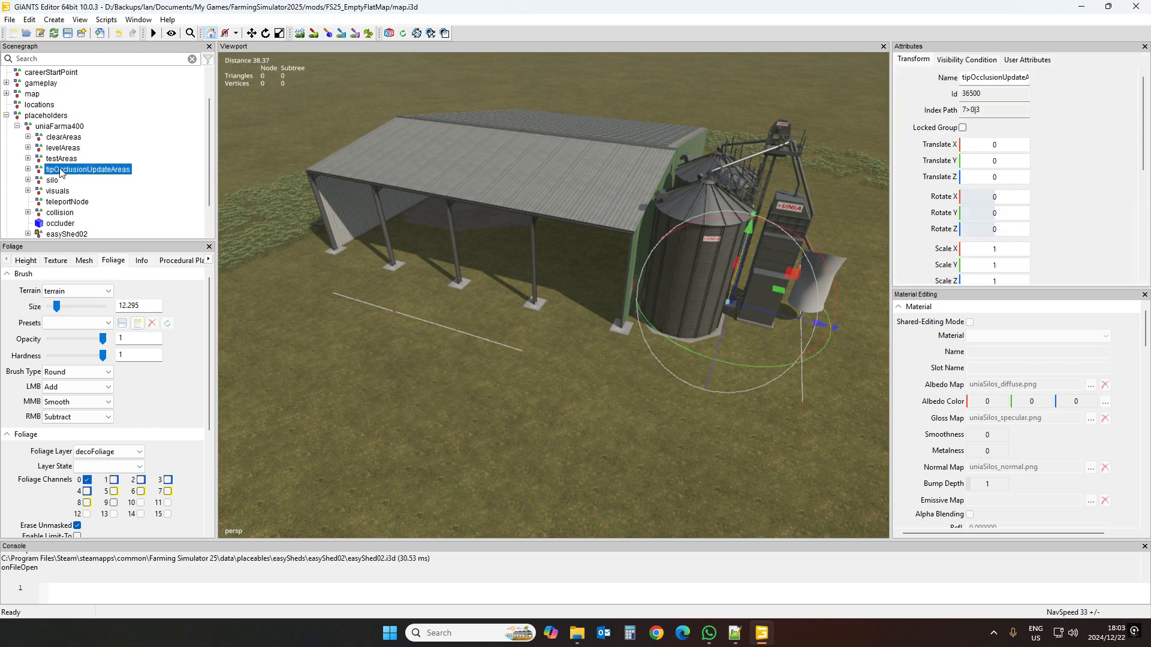
left_click(53, 180)
scroll(54, 185, "down", 1)
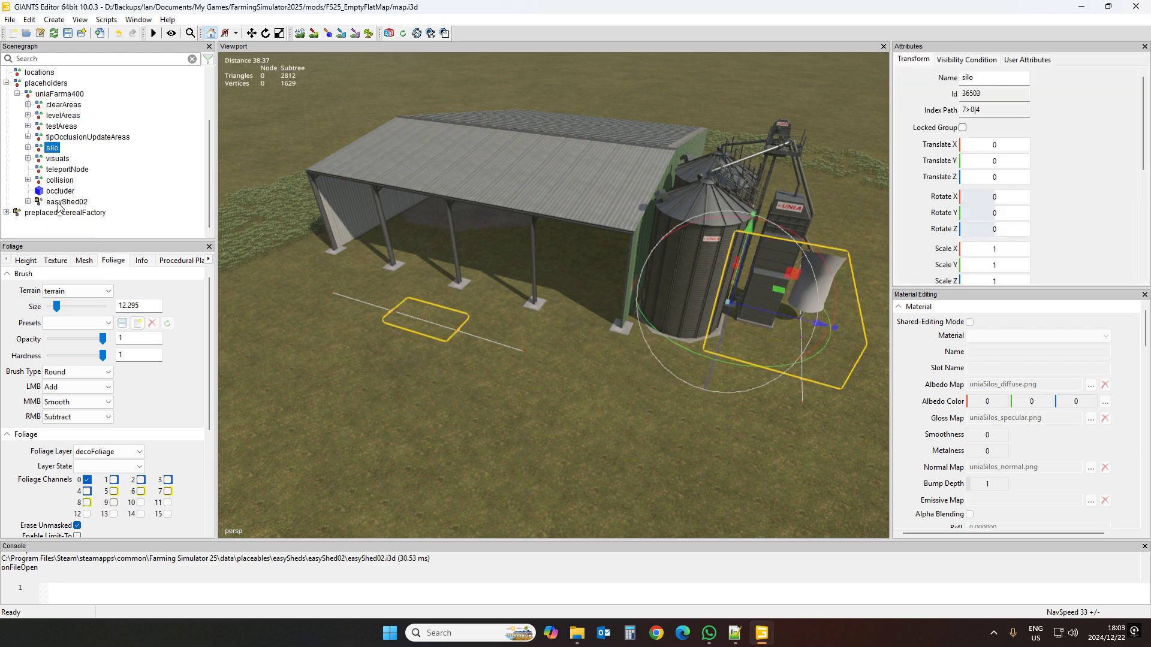
left_click(59, 202)
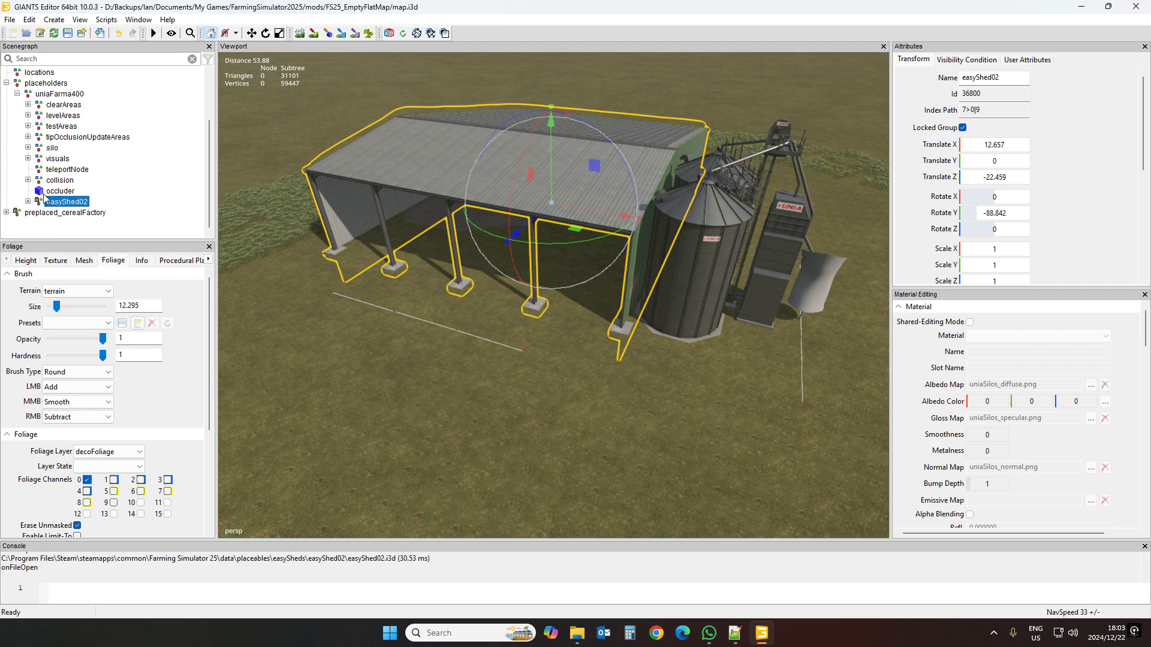
left_click(58, 94)
left_click(62, 105)
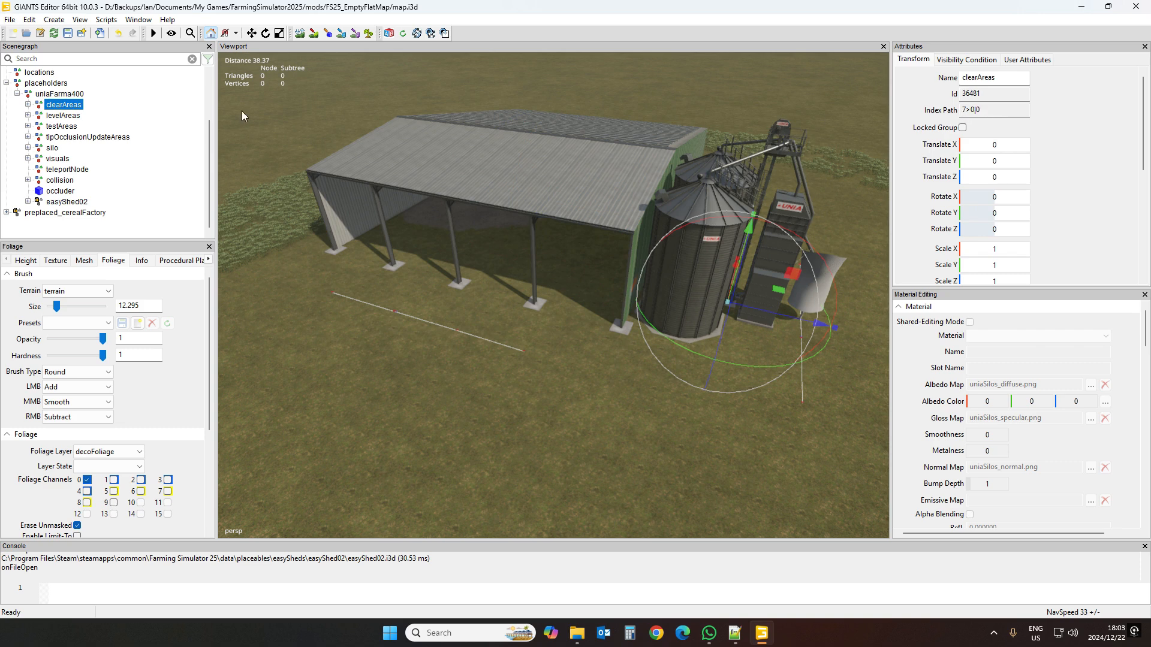
left_click(62, 116)
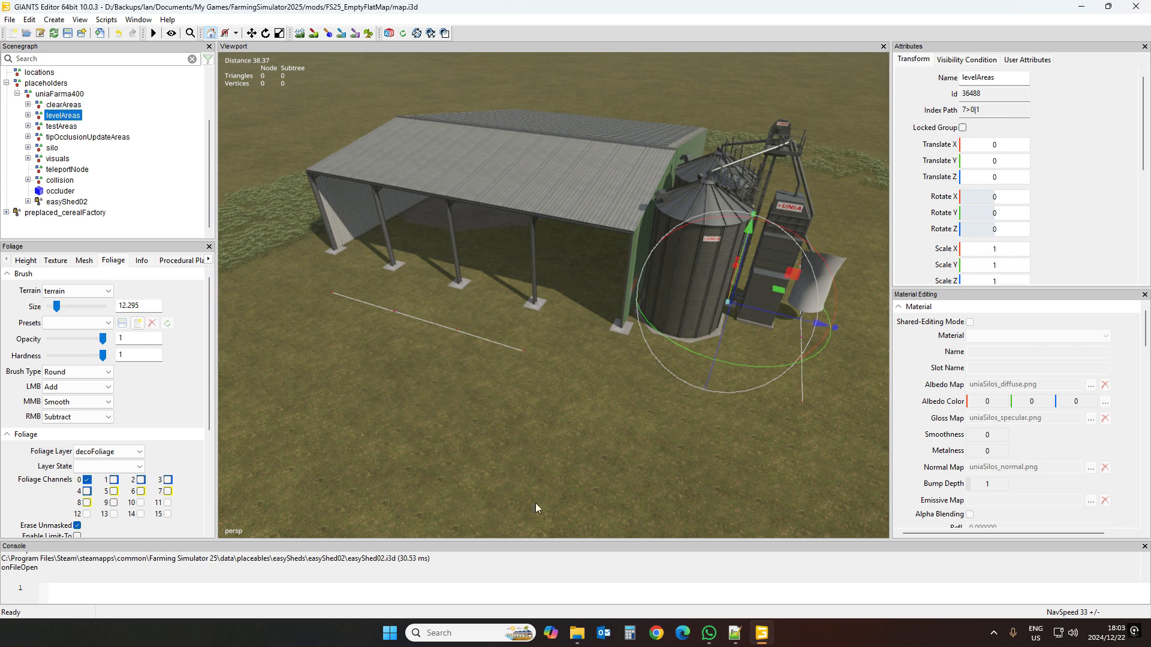
Open farma400.xml from the FS25_EmptyFlatMap mod's placeables/farma400 folder in Notepad++
mouse_move(735, 632)
left_click(702, 588)
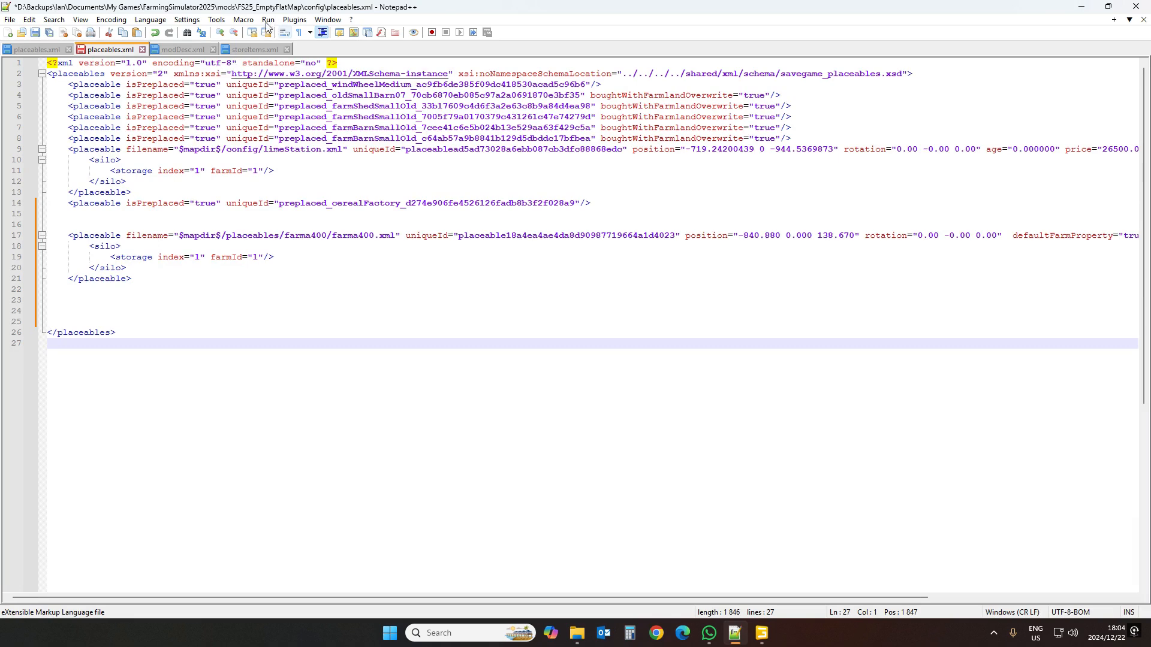
left_click(577, 633)
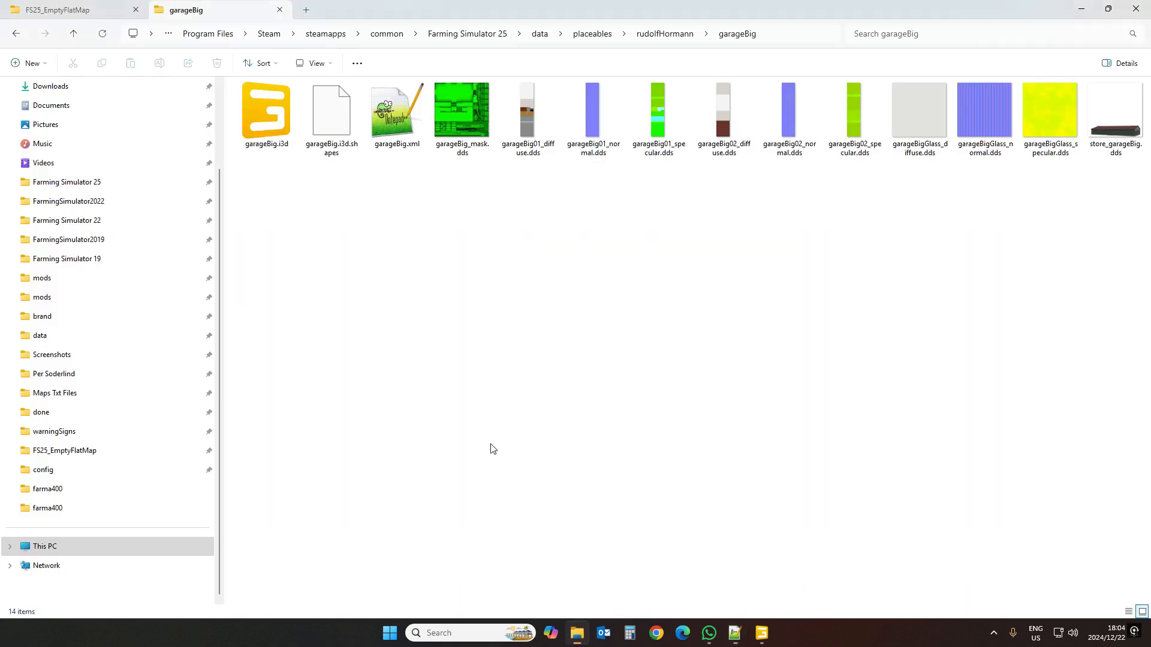
left_click(88, 15)
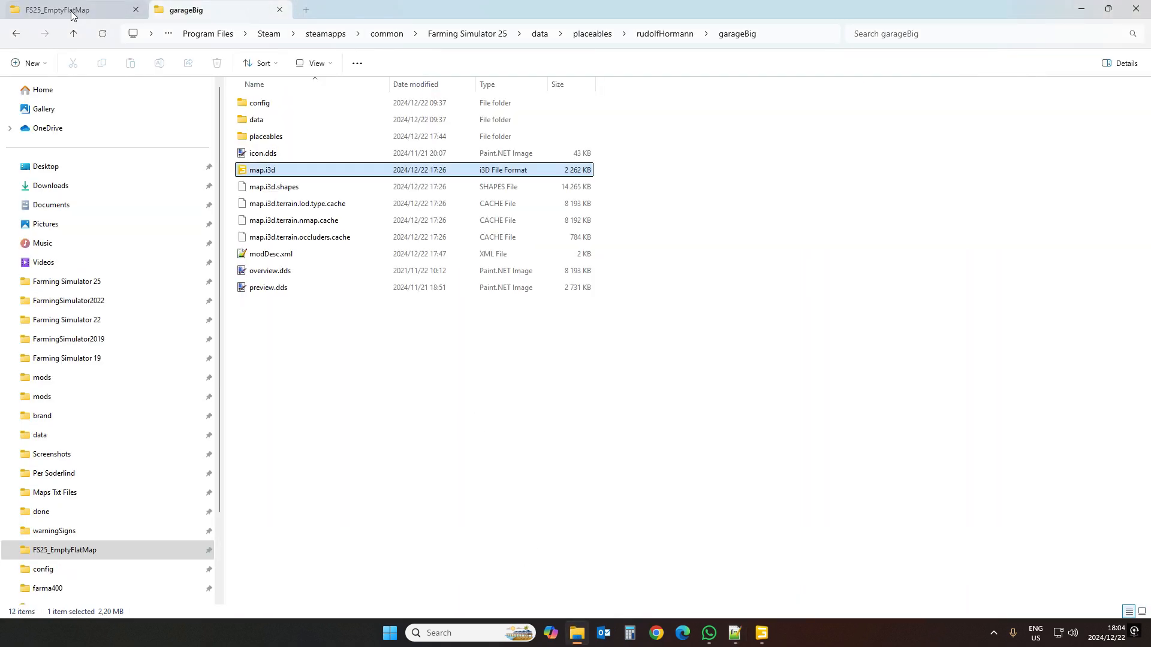
double_click(258, 135)
double_click(257, 119)
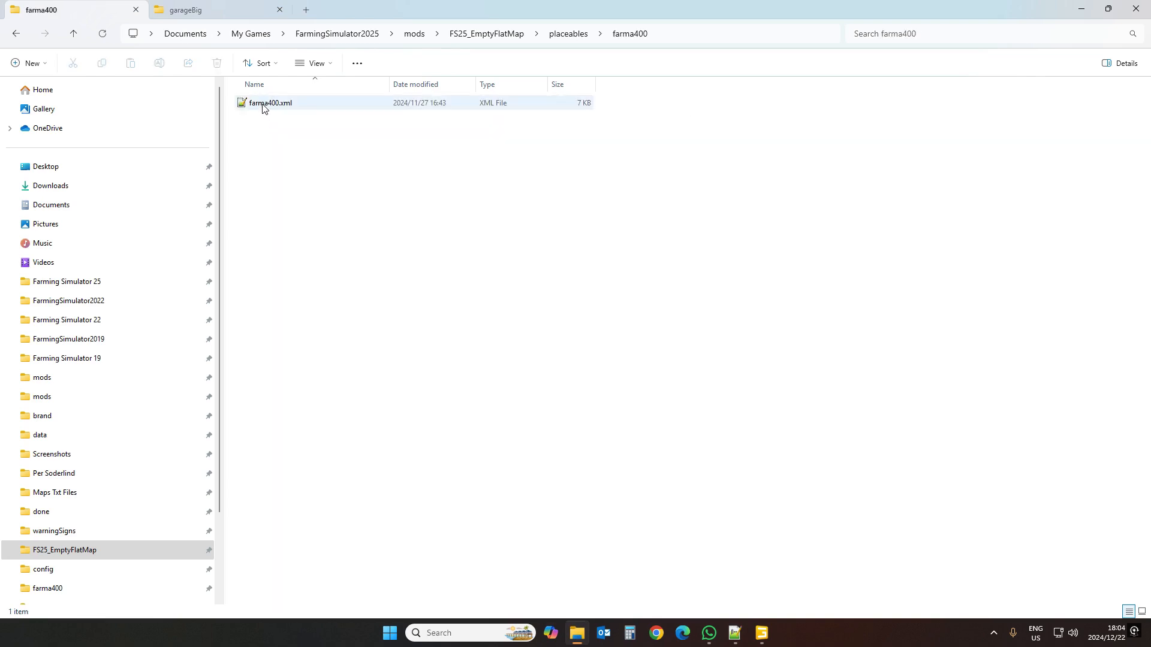
double_click(262, 104)
Examine how farma400.xml's i3dMappings, such as clearAreaStart01, are used by the clear area, levelling and silo sections
scroll(294, 175, "down", 16)
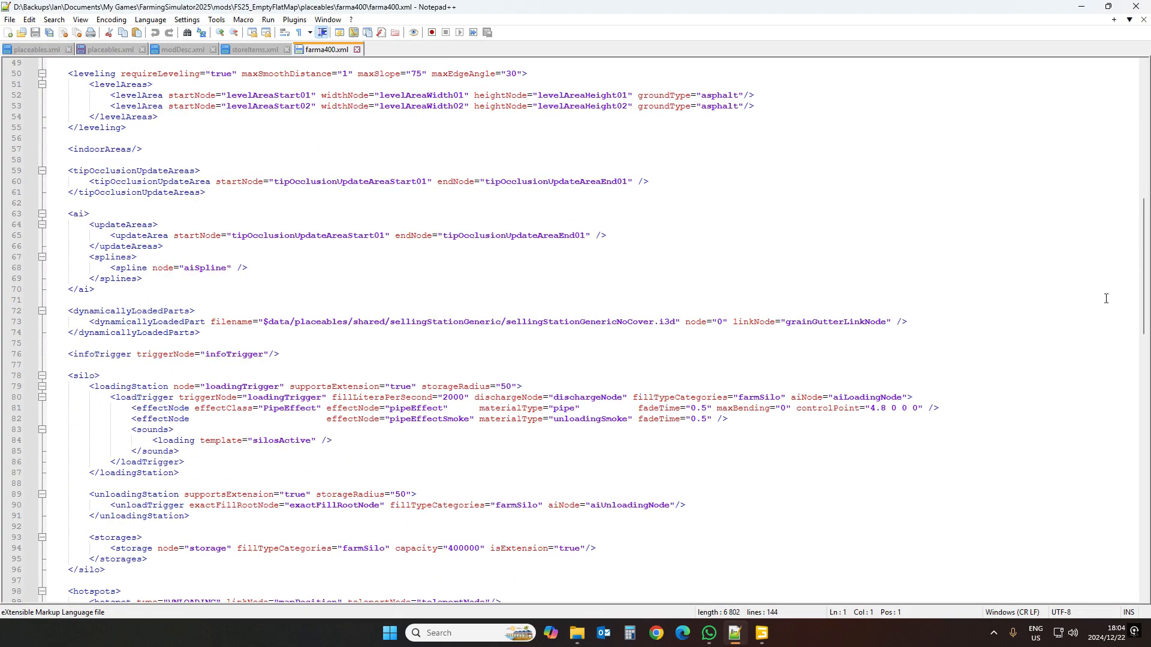
left_click_drag(1143, 282, 1143, 420)
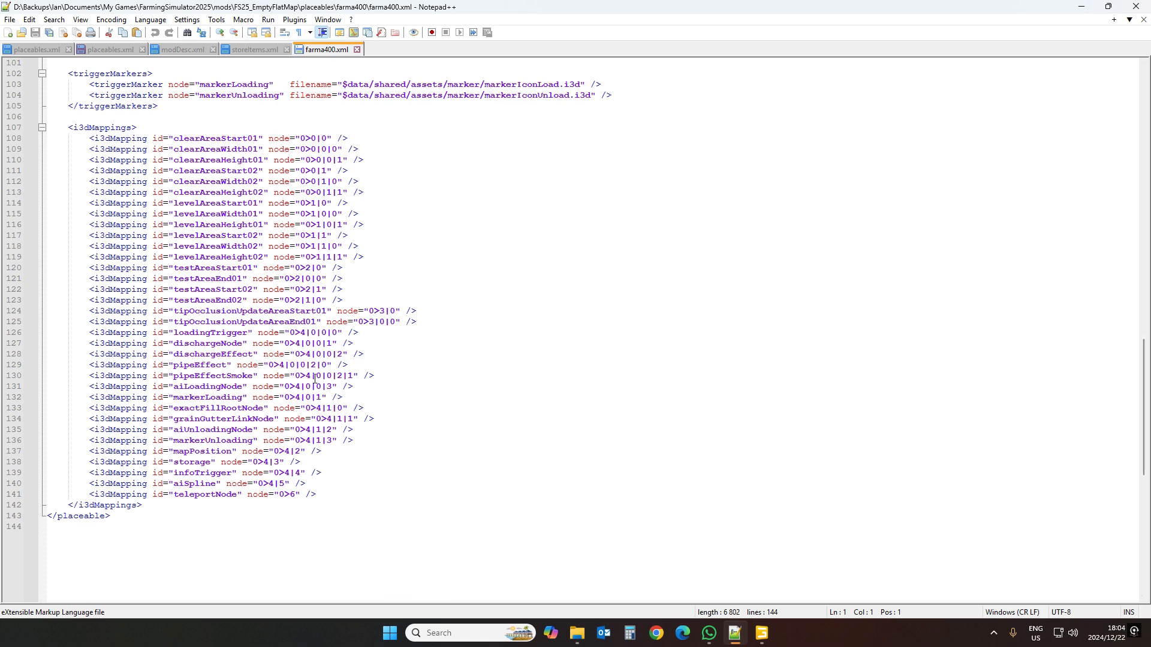
double_click(200, 139)
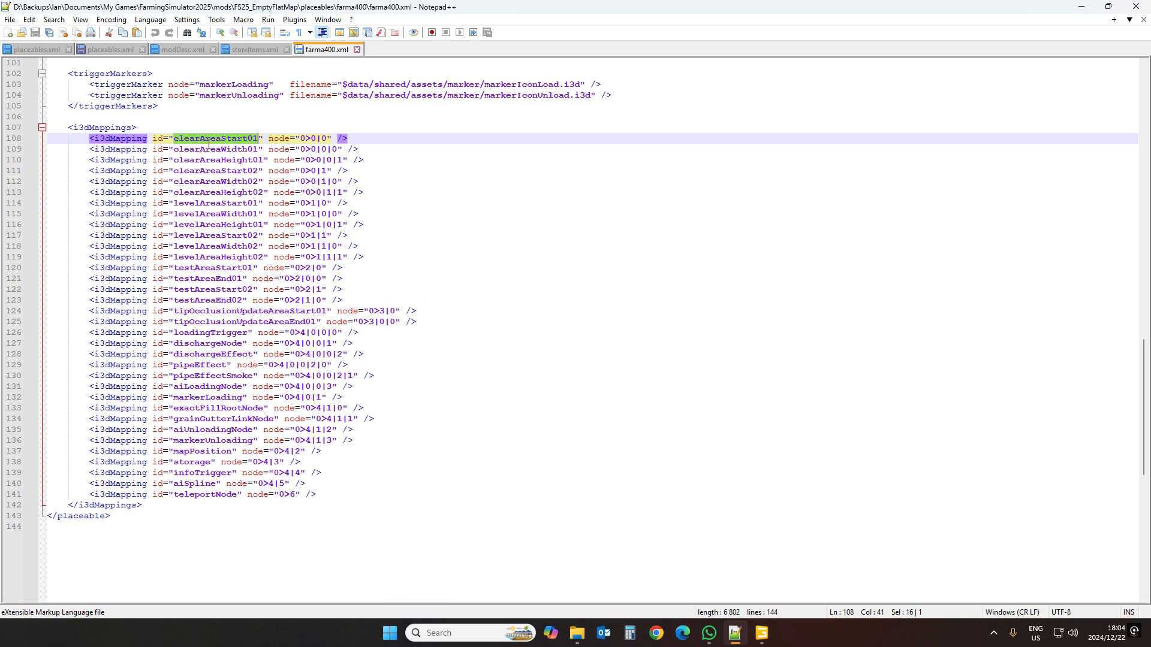
scroll(211, 142, "up", 7)
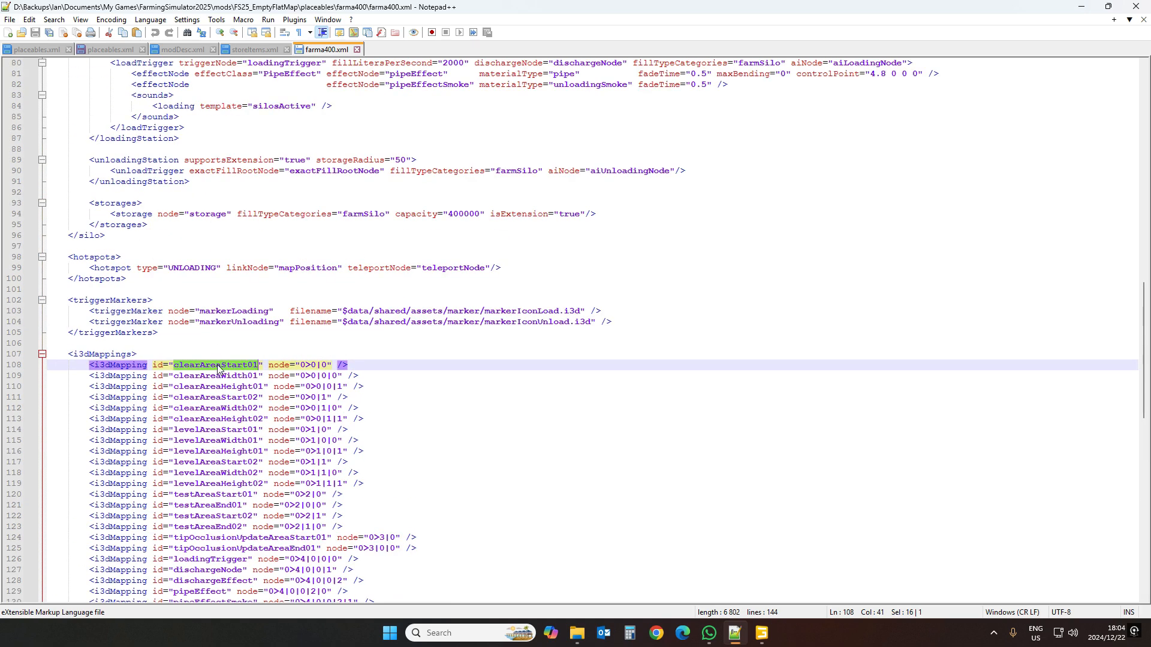
left_click_drag(1142, 328, 1131, 153)
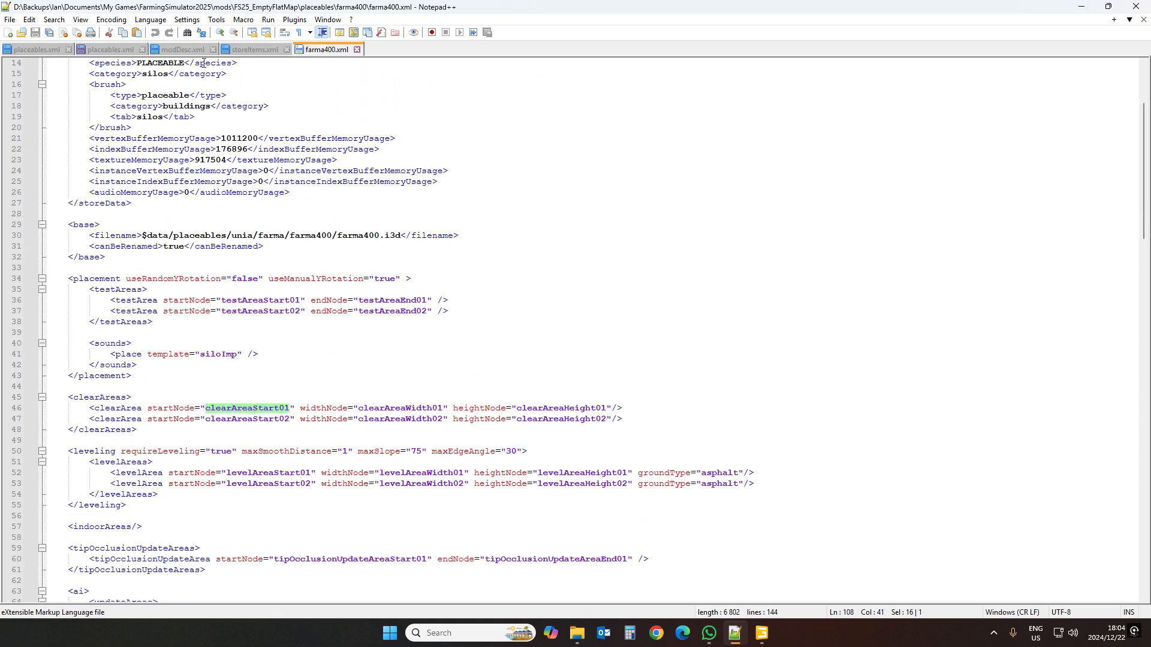
left_click_drag(1142, 198, 1141, 371)
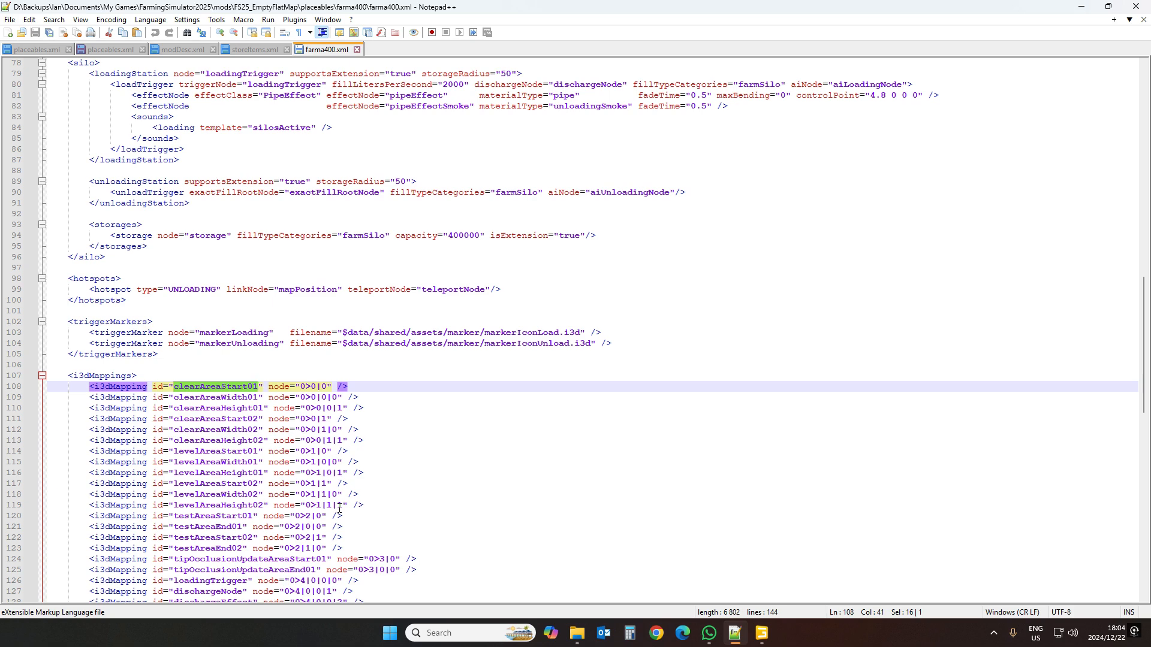
In GIANTS Editor, check the index paths of the uniaFarma400 root, easyShed02 and occluder
key("alt+Tab")
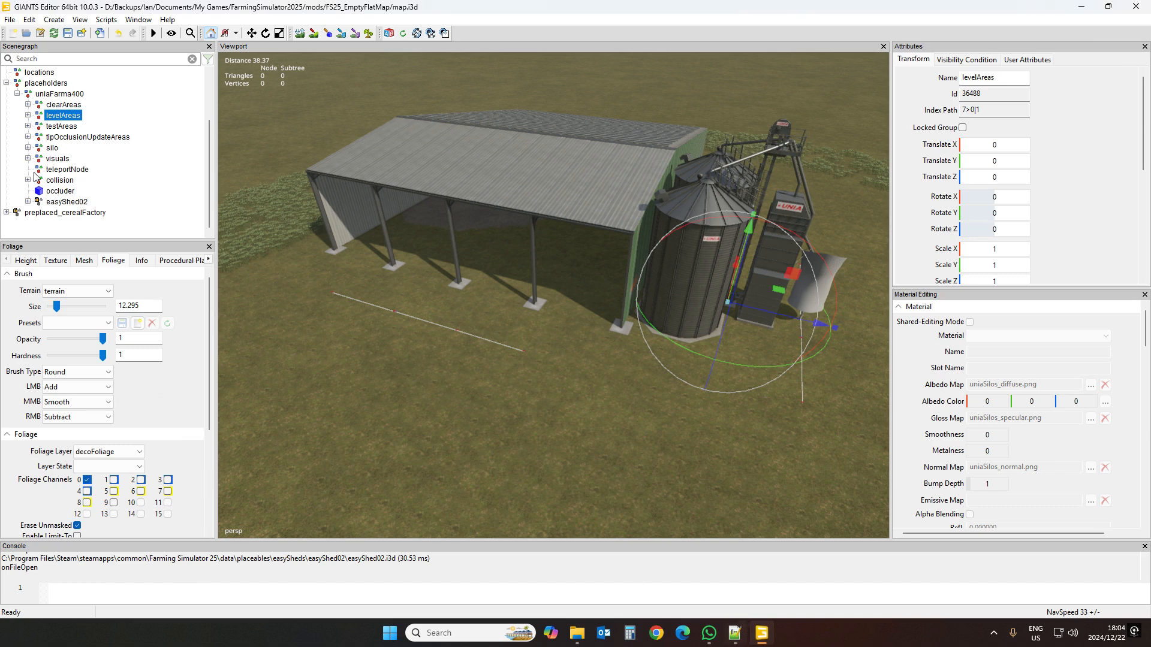
left_click(48, 95)
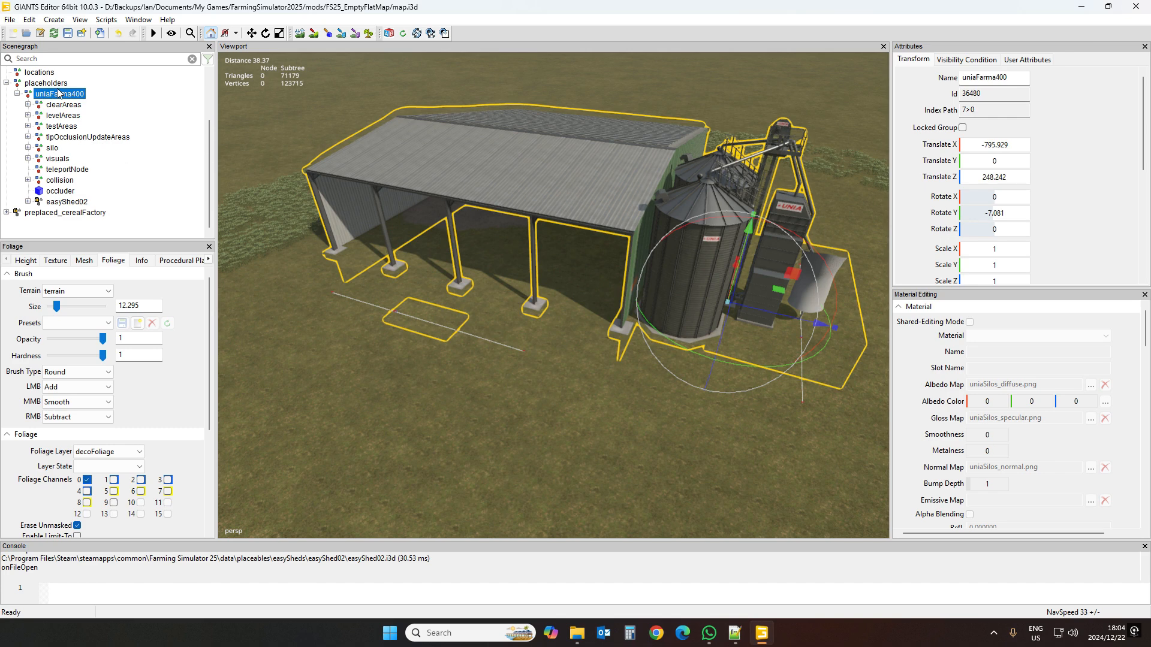
left_click(59, 203)
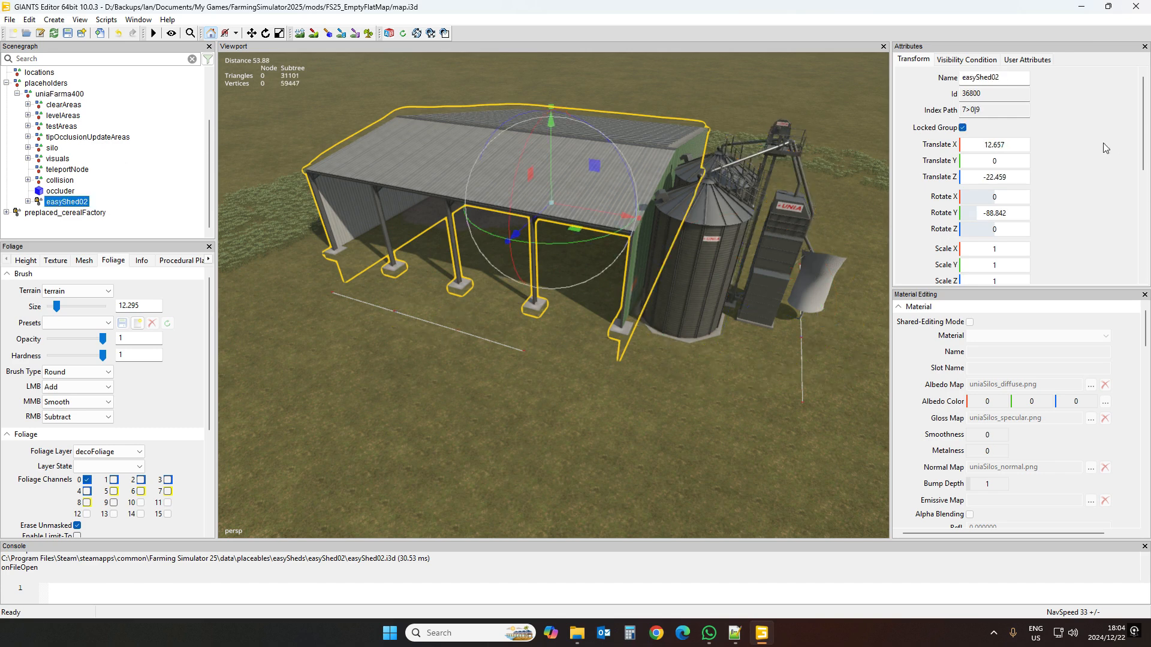
left_click(64, 192)
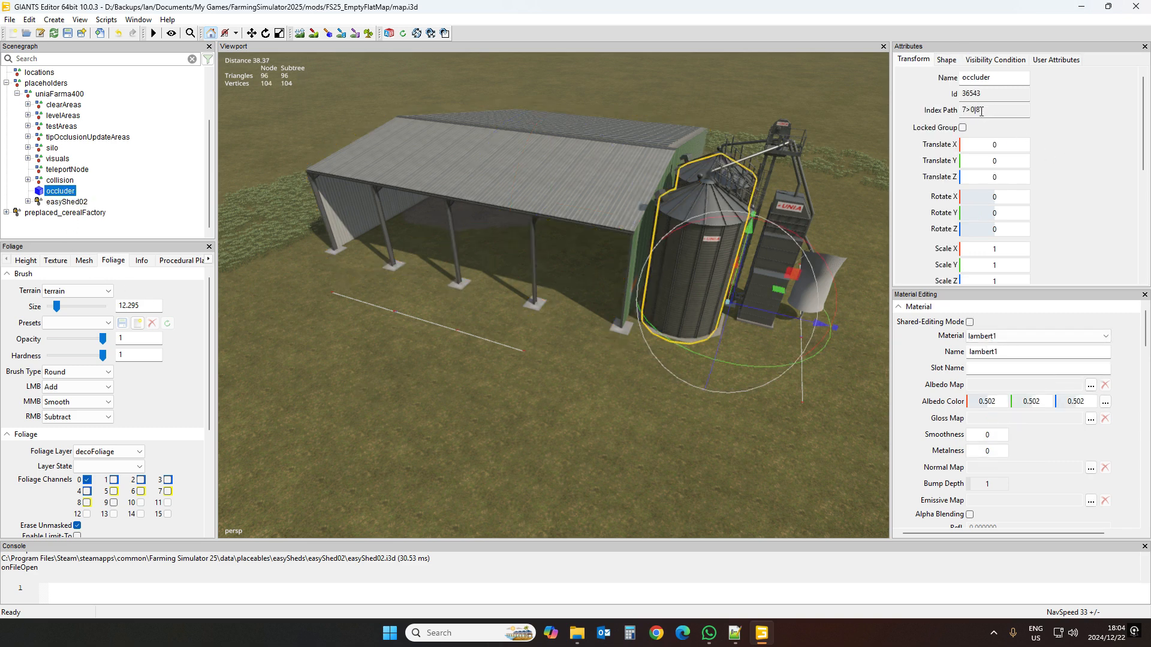
Return to farma400.xml in Notepad++ and check the node paths mapped for aiSpline and teleportNode
left_click(735, 633)
scroll(349, 423, "down", 7)
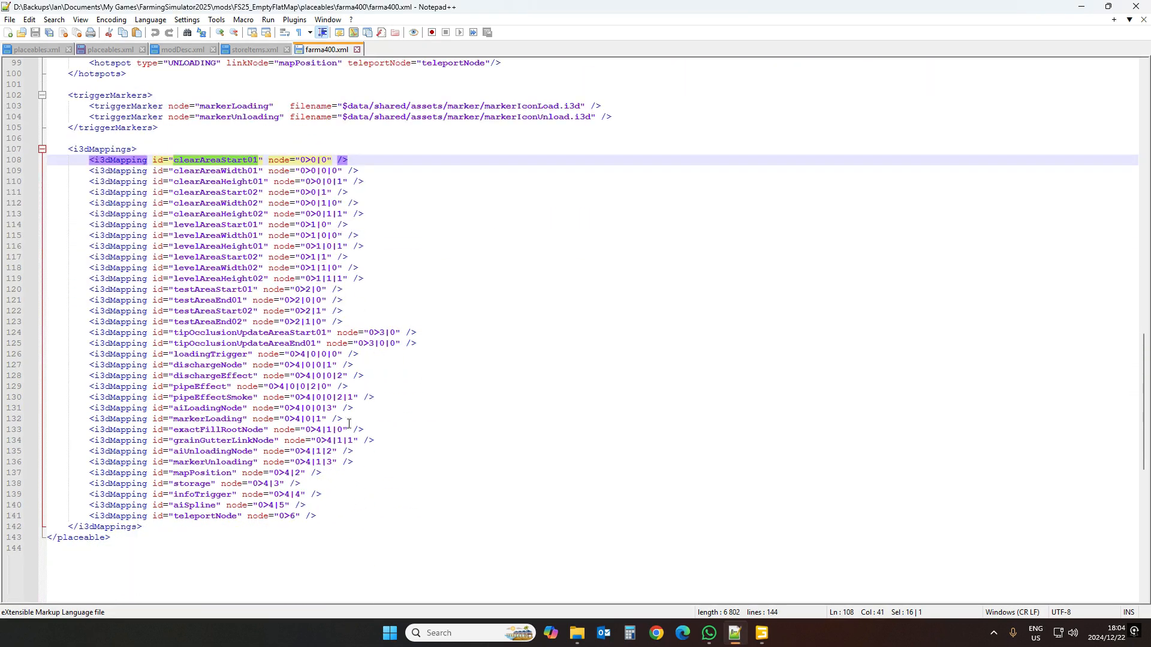
left_click(188, 505)
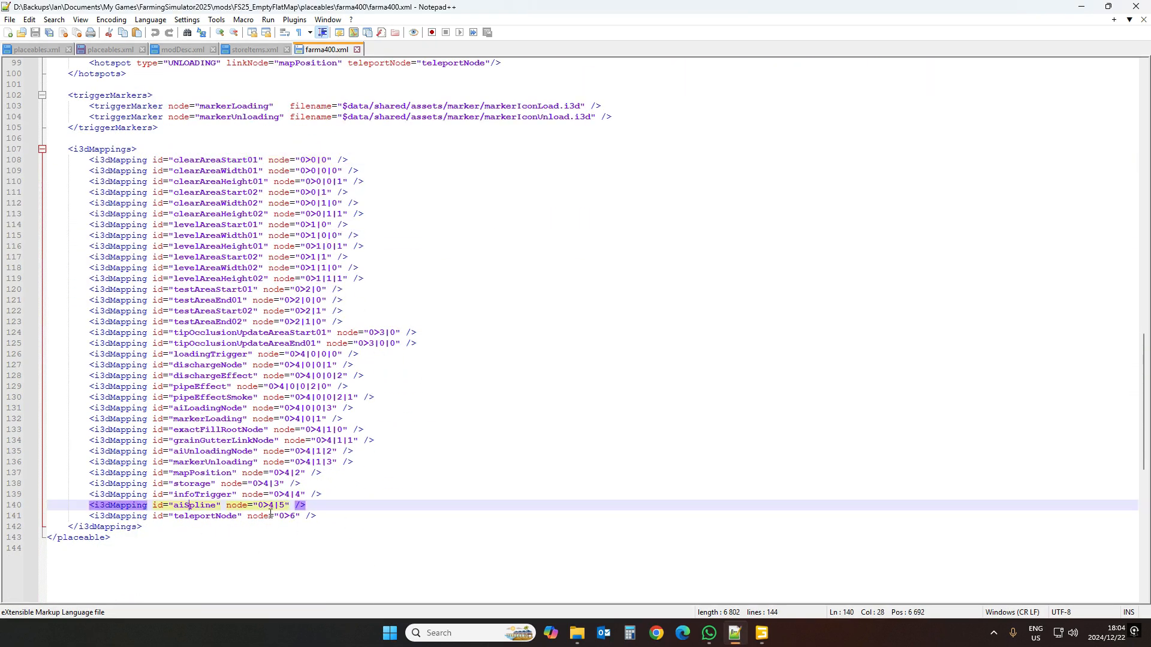
left_click(210, 517)
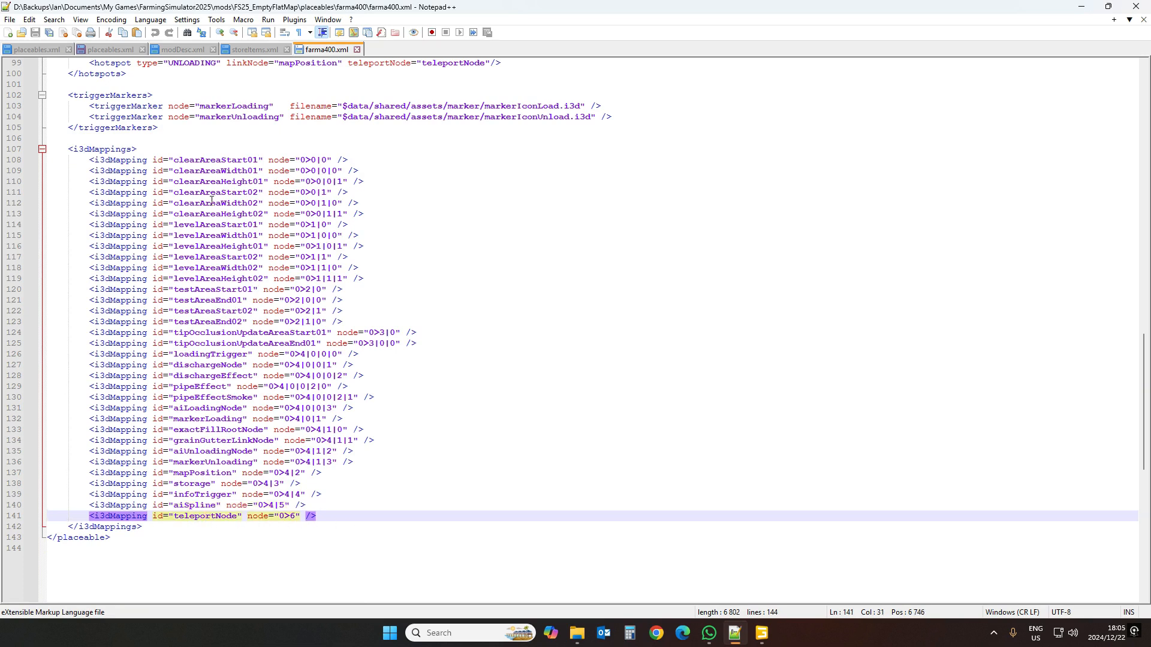
In GIANTS Editor, compare the index paths of teleportNode, collision, occluder and easyShed02, and view the shed beside the silo
left_click(761, 633)
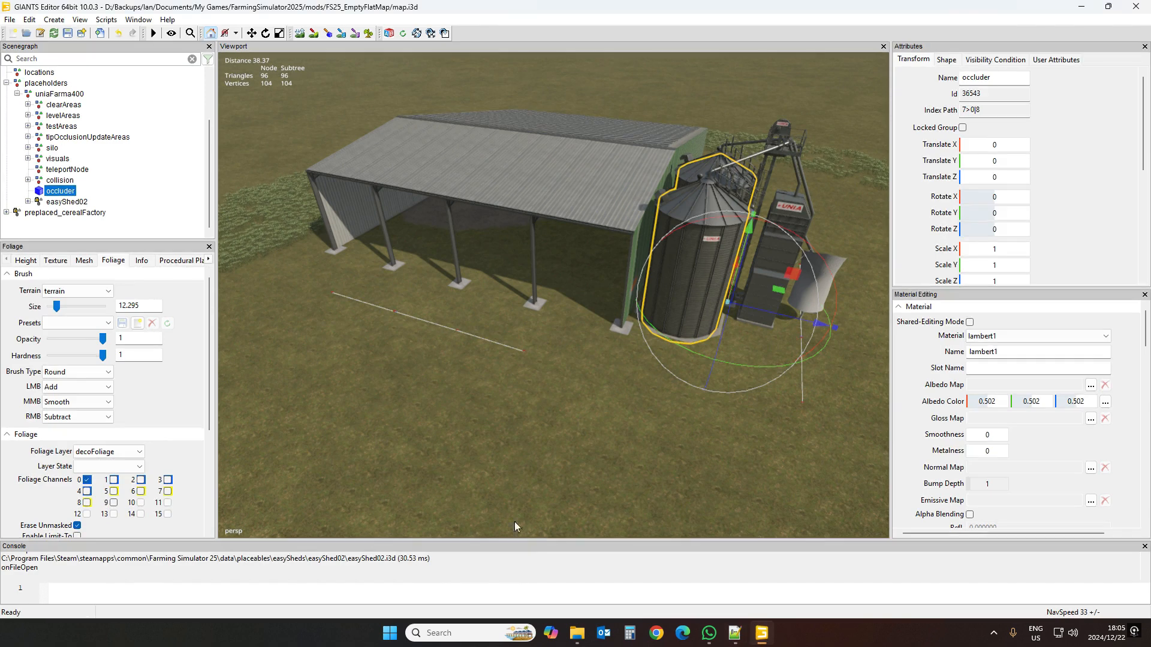
left_click(67, 169)
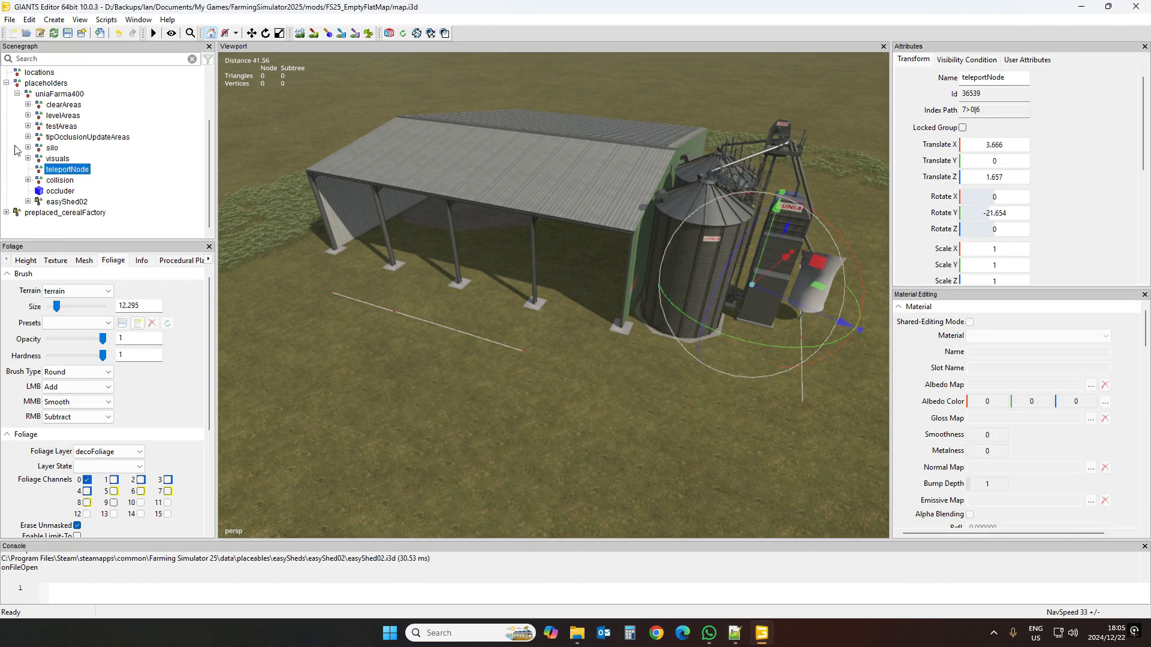
left_click(57, 183)
left_click(58, 191)
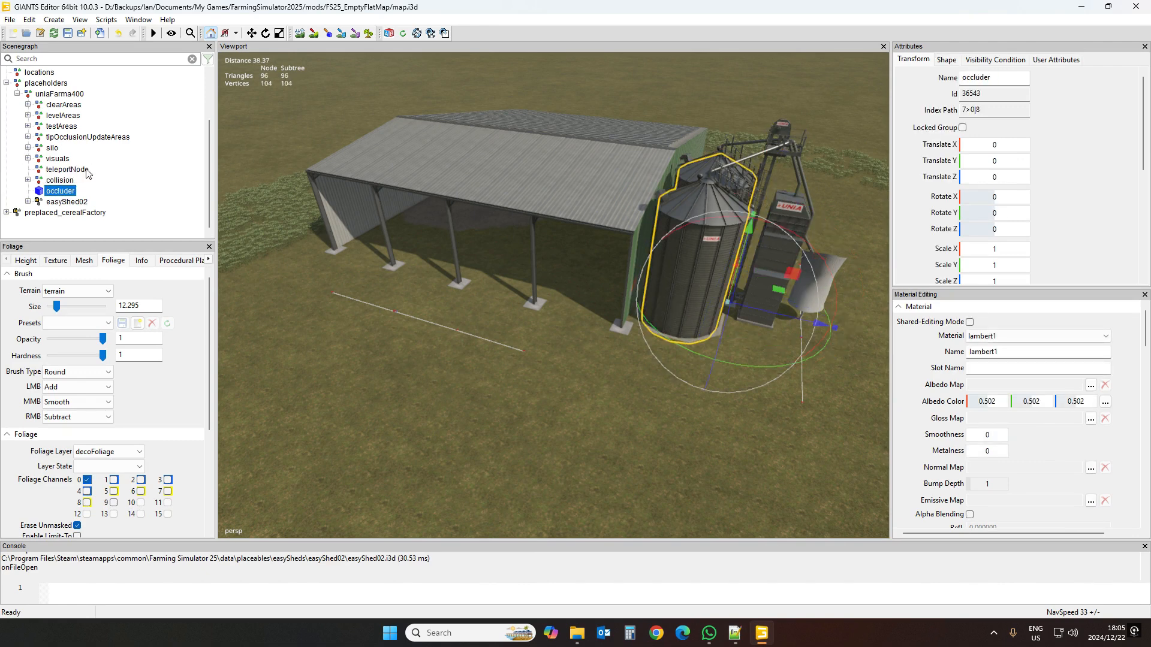
left_click(63, 202)
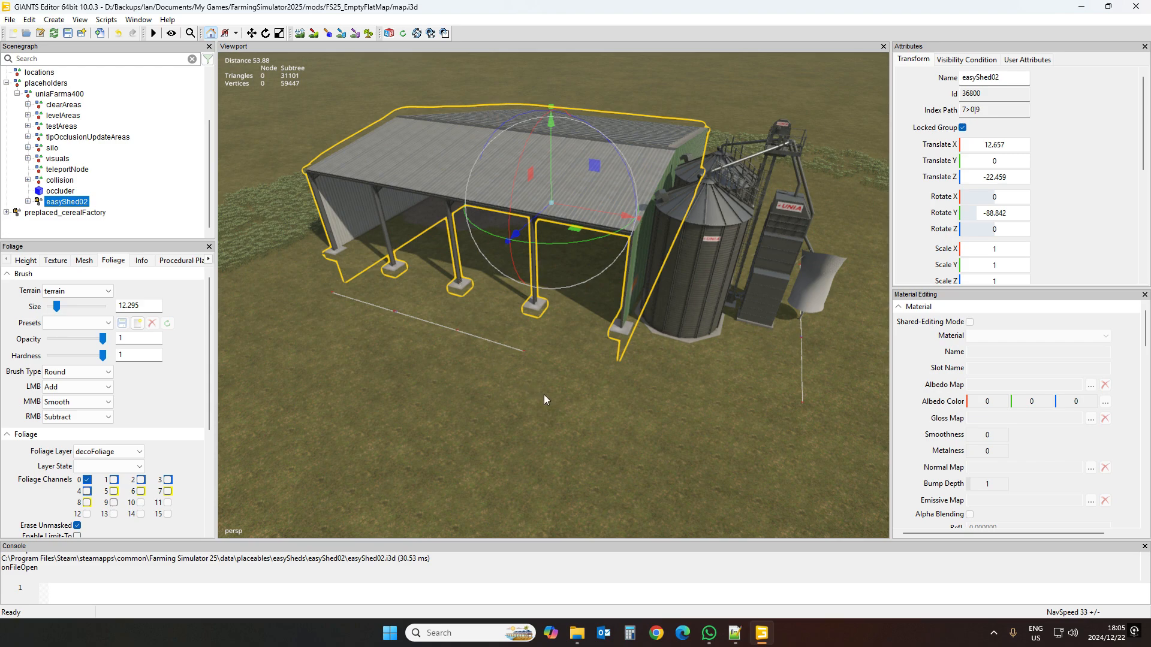
middle_click_drag(544, 395, 483, 387)
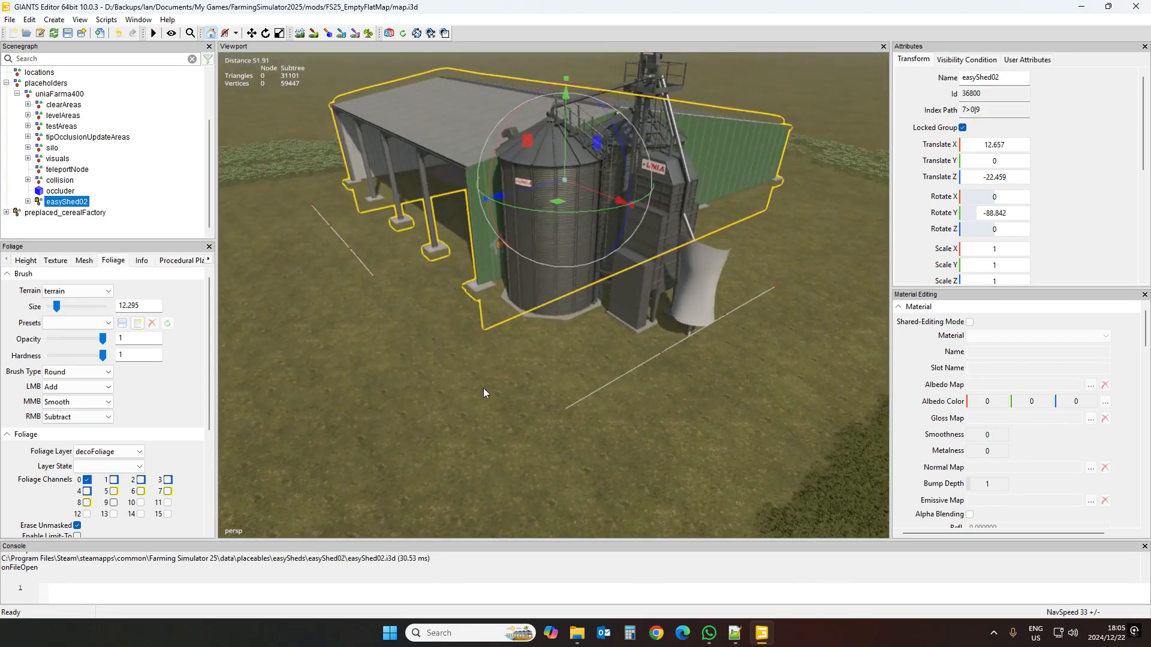
scroll(483, 387, "down", 3)
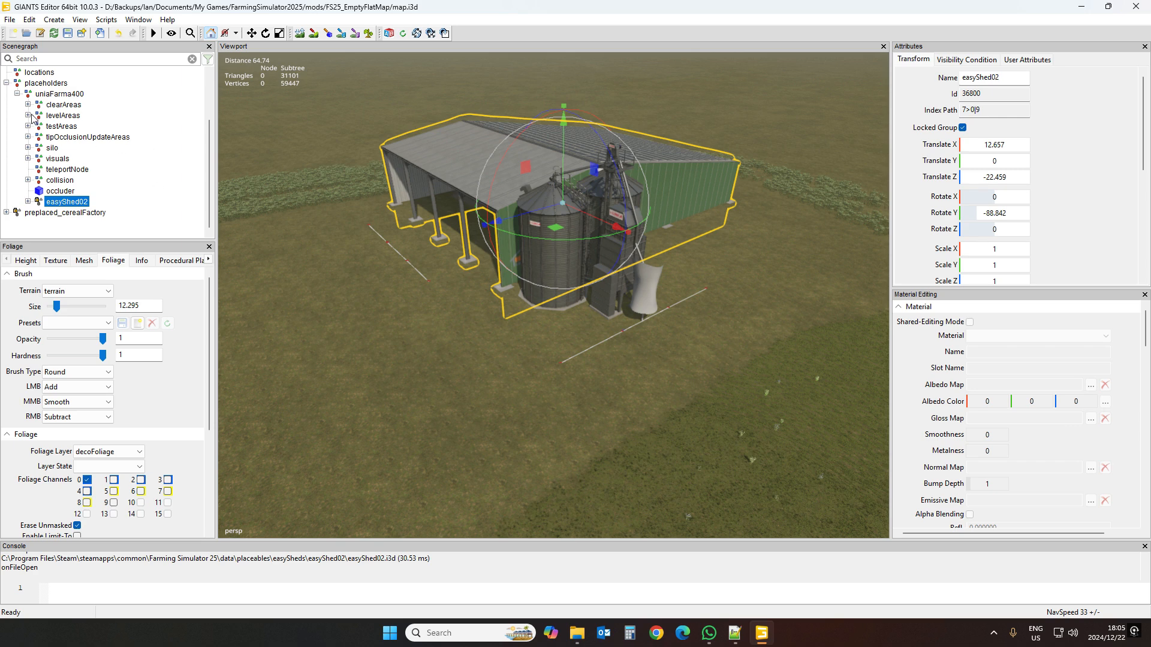
Start exporting the uniaFarma400 group with its files, choosing FS25_EmptyFlatMap's placeables/farma400 folder as the destination
left_click(53, 94)
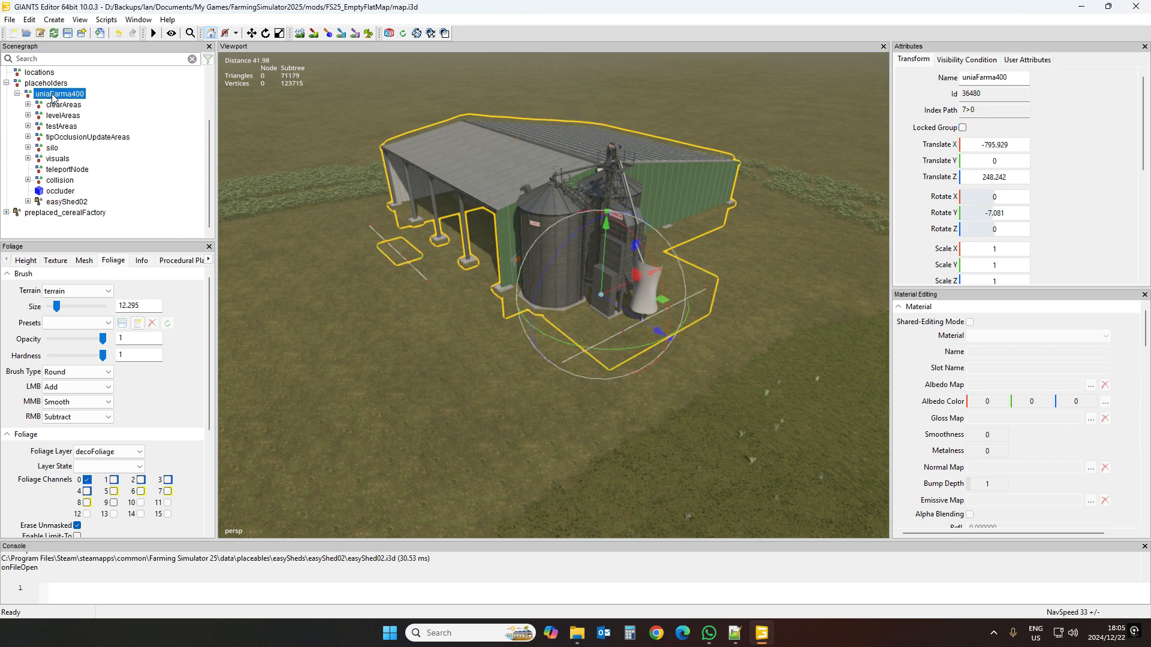
left_click(10, 20)
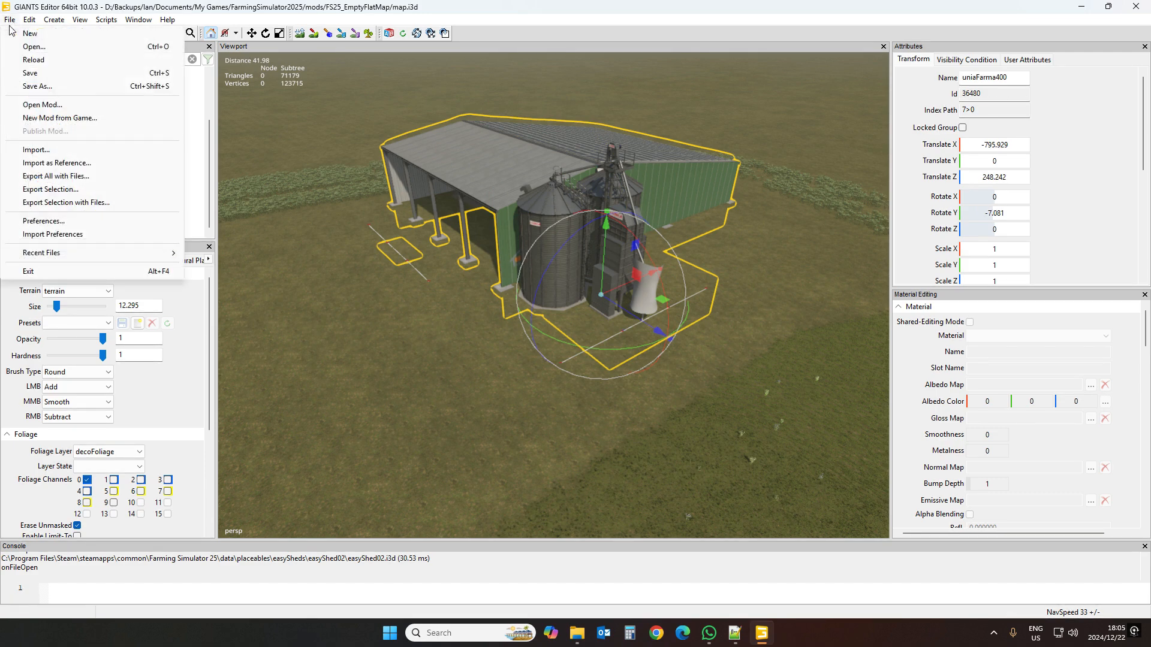
left_click(60, 203)
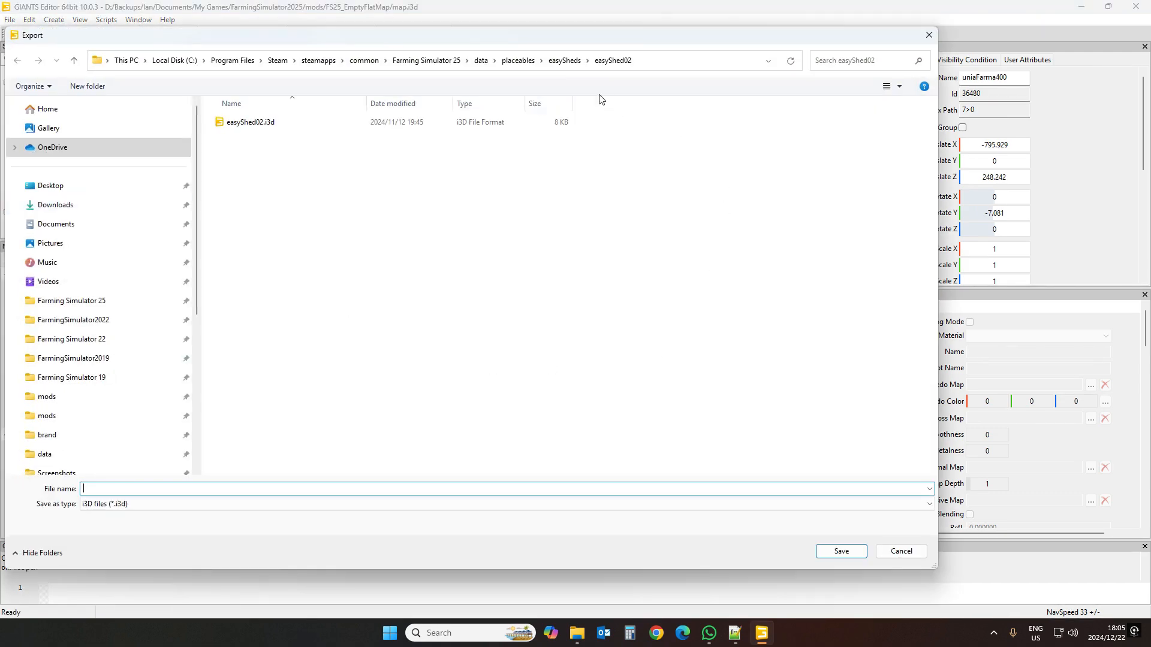
left_click(48, 416)
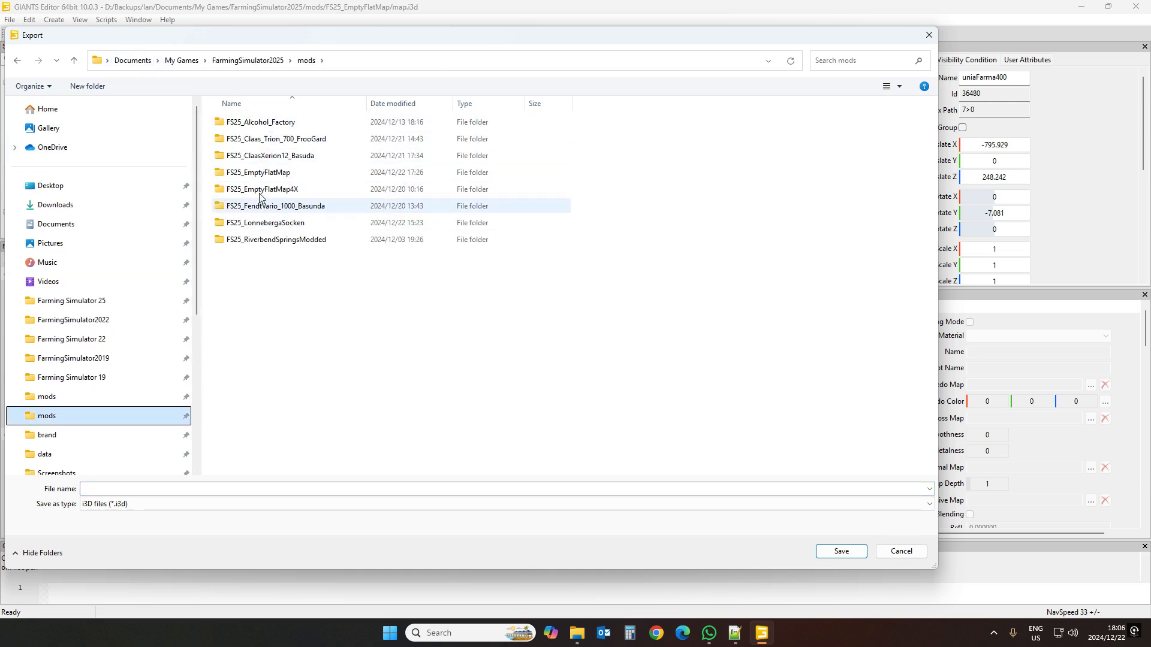
double_click(257, 173)
left_click(240, 139)
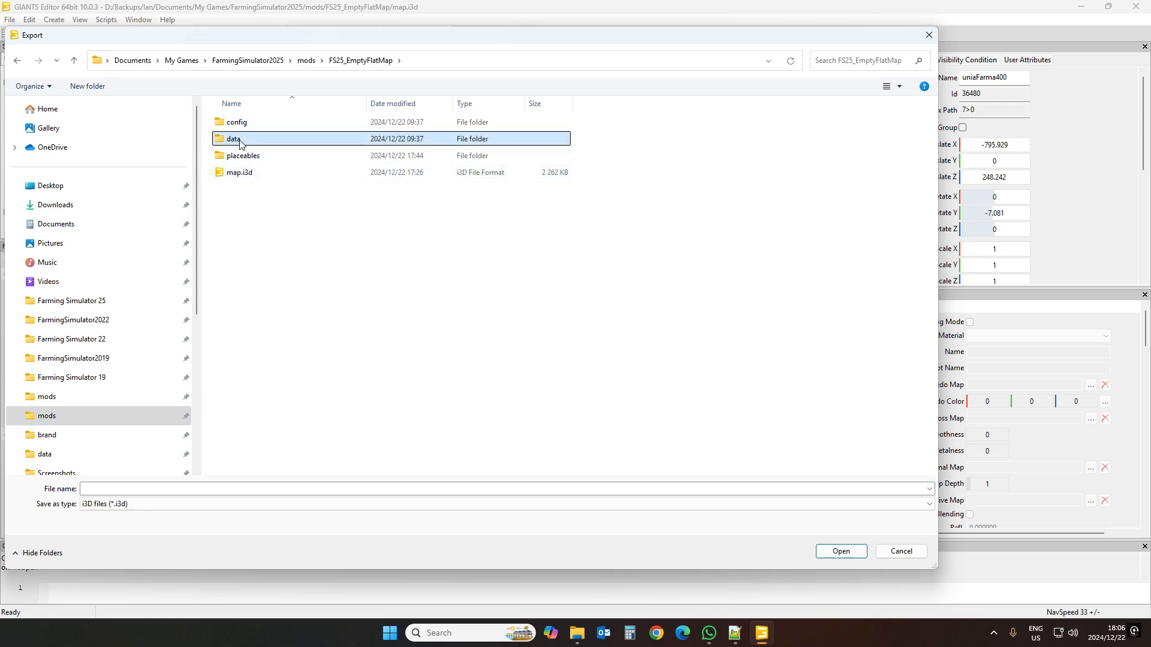
double_click(242, 156)
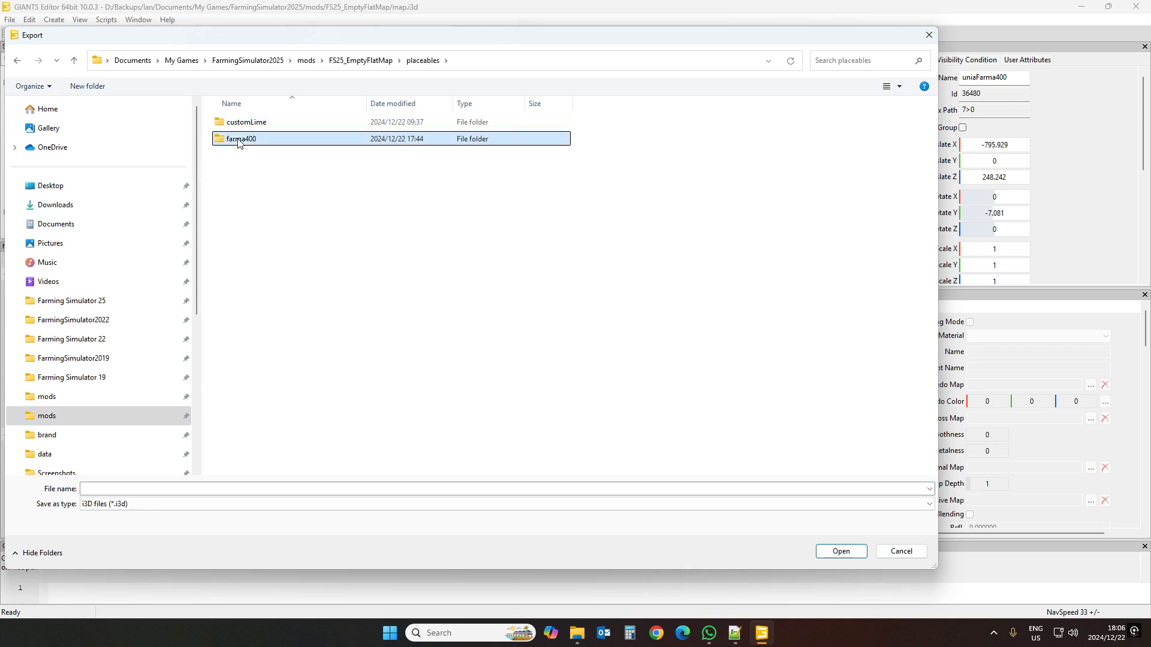
double_click(240, 138)
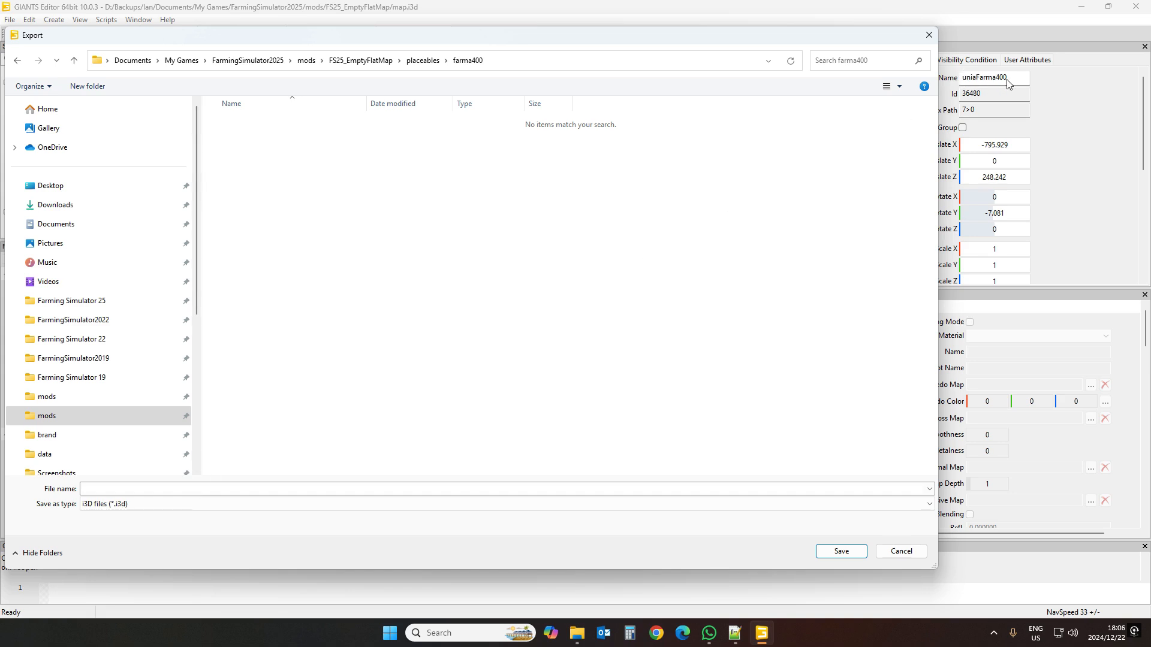
Save the exported i3D file as uniaFarma400, keeping game relative paths
left_click(296, 492)
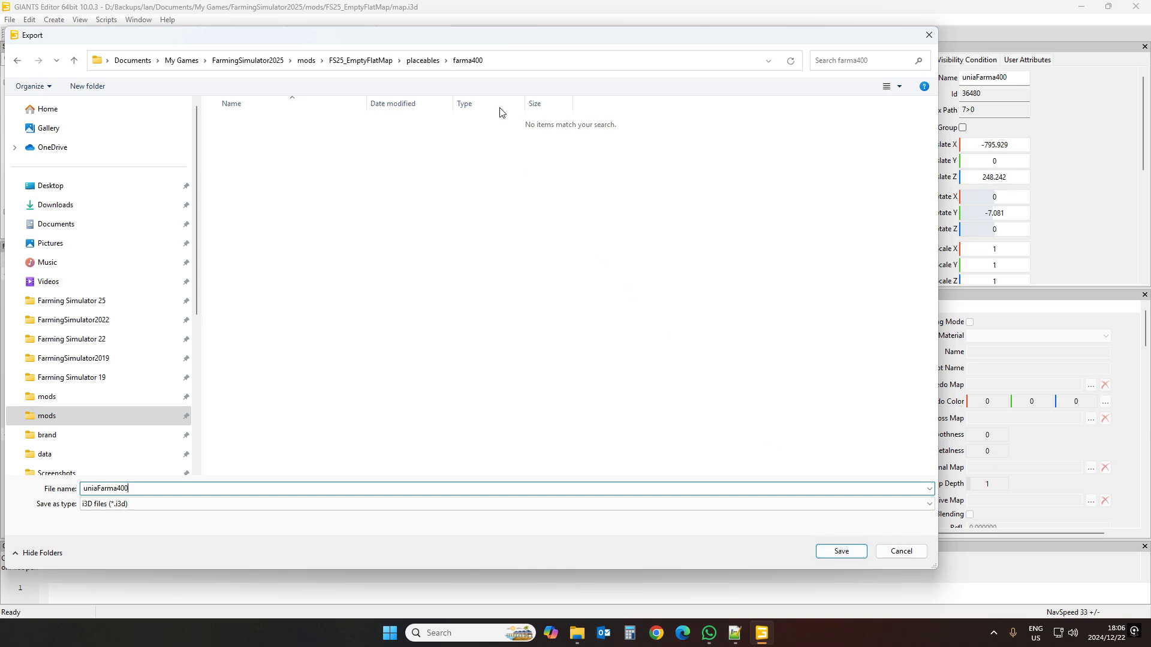
left_click(824, 552)
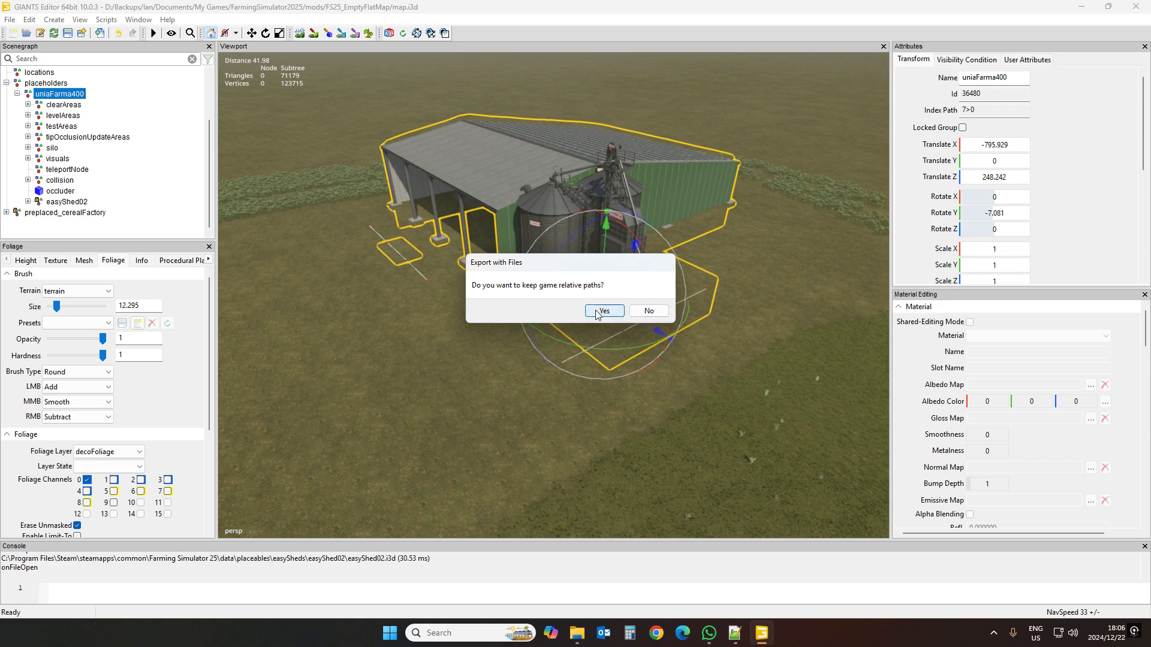
left_click(596, 312)
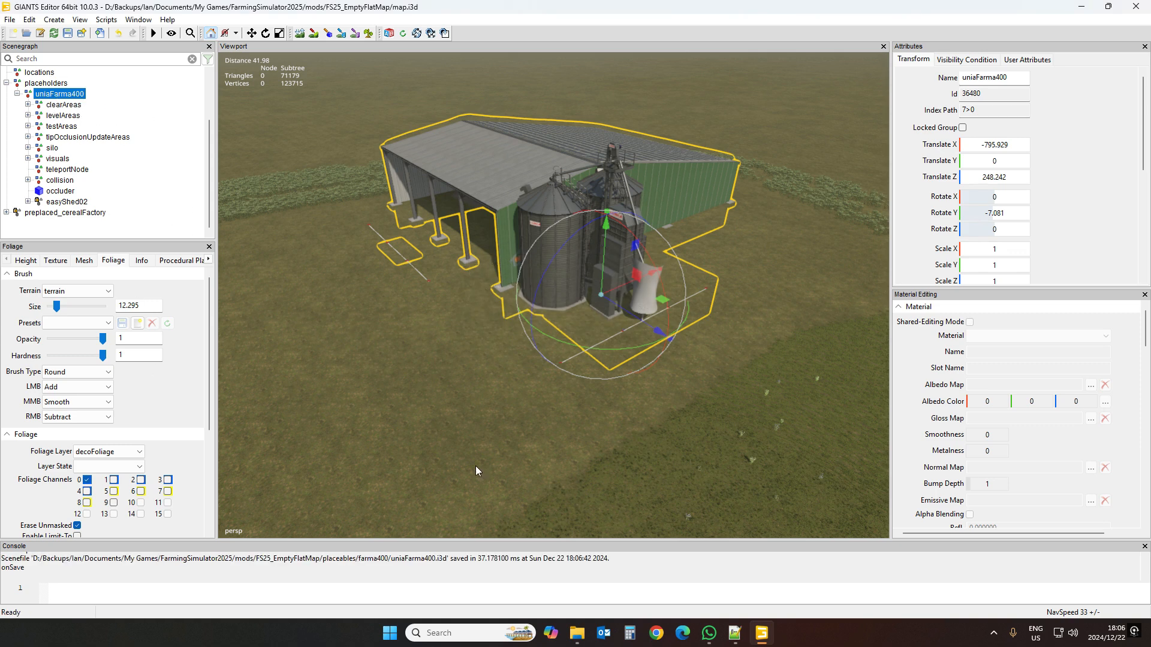
Check the exported uniaFarma400.i3d and uniaFarma400.i3d.shapes files in the farma400 folder in File Explorer
left_click(570, 636)
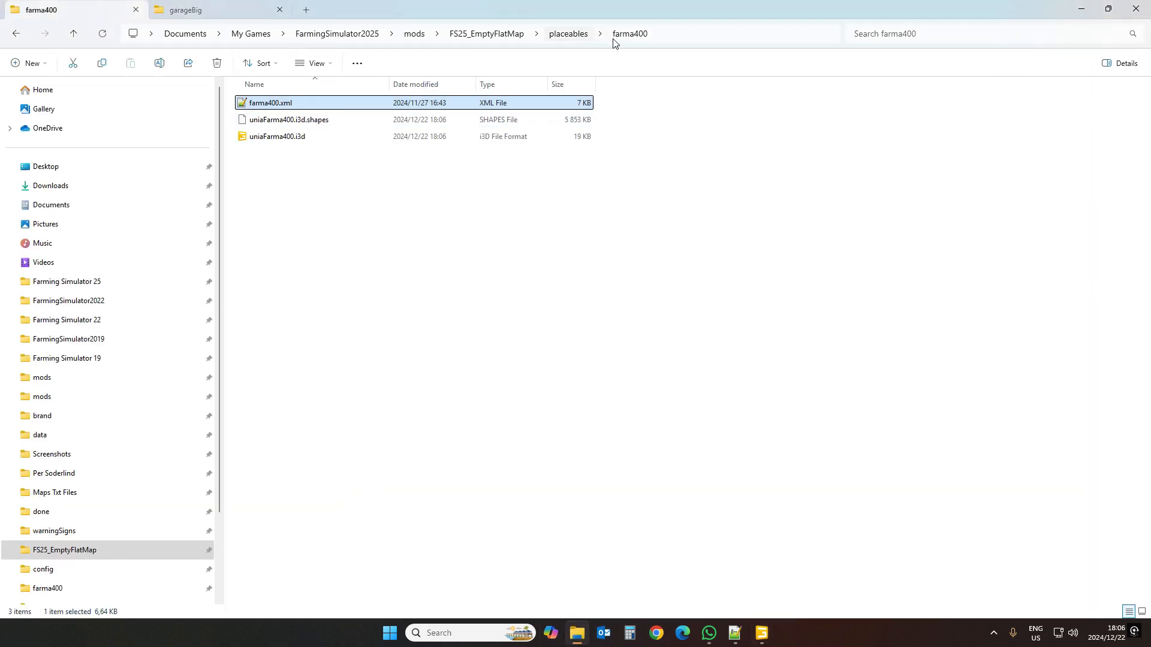
left_click(293, 120)
left_click(290, 139)
left_click(292, 119)
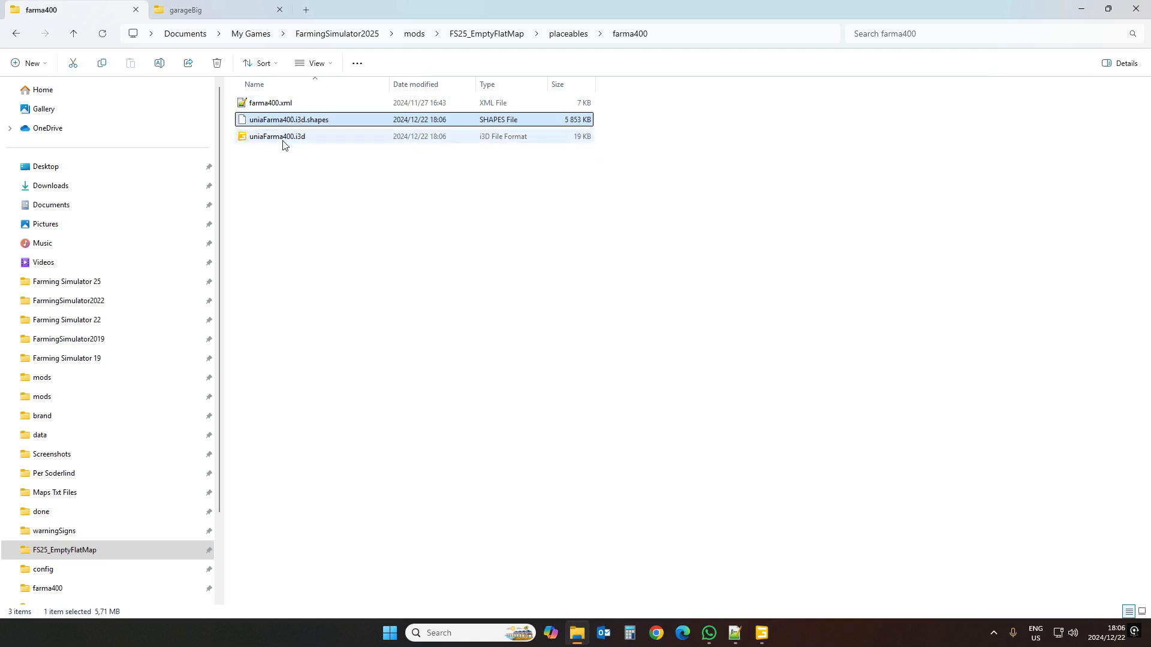
Compare the exported uniaFarma400 scene in GIANTS Editor with the uniaFarma400.i3d and farma400.xml files in the farma400 folder
left_click(286, 141)
left_click(760, 634)
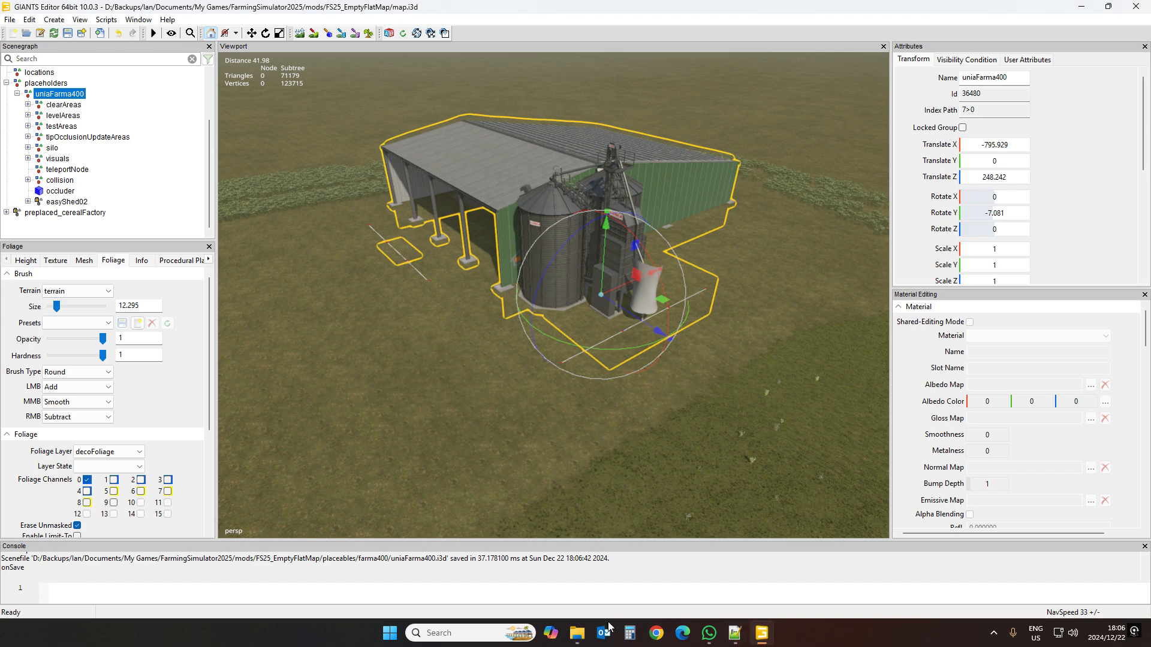
left_click(577, 633)
left_click(264, 124)
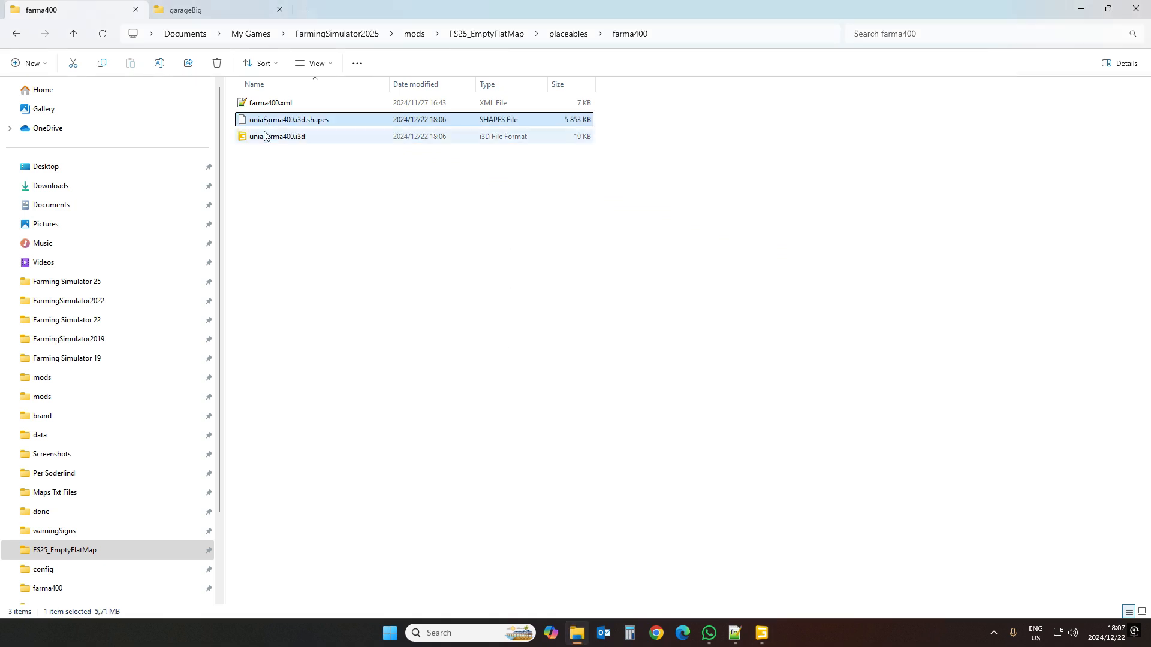
left_click(262, 139)
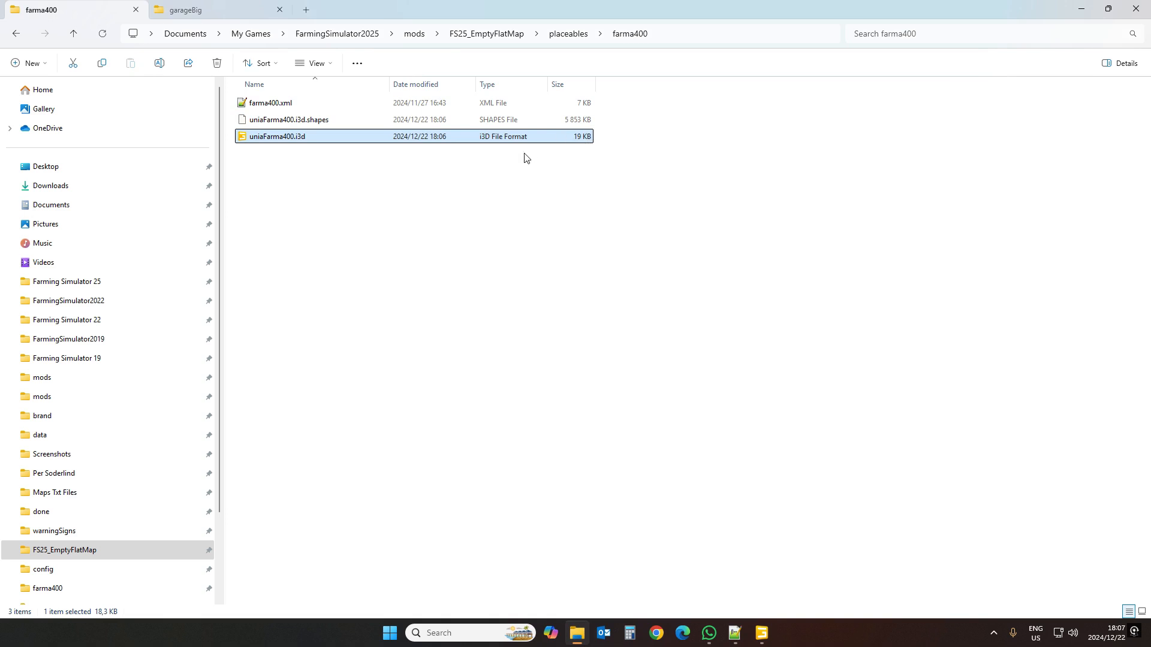
left_click(280, 106)
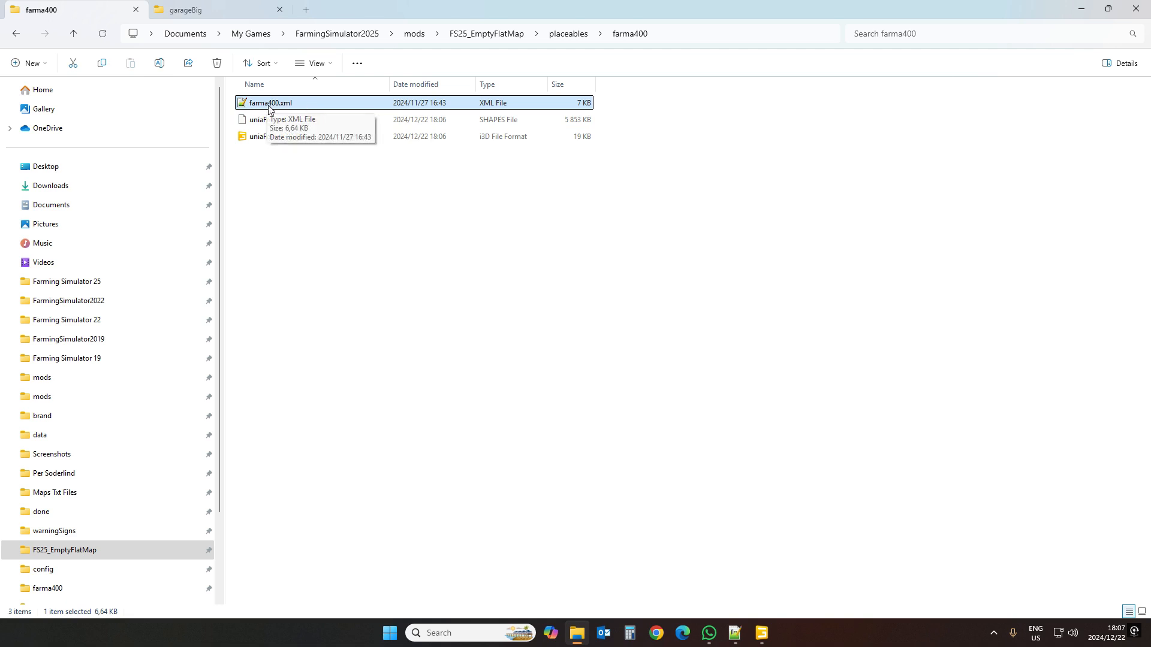
In Notepad++, check the farma400.xml reference in the silo placeable's filename in the map's placeables.xml
left_click(740, 637)
left_click(110, 49)
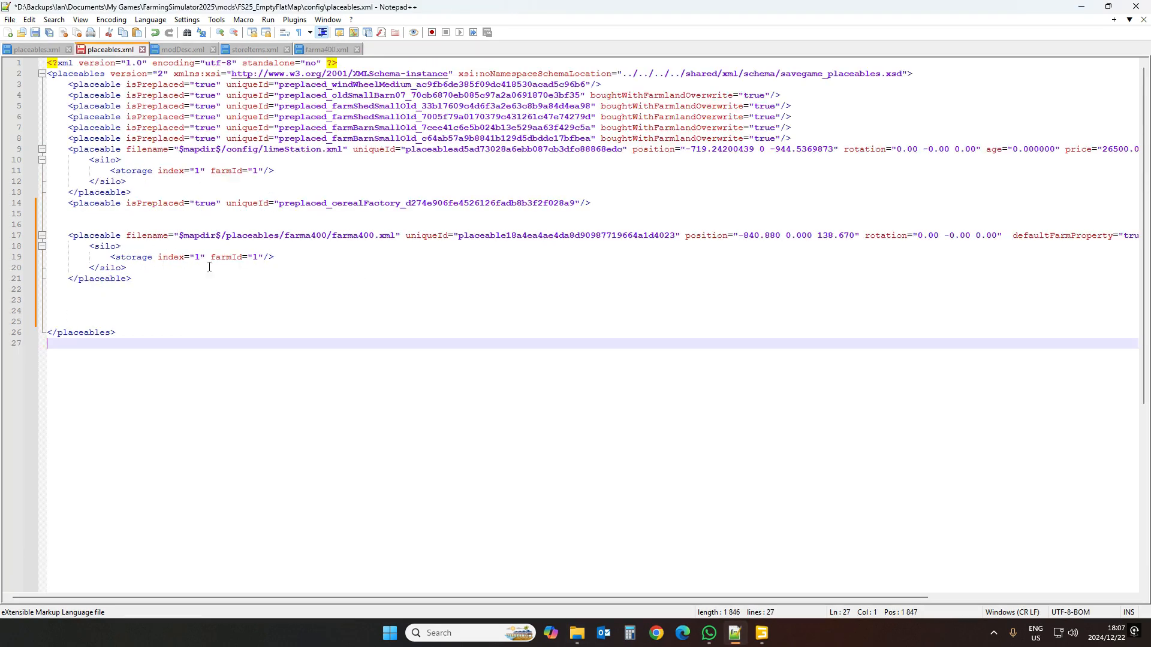
left_click(319, 245)
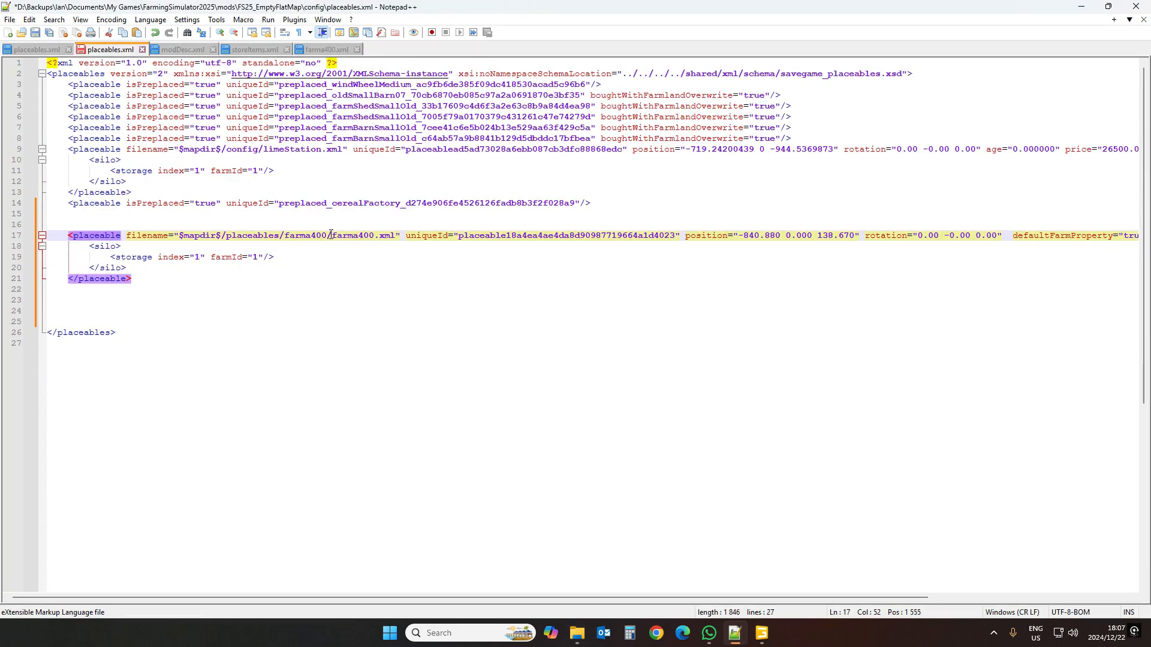
left_click_drag(333, 235, 391, 237)
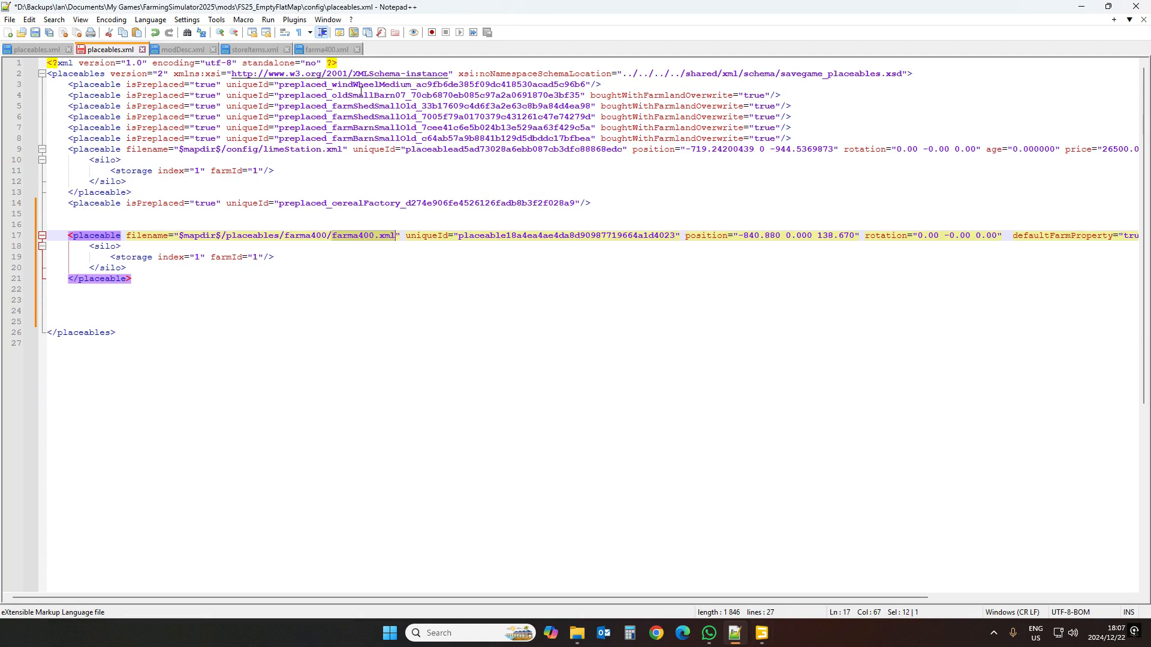
Examine the i3D path in the base section's filename entry of farma400.xml
left_click(327, 49)
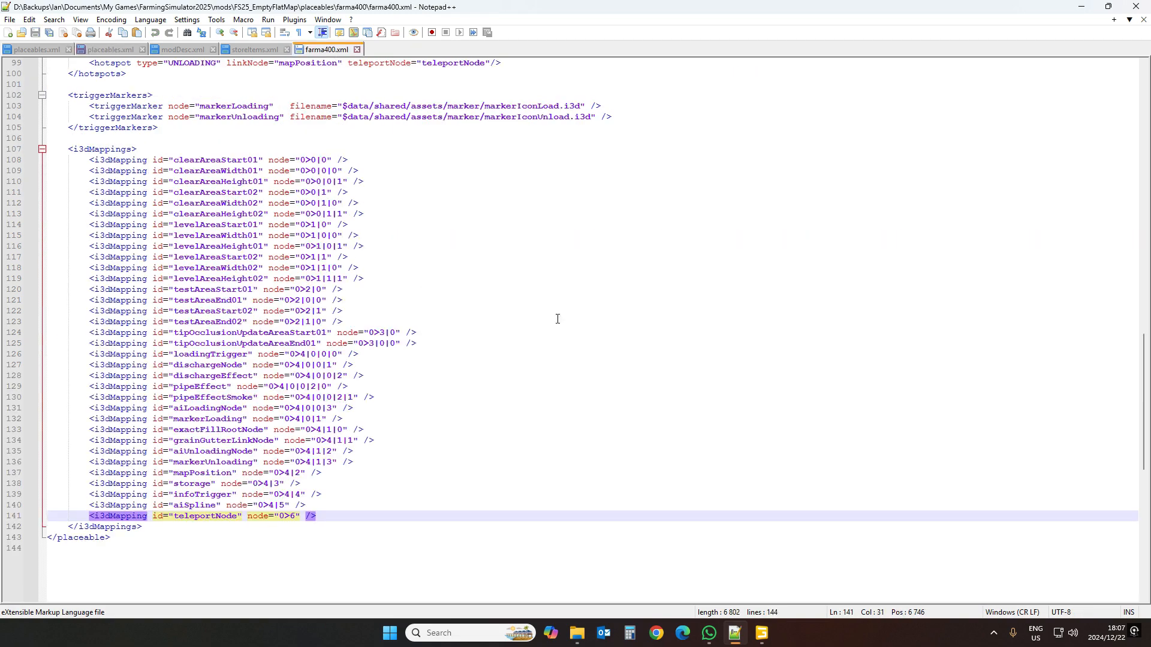
scroll(558, 319, "up", 20)
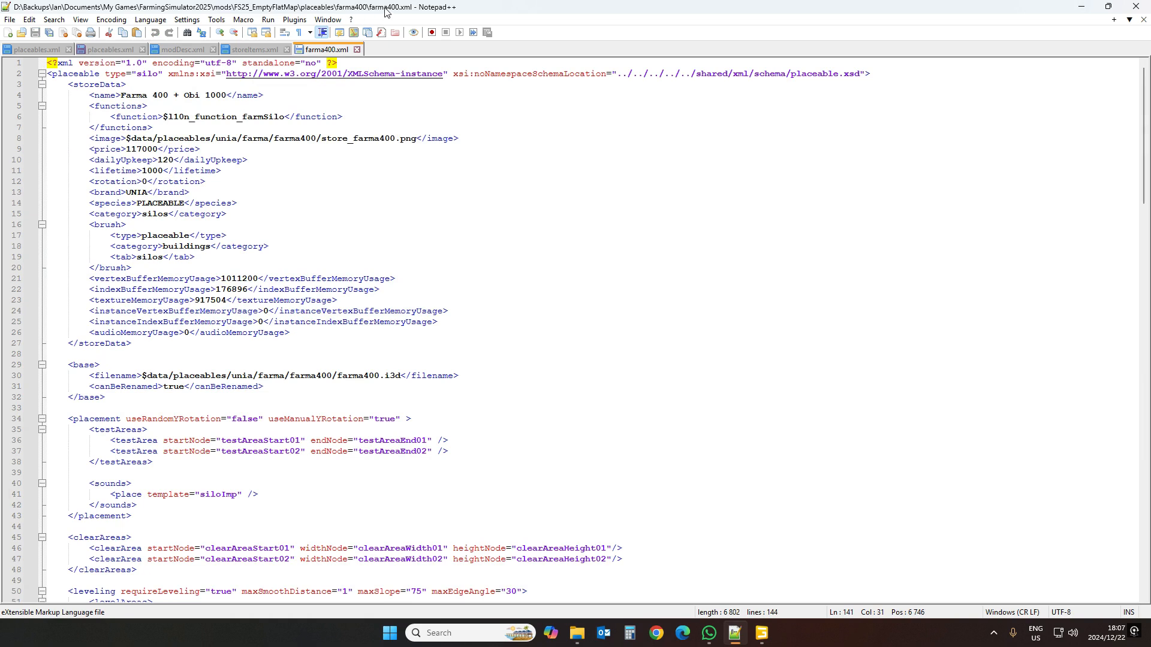
left_click(93, 376)
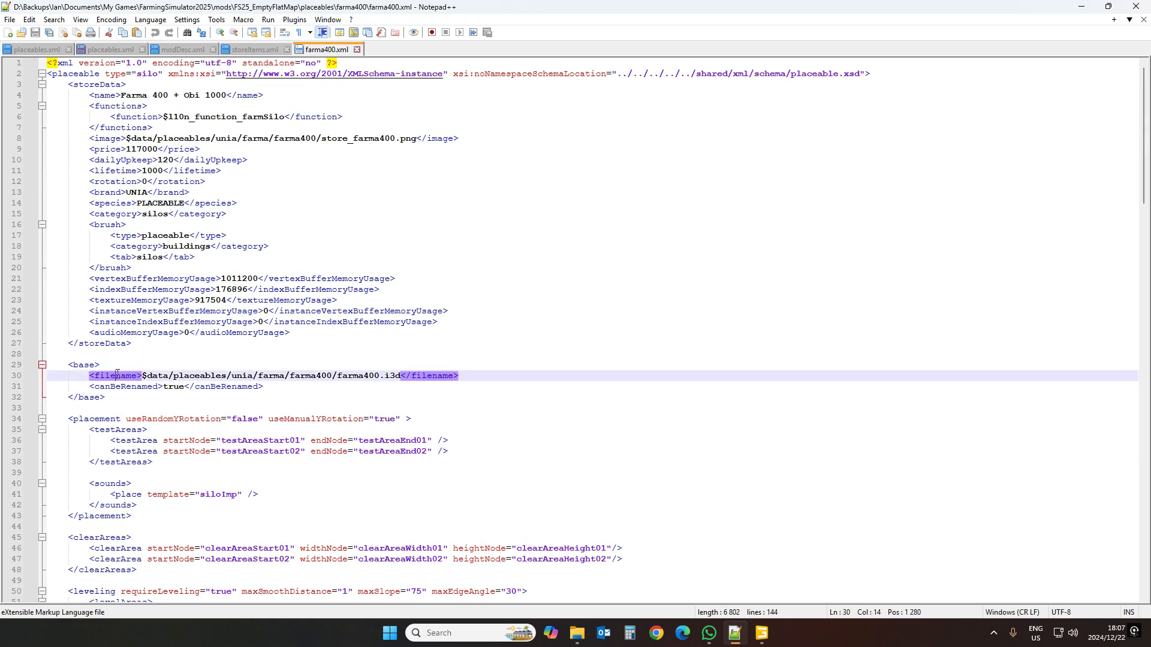
left_click(73, 365)
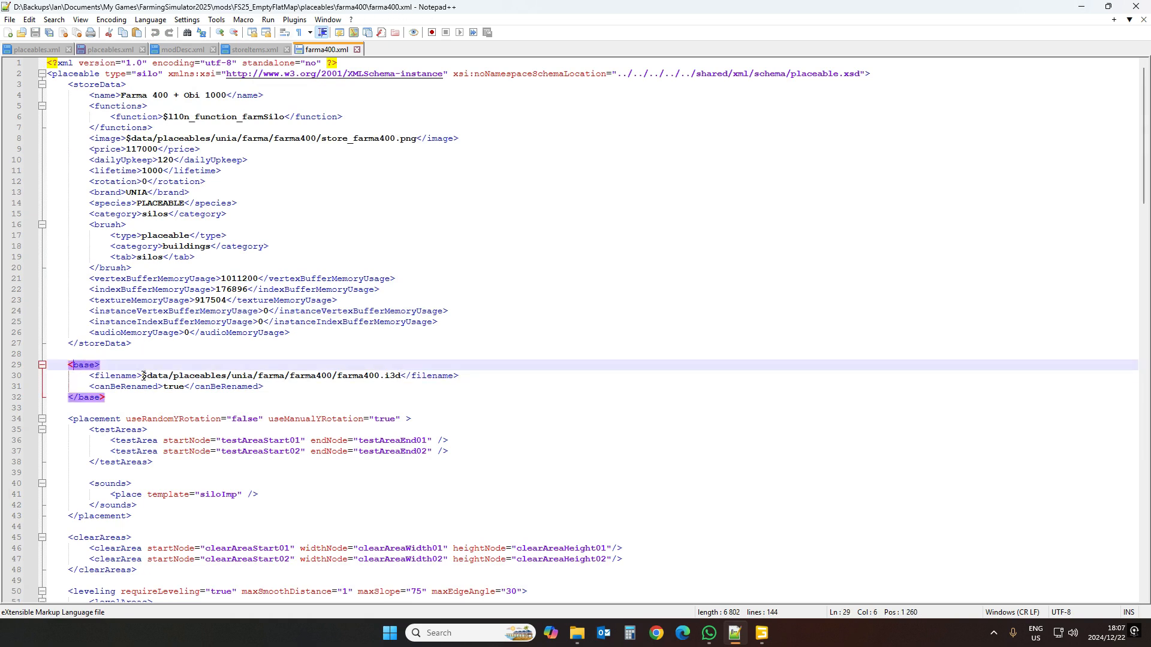
left_click_drag(142, 376, 401, 375)
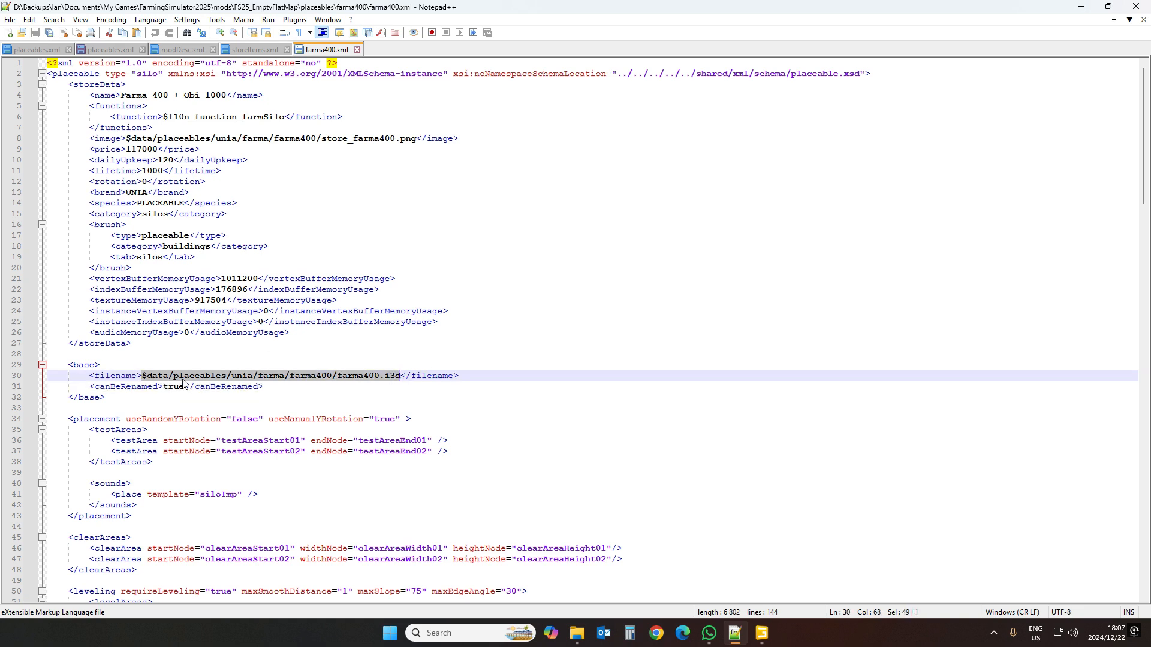
In File Explorer, copy the placeables\farma400 part of the exported i3D file's folder path
left_click(576, 633)
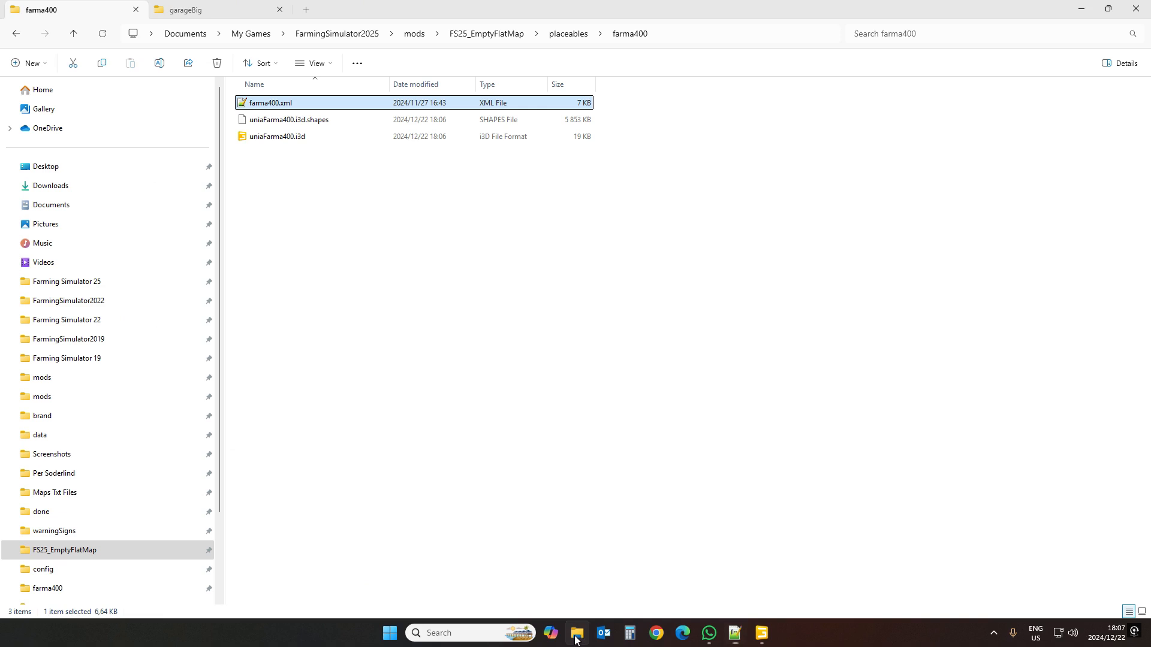
left_click(322, 217)
left_click(280, 138)
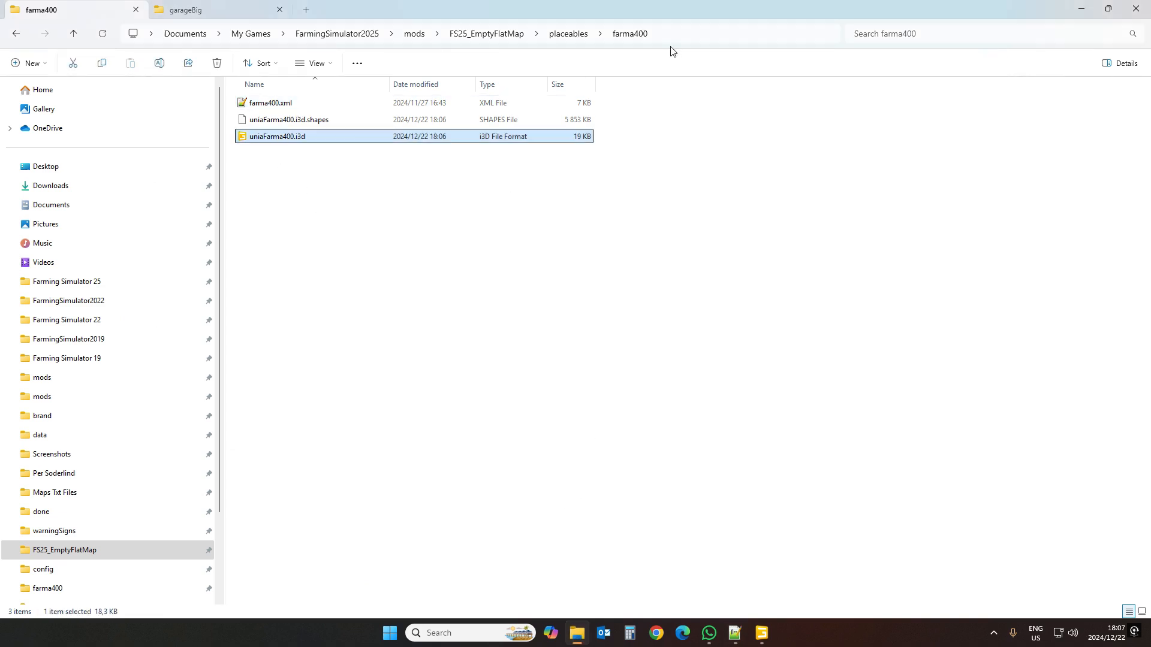
left_click(704, 36)
left_click(692, 36)
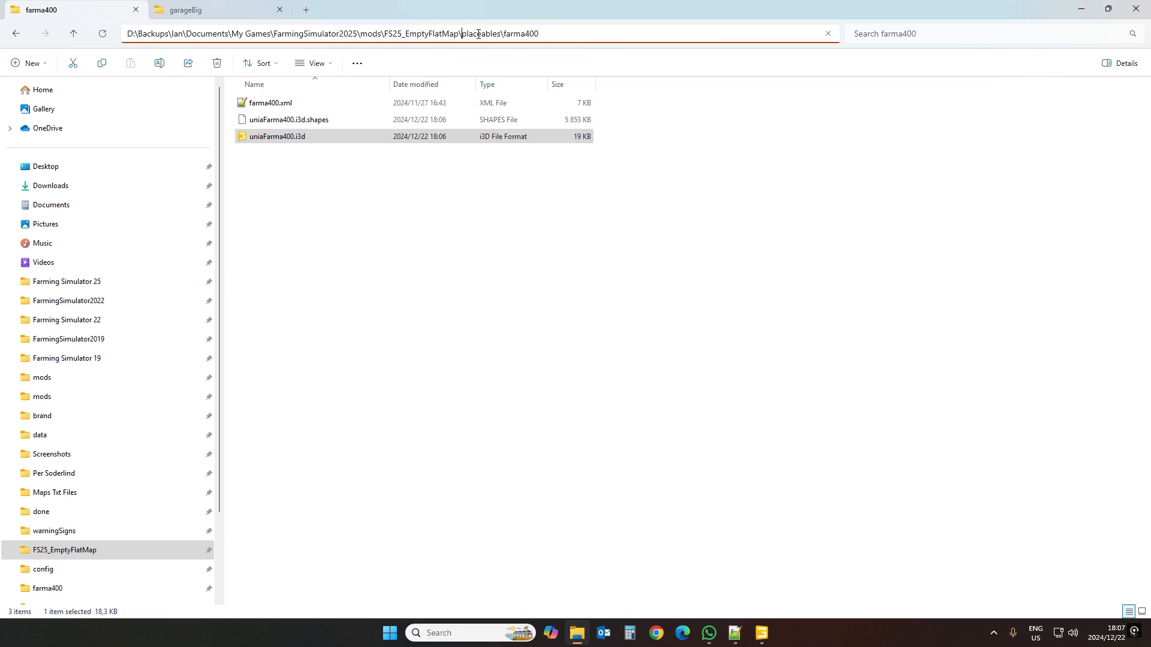
mouse_move(462, 33)
left_mouse_down()
mouse_move(623, 35)
mouse_move(461, 33)
left_mouse_up()
key("ctrl+c")
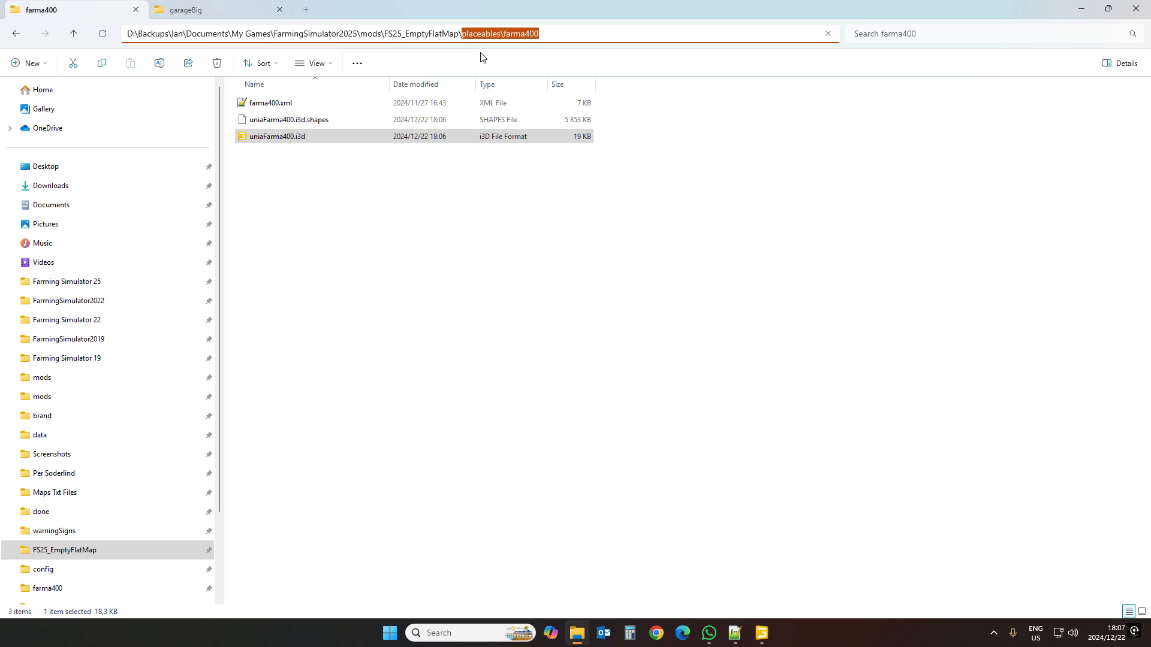
In Notepad++, replace the folder part of farma400.xml's base filename with placeables/farma400, using a forward slash, and save the file
left_click(733, 634)
left_click_drag(144, 376, 333, 376)
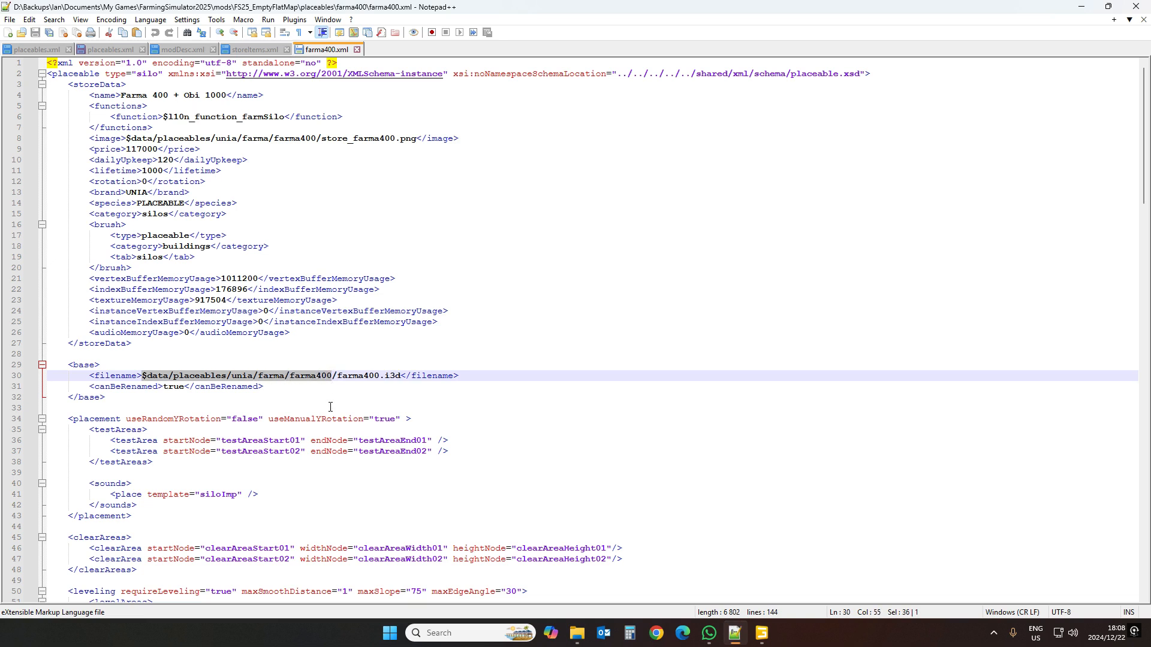
key("ctrl+v")
left_click(200, 375)
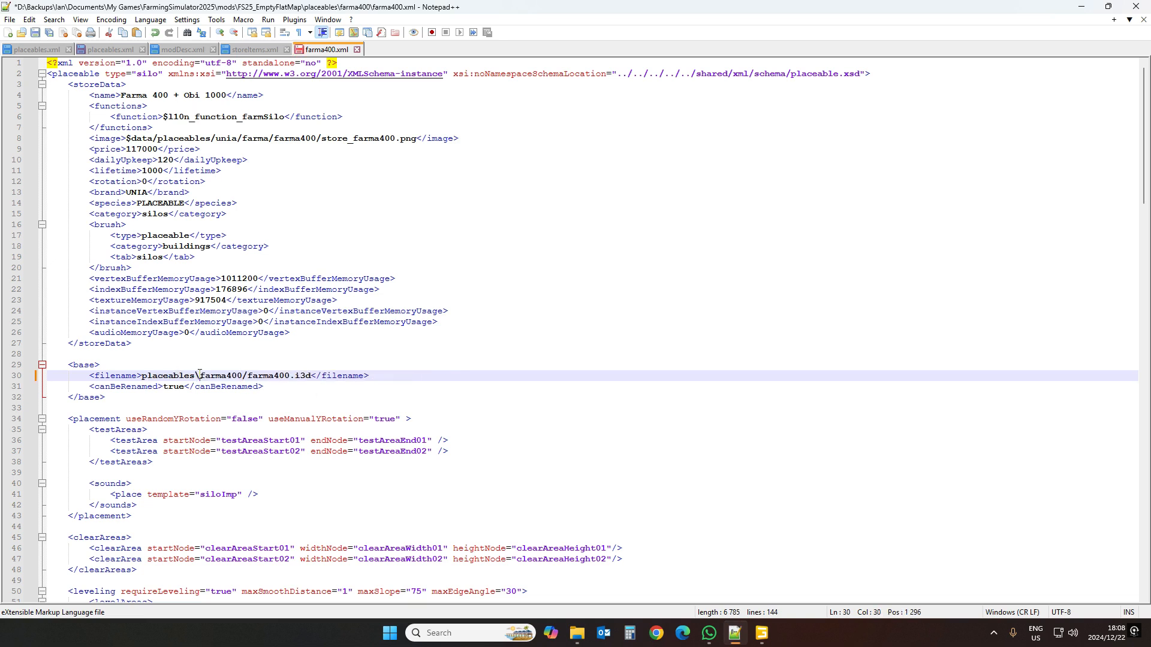
key("BackSpace")
type("/")
left_click(280, 377)
left_click(35, 32)
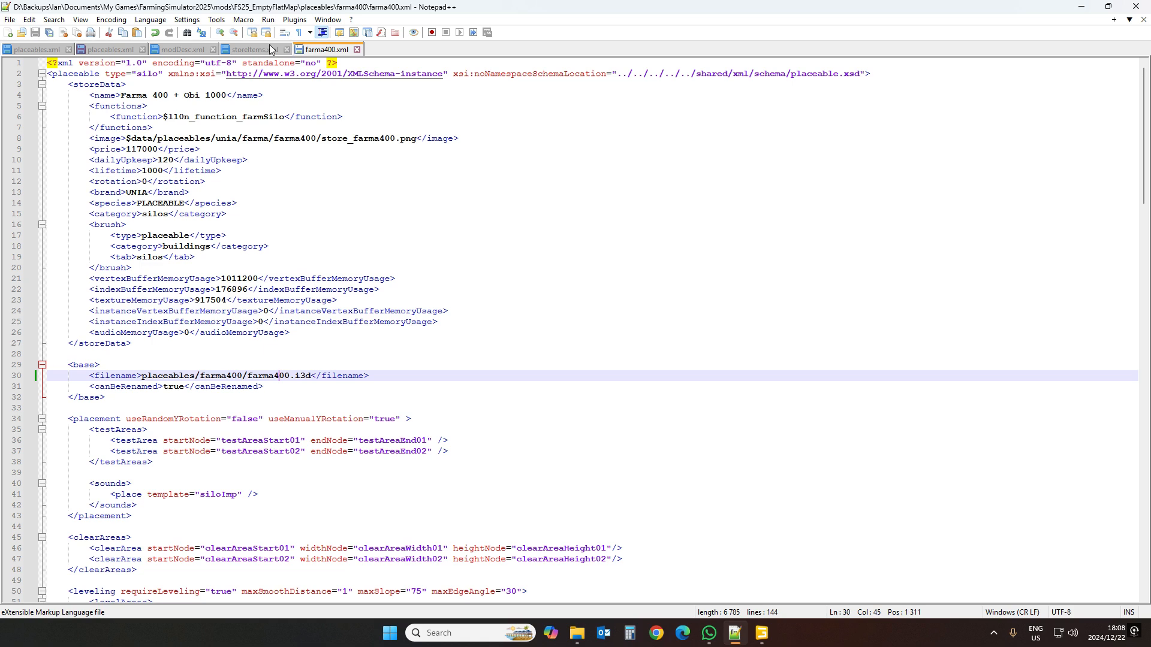
Compare the base filename path in farma400.xml with the farma400 store item path in modDesc.xml
left_click(159, 376)
left_click(185, 51)
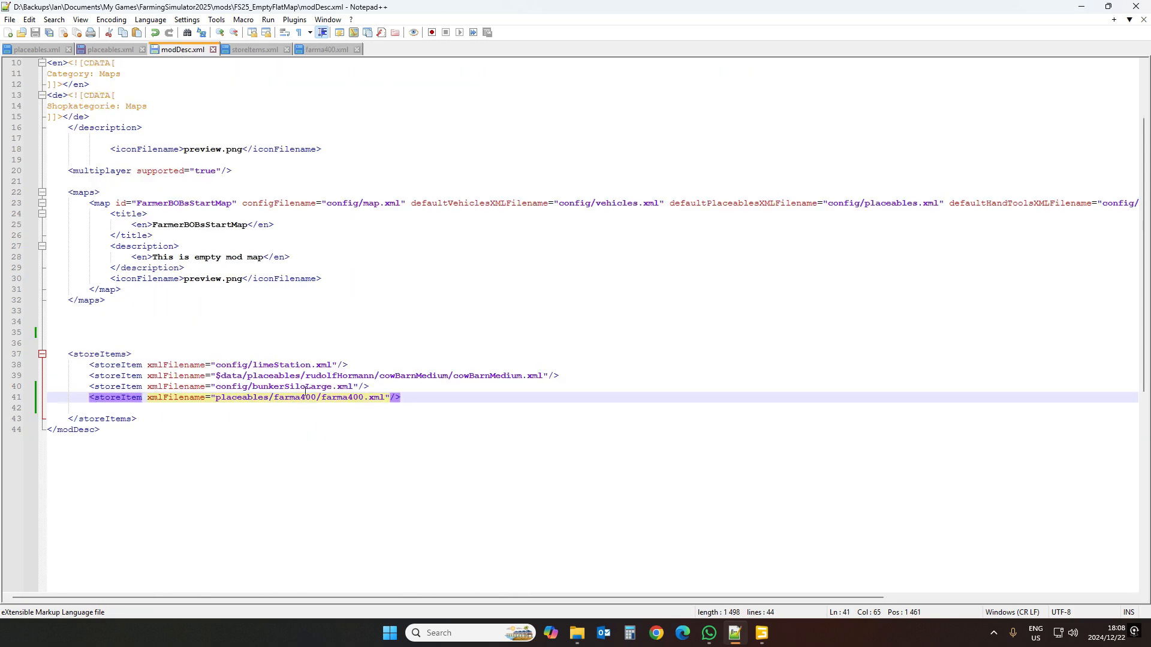
left_click(327, 49)
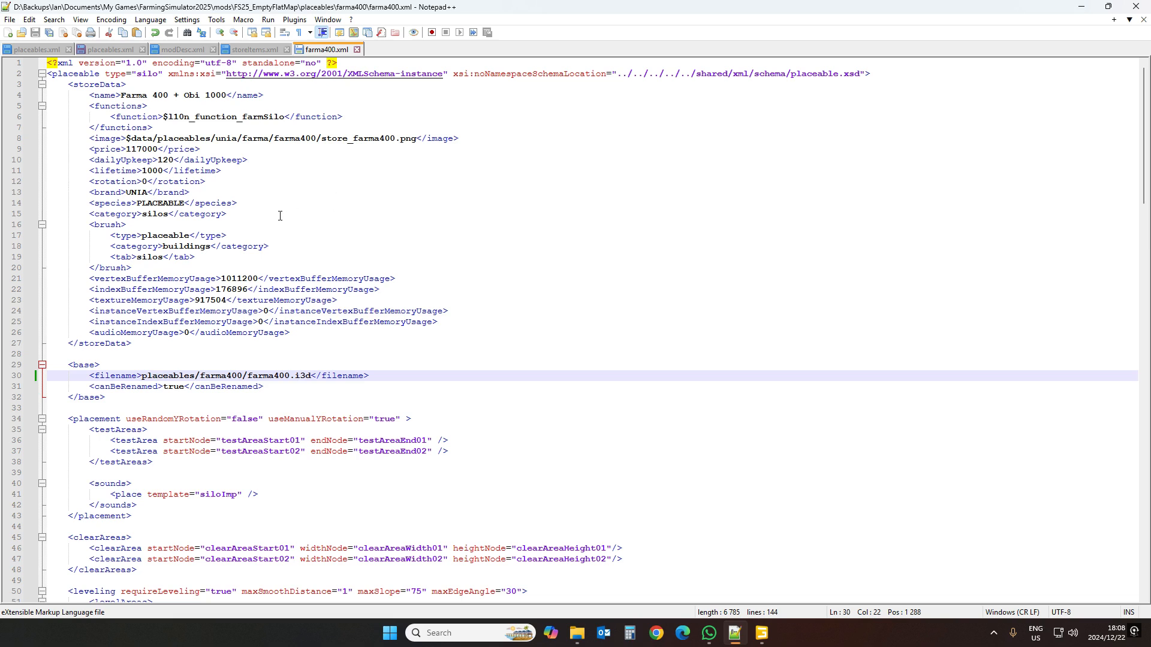
Change the store name in farma400.xml to Bobs Custom Silo
left_click(123, 96)
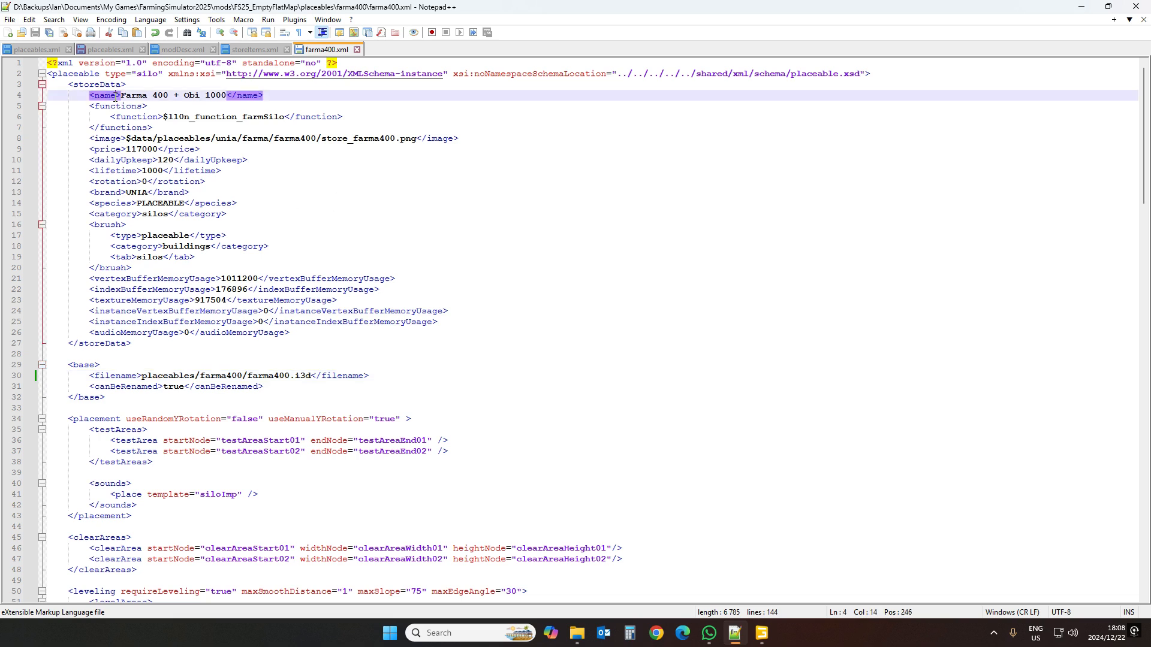
left_click_drag(123, 96, 235, 96)
type("Bobs ")
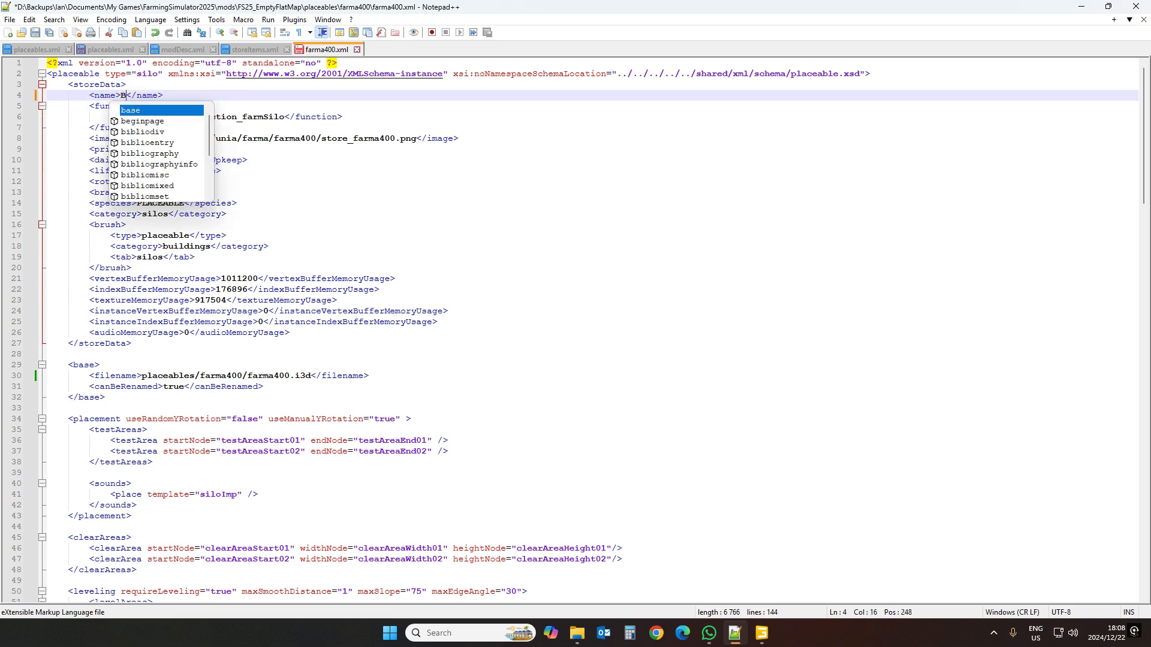
type("Custom S")
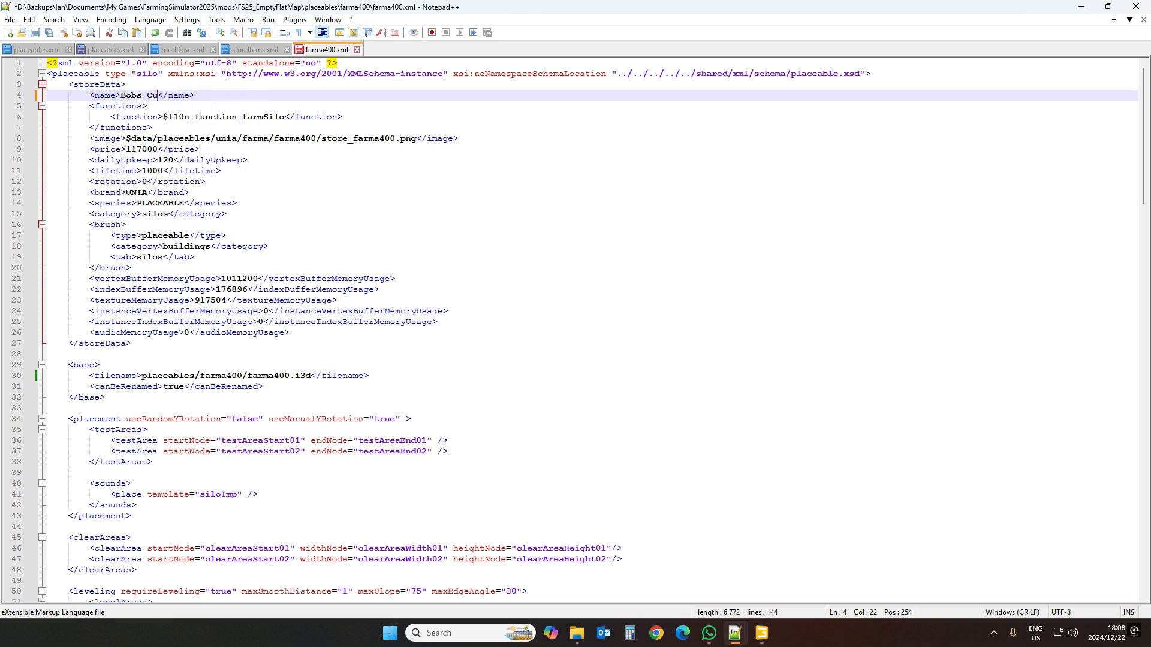
type("ilo")
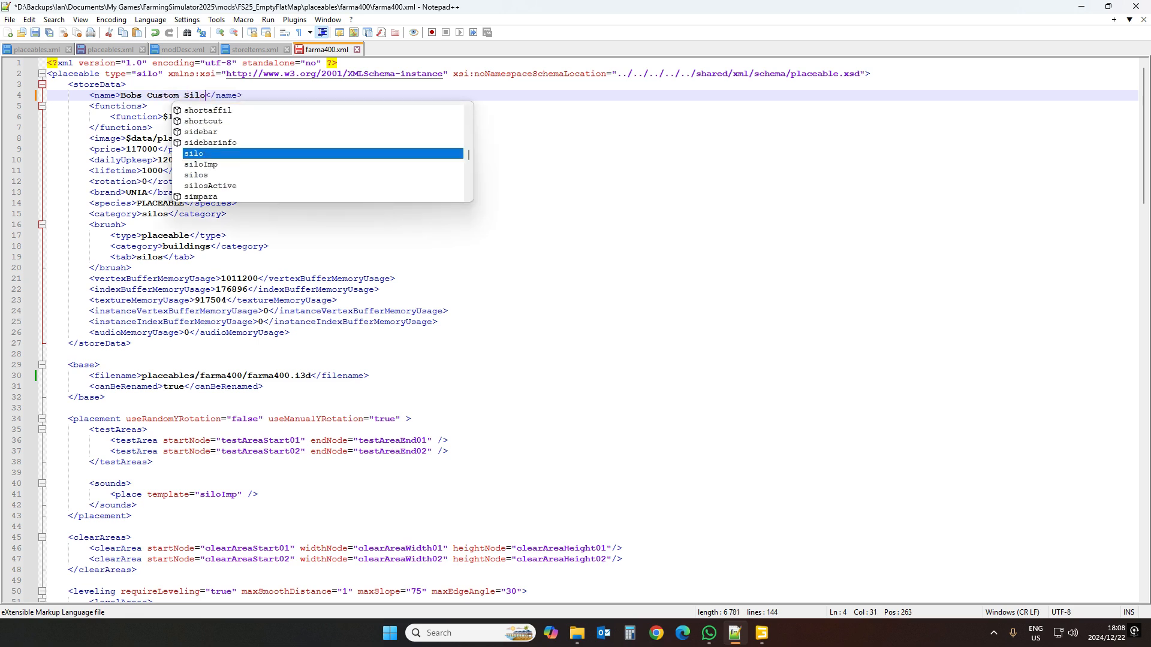
left_click(126, 96)
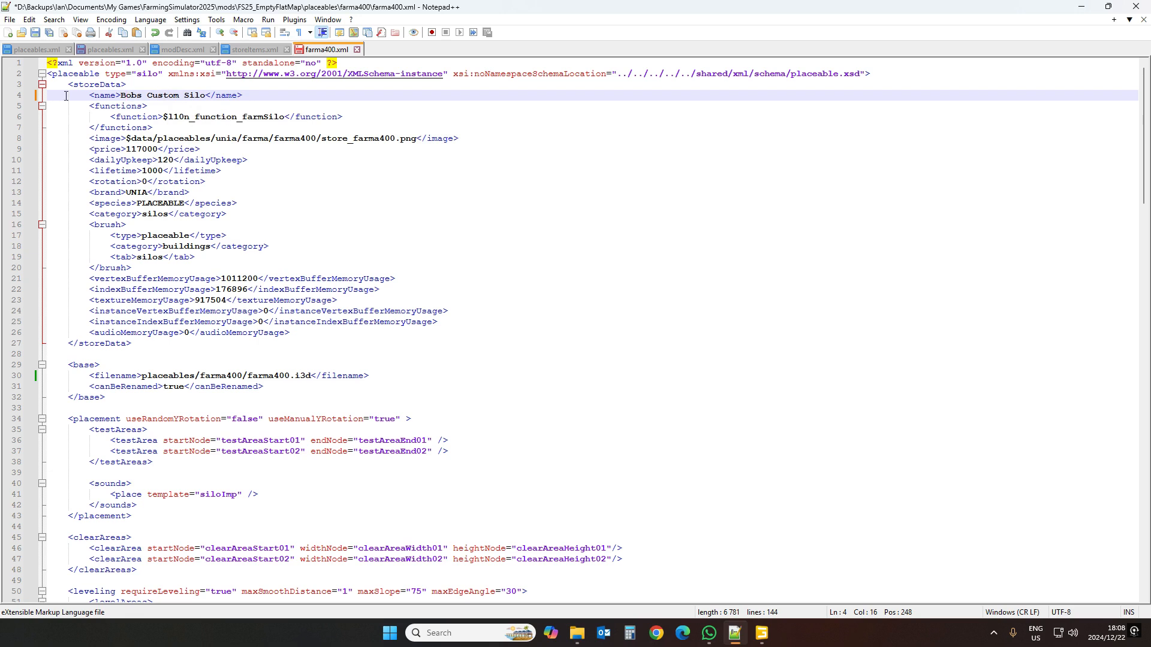
left_click(100, 96)
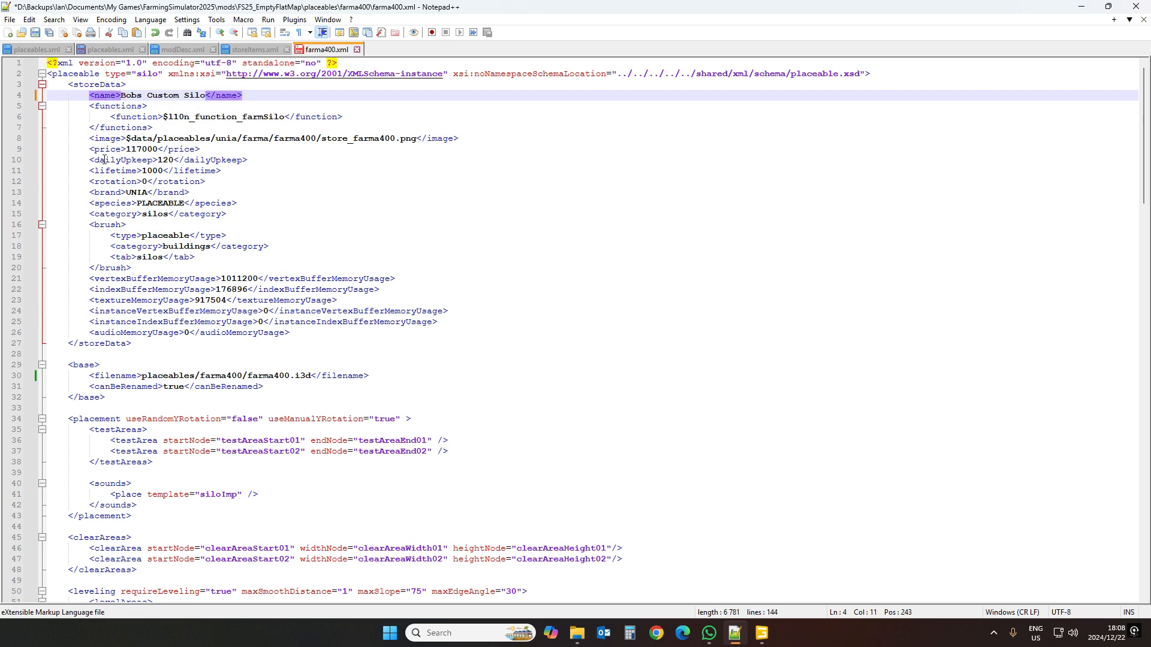
Review the store data in farma400.xml, including the image path, rotation and brush entries
left_click(105, 137)
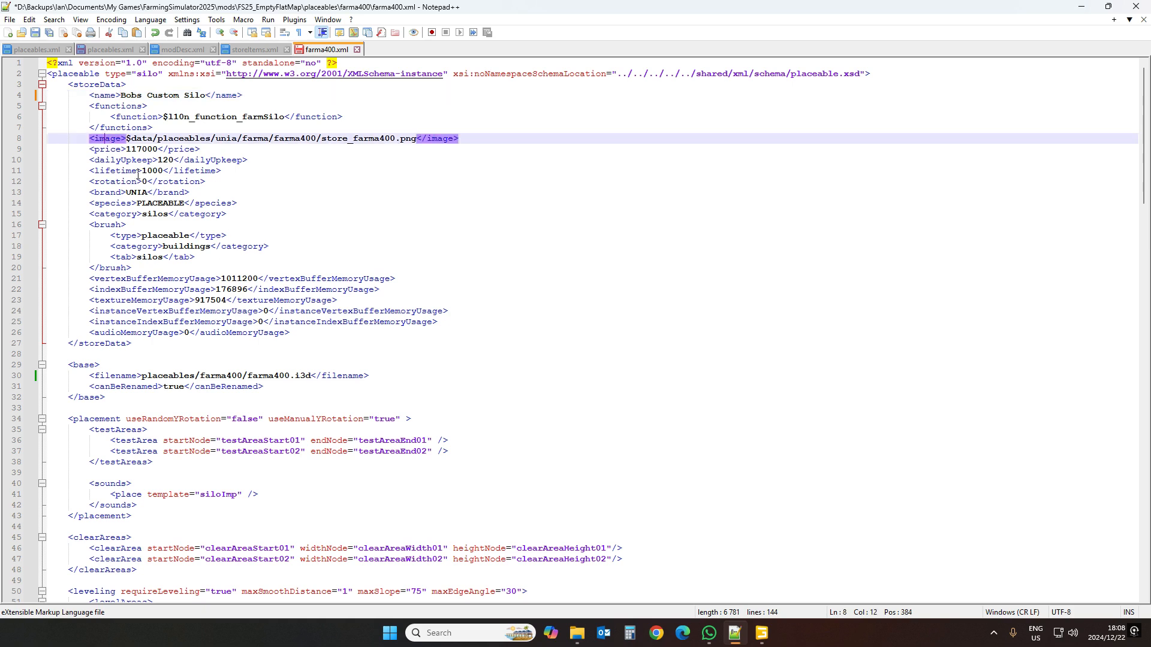
scroll(182, 168, "down", 1)
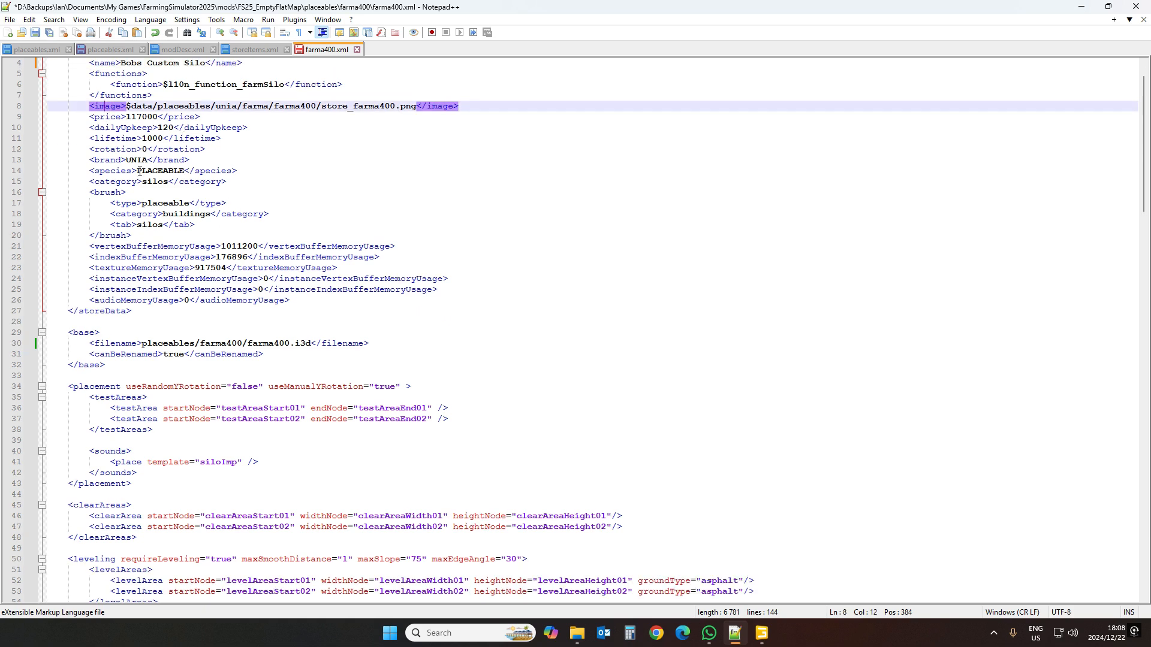
scroll(109, 170, "down", 1)
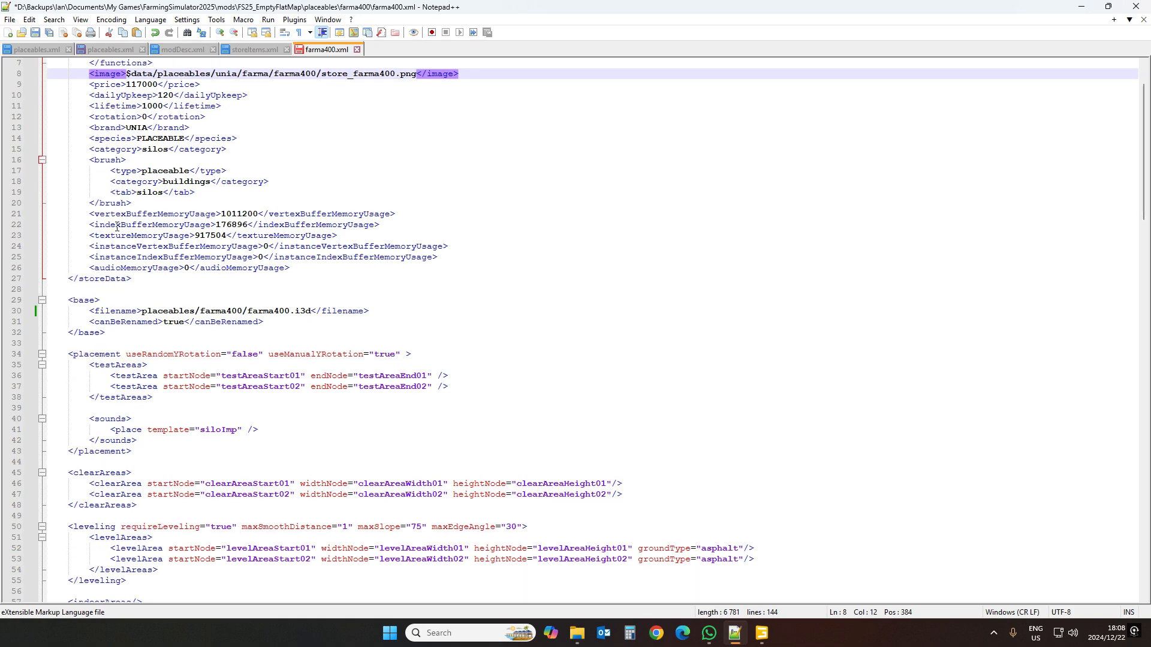
scroll(130, 129, "down", 1)
scroll(333, 144, "up", 3)
left_click(347, 139)
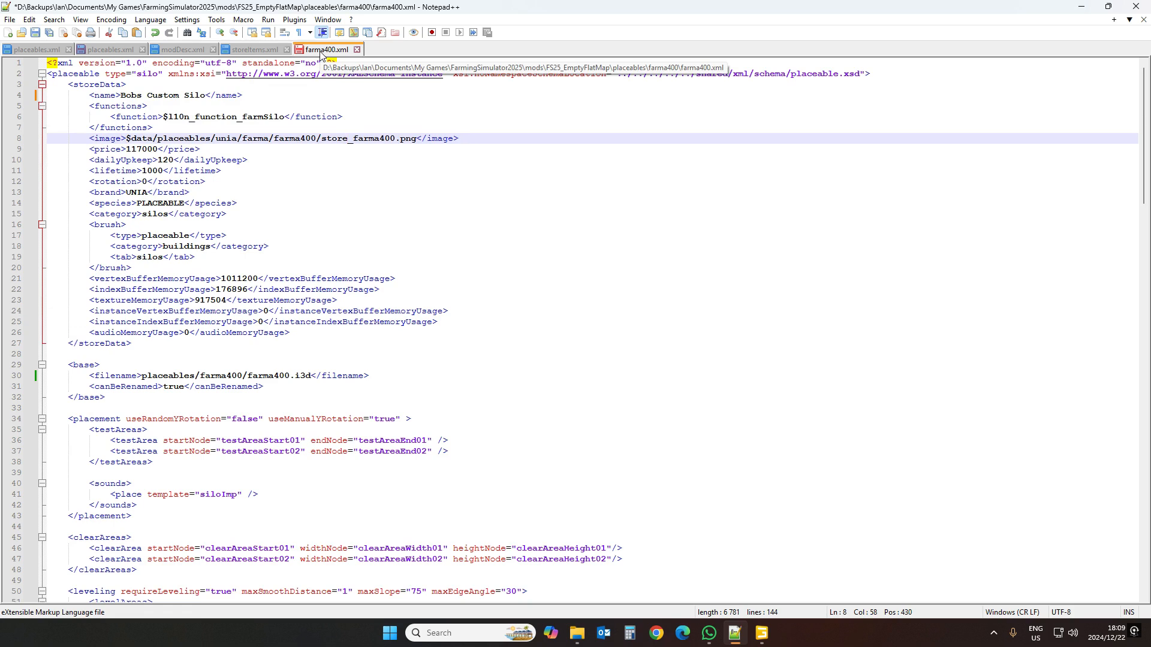
left_click(102, 182)
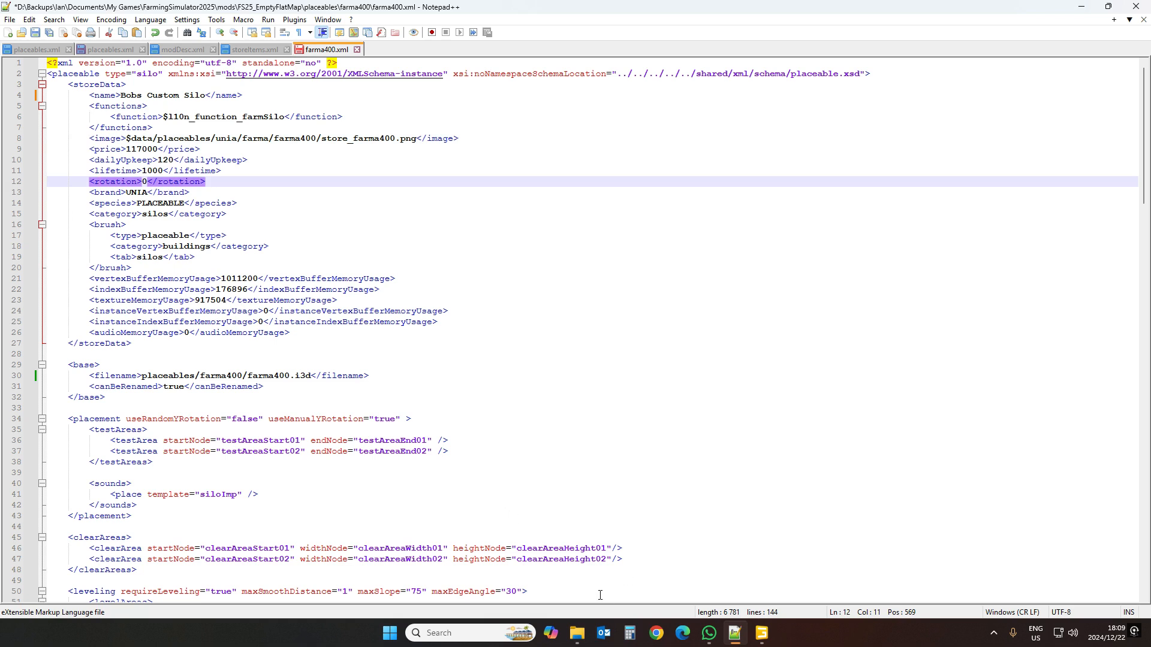
Open garageBig.xml from the garageBig folder in File Explorer to view its store data
left_click(578, 639)
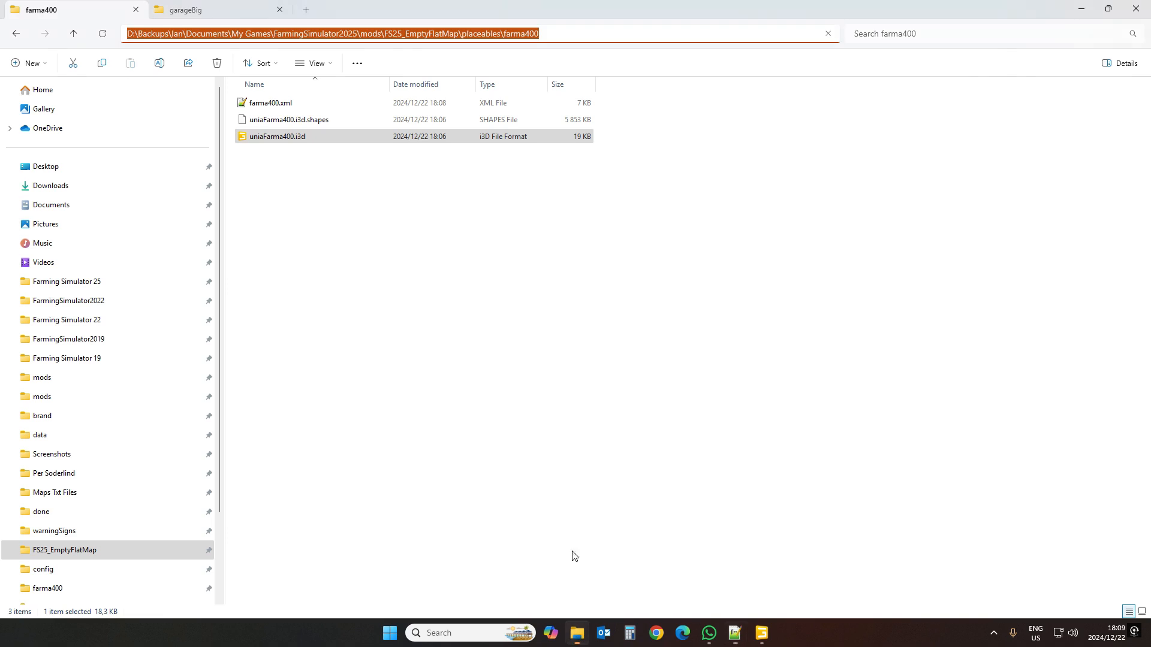
left_click(214, 9)
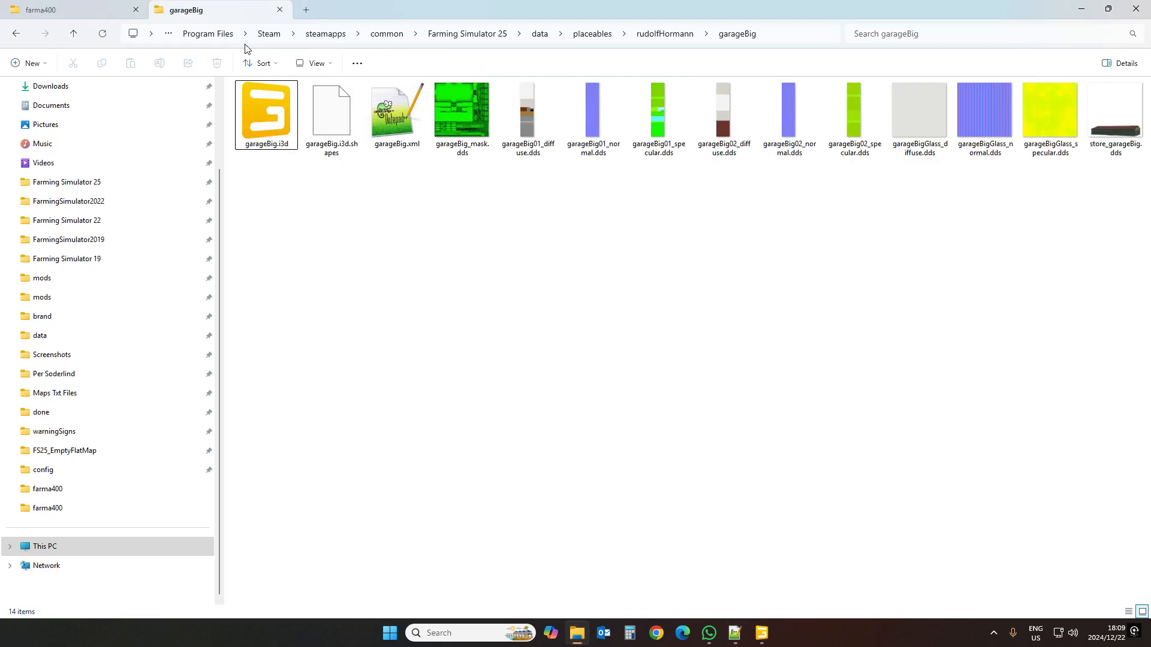
double_click(402, 120)
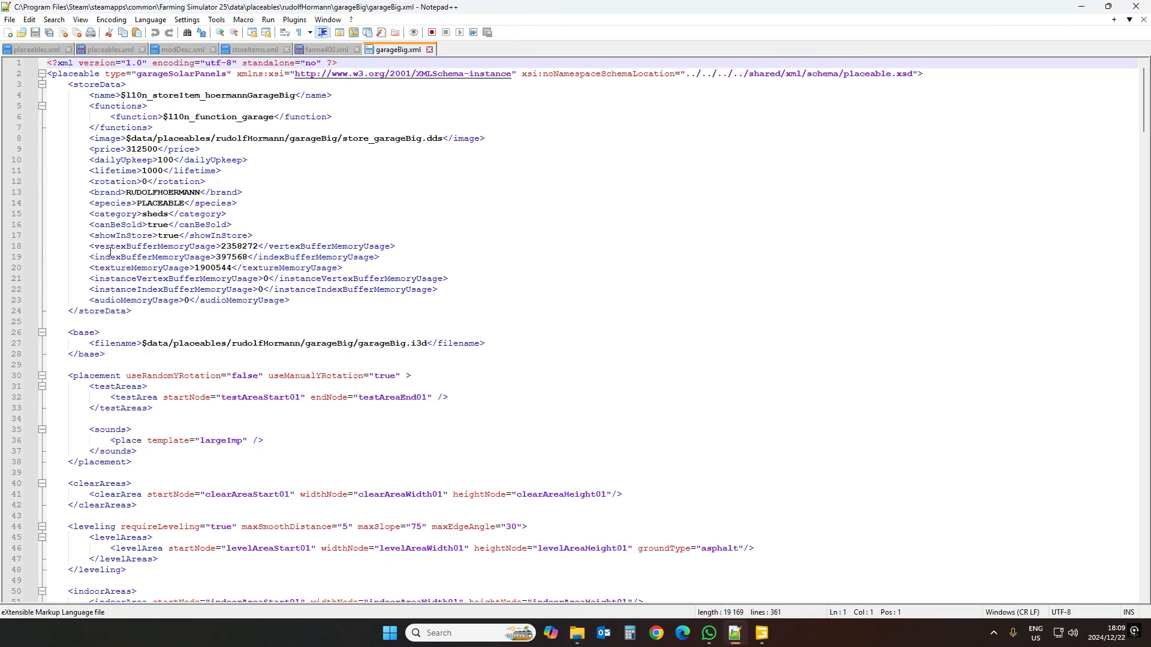
Copy the canBeSold and showInStore lines, both set to true, from the store data in garageBig.xml
left_click(111, 226)
left_click(111, 237)
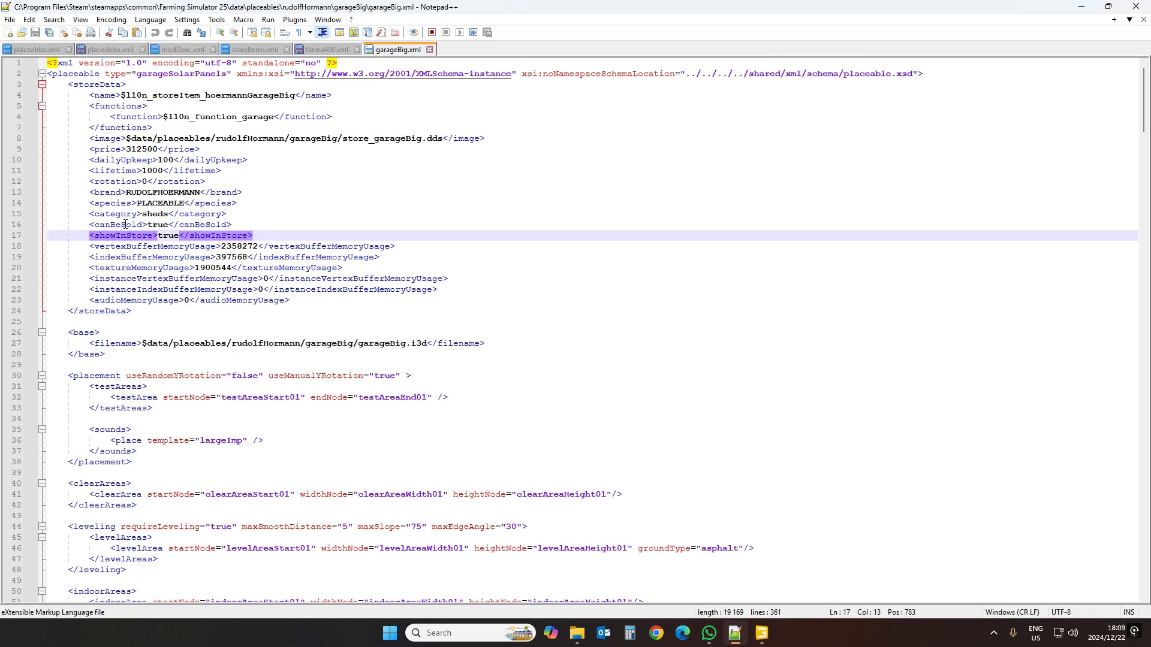
key("Right")
left_click_drag(13, 227, 17, 240)
key("ctrl+c")
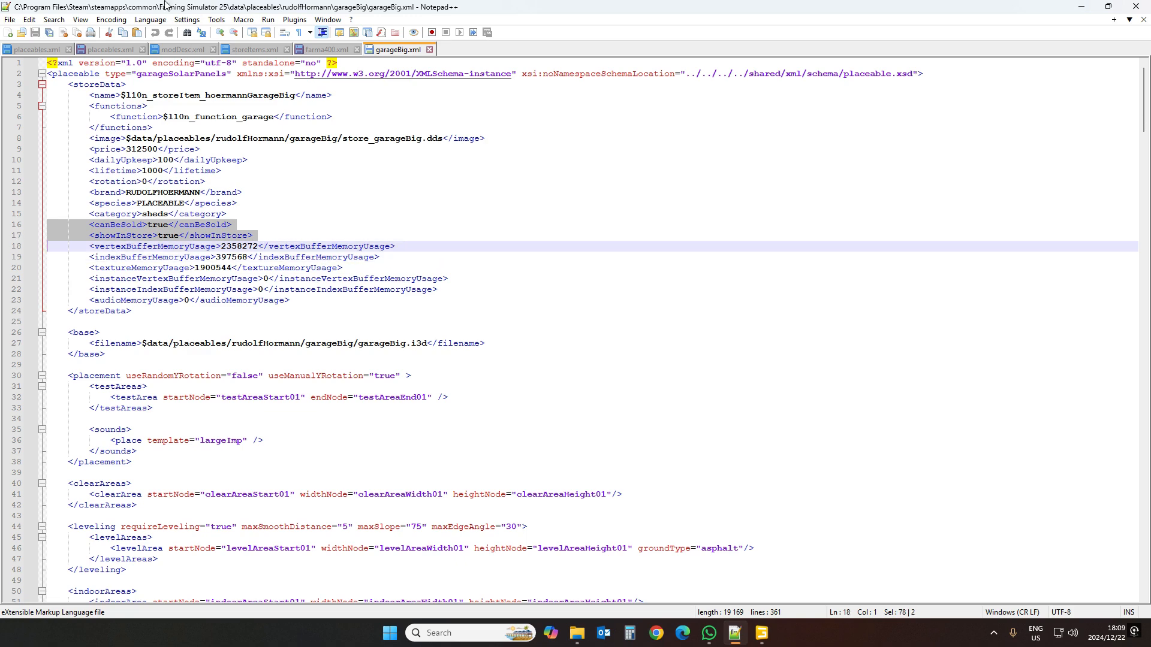
Paste the copied canBeSold and showInStore entries into farma400.xml on a new line below the rotation entry
left_click(322, 50)
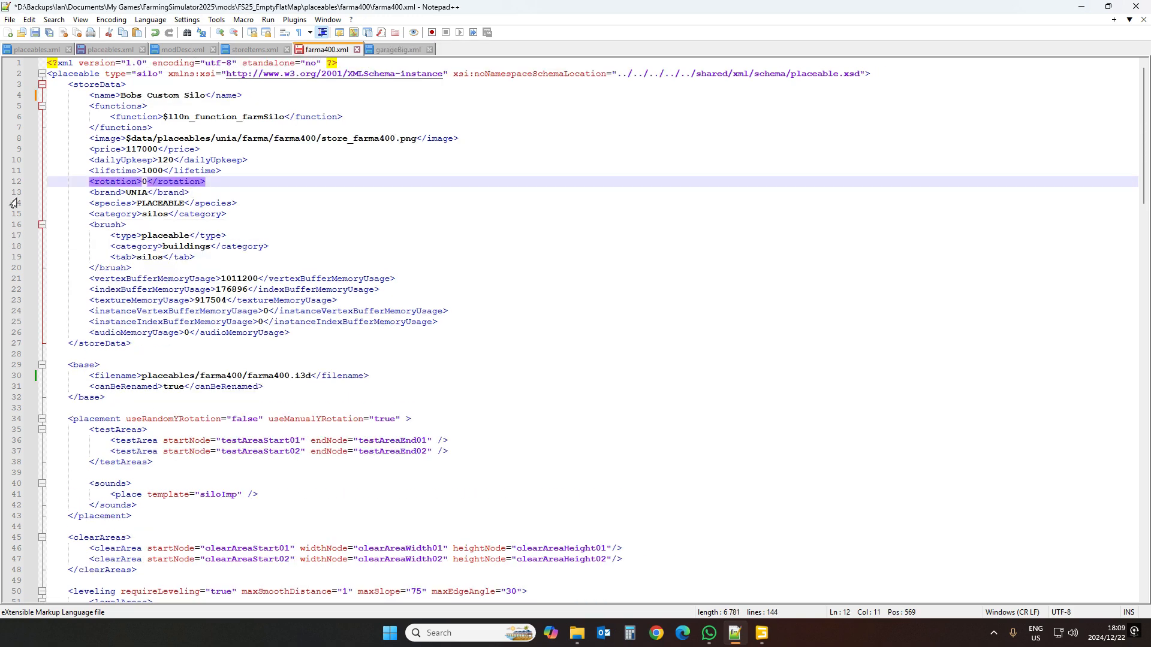
left_click(231, 182)
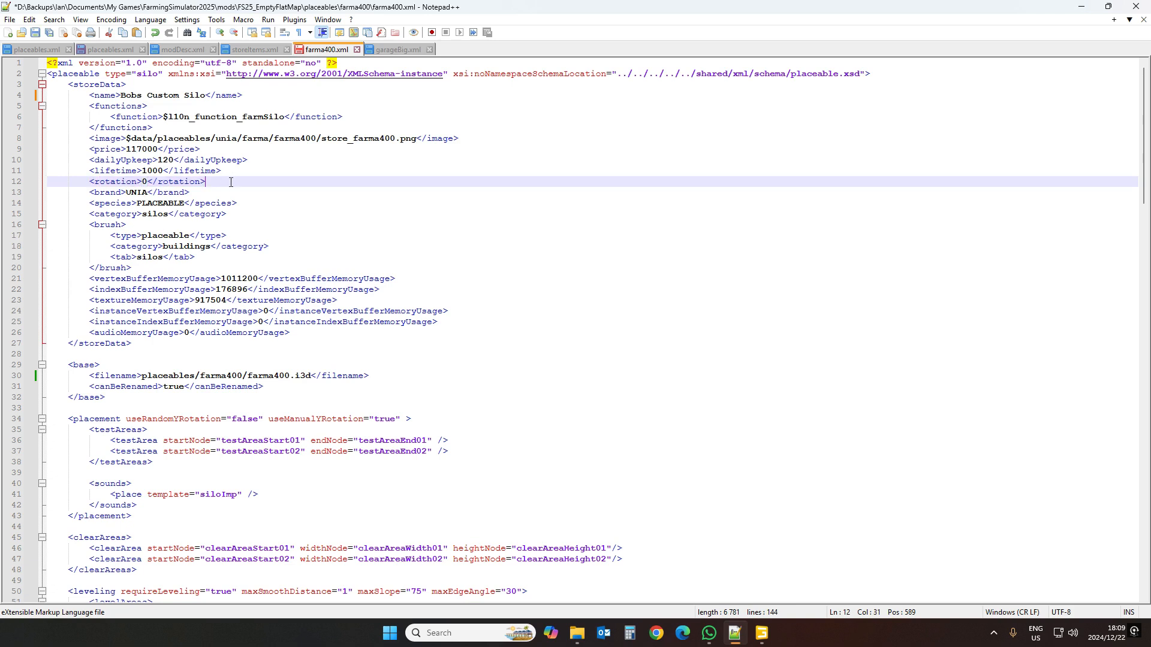
key("Return")
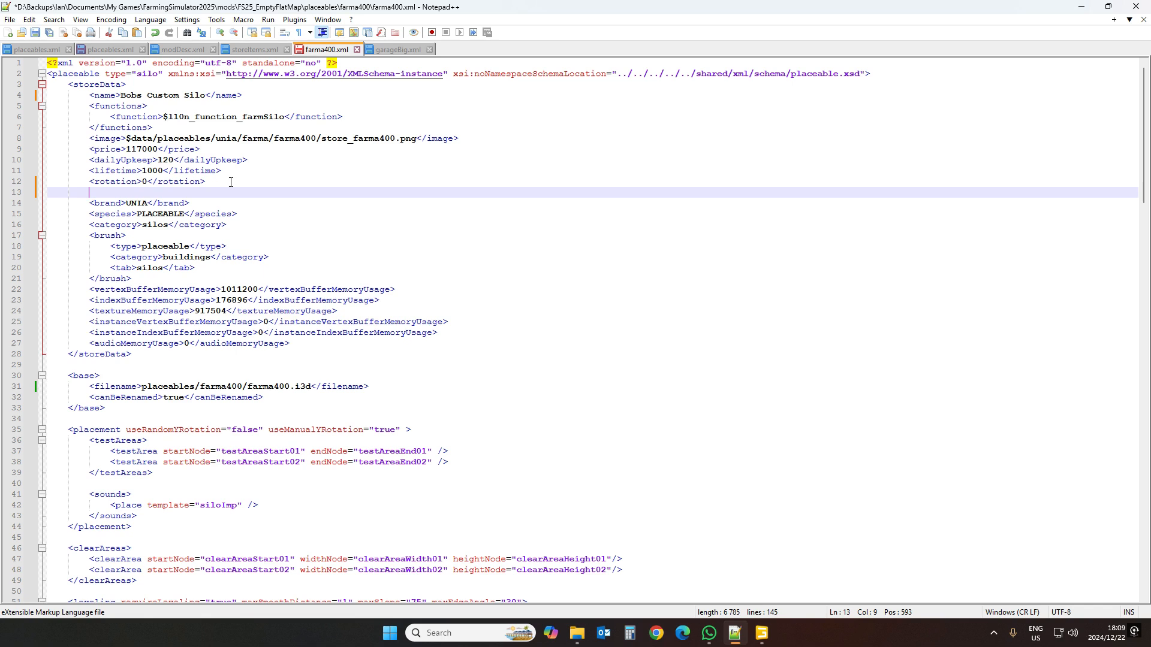
key("ctrl+v")
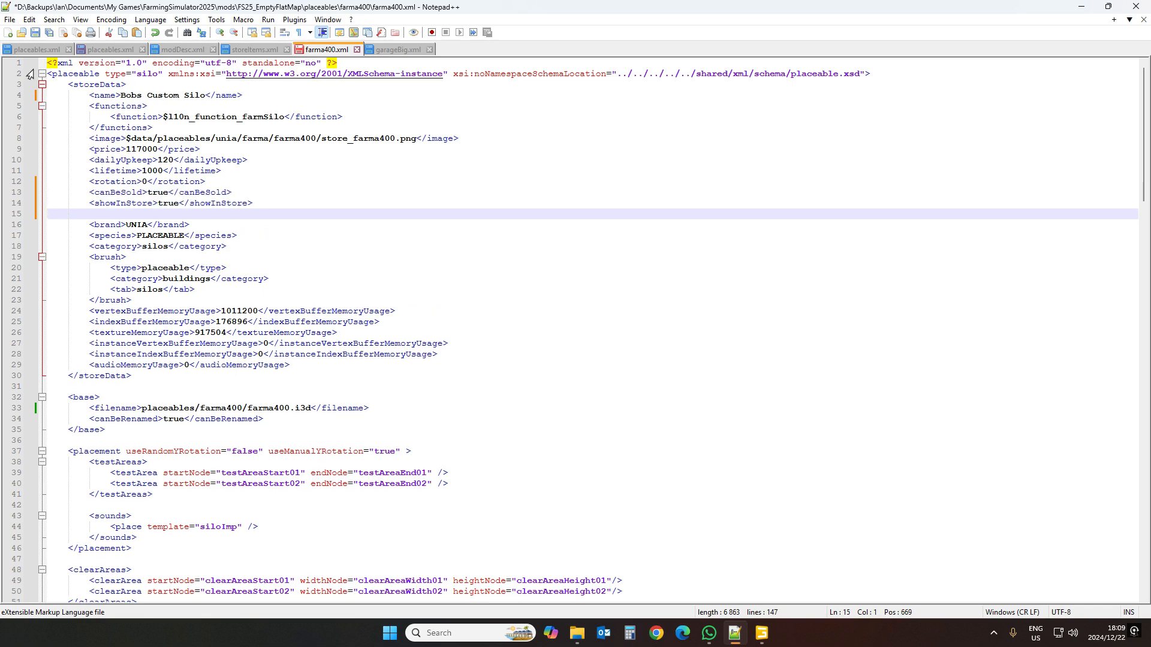
Review the storeData block with its canBeSold entry and the canBeRenamed entry in the base section of farma400.xml
left_click(79, 84)
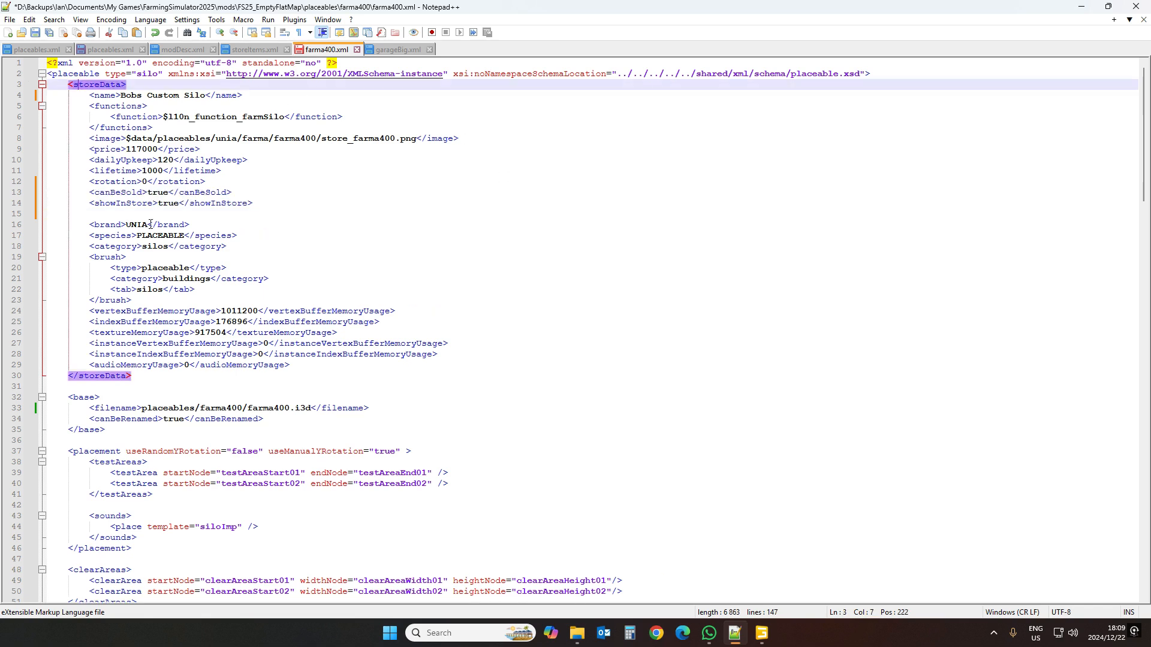
left_click(109, 190)
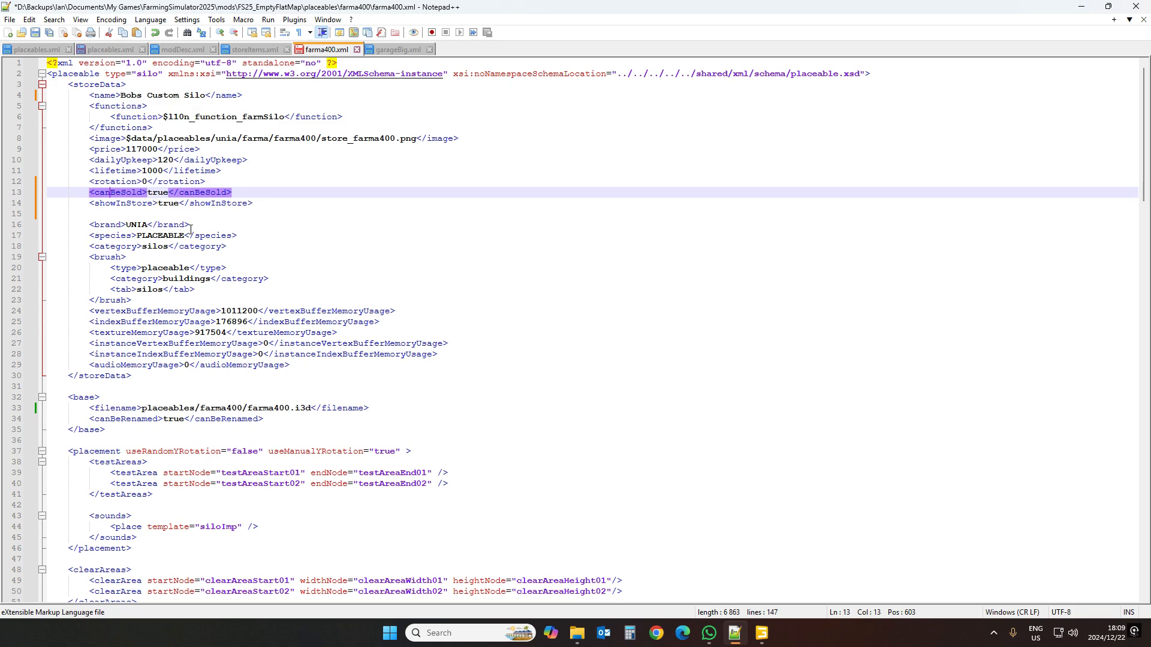
scroll(229, 314, "down", 1)
scroll(230, 314, "down", 2)
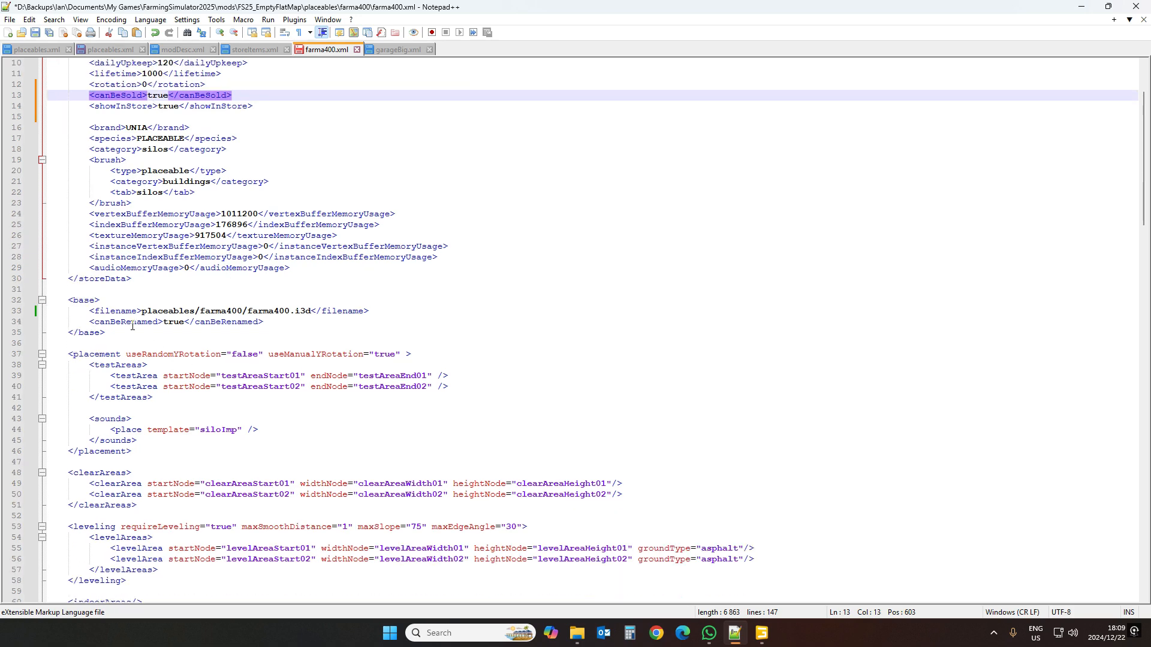
left_click(89, 322)
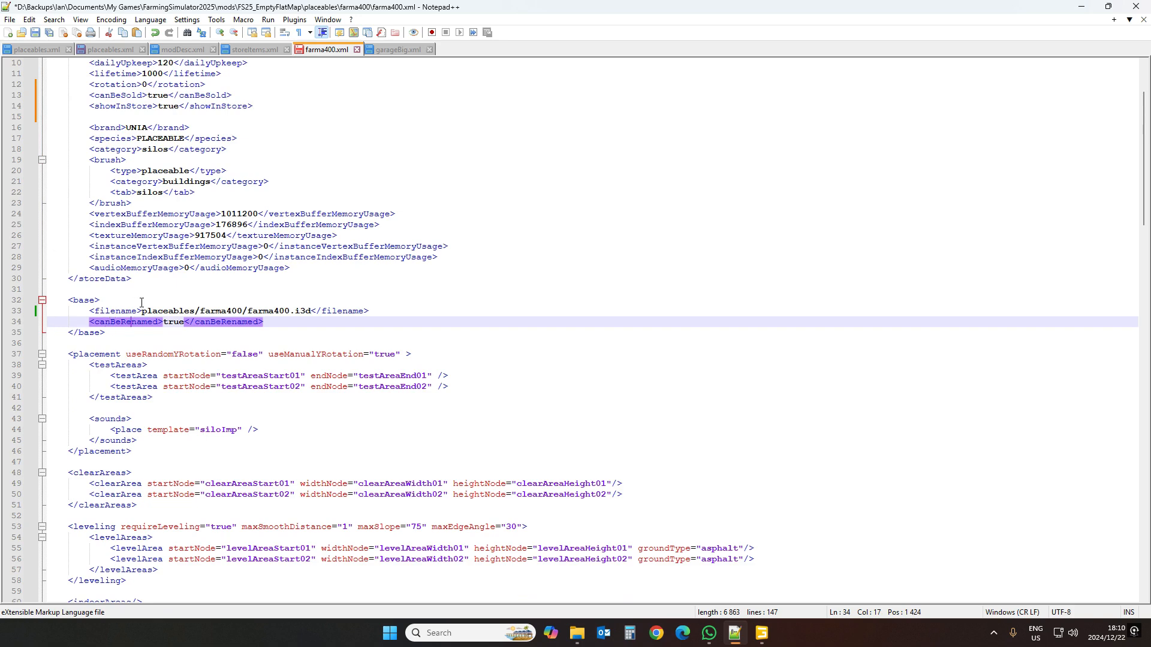
Review farma400.xml's canBeSold setting and the silo section's loadTrigger fillTypeCategories value
scroll(141, 302, "up", 2)
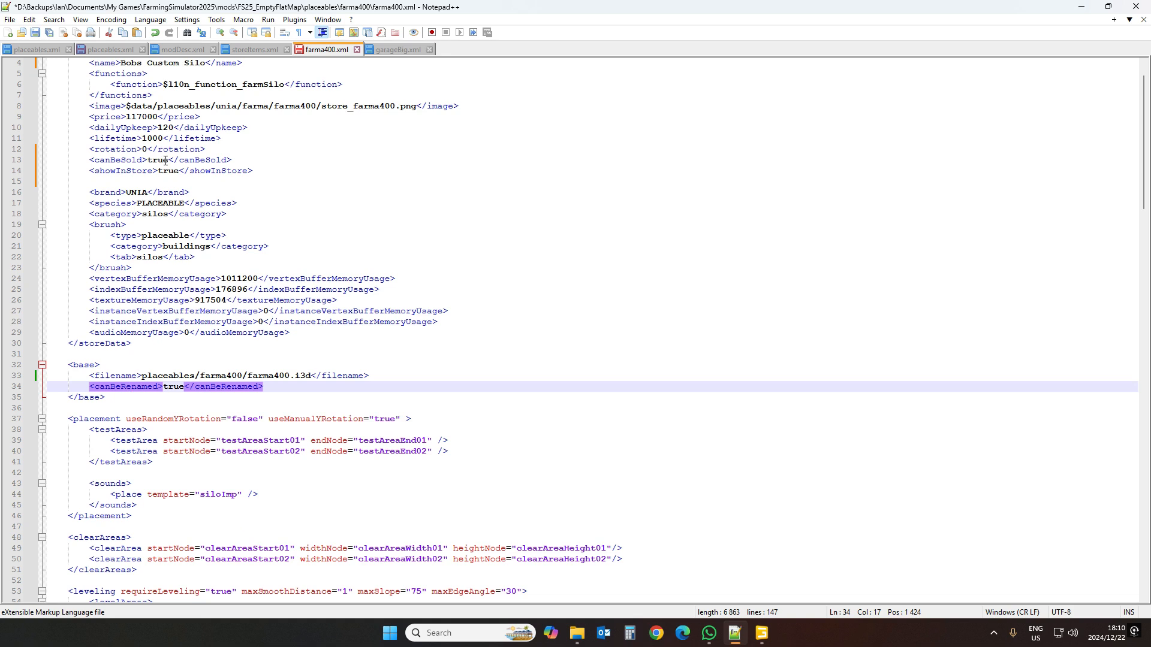
left_click(110, 160)
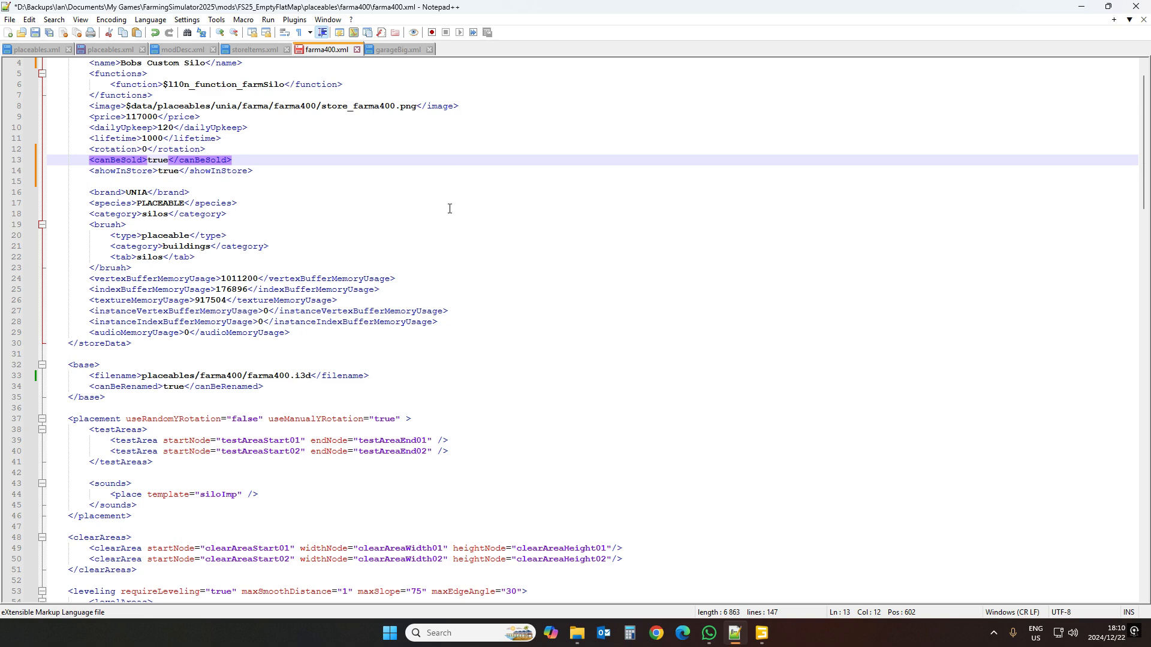
scroll(449, 208, "down", 7)
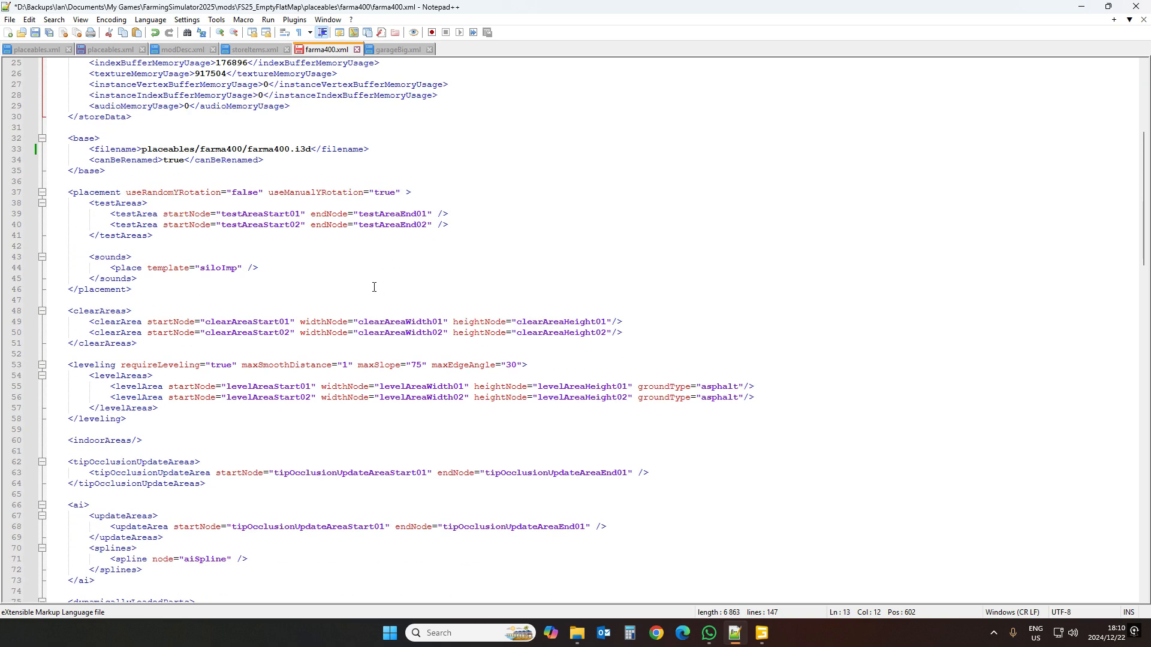
scroll(360, 280, "down", 11)
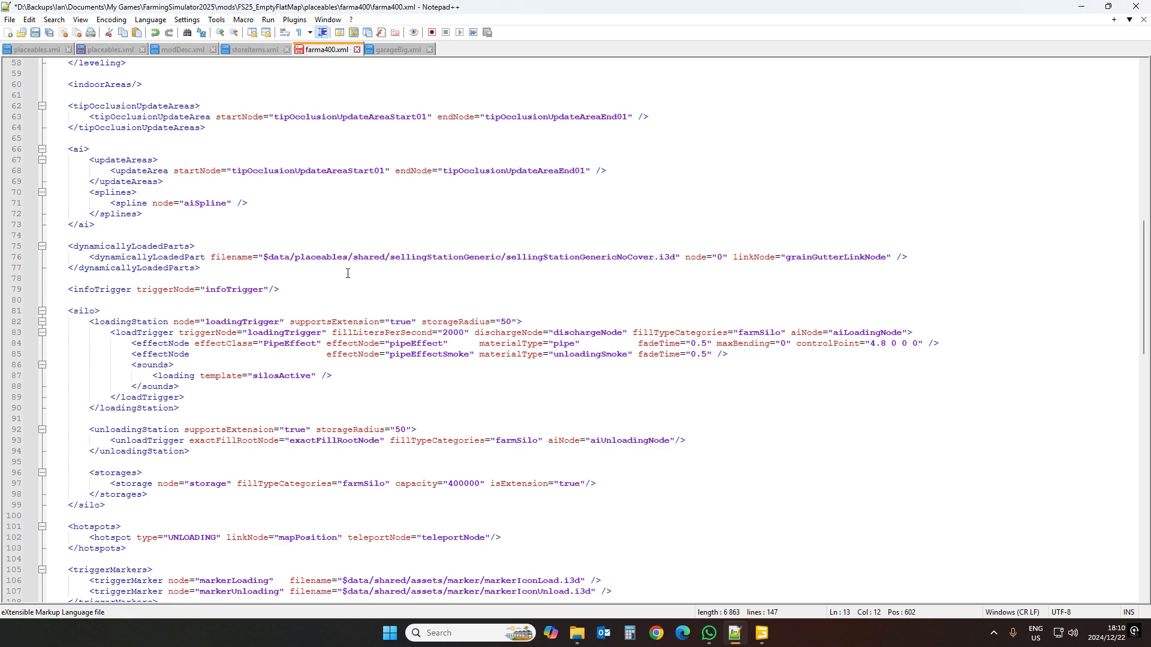
scroll(347, 273, "down", 3)
left_click(84, 214)
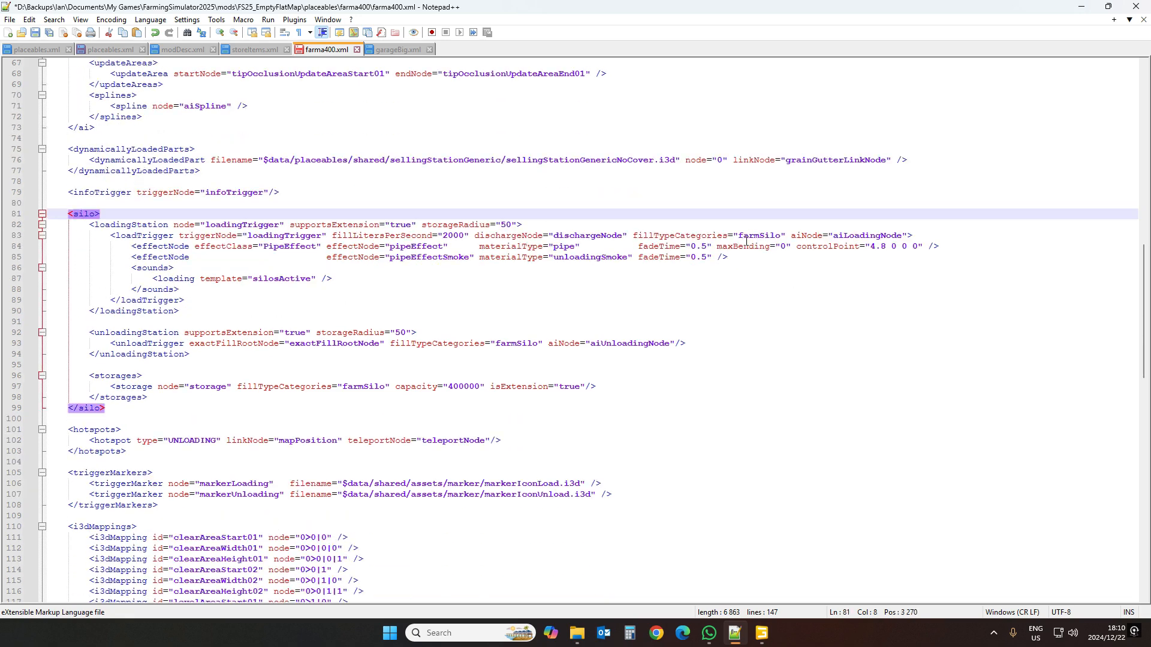
left_click(702, 236)
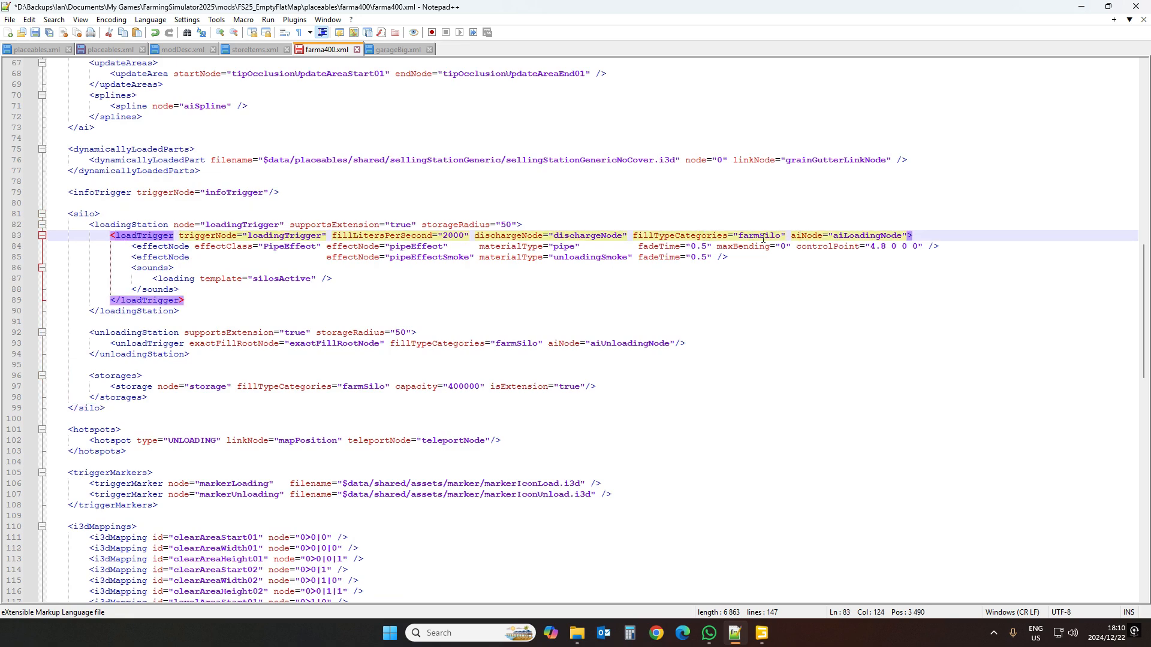
left_click(705, 235)
double_click(757, 235)
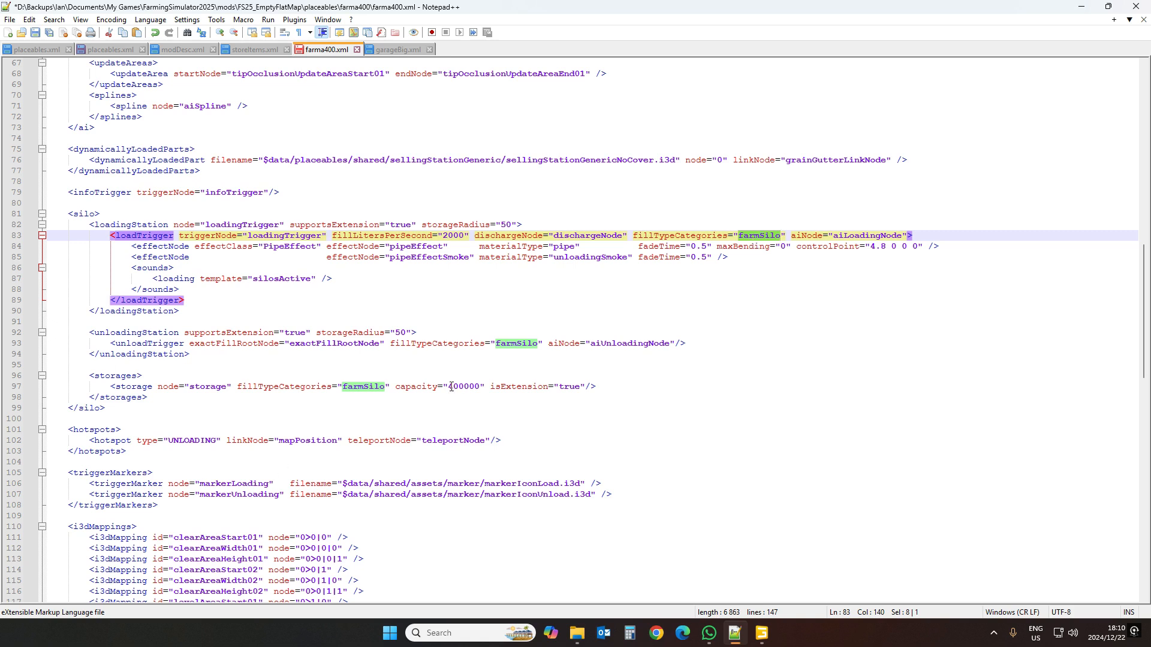
Set the silo storage capacity to 800000 in farma400.xml and look over the rest of the file
left_click_drag(449, 393, 455, 395)
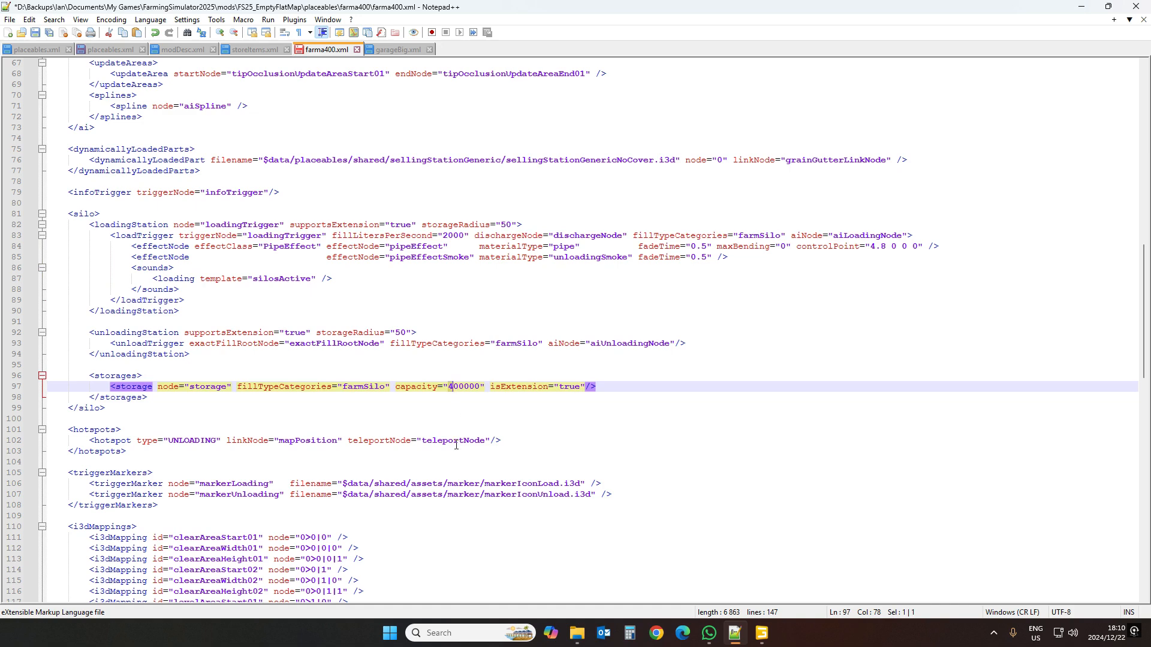
type("8")
left_click(275, 386)
scroll(398, 403, "down", 2)
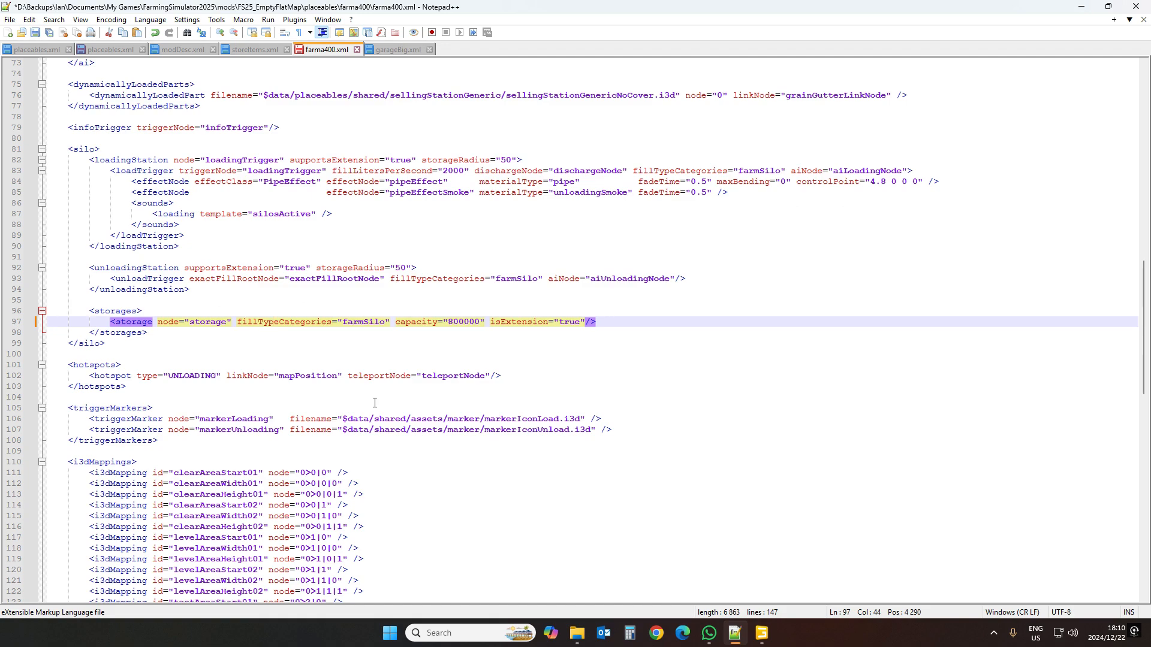
scroll(374, 402, "down", 2)
scroll(375, 403, "down", 8)
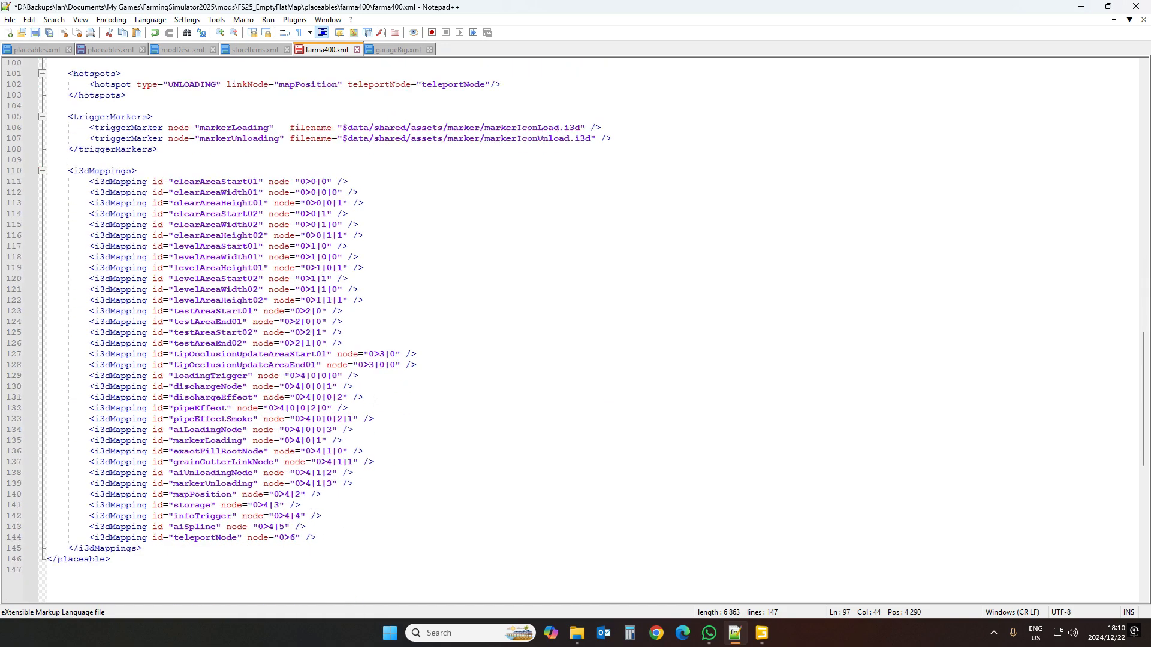
scroll(380, 408, "up", 9)
scroll(380, 407, "up", 6)
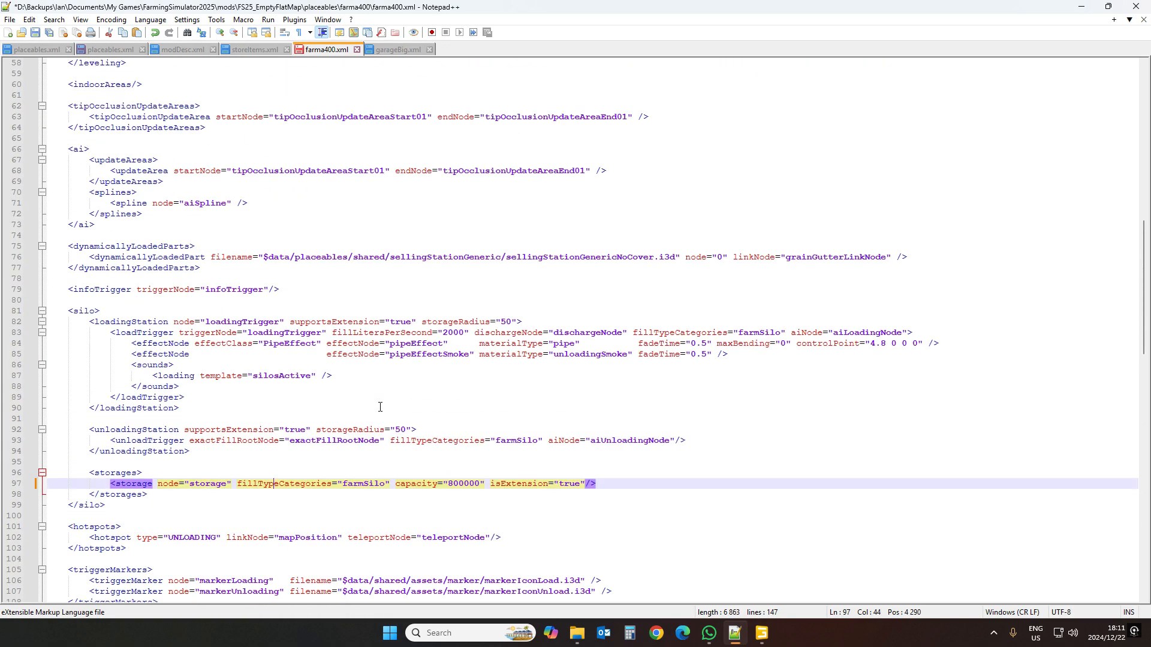
scroll(382, 406, "down", 2)
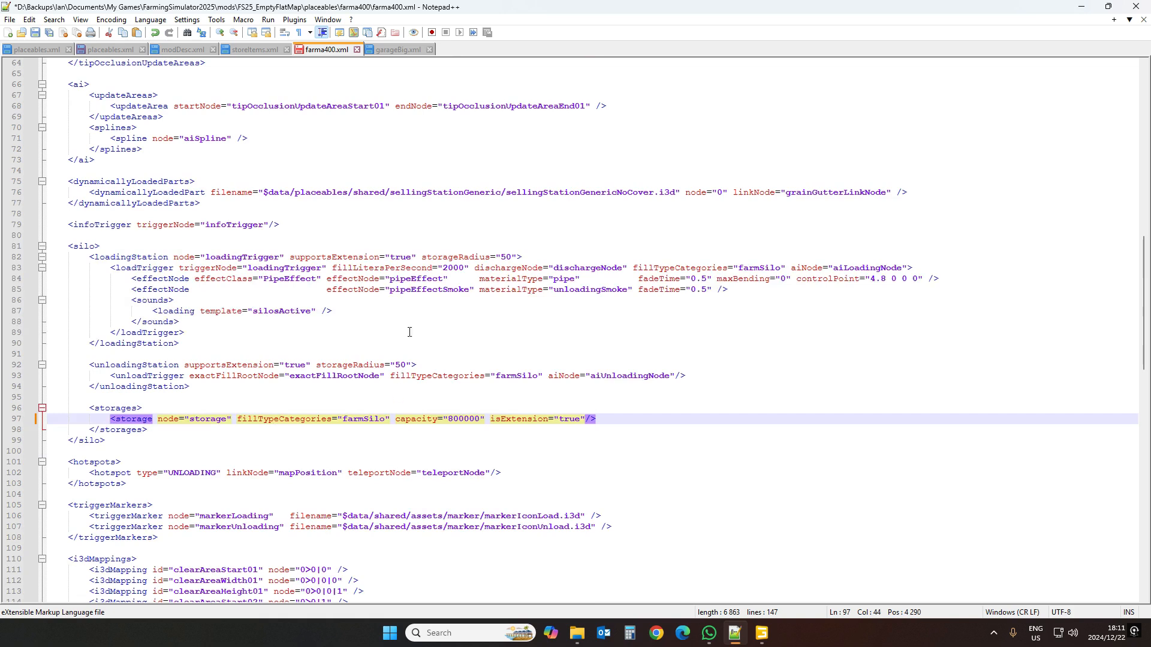
Close garageBig.xml and open easyShed02.xml from the game's data/placeables/easySheds/easyShed02 folder
left_click(429, 49)
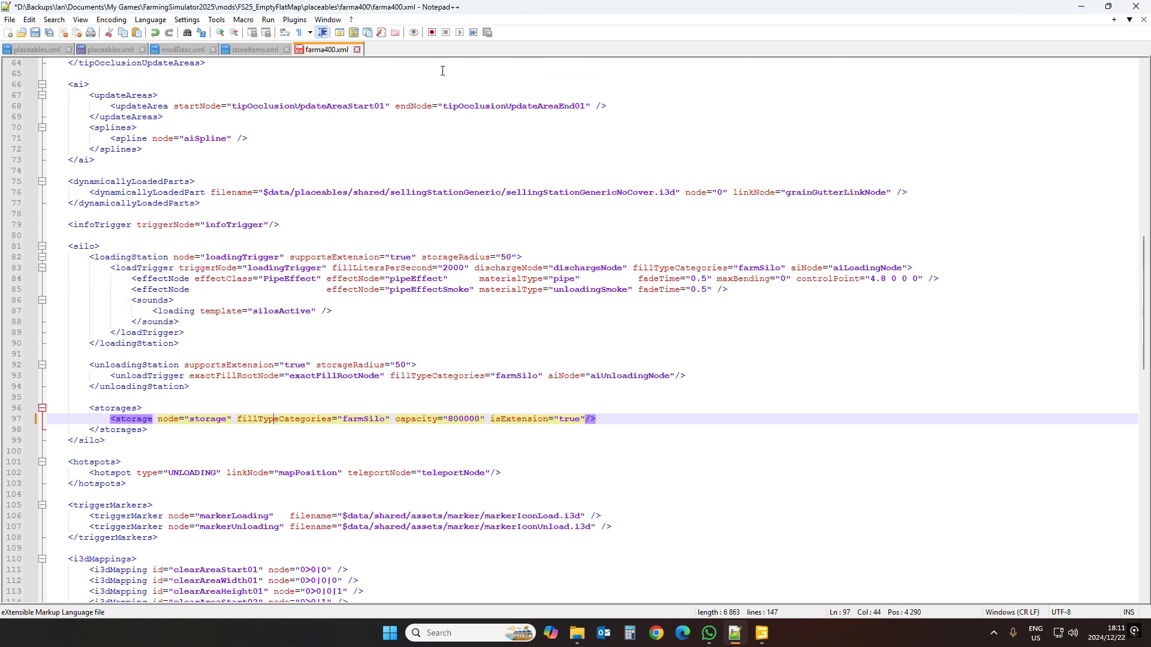
left_click(577, 633)
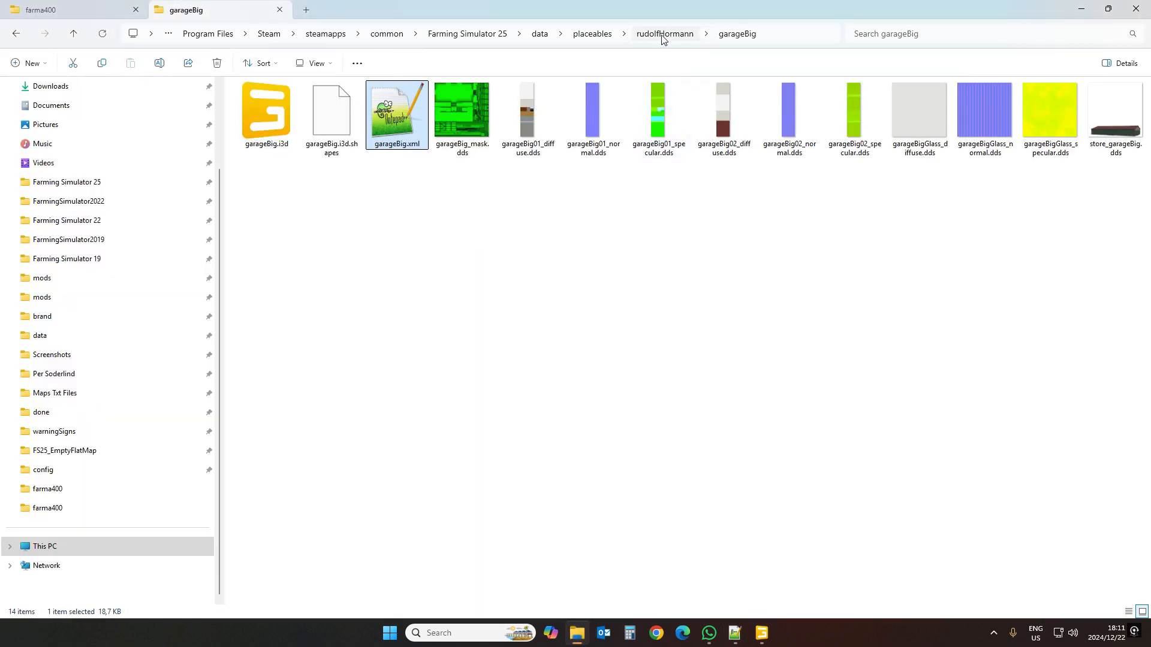
left_click(592, 35)
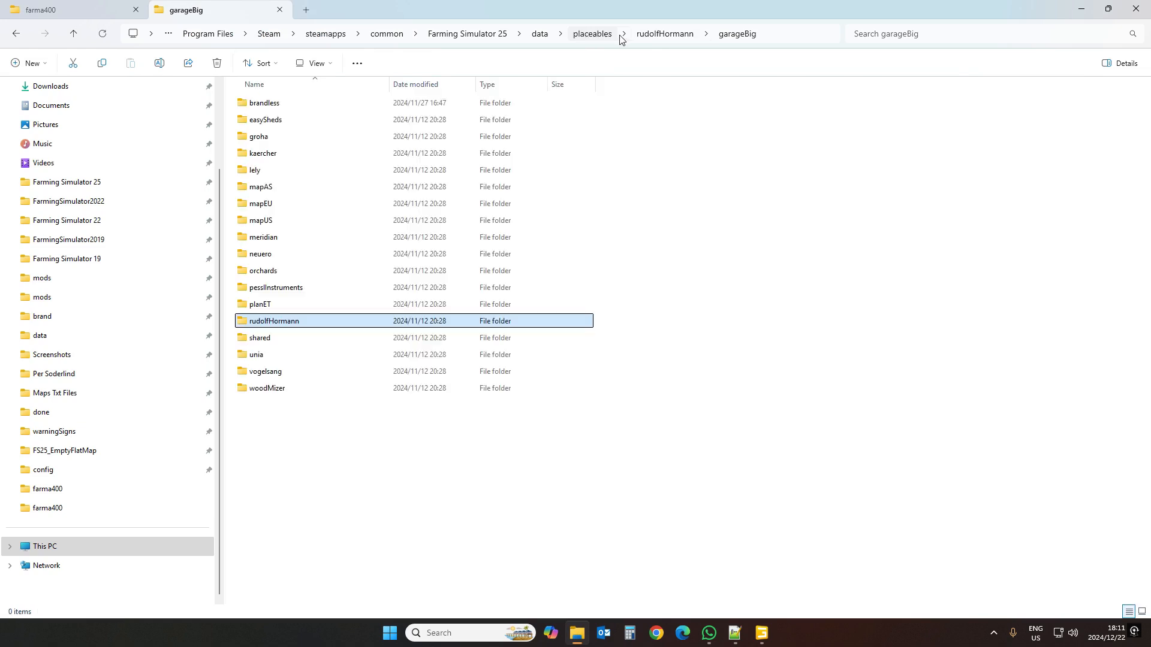
double_click(277, 120)
double_click(278, 120)
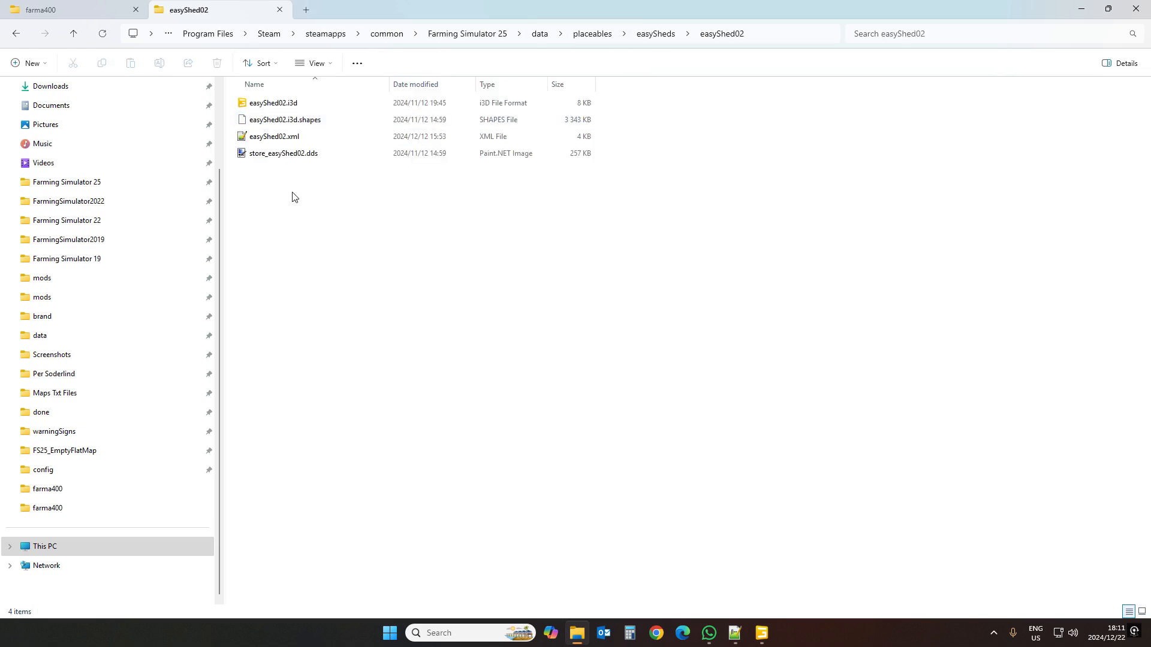
double_click(279, 138)
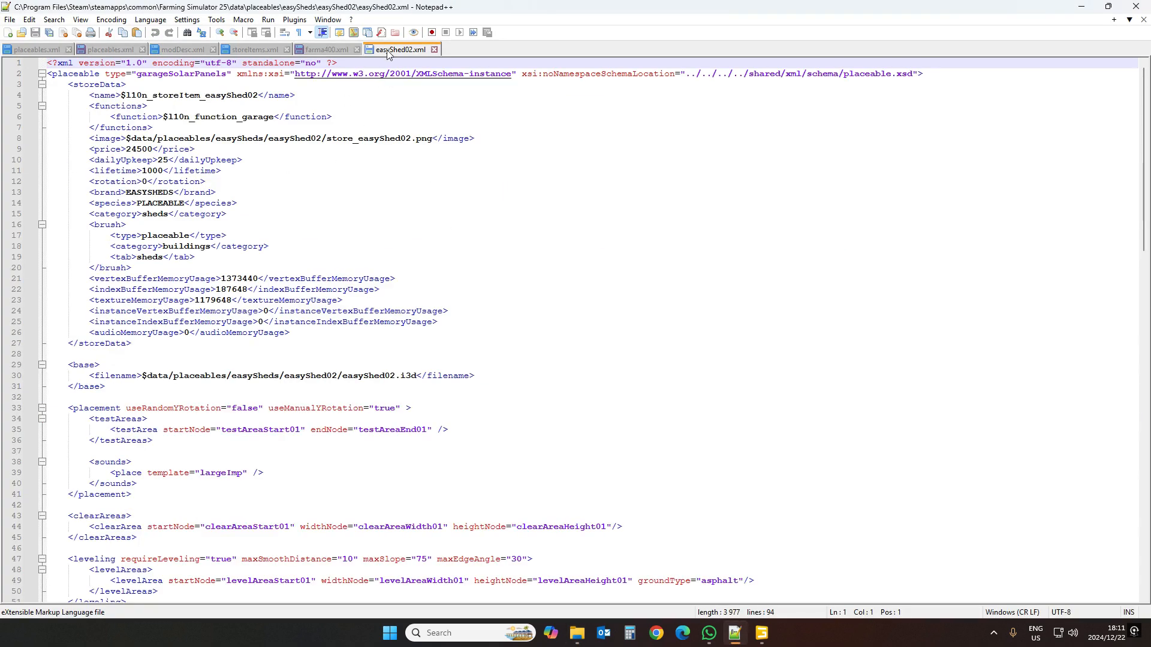
Locate the solarPanels section in easyShed02.xml and copy the whole block through its closing tag
scroll(419, 223, "down", 4)
scroll(420, 224, "down", 1)
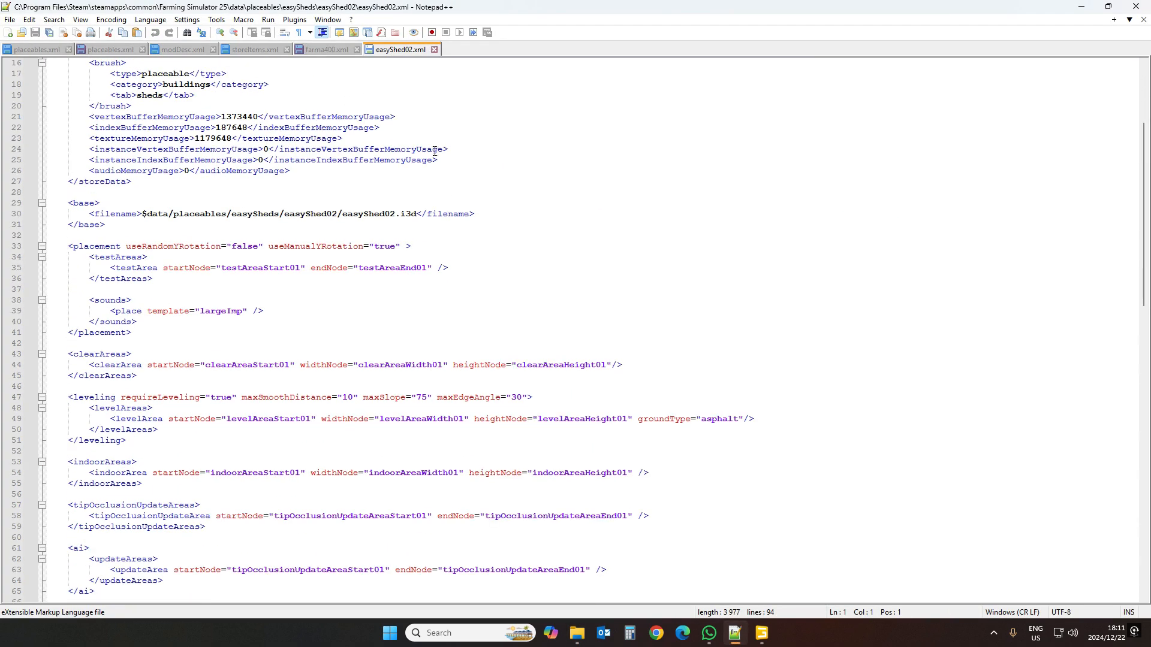
scroll(375, 192, "down", 3)
scroll(375, 192, "down", 5)
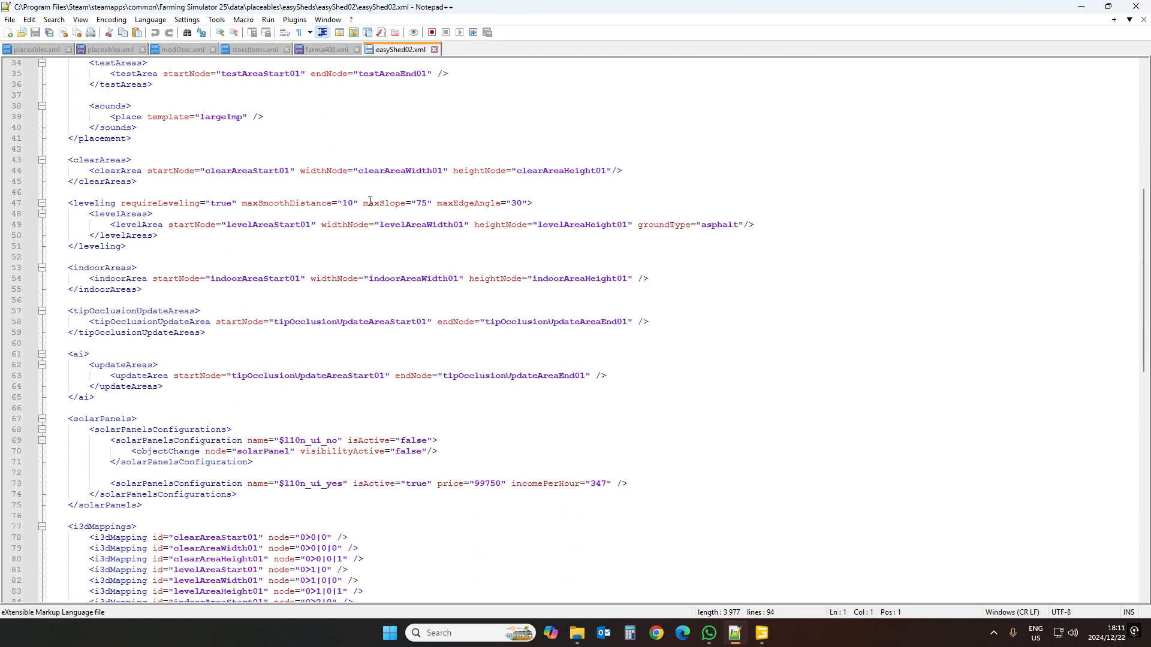
left_click(85, 354)
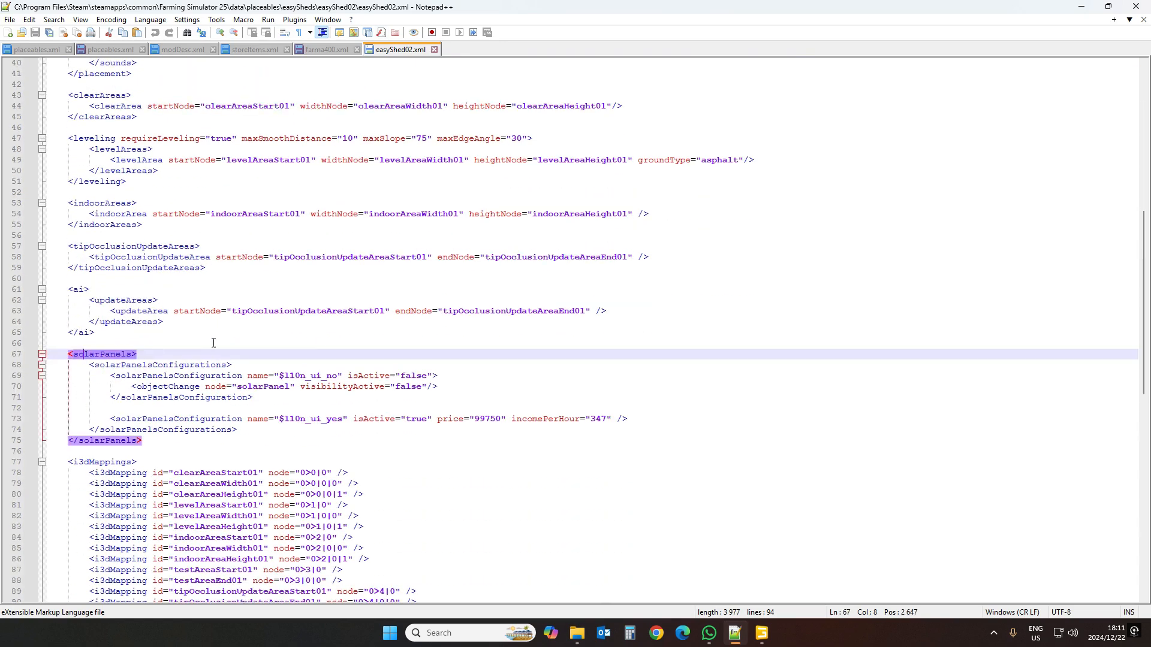
scroll(213, 343, "up", 3)
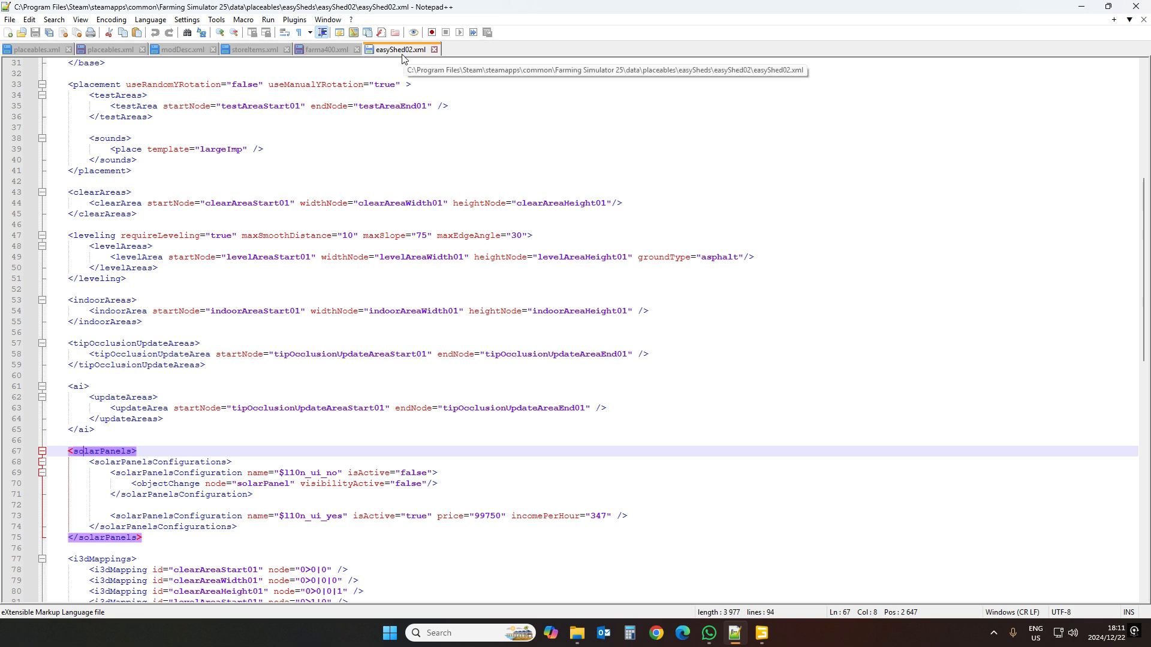
scroll(227, 265, "down", 3)
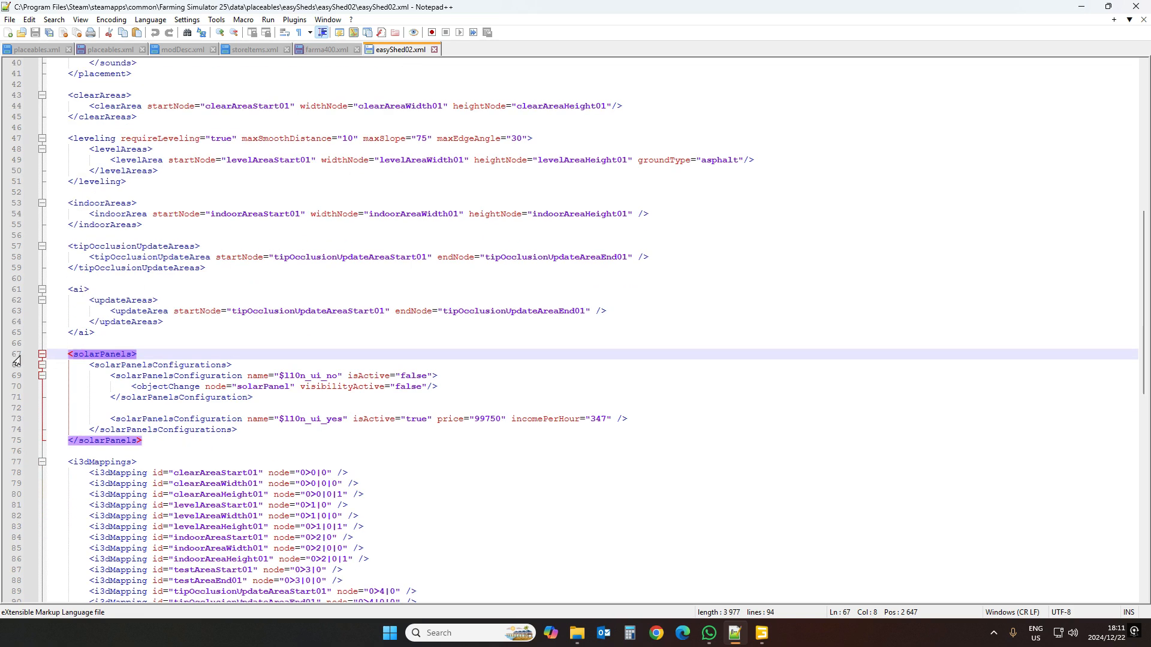
left_click_drag(12, 355, 13, 451)
key("ctrl+c")
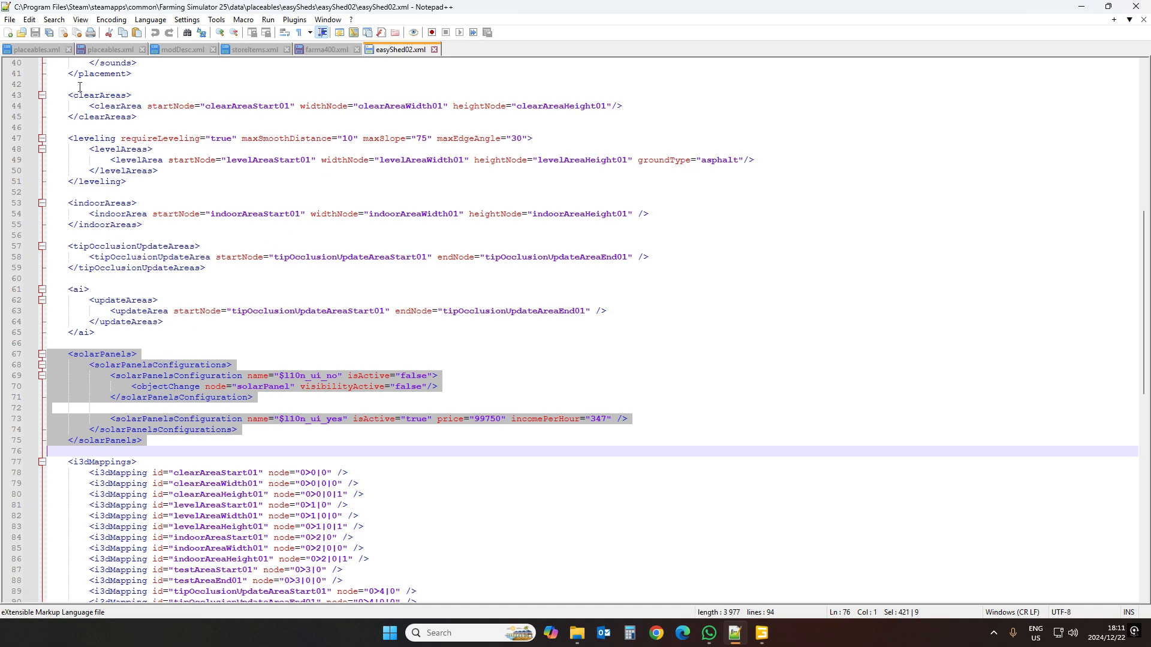
Paste the copied solarPanels block into farma400.xml on the line after the closing ai tag
left_click(327, 49)
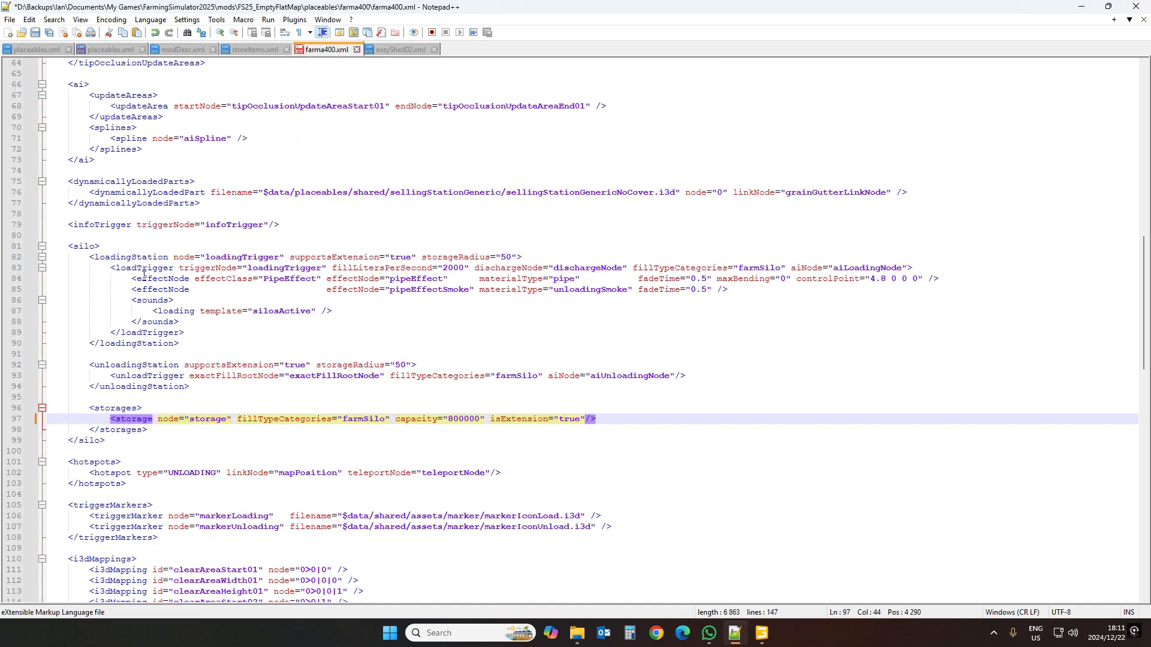
left_click(401, 49)
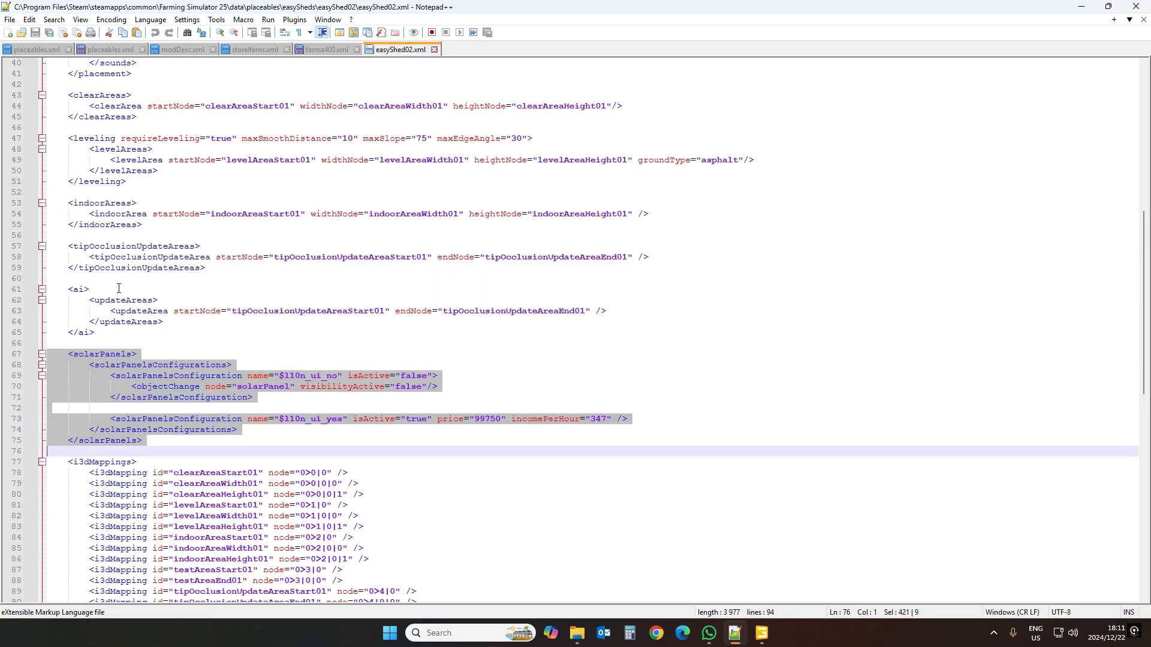
left_click(330, 50)
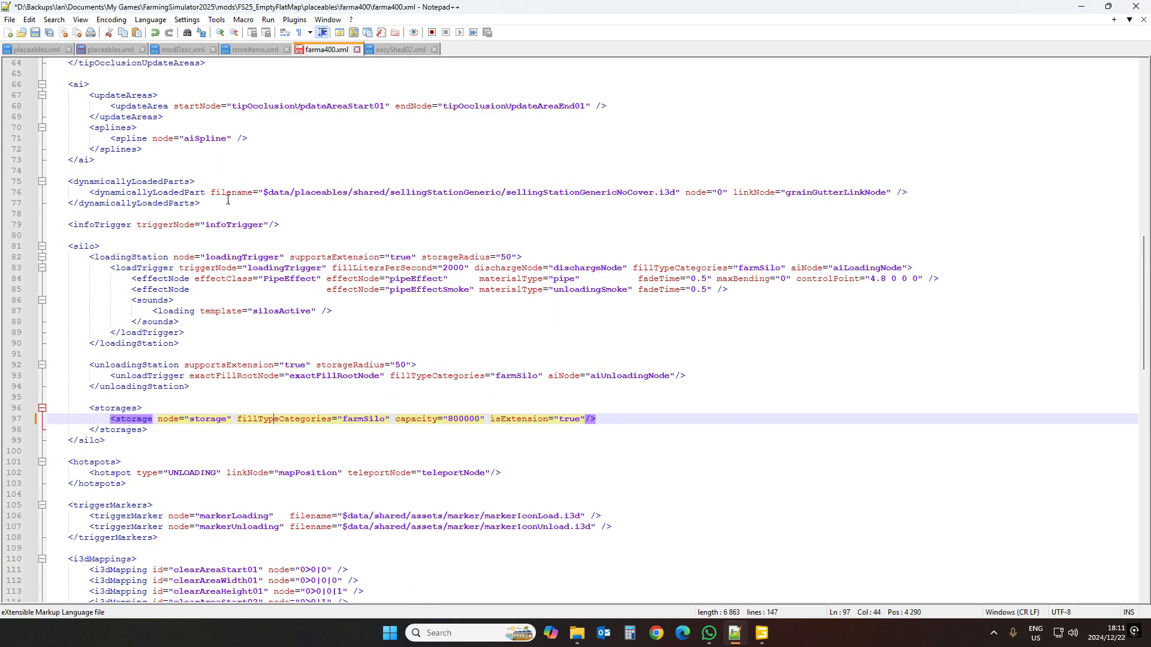
scroll(156, 233, "up", 4)
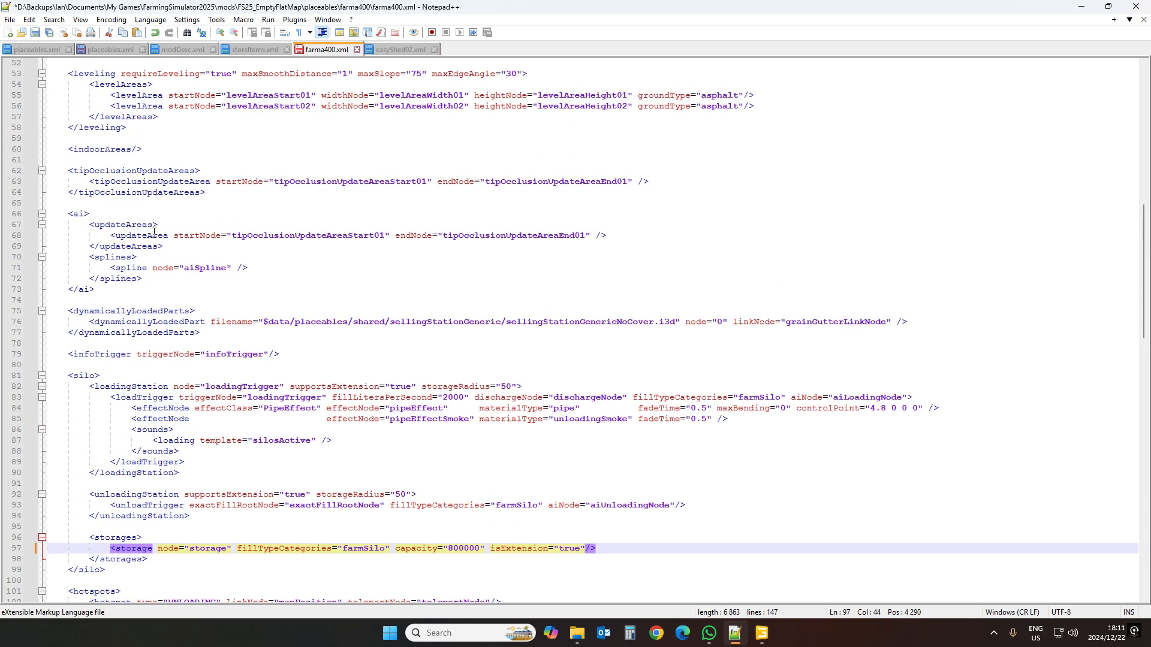
left_click(54, 296)
key("ctrl+v")
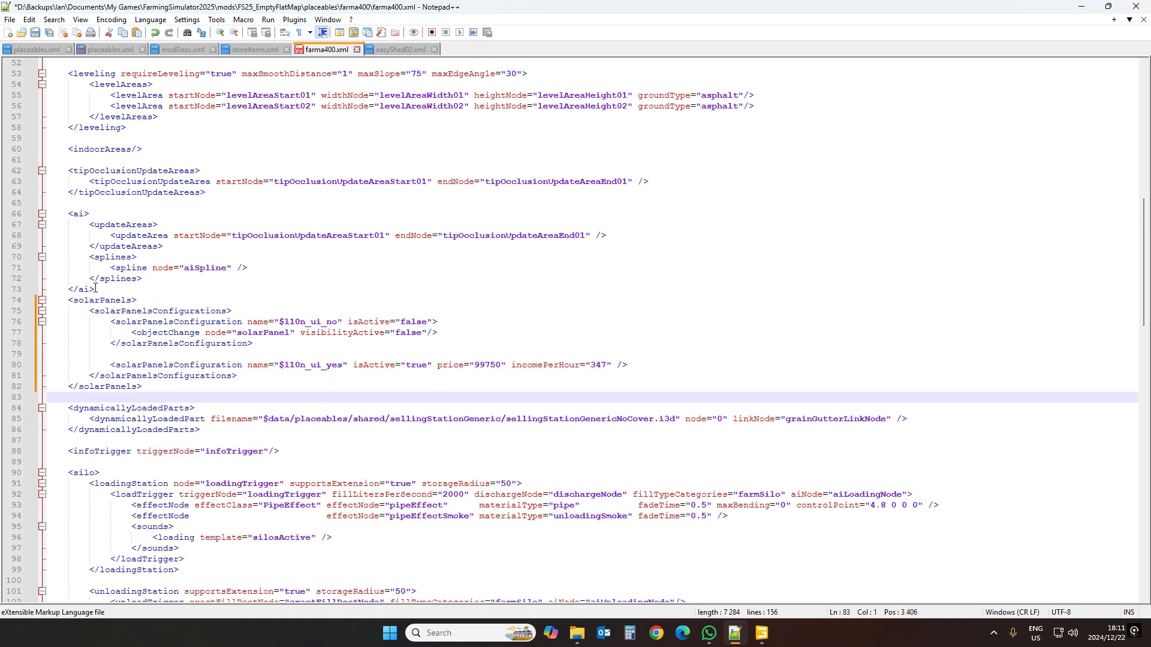
Examine the pasted solarPanels configuration in farma400.xml, including the node reference in its objectChange line
left_click(84, 289)
left_click(89, 300)
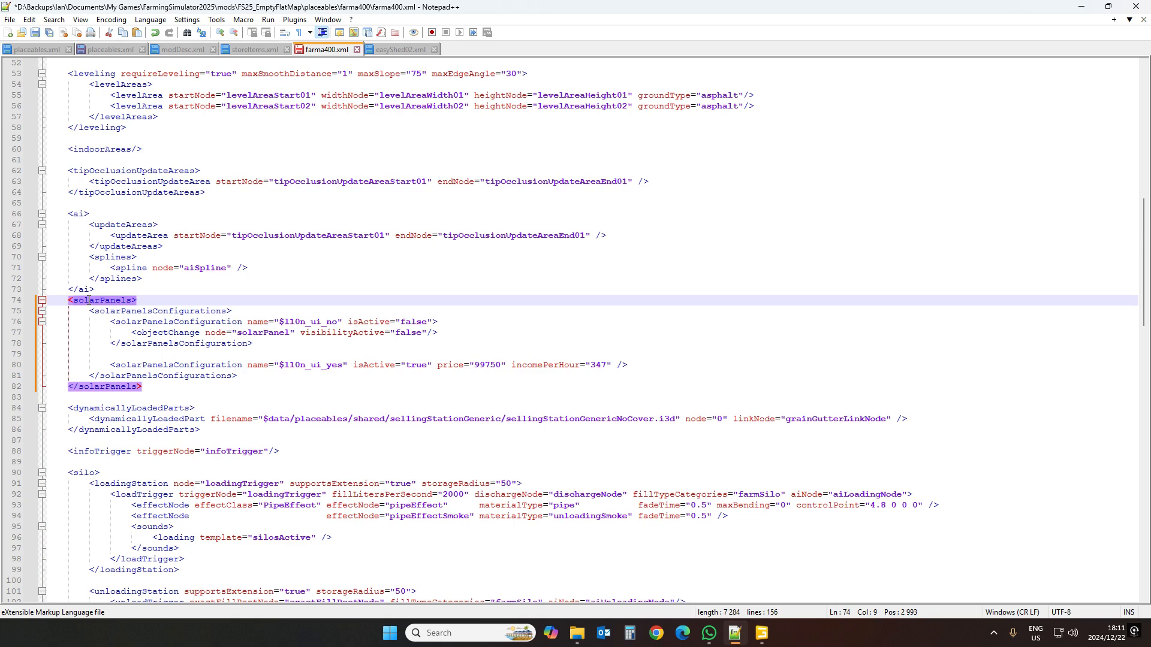
left_click(196, 322)
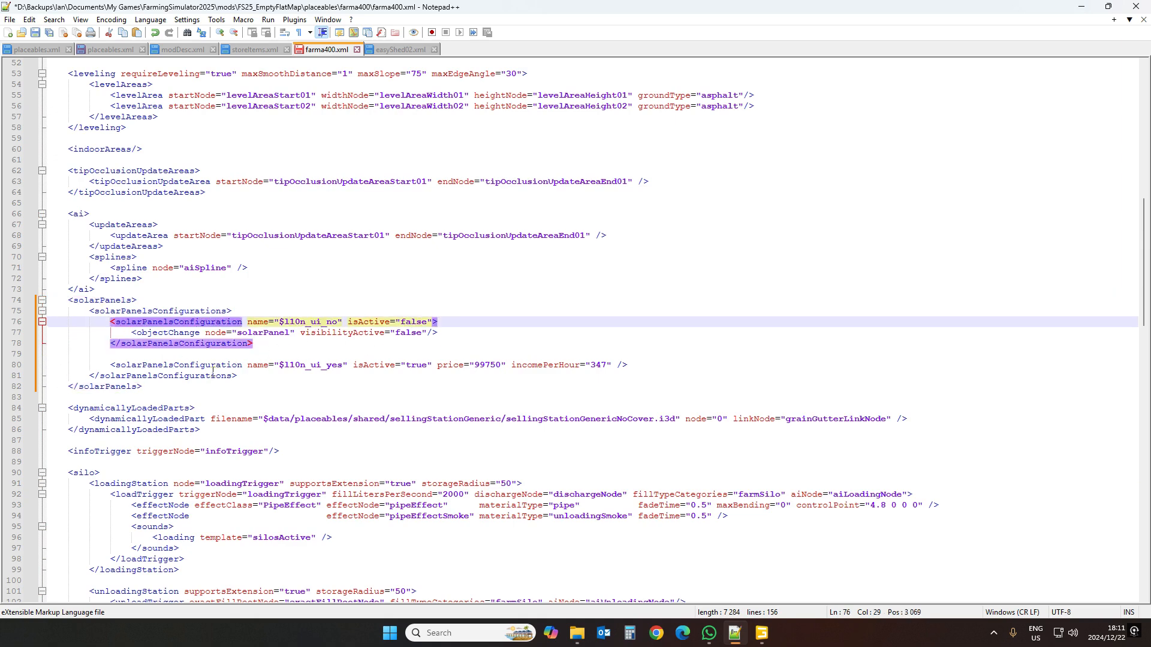
double_click(263, 335)
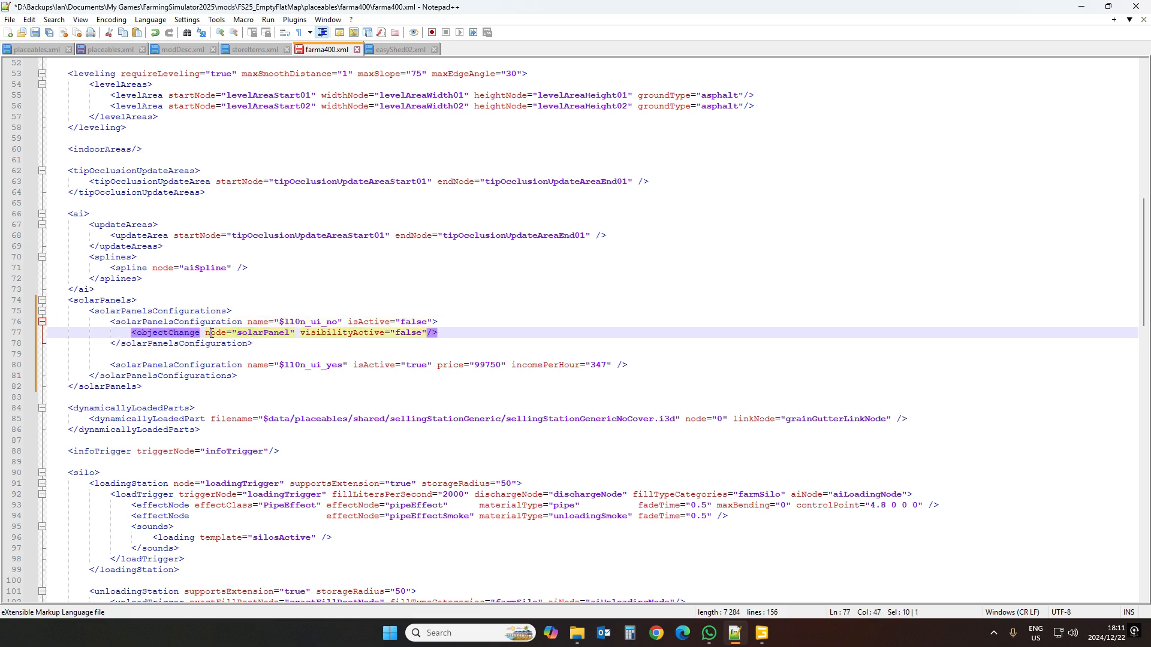
double_click(212, 334)
double_click(263, 333)
Check easyShed02.xml and the combined silo and shed model in GIANTS Editor, then view the map's config placeables.xml in Notepad++
left_click(407, 50)
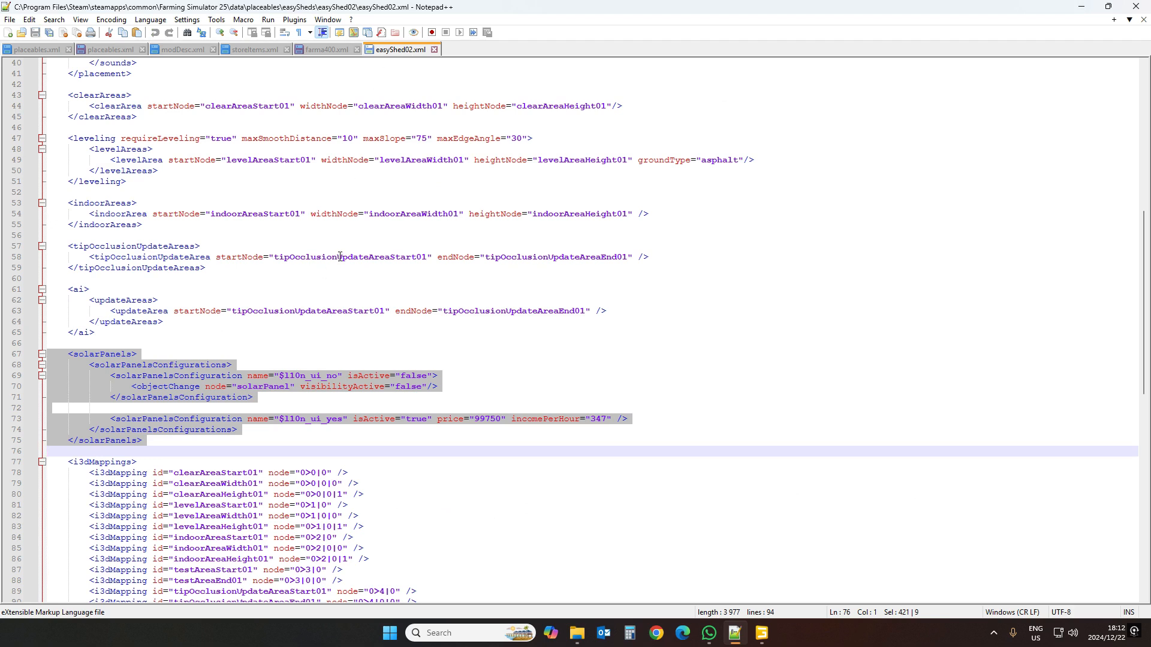
left_click(761, 633)
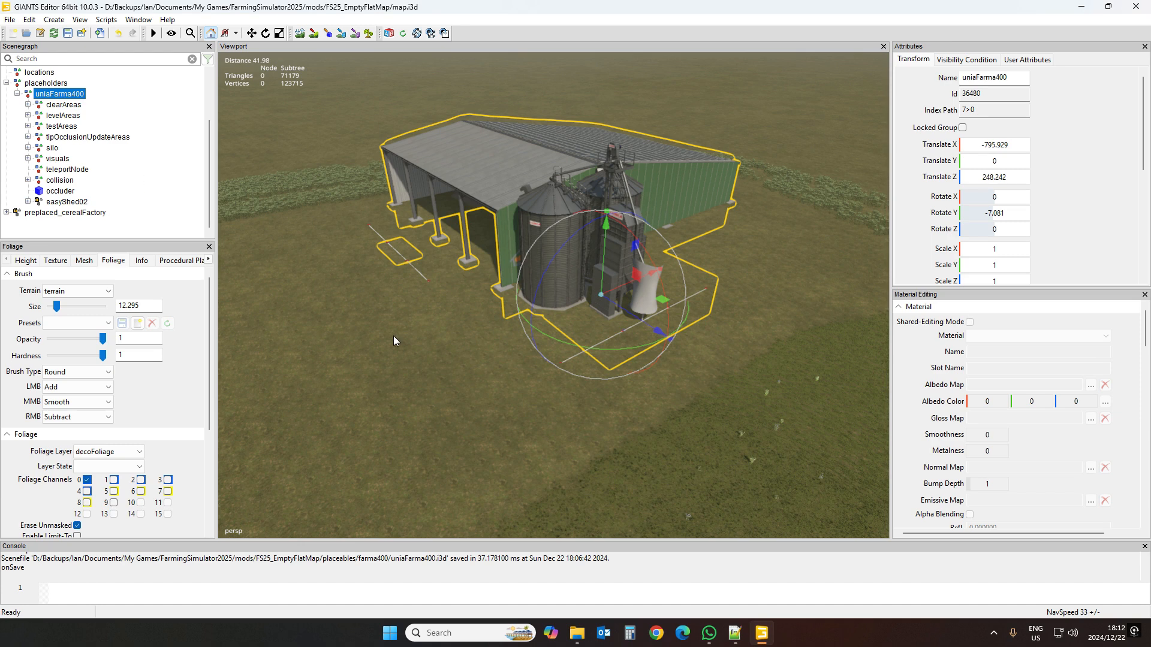
left_click(741, 635)
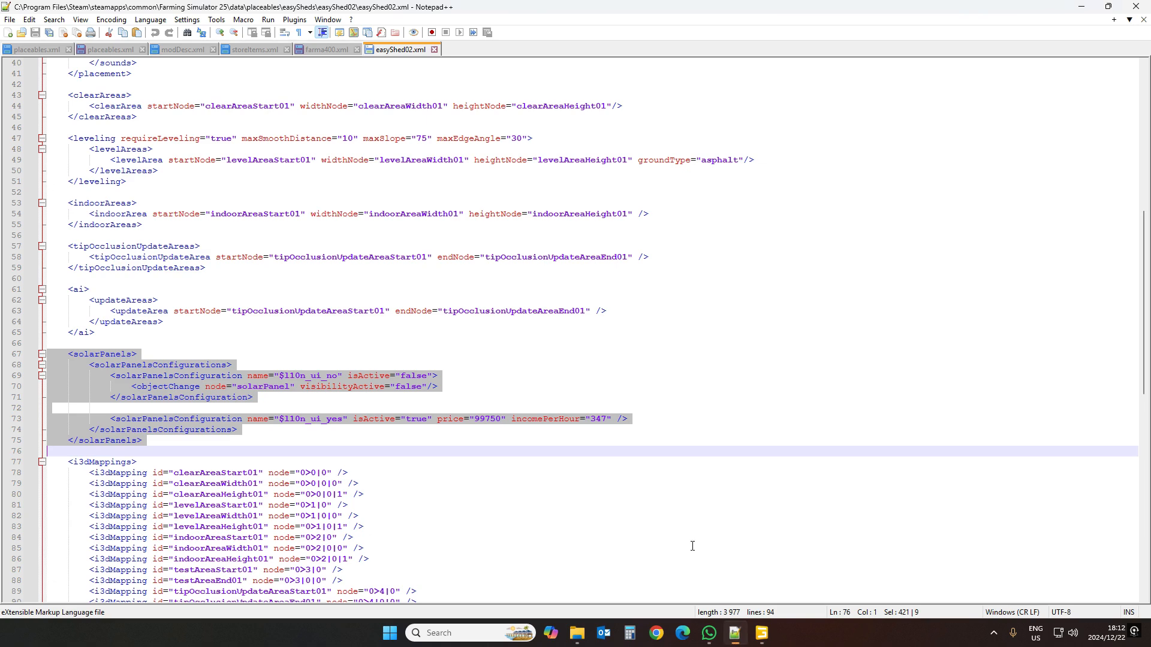
left_click(96, 49)
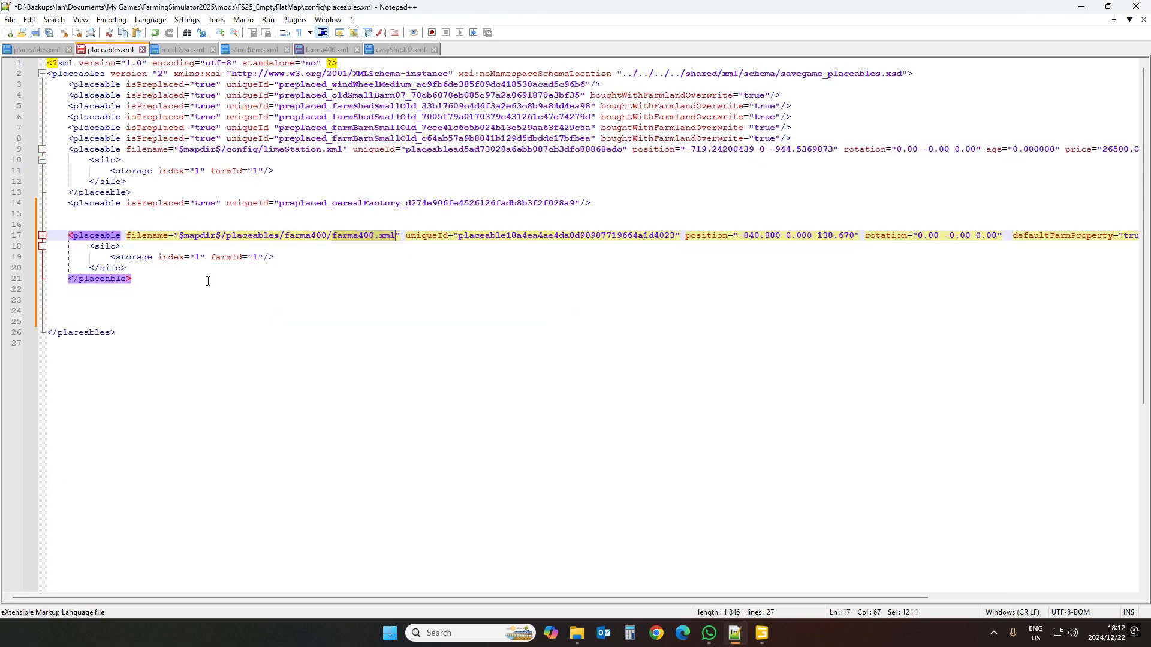
Copy the solarPanel i3dMapping line from the end of the i3dMappings list in easyShed02.xml
left_click(397, 49)
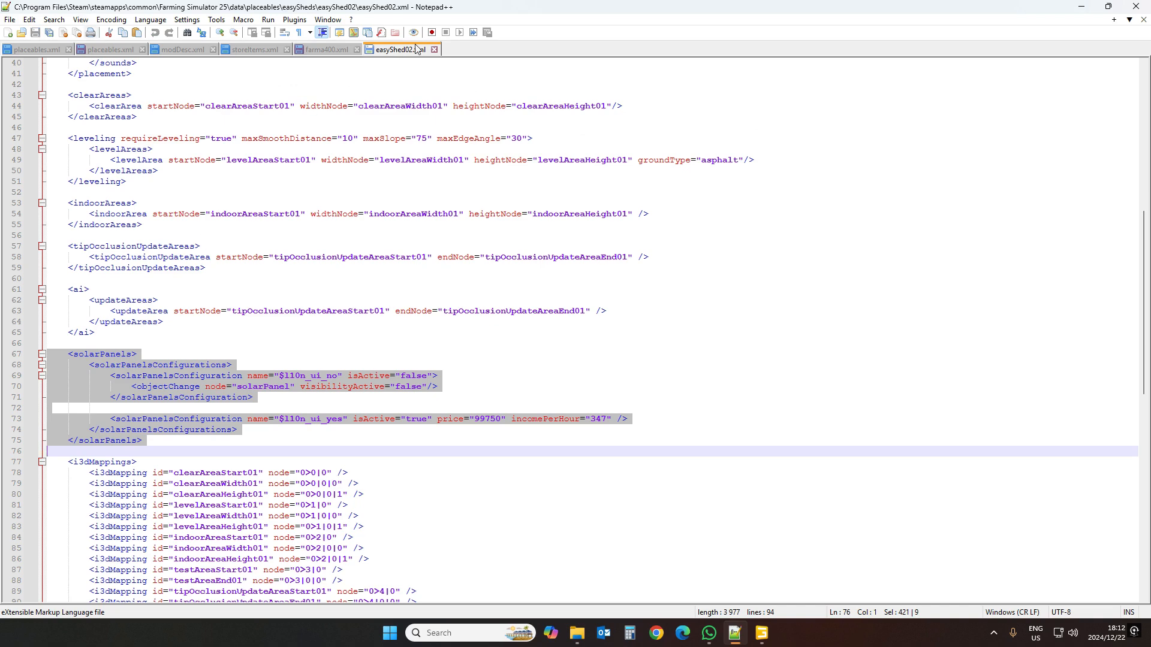
left_click(315, 50)
left_click(96, 299)
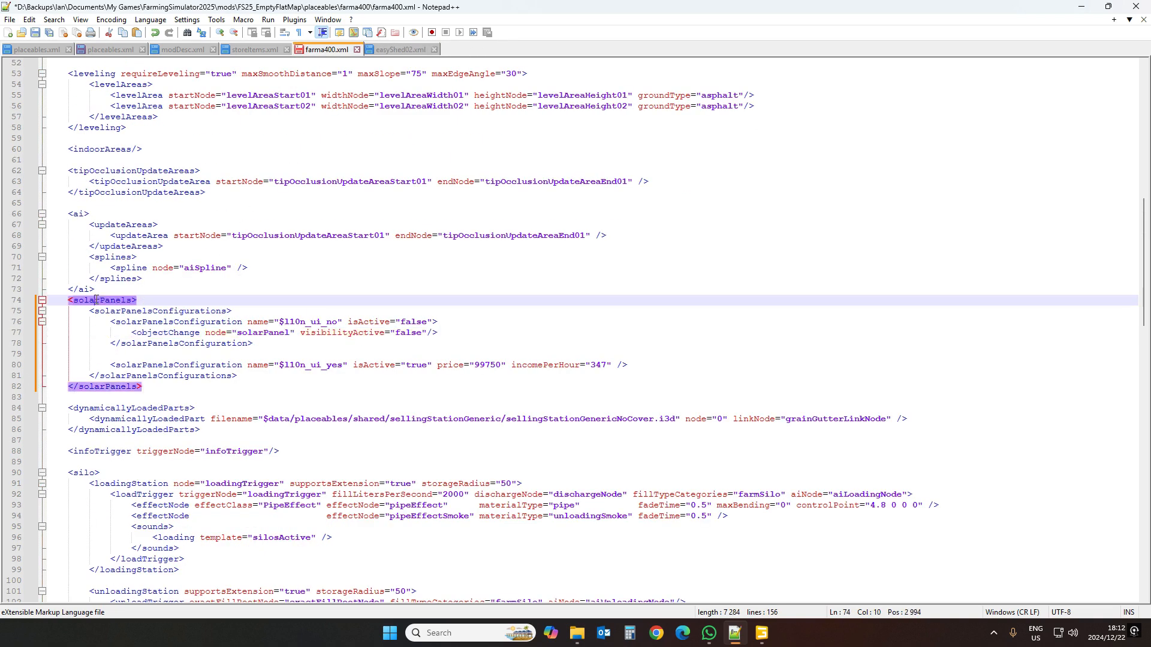
left_click(400, 49)
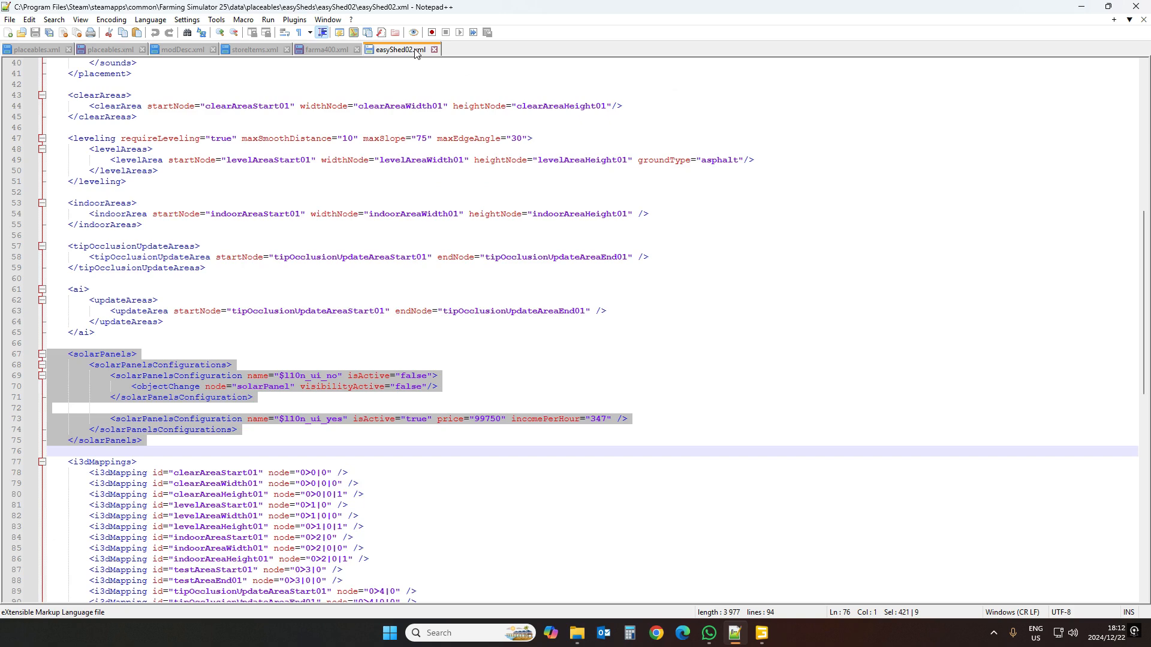
scroll(399, 247, "down", 5)
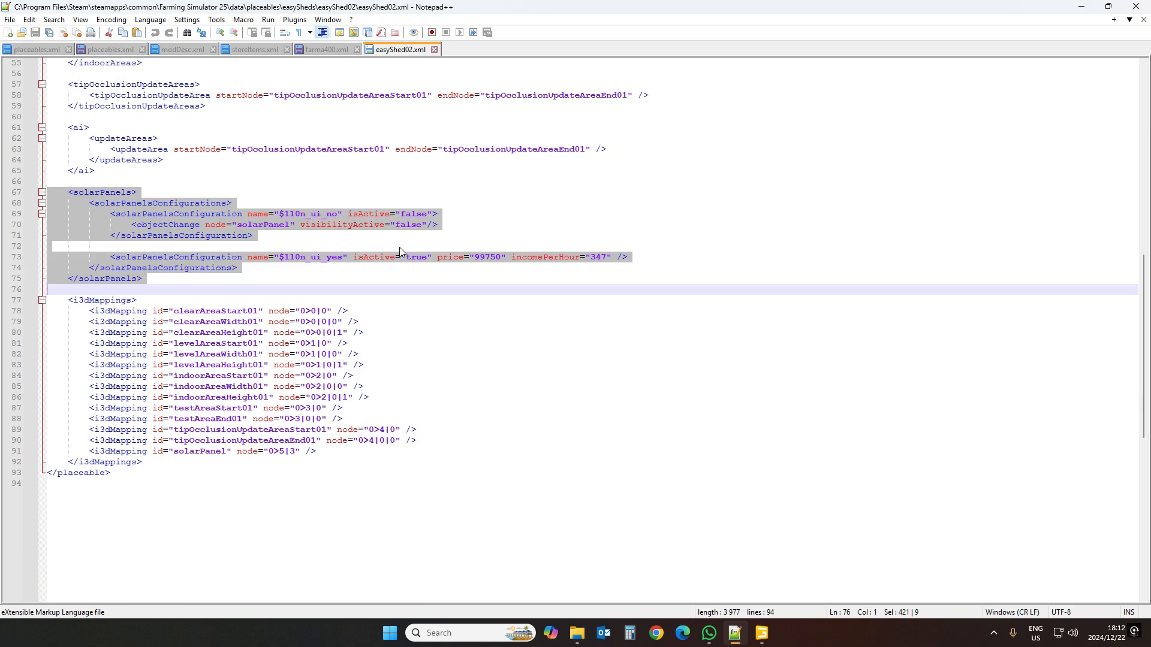
double_click(259, 225)
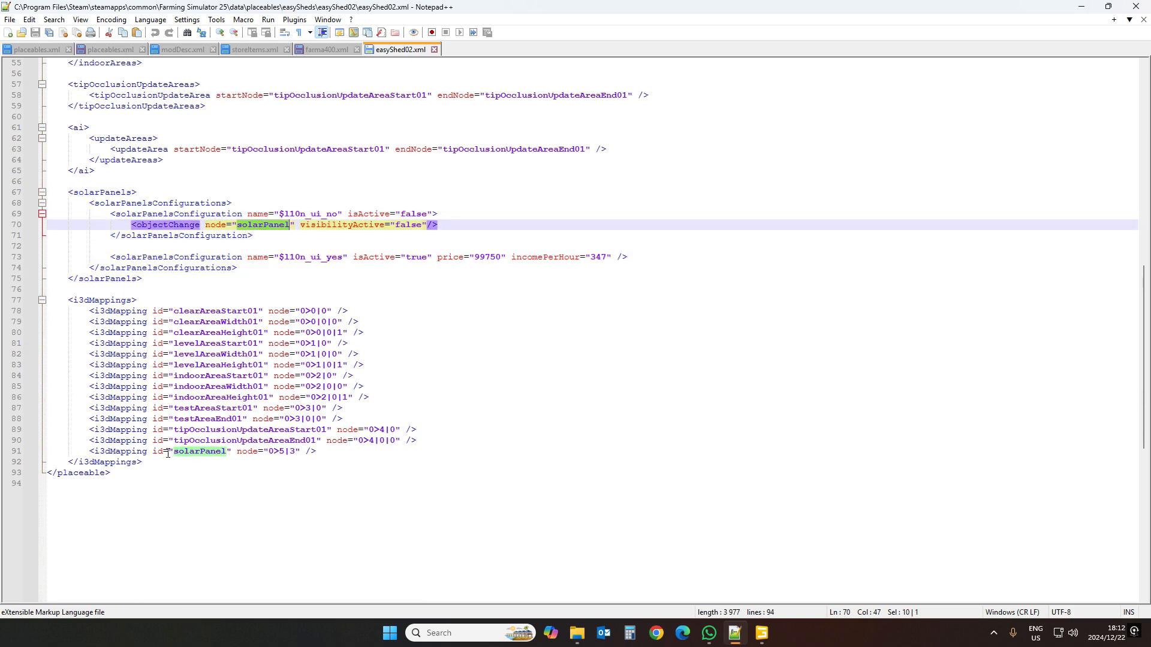
left_click(9, 451)
key("ctrl+c")
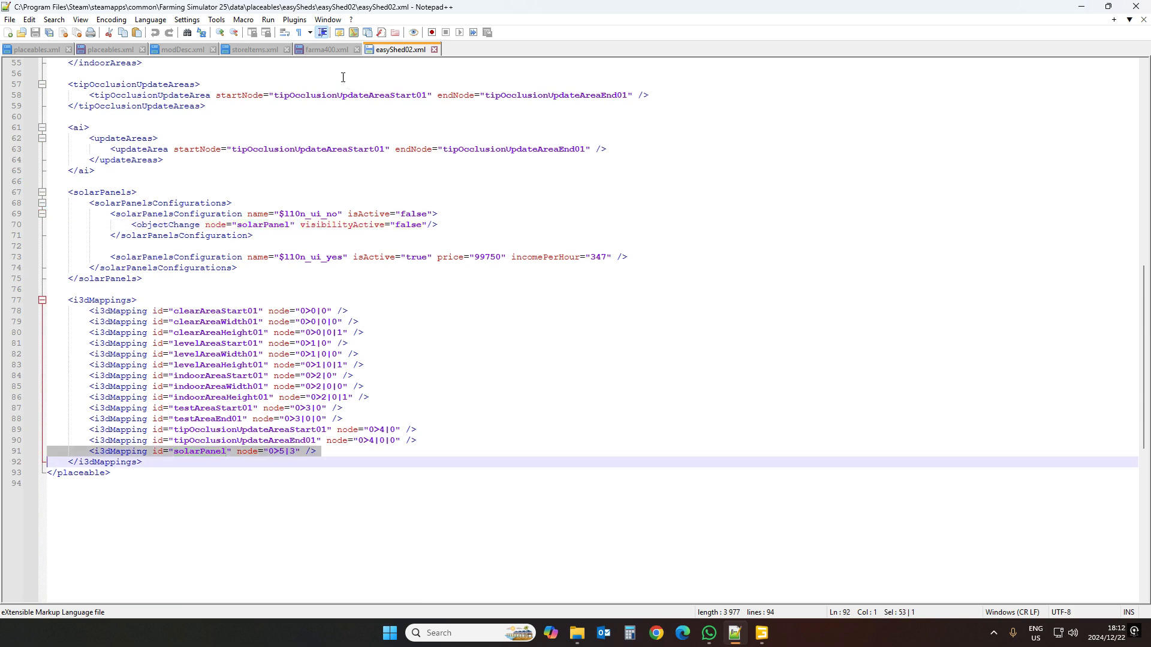
Paste the solarPanel mapping into farma400.xml after the teleportNode entry in i3dMappings, separated by a blank line
left_click(326, 50)
scroll(213, 301, "down", 15)
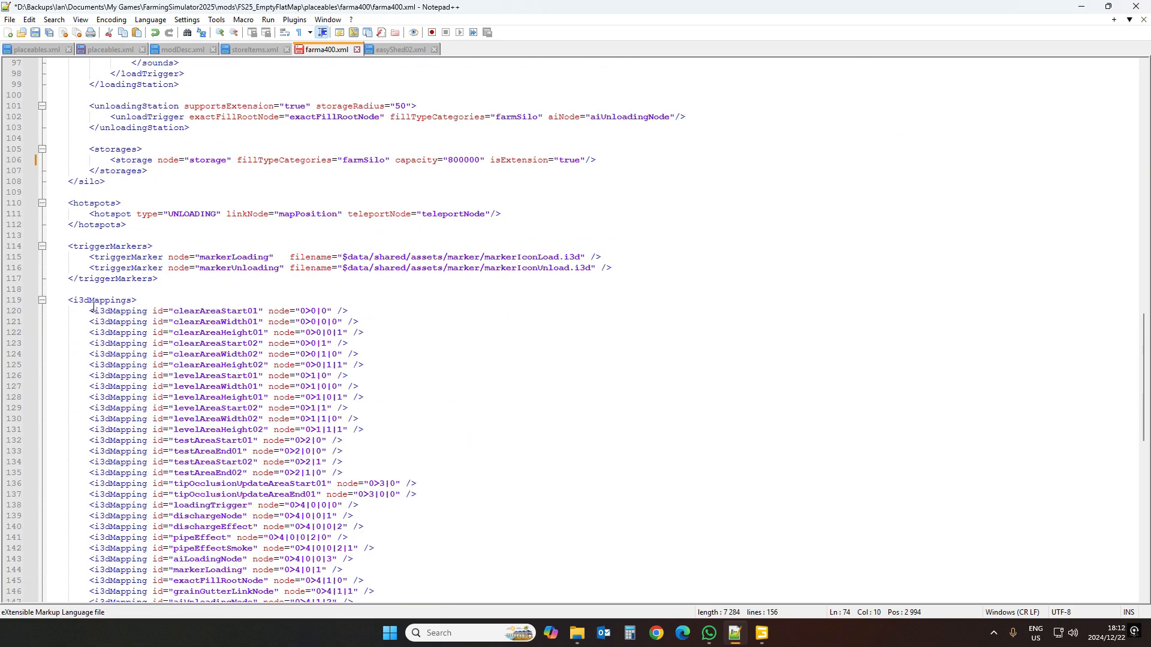
left_click(153, 301)
key("Return")
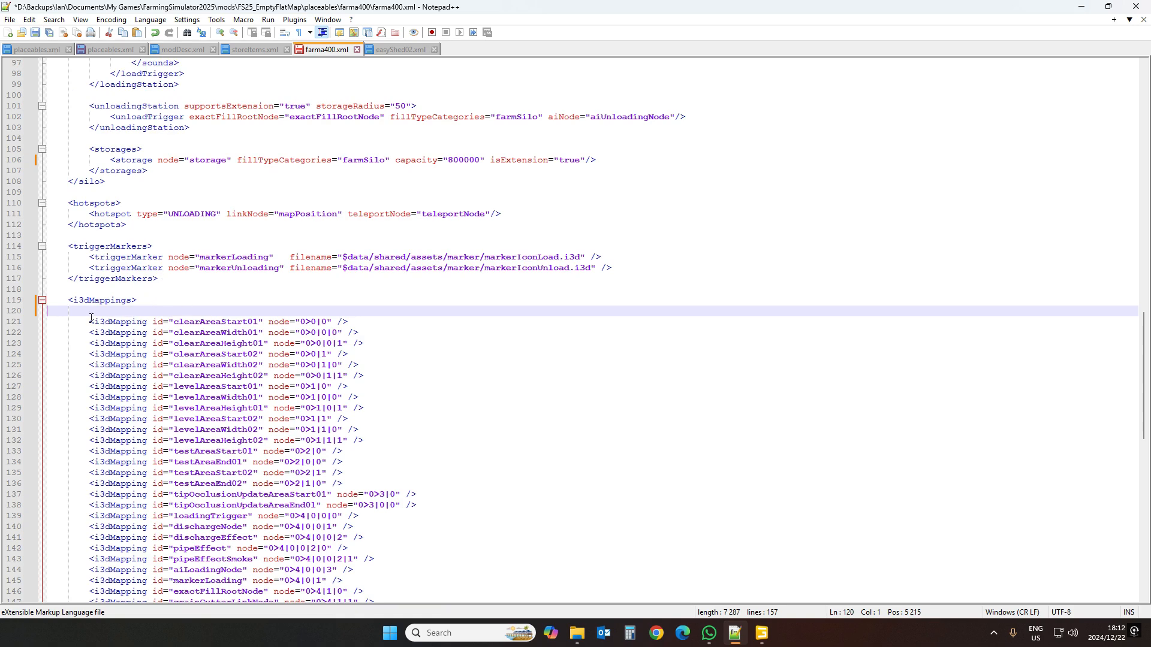
scroll(91, 318, "down", 7)
left_click(326, 449)
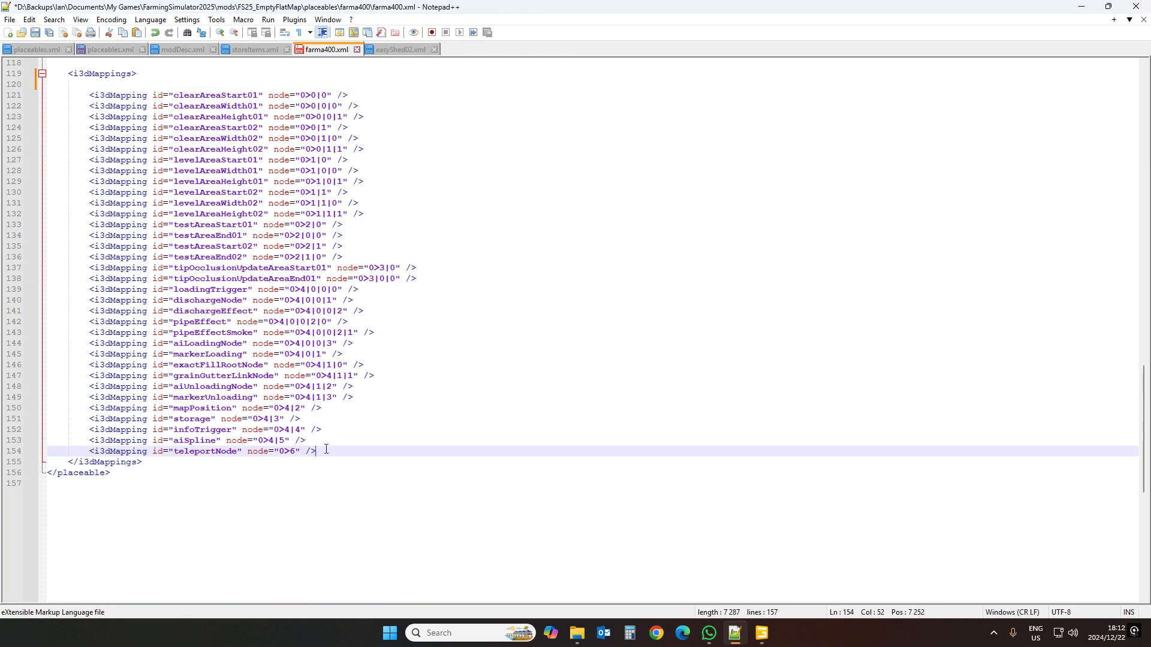
key("Return")
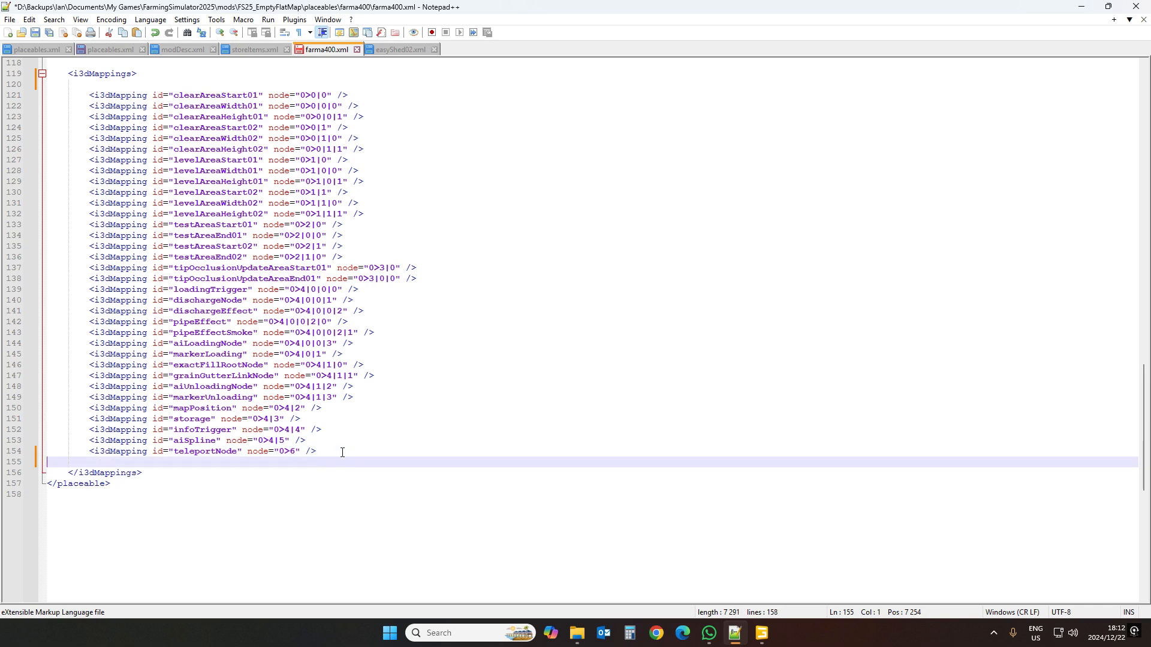
key("ctrl+v")
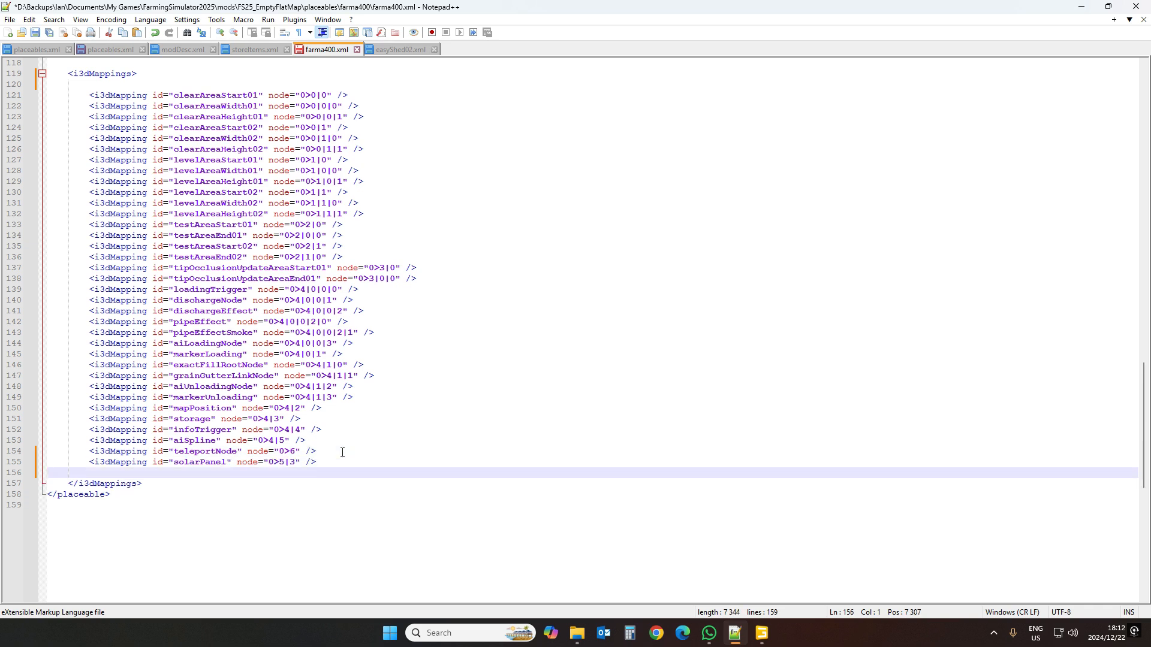
left_click(331, 452)
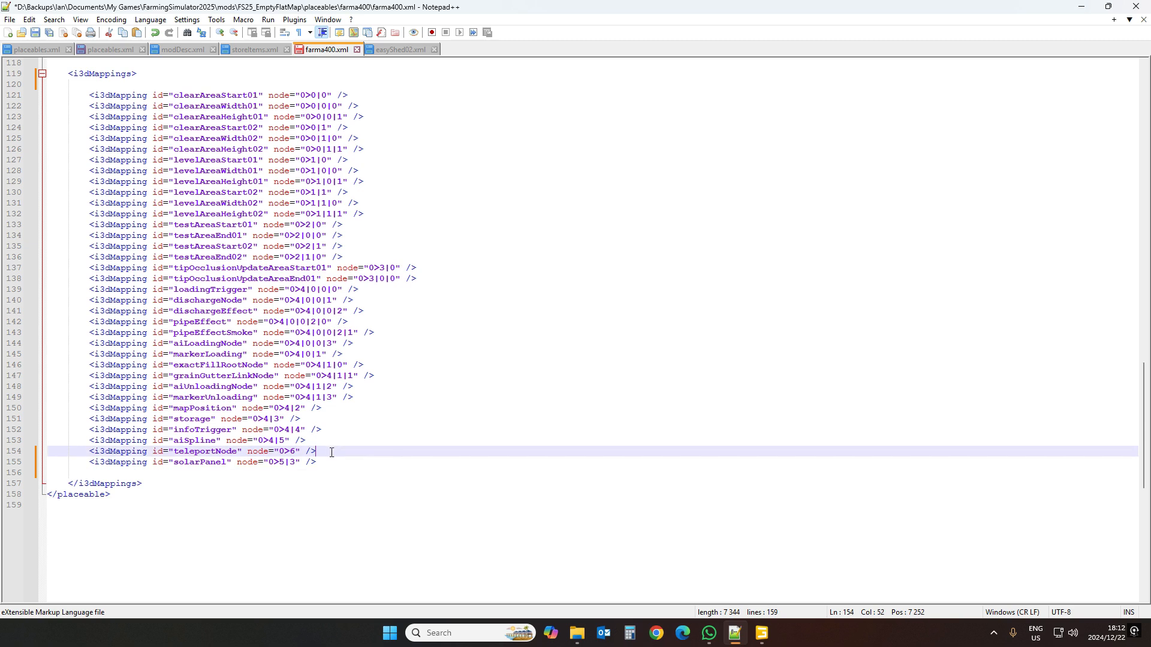
key("Return")
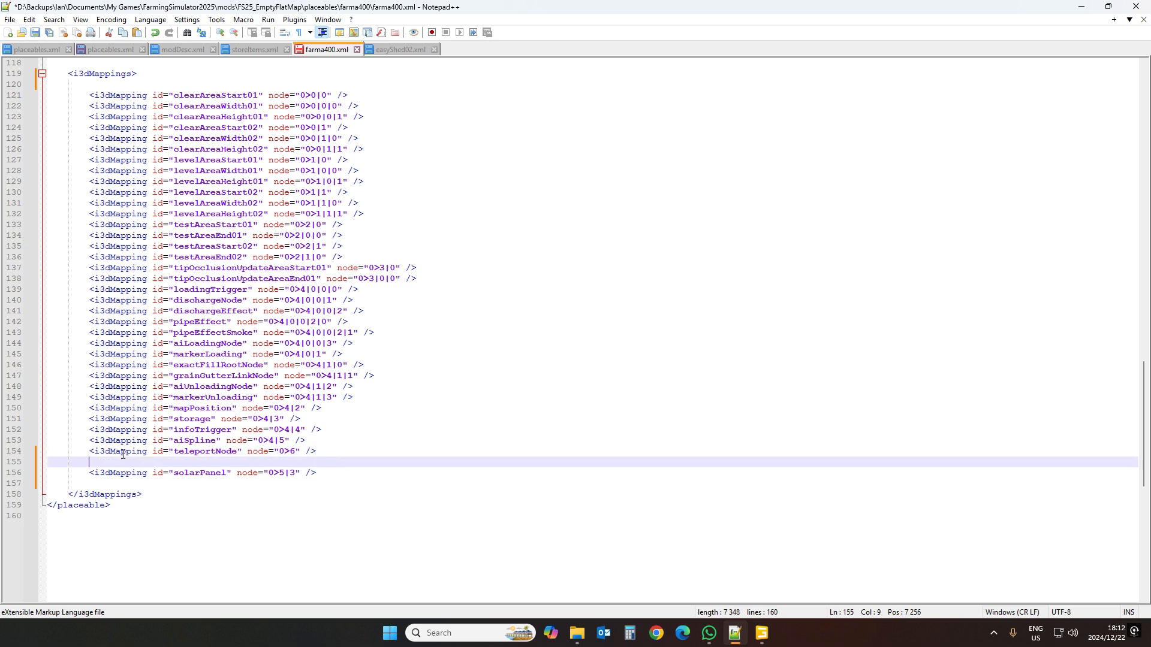
left_click(98, 472)
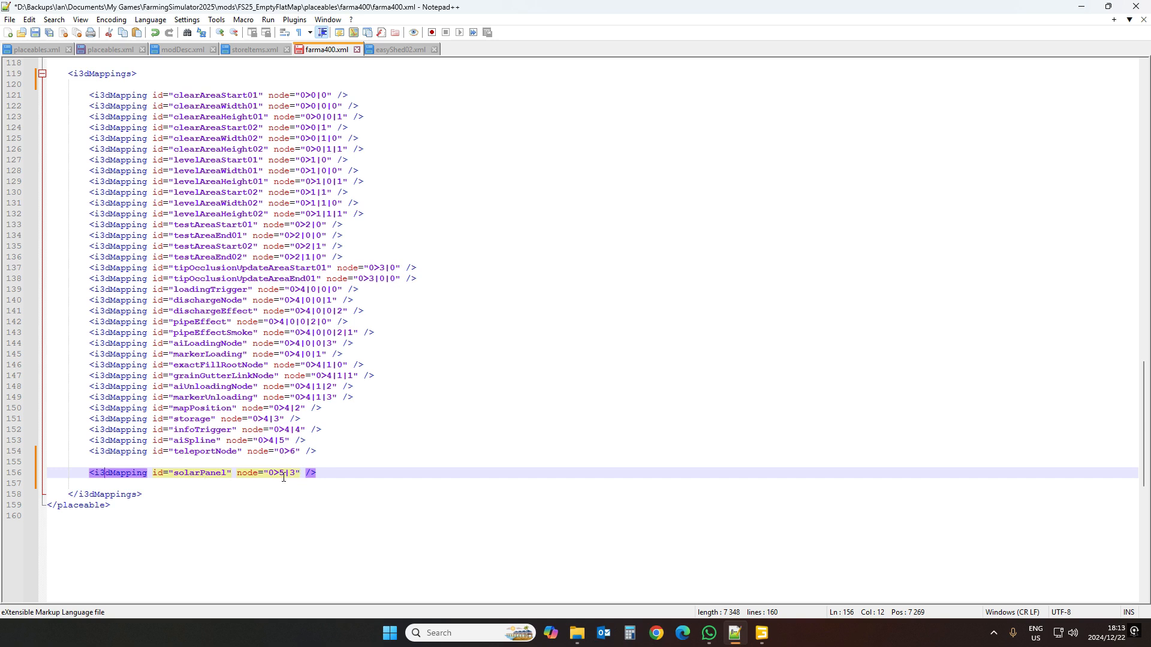
Copy uniaFarma400's translation from GIANTS Editor into the farma400 position in placeables.xml, giving -795.92907715 0 248.24160767
left_click(756, 629)
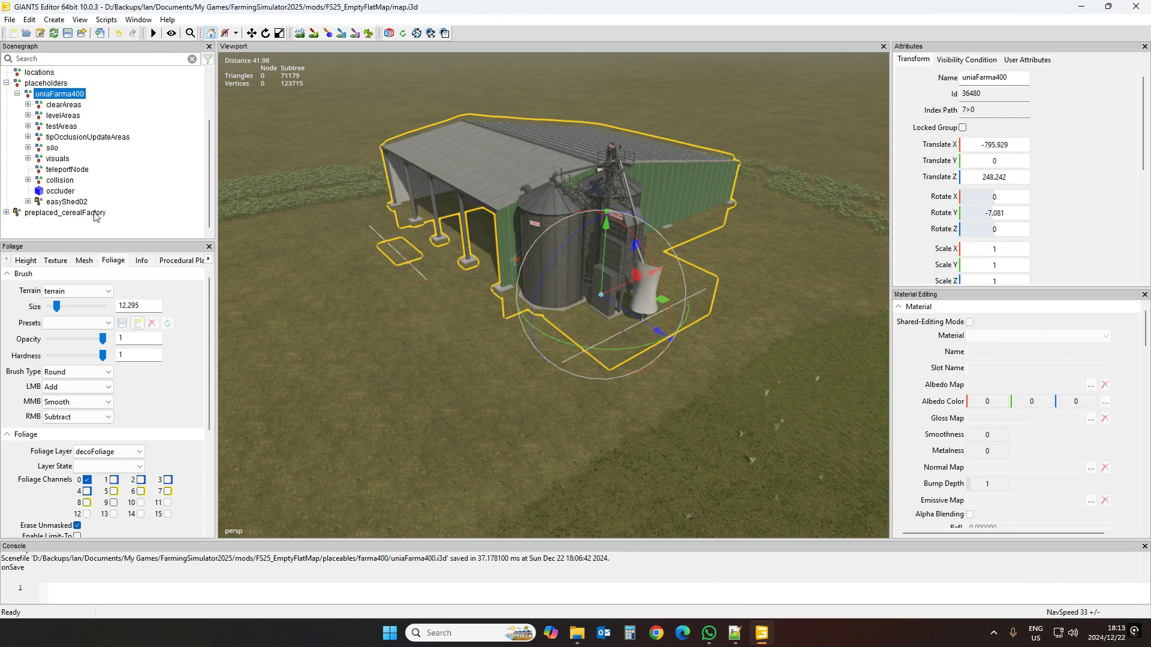
left_click(1018, 145)
left_click(735, 633)
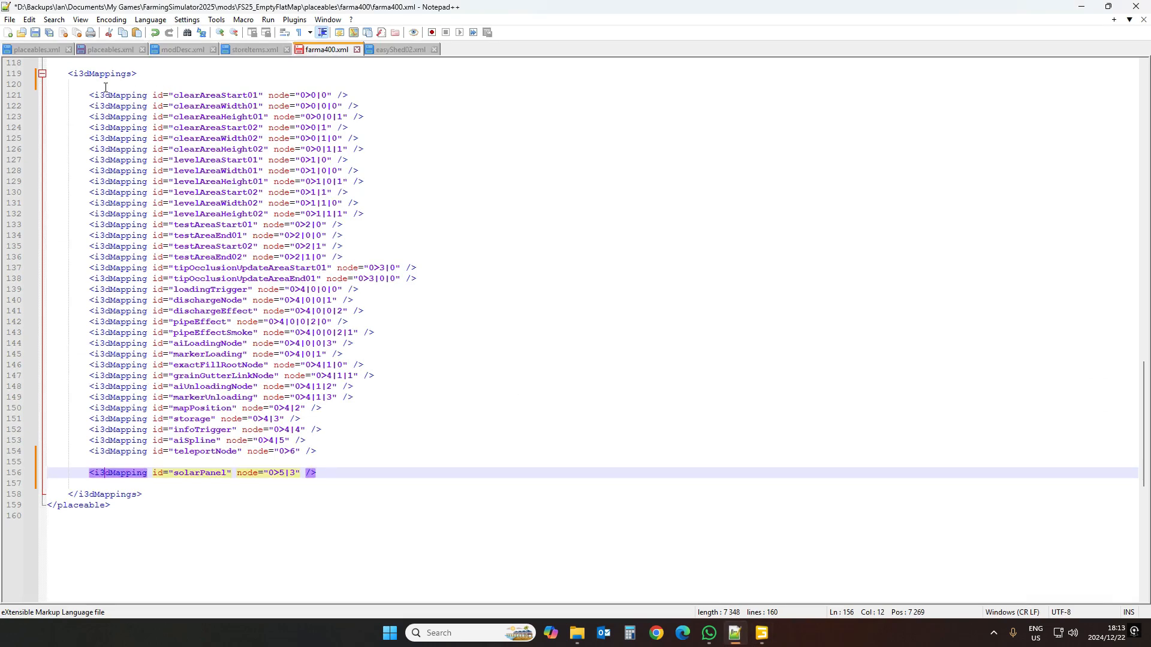
left_click(110, 49)
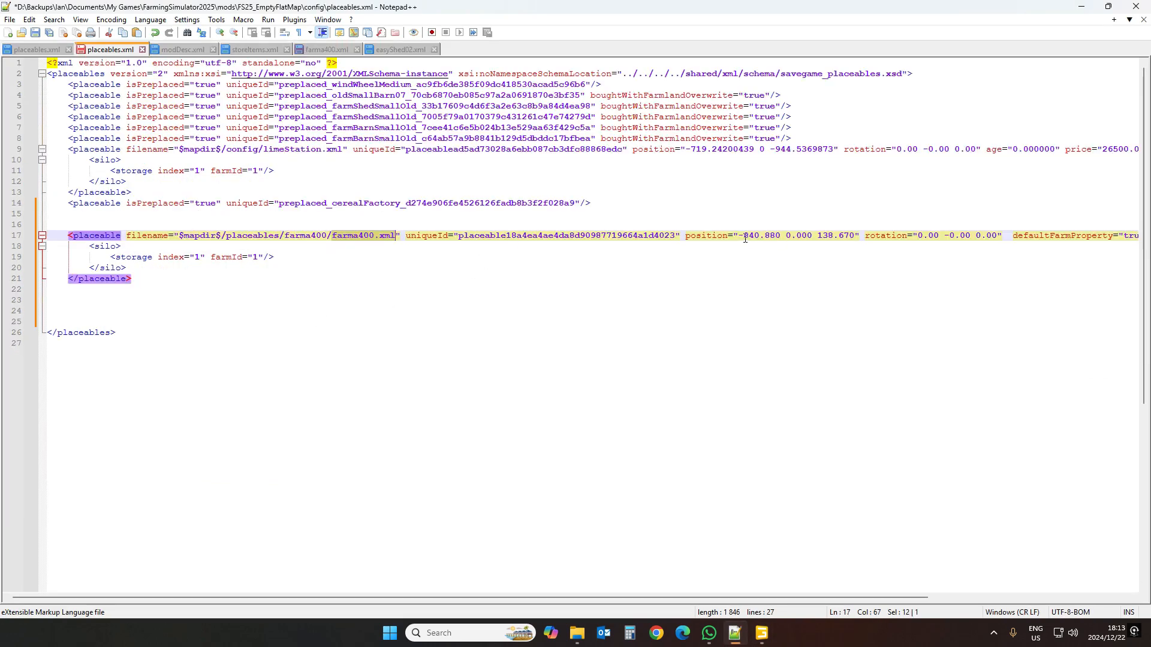
left_click_drag(739, 235, 857, 235)
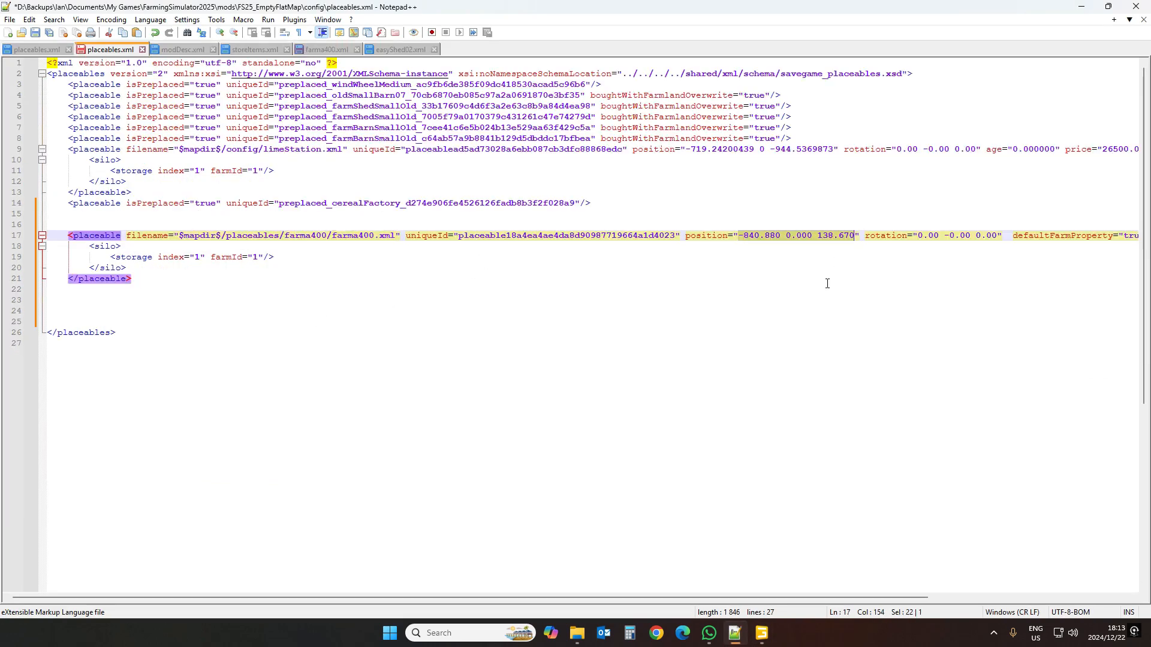
key("ctrl+v")
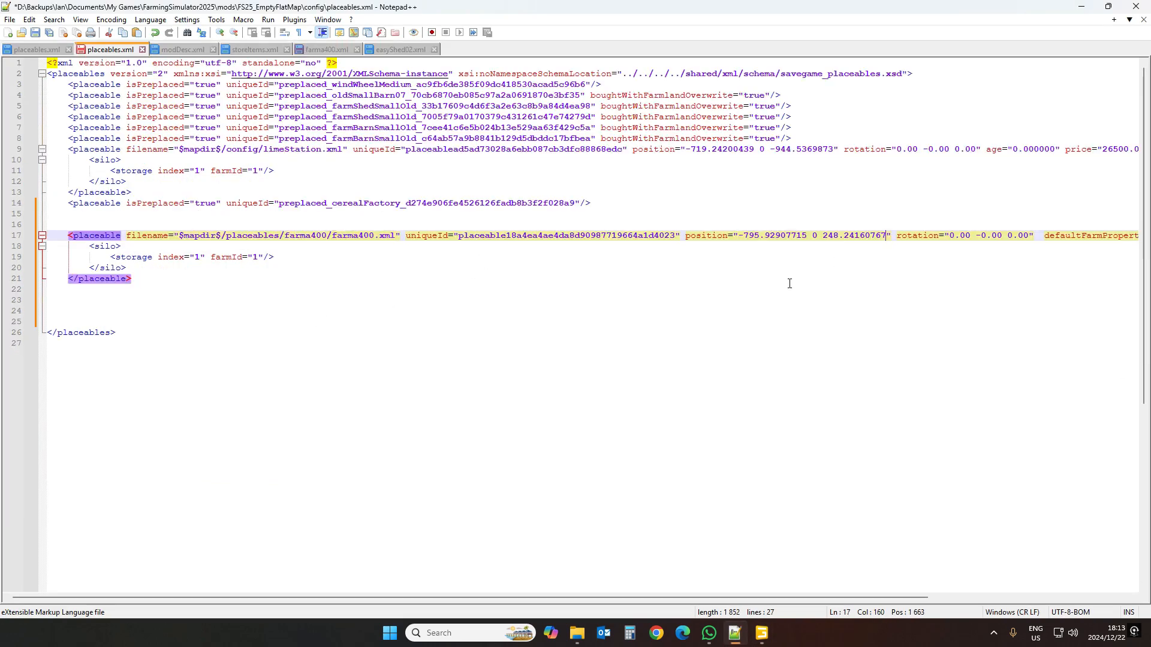
Set the farma400 rotation in placeables.xml to 0 -7.08052969 0, taken from uniaFarma400 in GIANTS Editor, and save the file
left_click(761, 633)
double_click(1004, 199)
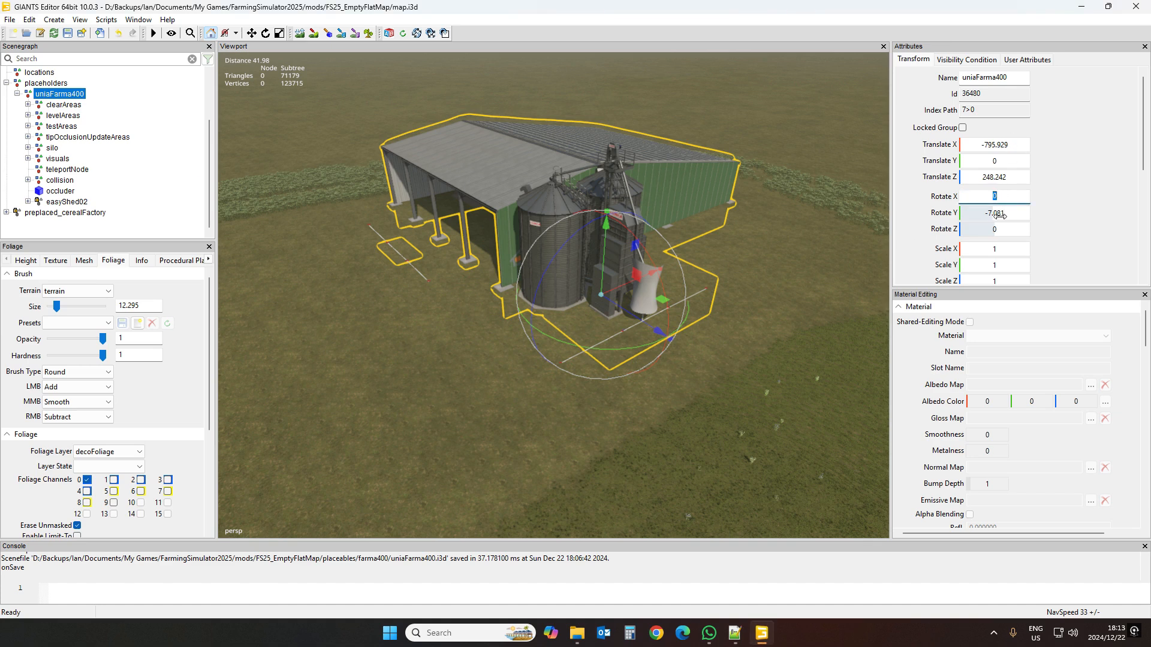
left_click(735, 633)
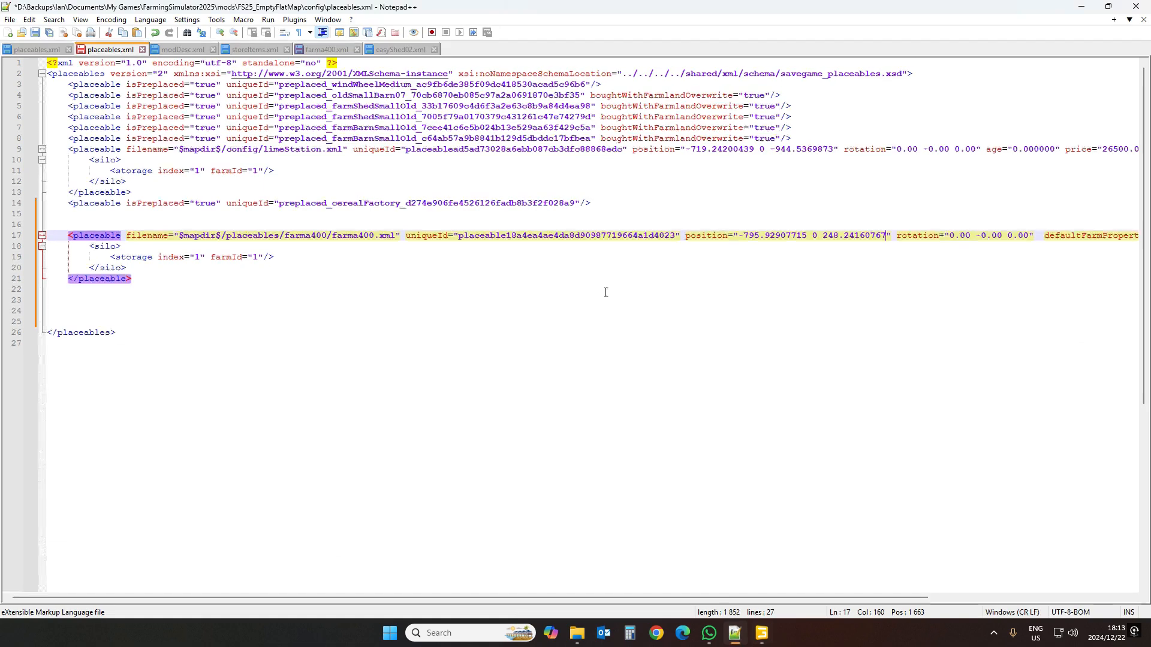
left_click_drag(950, 235, 1027, 237)
type("0 -7.08052969 0")
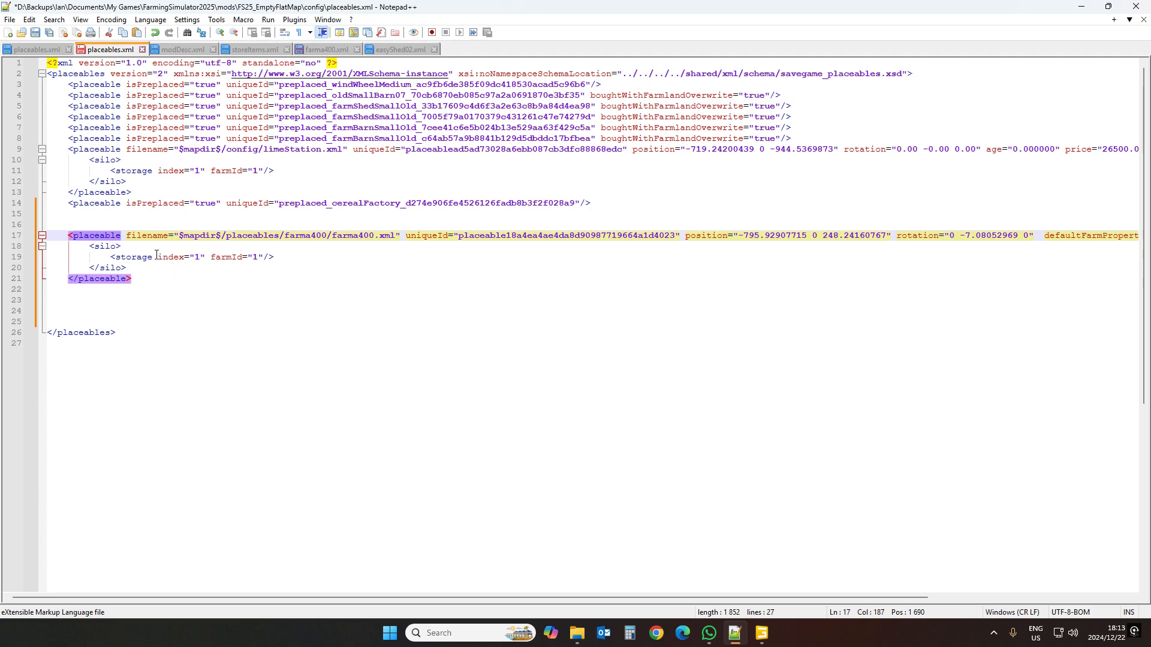
left_click(35, 32)
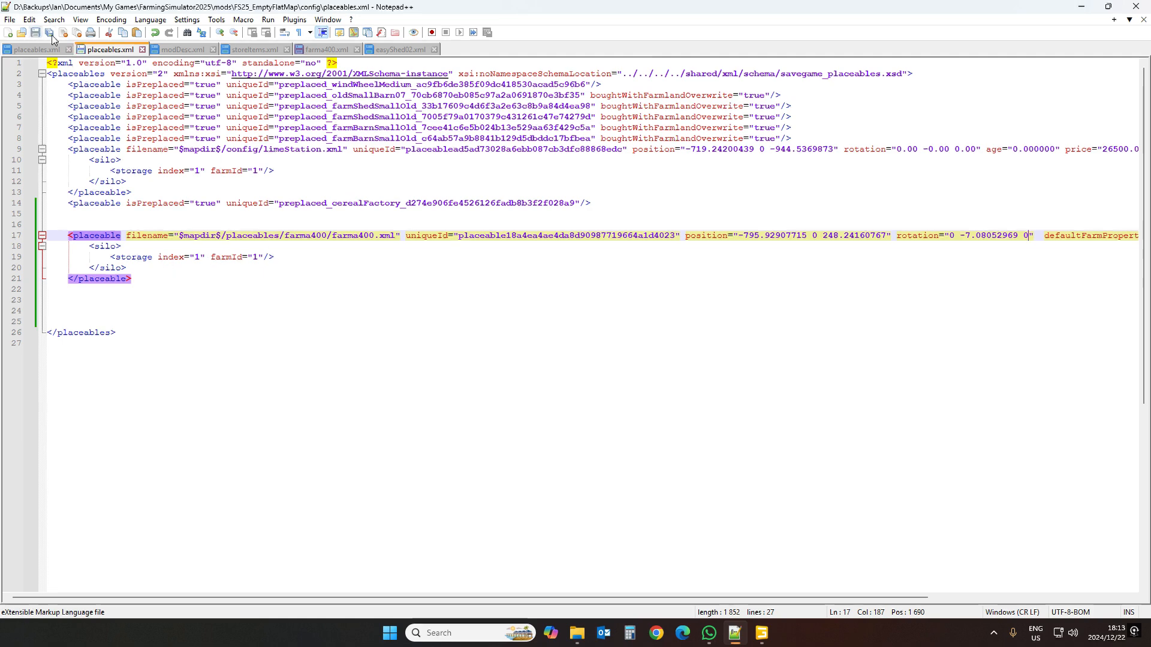
Save the map.i3d scene in GIANTS Editor and close the editor
left_click(318, 50)
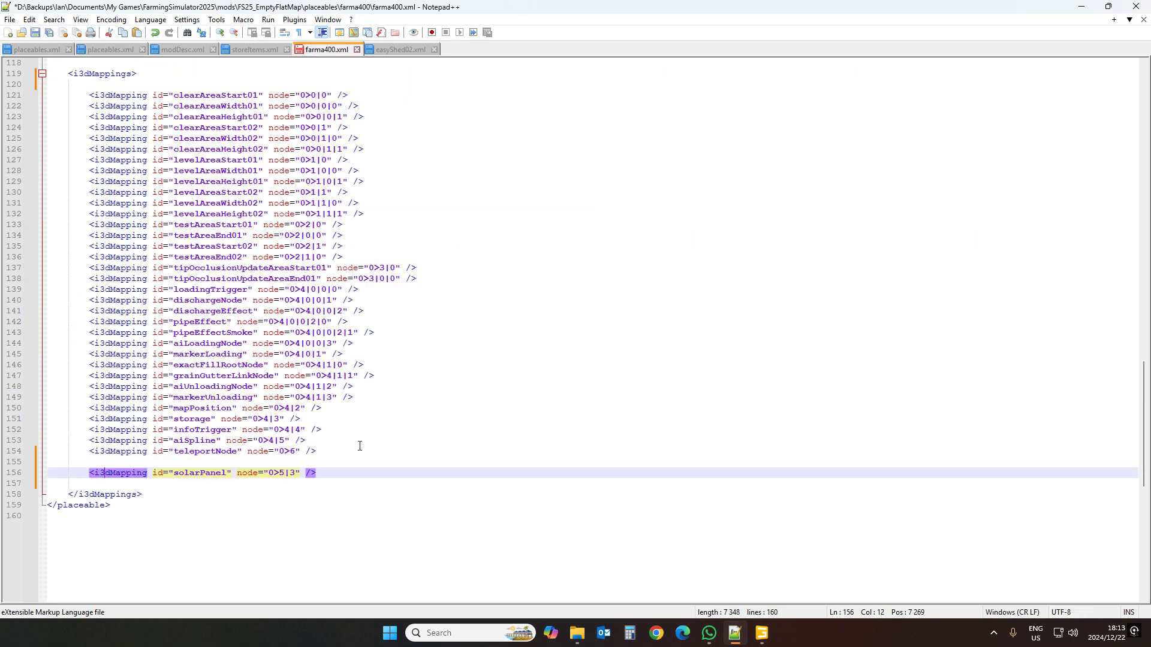
left_click(761, 632)
left_click(68, 33)
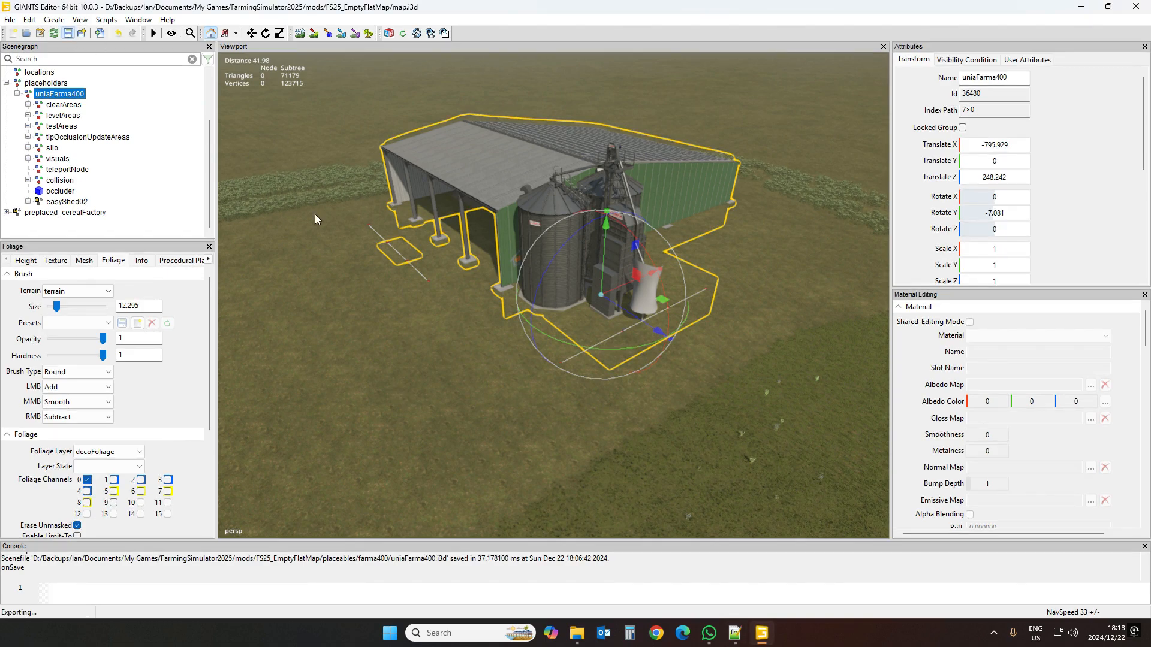
left_click(1135, 6)
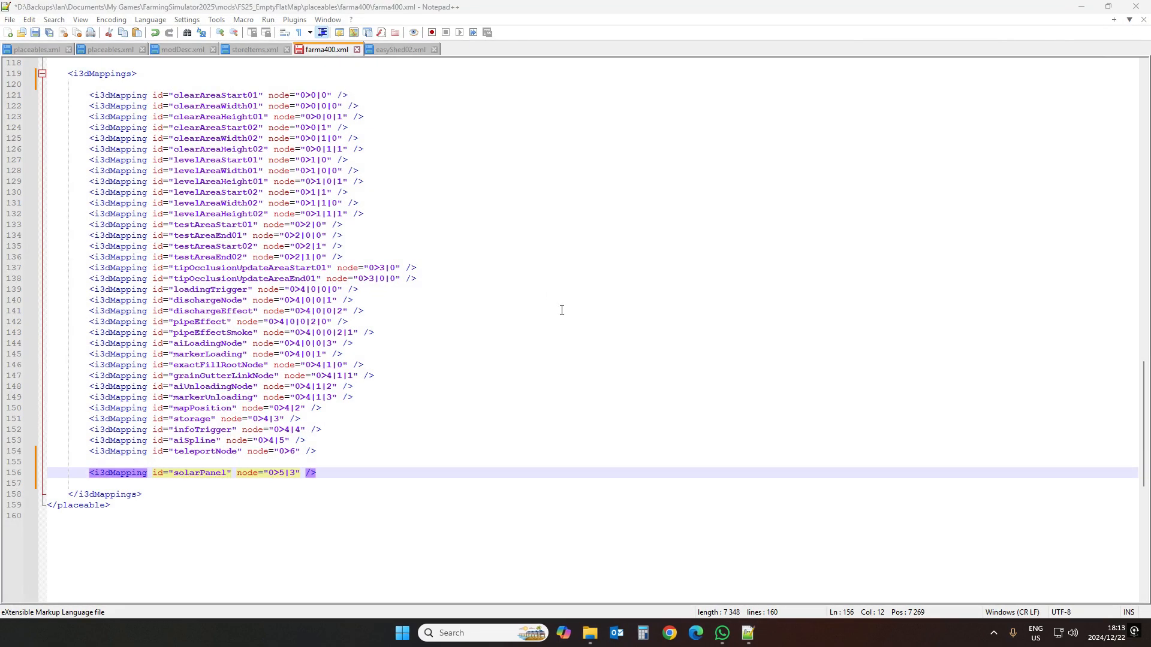
Open uniaFarma400.i3d from the map's placeables/farma400 folder in GIANTS Editor version 10.0.3
left_click(590, 633)
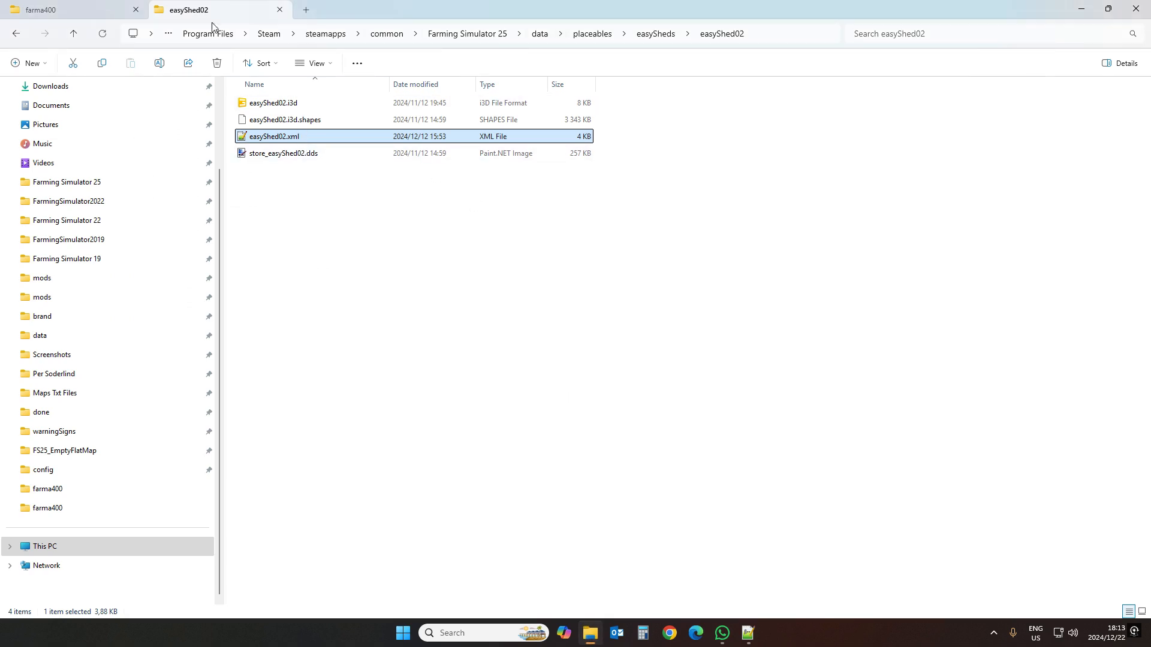
left_click(72, 10)
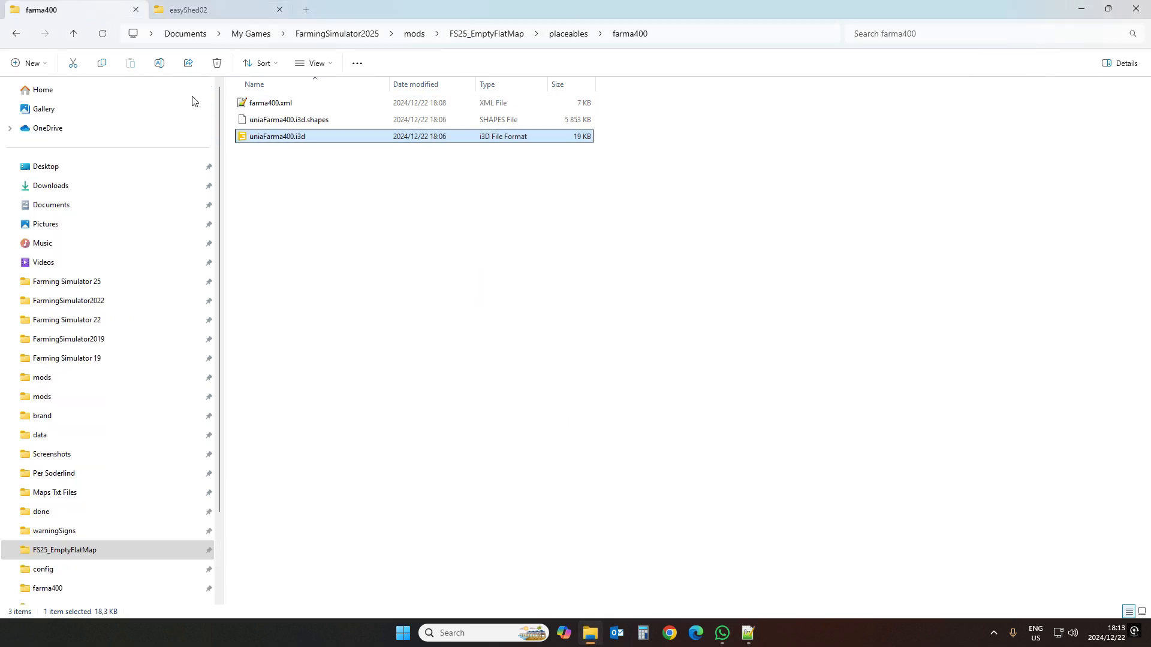
double_click(271, 143)
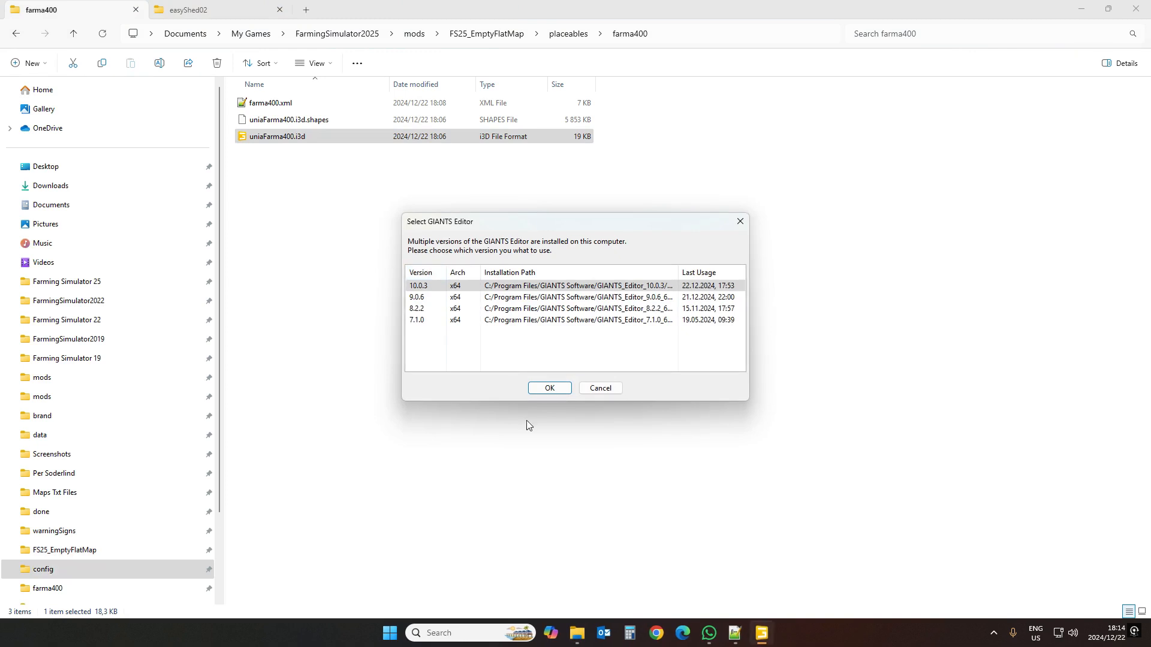
left_click(556, 389)
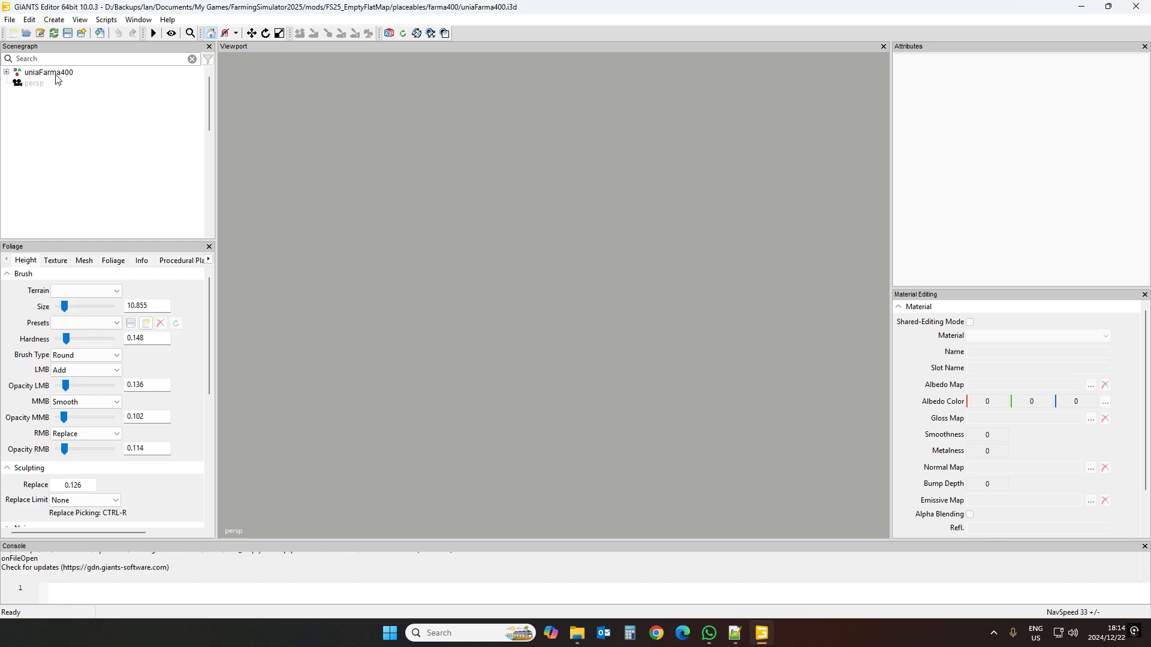
Set the uniaFarma400 root node's Translate X, Translate Z and Rotate Y to 0, bringing the whole model into view
left_click(55, 77)
double_click(994, 144)
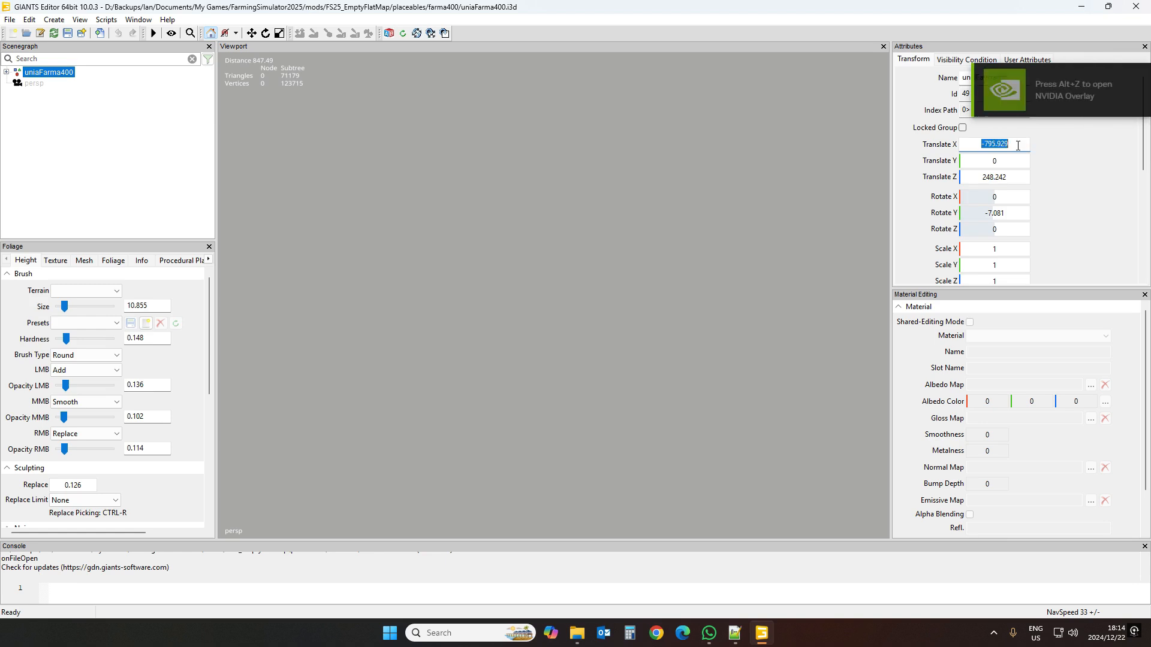
type("0")
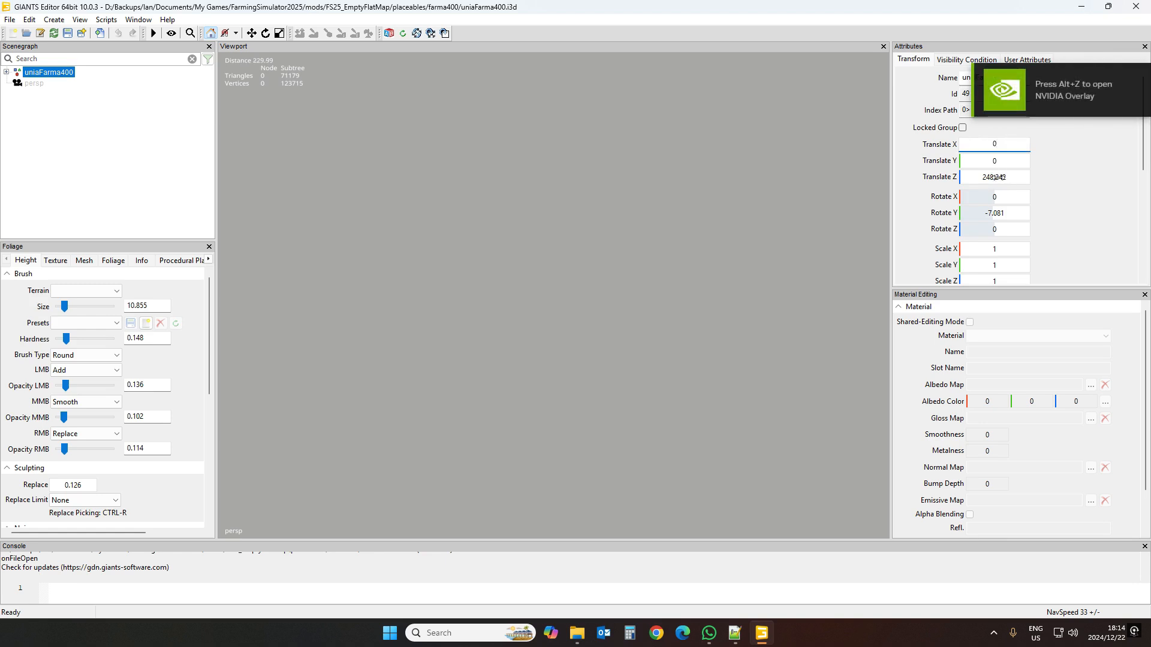
double_click(994, 177)
type("0")
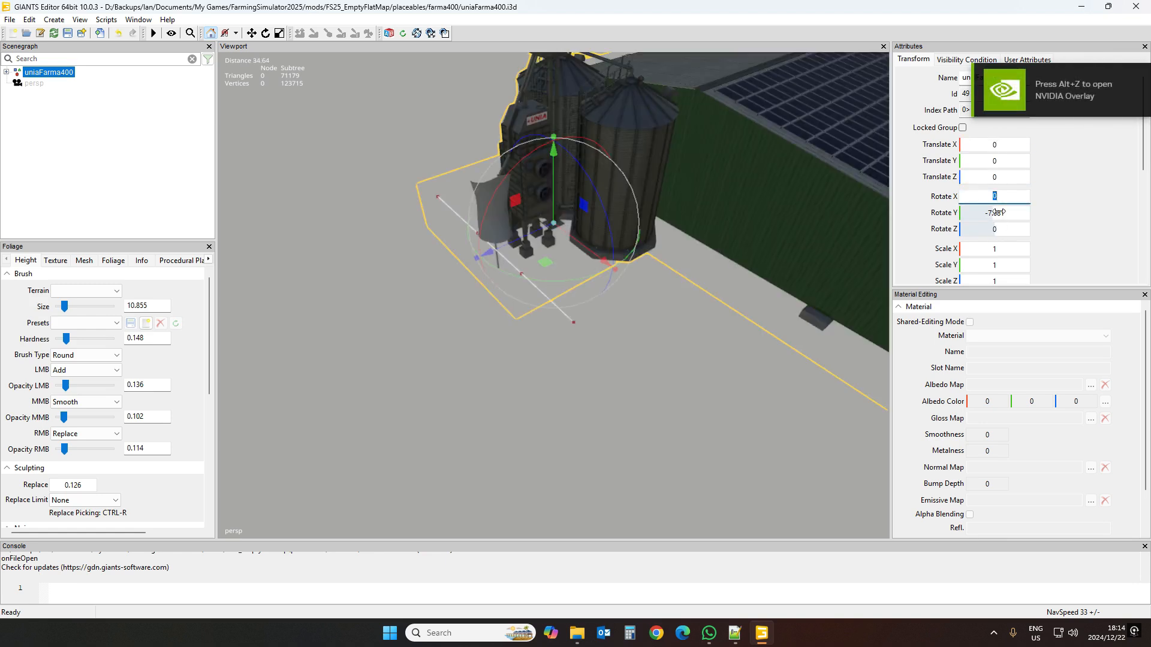
left_click(999, 212)
type("0")
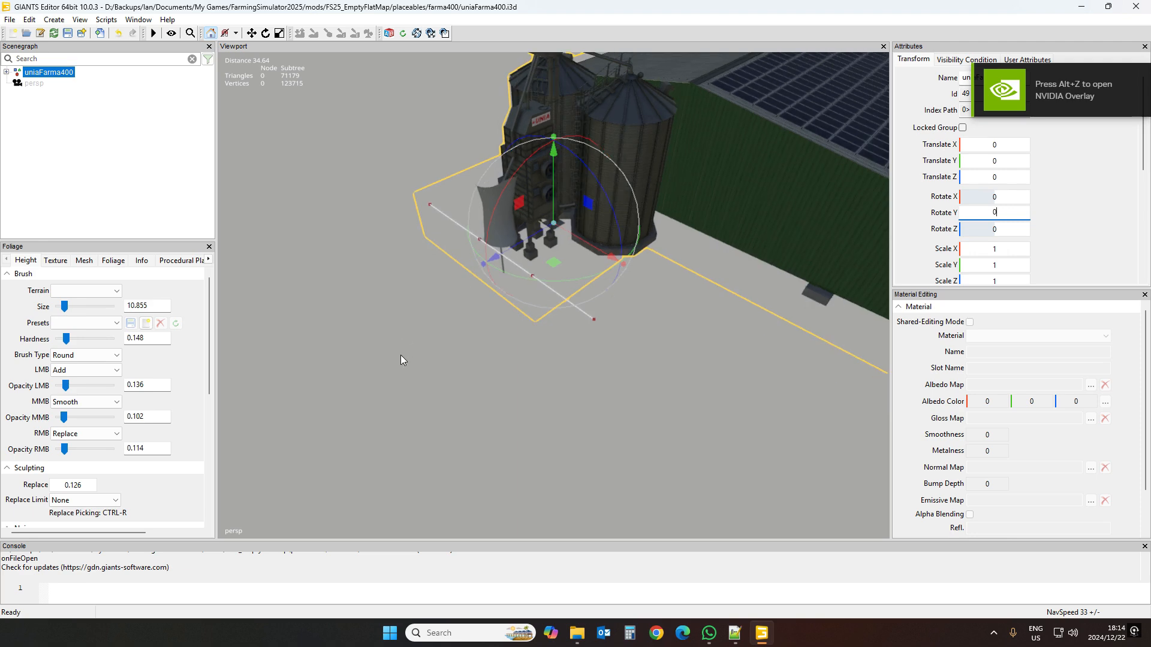
scroll(401, 355, "down", 3)
left_click_drag(400, 355, 426, 297, "alt")
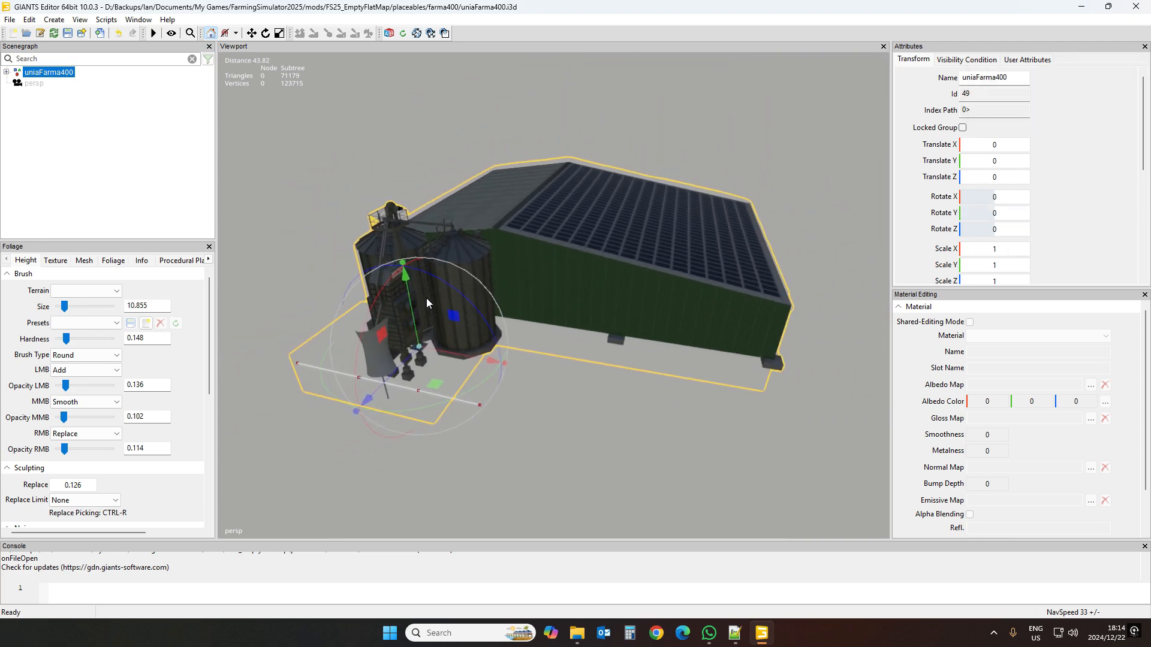
Expand uniaFarma400 down to easyShed02's visuals in the scenegraph, select the solarPanel node and expand its visual_lod child
left_click(6, 72)
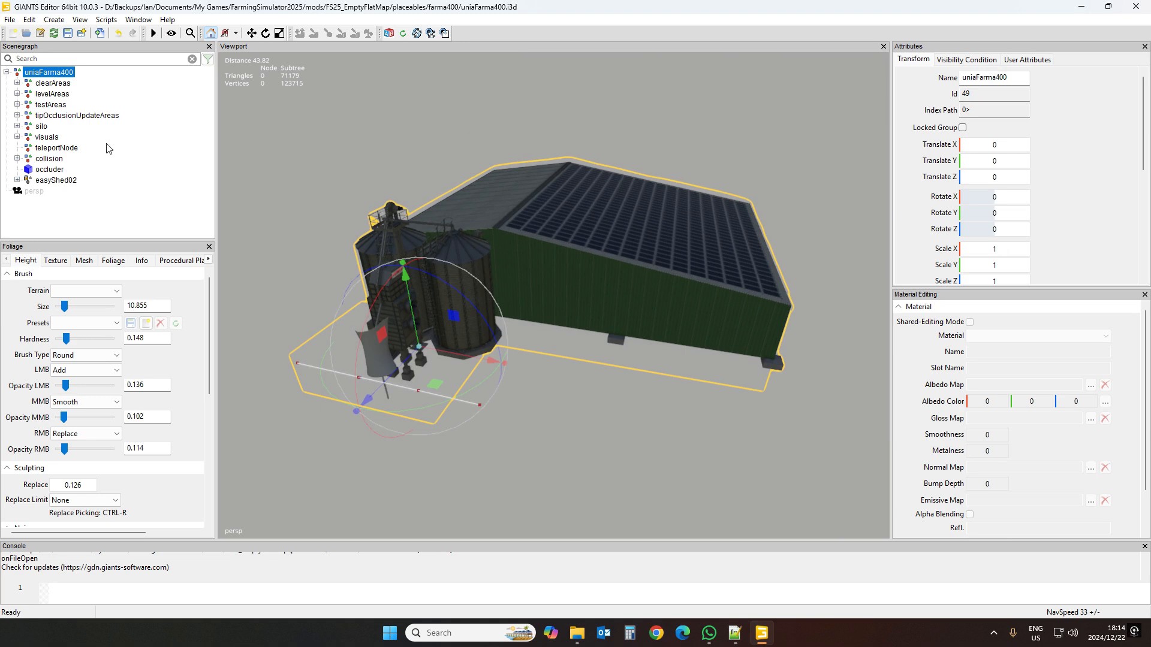
left_click(17, 180)
scroll(84, 154, "down", 1)
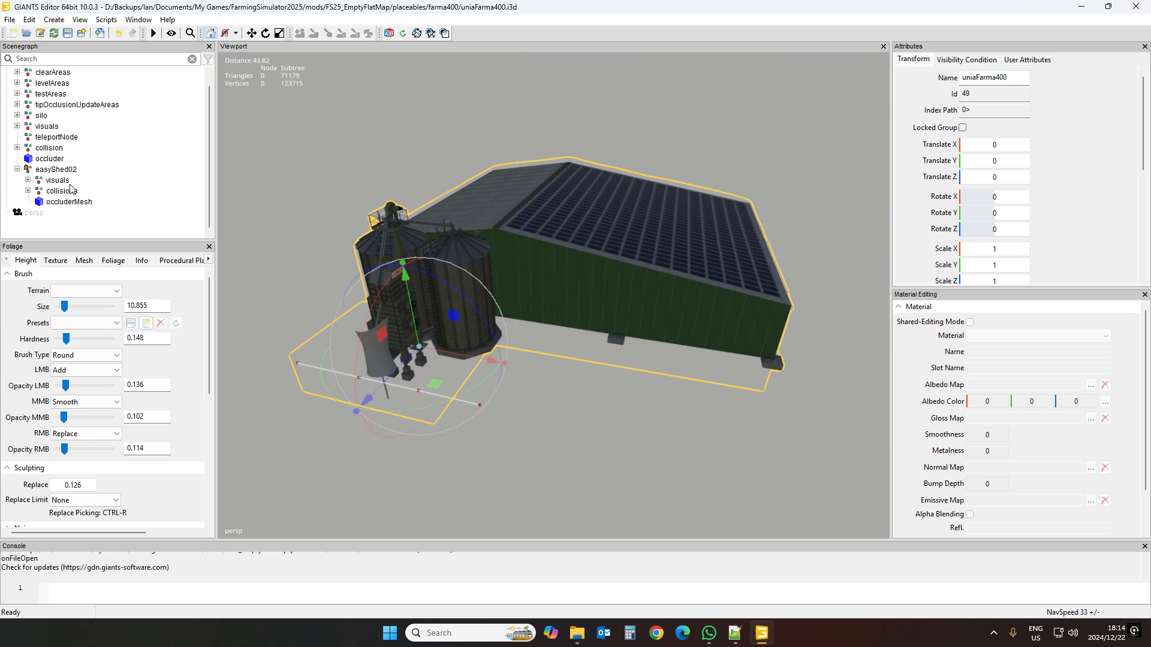
left_click(28, 180)
scroll(66, 180, "down", 3)
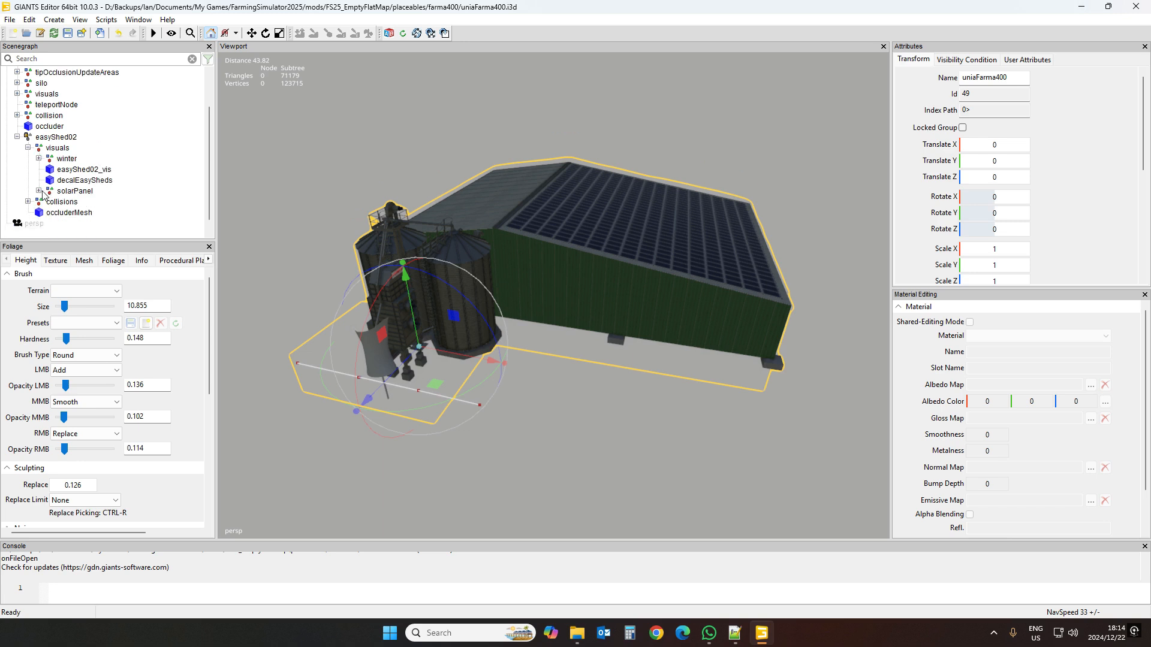
left_click(38, 191)
left_click(89, 192)
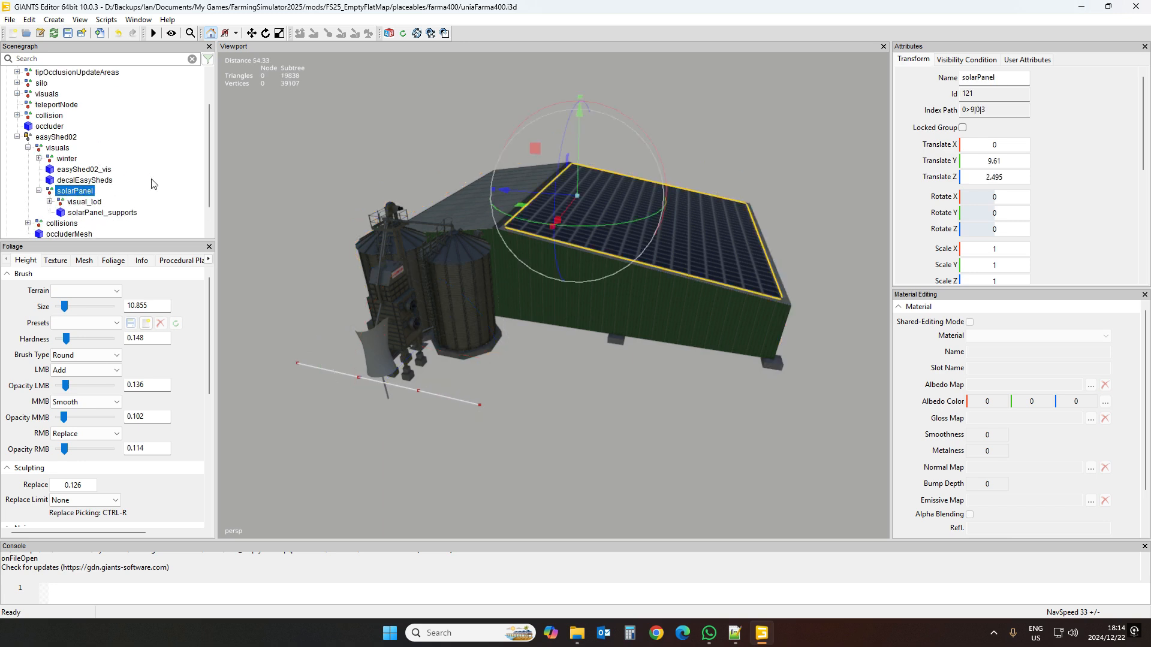
left_click(50, 202)
scroll(146, 166, "down", 1)
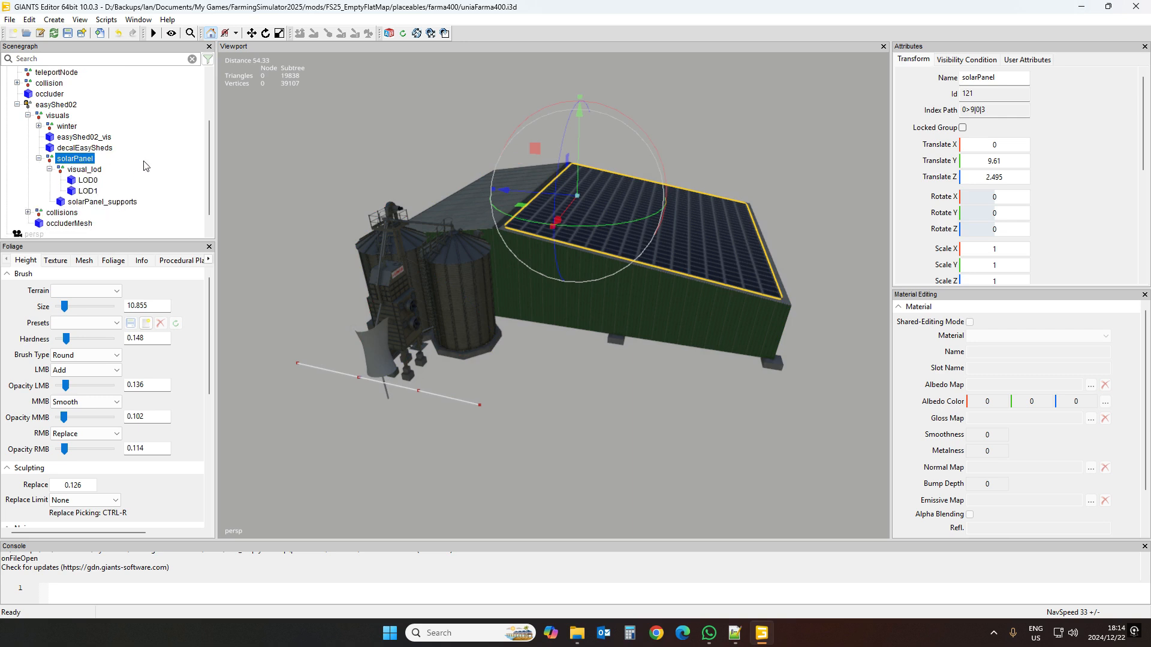
Compare the solarPanel mappings in easyShed02.xml and farma400.xml with the index paths of solarPanel and its child nodes in GIANTS Editor
left_click(735, 633)
left_click(401, 49)
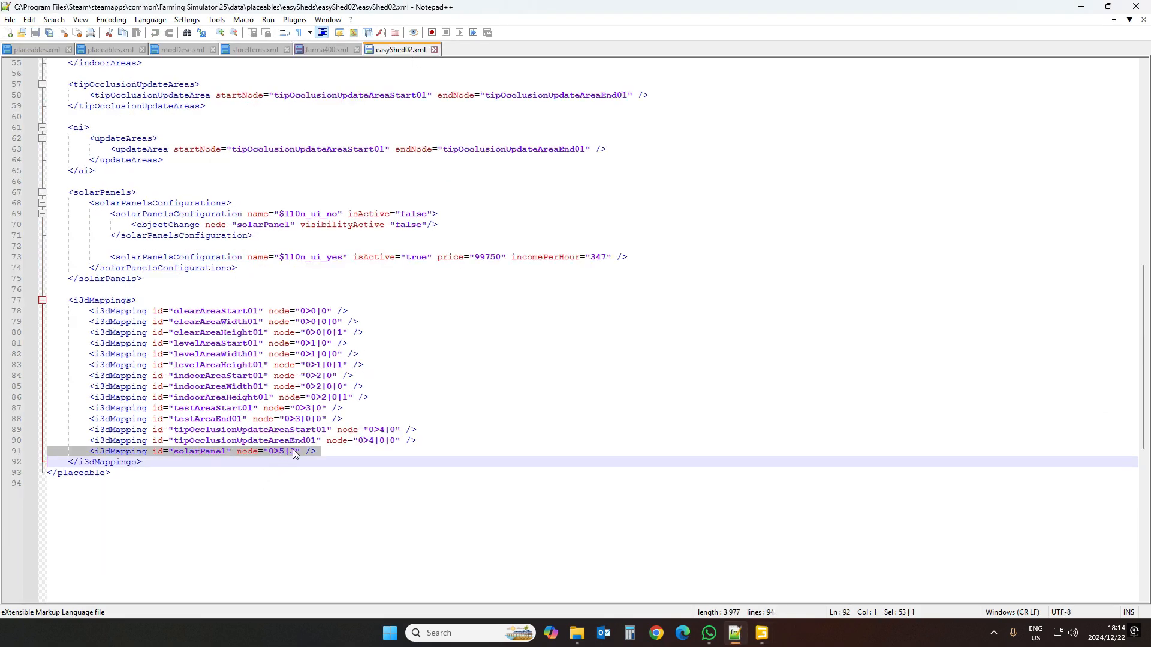
left_click(324, 49)
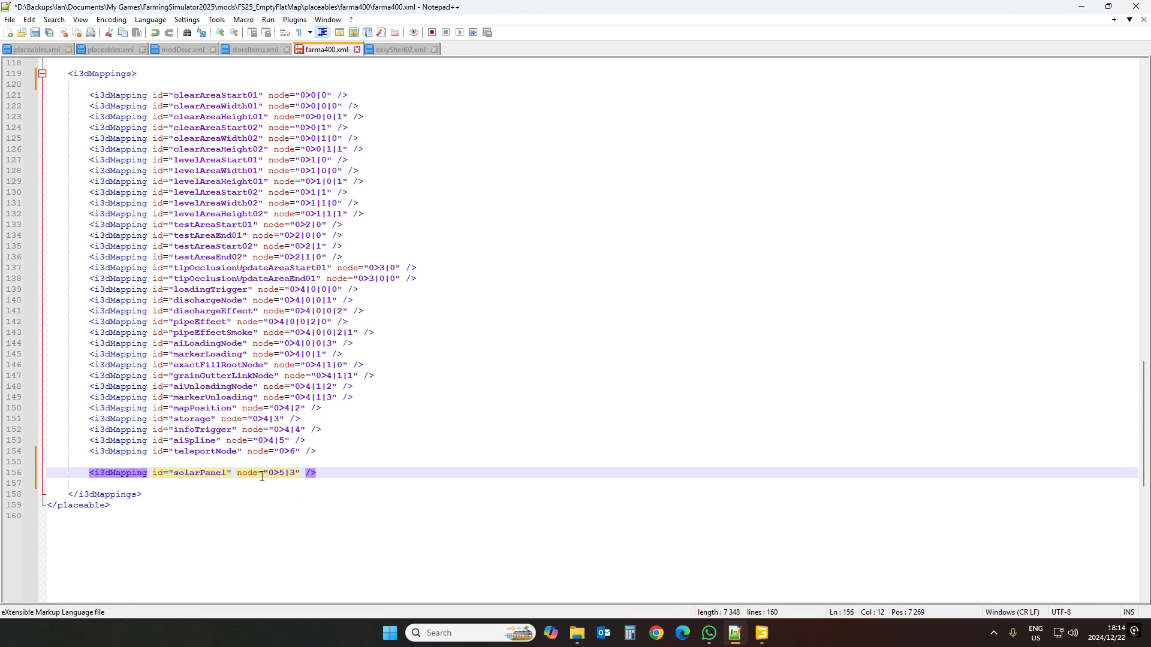
left_click(762, 636)
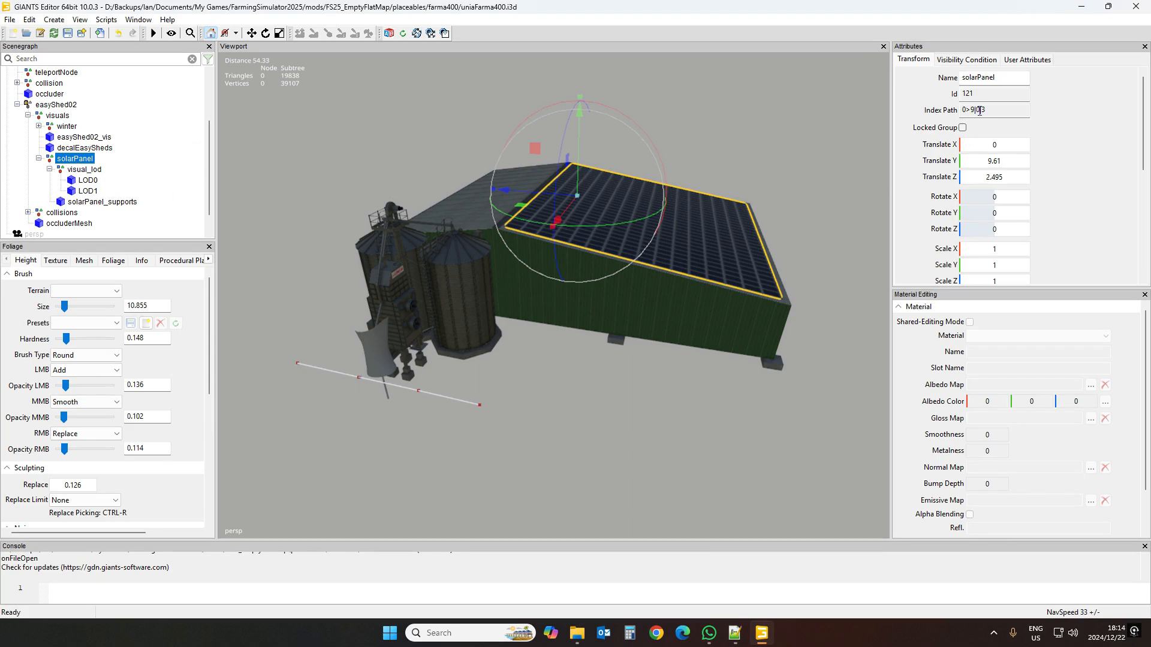
left_click(85, 150)
left_click(83, 160)
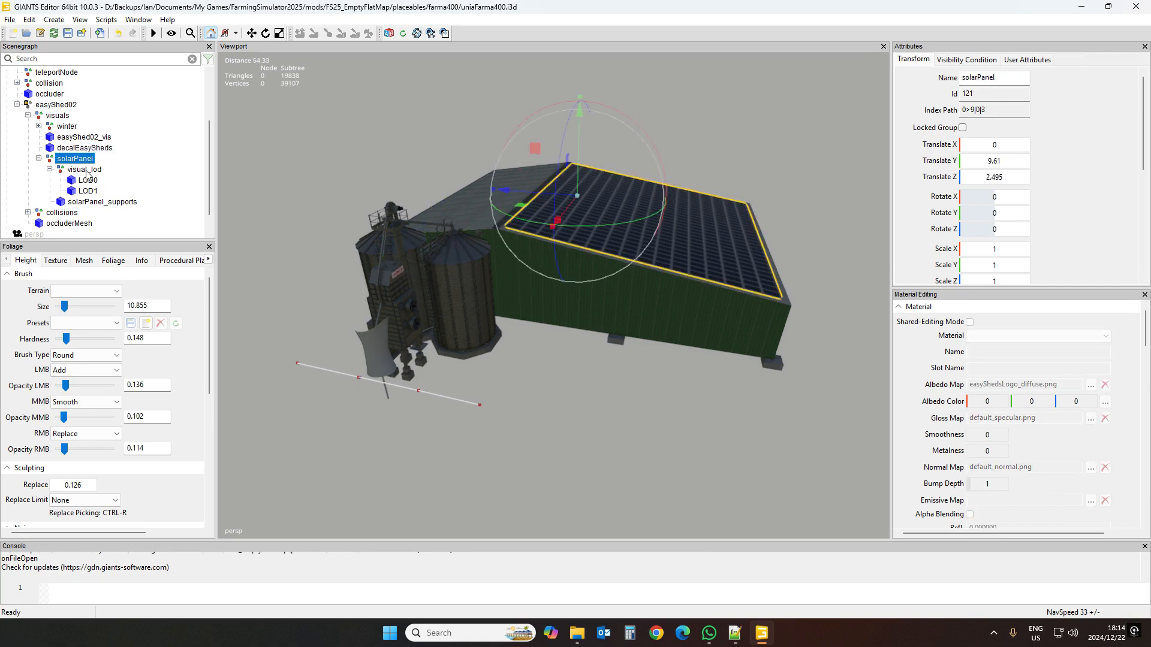
left_click(84, 169)
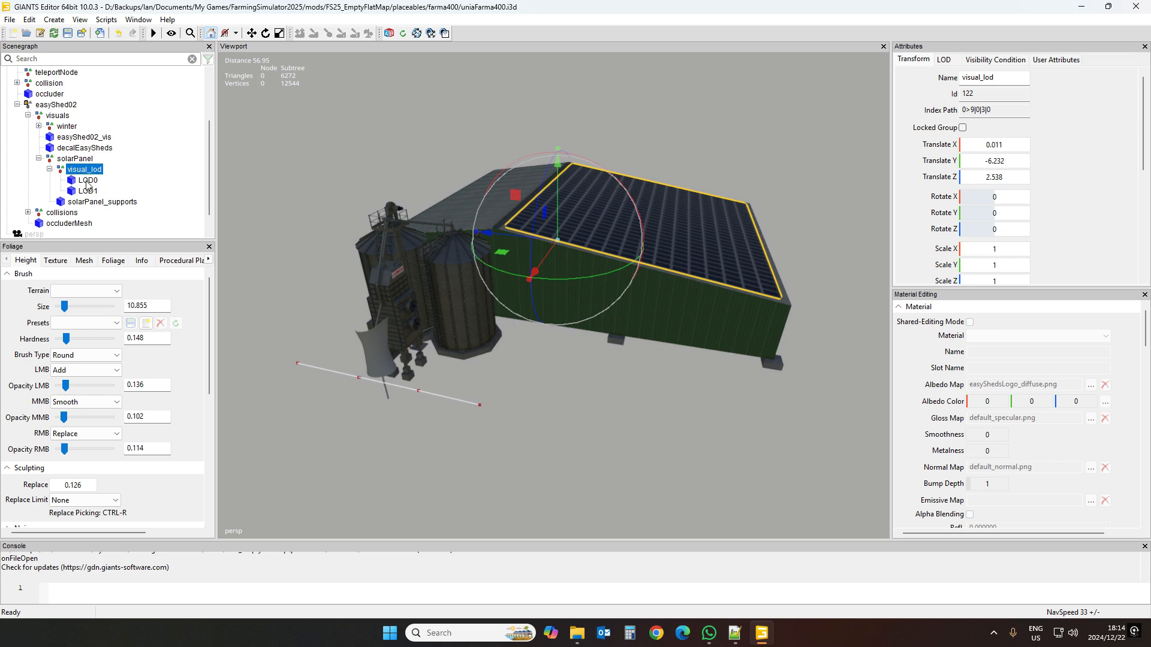
left_click(88, 180)
left_click(88, 191)
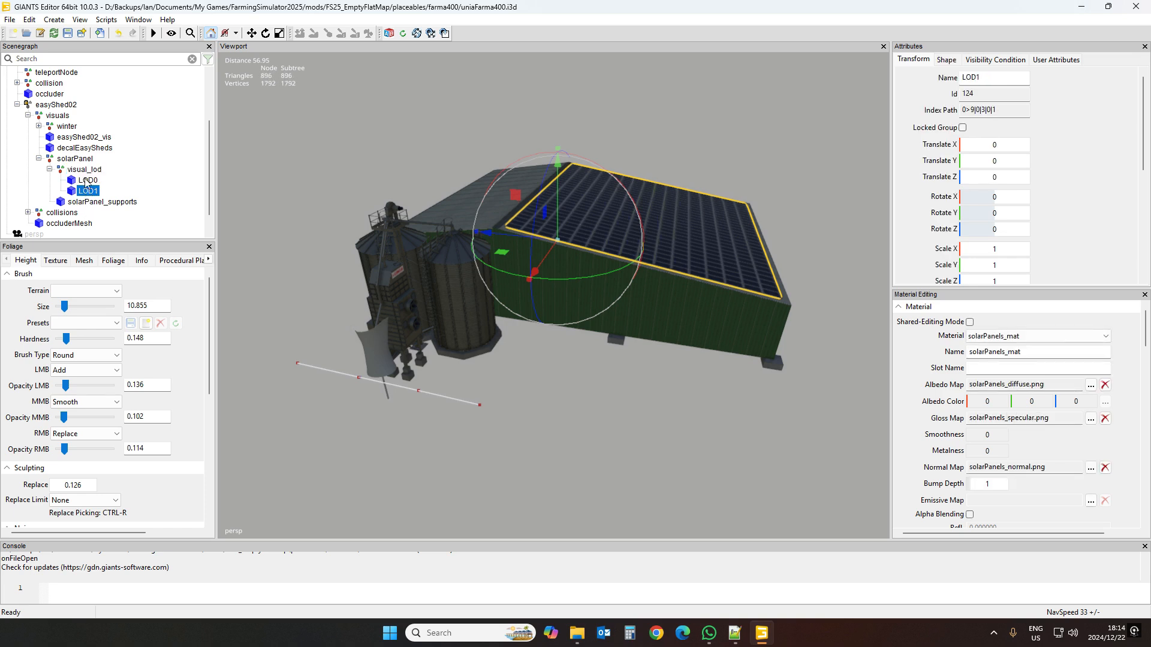
left_click(88, 203)
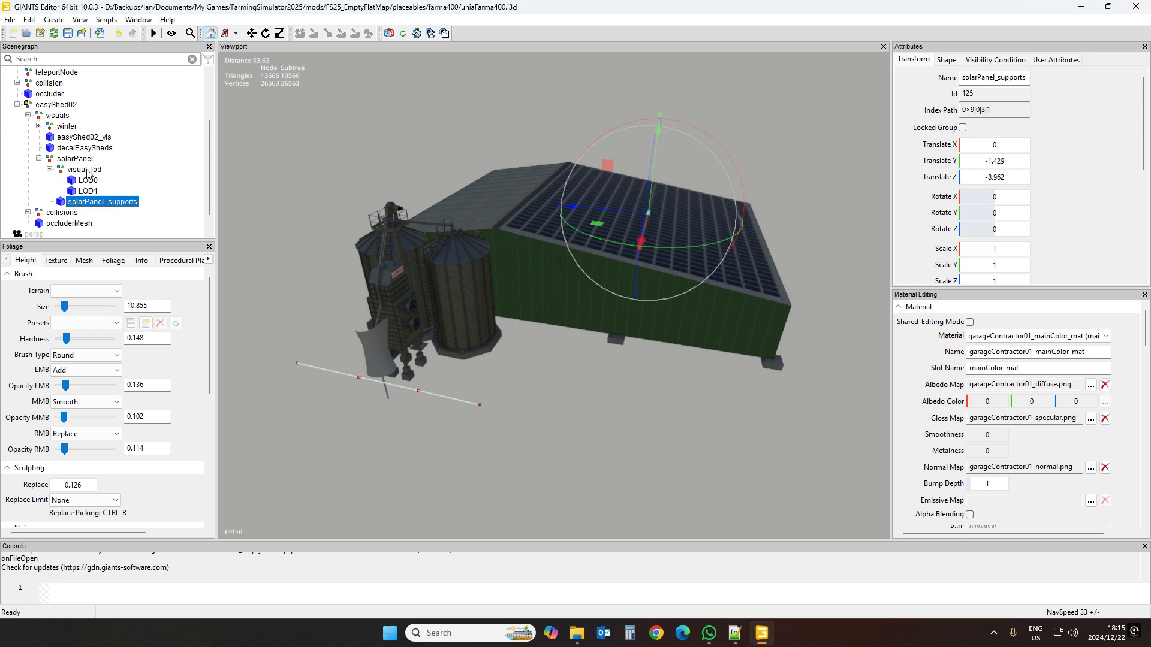
left_click(88, 172)
left_click(88, 159)
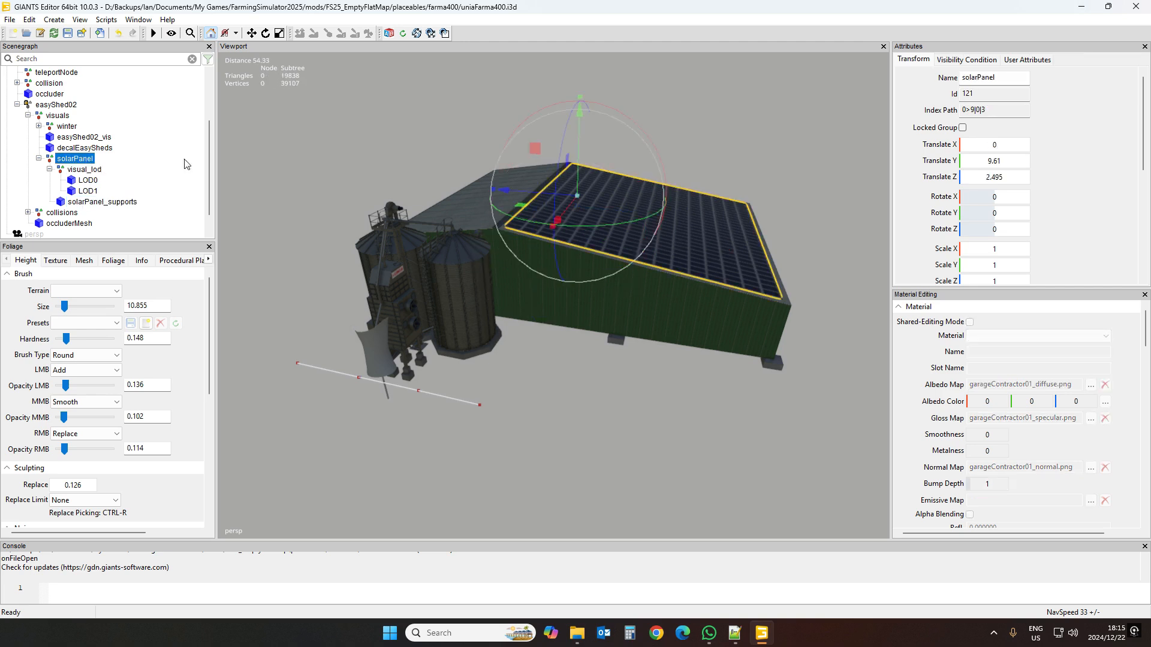
Copy the solarPanel node's index path from GIANTS Editor and set the solarPanel i3dMapping in farma400.xml to 0>9|0|3
left_click_drag(996, 111, 958, 112)
key("ctrl+c")
mouse_move(760, 633)
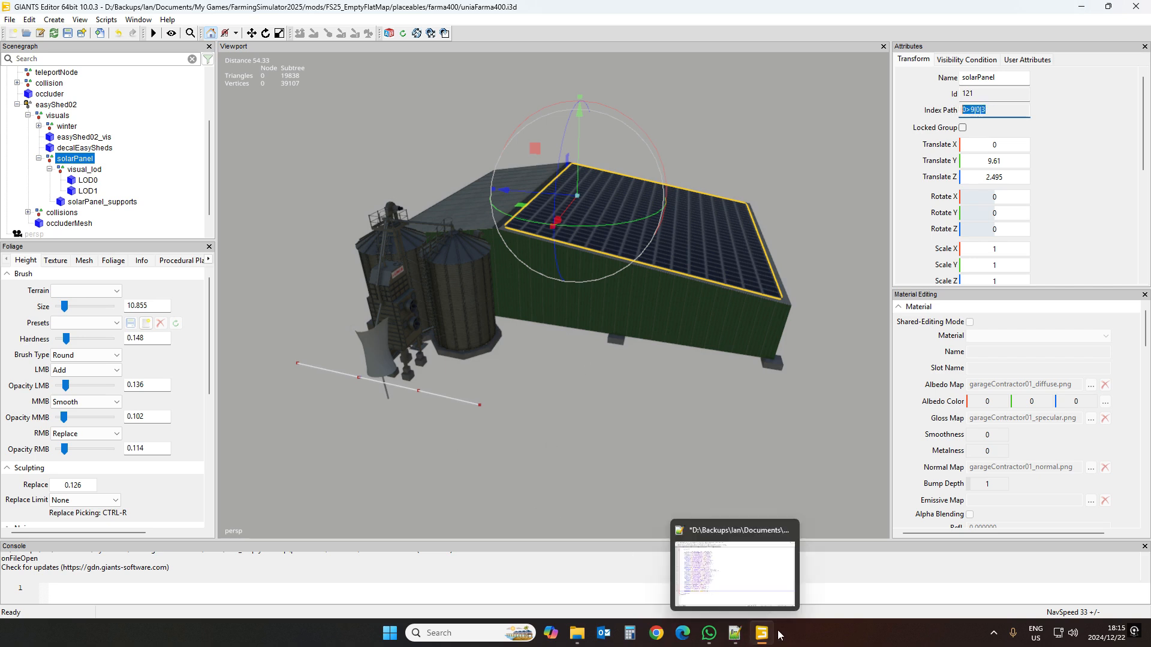
left_click(7, 159)
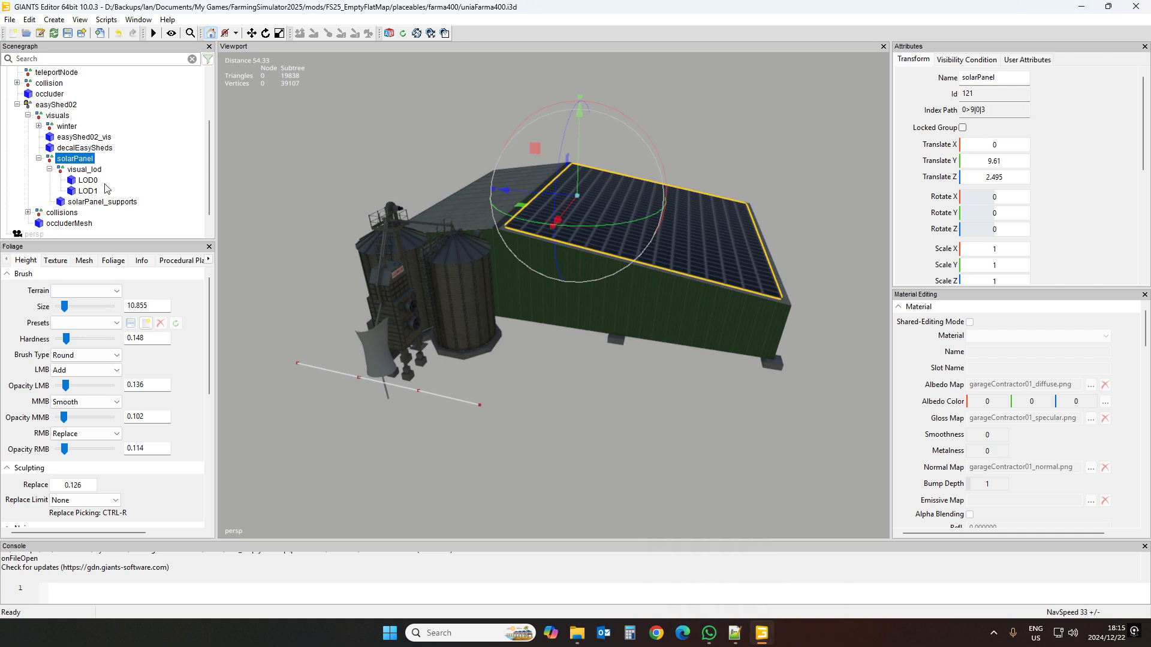
left_click(735, 635)
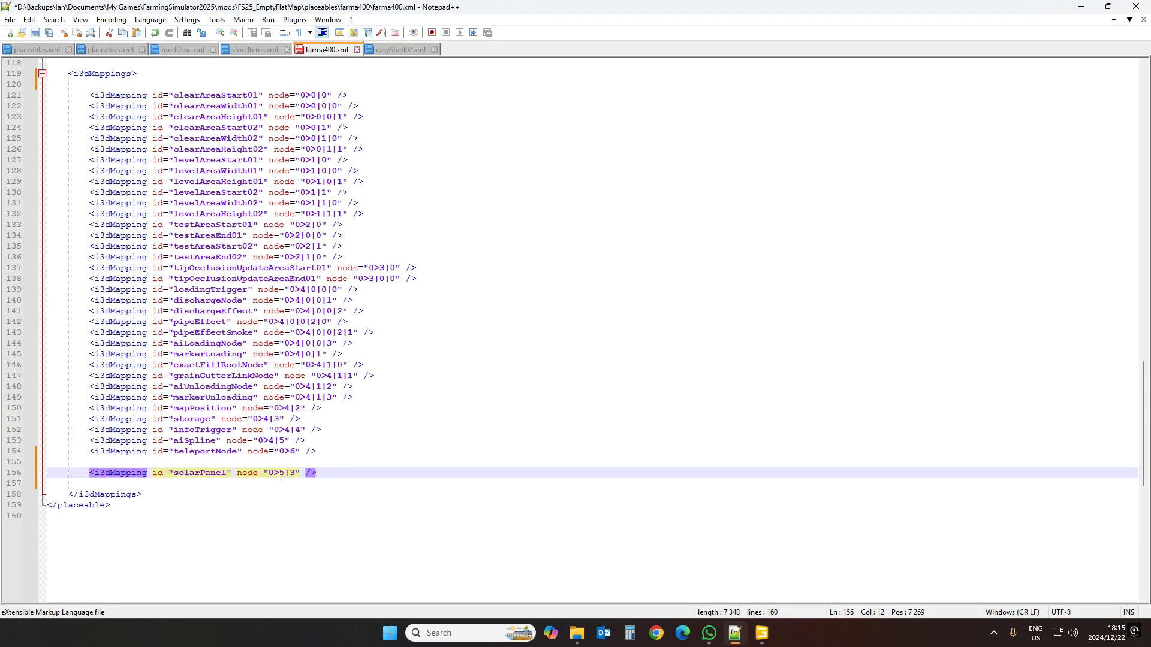
left_click_drag(270, 474, 296, 473)
key("ctrl+v")
Compare the solarPanels configuration block in farma400.xml with the one in easyShed02.xml
scroll(332, 423, "up", 7)
scroll(149, 264, "up", 4)
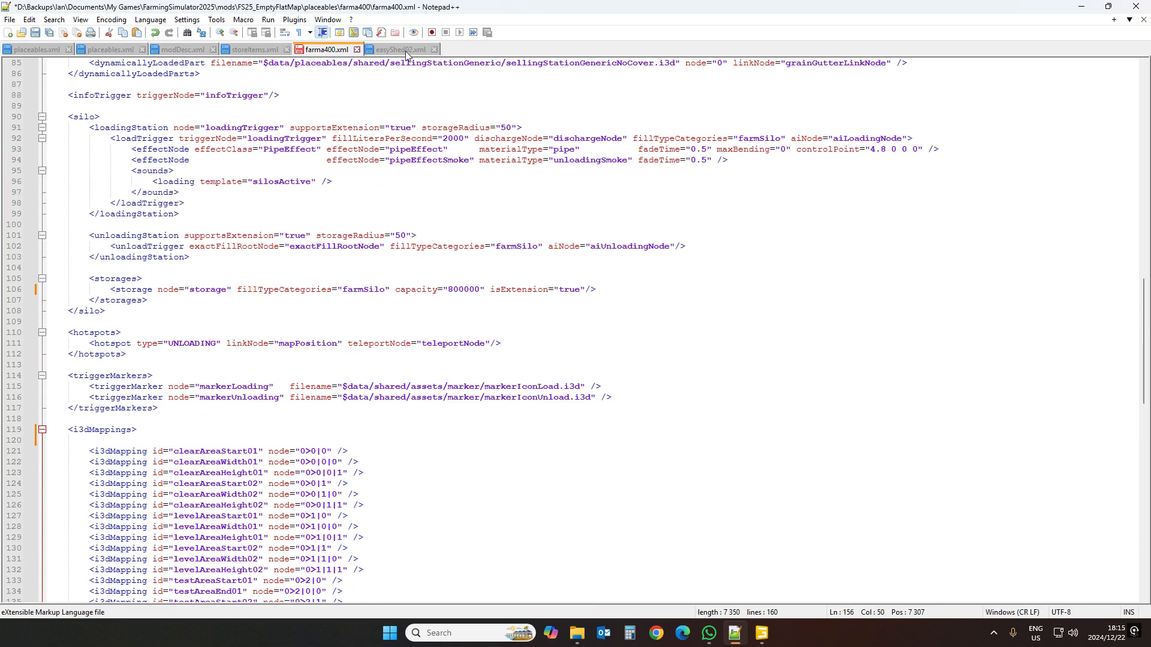
scroll(154, 322, "up", 7)
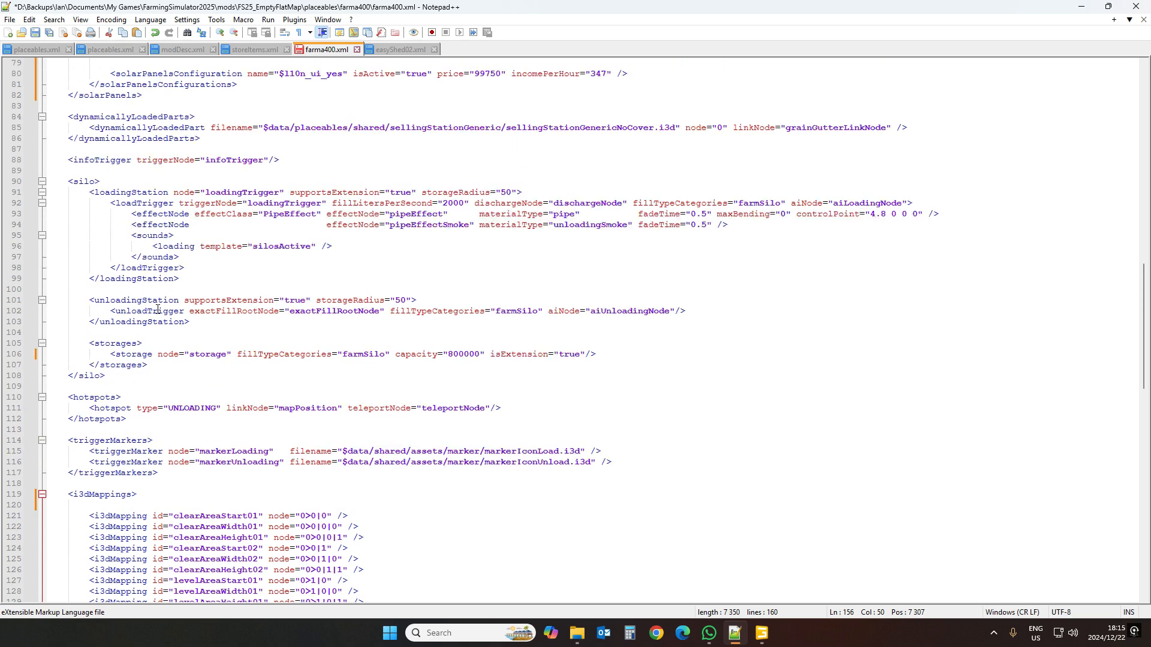
left_click(103, 172)
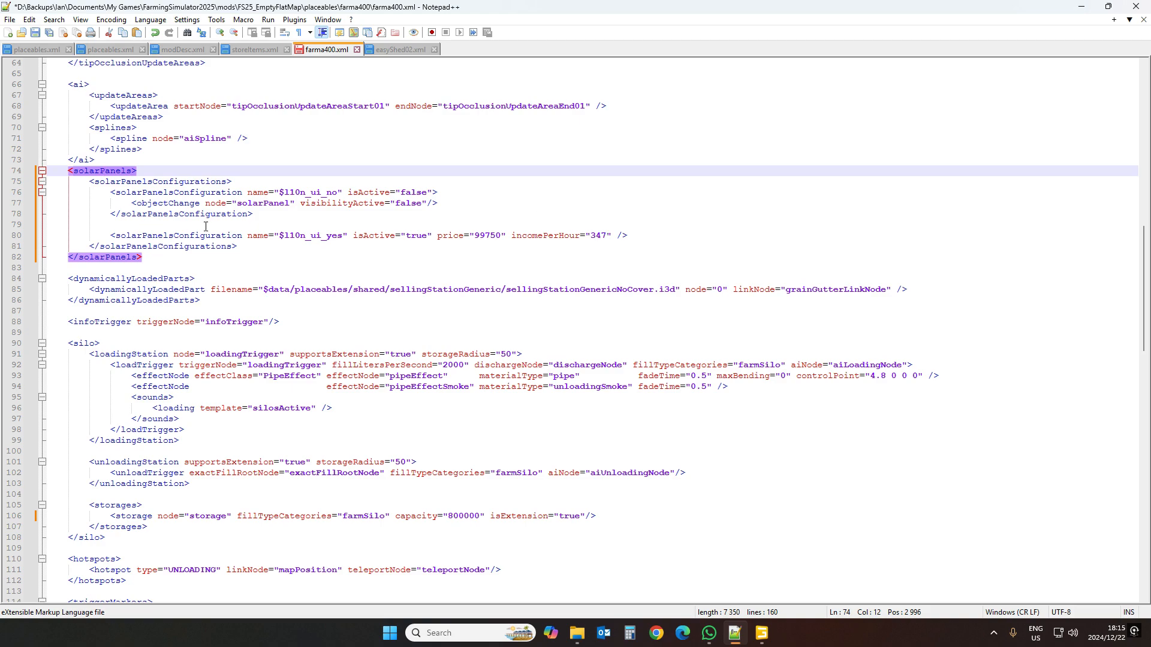
left_click(399, 52)
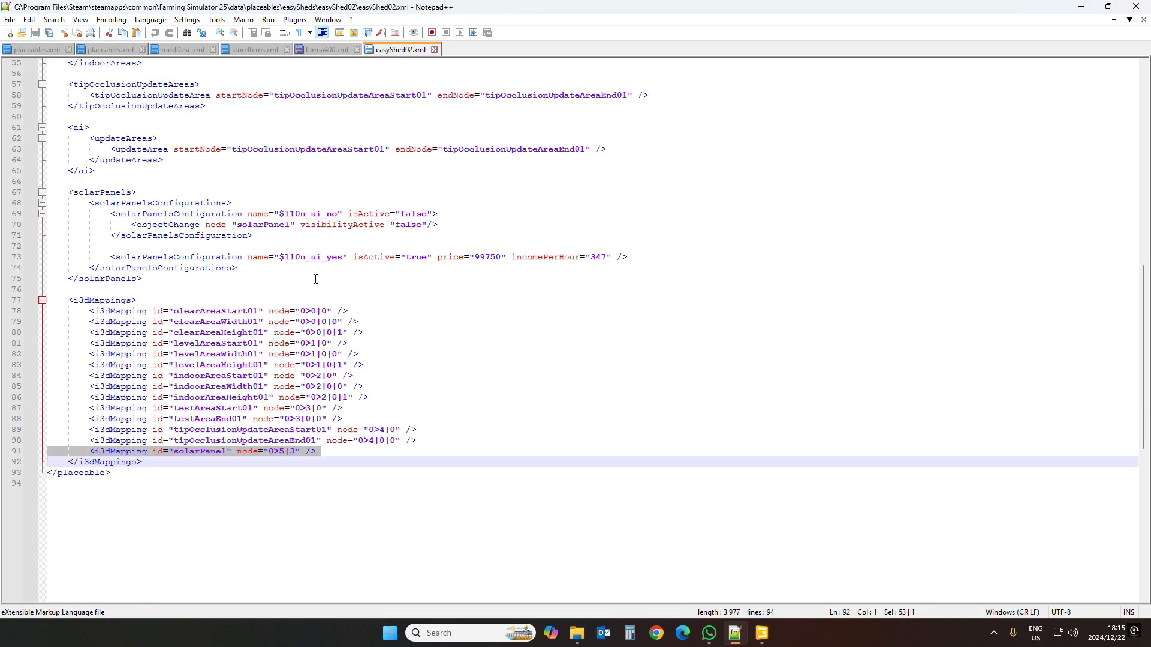
scroll(315, 280, "up", 10)
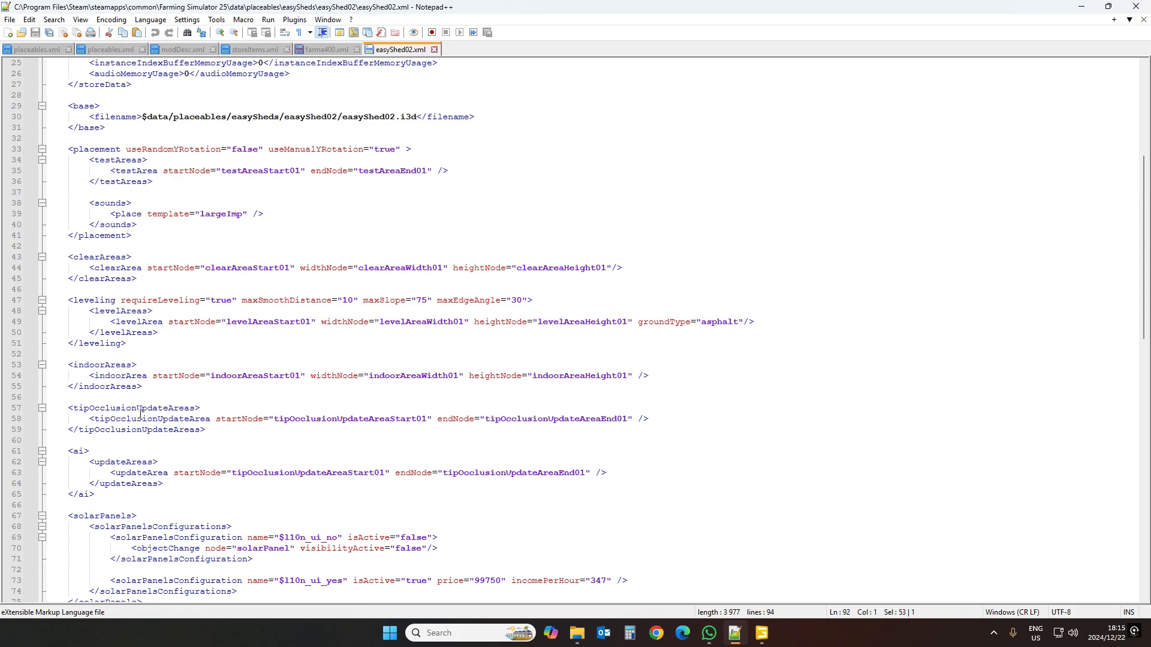
scroll(140, 414, "down", 4)
double_click(293, 409)
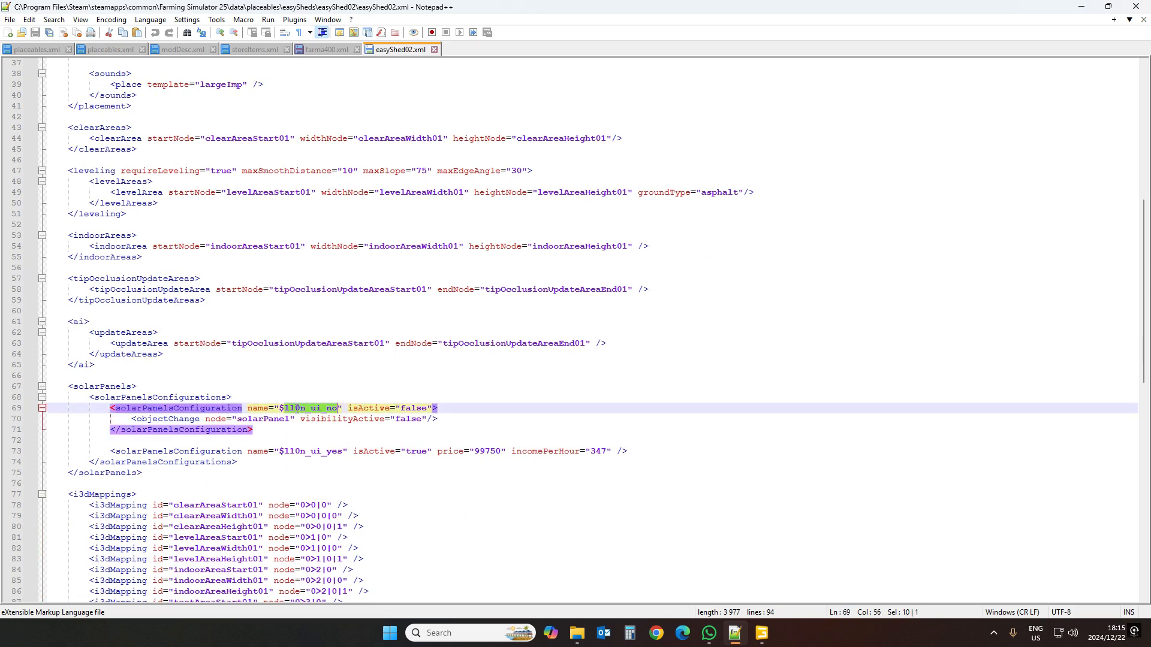
scroll(353, 432, "down", 6)
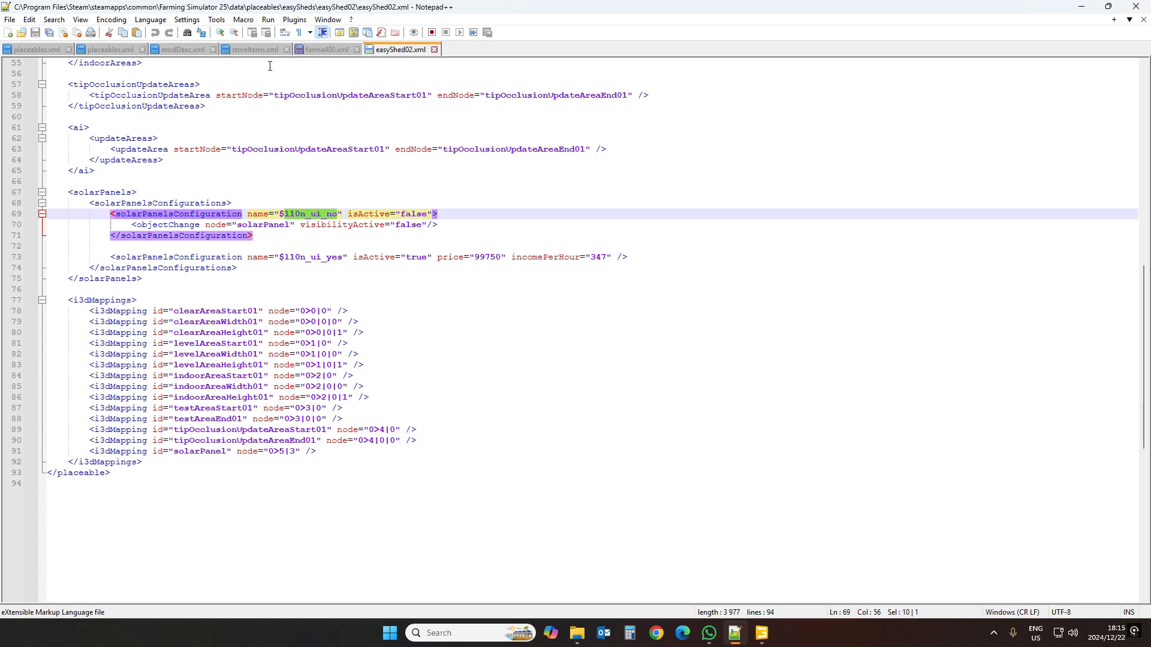
Return to farma400.xml and save the file with its solar panel changes
left_click(323, 50)
scroll(258, 243, "up", 20)
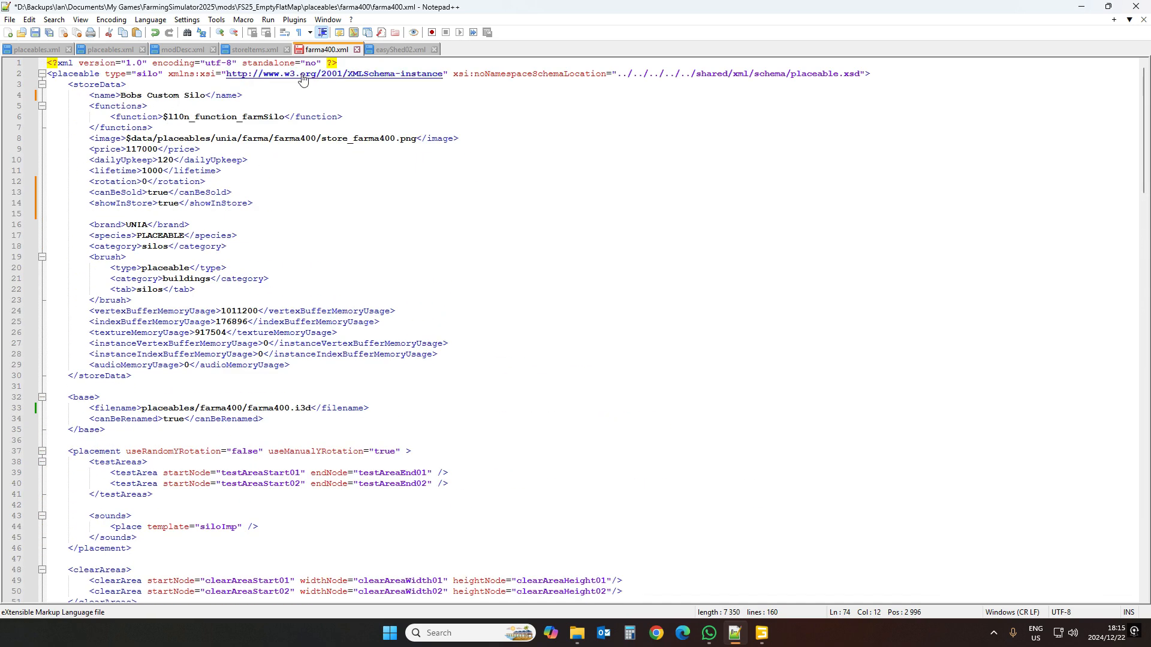
left_click(36, 34)
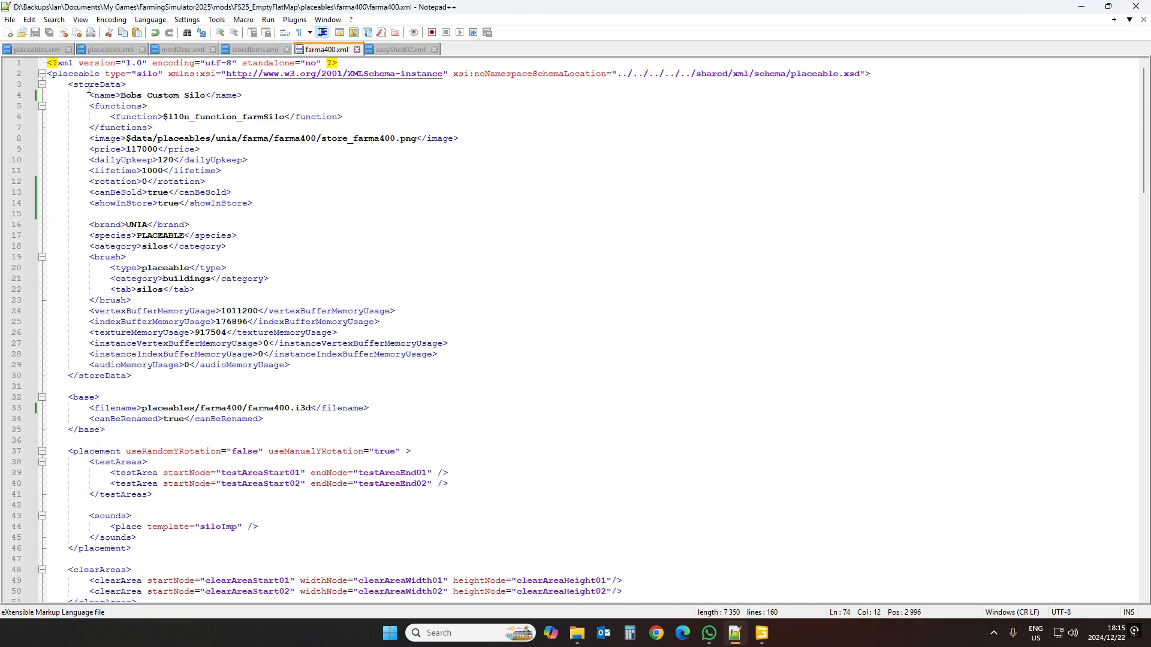
Compare the placeable type attribute at the start of easyShed02.xml with the one in farma400.xml
left_click(414, 49)
scroll(338, 168, "up", 15)
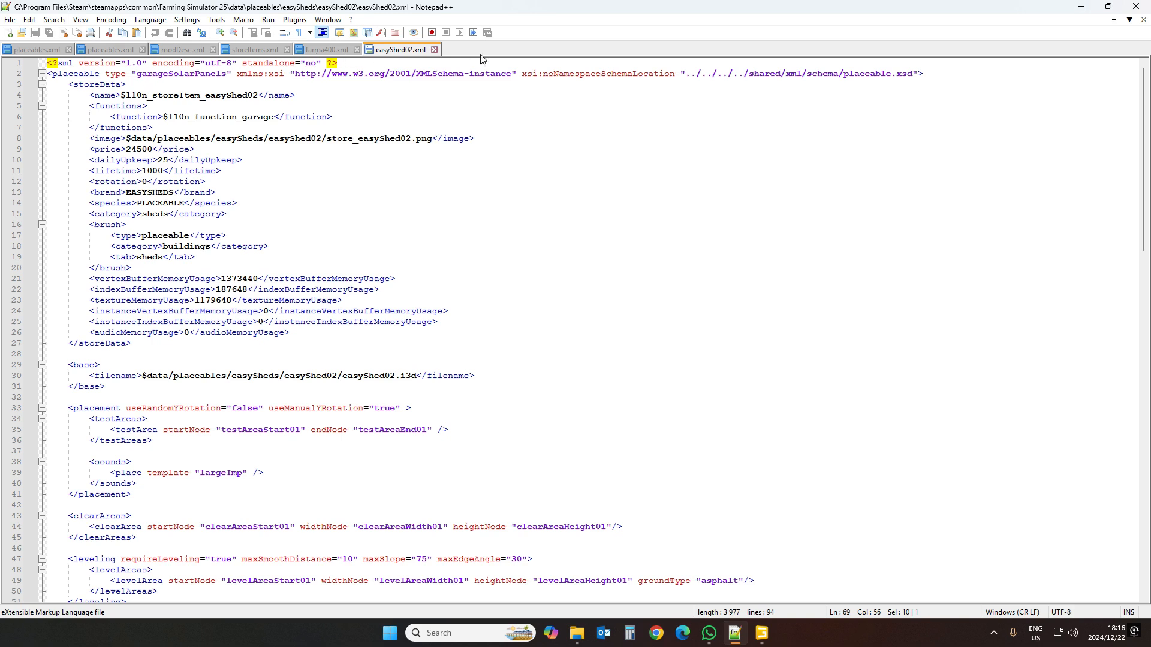
left_click(312, 50)
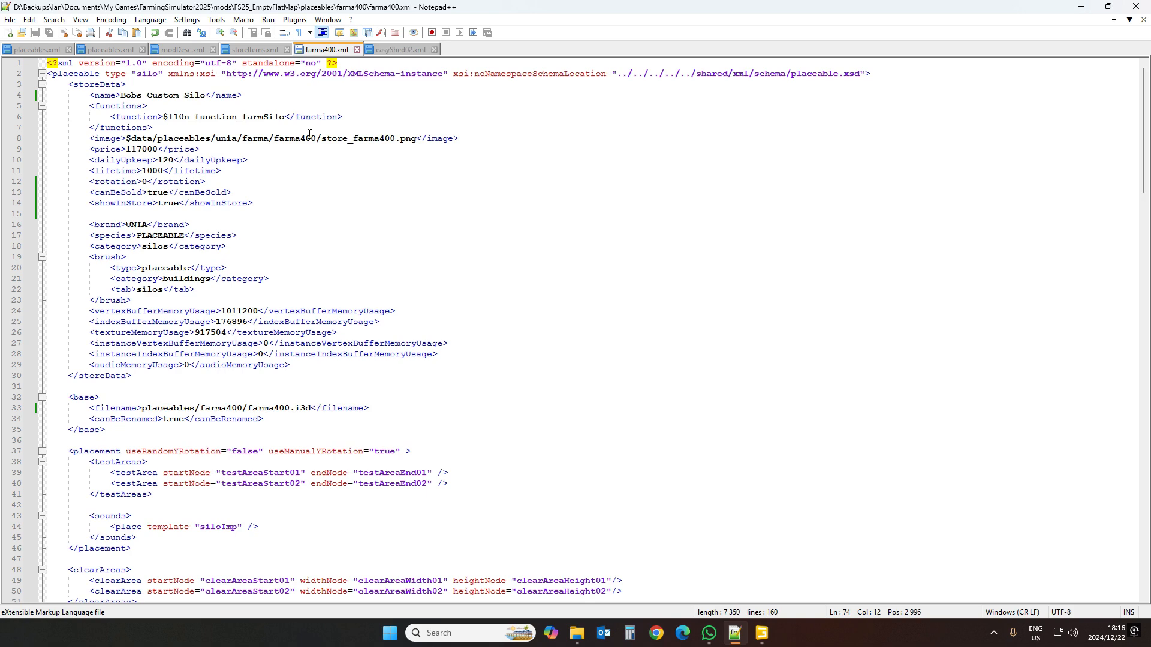
left_click(149, 73)
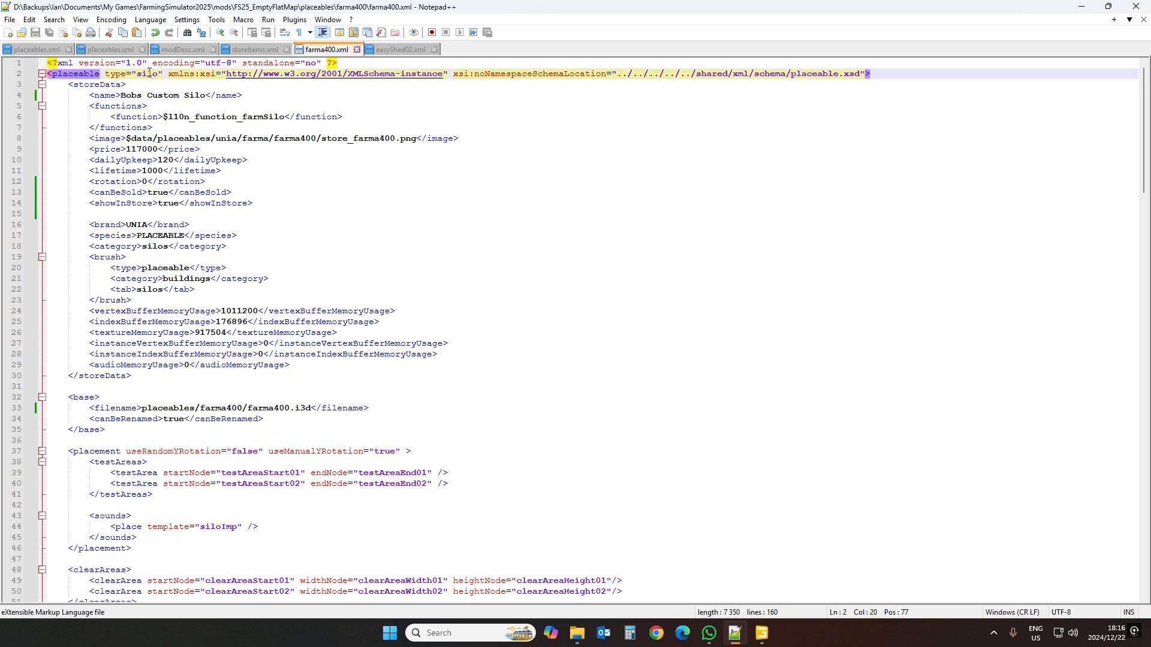
left_click(398, 47)
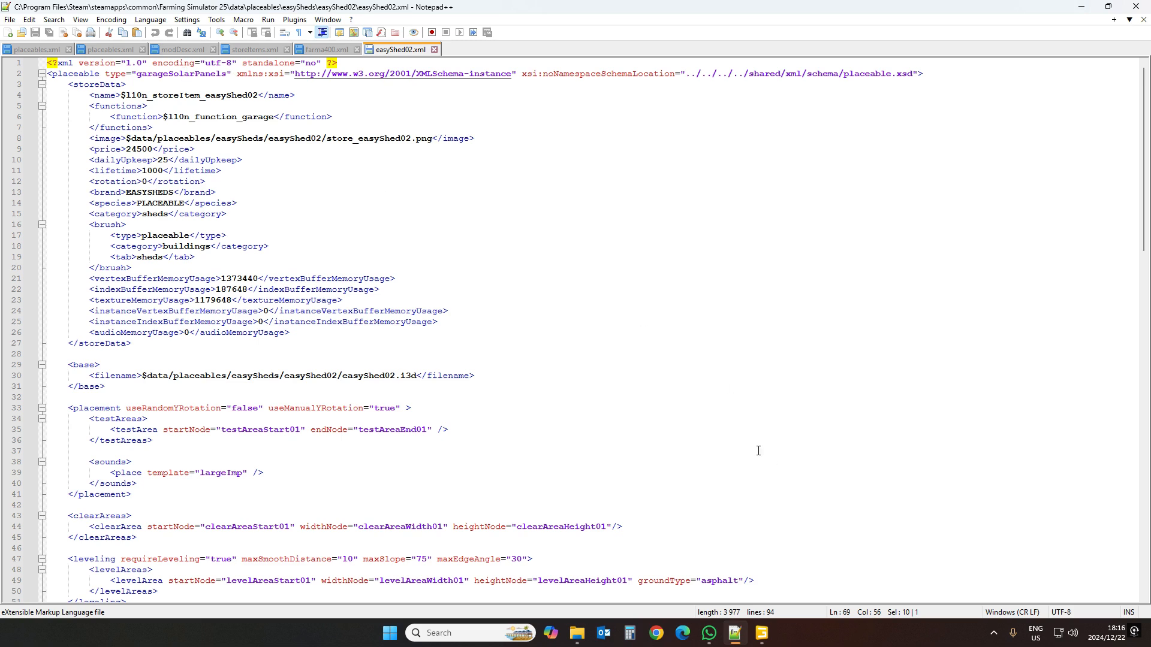
Save uniaFarma400.i3d in GIANTS Editor and close the editor
left_click(756, 632)
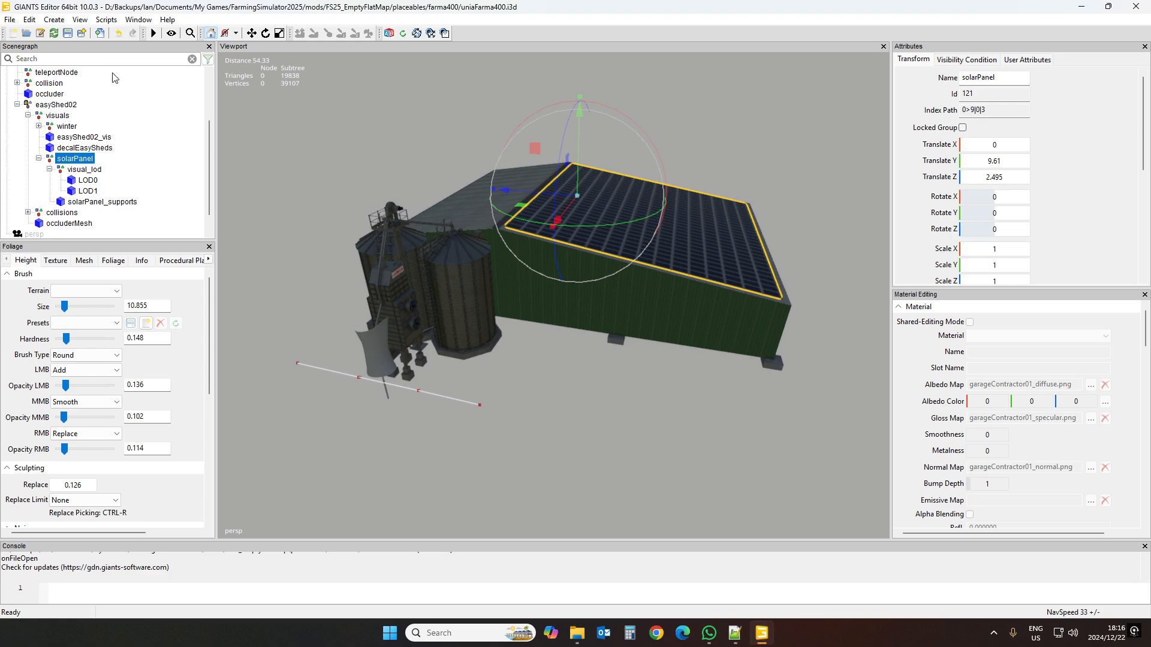
left_click(69, 36)
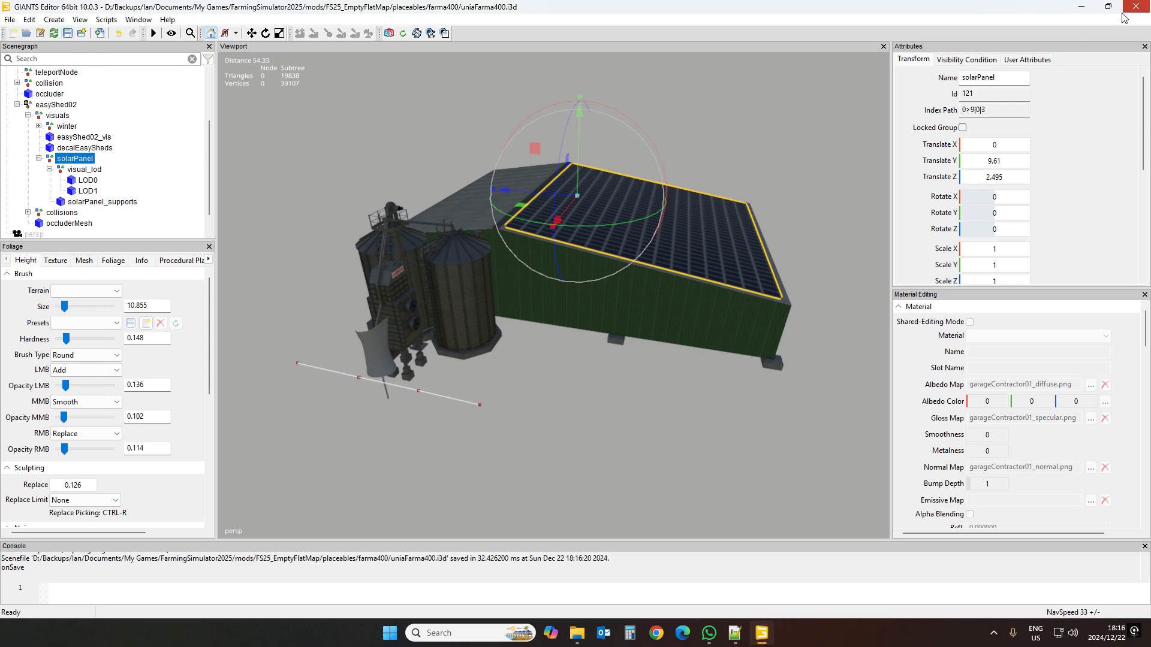
key("alt+Tab")
Launch Farming Simulator 25 through Steam
left_click(993, 632)
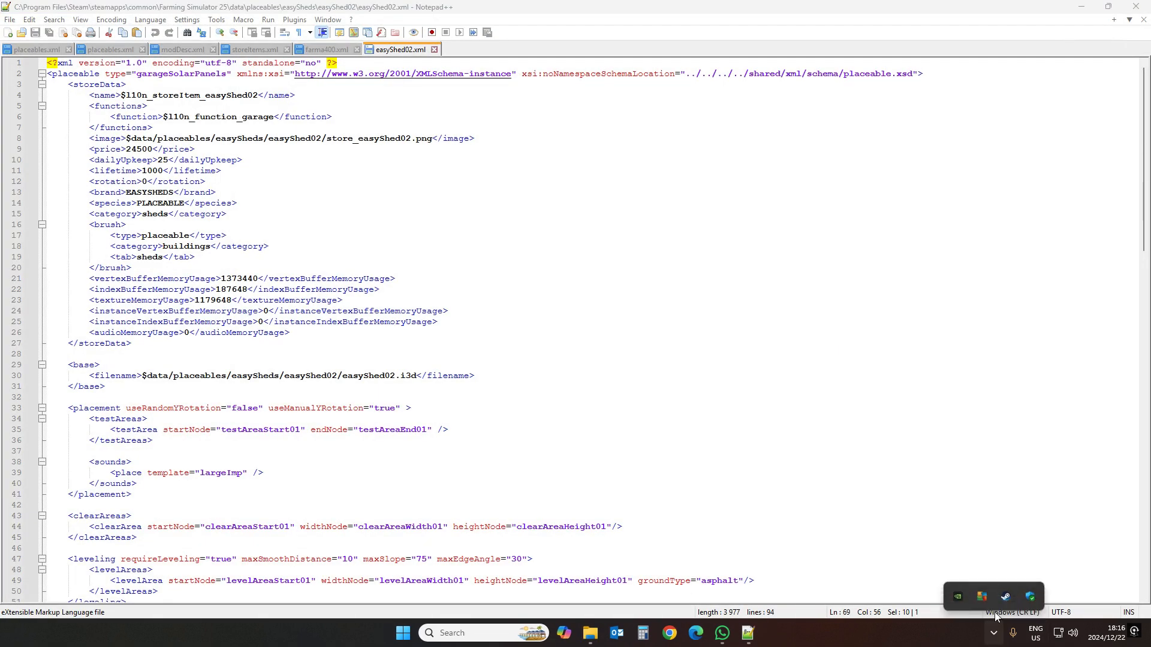
right_click(1008, 597)
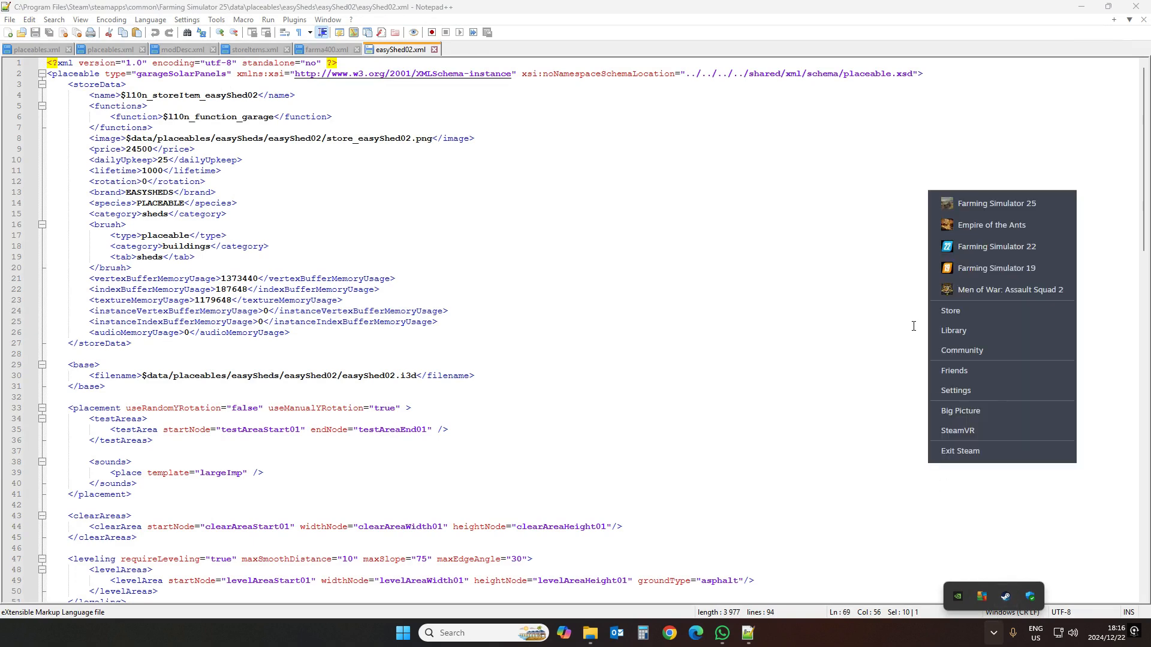
left_click(990, 204)
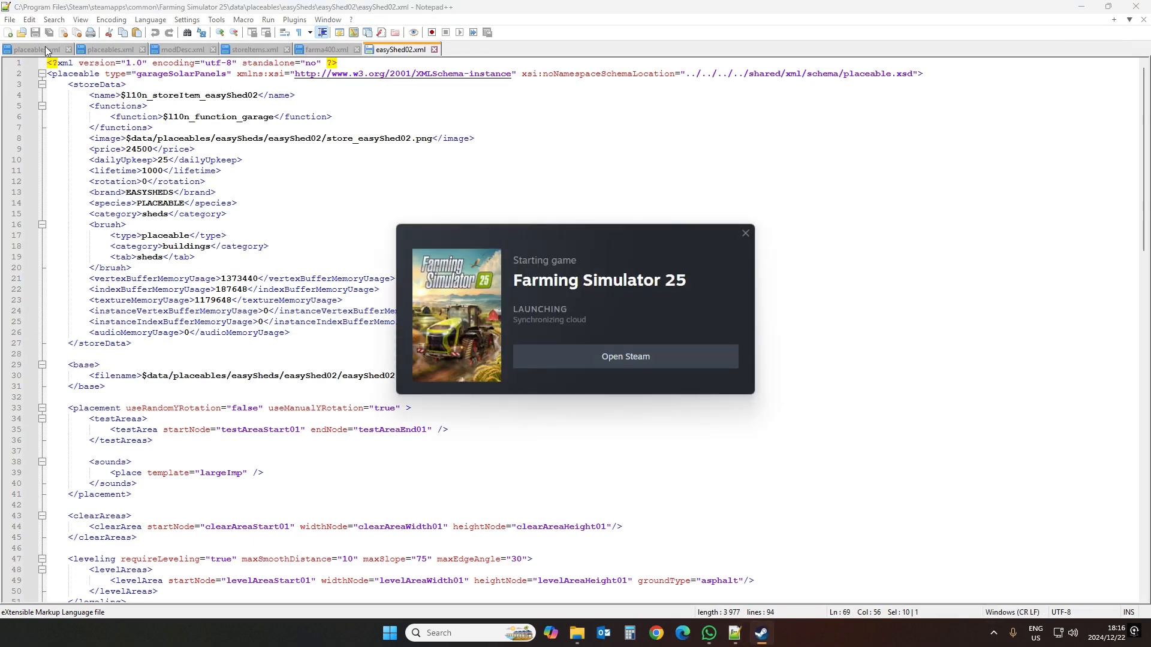
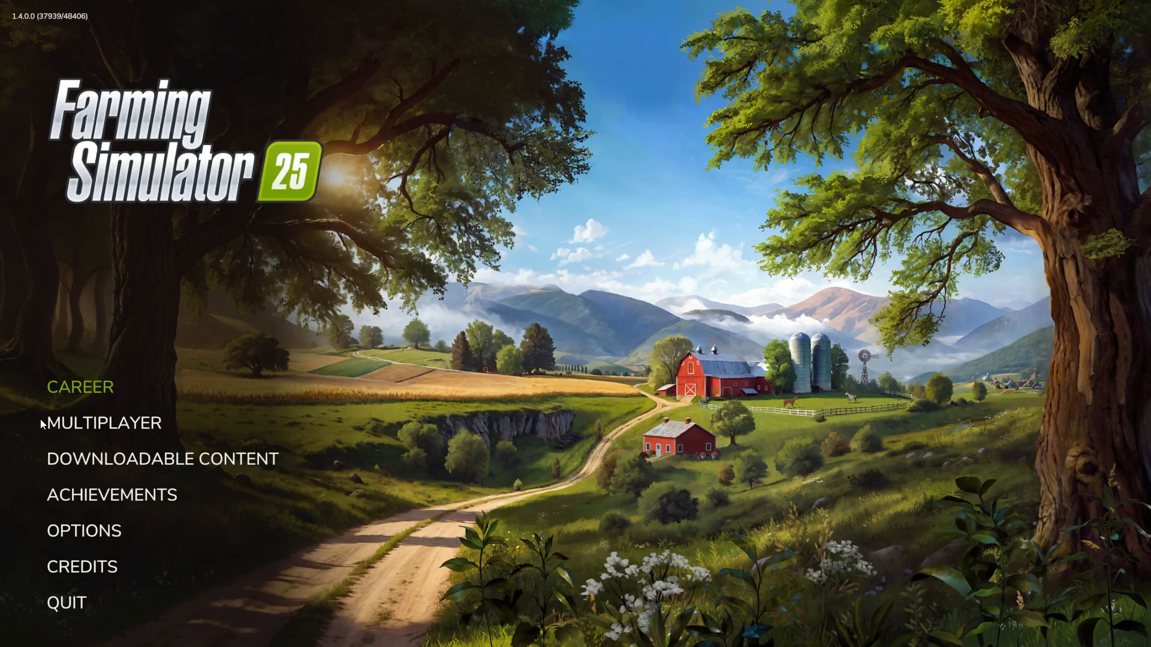
Open the career game saves and delete the save in slot 1
left_click(88, 390)
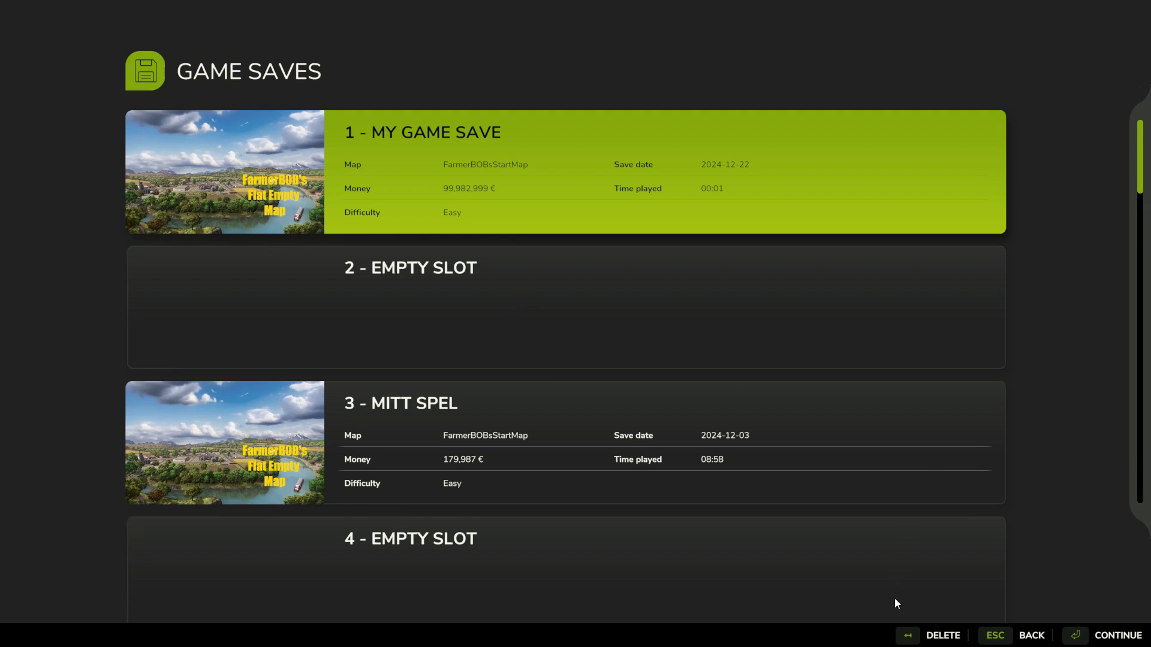
left_click(909, 636)
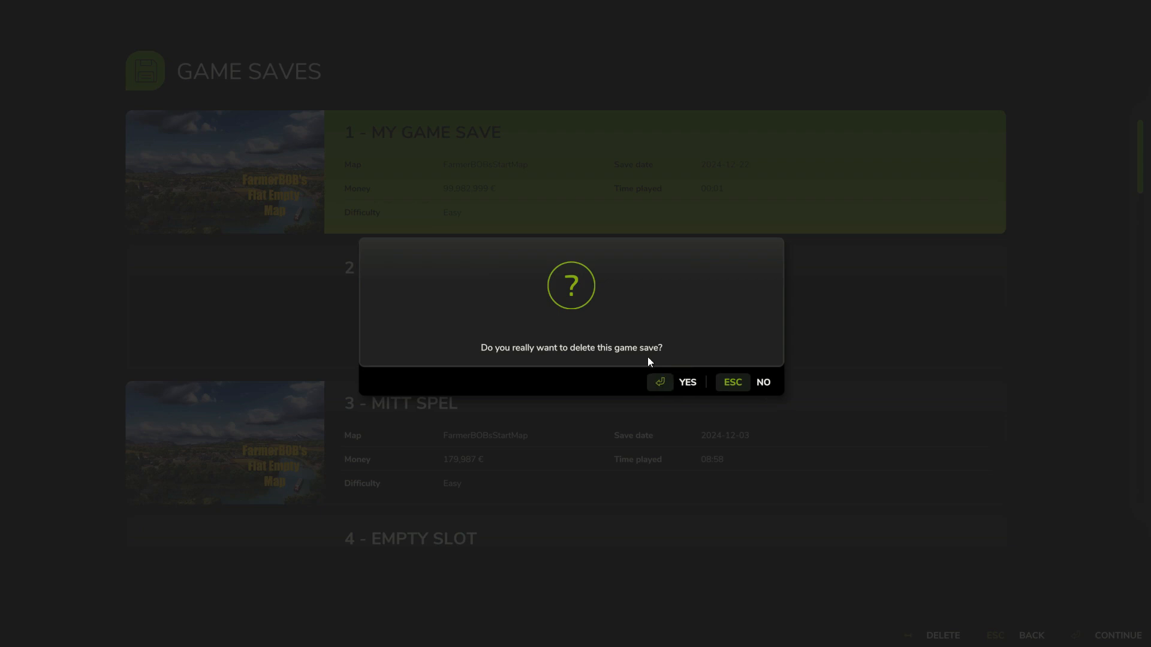
left_click(670, 388)
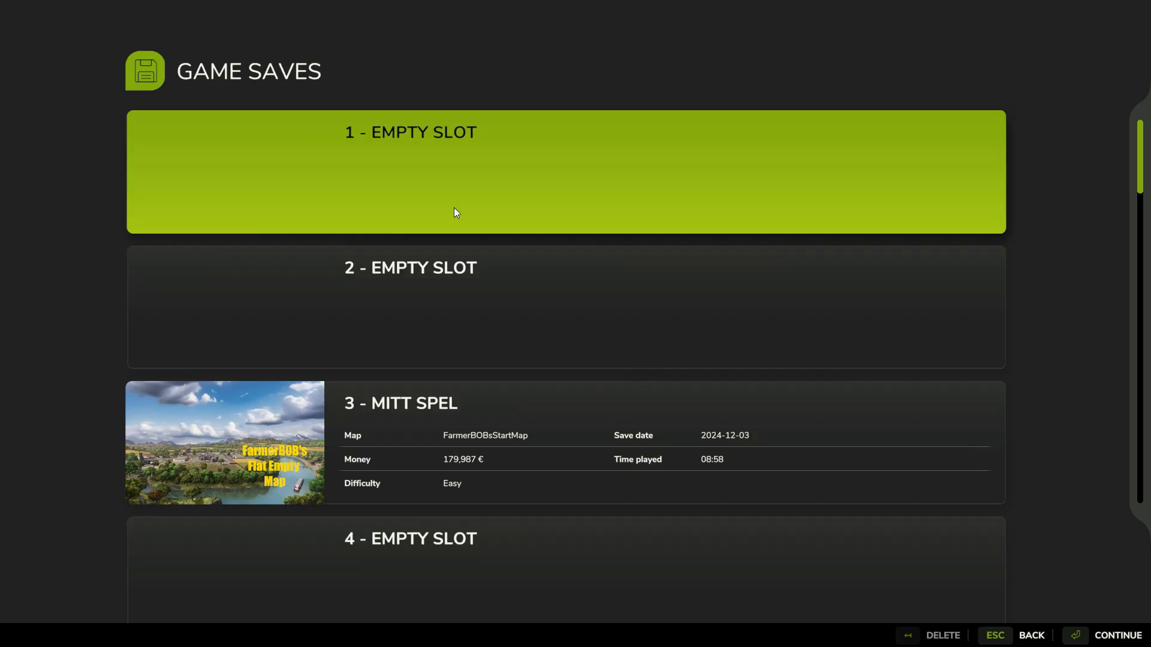
Start a new game in slot 1 on FarmerBOBsStartMap with the guided intro-tour turned off
left_click(301, 151)
left_click(138, 139)
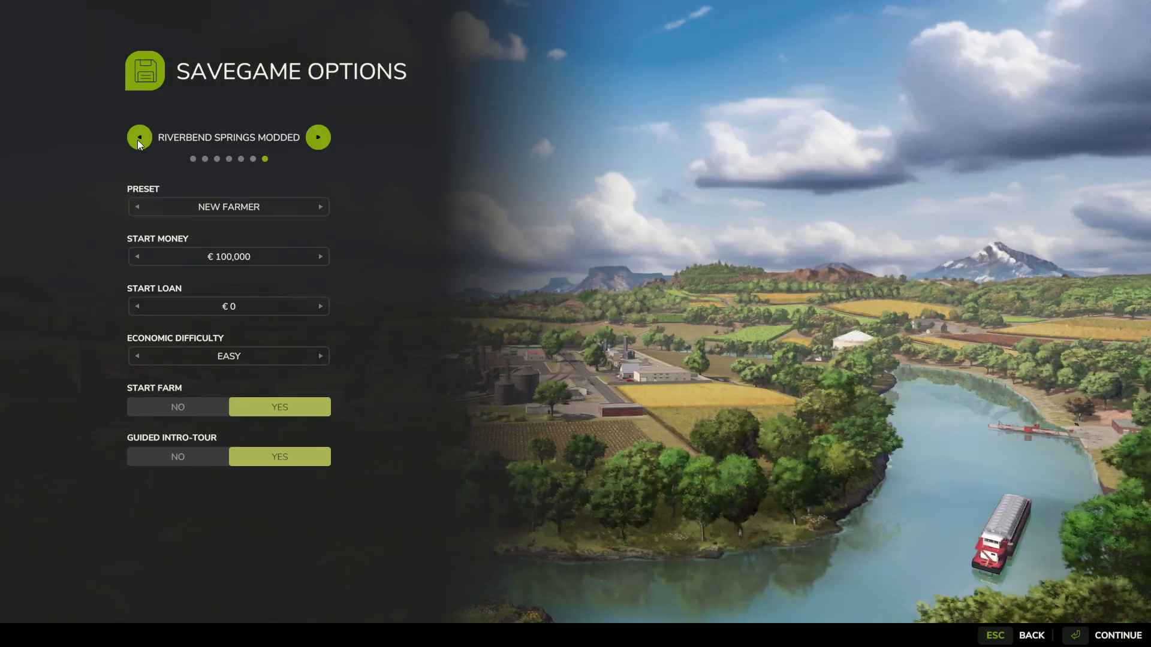
left_click(137, 139)
left_click(138, 139)
left_click(138, 139)
left_click(187, 461)
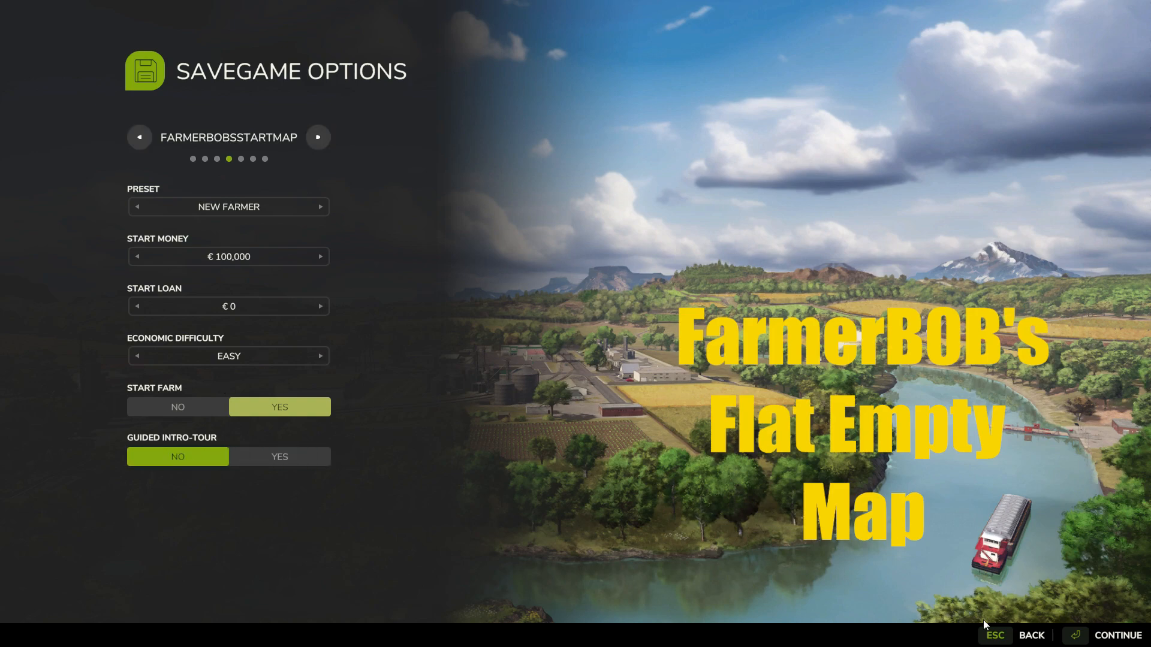
left_click(1101, 633)
left_click(1099, 636)
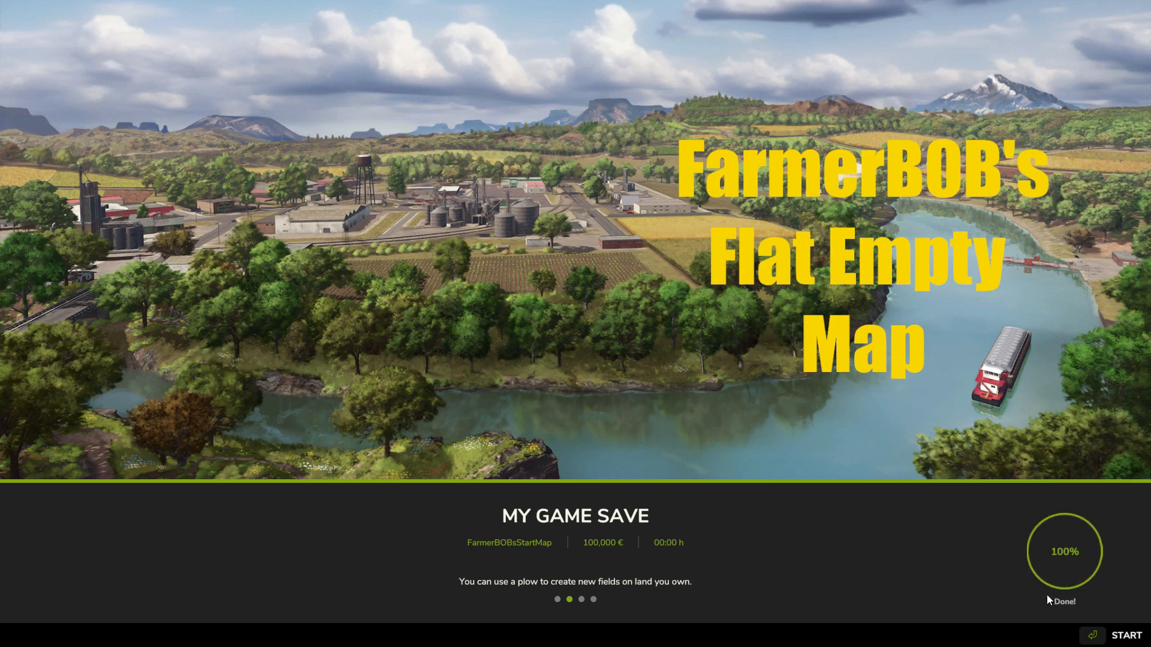
left_click(1100, 639)
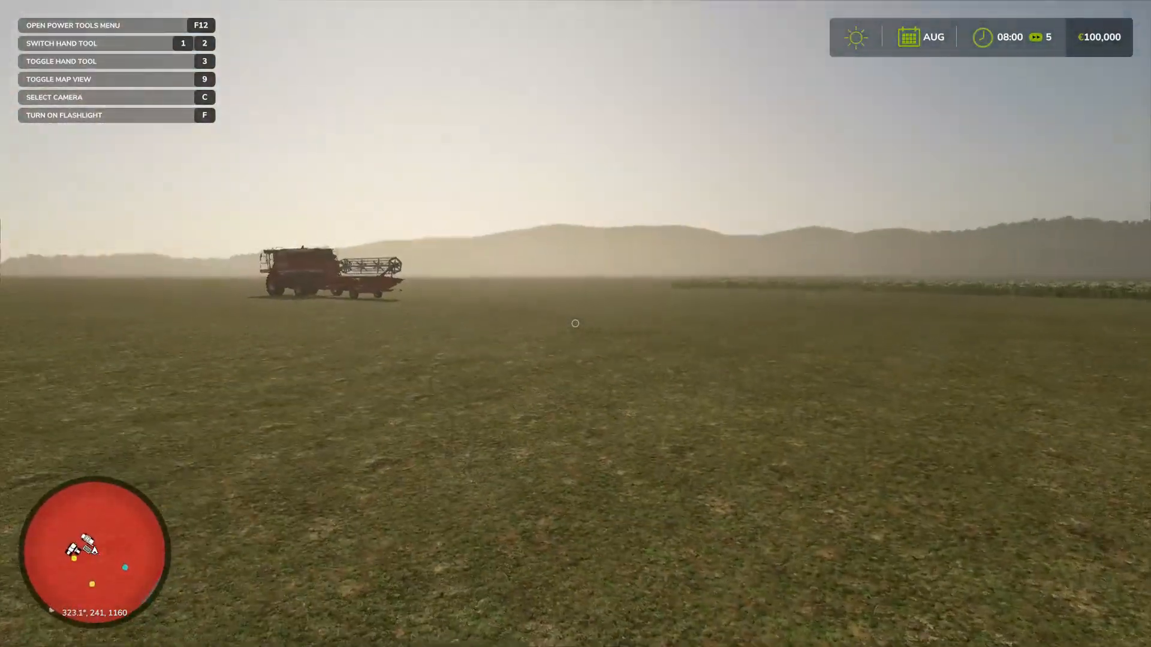
Look around the map and read the console log for errors loading the farma400 placeable
key("w")
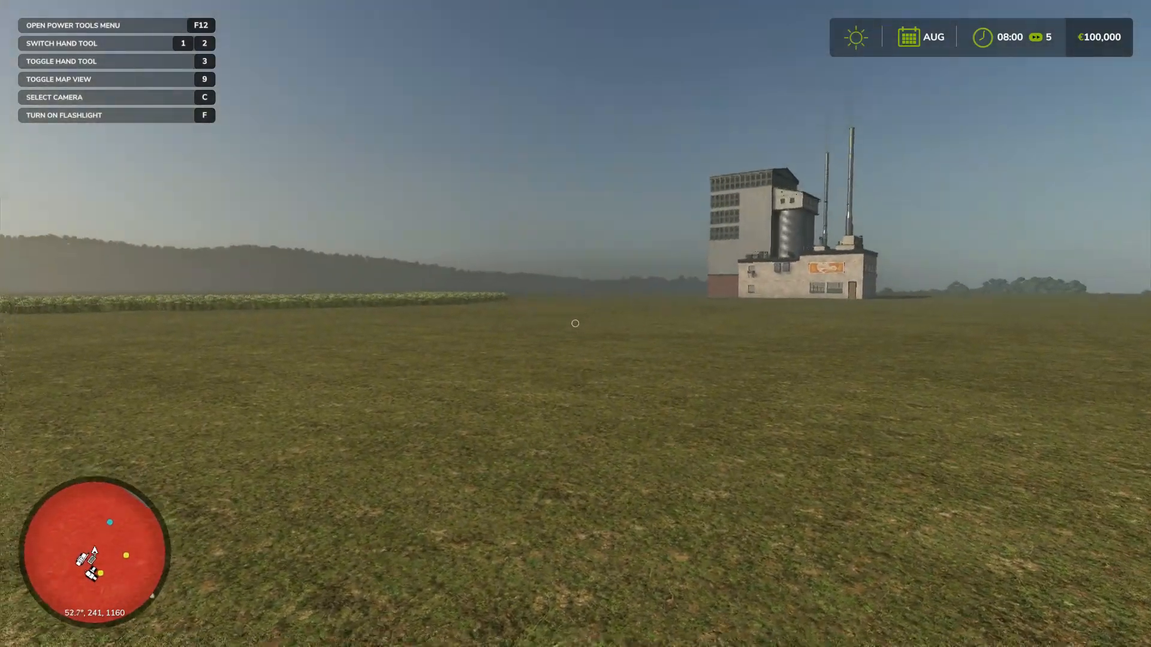
key("w")
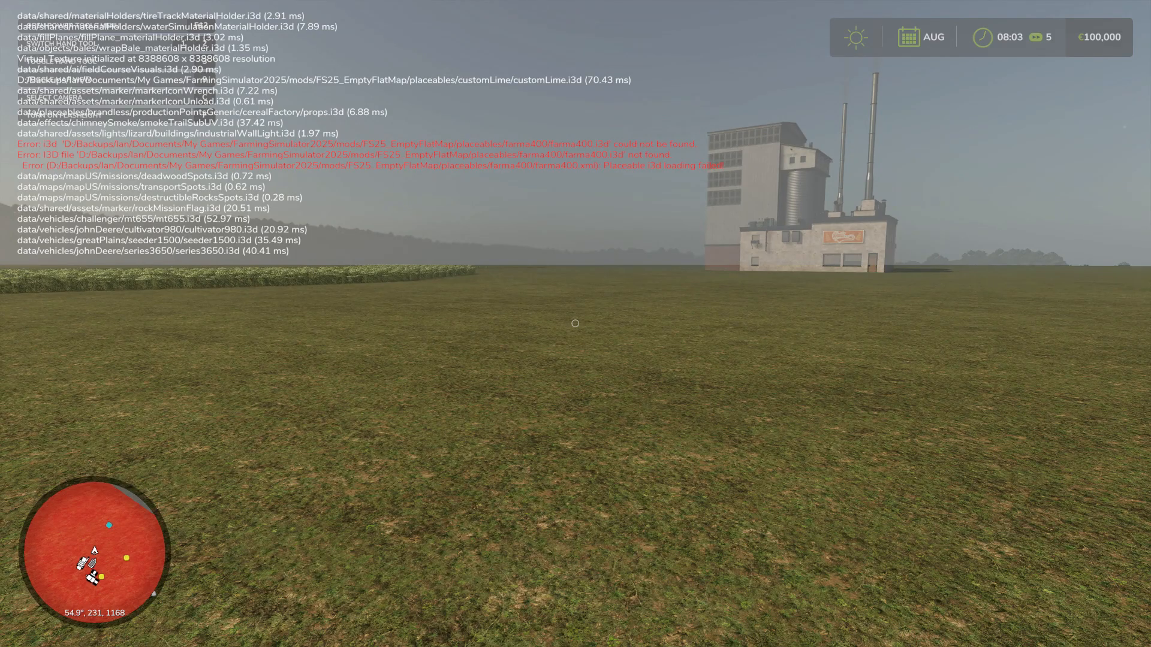
Switch to Notepad++ and examine the i3d path in the base section of farma400.xml
key("alt+Tab")
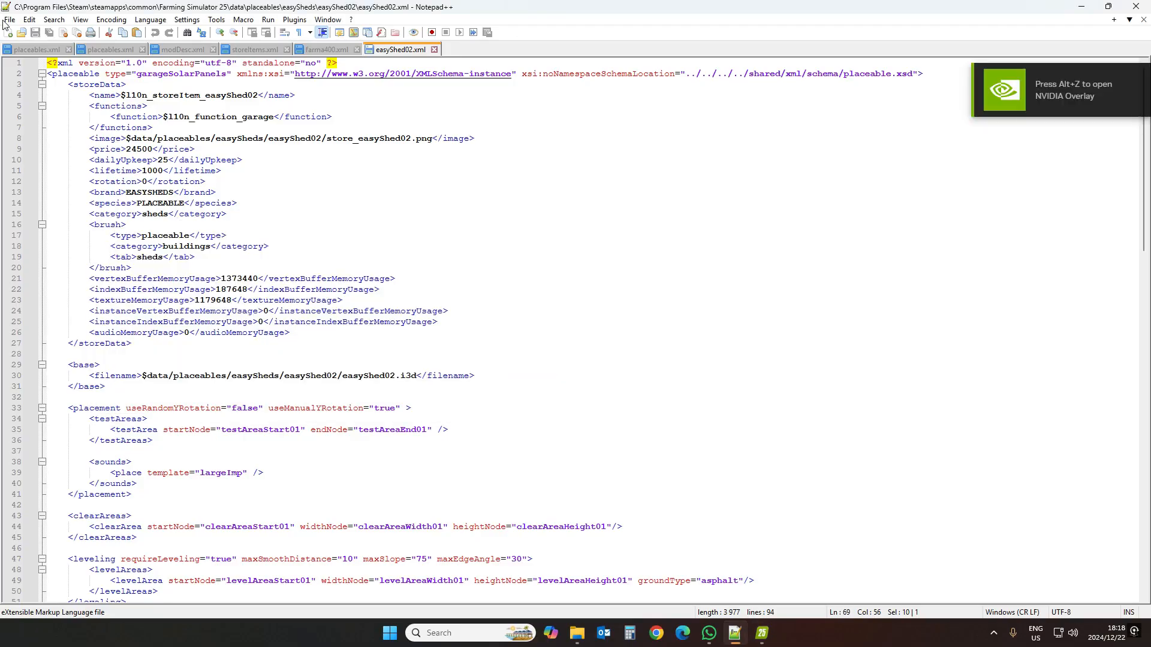
left_click(324, 50)
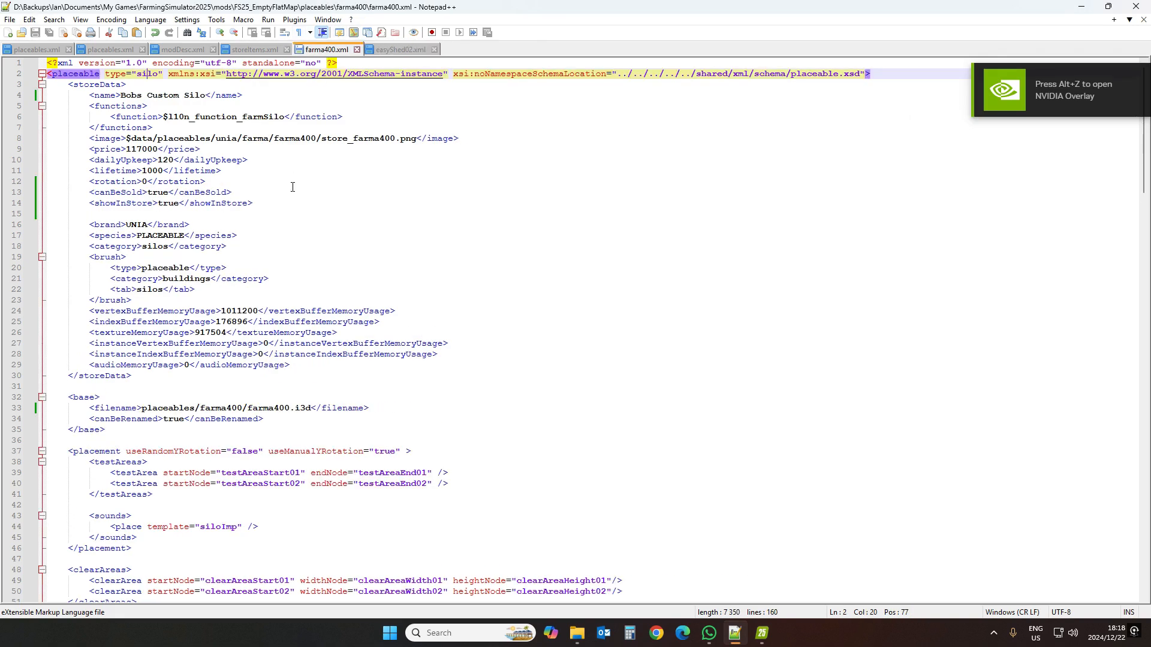
left_click(158, 409)
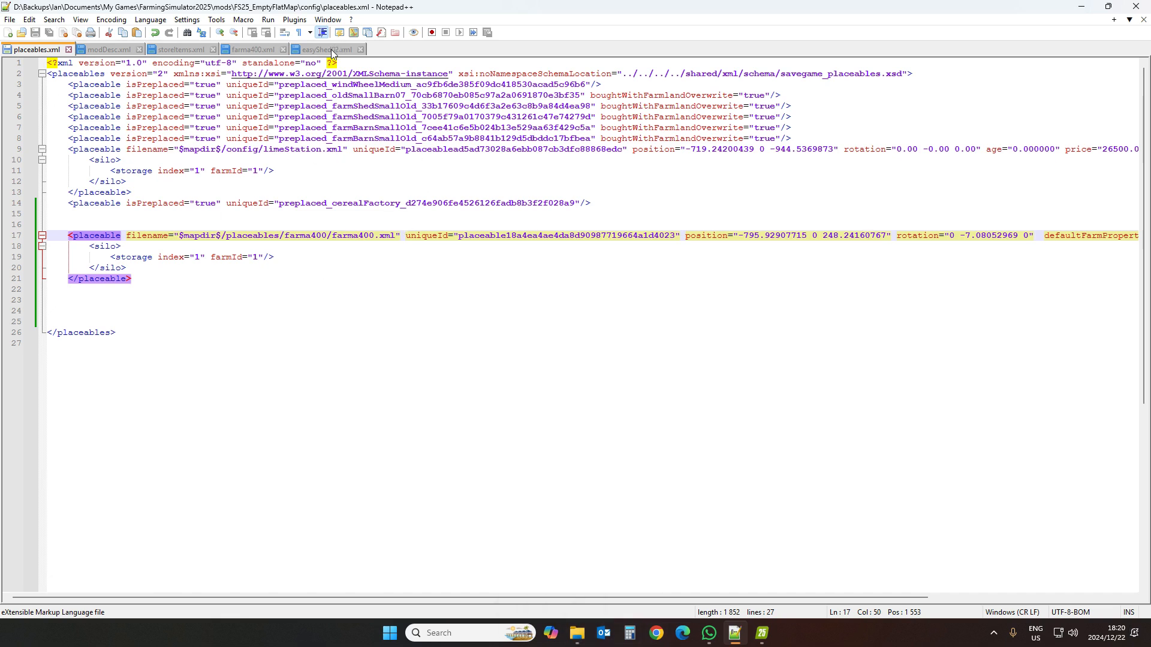
left_click(240, 47)
scroll(253, 387, "down", 1)
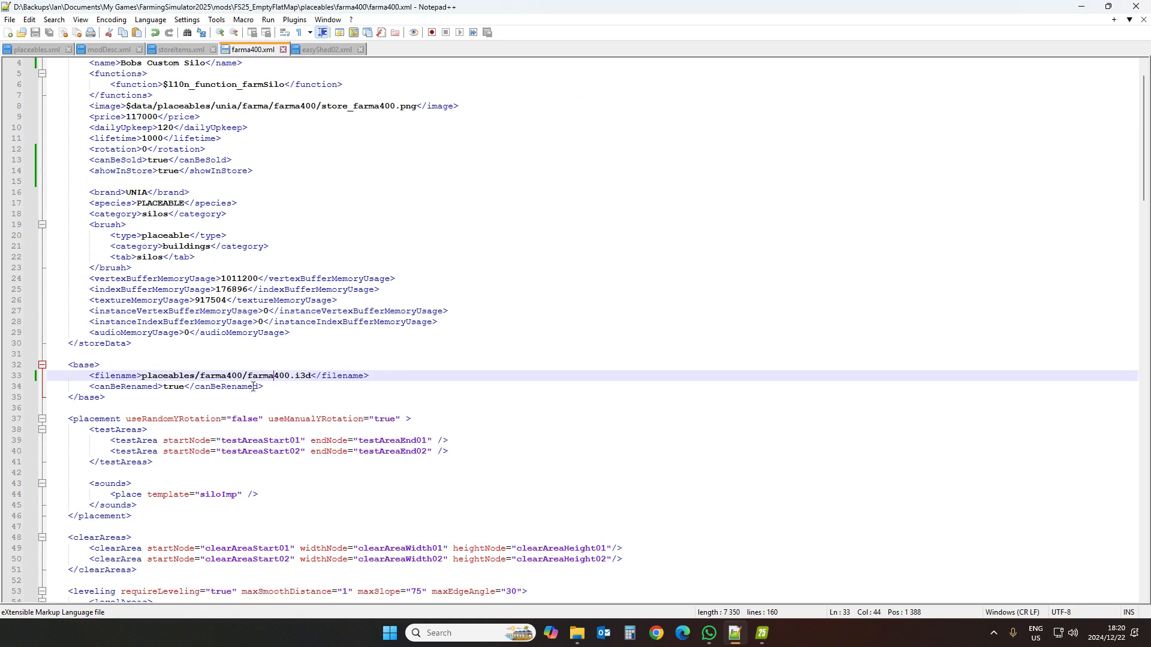
left_click(262, 378)
Switch to File Explorer and copy the base name of uniaFarma400.i3d in the farma400 folder
left_click(577, 633)
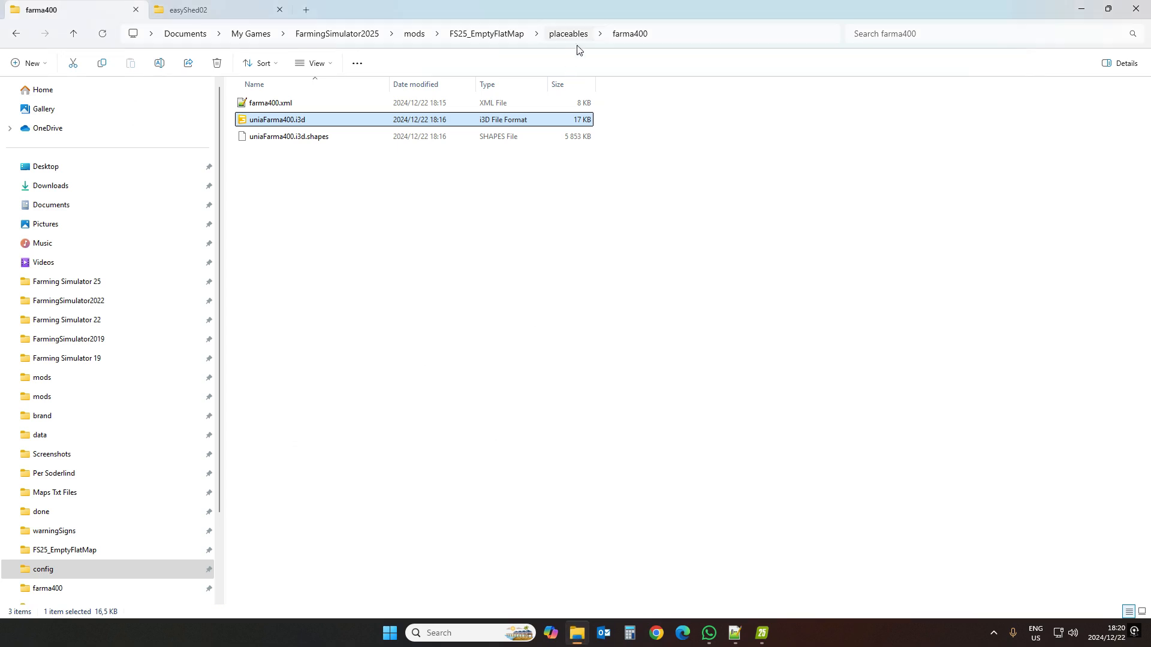
key("F2")
key("ctrl+c")
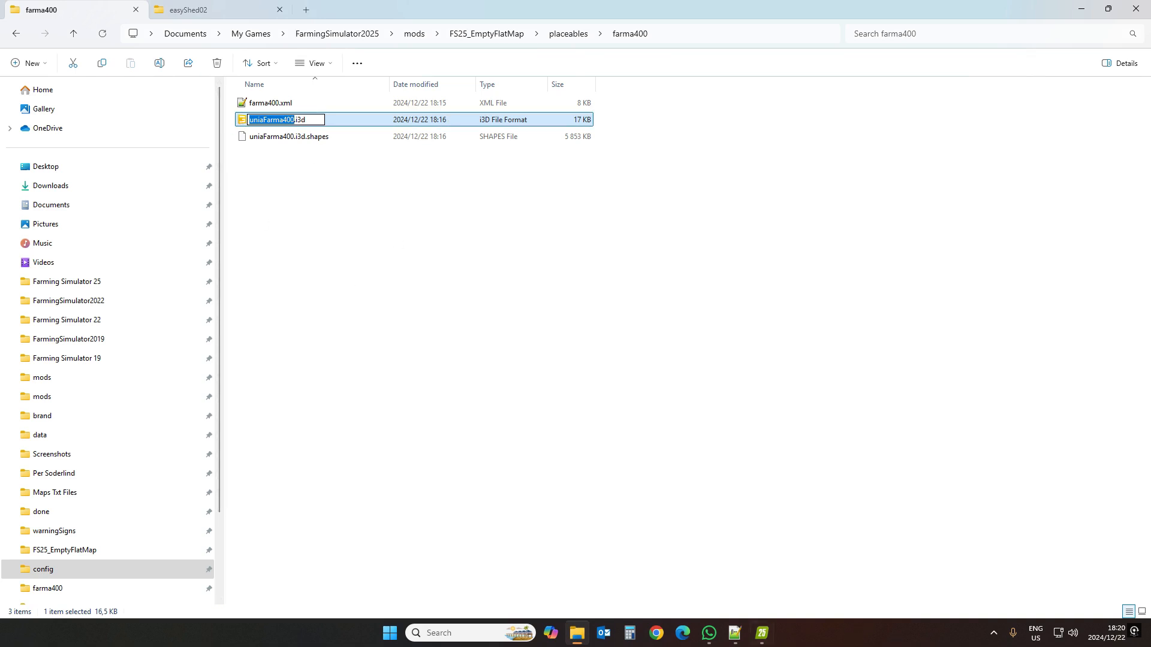
Back in Notepad++, set the base filename in farma400.xml to placeables/farma400/uniaFarma400.i3d and save the file
mouse_move(735, 639)
left_click(736, 635)
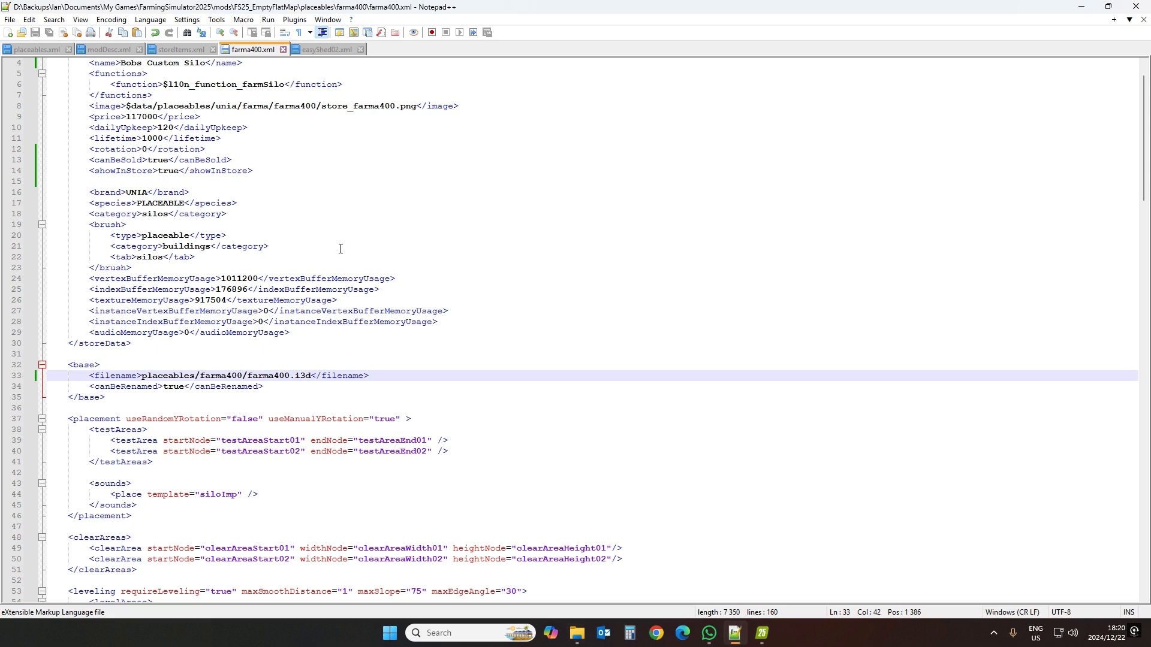
double_click(265, 377)
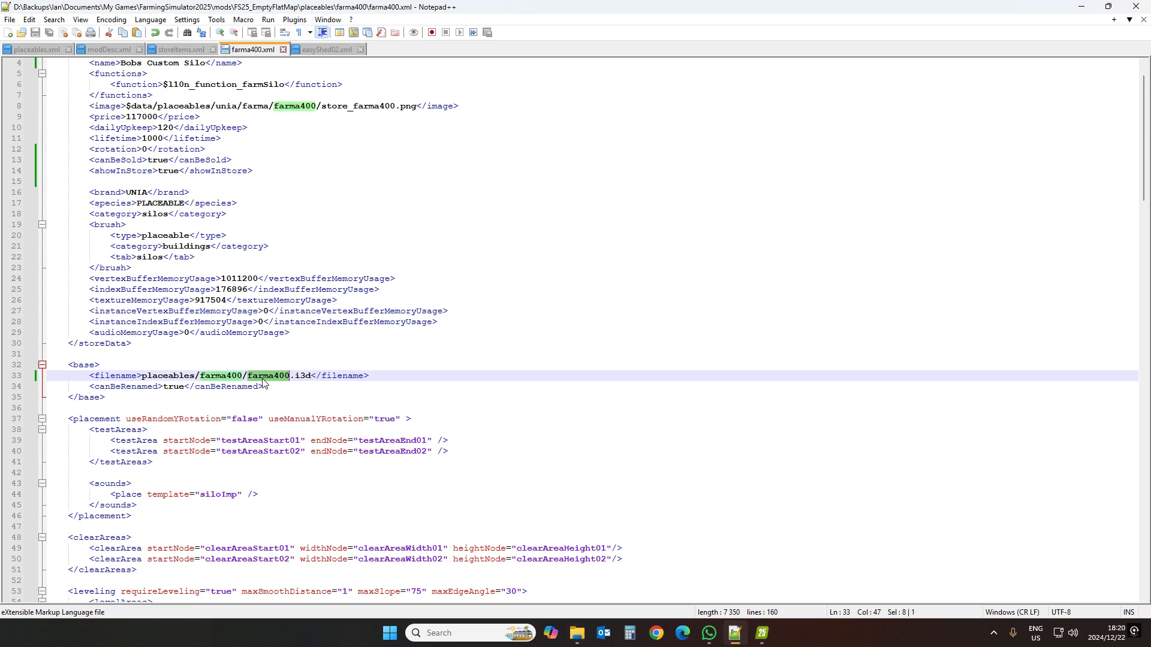
key("ctrl+v")
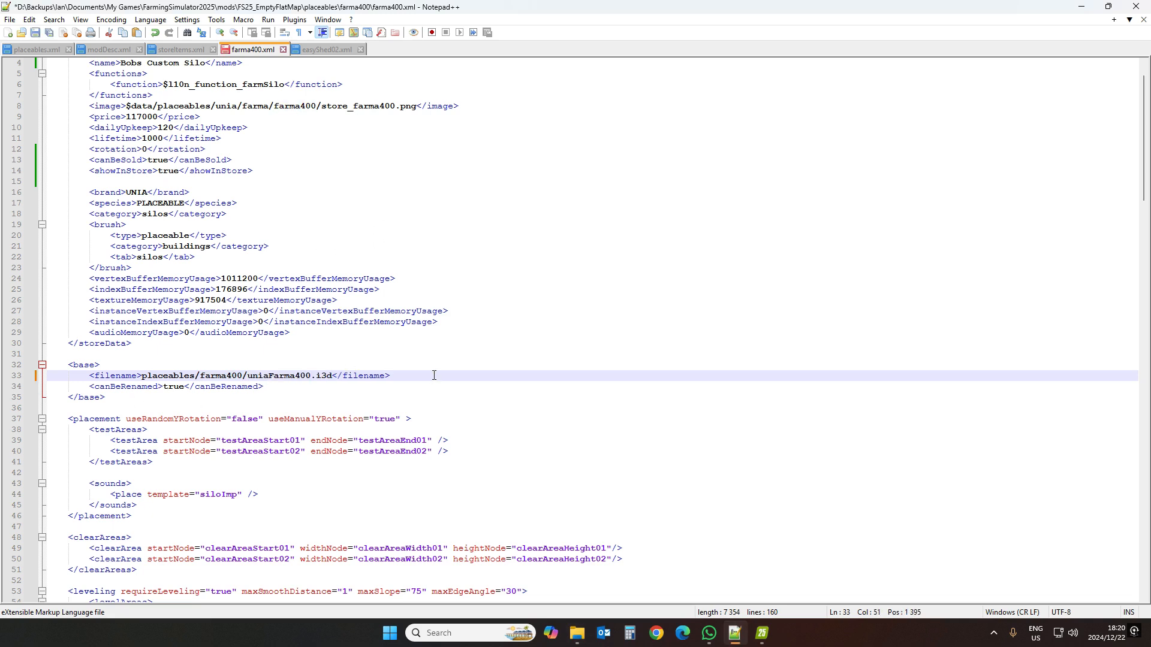
left_click(35, 32)
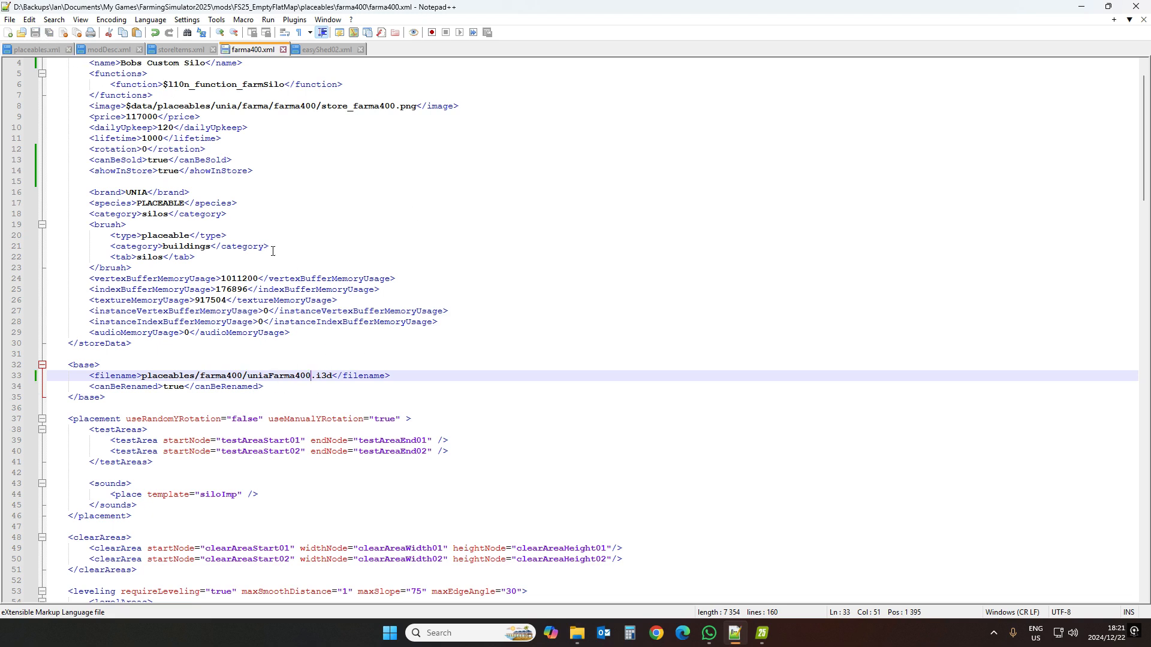
Switch to Farming Simulator 25 and run the gsStoreItemsReload command in the console
left_click(762, 633)
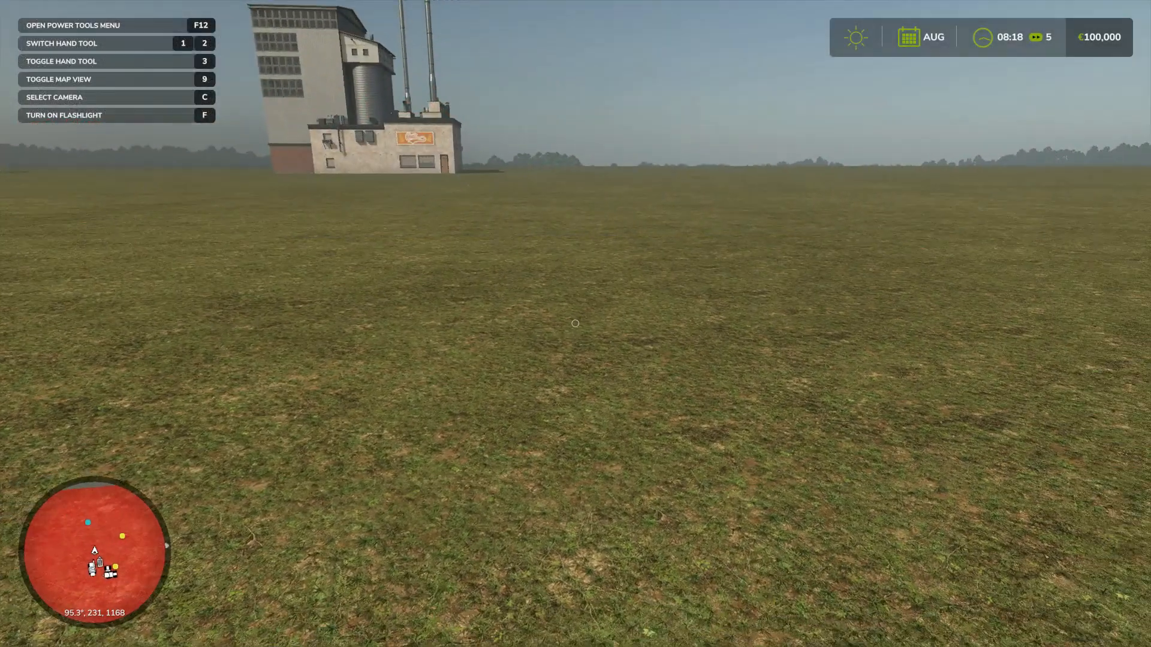
key("grave")
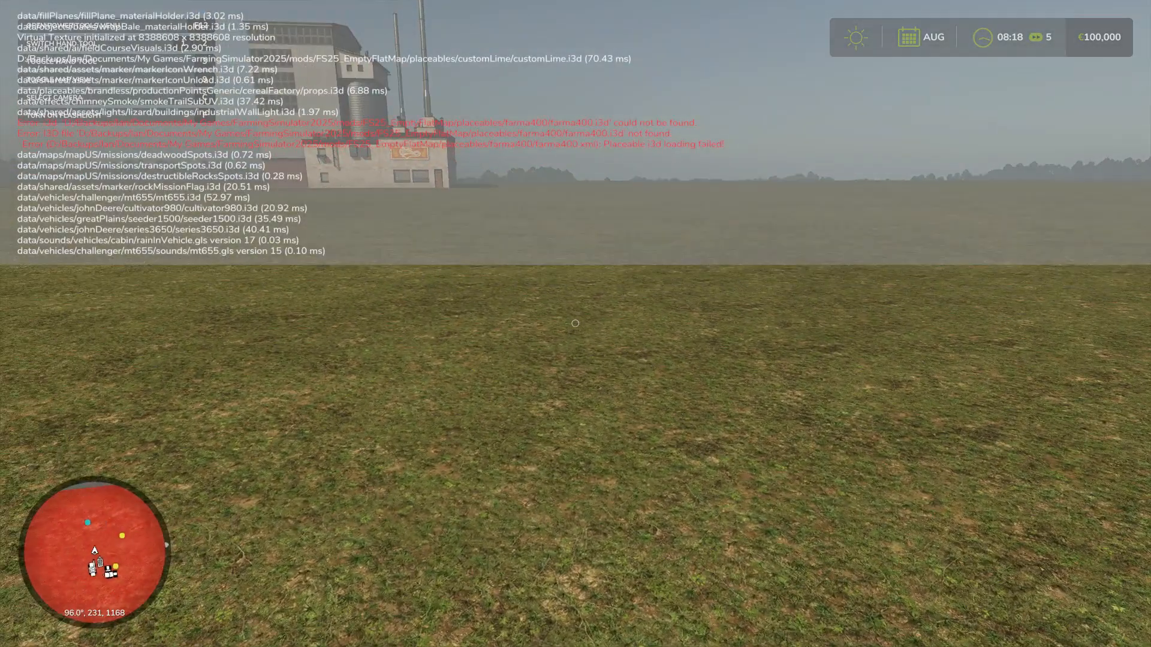
key("grave")
key("Up")
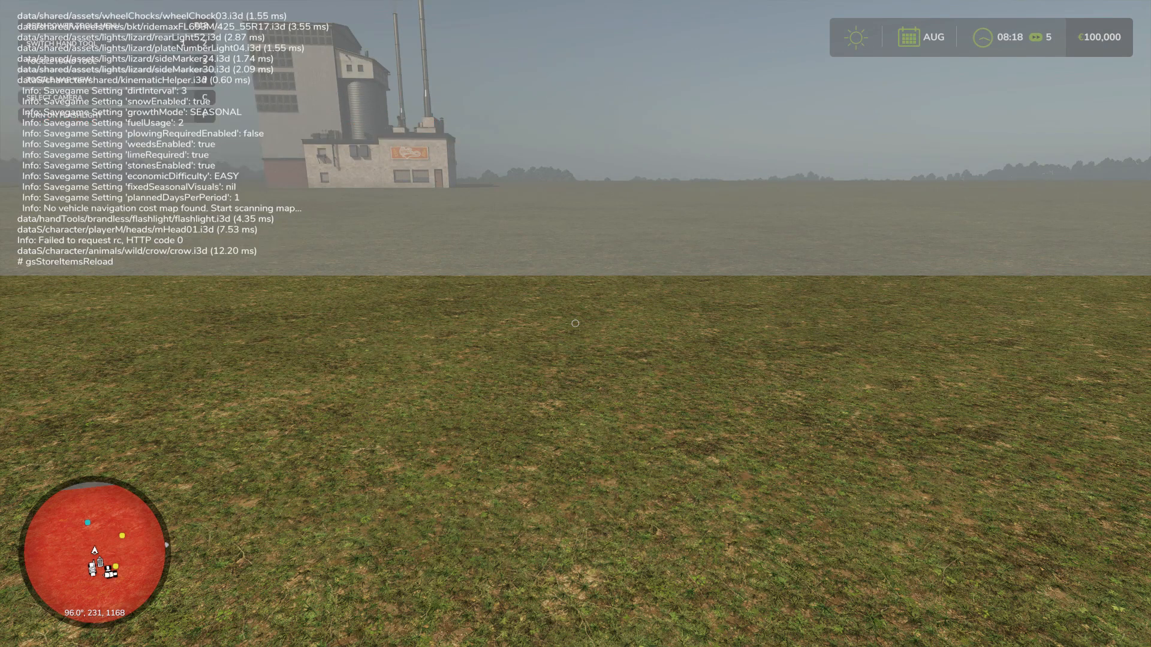
key("Up")
key("Return")
key("Up")
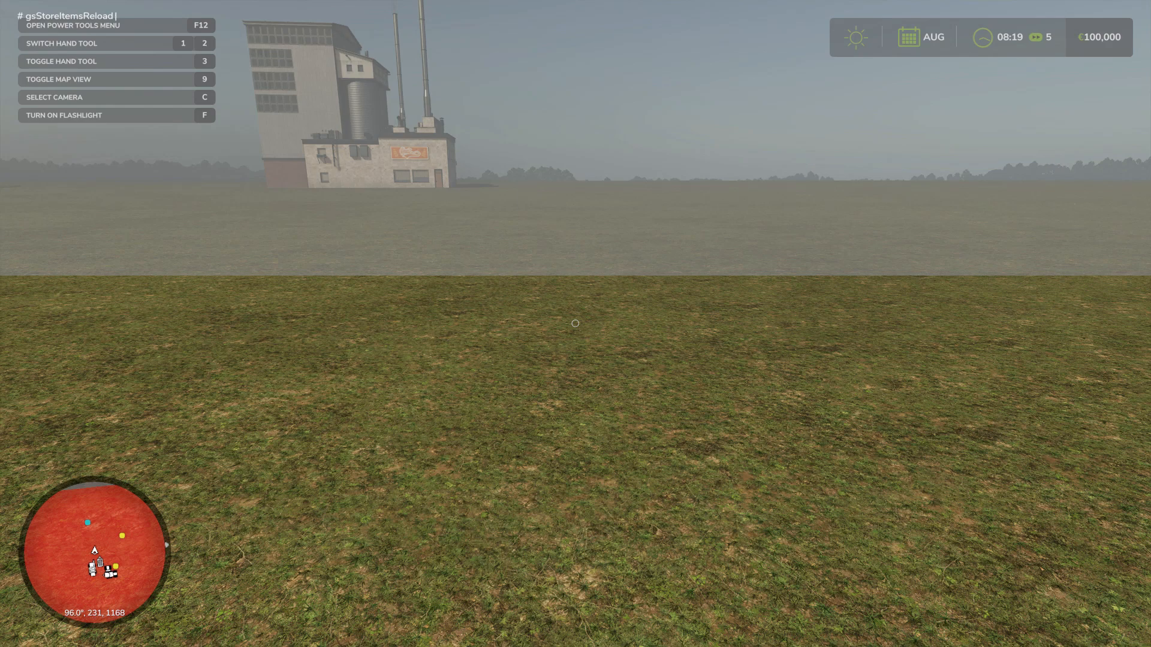
key("Return")
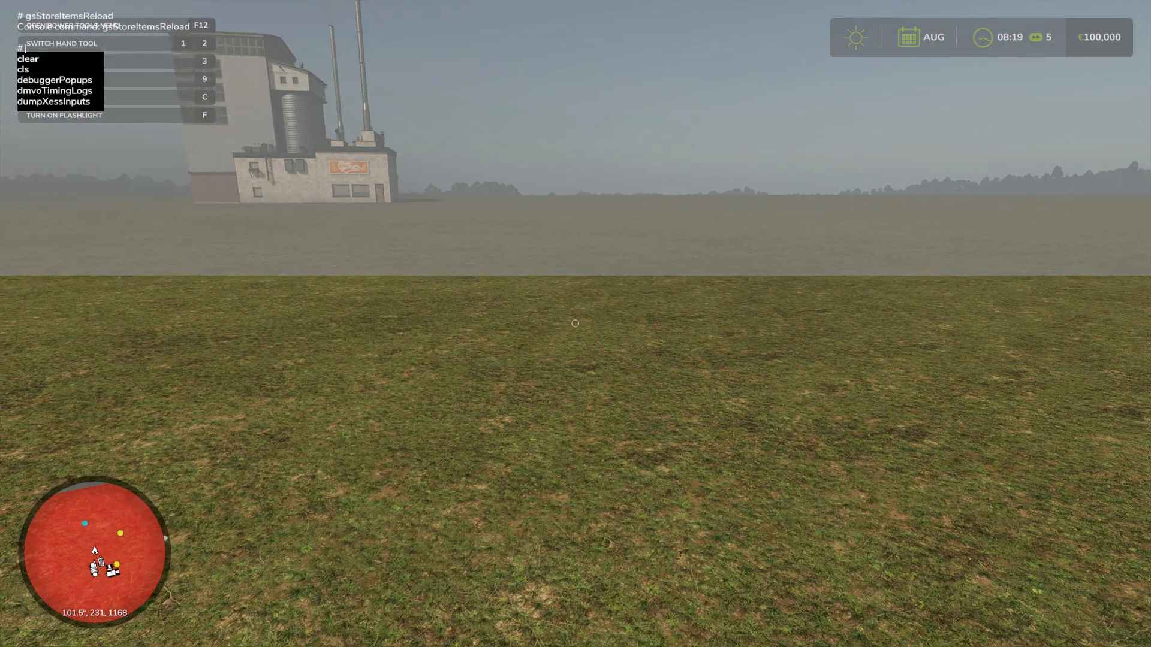
key("grave")
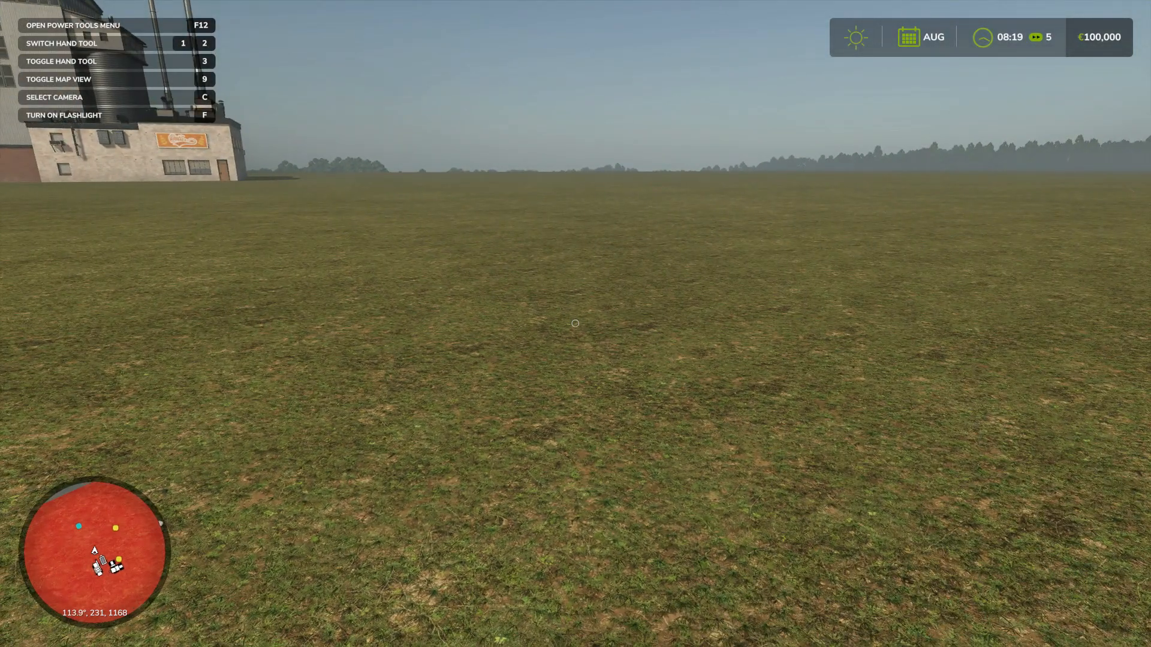
Look through the silos in the construction catalogue for the custom silo priced at € 117,000, and return to the map
key("F1")
key("p")
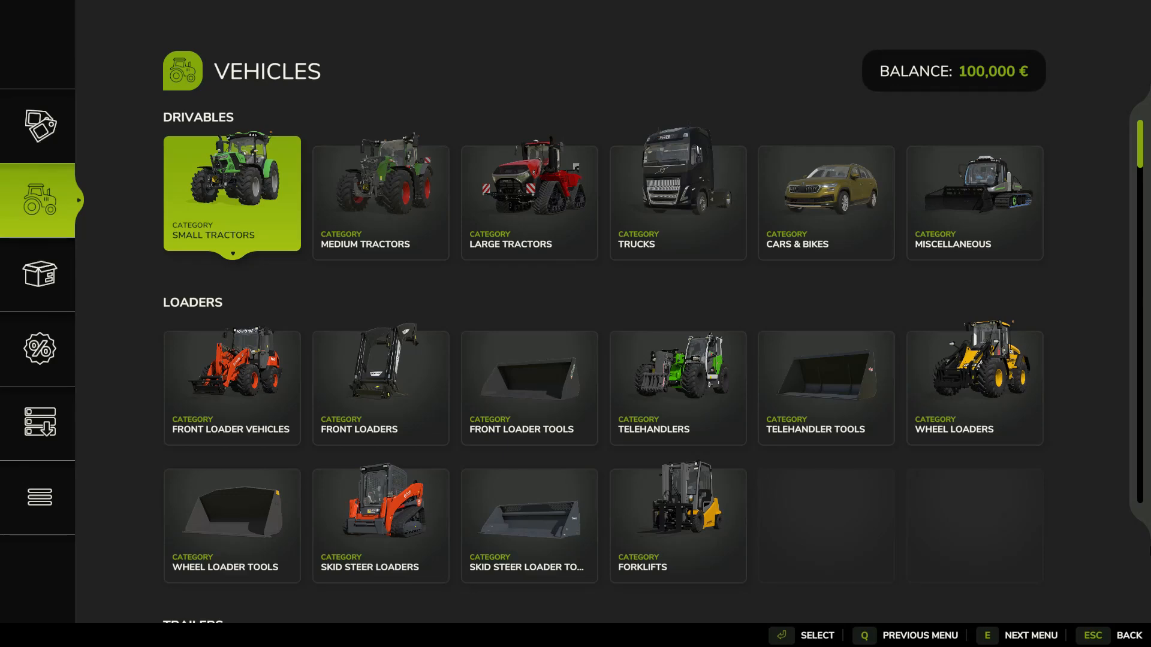
left_click(9, 492)
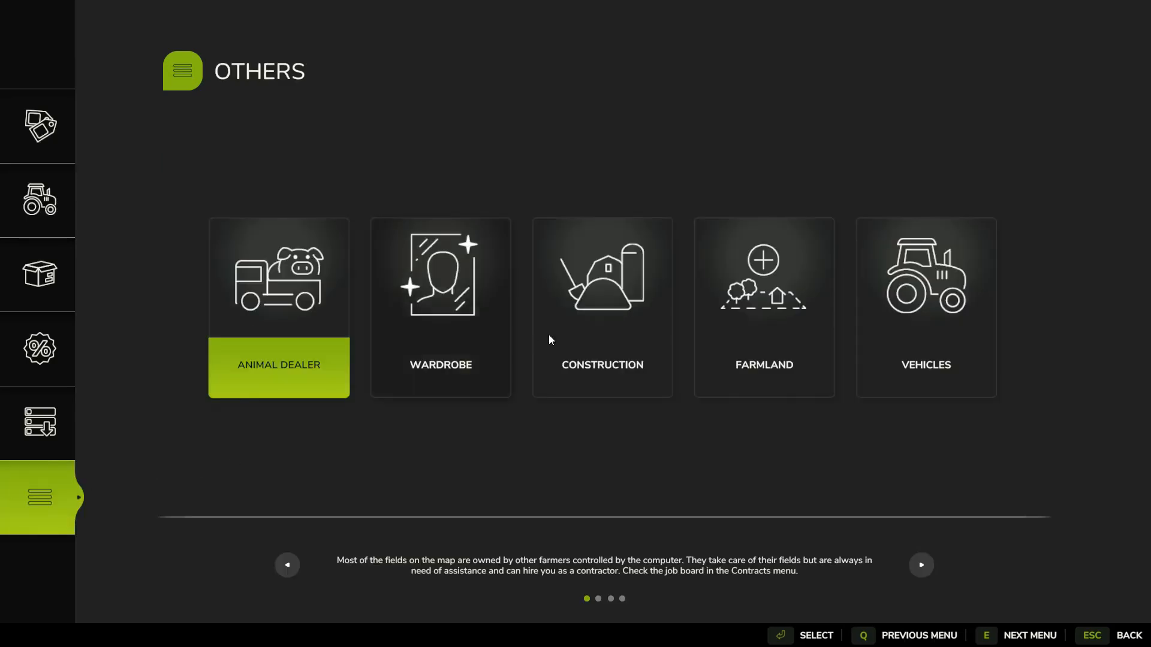
left_click(574, 359)
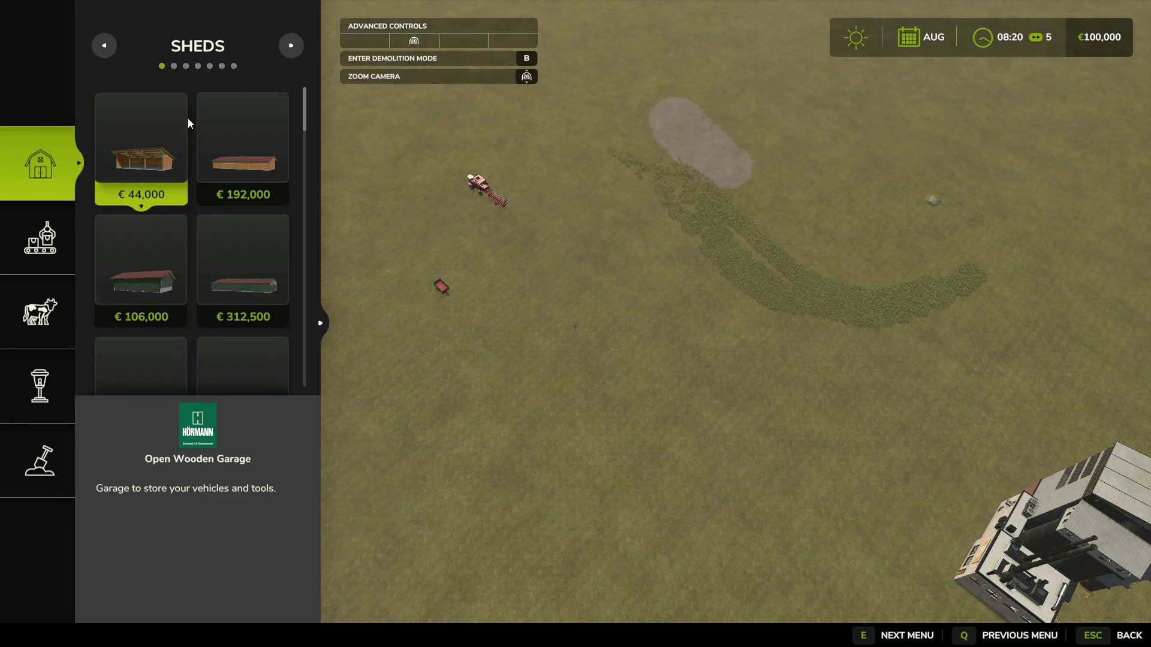
left_click(291, 46)
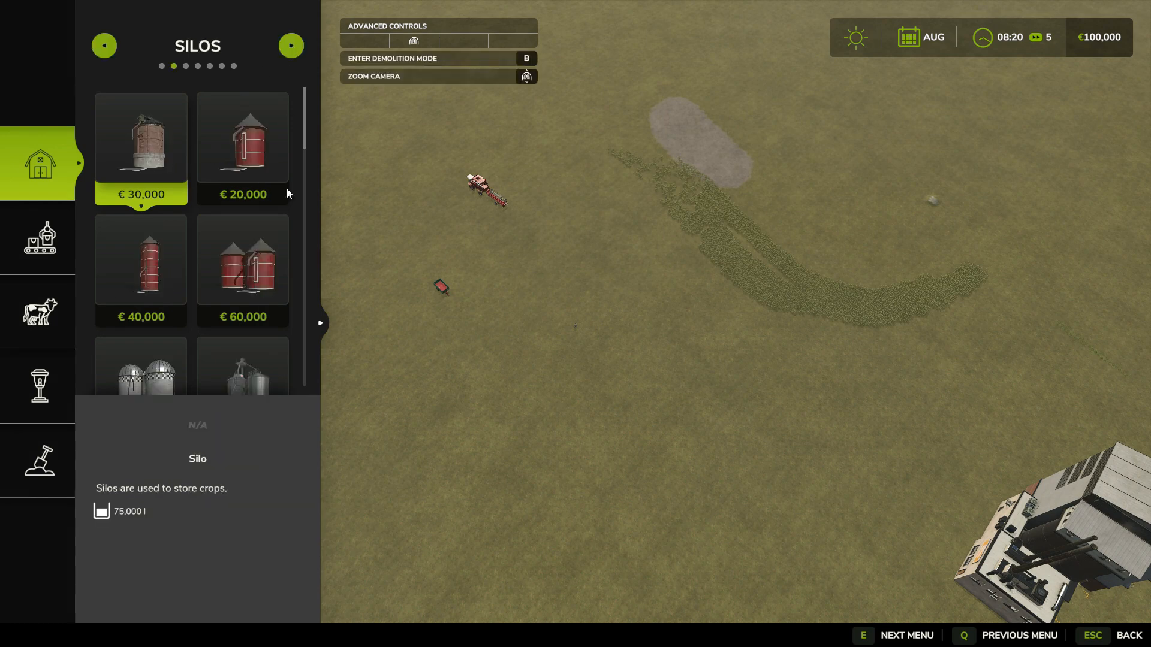
left_click_drag(305, 147, 318, 393)
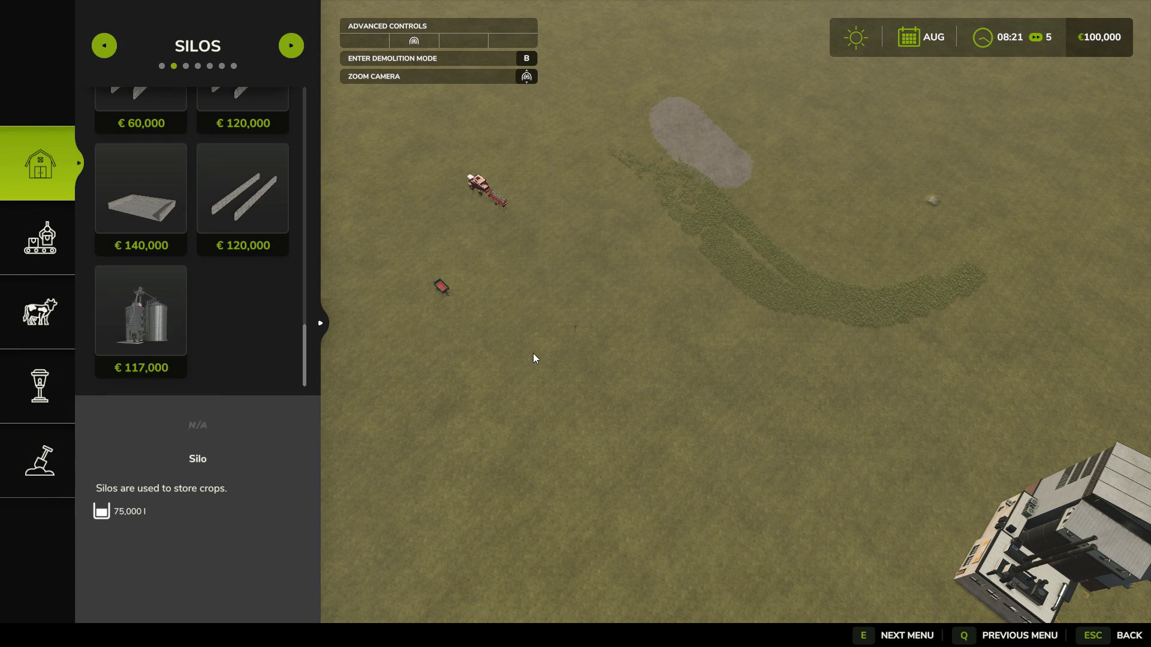
key("Escape")
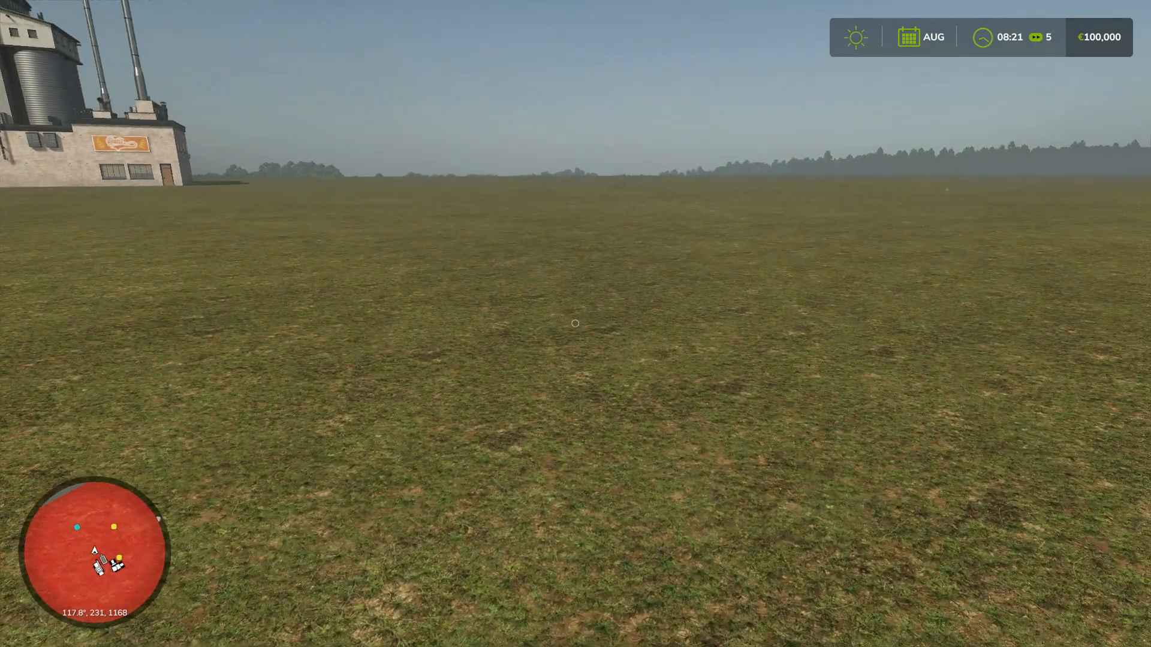
Add €10,000,000 to the farm account with the Power Tools add/remove money action
key("alt+BackSpace")
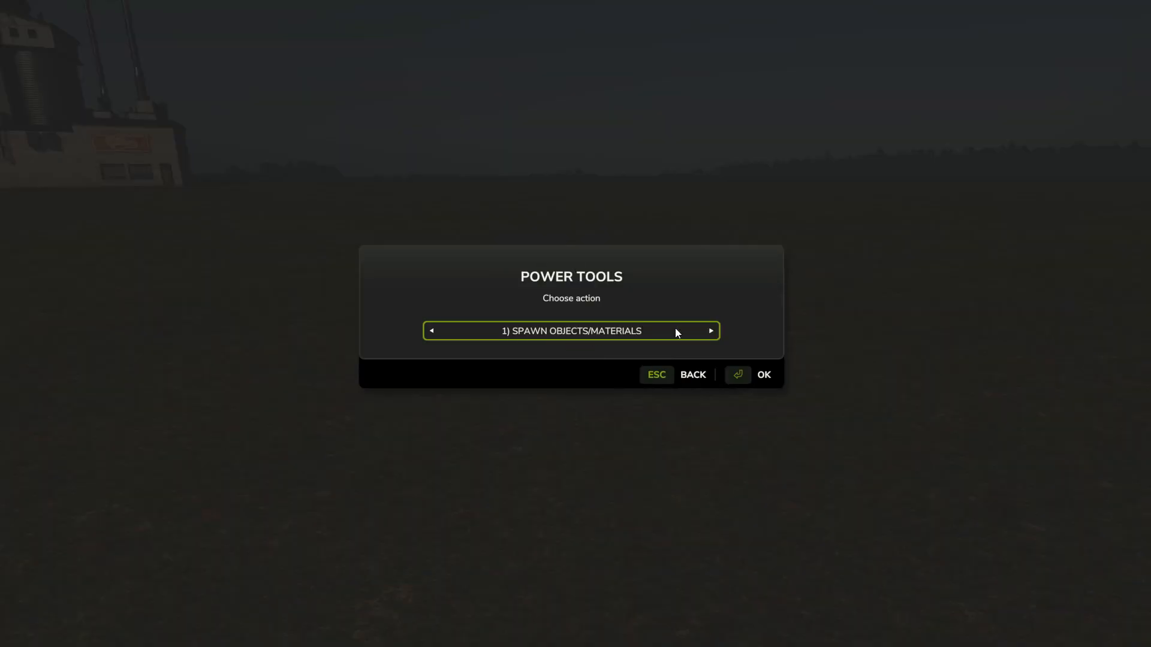
left_click(710, 332)
left_click(710, 331)
left_click(711, 332)
left_click(710, 331)
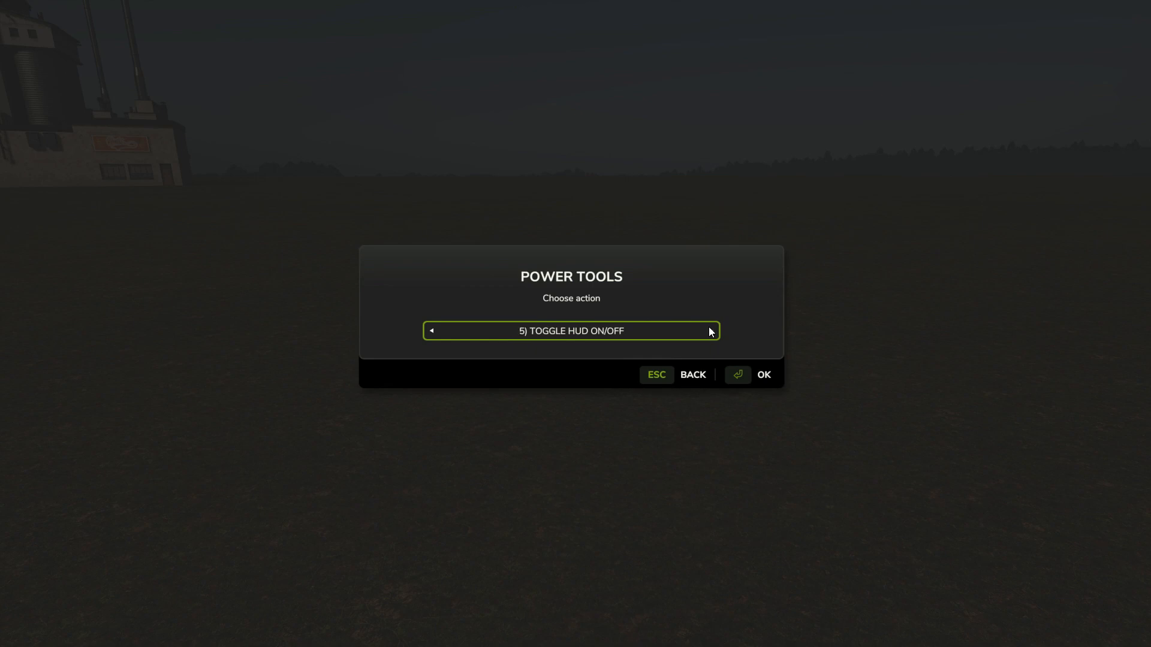
left_click(710, 332)
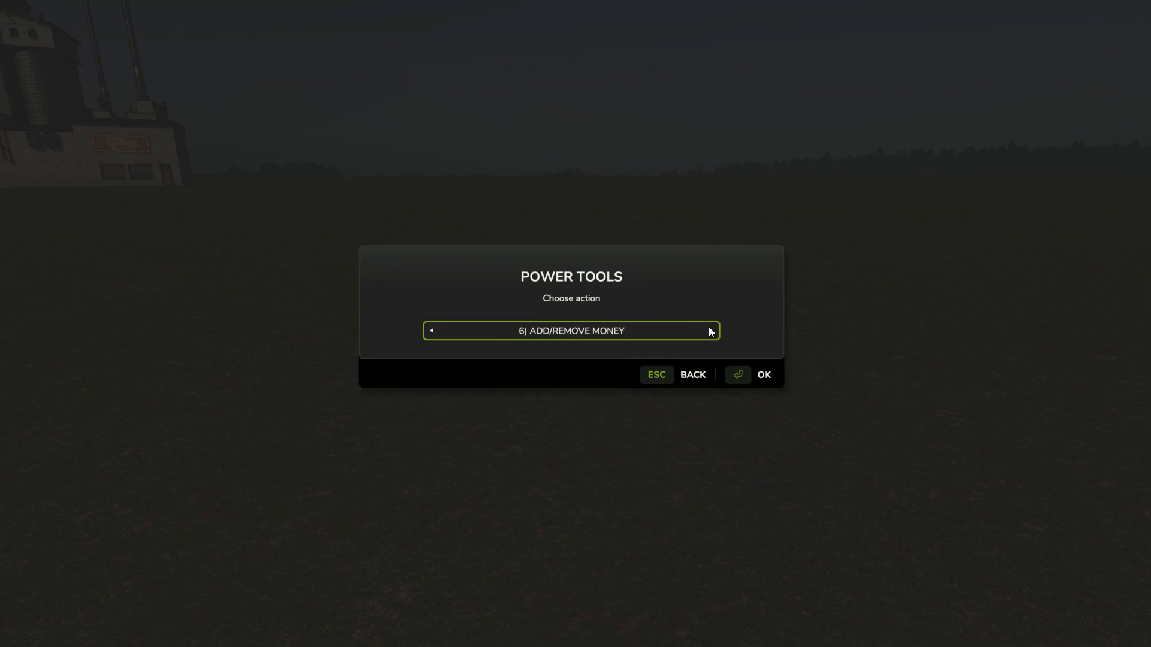
left_click(744, 376)
type("1")
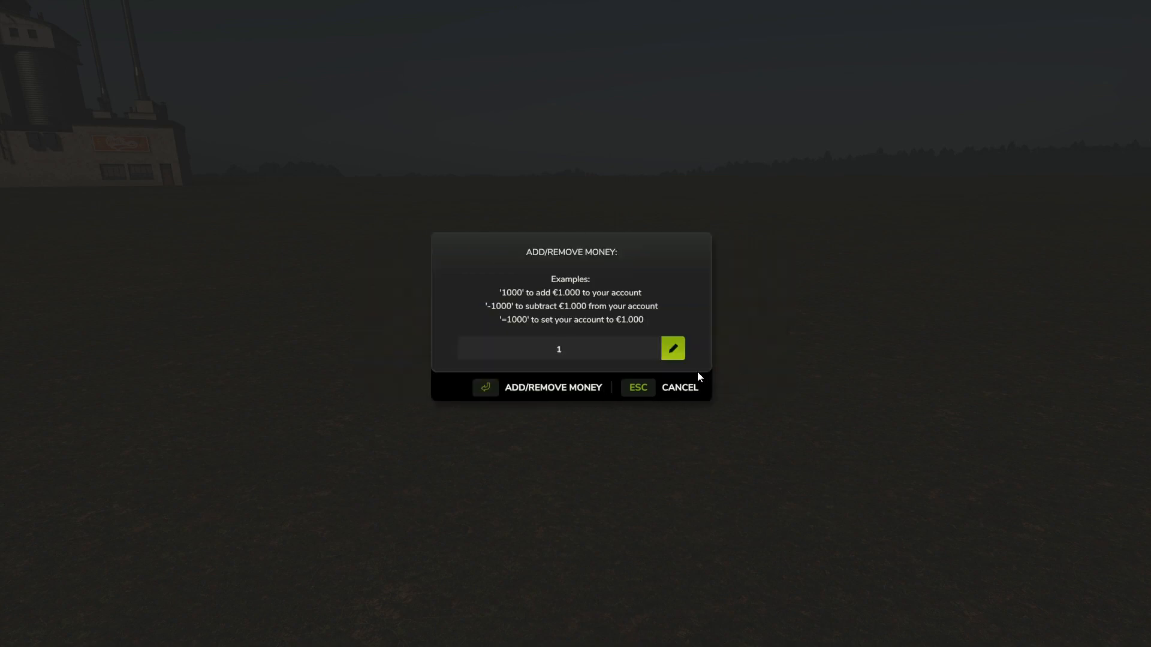
type("0000000")
key("Return")
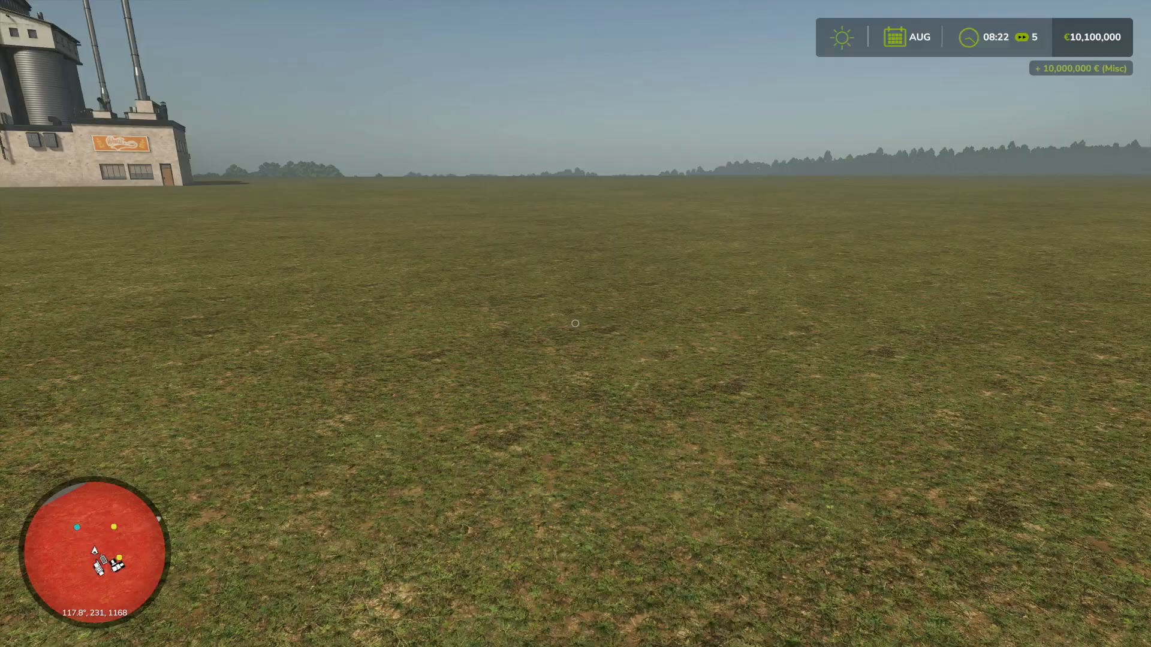
Place the € 117,000 Bobs Custom Silo over the gravel patch beside the crop strip, rotated so the silos sit on the gravel
key("Escape")
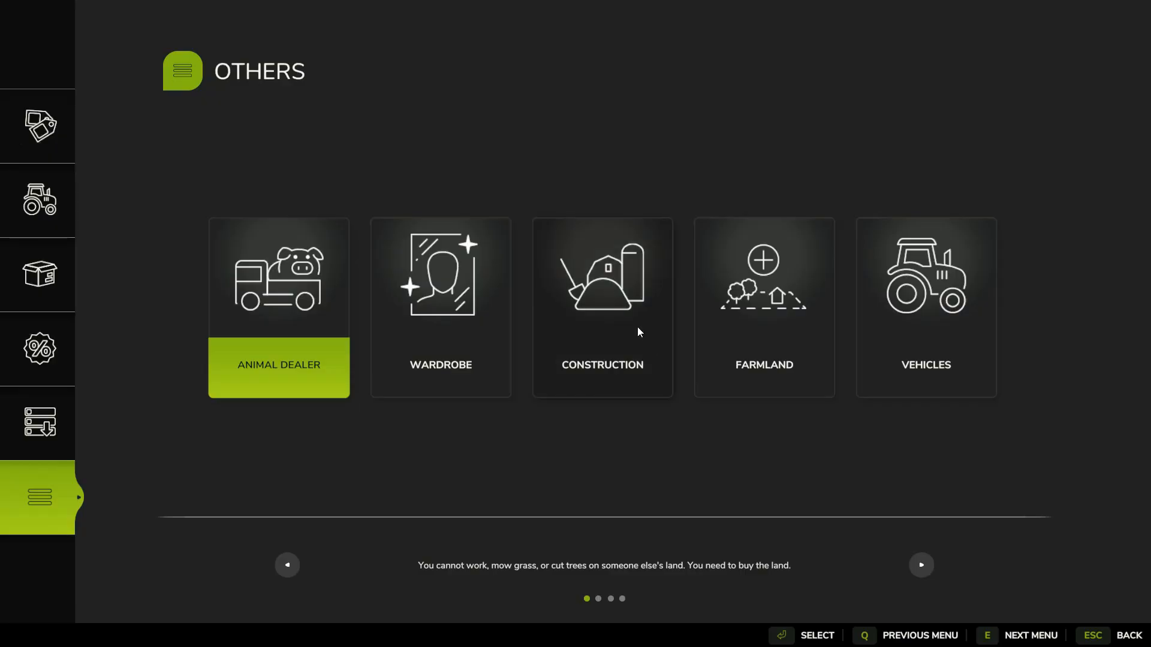
left_click(607, 372)
left_click(141, 318)
scroll(600, 372, "down", 3)
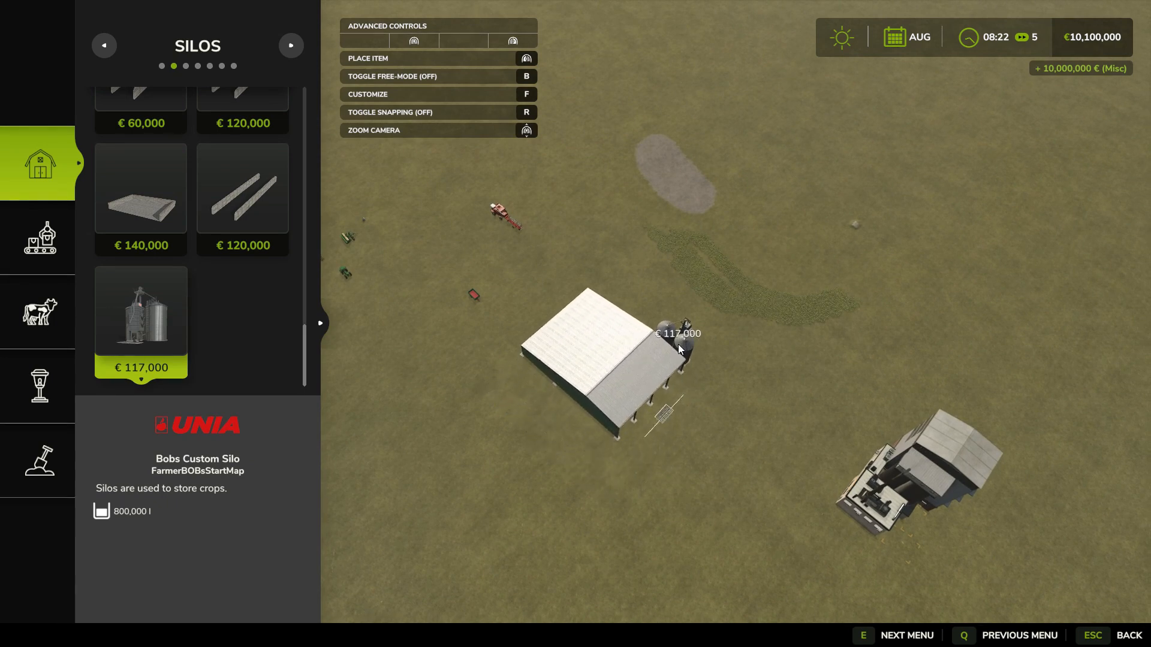
right_click_drag(711, 215, 712, 188)
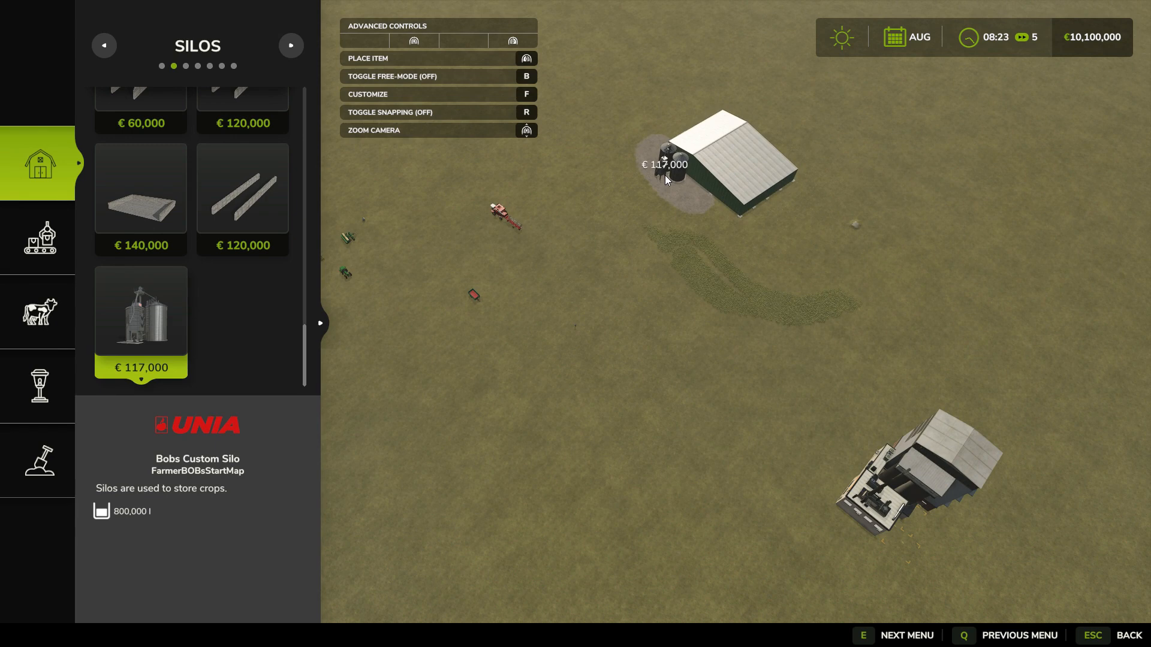
left_click(664, 177)
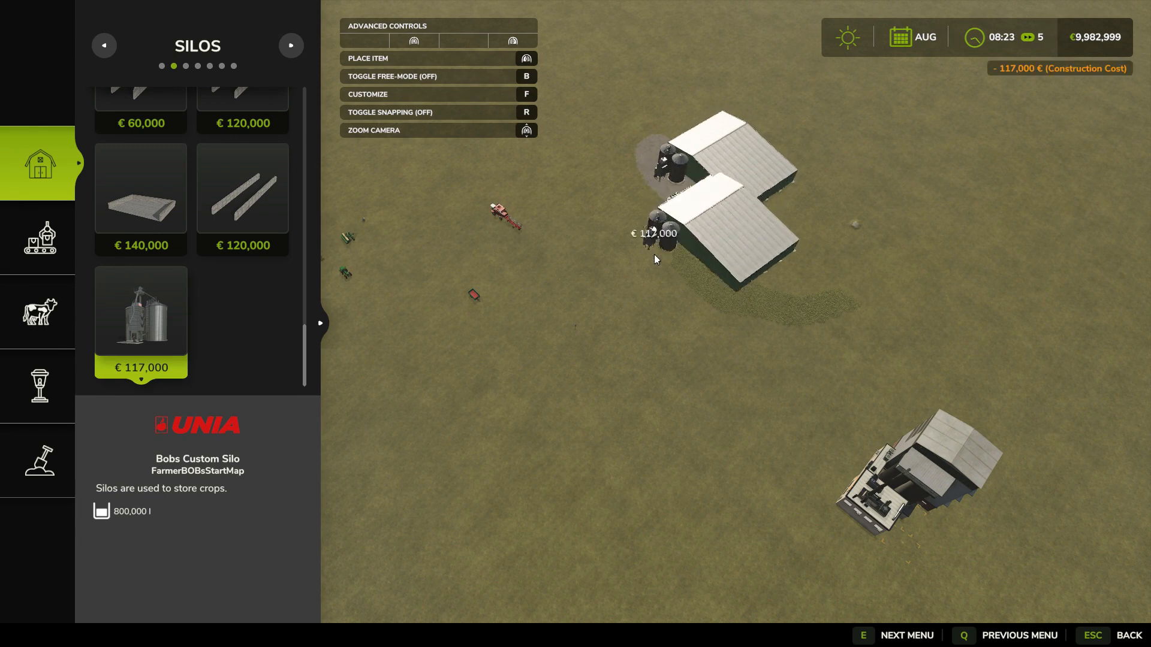
Check the console log for the loading of the silo's i3d file, and leave construction mode
key("grave")
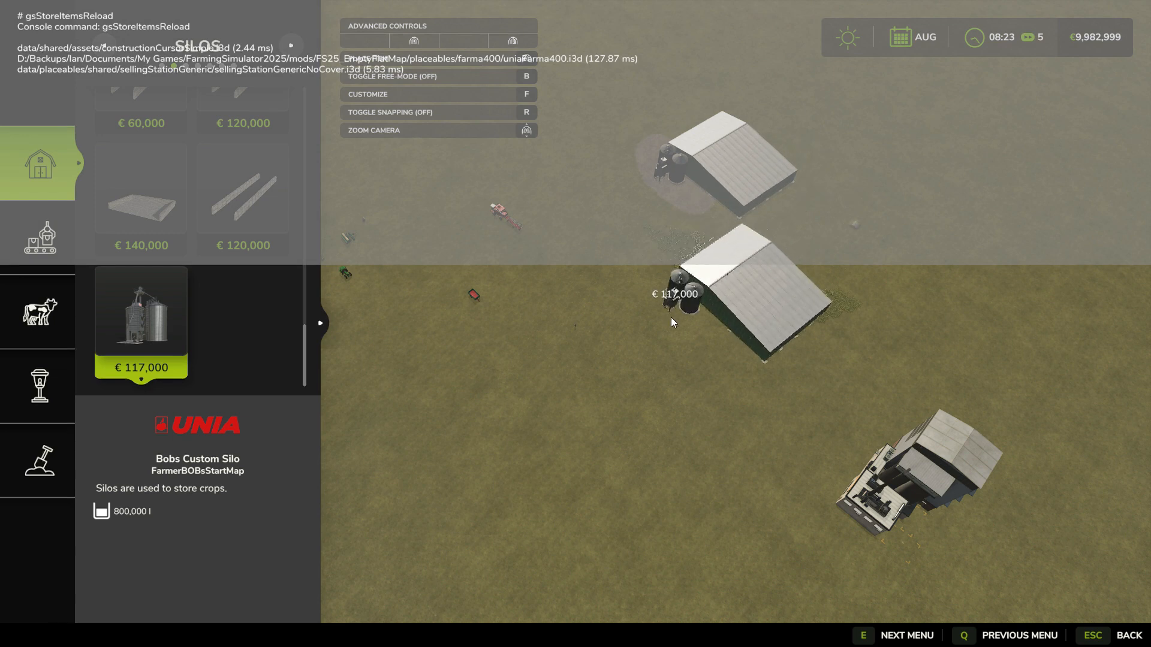
key("grave")
key("grave")
key("Escape")
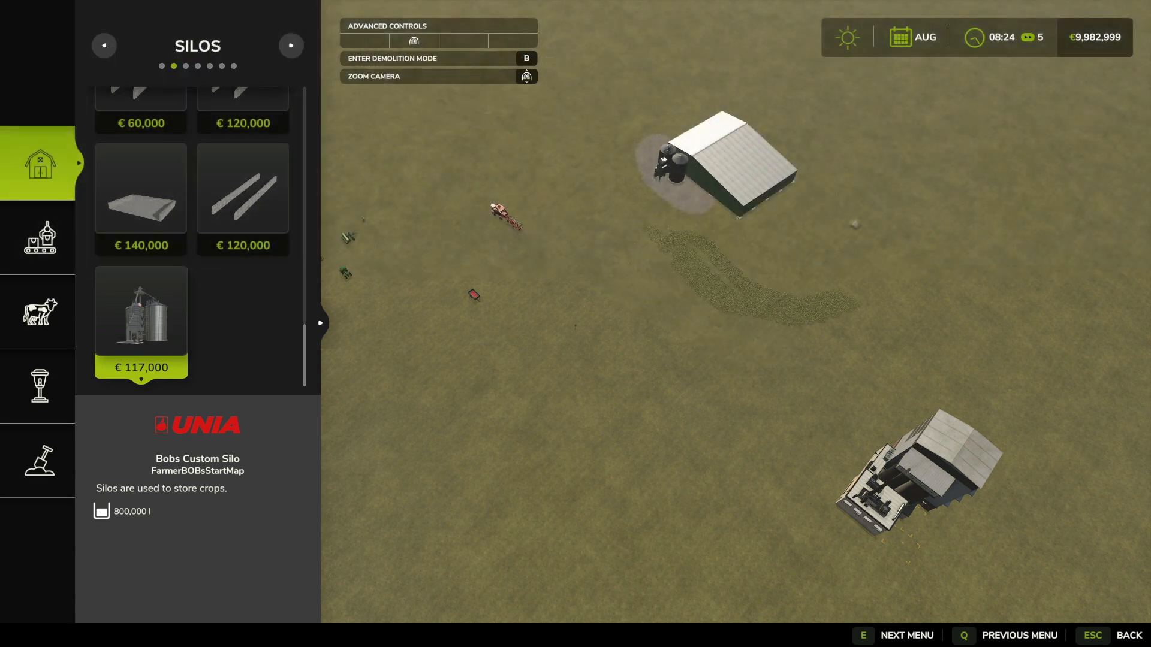
key("Escape")
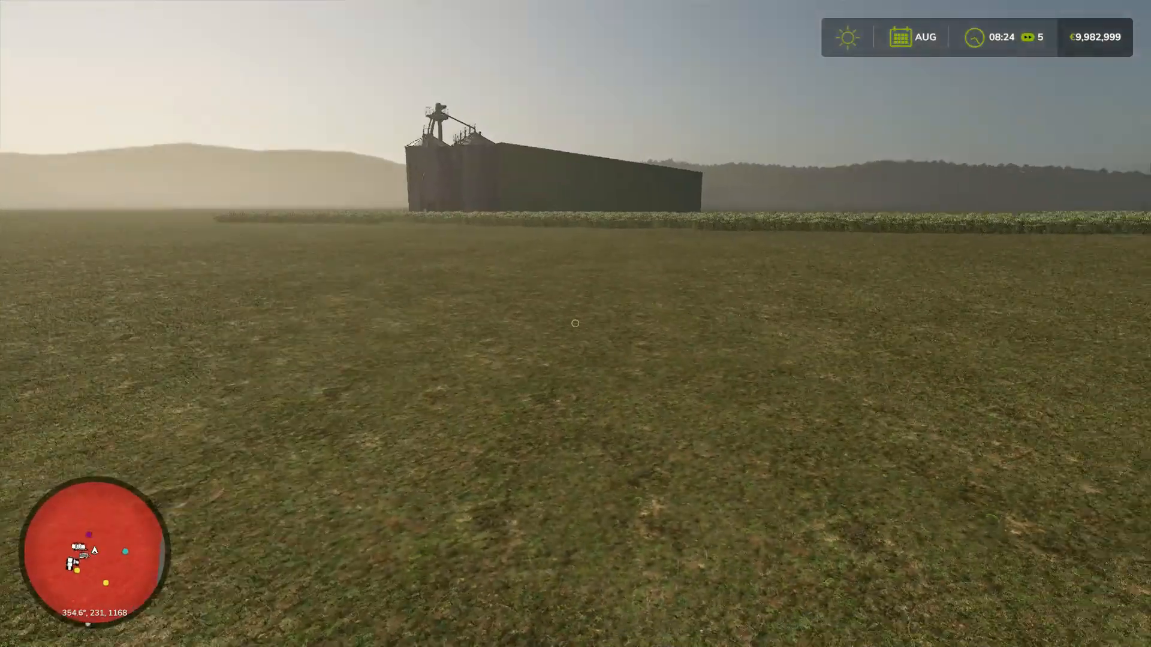
Walk up to the placed silo and around it to inspect the loading spout, unloading grate and attached shed
key("w")
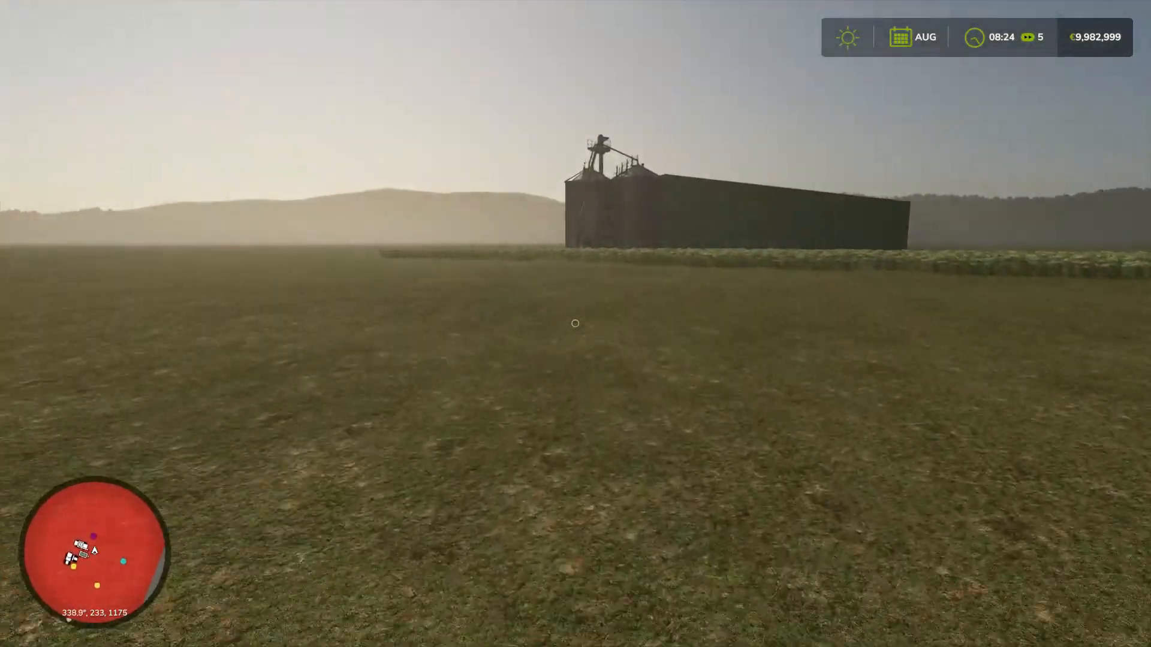
key("w")
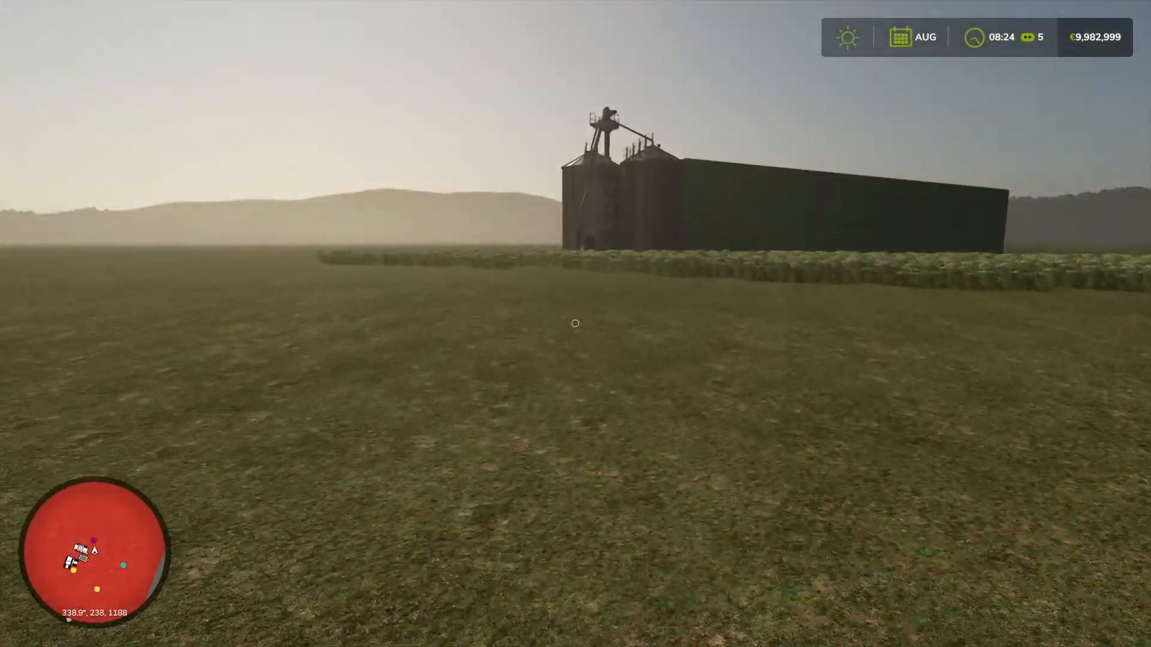
key("w")
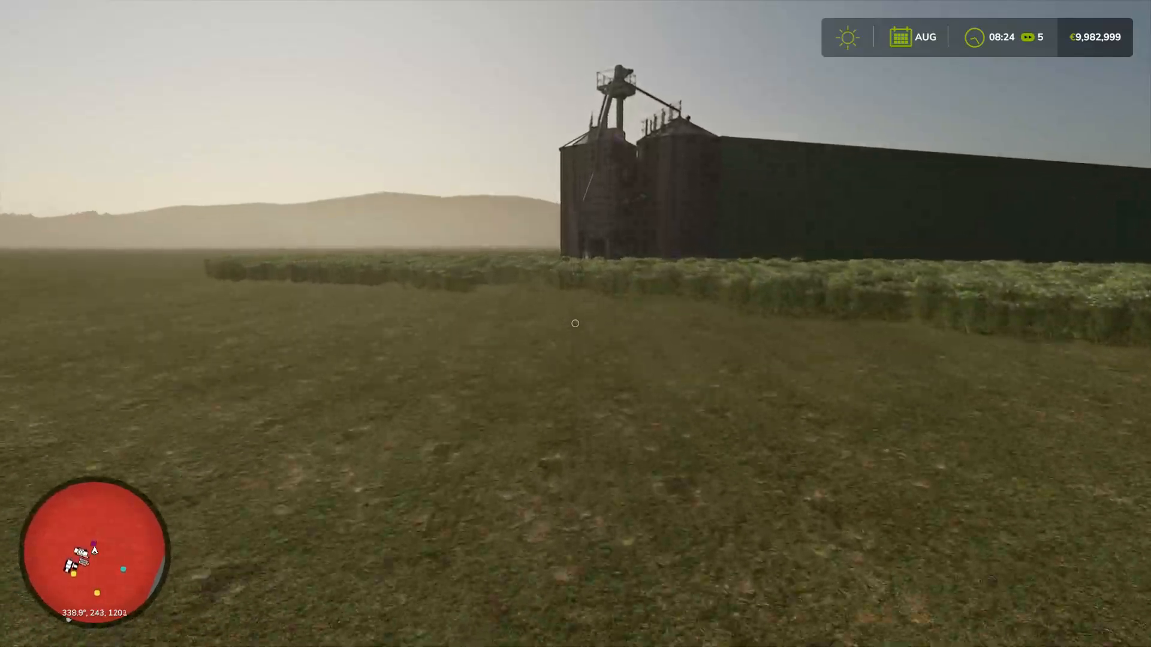
key("w")
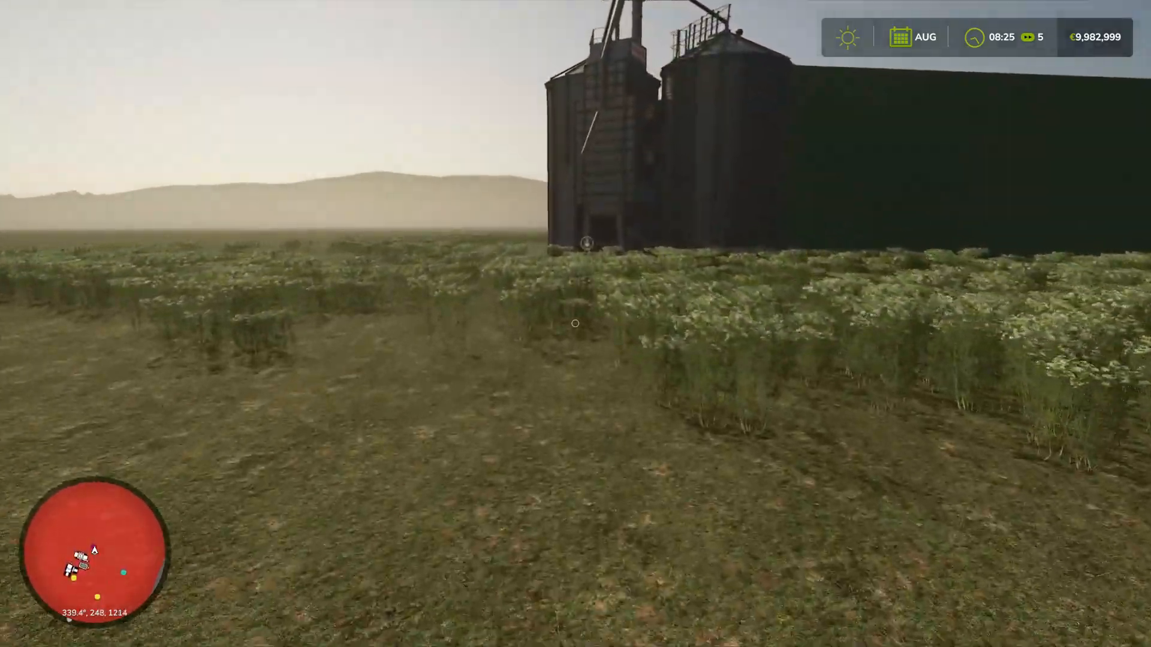
key("w")
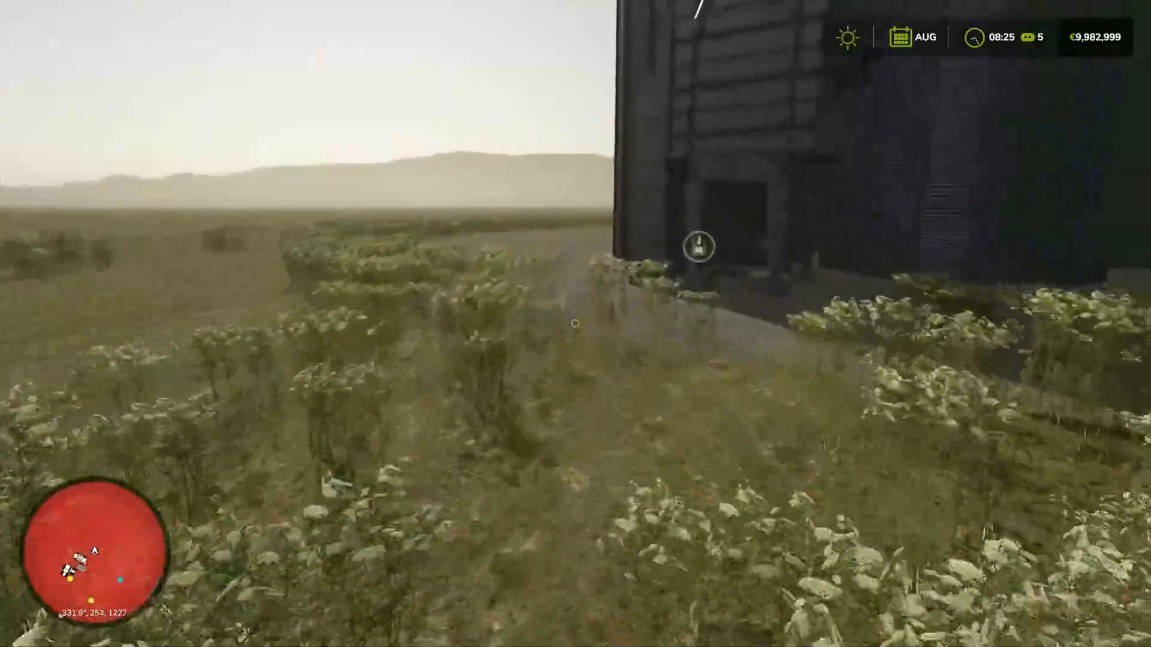
key("a")
key("s")
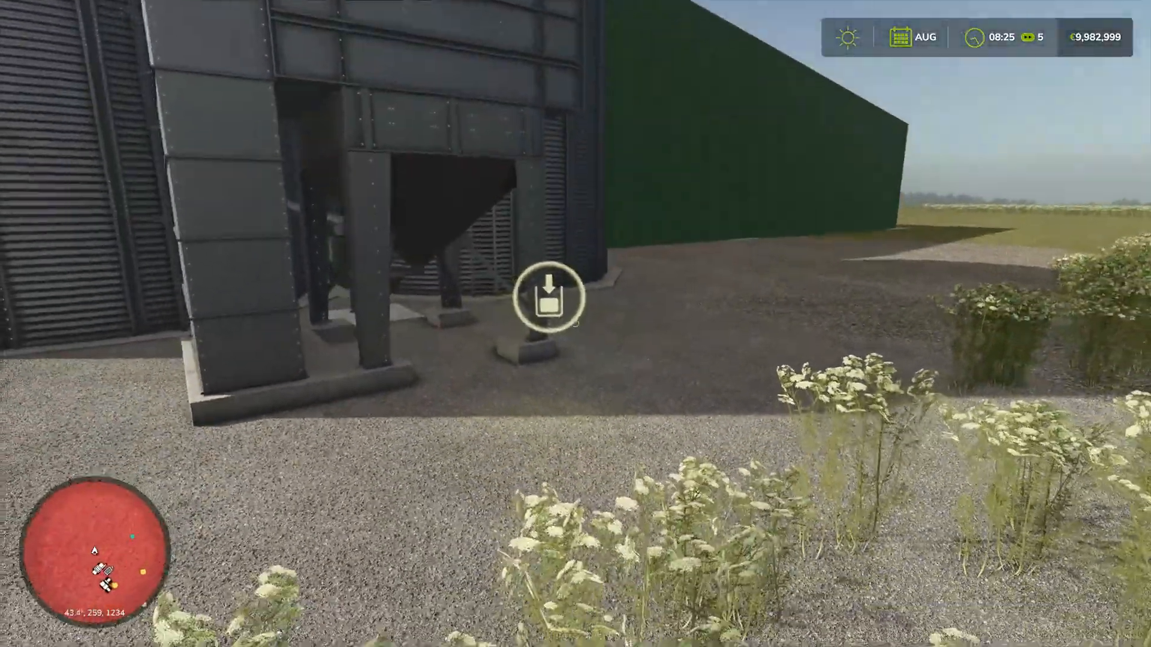
key("w")
key("w")
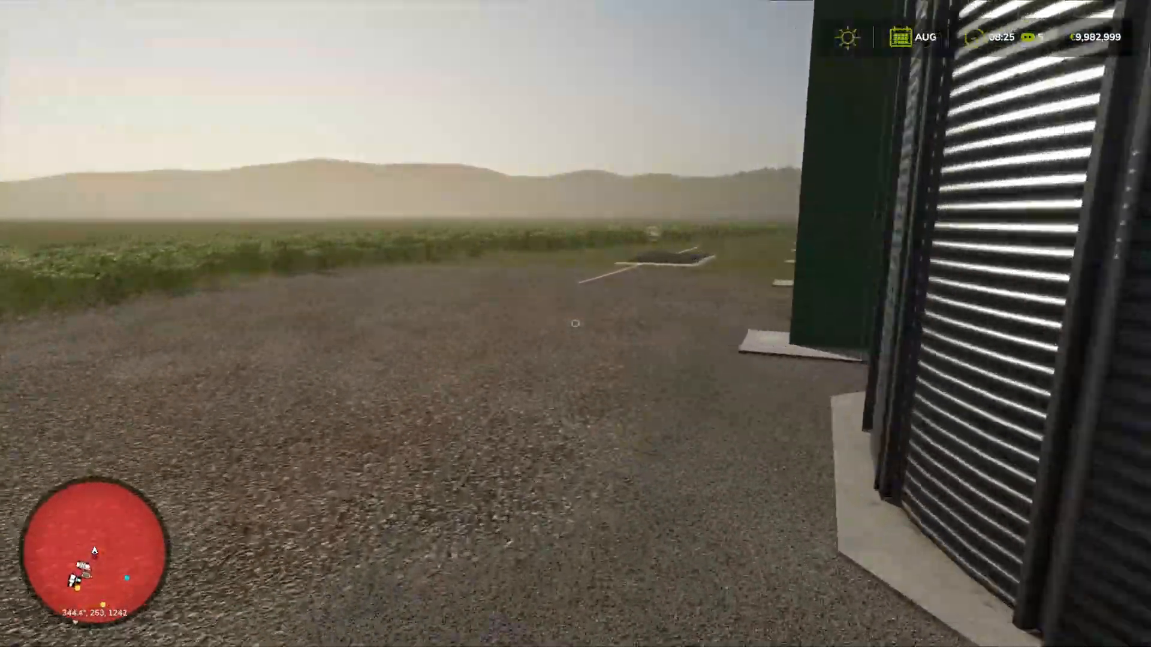
key("w")
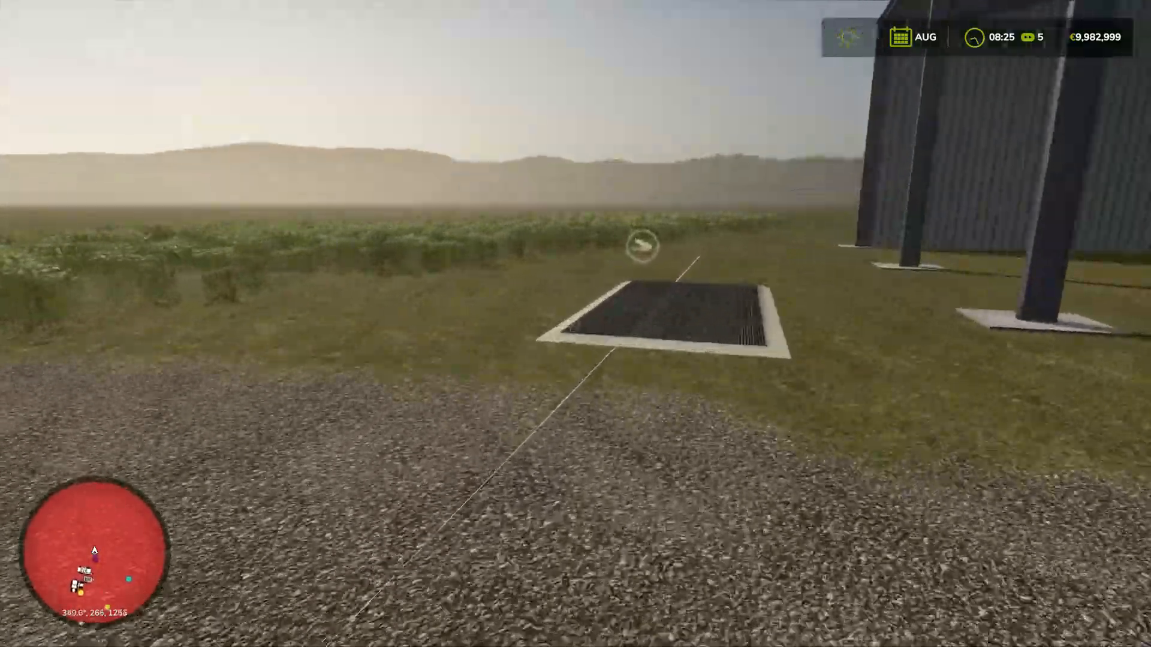
key("w")
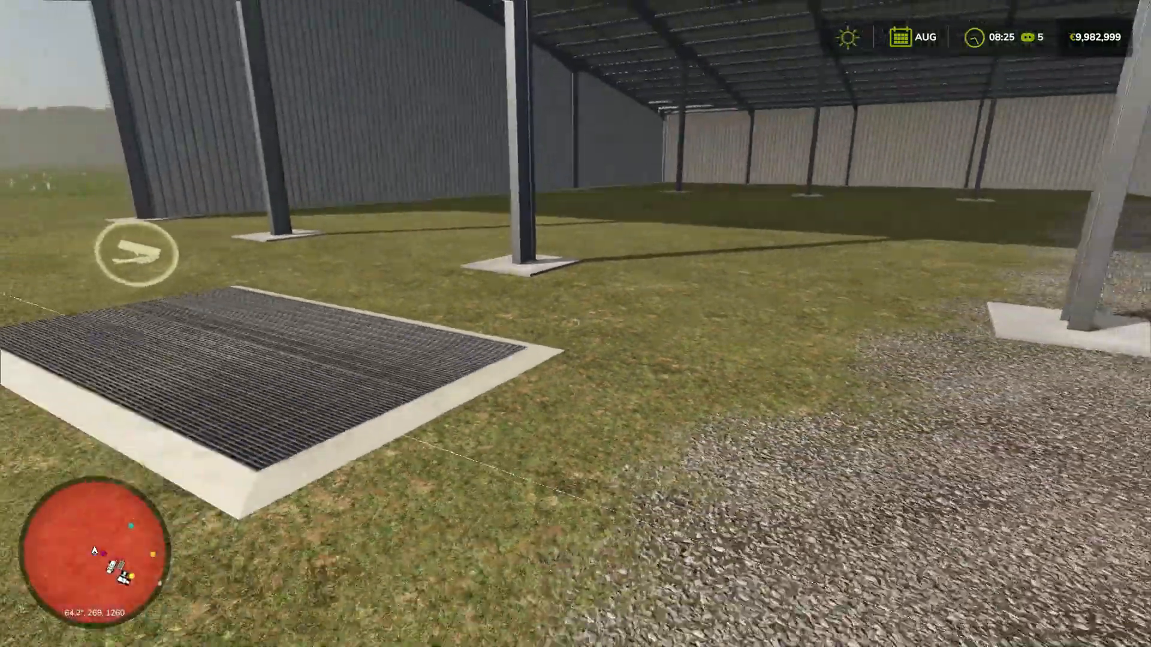
key("s")
key("d")
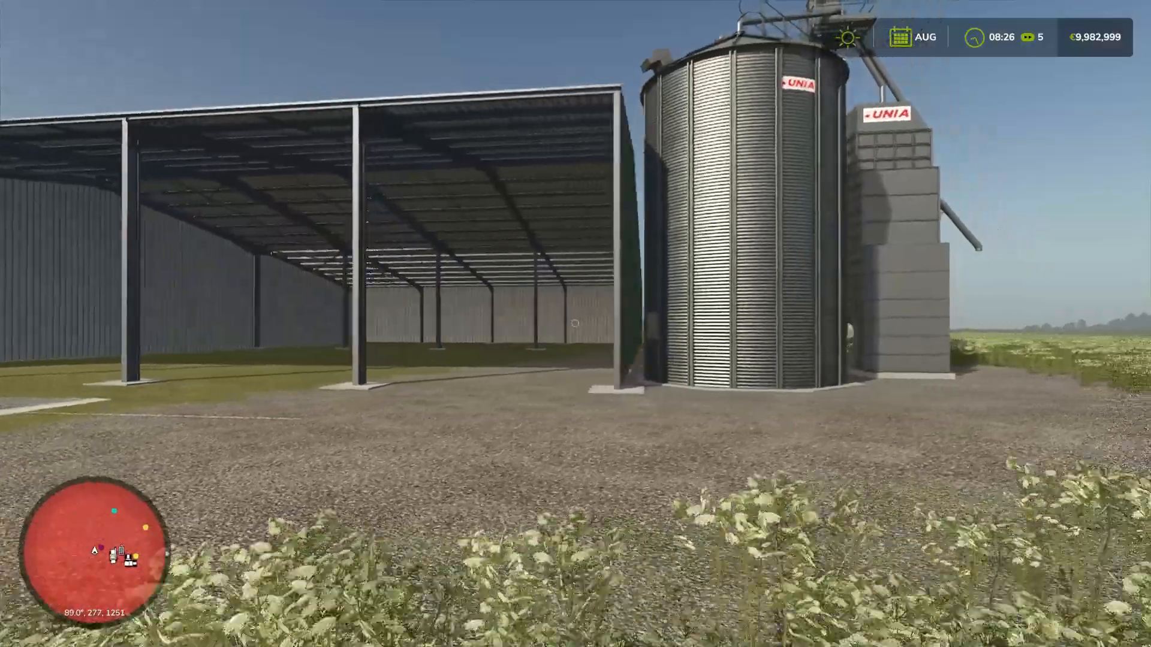
key("s")
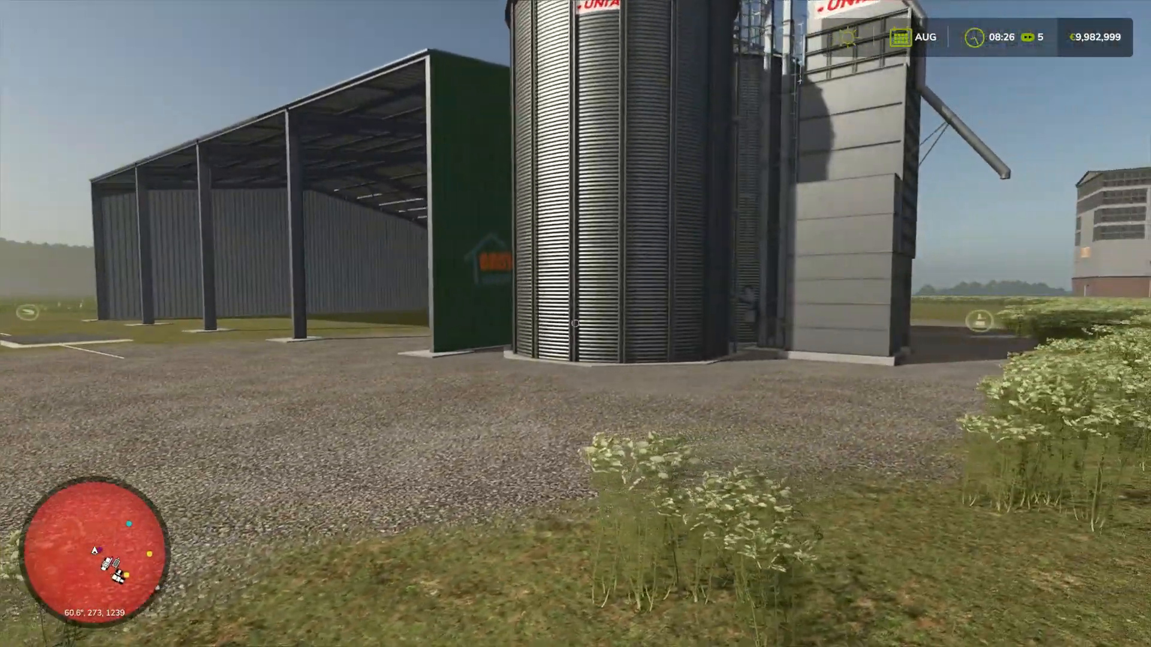
Quit the current career to the main menu and exit the game to the desktop
key("Escape")
left_click(66, 561)
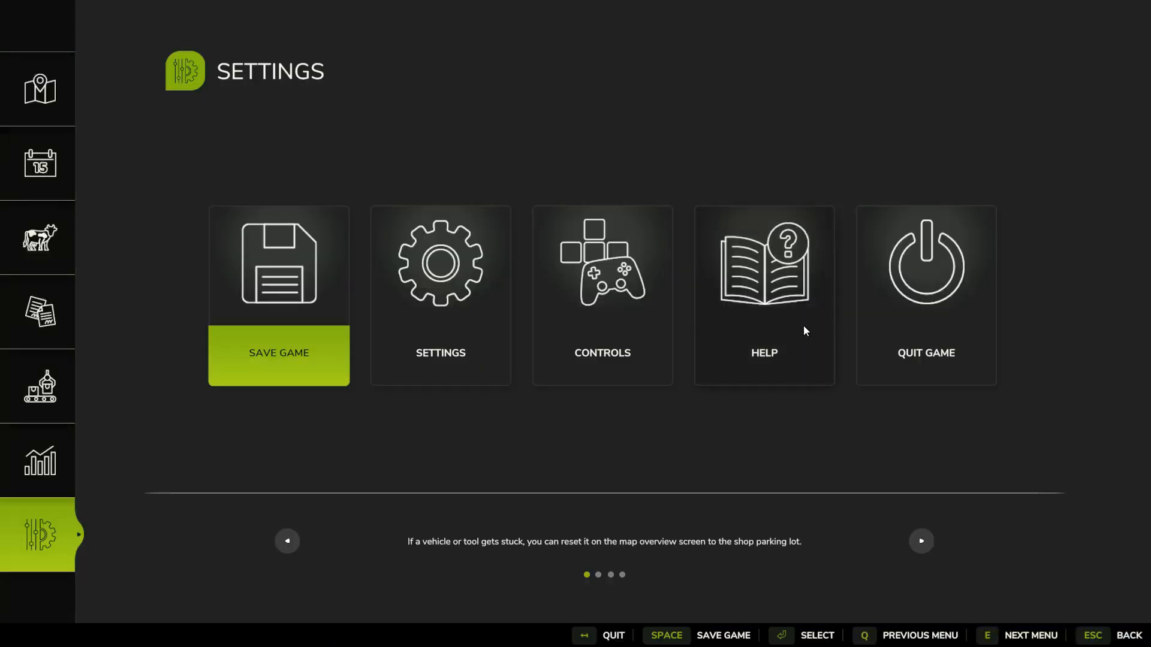
key("BackSpace")
key("Return")
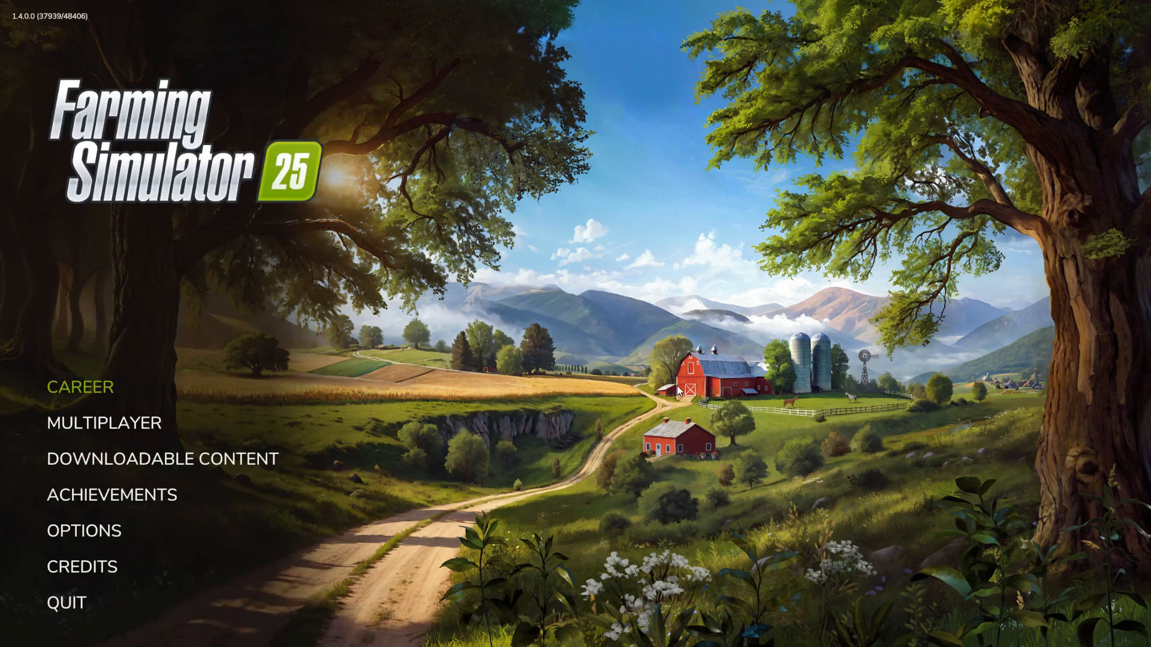
key("Down")
left_click(62, 596)
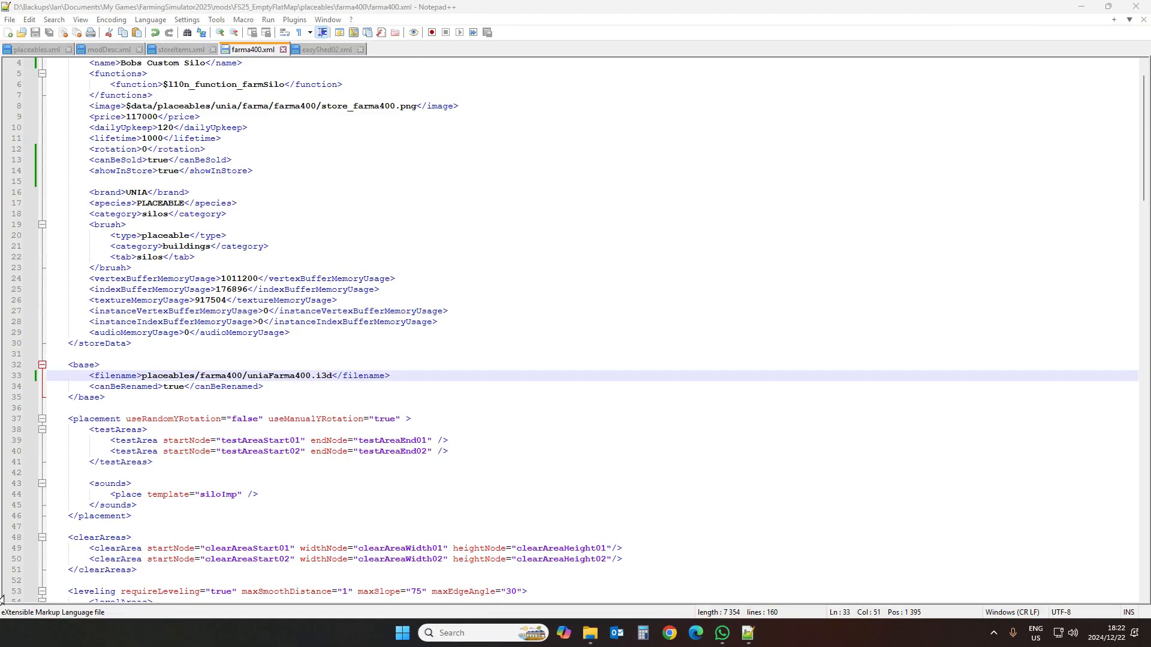
Relaunch Farming Simulator 25 from Steam
left_click(993, 633)
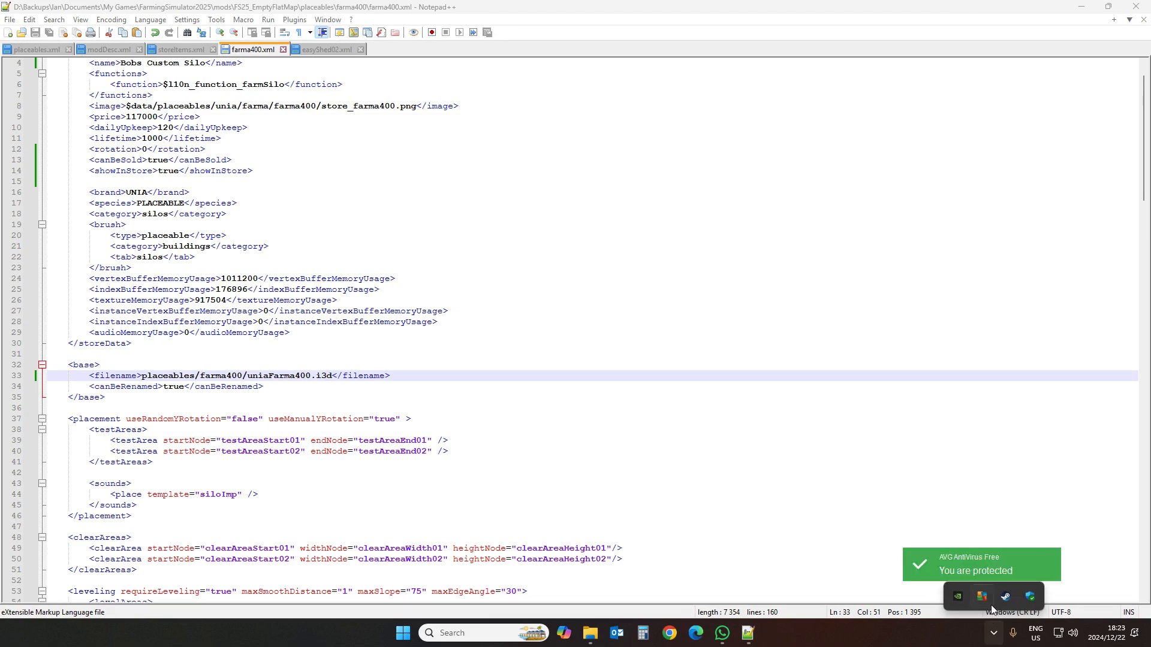
right_click(1005, 597)
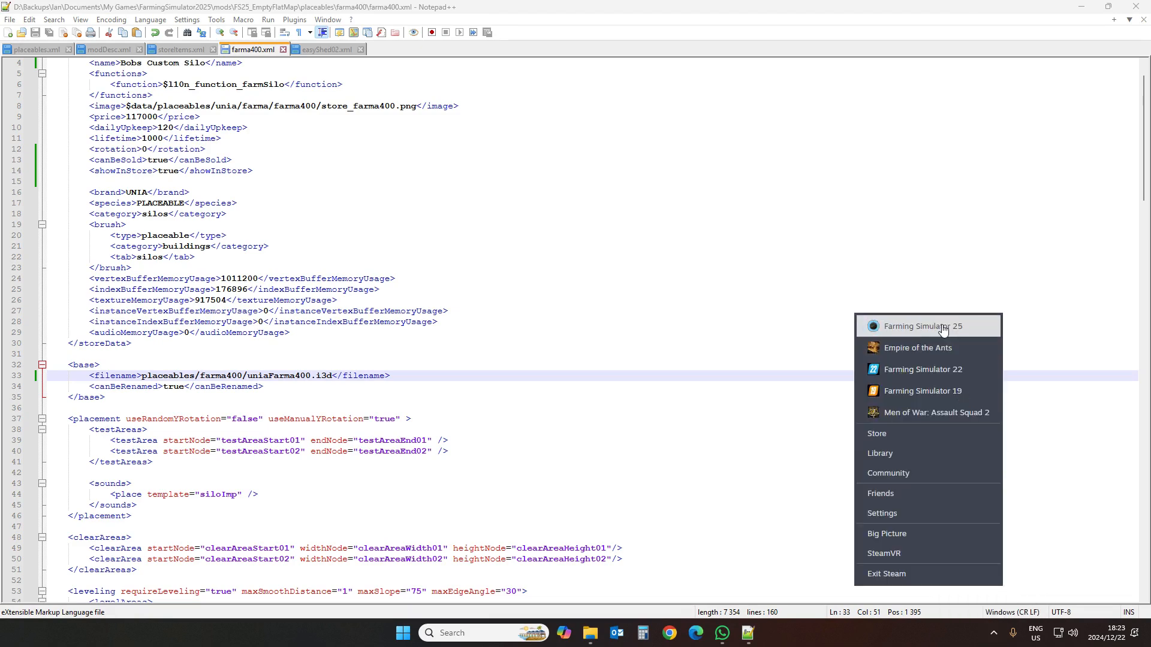
left_click(941, 325)
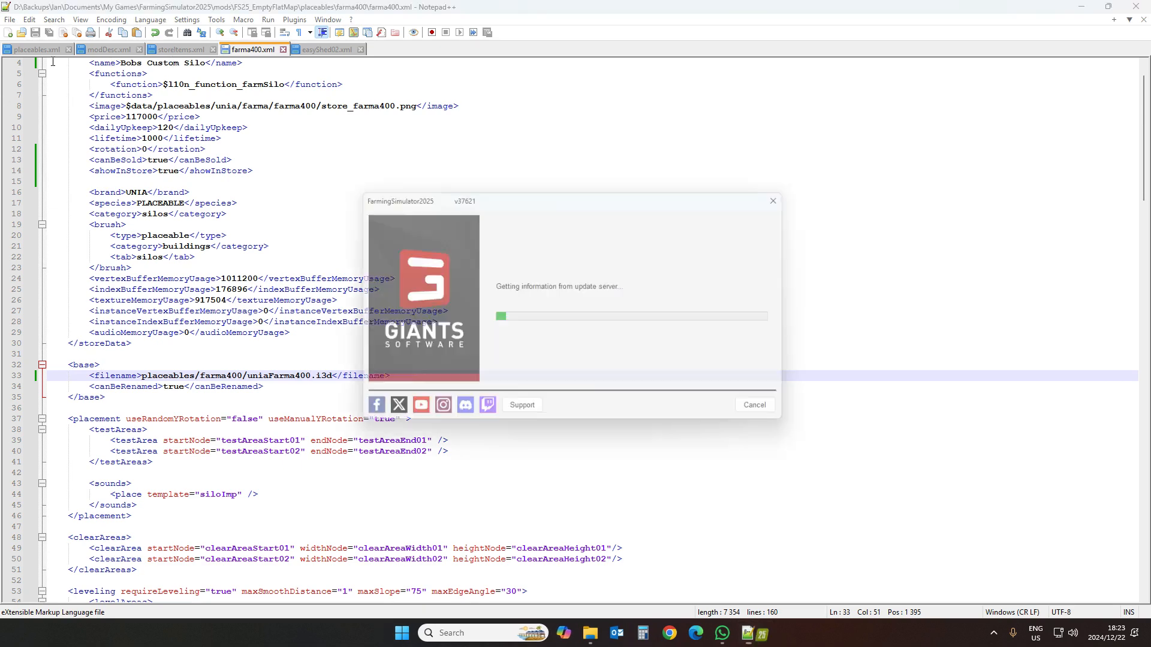
While the game loads, review the farma400 entries in placeables.xml and modDesc.xml in Notepad++
left_click(31, 49)
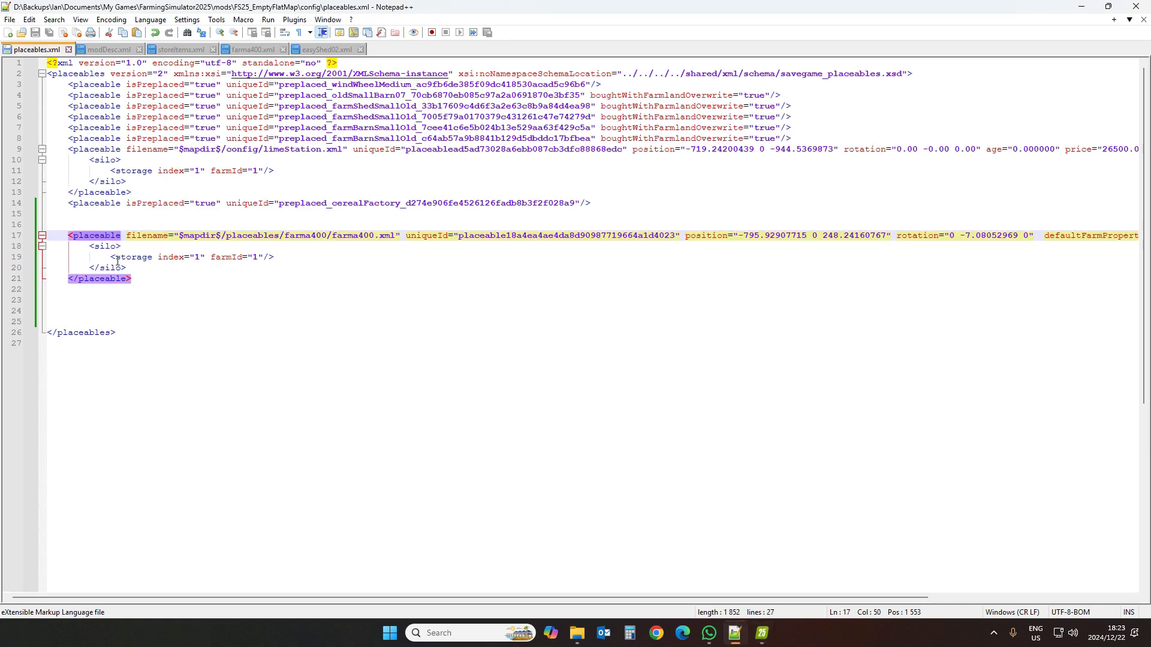
left_click(107, 51)
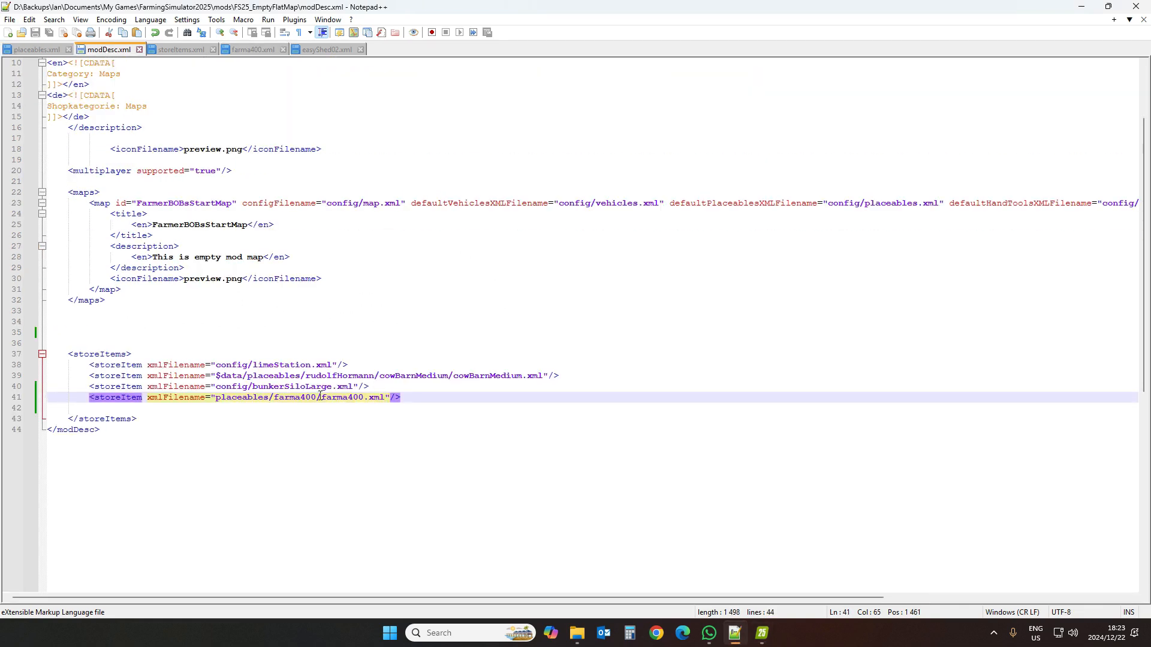
left_click(25, 50)
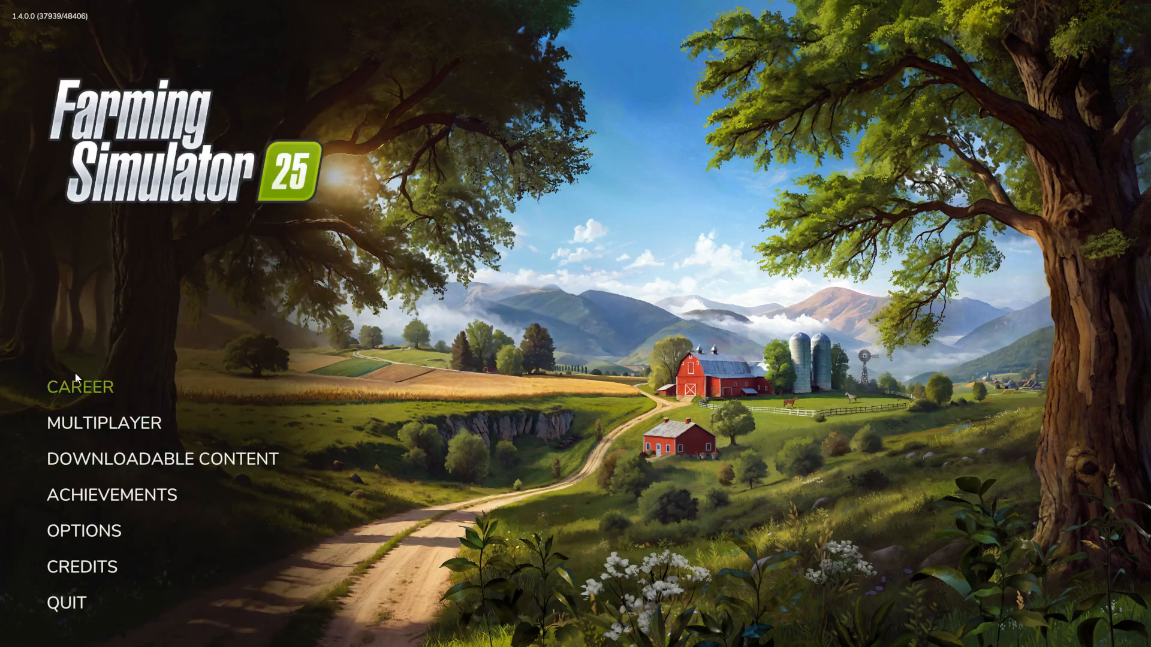
In Farming Simulator 25, begin a new career in empty save slot 1 and choose FarmerBOBsStartMap as its map
left_click(77, 386)
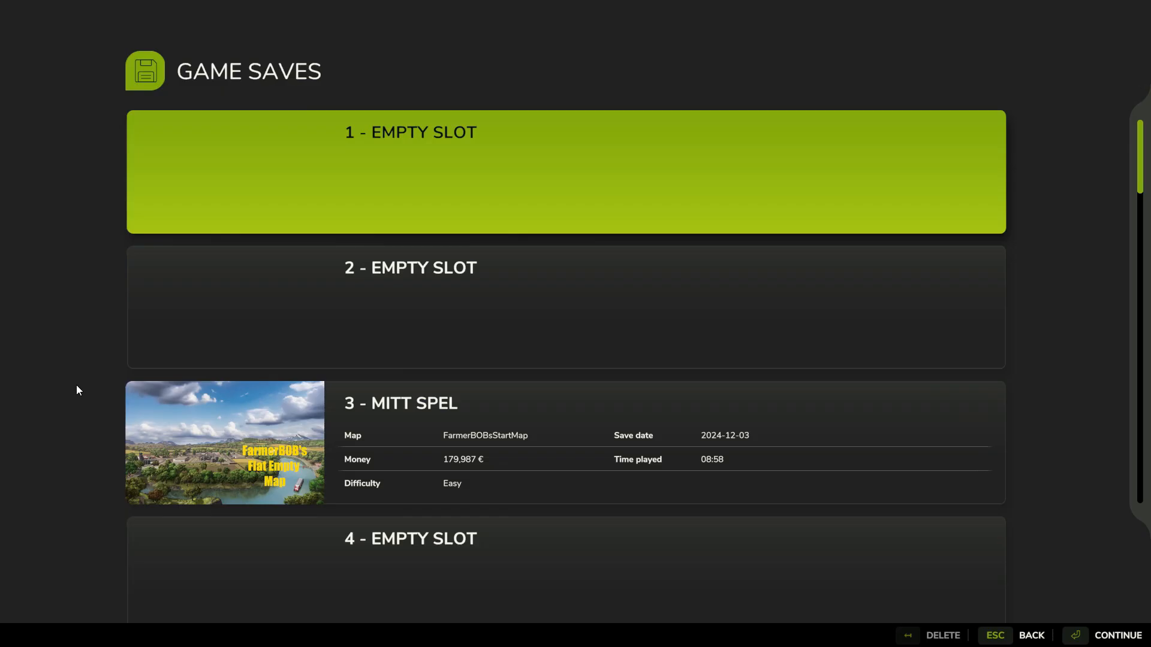
left_click(432, 180)
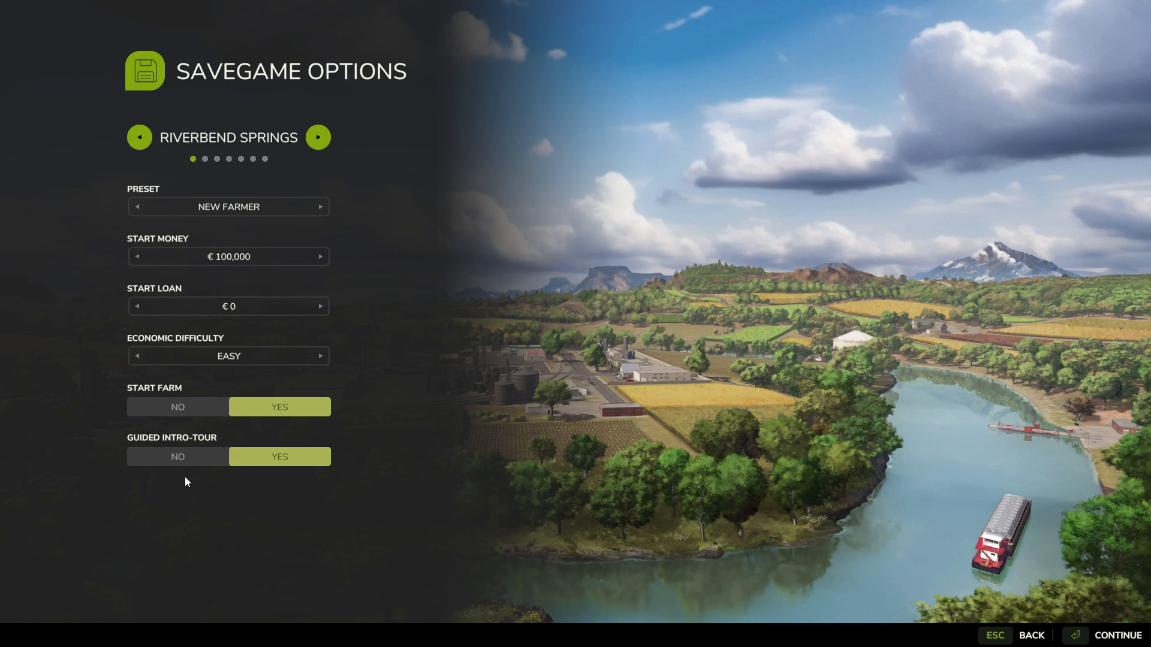
left_click(139, 137)
left_click(139, 137)
left_click(139, 138)
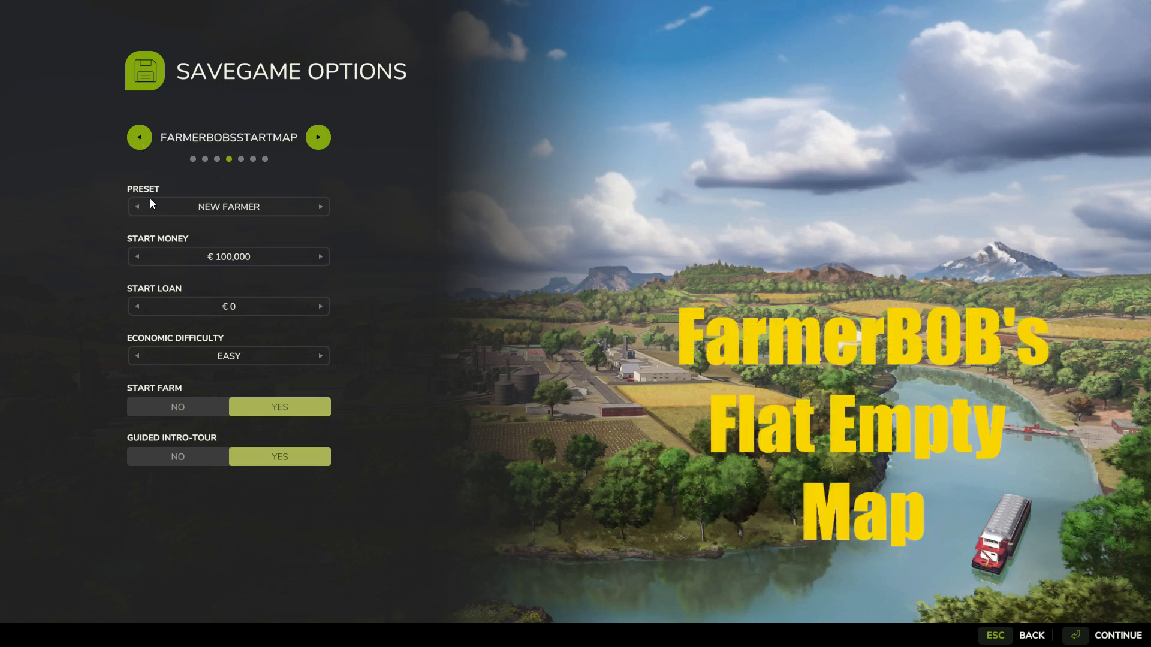
Set the guided intro-tour to No, start the new career on the map and accept the default character
left_click(182, 453)
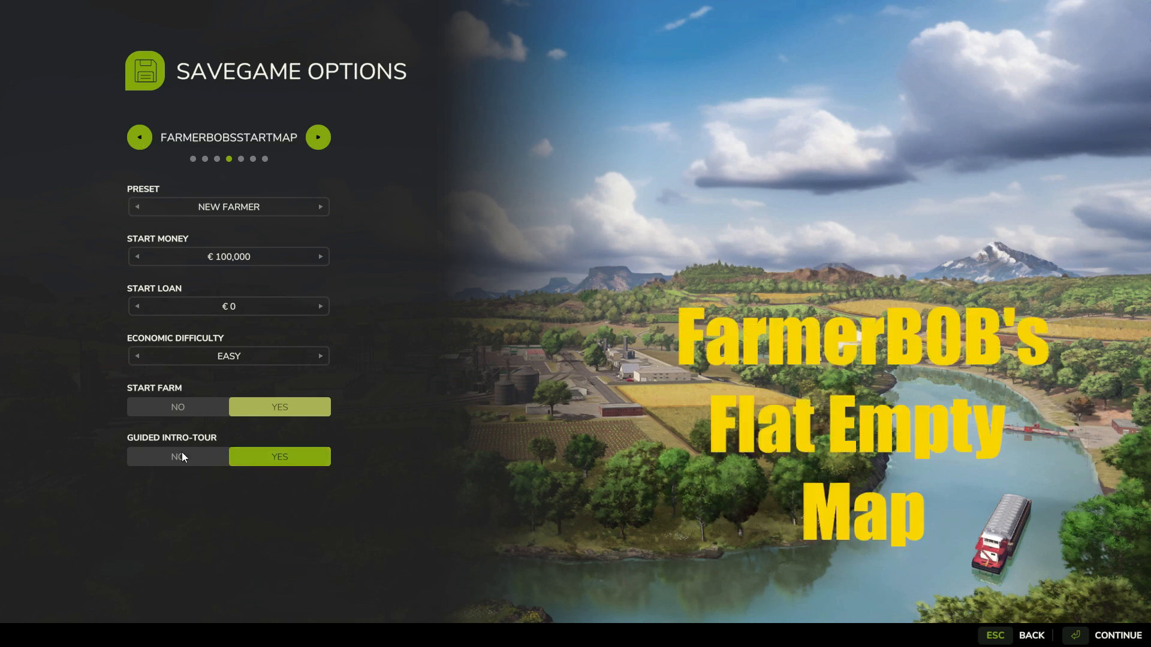
left_click(1084, 639)
left_click(1091, 639)
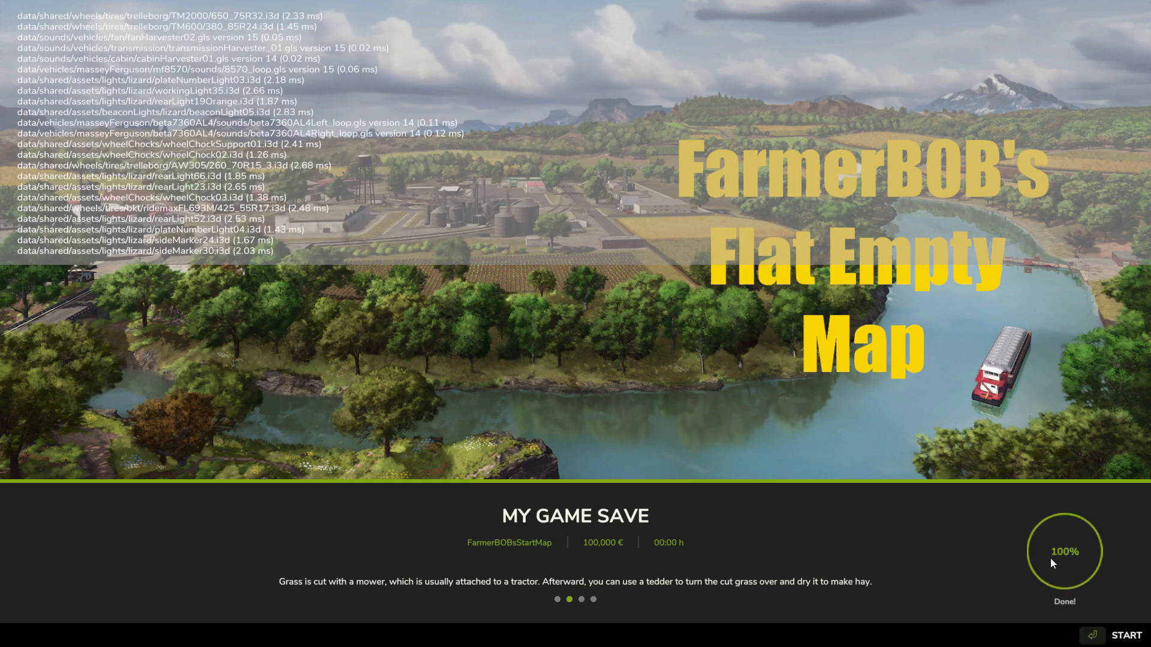
left_click(1090, 635)
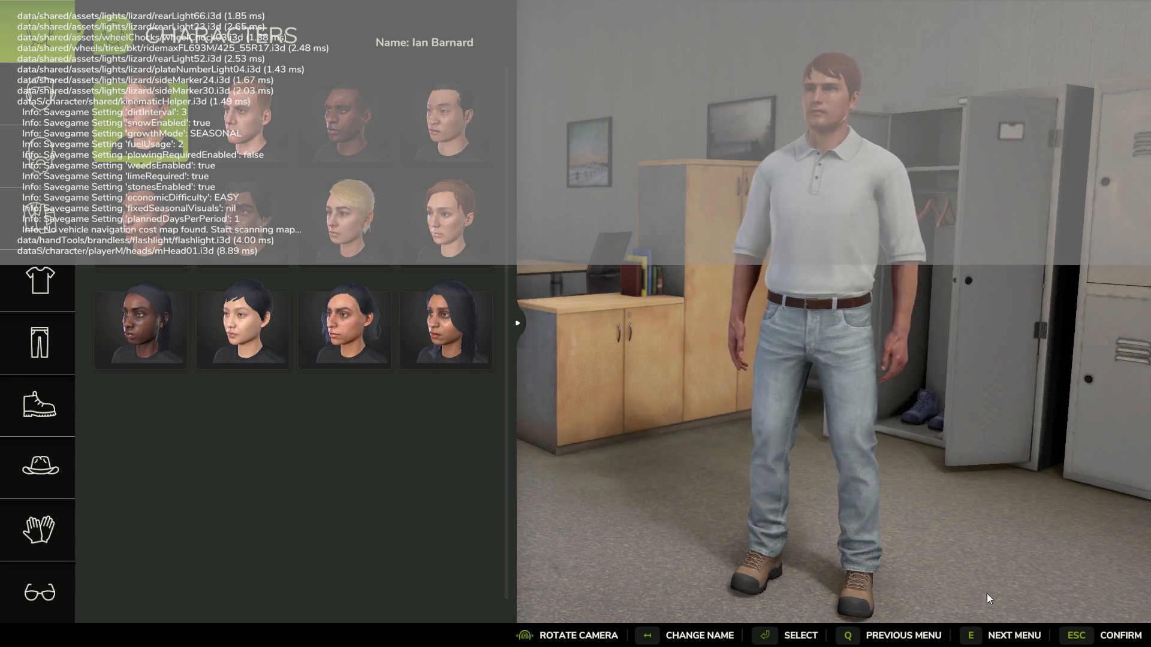
left_click(1118, 635)
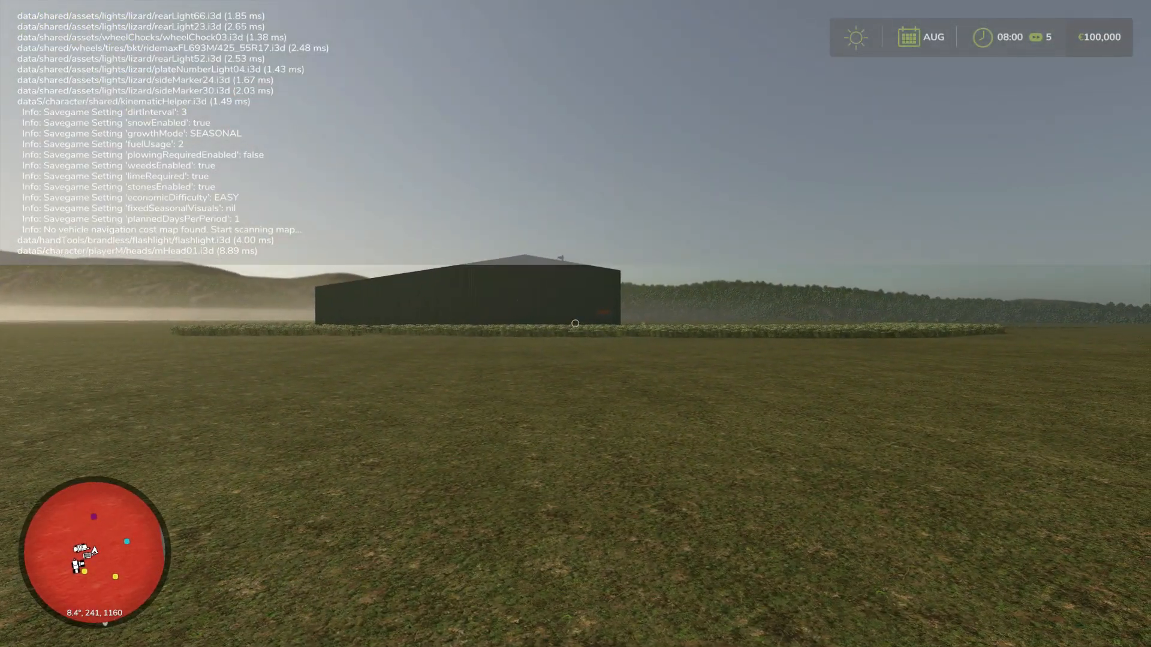
Walk across the field to the preplaced farma400 shed and examine its open interior, unloading grate and silo
key("w")
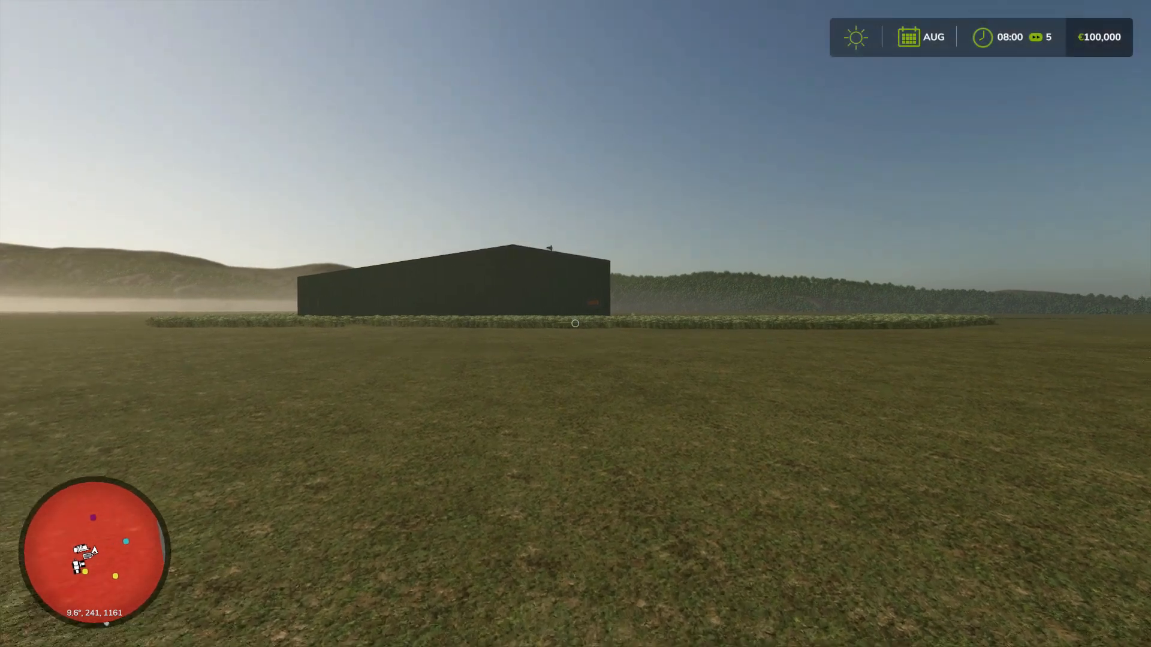
key("w")
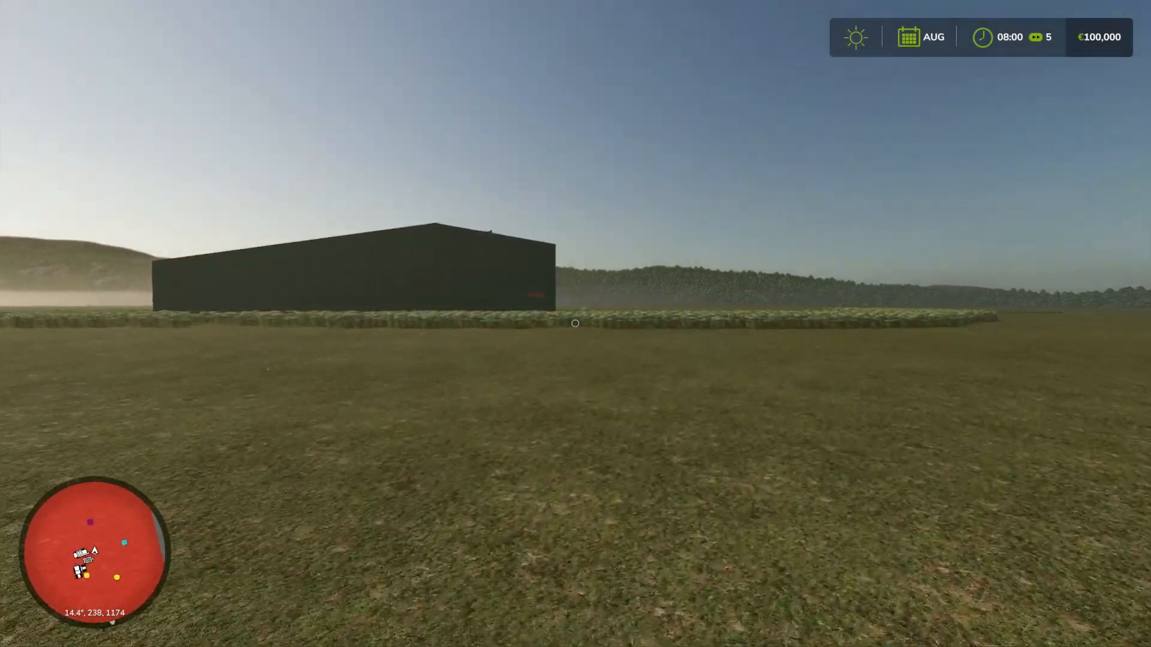
key("w")
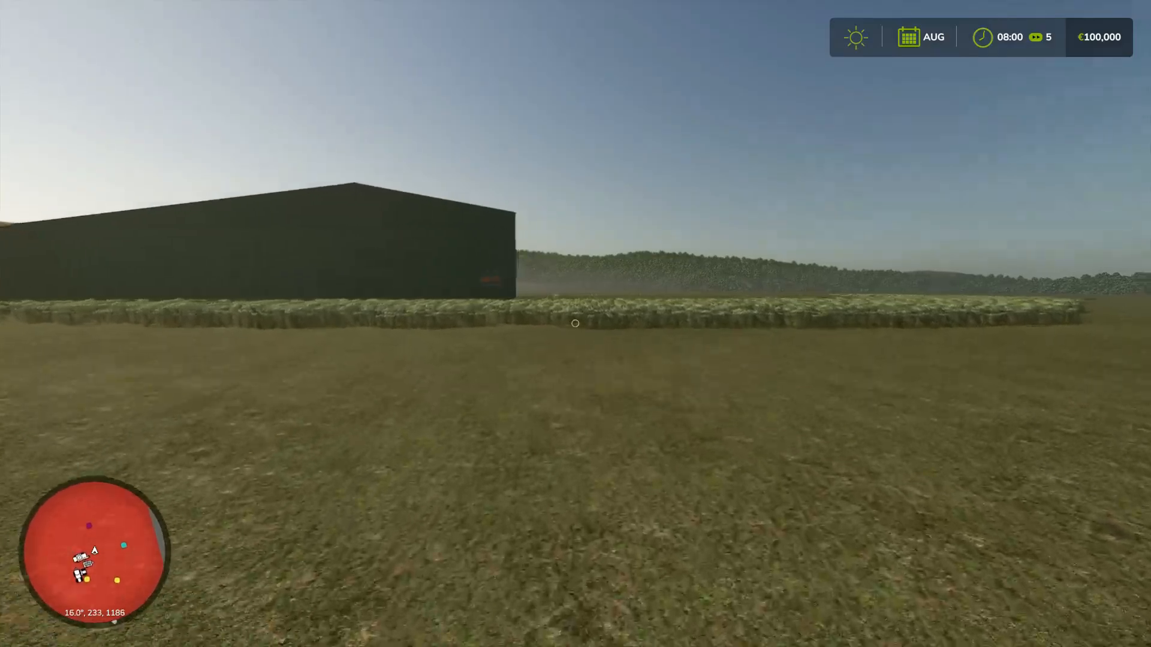
key("w")
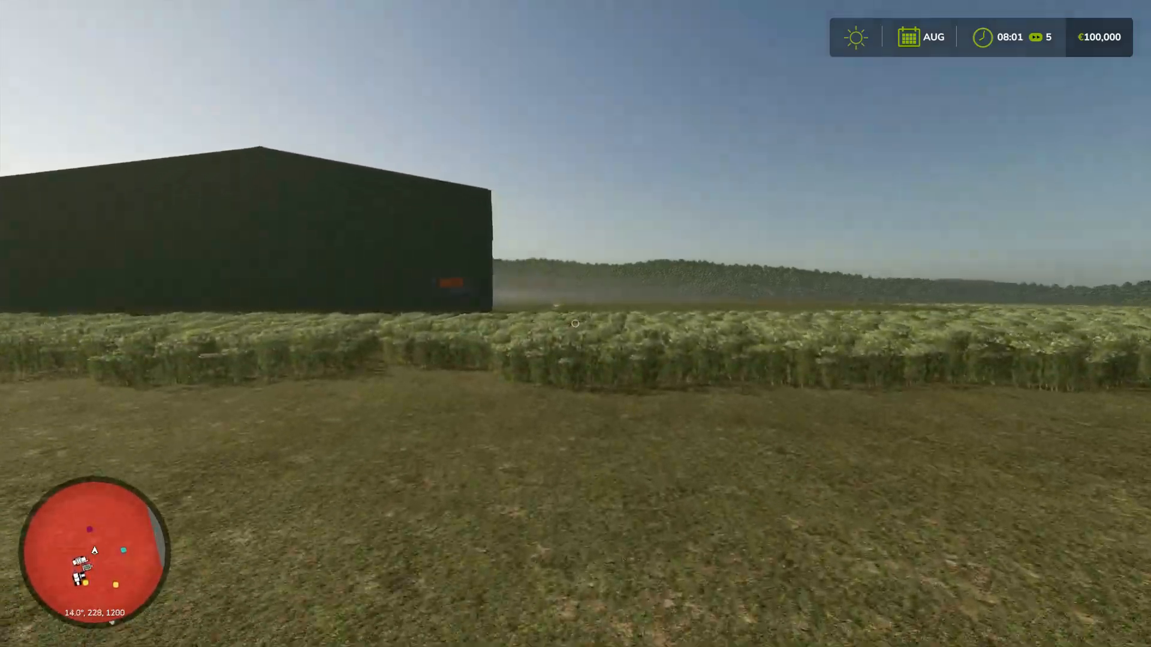
key("w")
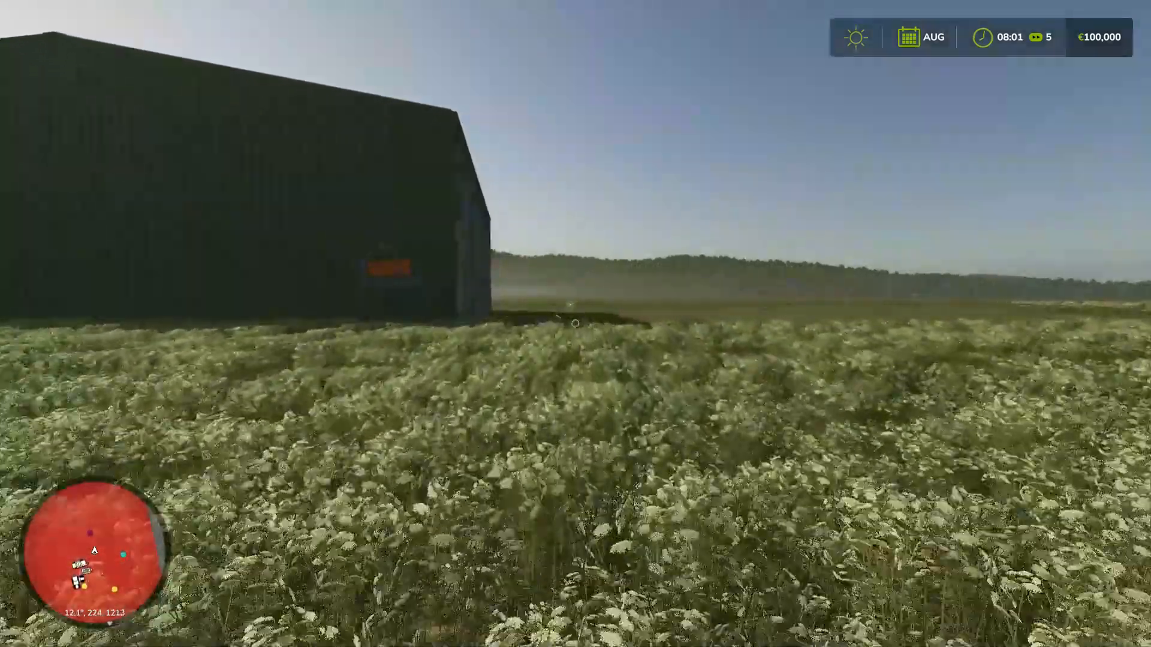
key("w")
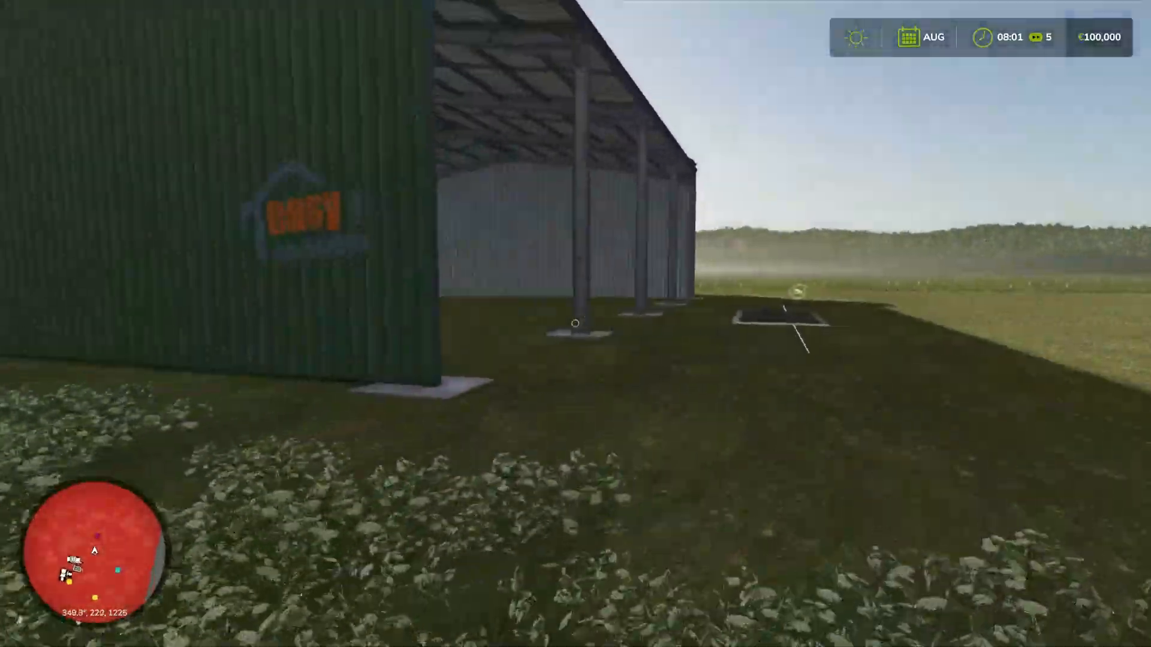
key("w")
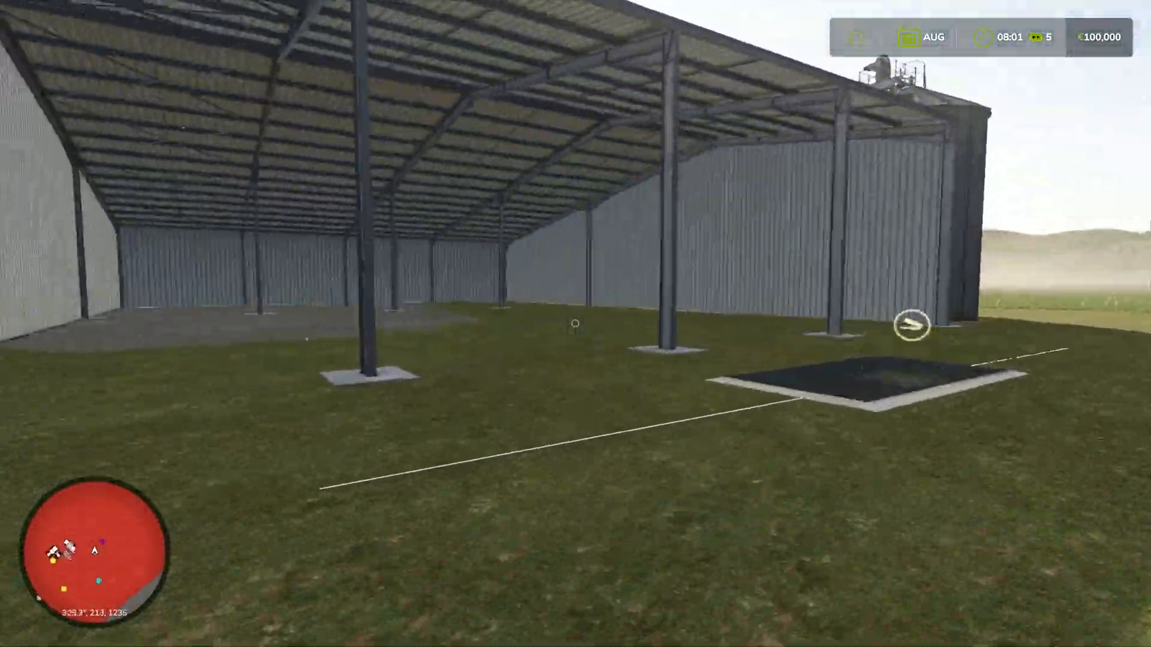
key("w")
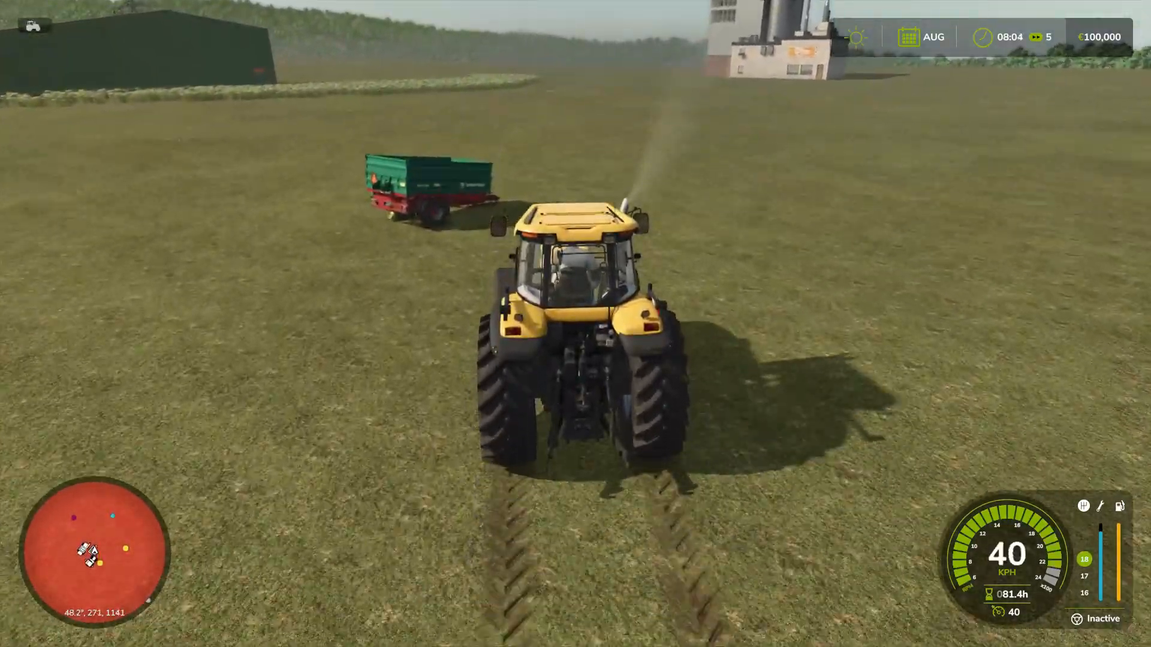
Reverse the yellow tractor up to the green Farmtech EDK 650 trailer and attach it
scroll(575, 324, "down", 3)
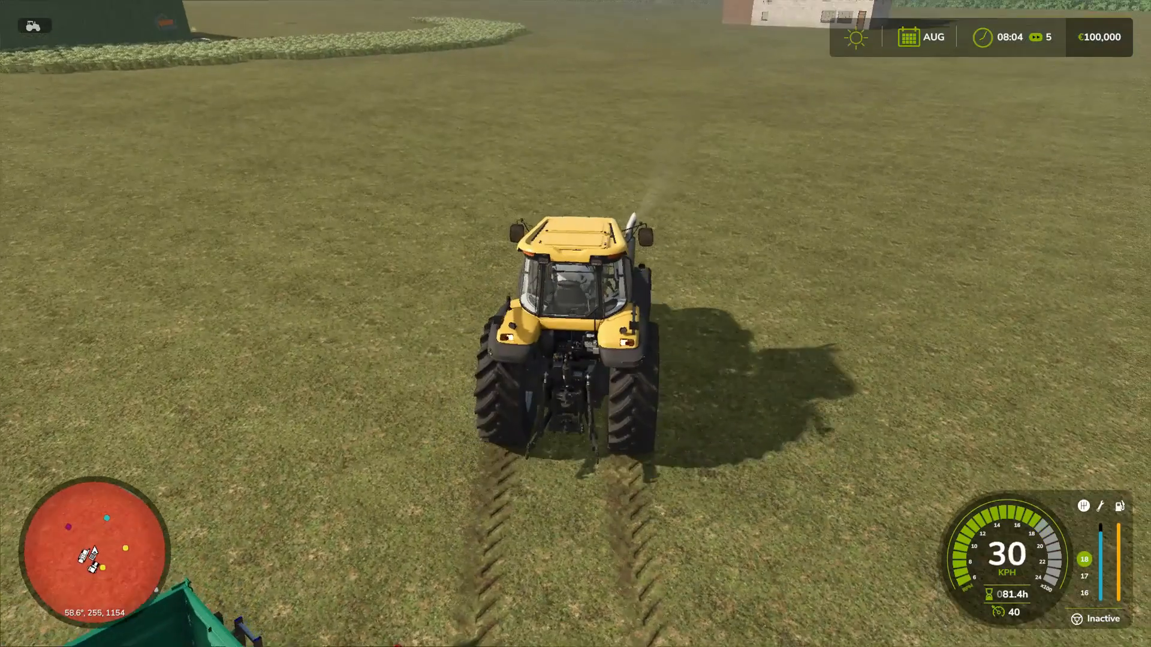
key("s")
key("s")
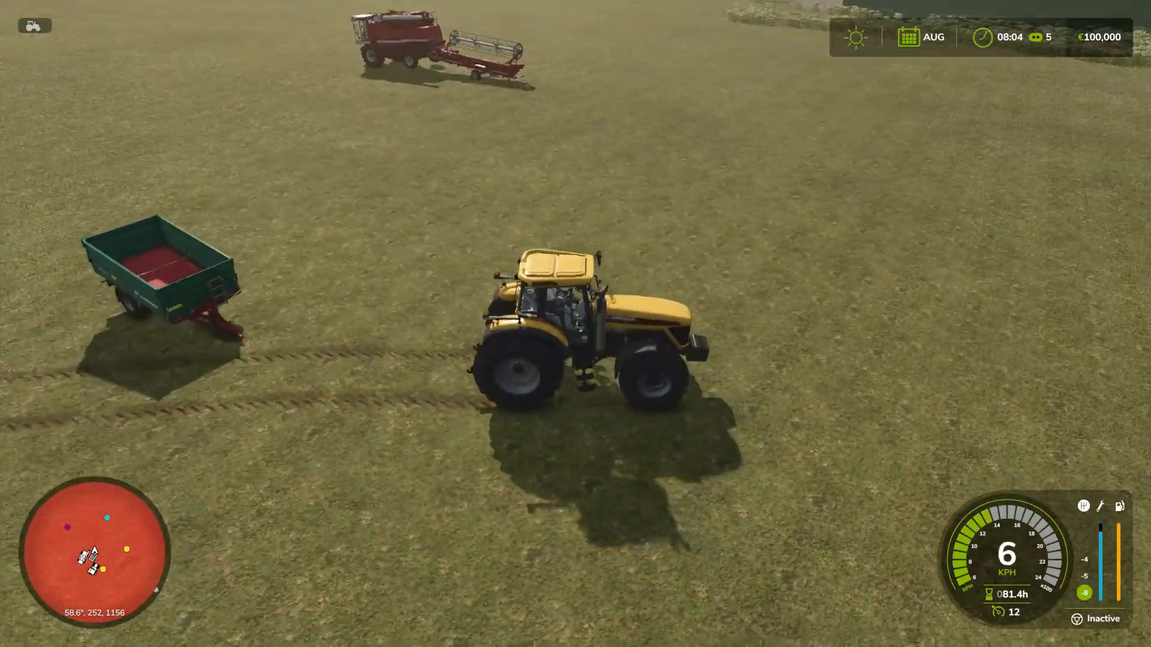
key("a")
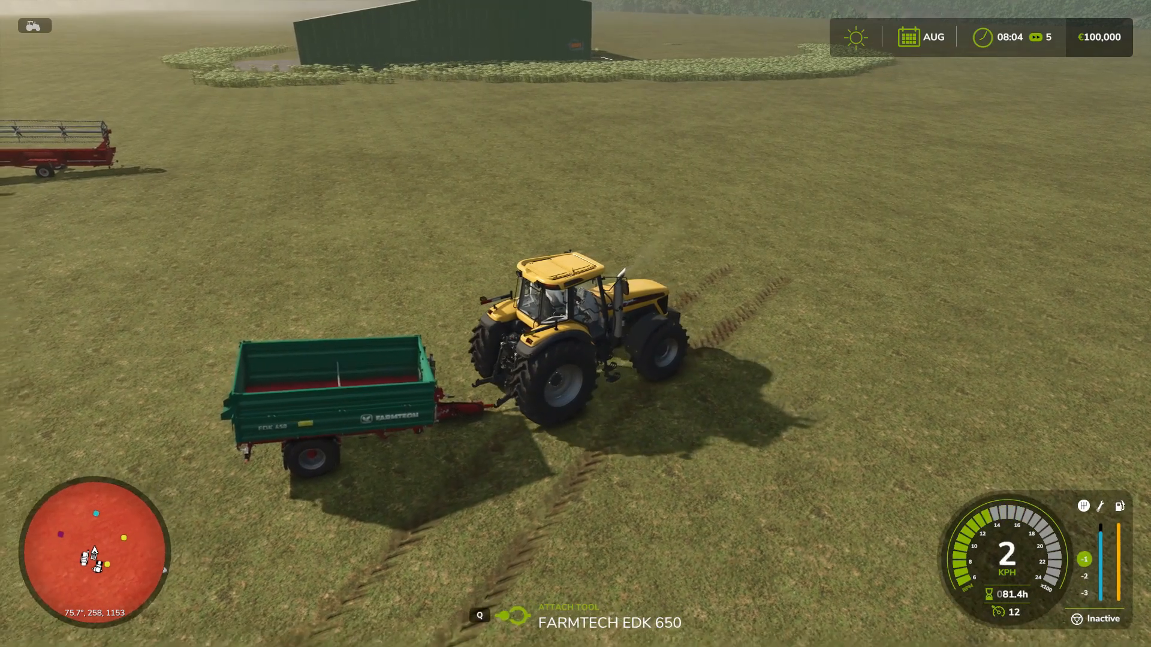
key("q")
Drive the tractor and trailer to the farma400 shed and stop with the trailer at the silo's unloading grate
key("w")
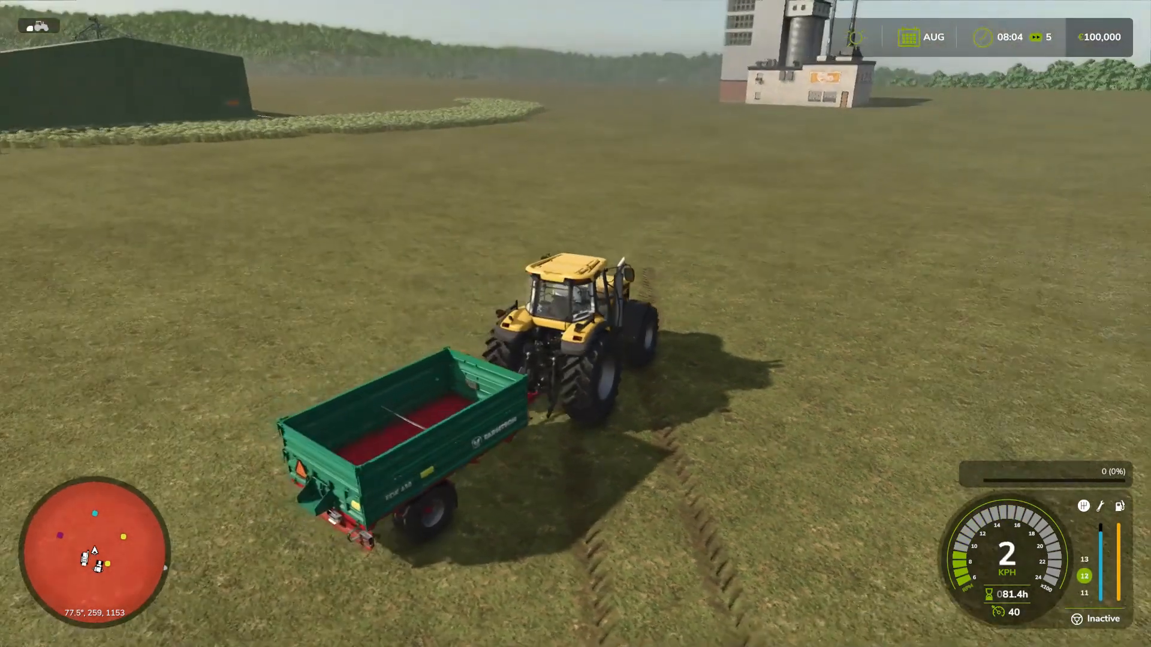
key("a")
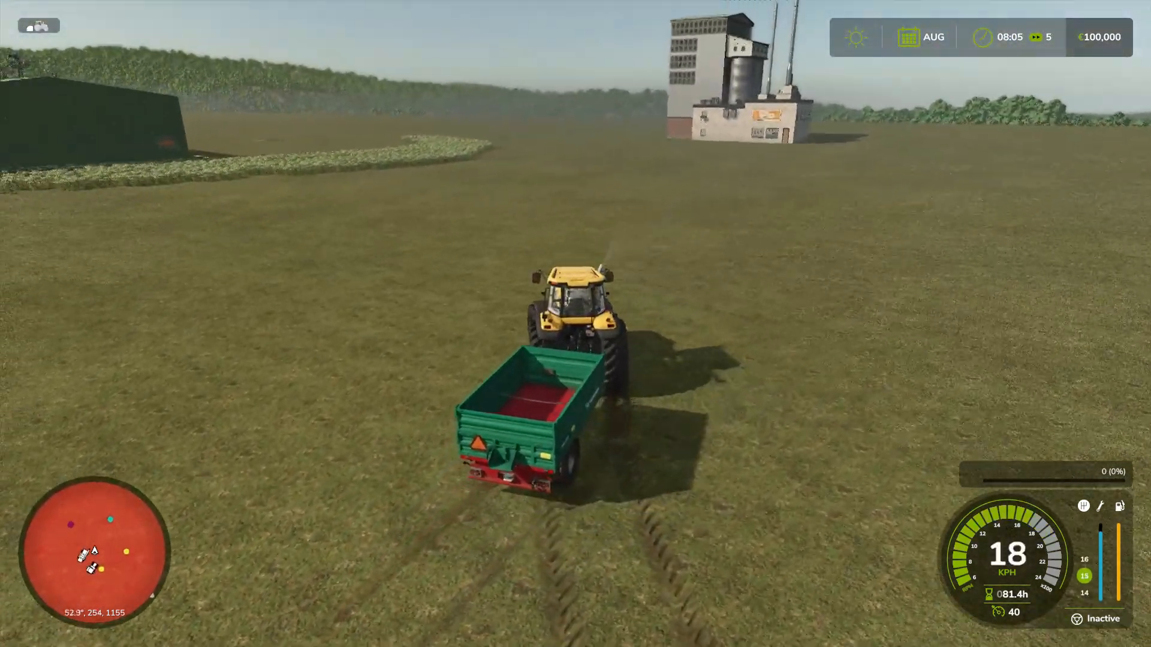
key("w")
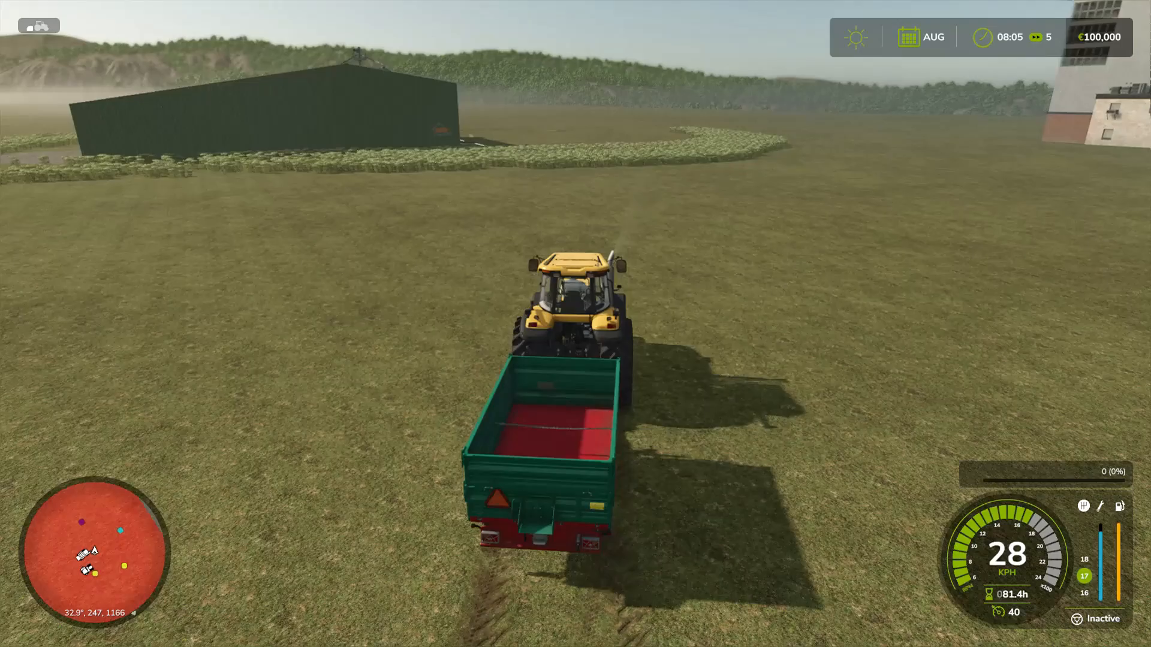
key("w")
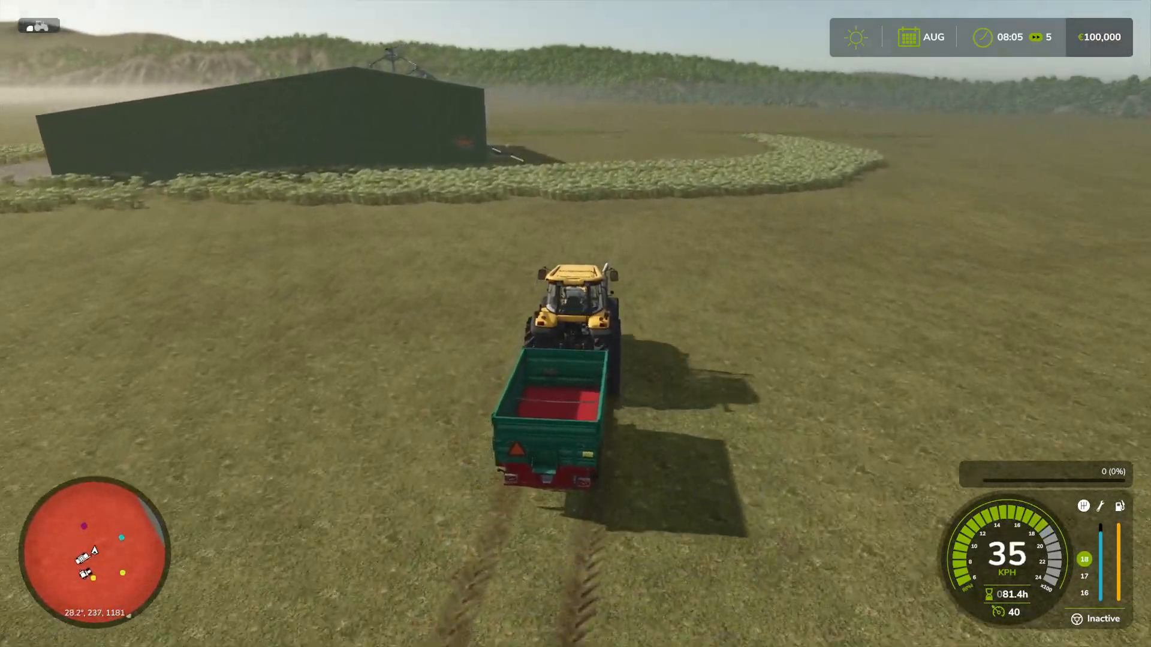
key("a")
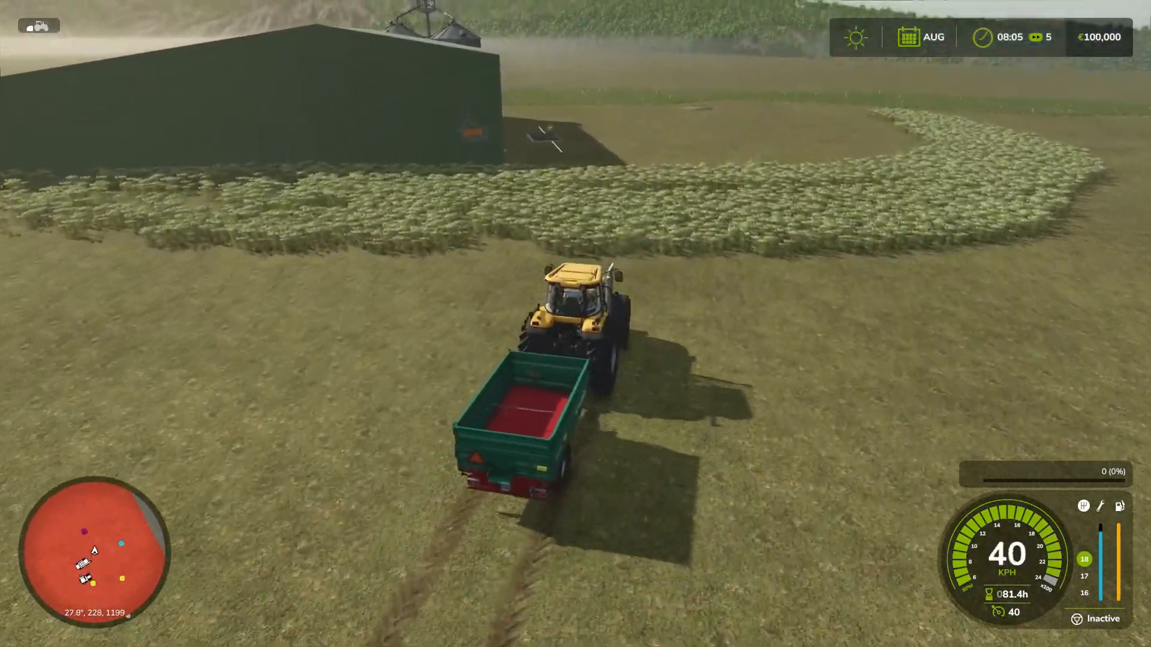
key("w")
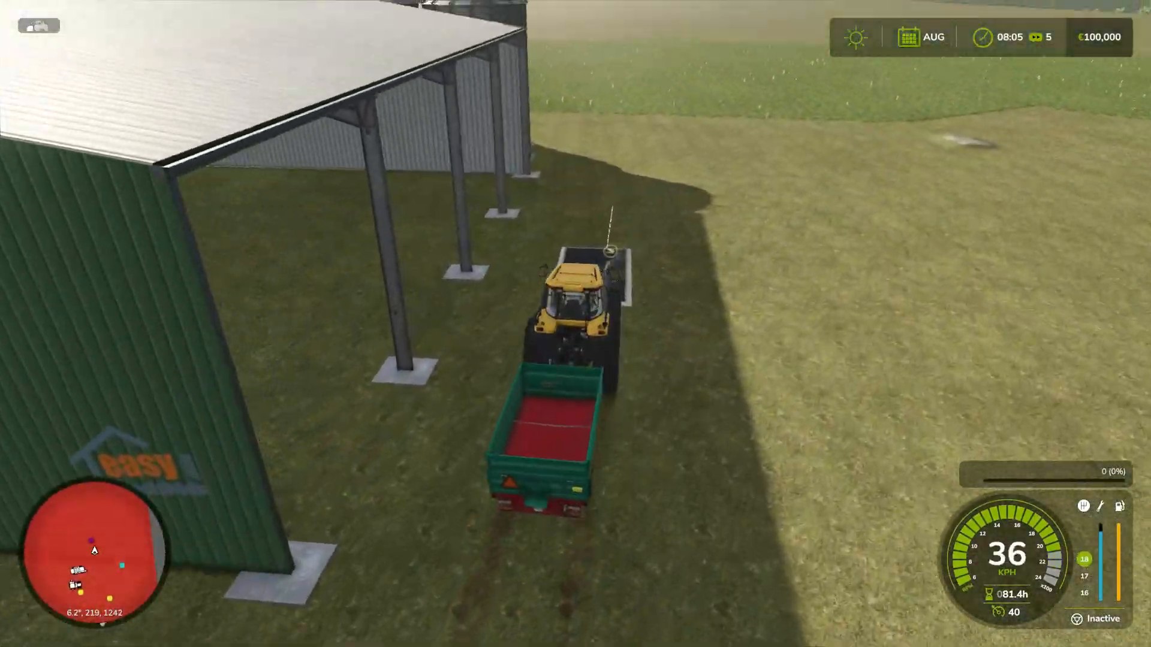
key("s")
key("s")
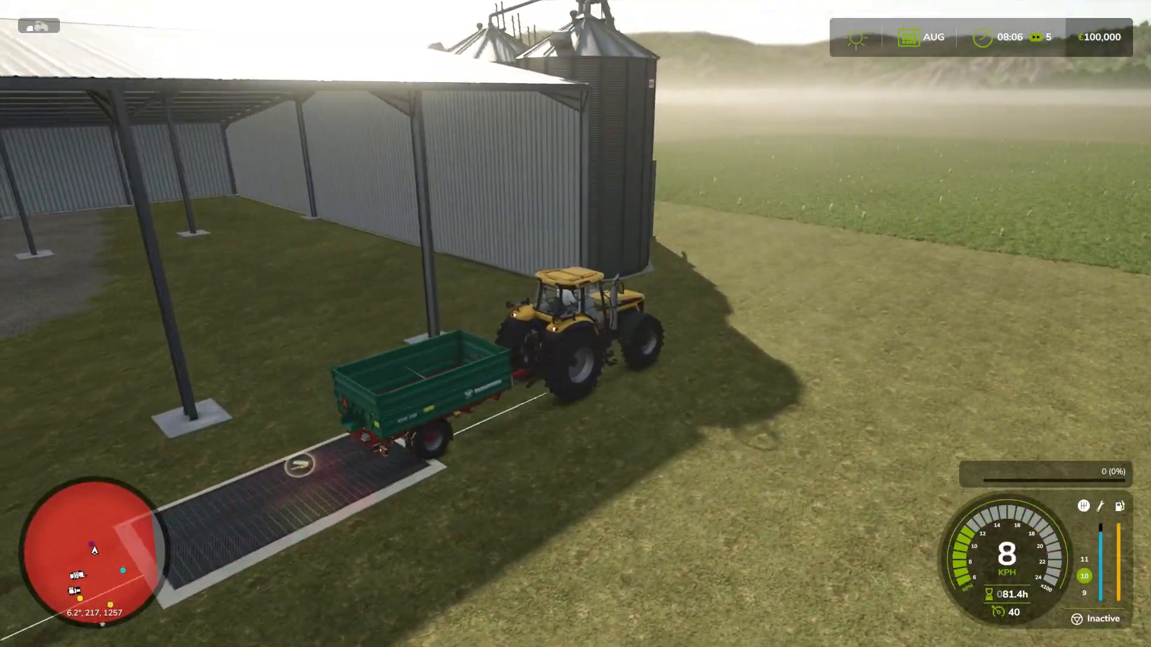
Fill the trailer with wheat through Power Tools and tip the load into the silo's unloading grate
key("alt+Return")
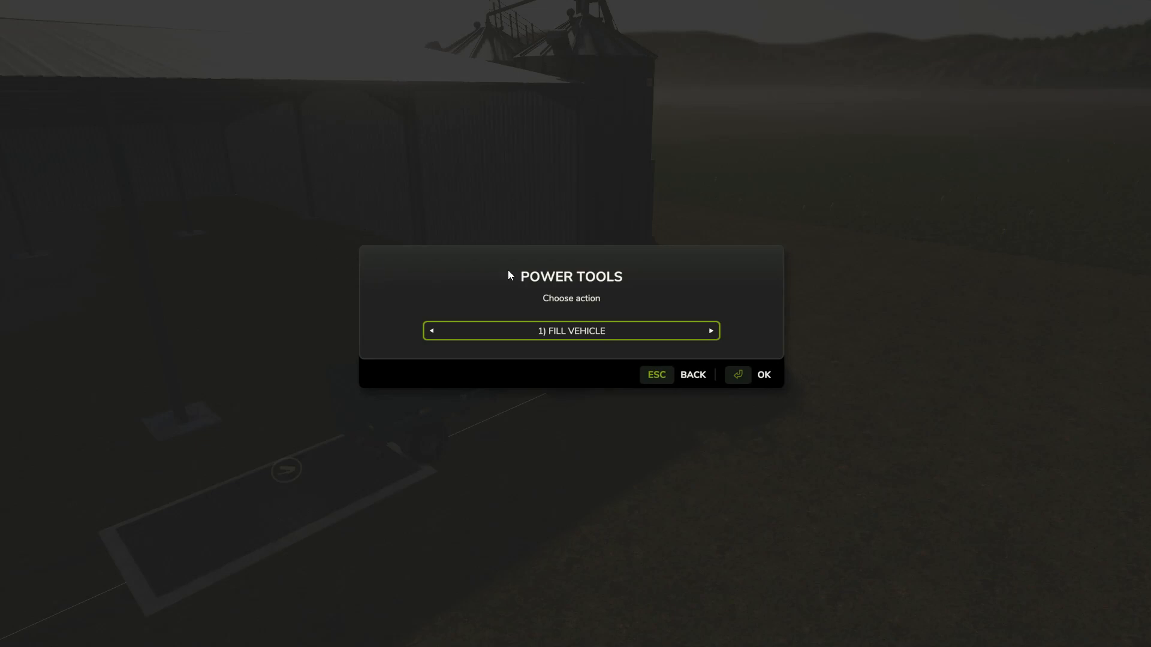
key("Return")
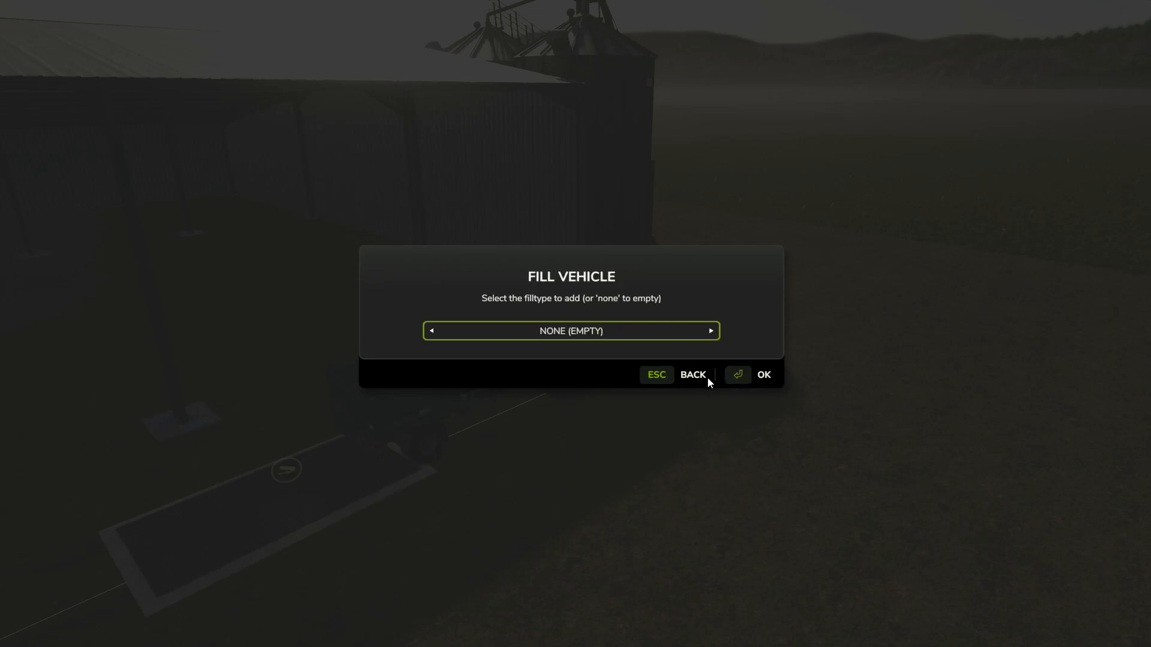
left_click(711, 331)
left_click(745, 378)
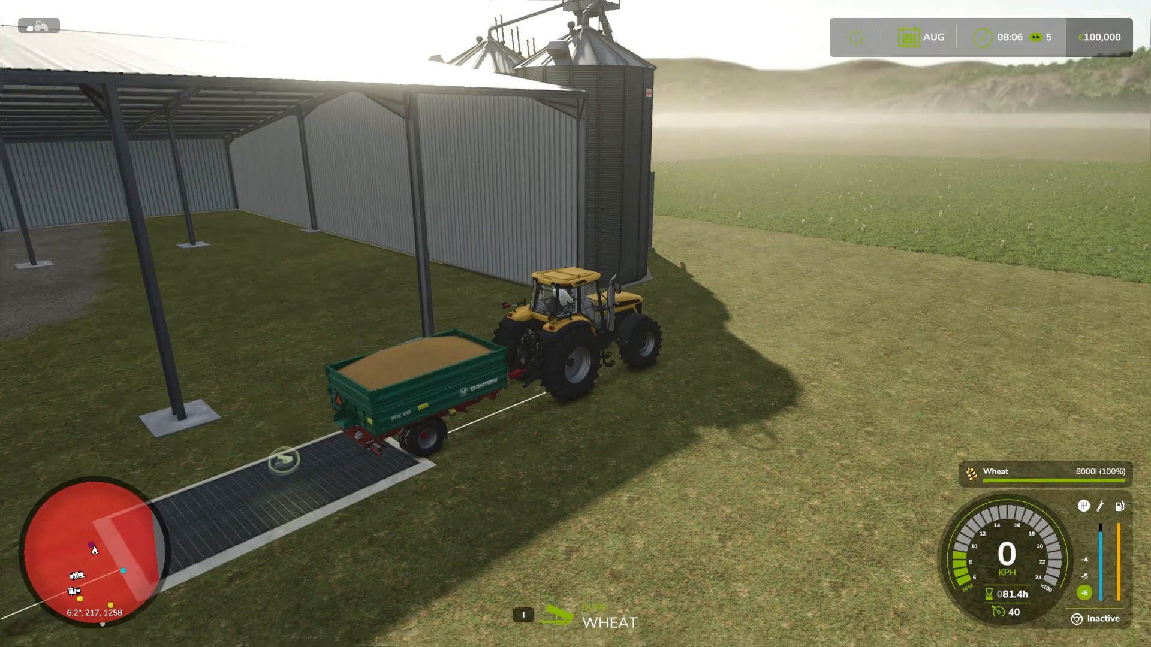
key("s")
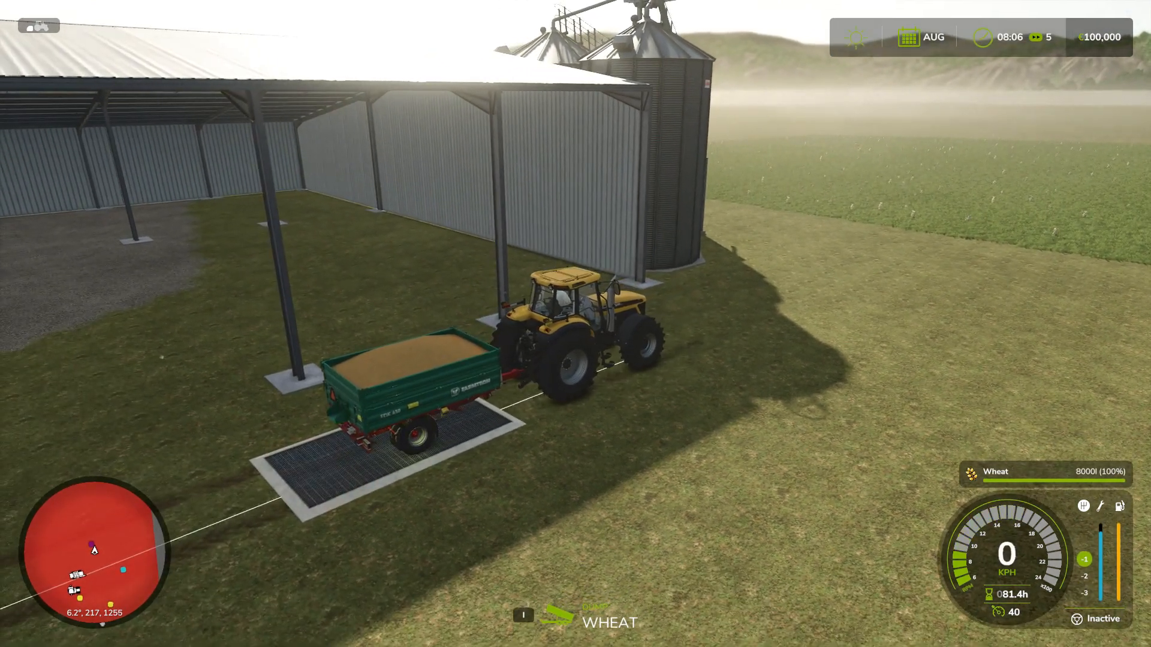
key("i")
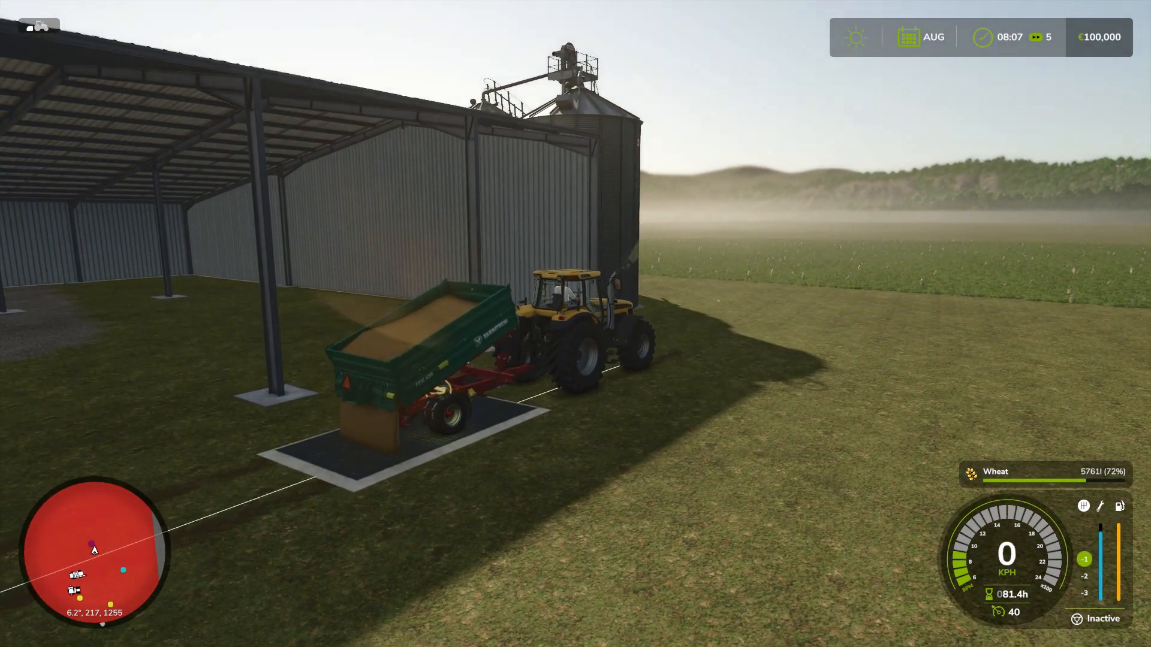
Check the stored amount of wheat and which other commodities the silo accepts in the price overview
key("Escape")
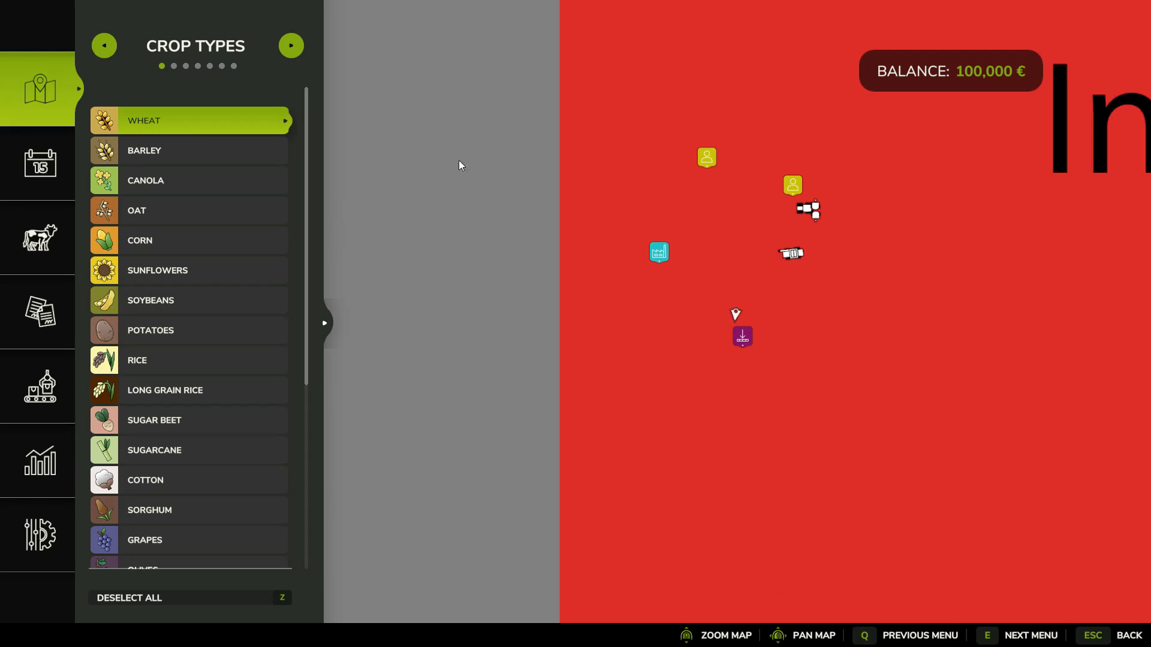
left_click(196, 130)
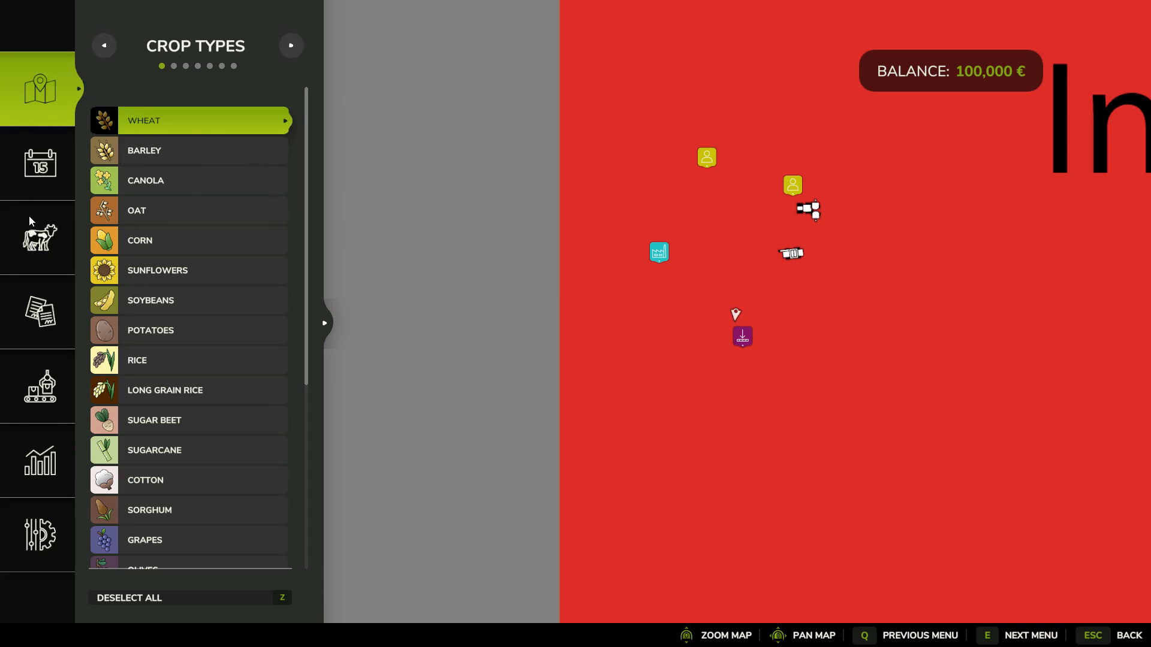
left_click(42, 465)
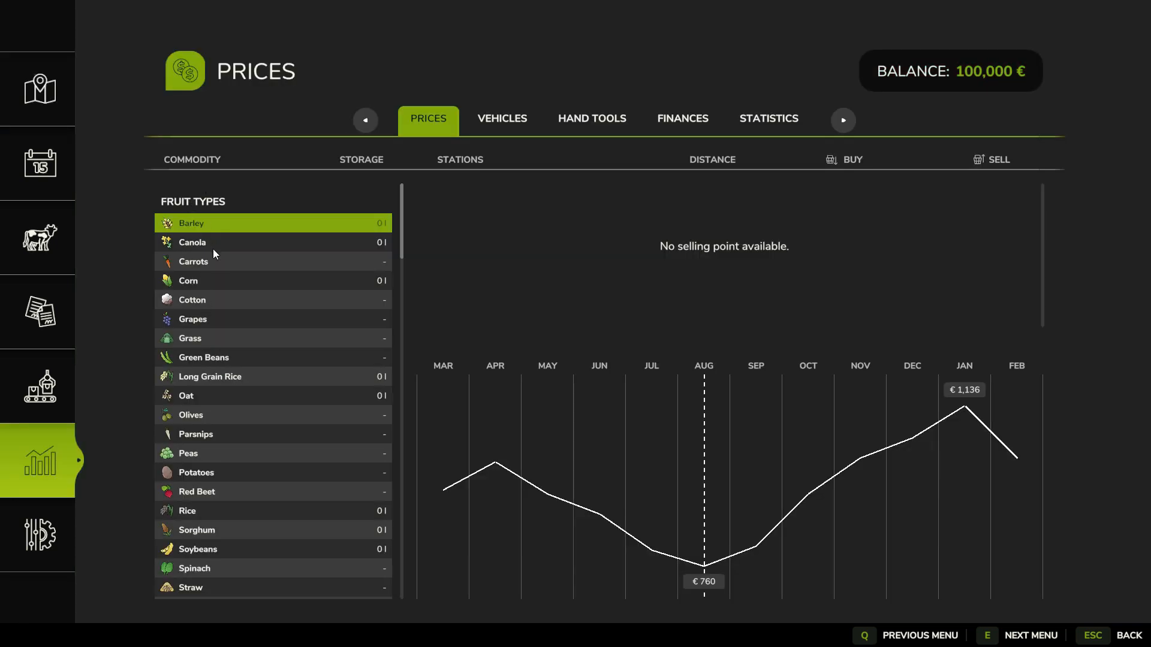
scroll(215, 249, "down", 5)
scroll(215, 249, "up", 4)
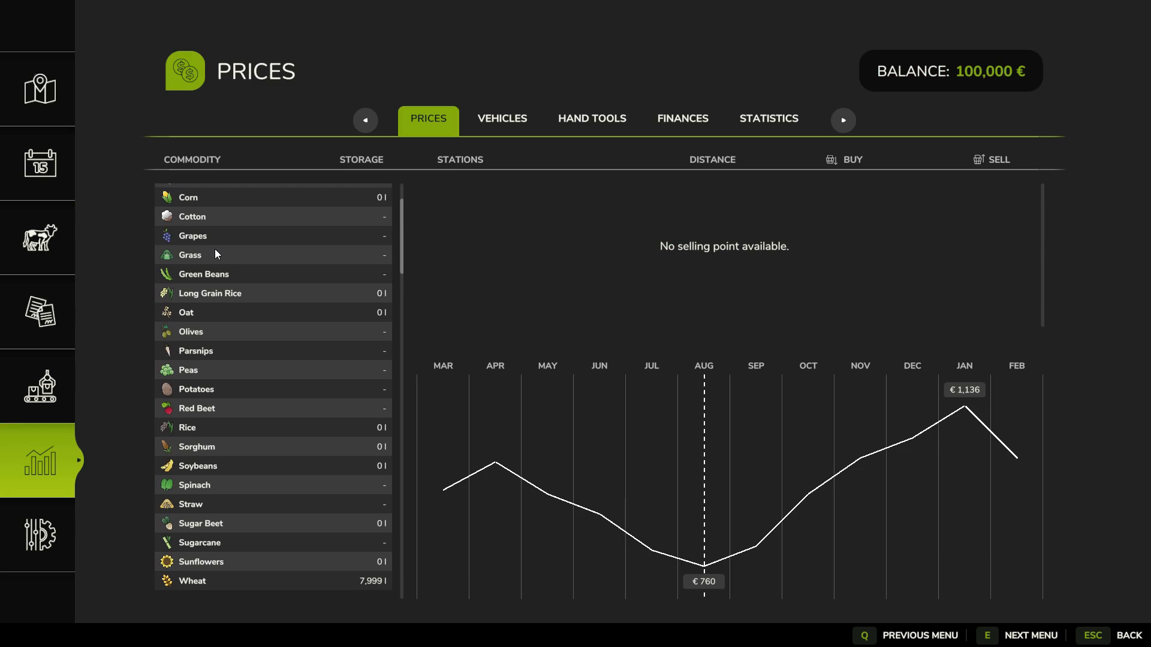
scroll(214, 253, "up", 3)
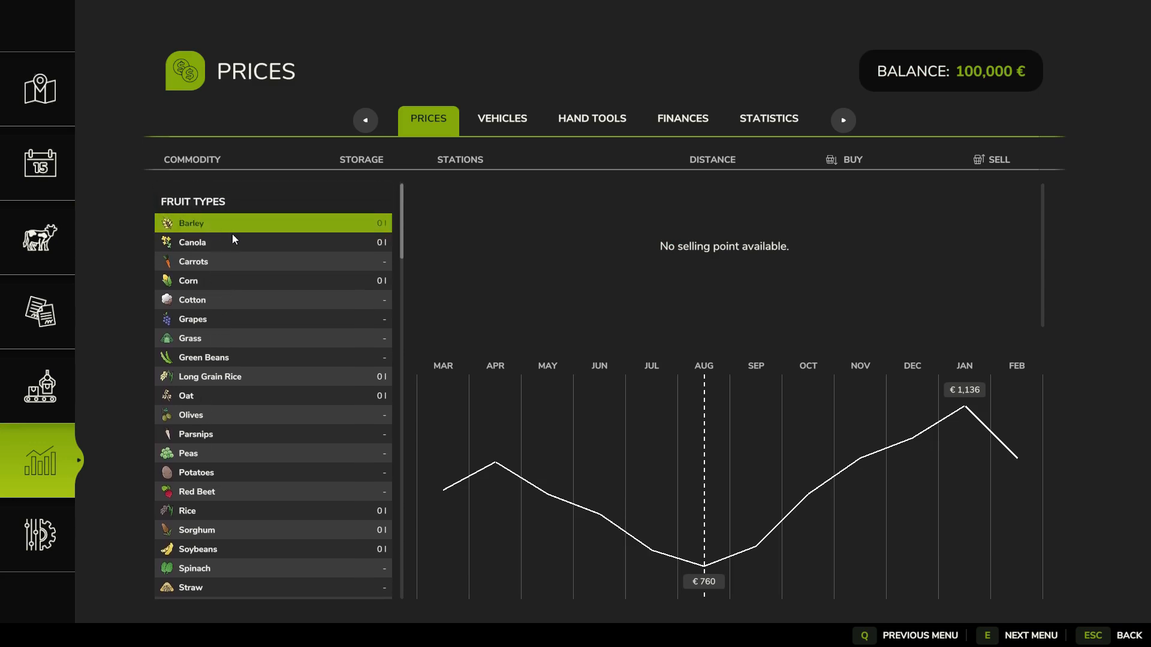
scroll(232, 329, "down", 5)
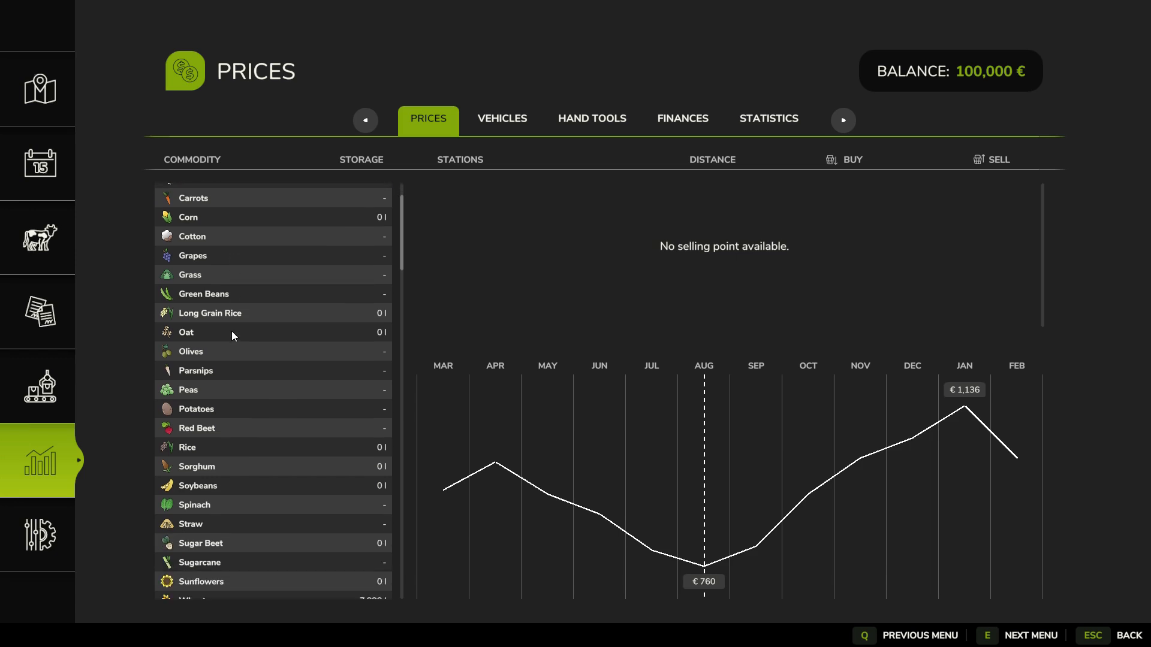
scroll(232, 334, "down", 10)
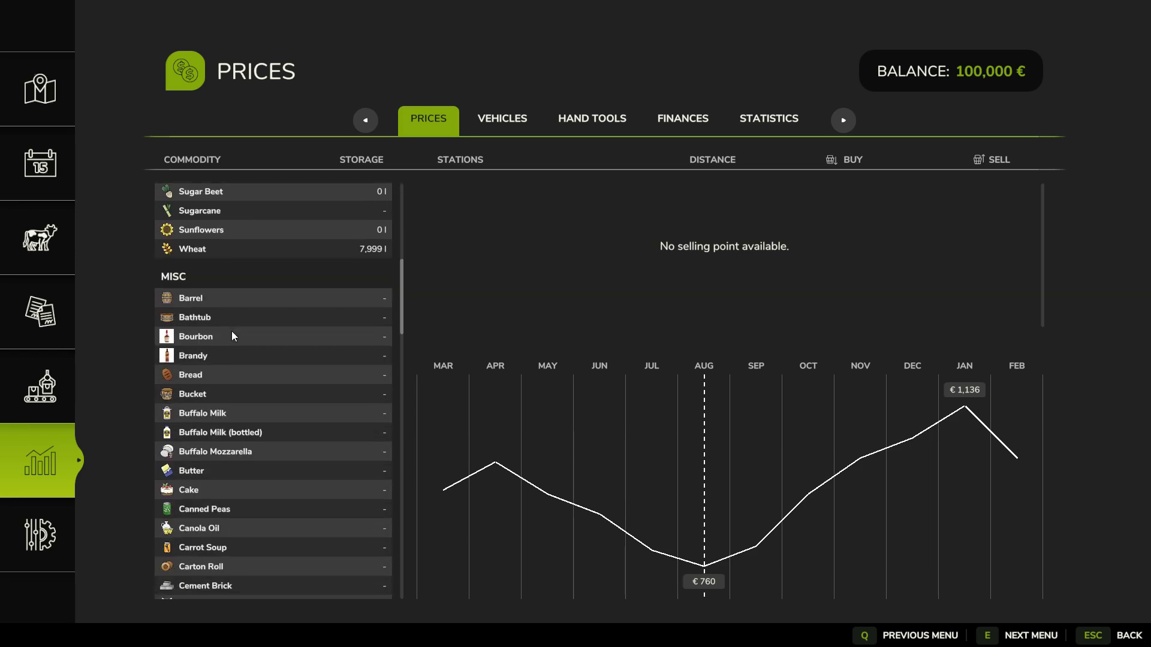
scroll(233, 334, "up", 15)
scroll(233, 333, "up", 2)
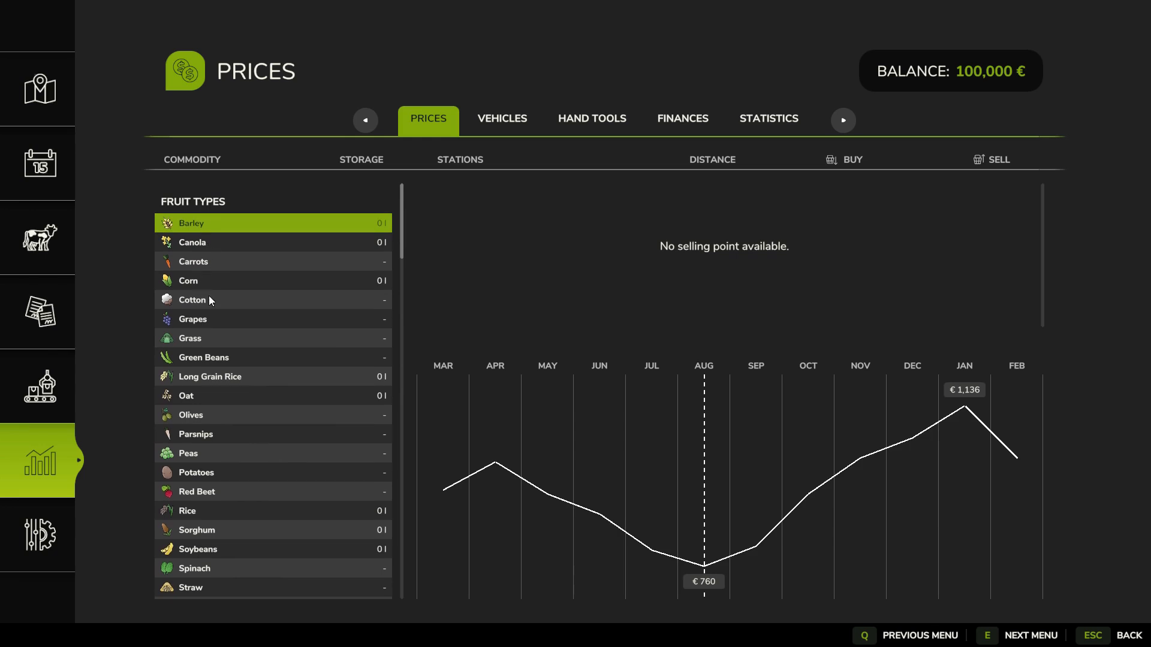
Look up wheat among the fruit types in the price overview and view its yearly price curve
scroll(209, 299, "down", 5)
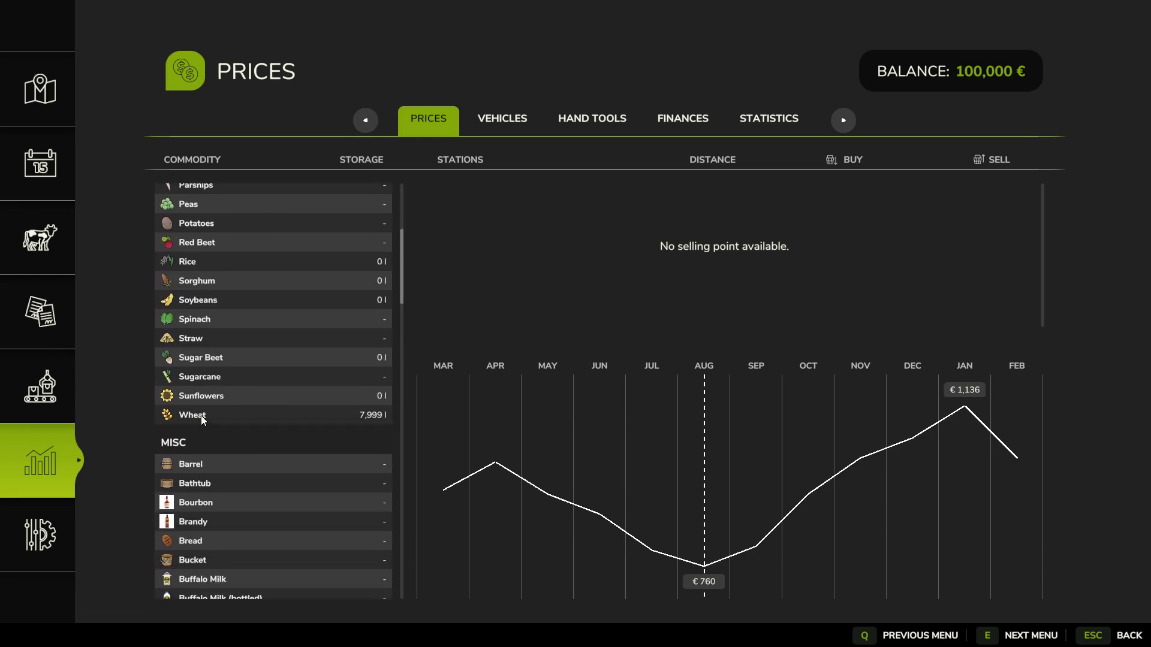
left_click(202, 416)
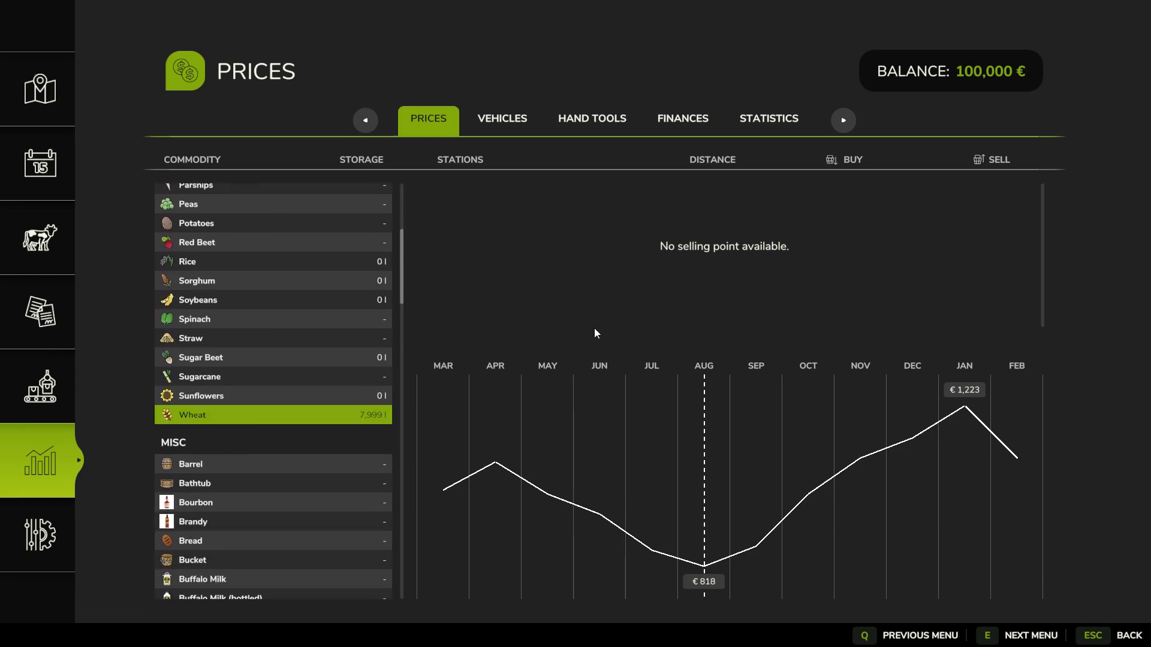
key("Escape")
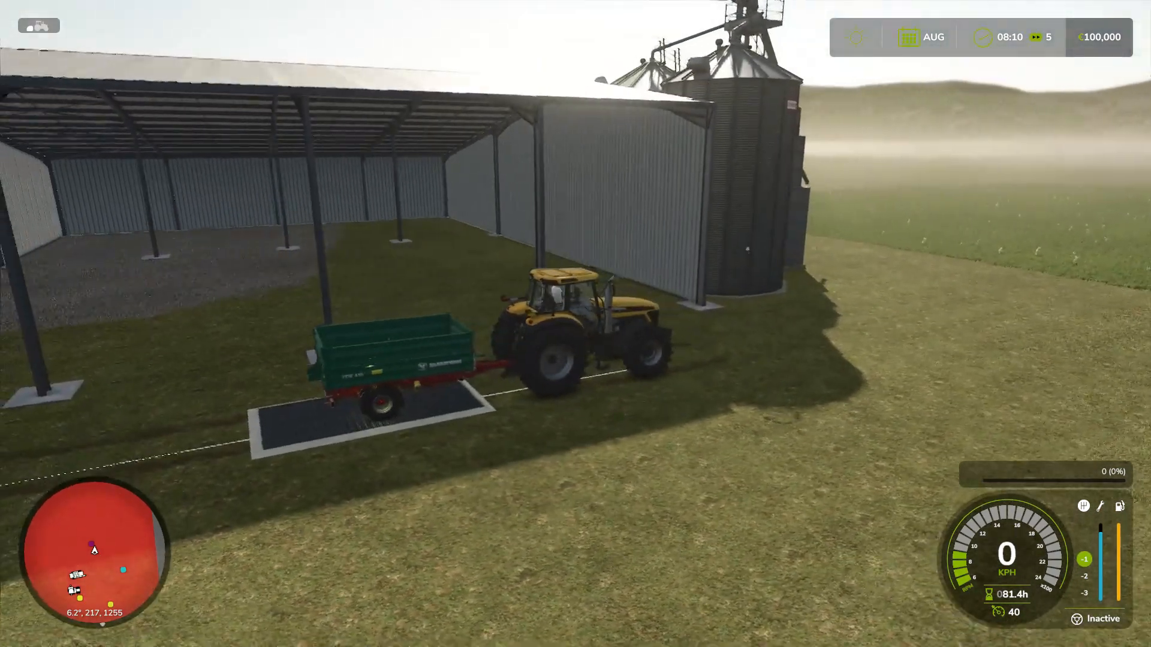
Drive the tractor and trailer around the silos and reverse until the trailer stands under the loading pipe
key("w")
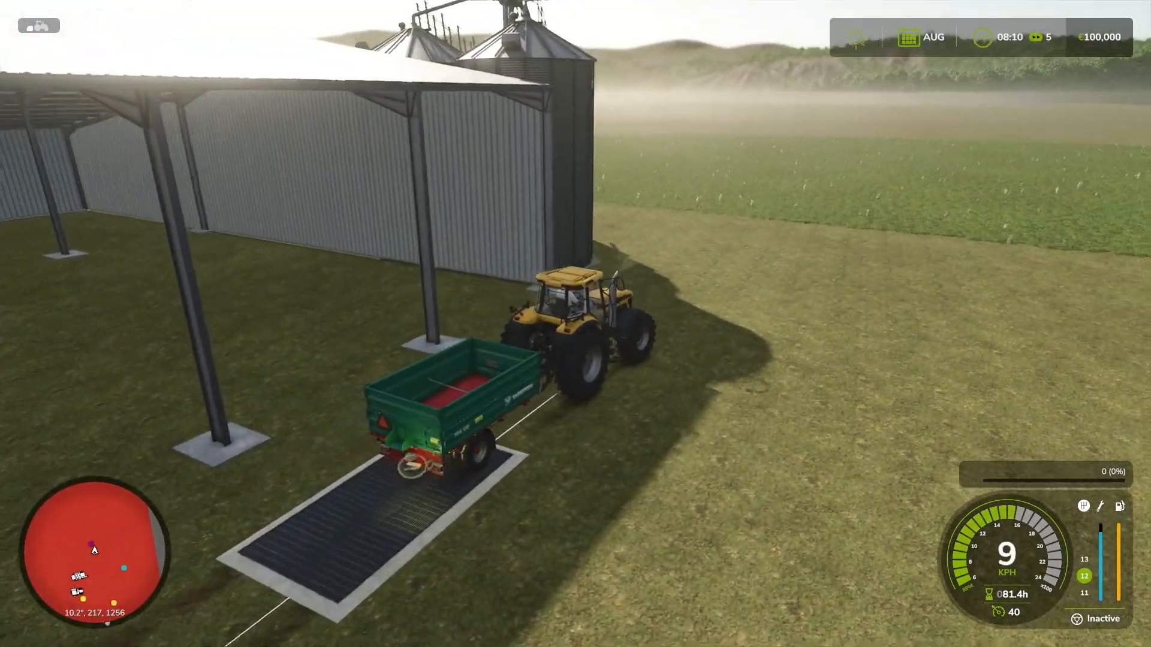
key("w")
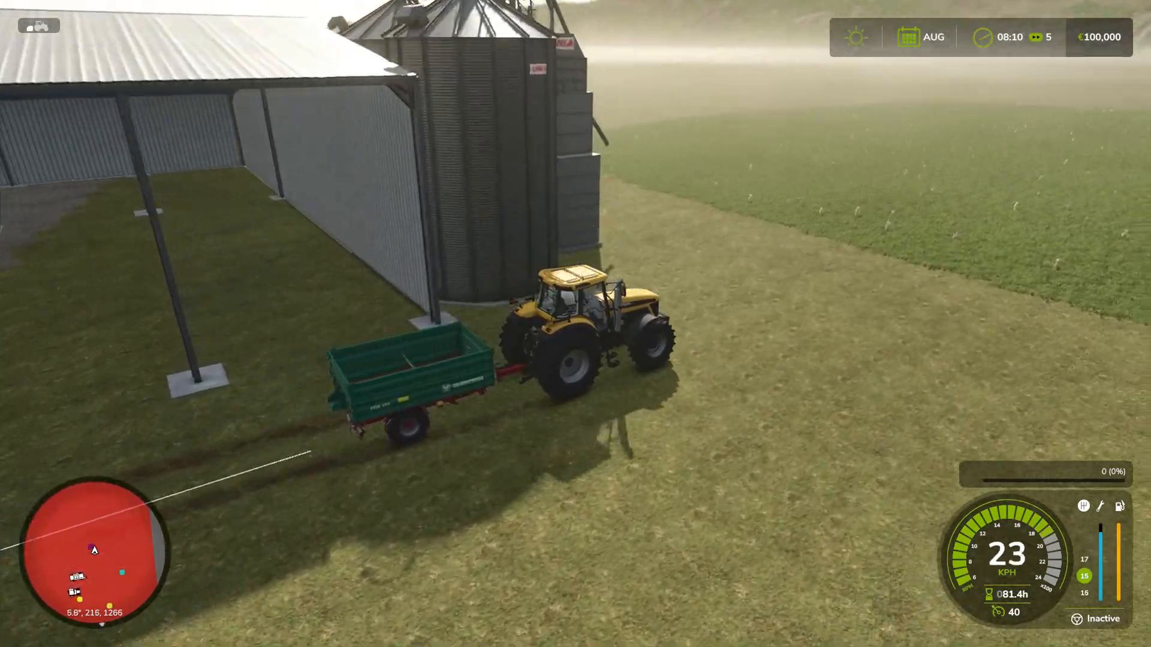
key("a")
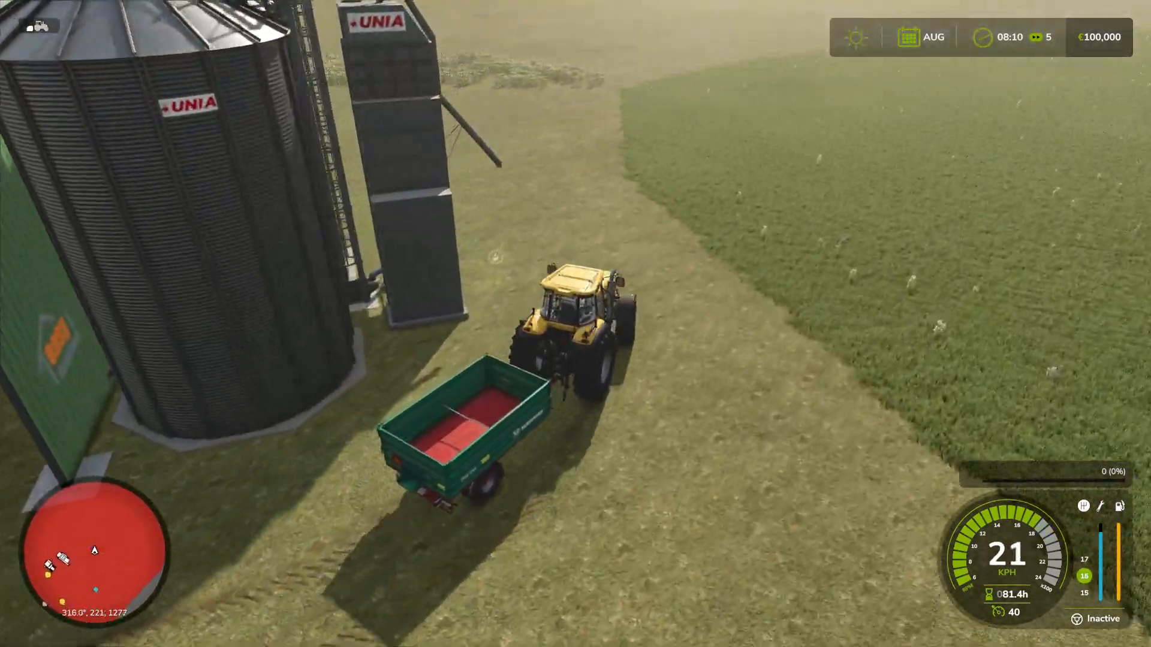
key("a")
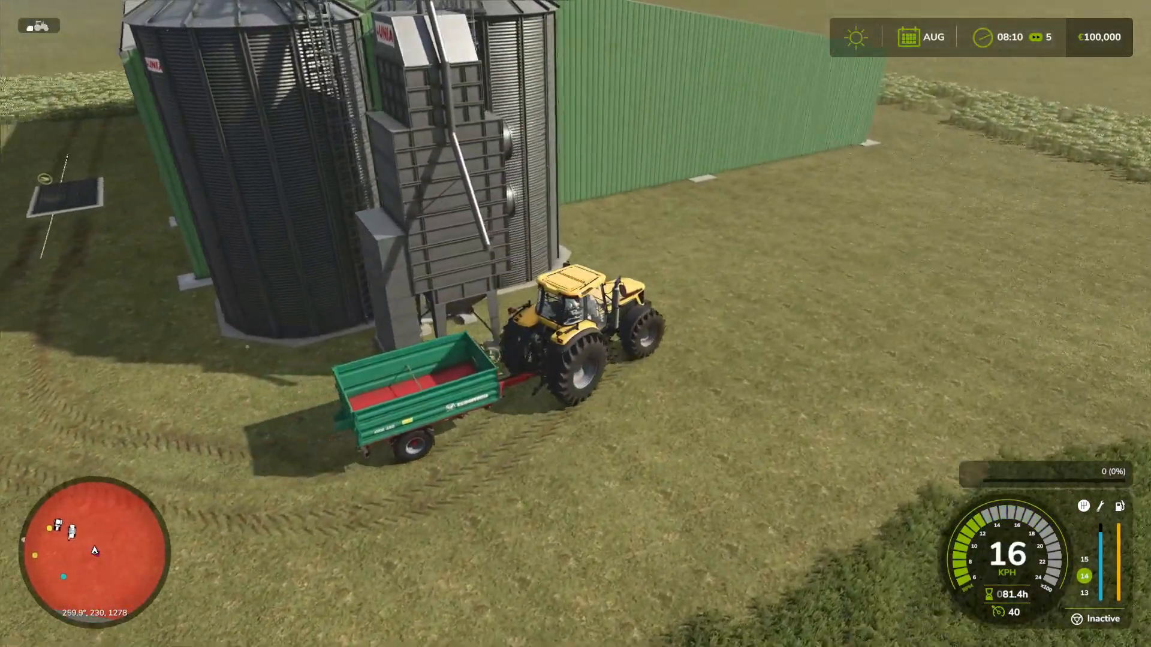
key("s")
key("s")
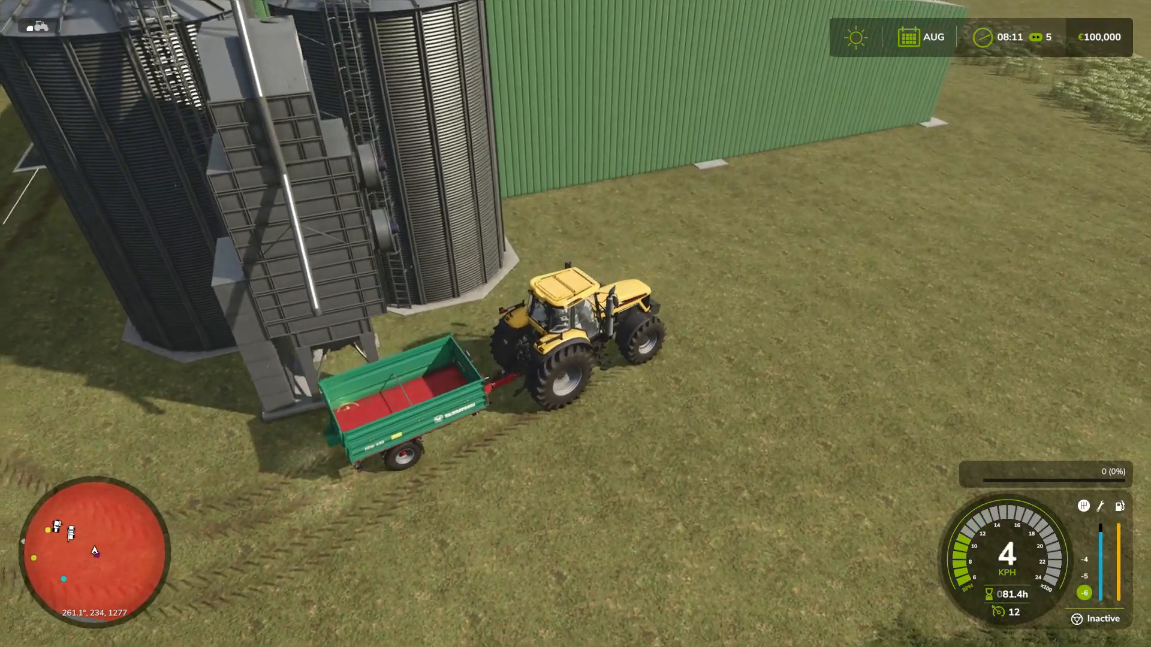
Load wheat from Bobs Custom Silo into the trailer and stop the filling partway
key("r")
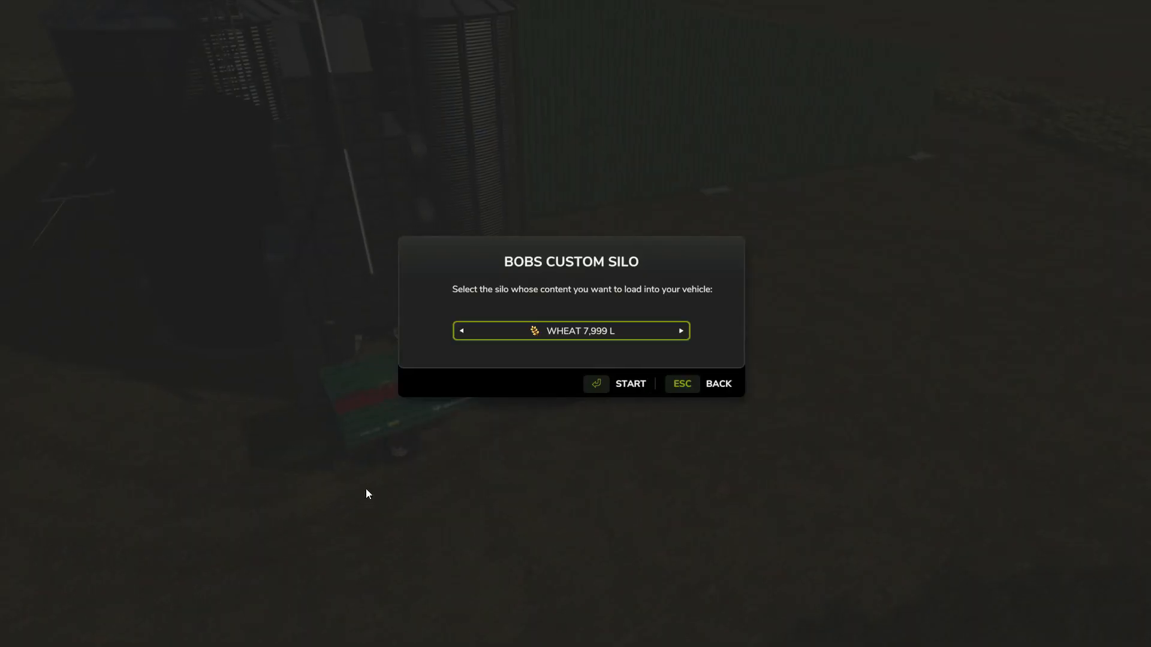
left_click(597, 385)
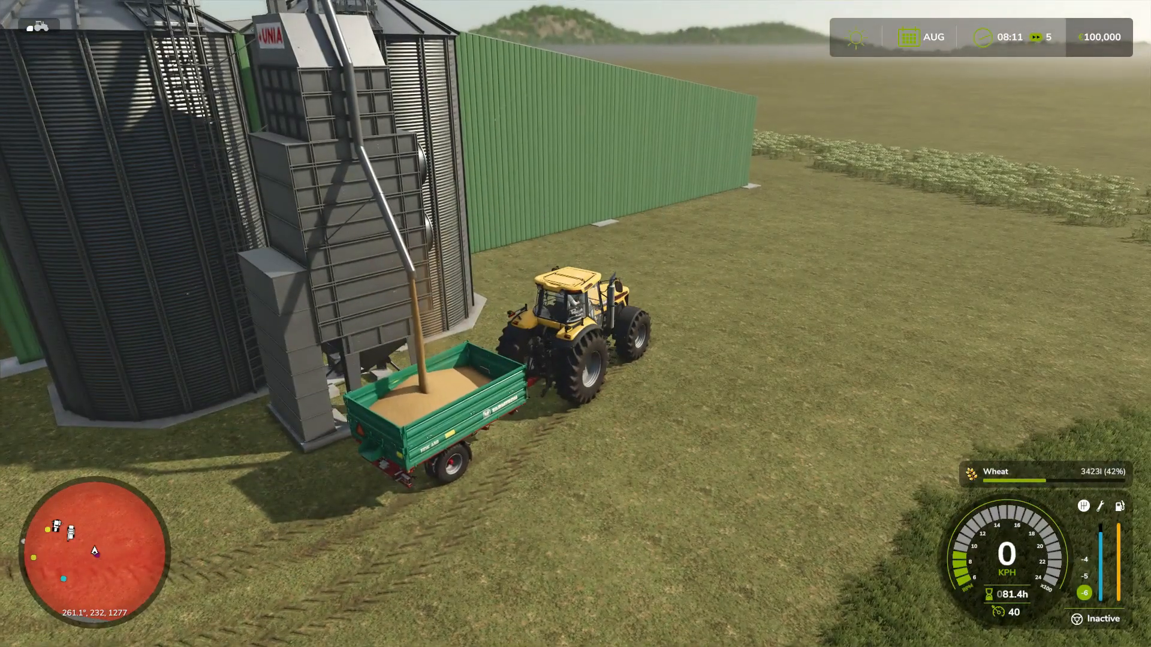
key("r")
left_click(714, 385)
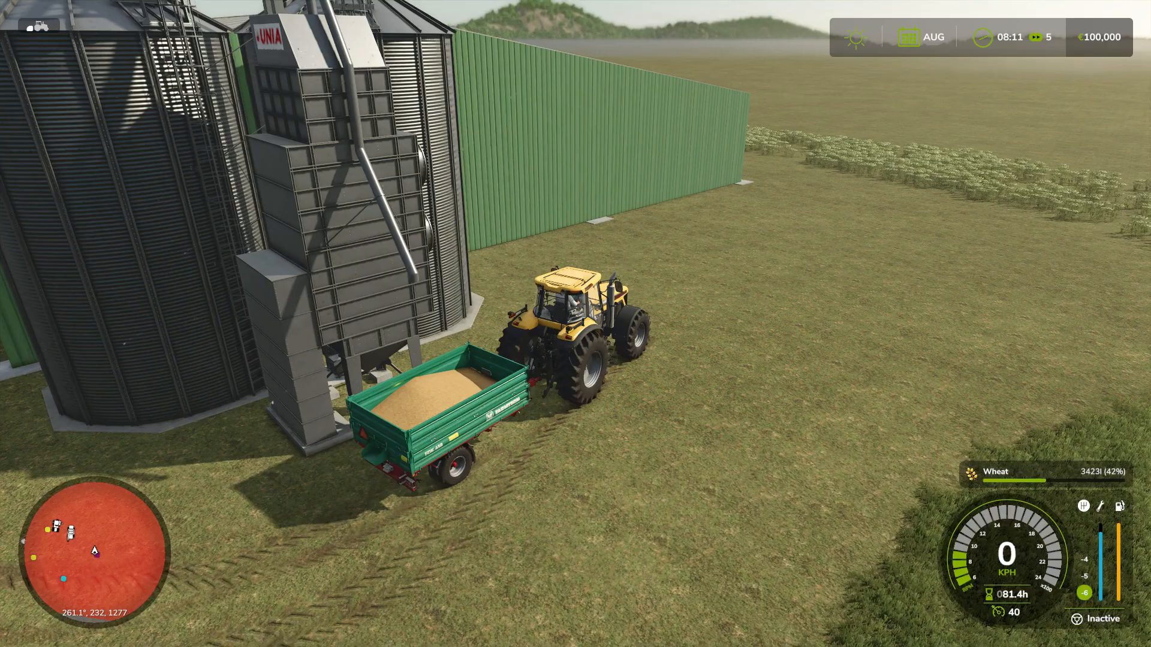
Get out of the tractor, walk over beside the green shed wall and speed up the game time to 360x
key("e")
key("w")
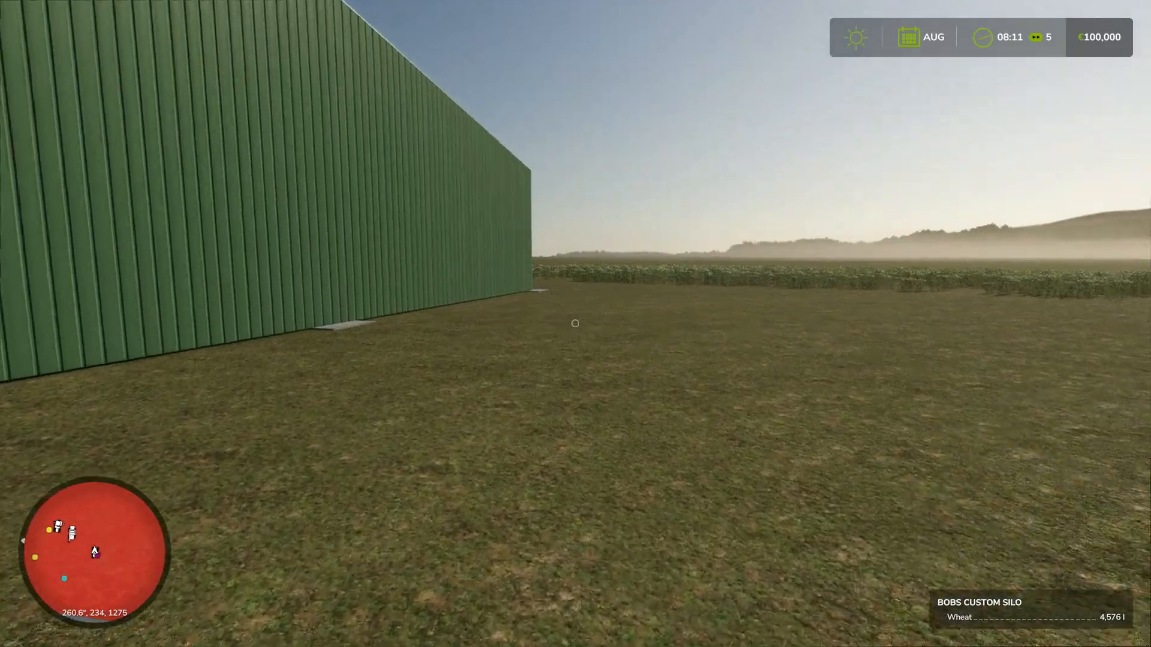
key("s")
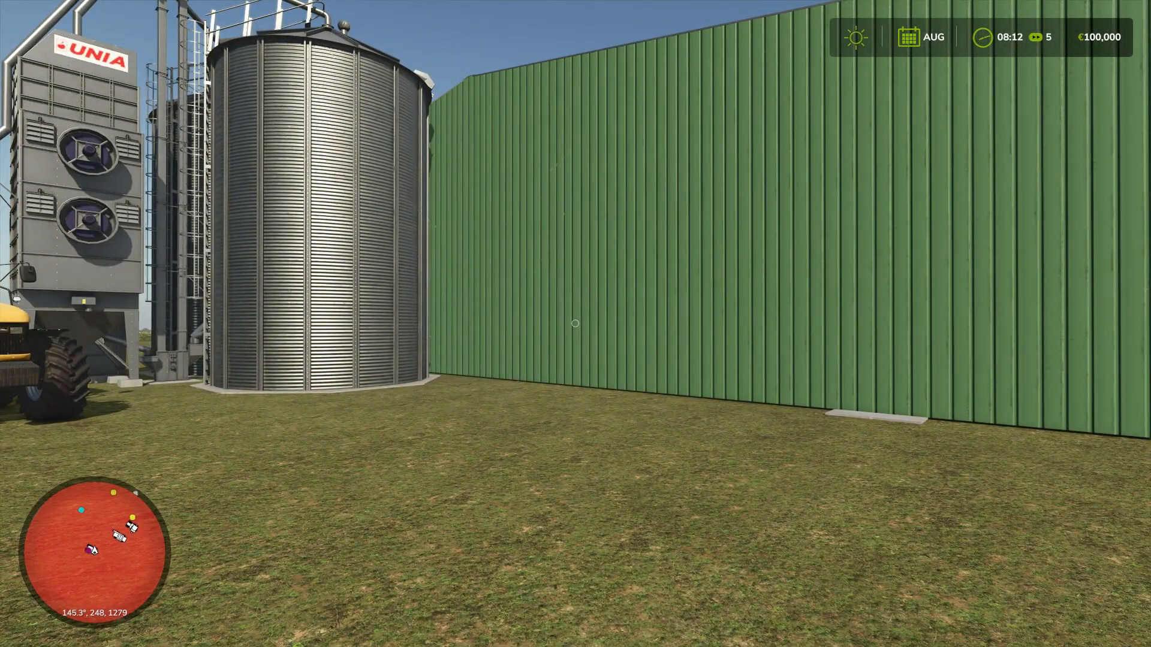
key("8")
key("8")
key("8")
key("8")
key("8")
key("8")
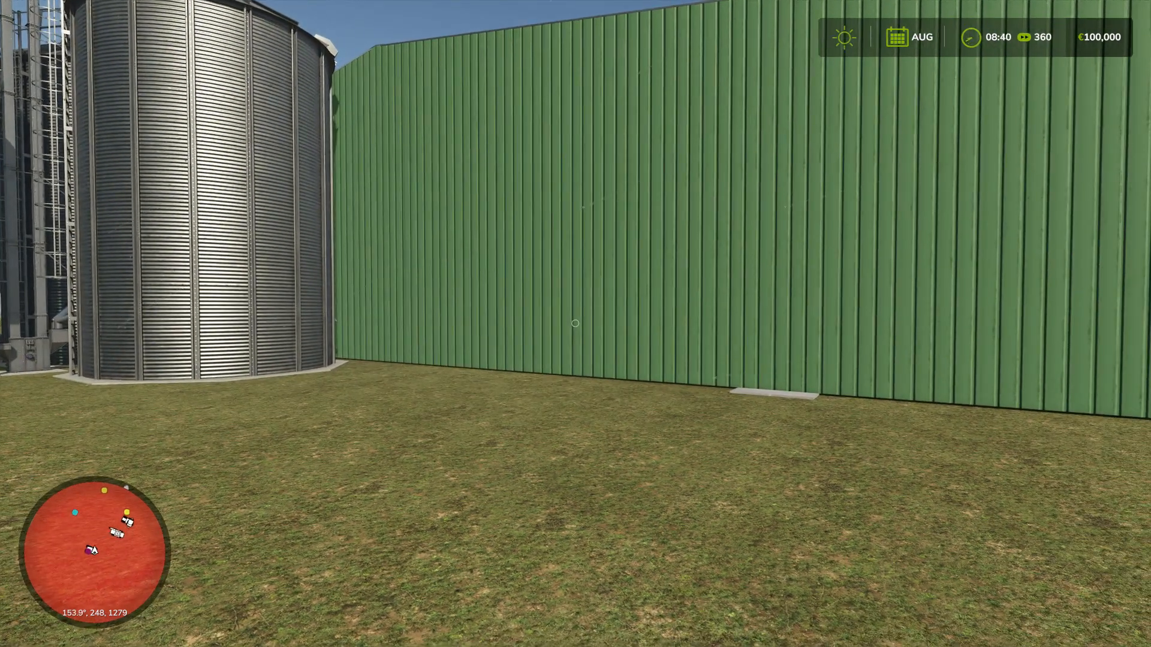
Check the August income and expenditure entries in the finances overview, including property maintenance and property income
key("Escape")
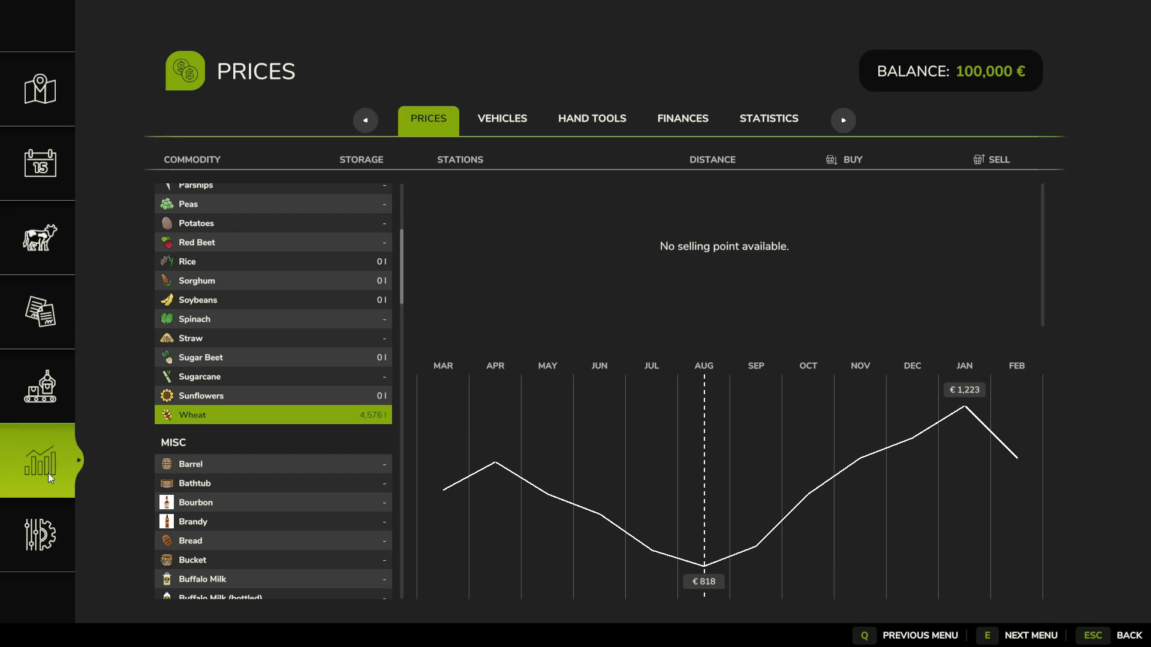
left_click(695, 121)
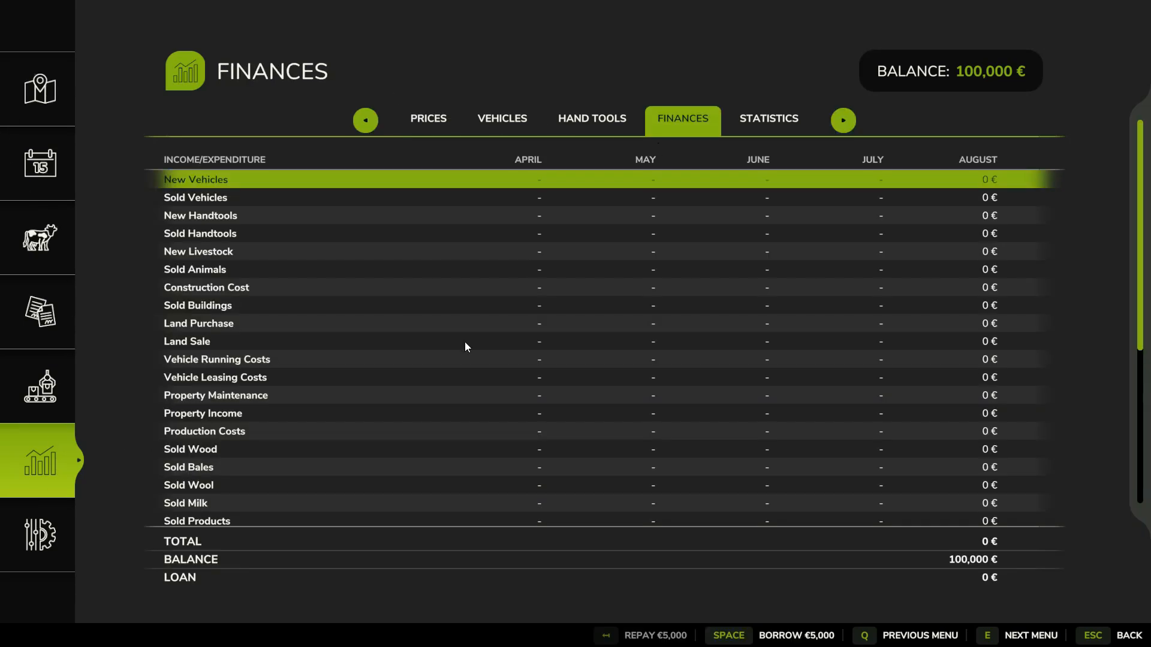
scroll(292, 293, "down", 7)
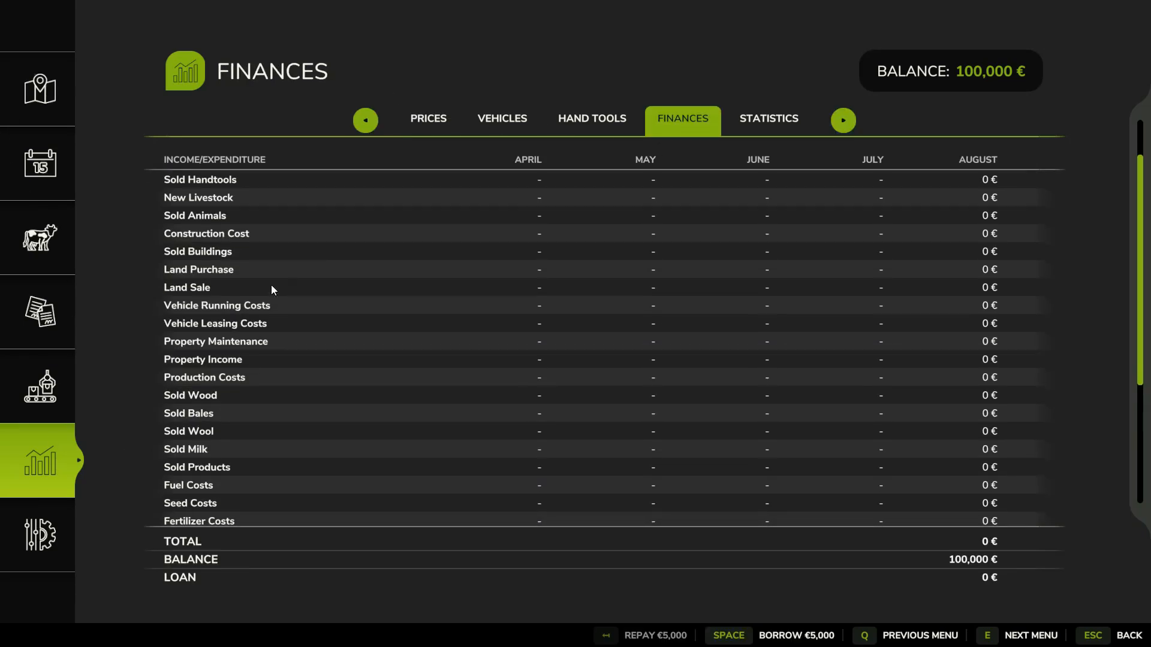
scroll(220, 294, "down", 6)
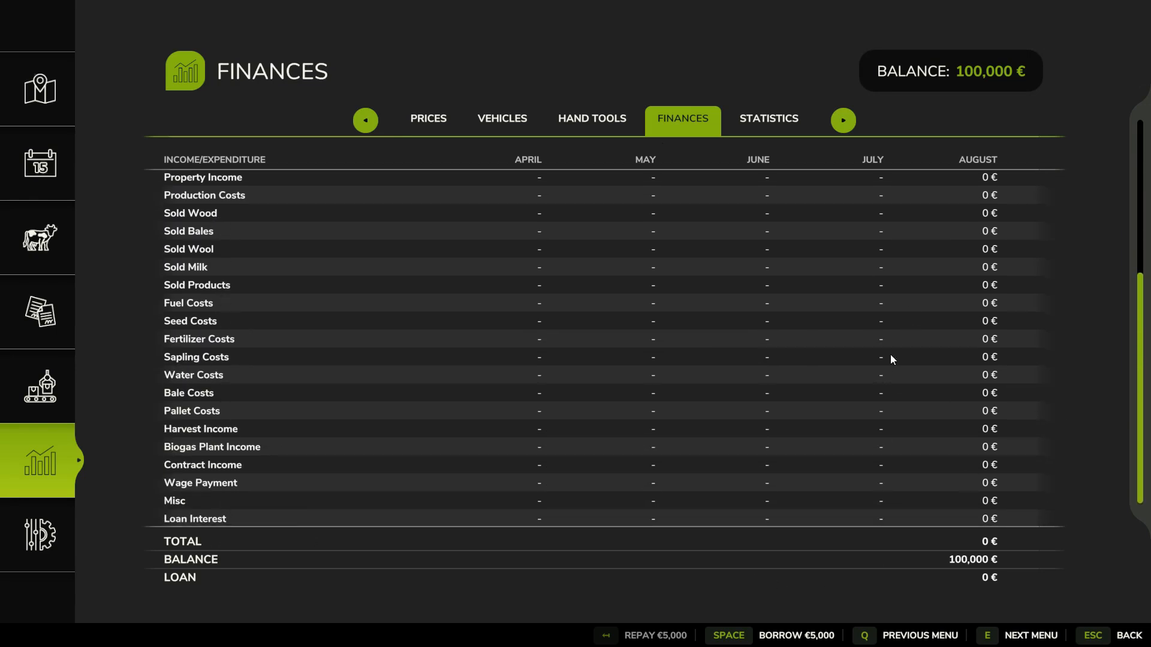
key("Escape")
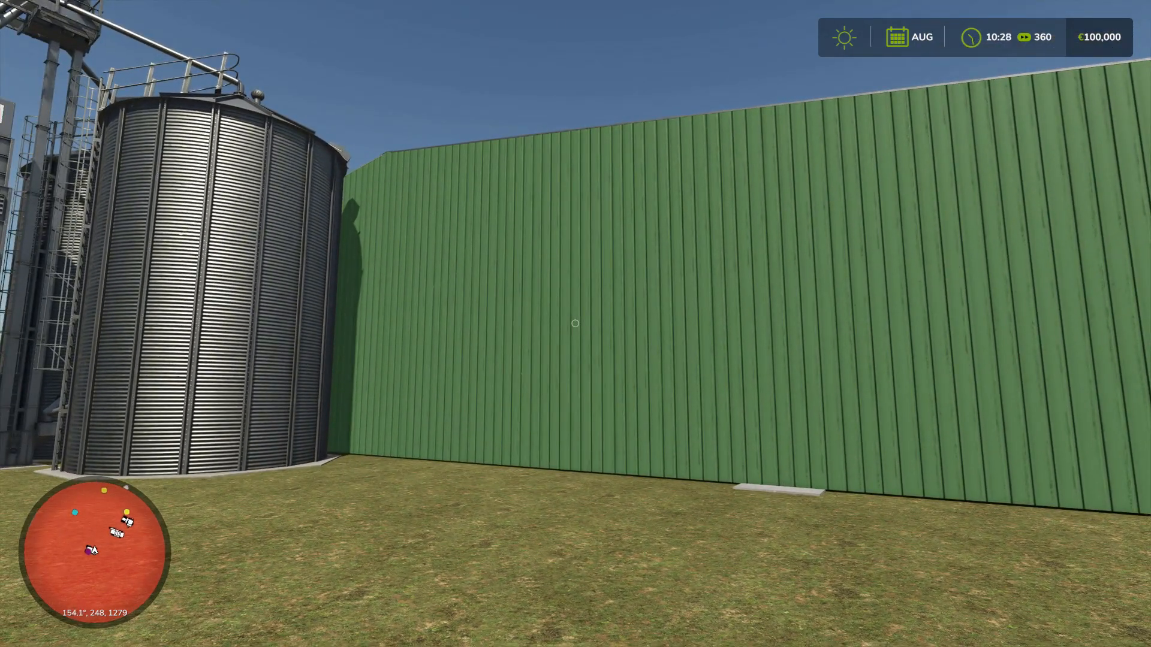
key("Escape")
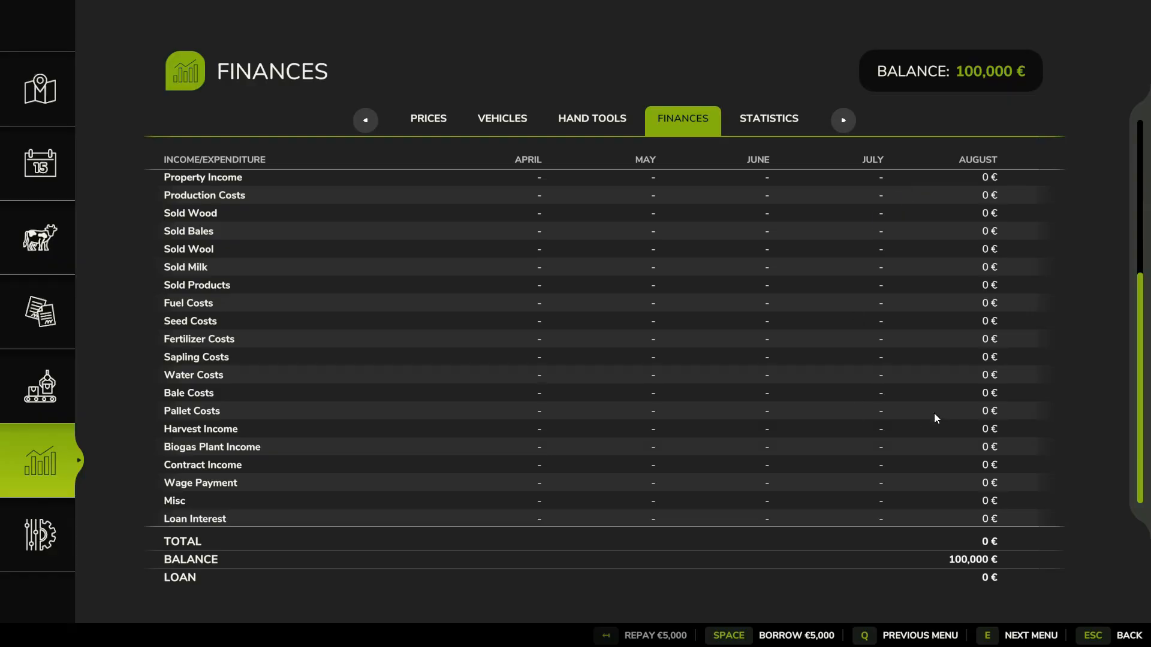
scroll(833, 391, "up", 5)
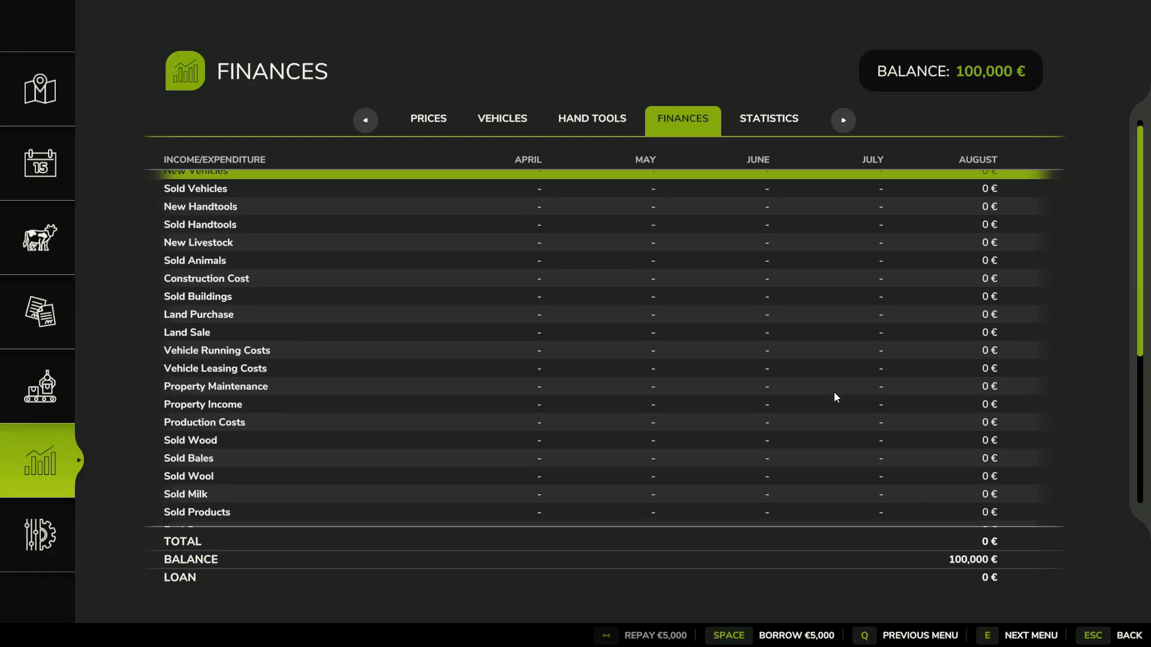
scroll(834, 393, "down", 5)
key("Escape")
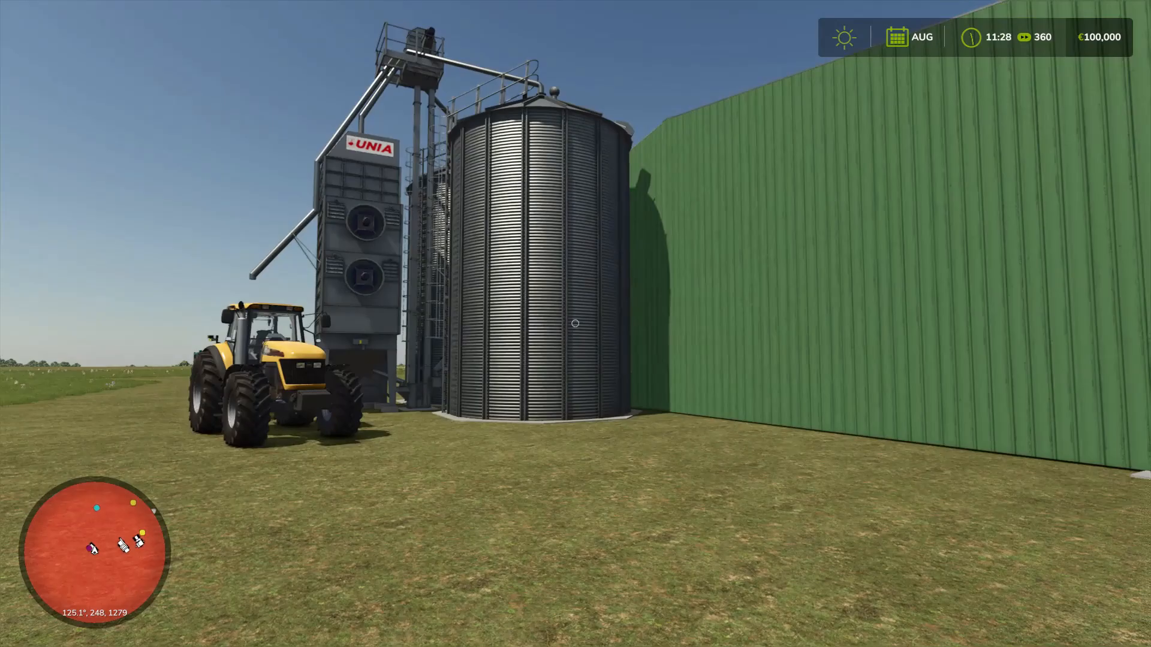
Walk back along the green shed wall to view the building from its outer corner
key("s")
key("d")
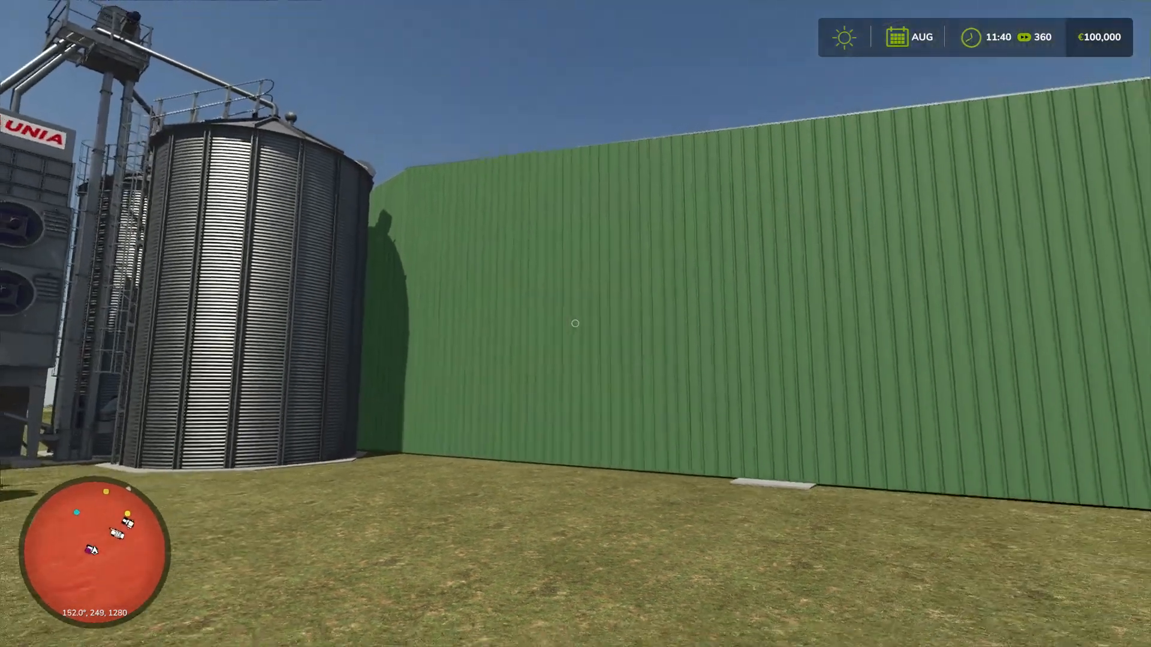
key("s")
key("d")
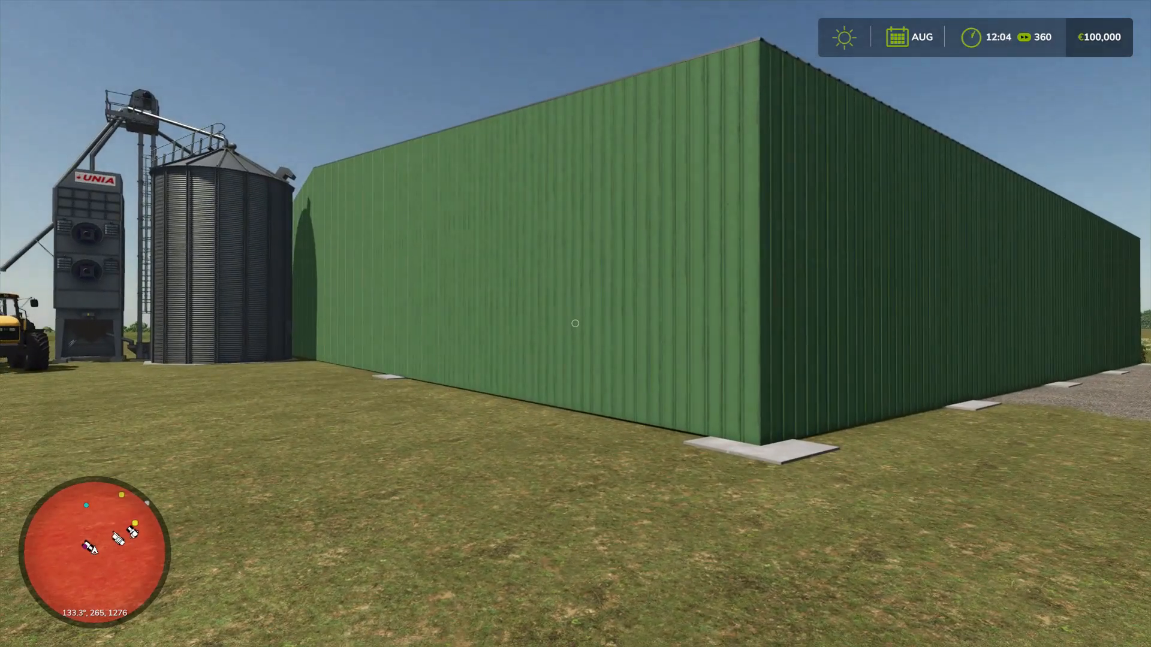
key("grave")
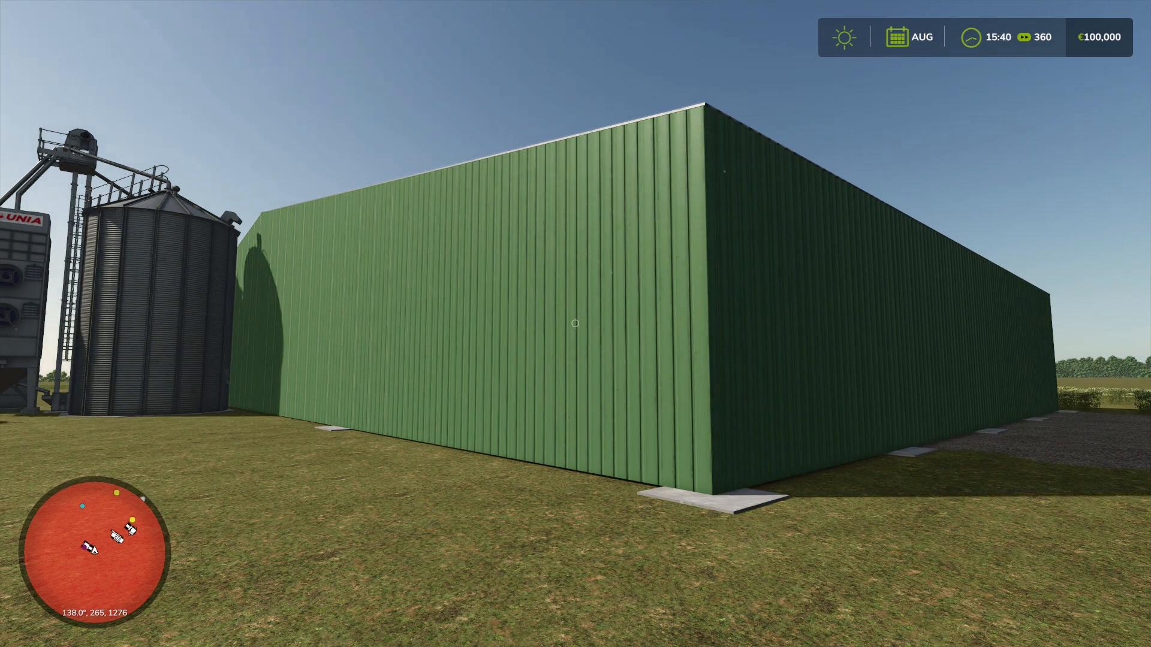
Review the August finance entries again from loan interest up to new vehicles
key("Escape")
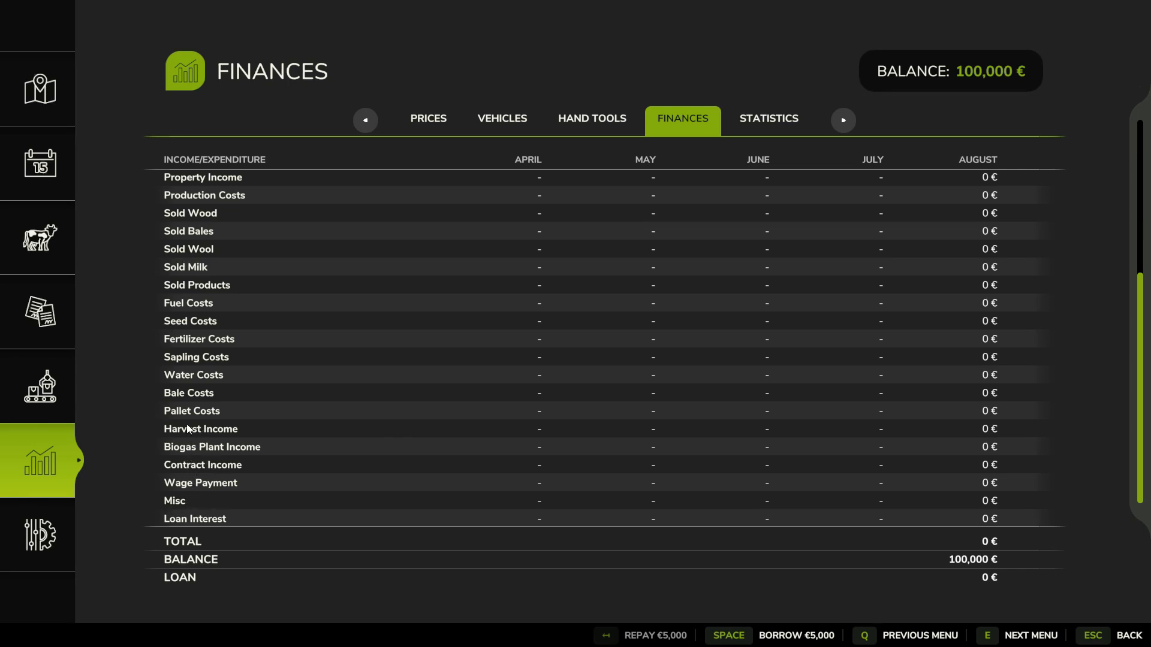
scroll(187, 408, "up", 5)
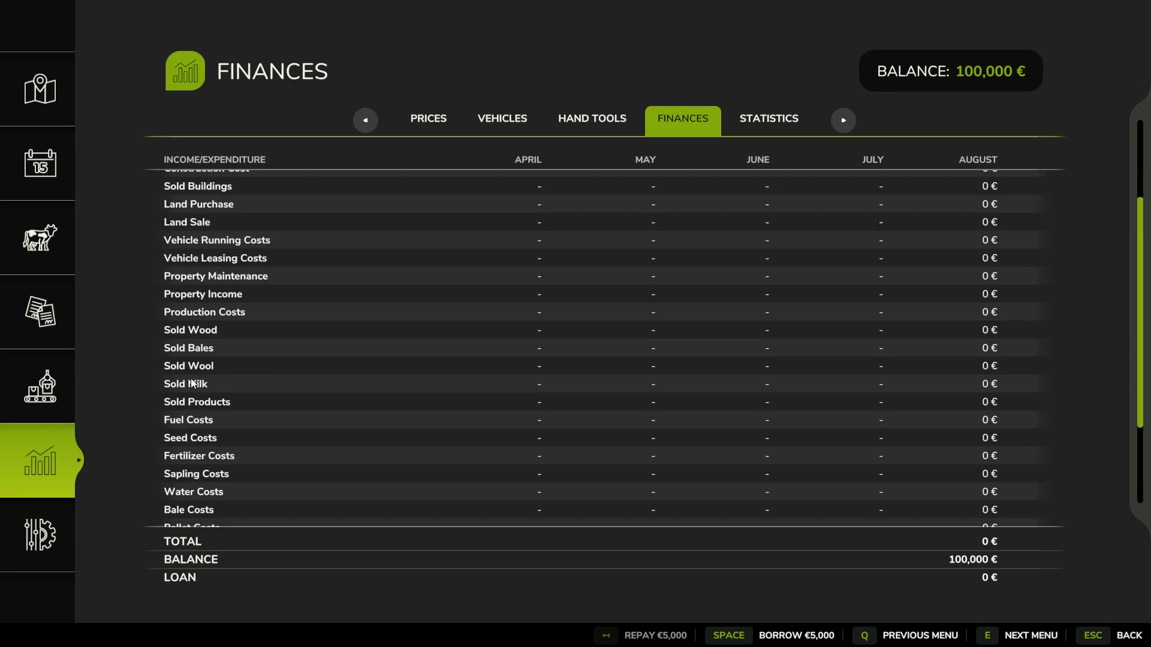
scroll(191, 384, "up", 2)
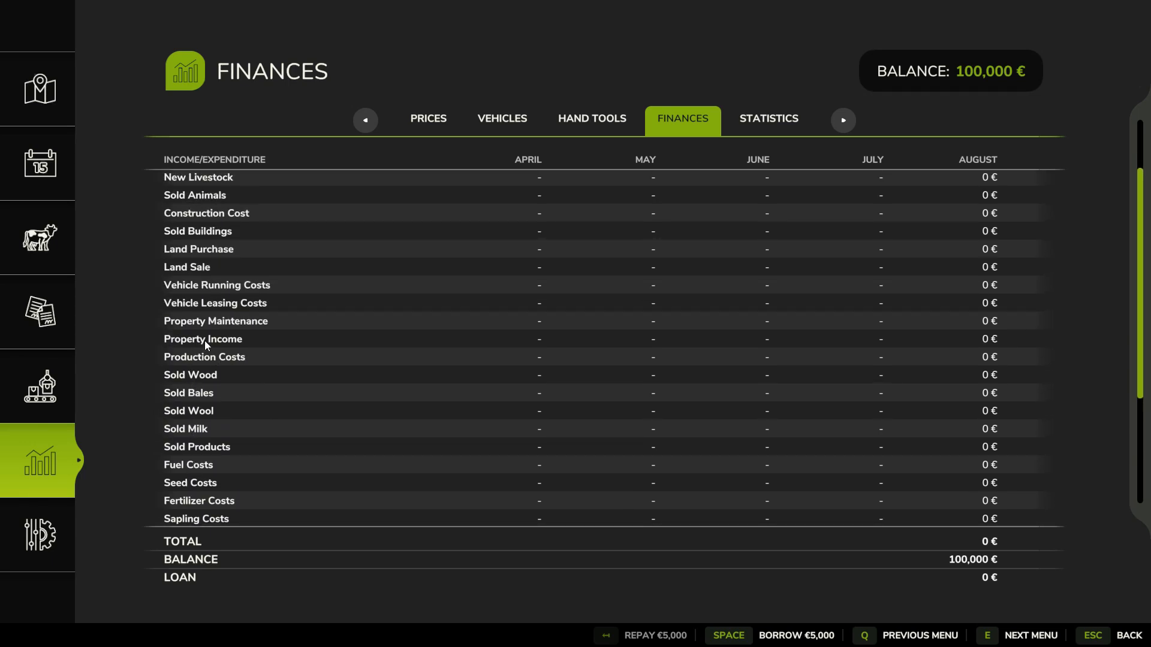
scroll(206, 322, "up", 3)
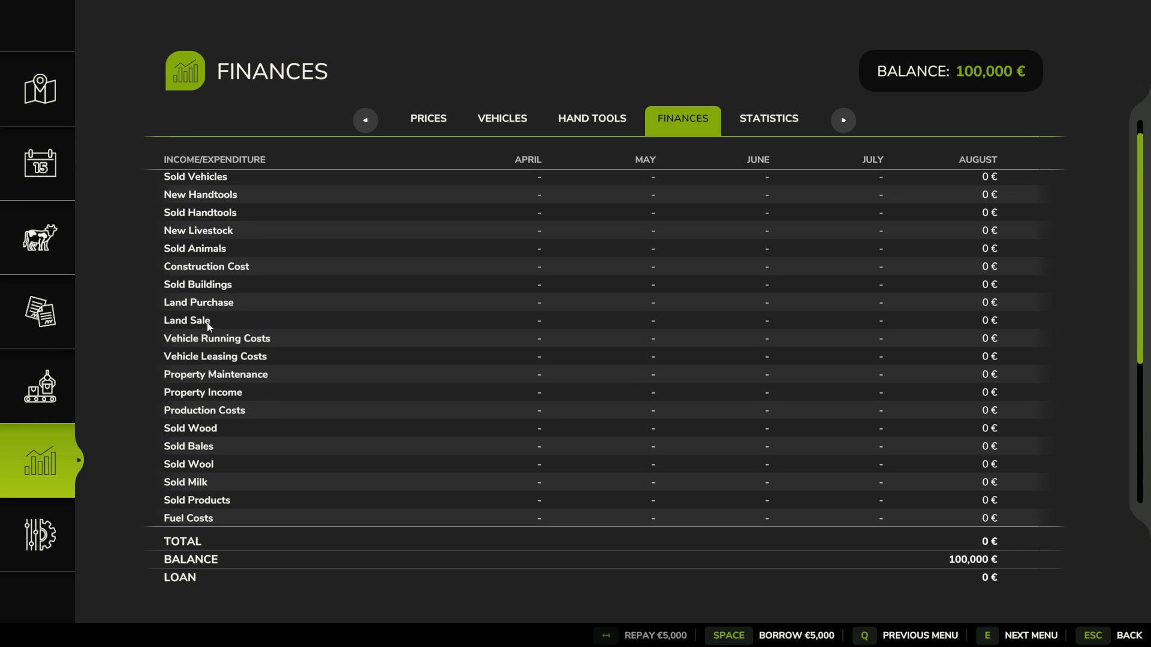
scroll(210, 325, "up", 1)
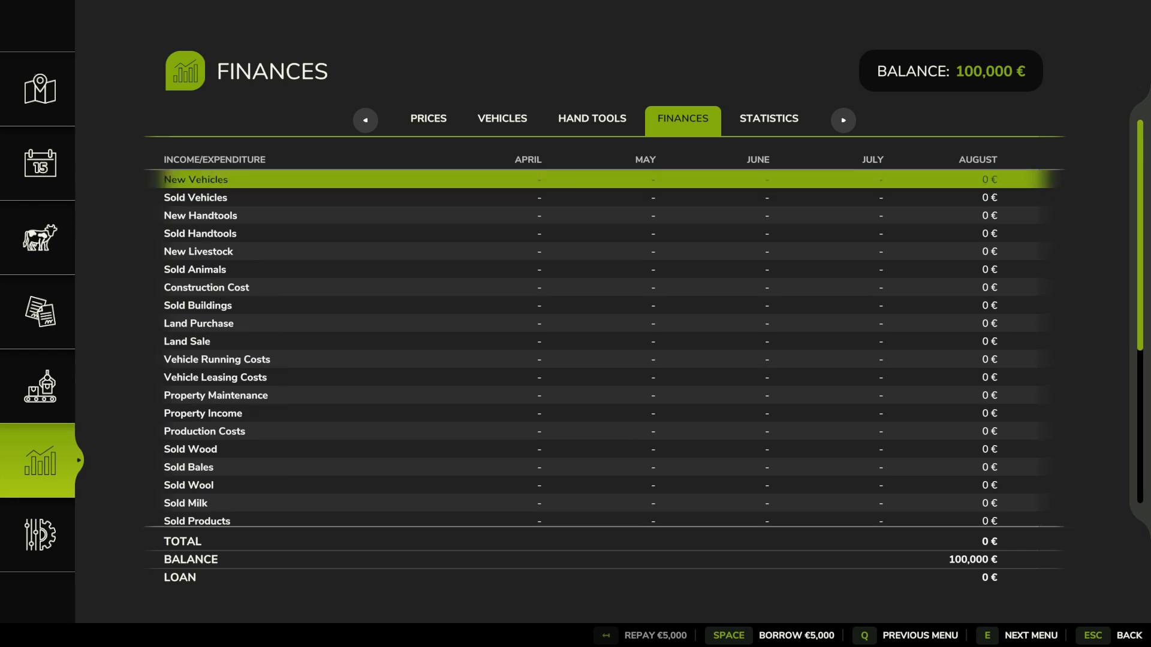
key("Escape")
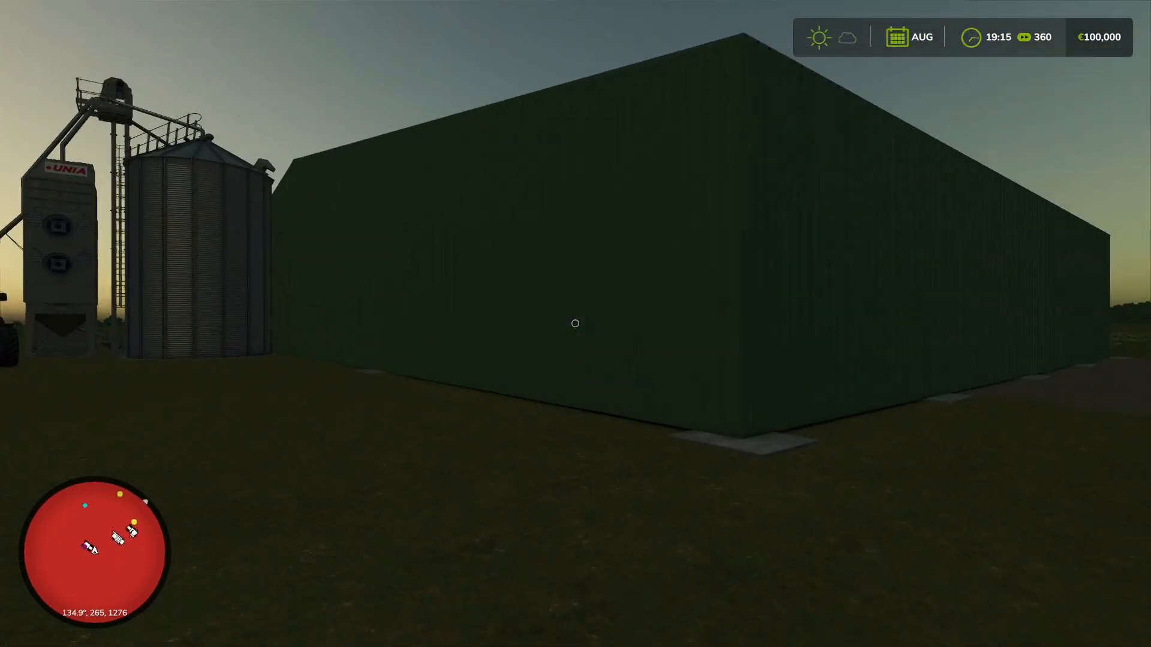
Recheck the finances for August and walk along the outside of the shed to inspect it in the dark
key("Escape")
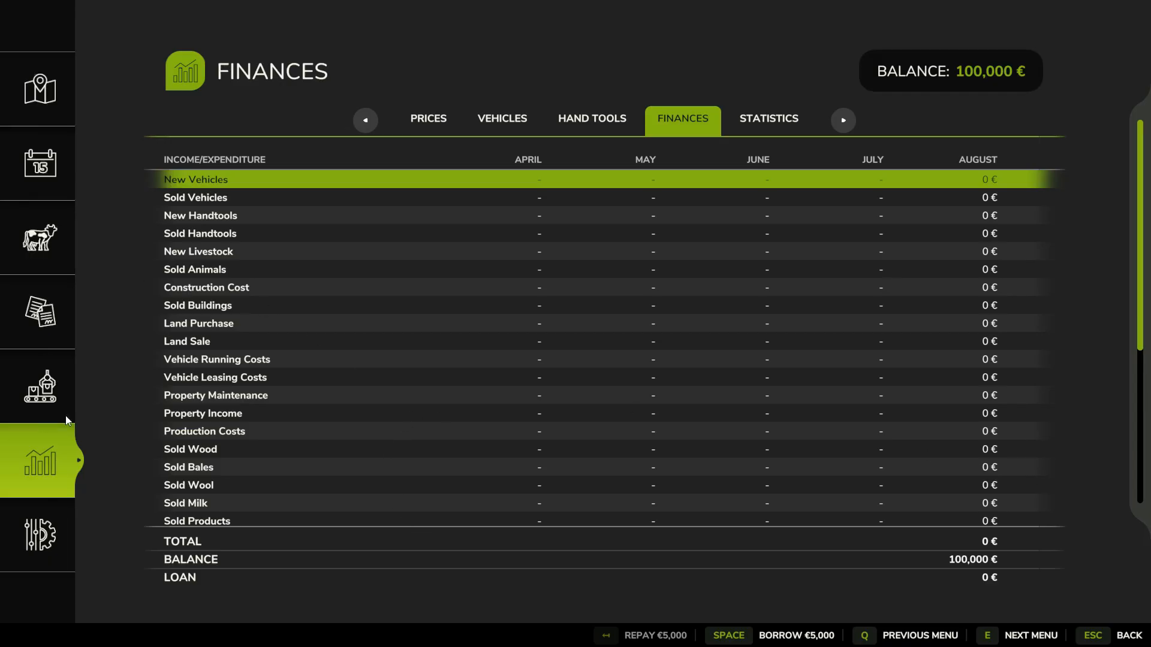
key("Escape")
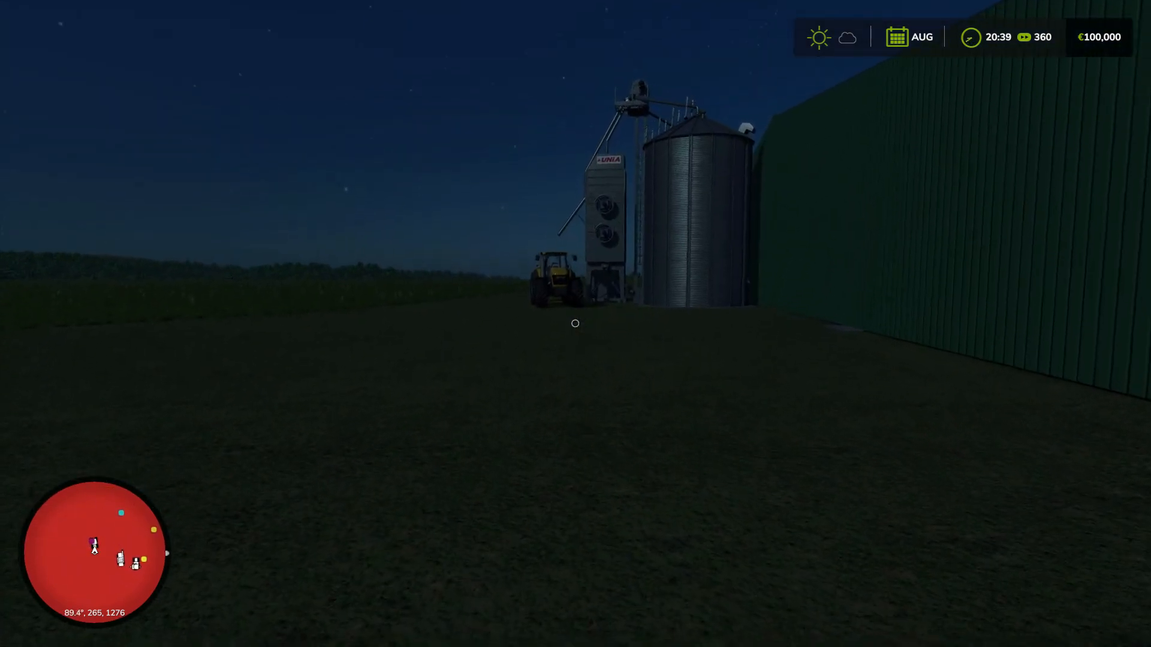
key("w")
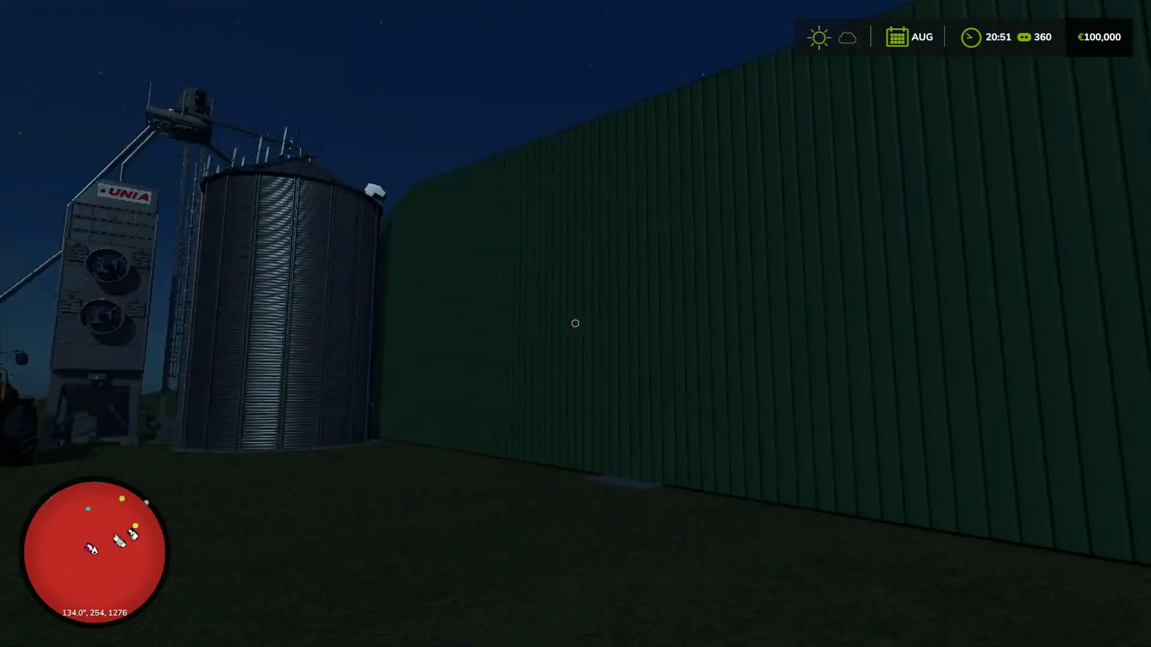
key("w")
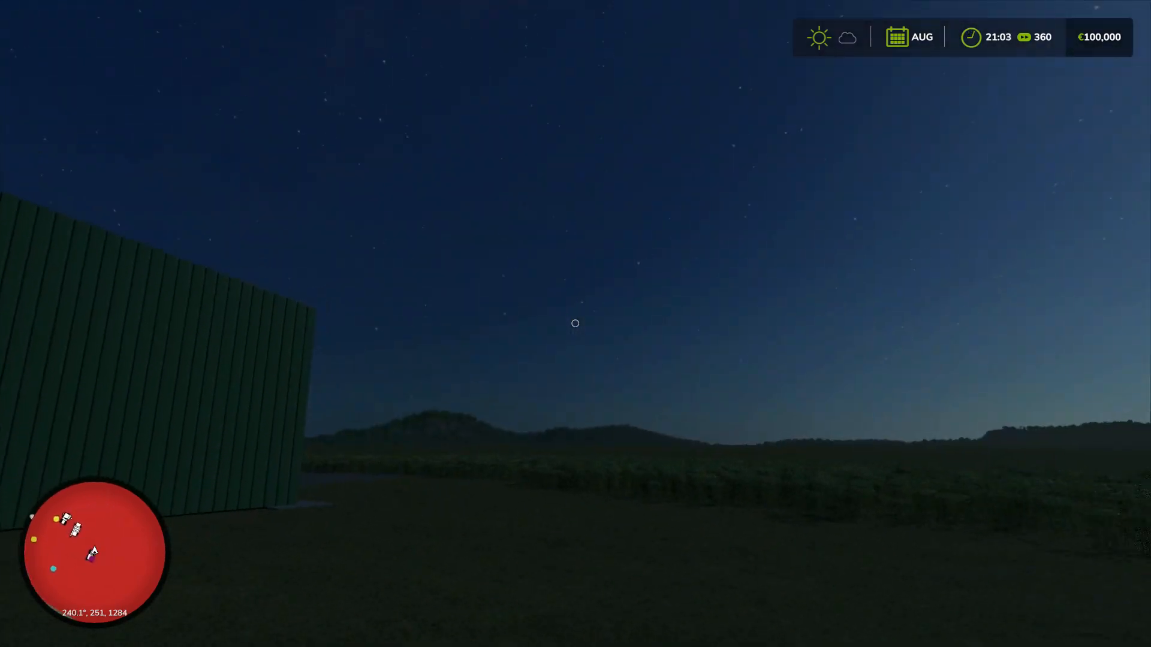
Walk around the outside of the shed and silo, viewing both from a distance while time runs on to September
key("w")
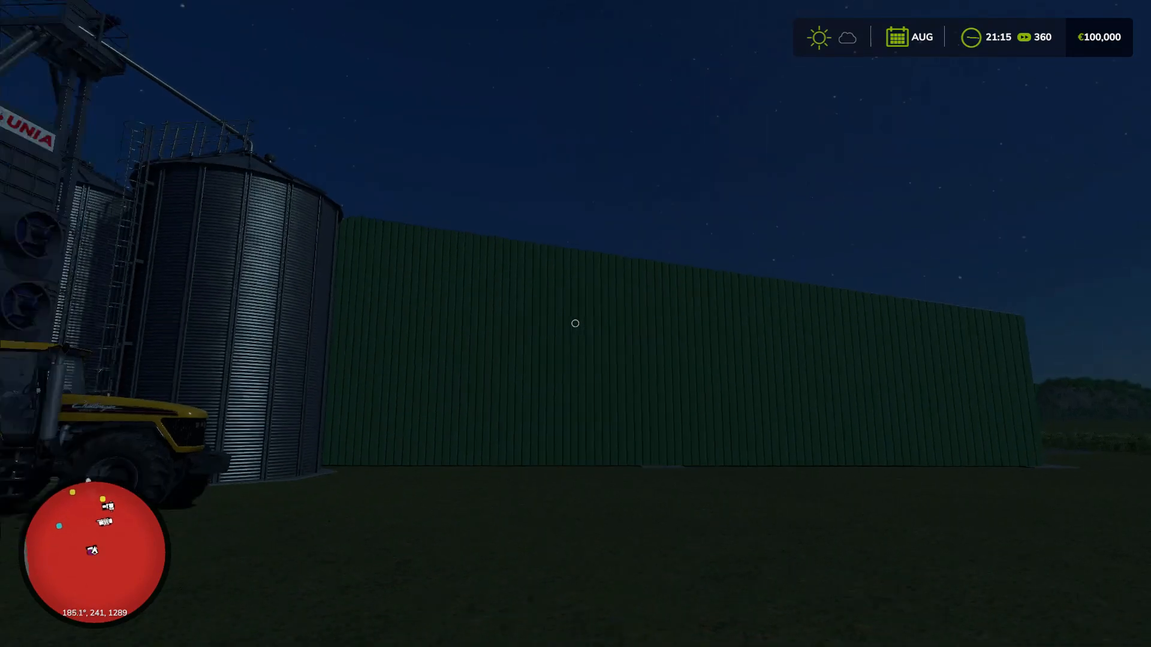
key("a")
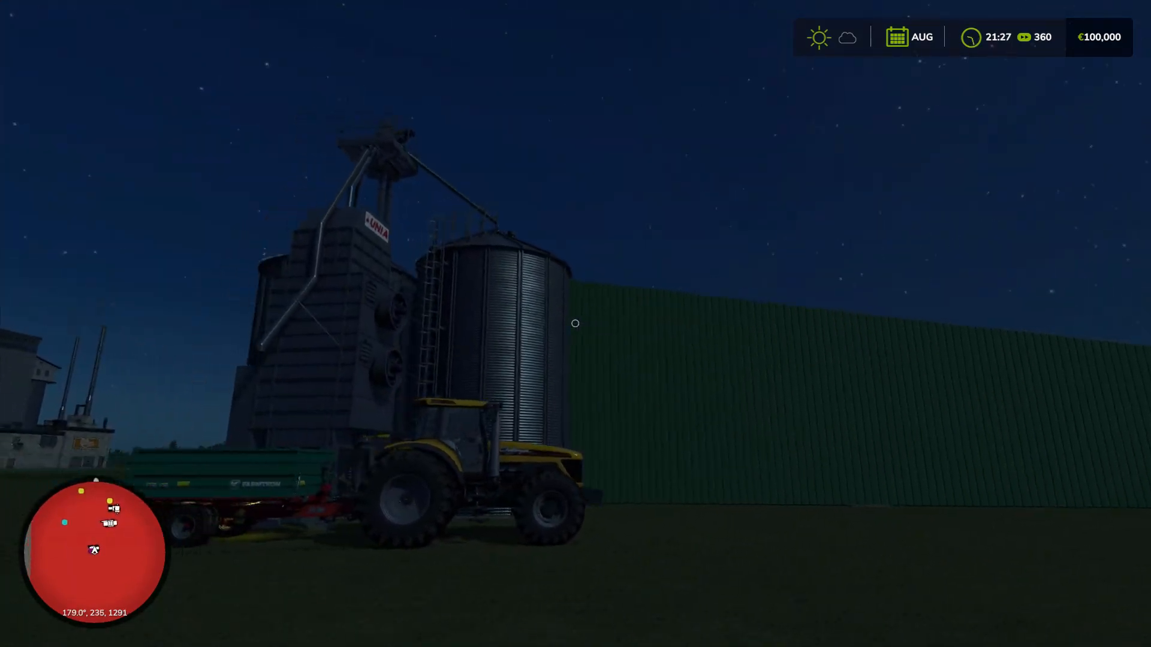
key("d")
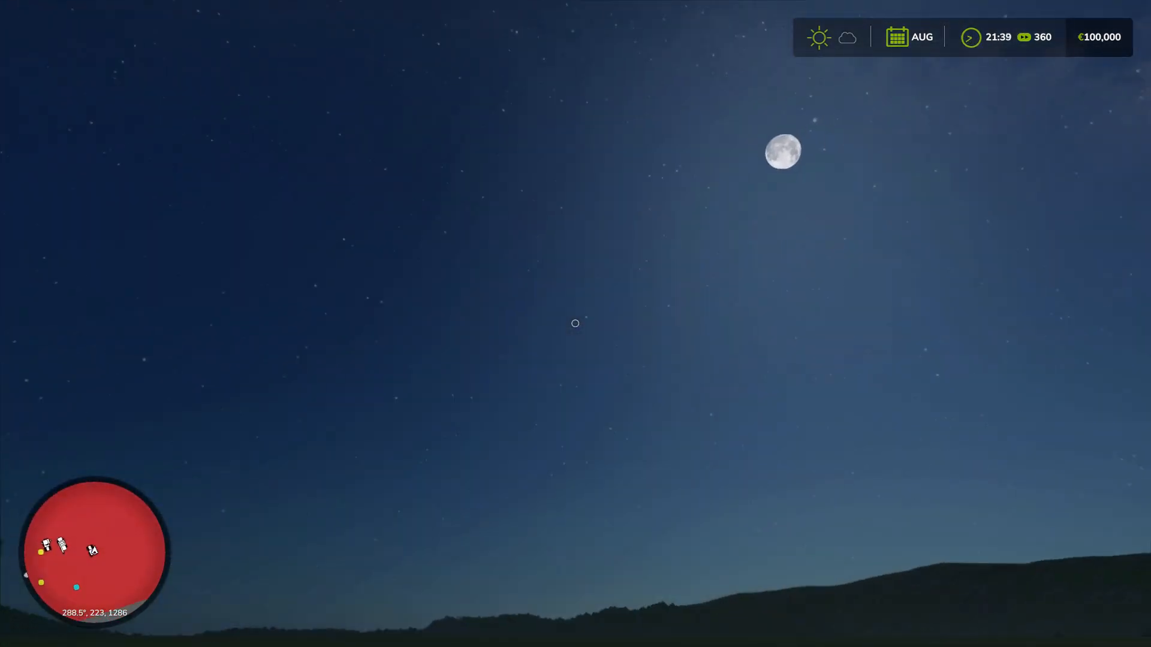
key("s")
key("a")
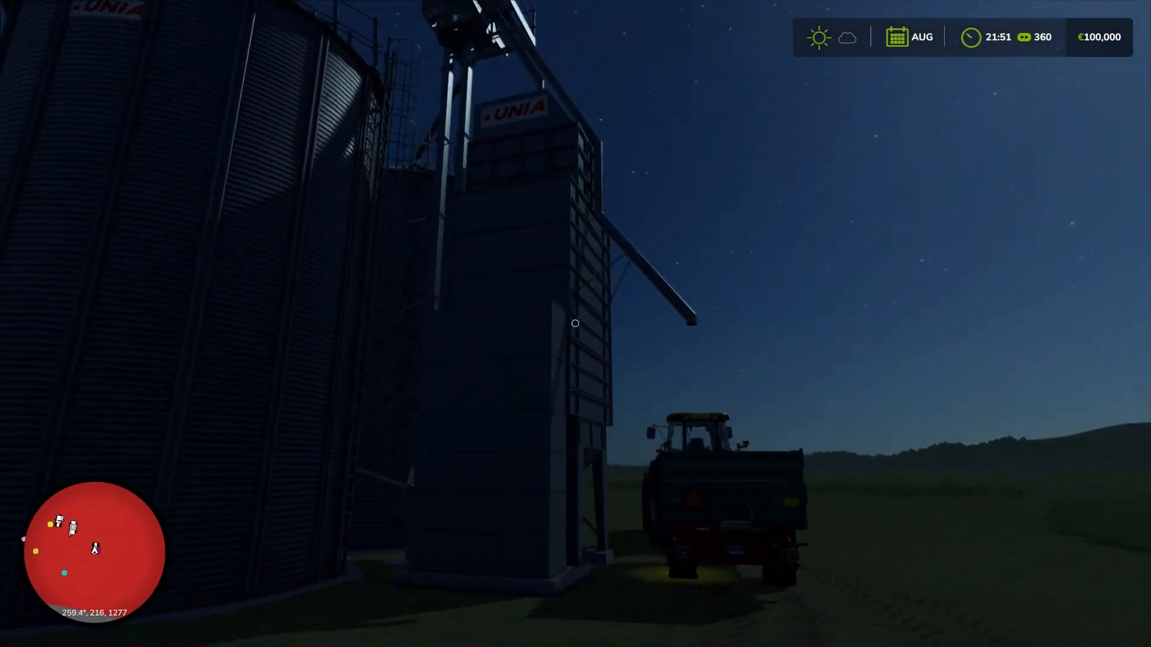
key("s")
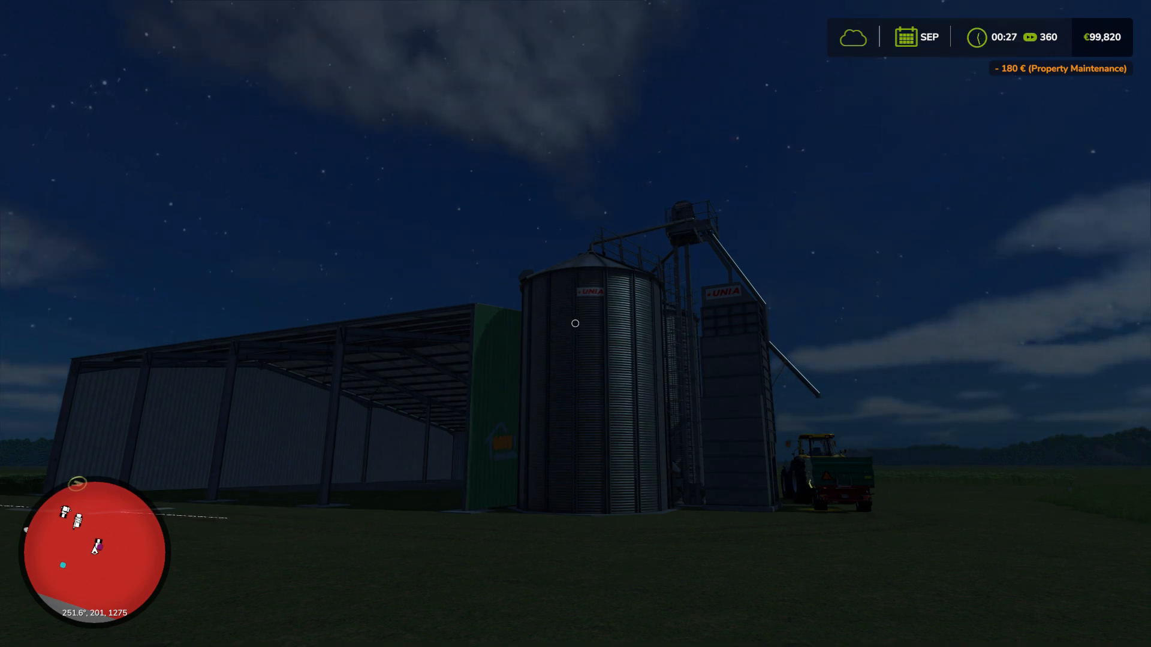
Slow the game's time scale down to 0.5
key("7")
key("7")
key("7")
key("7")
key("7")
key("7")
key("7")
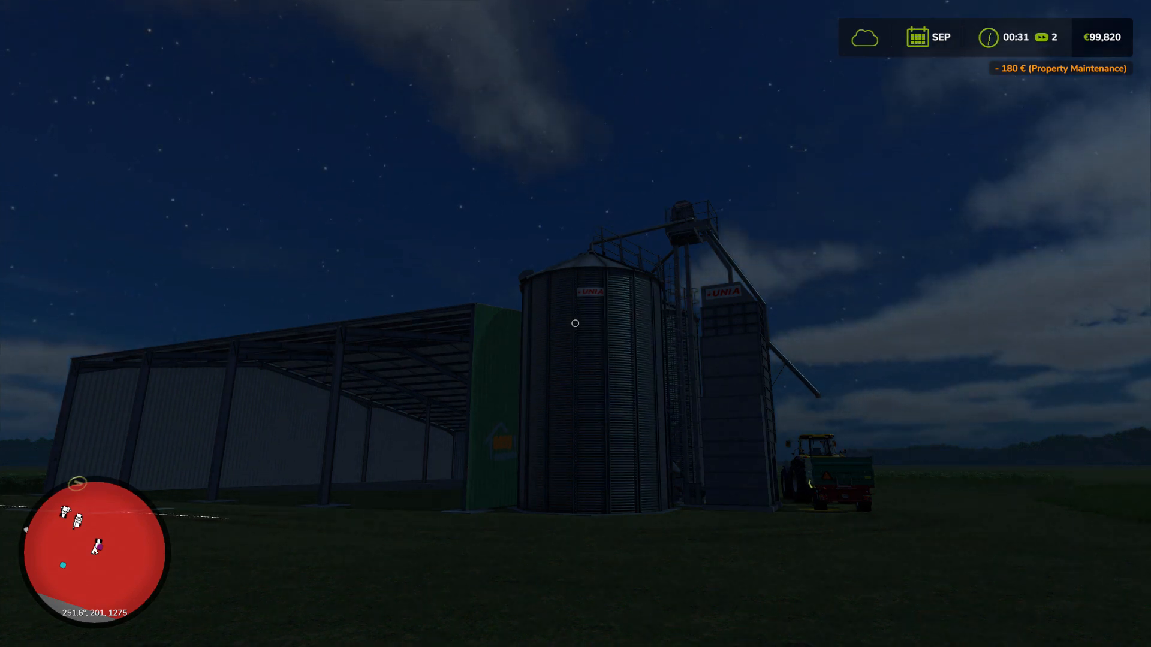
key("7")
key("7")
Review the August and September finance entries, focusing on property maintenance and property income
key("Escape")
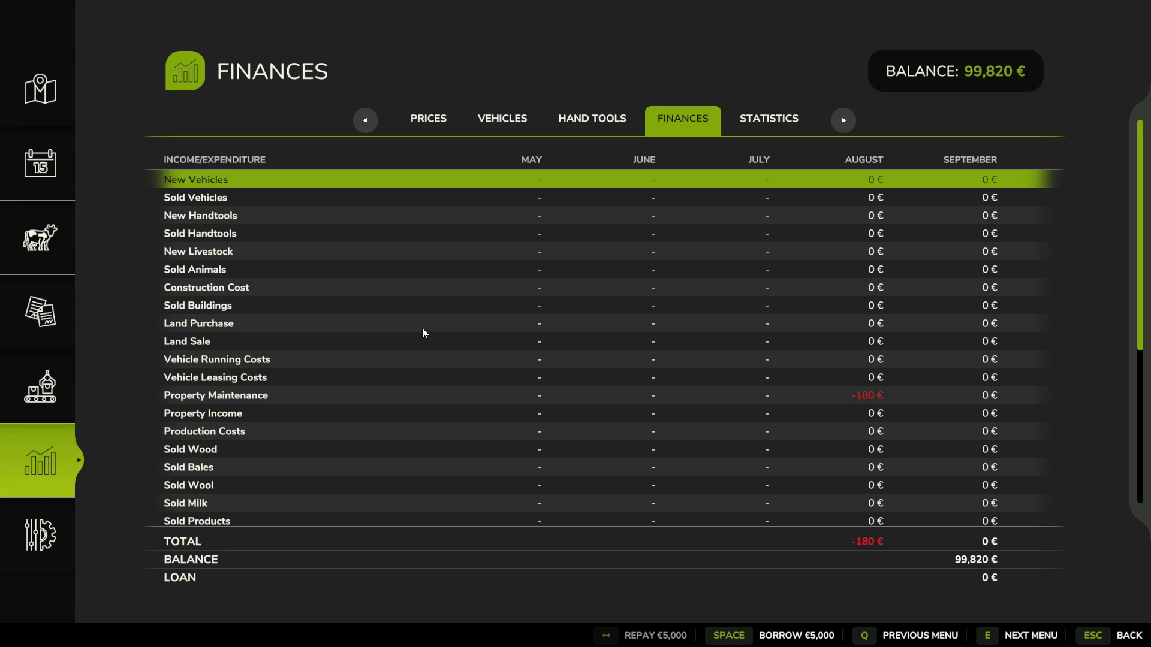
scroll(598, 394, "down", 13)
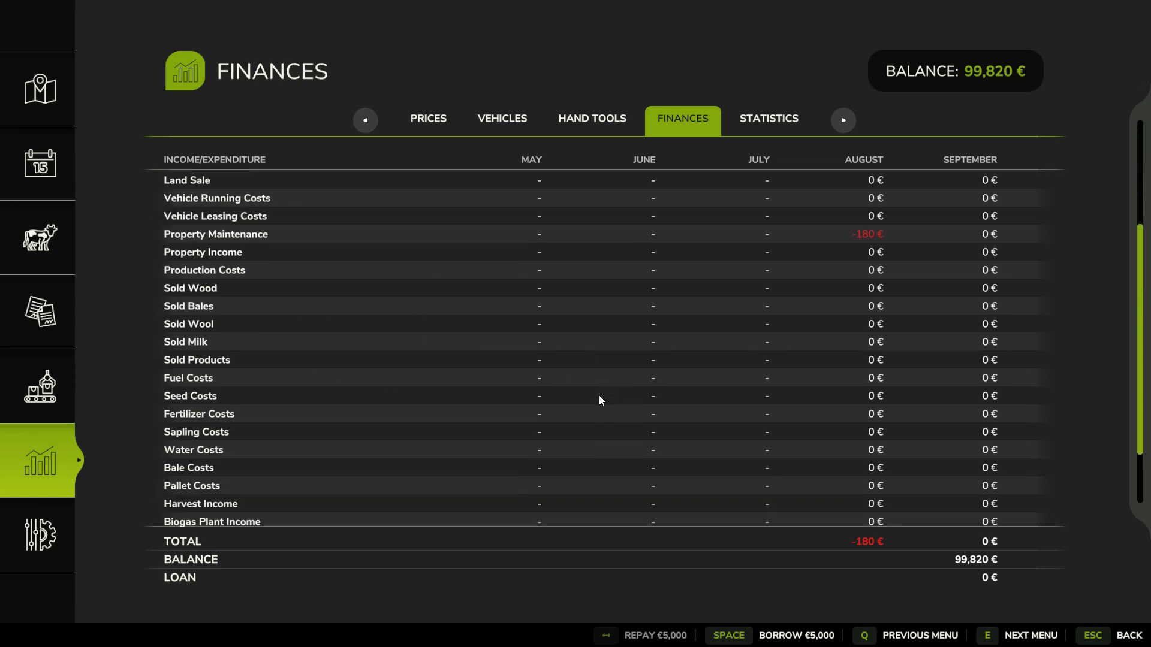
scroll(600, 393, "up", 13)
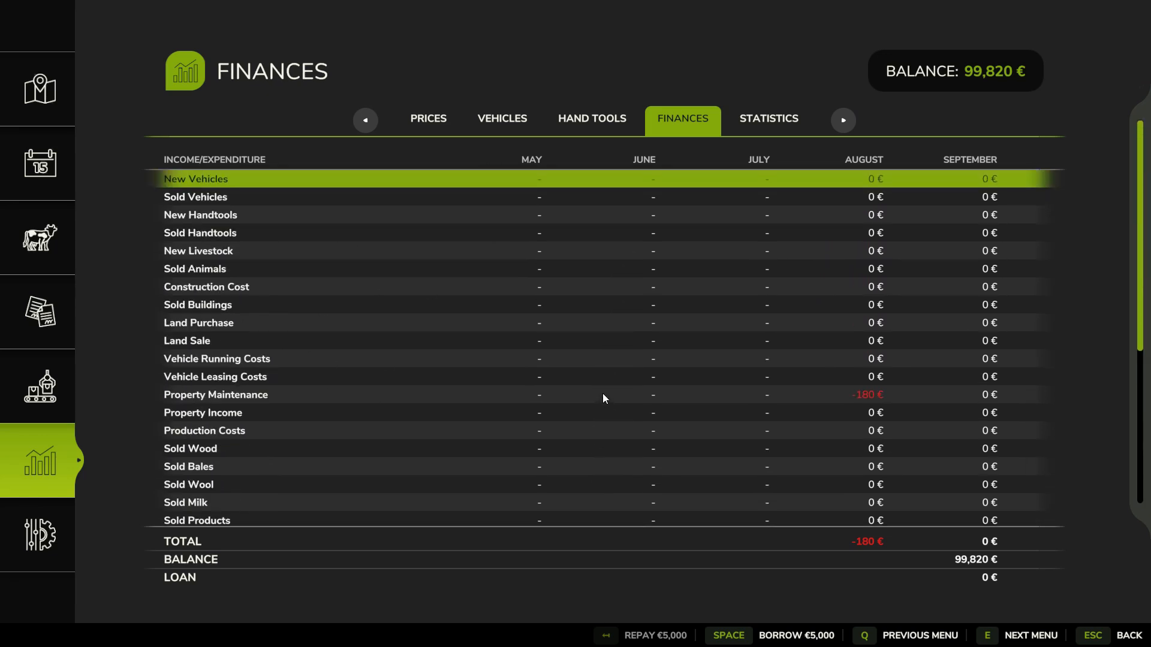
scroll(257, 233, "down", 13)
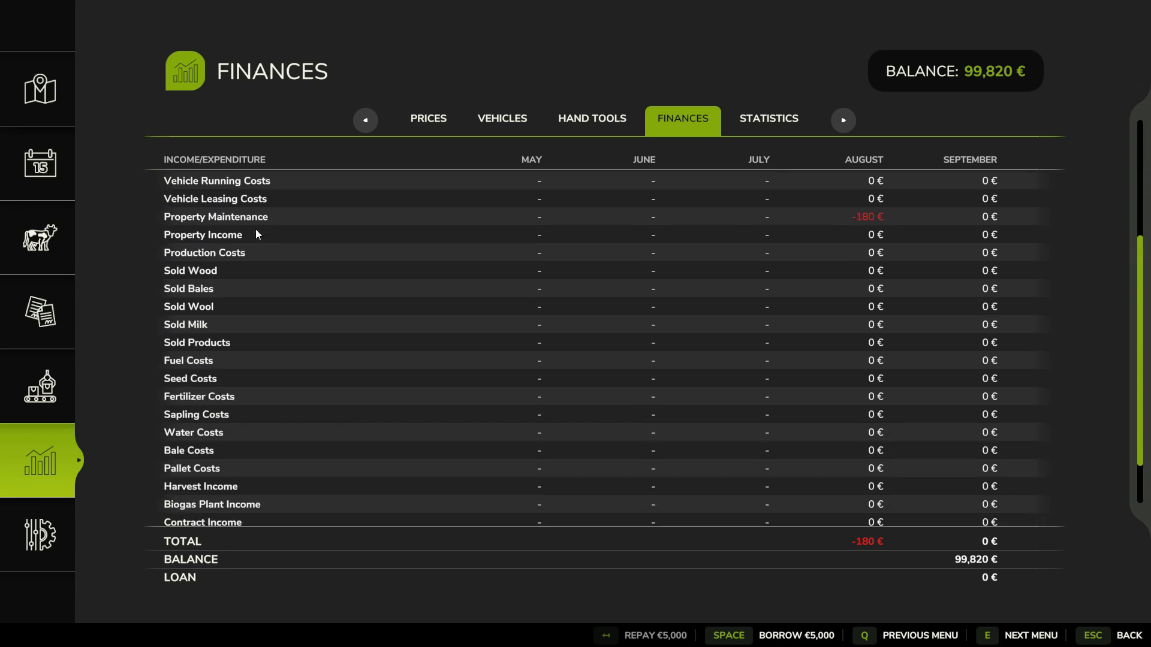
scroll(234, 466, "up", 13)
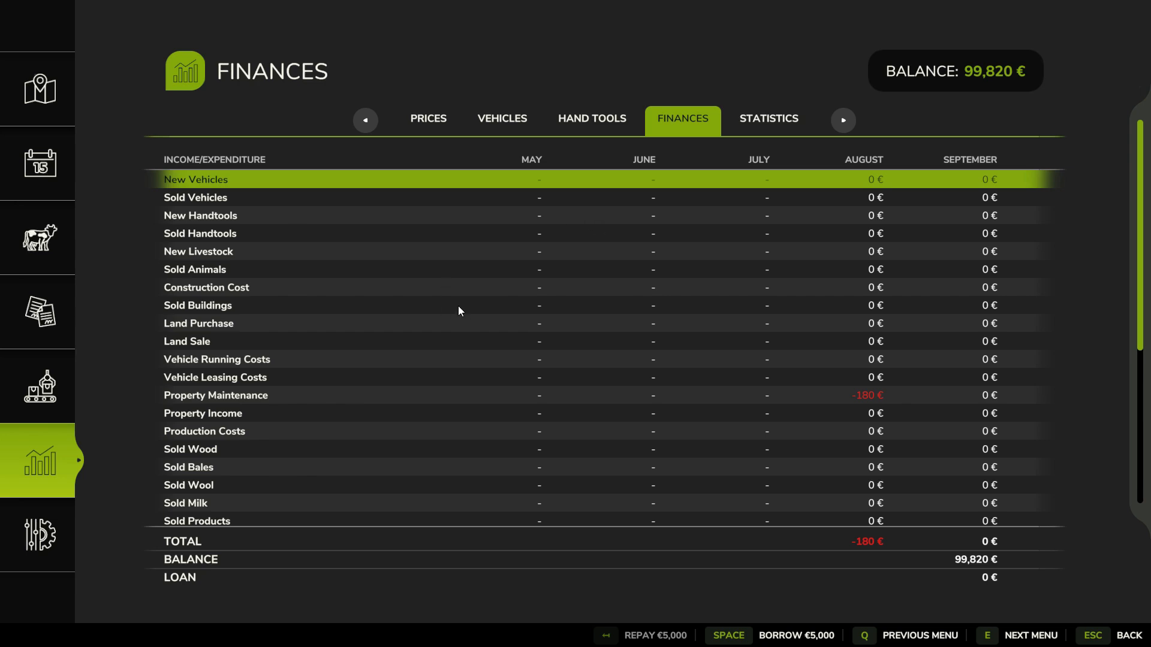
key("Escape")
Inspect the Bobs Custom Silo hotspot on the map and its available actions, and return to the game
key("Escape")
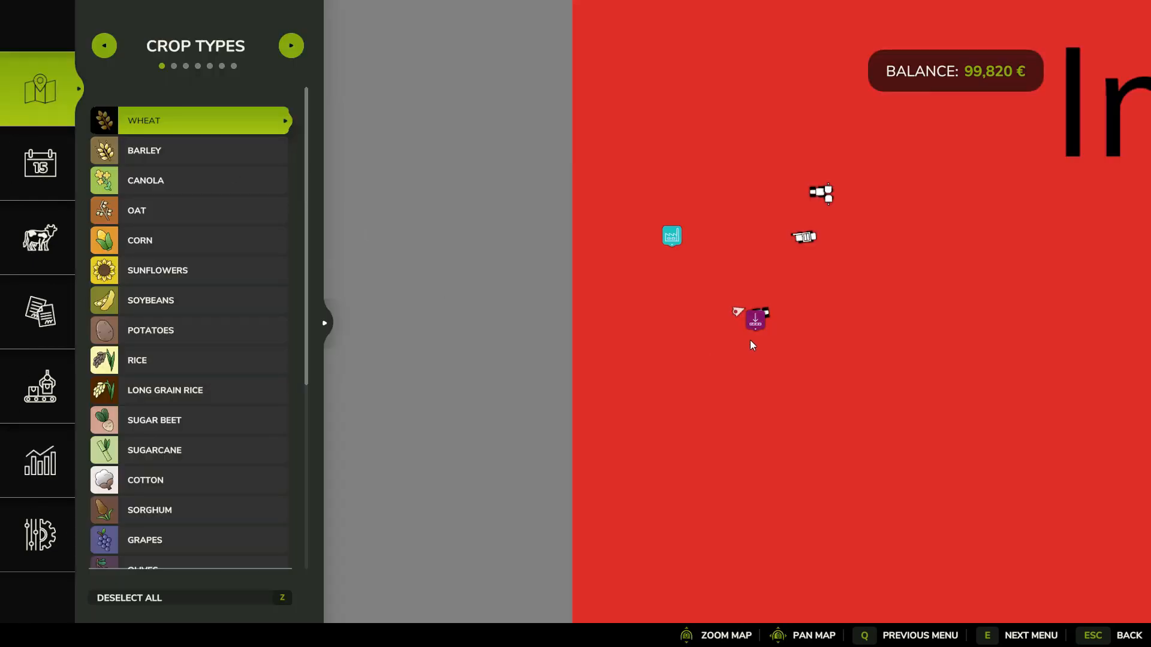
left_click(754, 320)
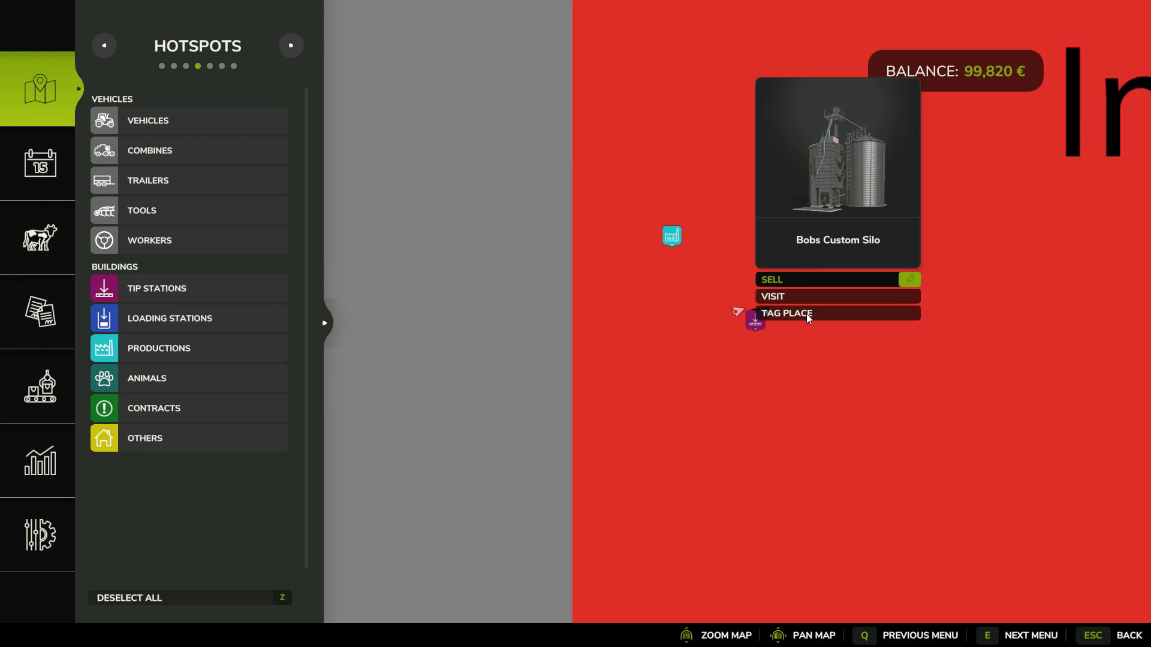
left_click(805, 396)
key("Escape")
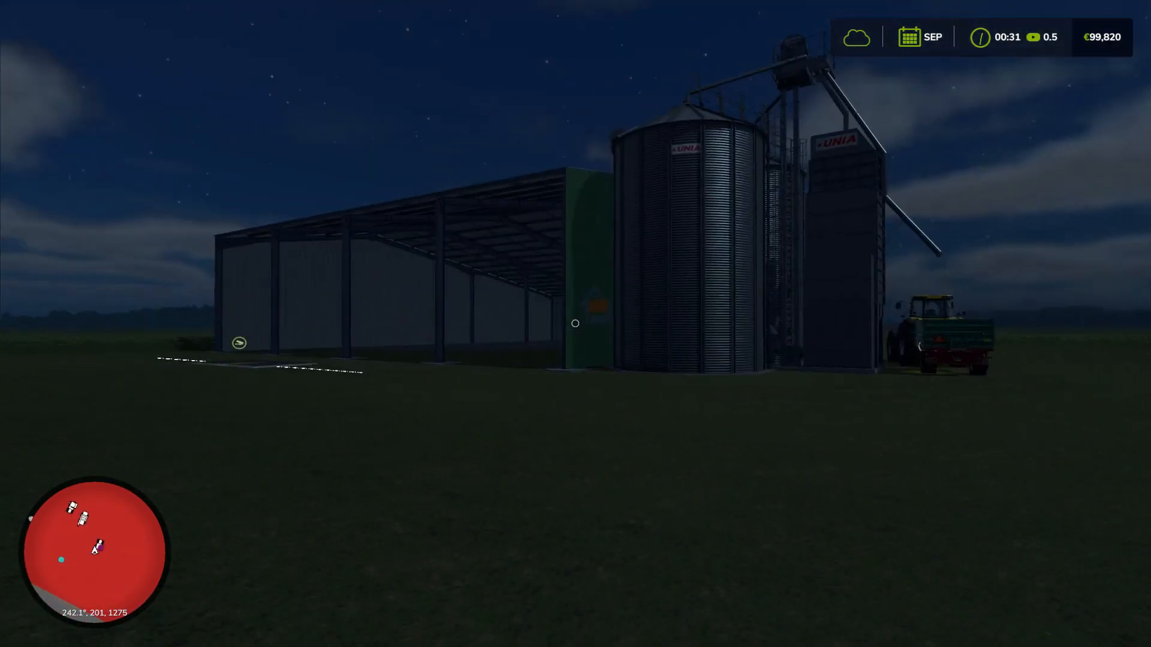
Walk past the silo and the parked tractor and trailer to the green shed wall
key("w")
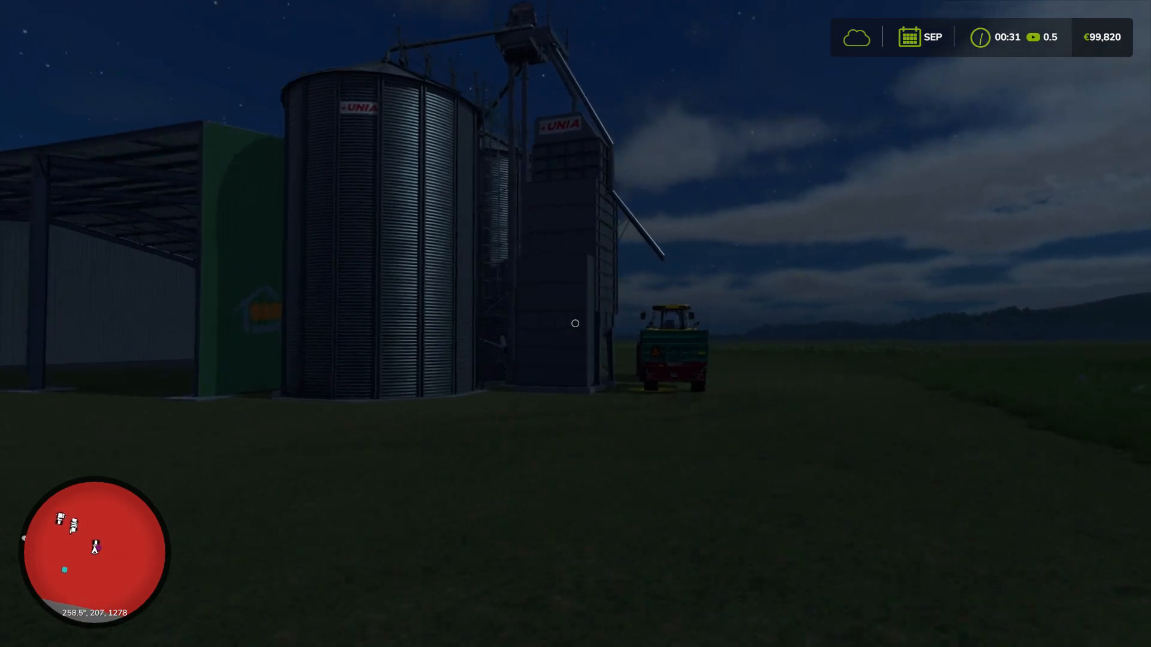
key("w")
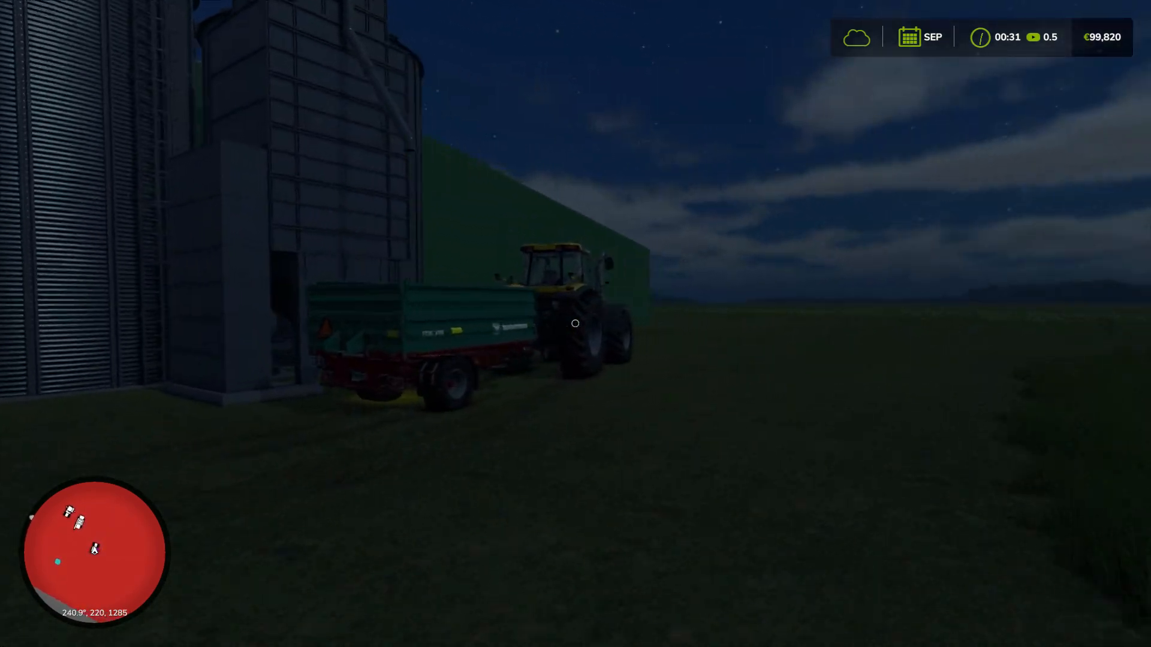
key("w")
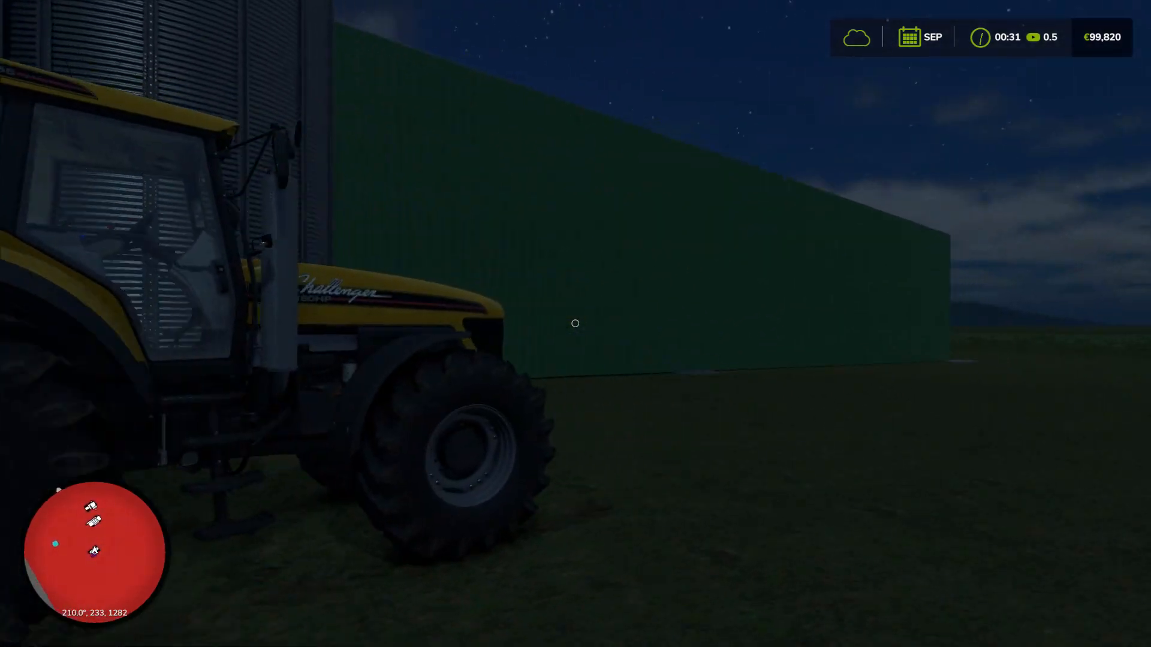
Switch to Notepad++, replace the placeable type in farma400.xml with garageSolarPanels copied from easyShed02.xml, and save the file
key("Escape")
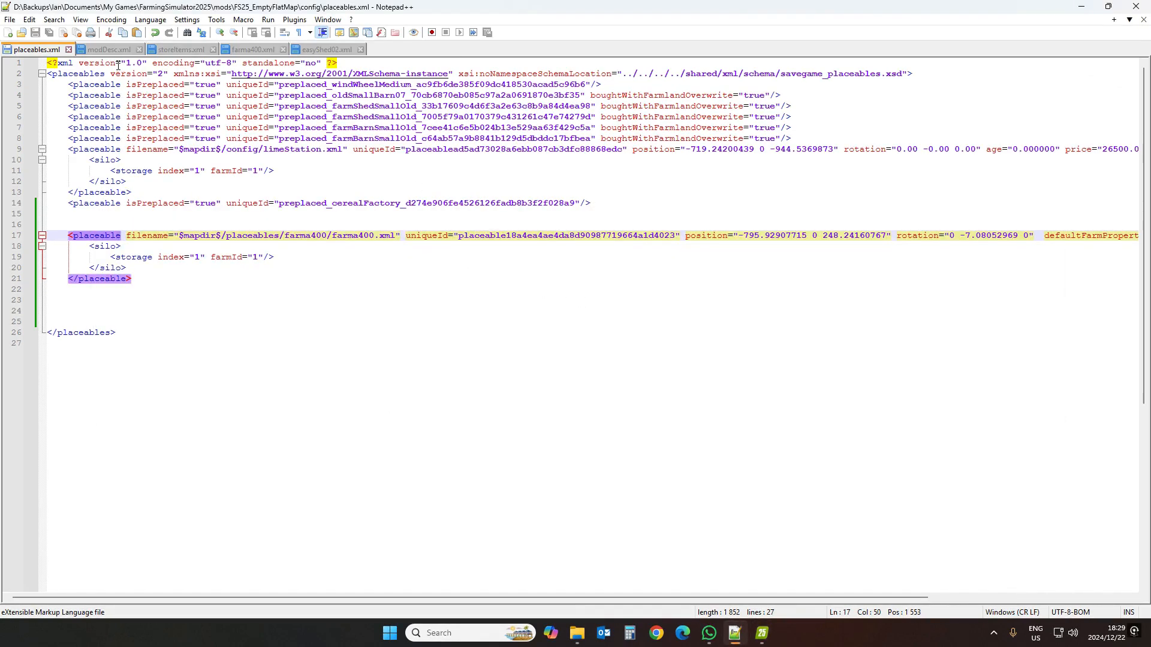
left_click(331, 50)
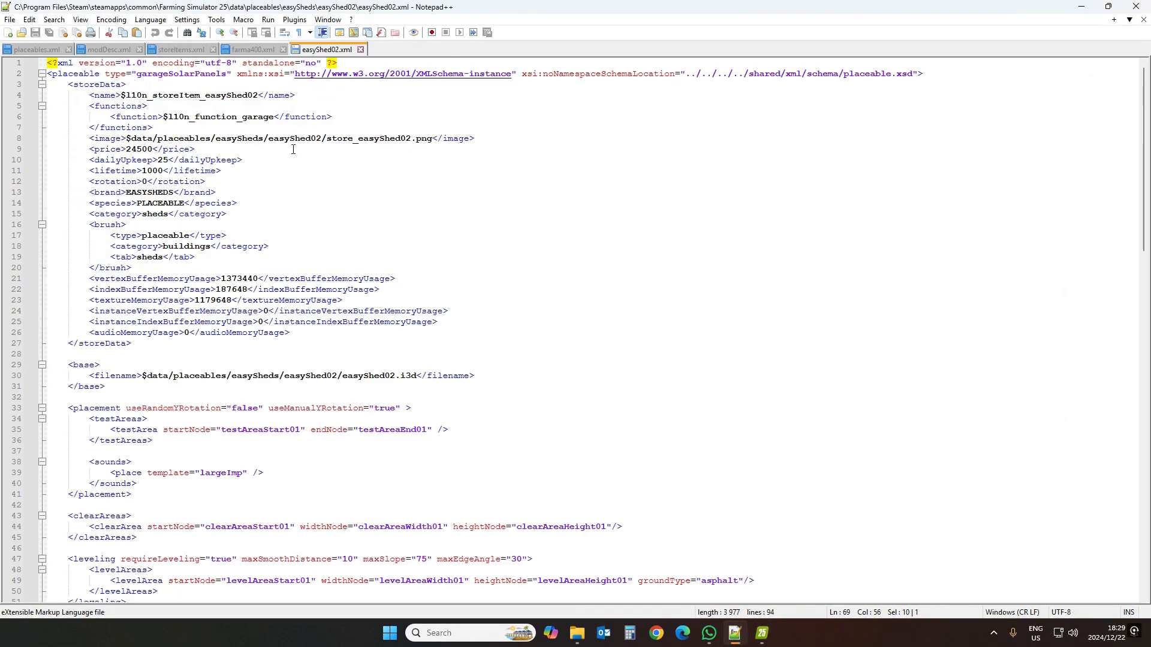
double_click(180, 74)
key("ctrl+c")
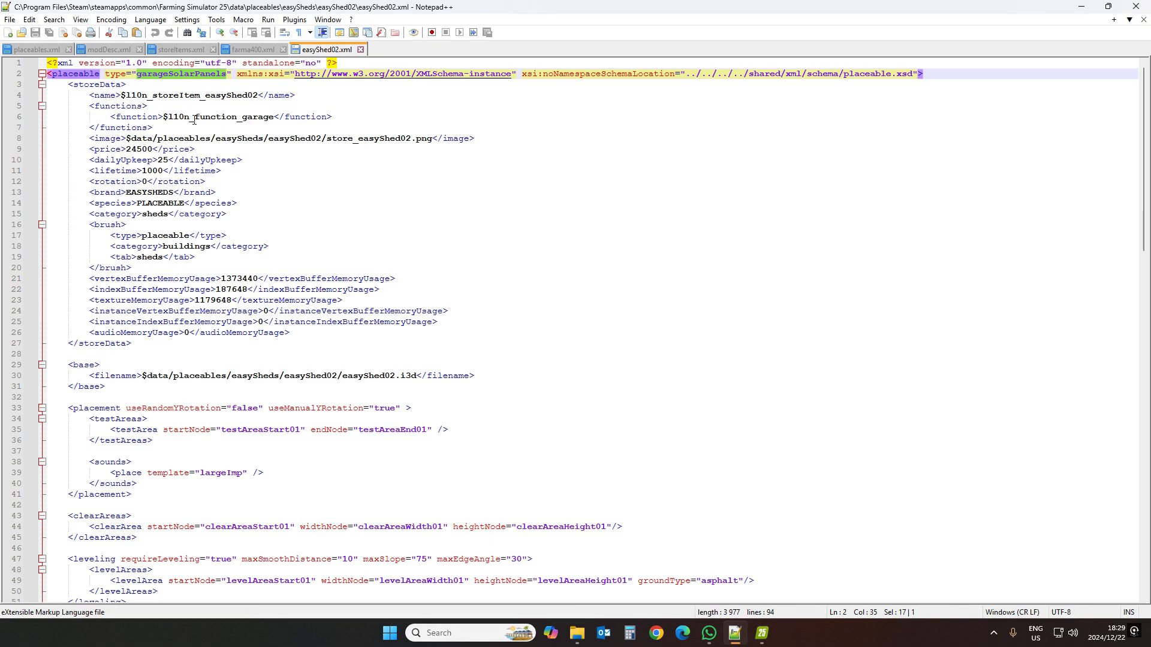
left_click(259, 49)
scroll(171, 193, "up", 1)
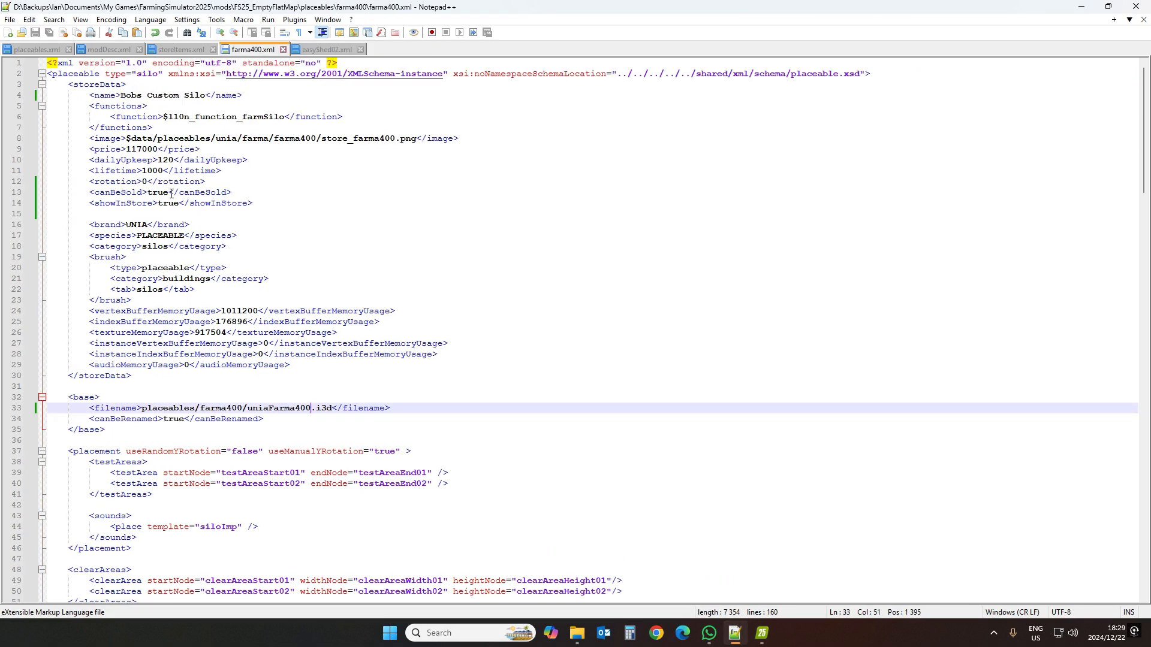
double_click(146, 74)
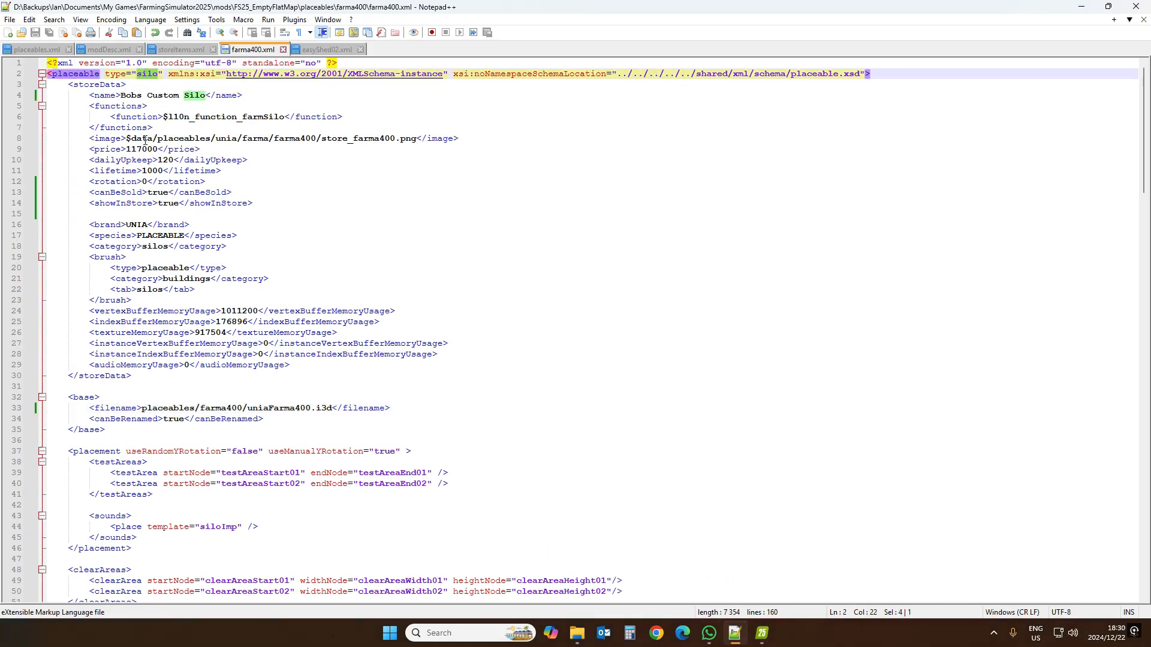
key("ctrl+v")
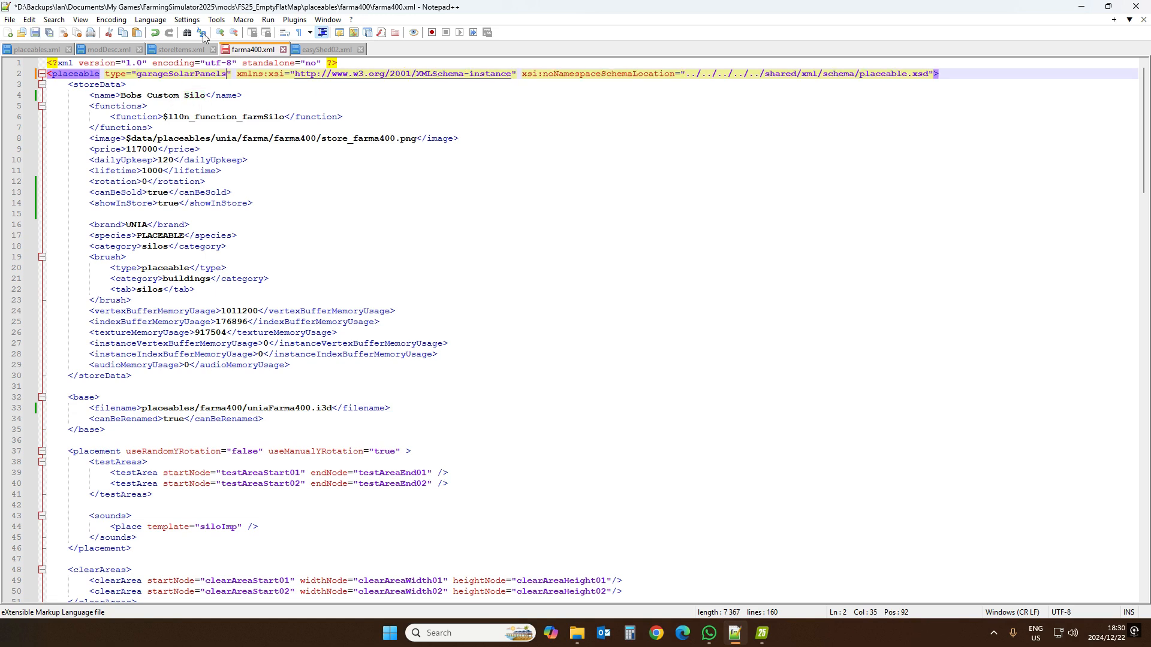
left_click(36, 32)
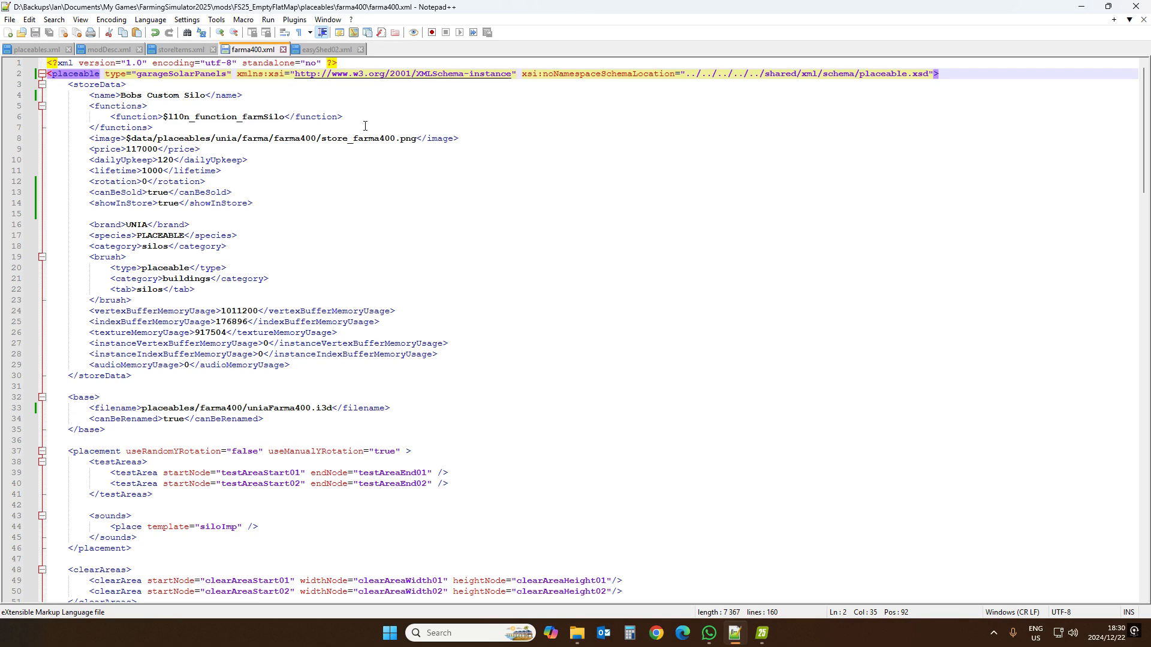
Compare the placeable type and function definitions in easyShed02.xml and farma400.xml
left_click(327, 51)
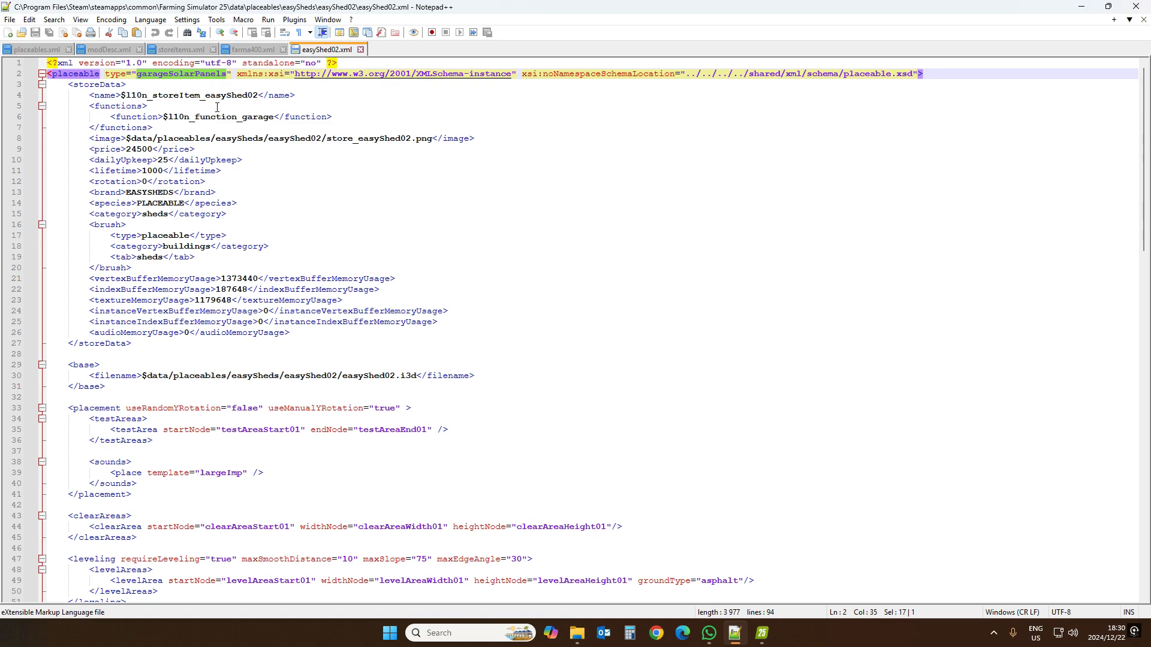
left_click(252, 50)
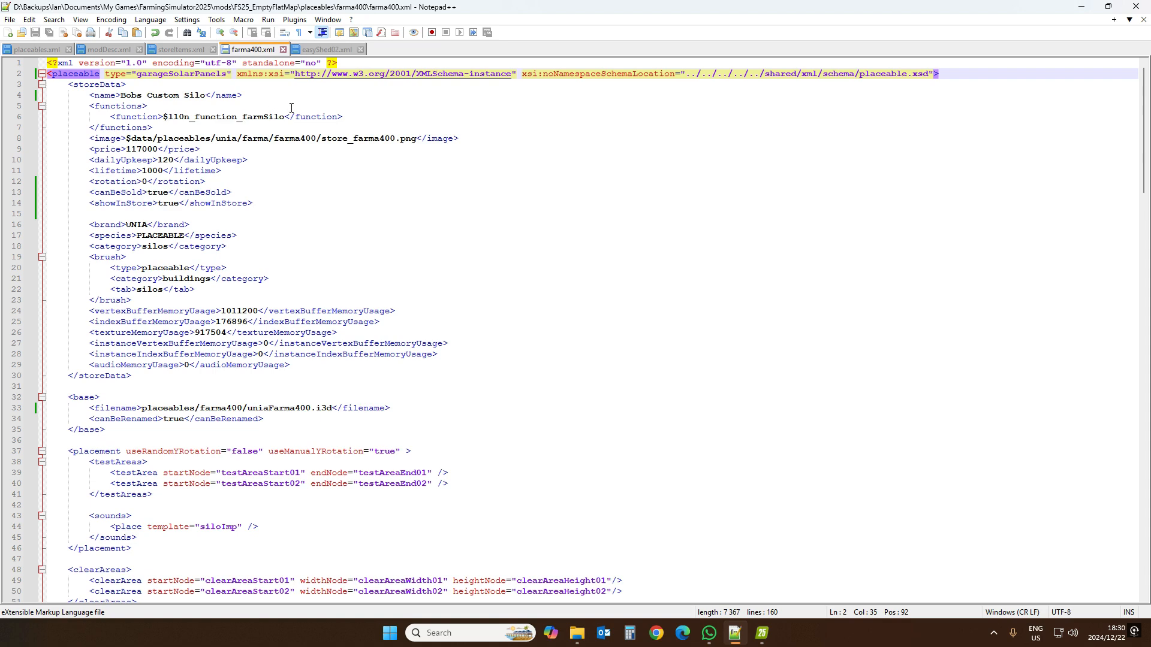
left_click(327, 50)
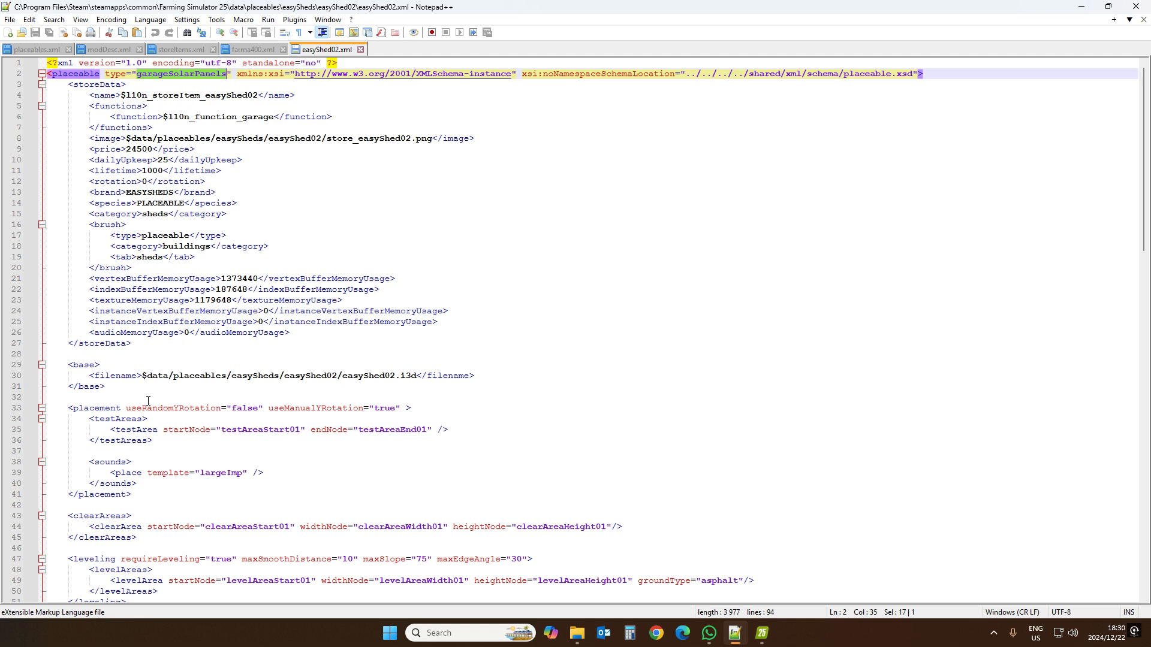
Switch back to Farming Simulator 25 and add €999,999,999 to the farm account with the Power Tools Add/Remove Money action
left_click(761, 633)
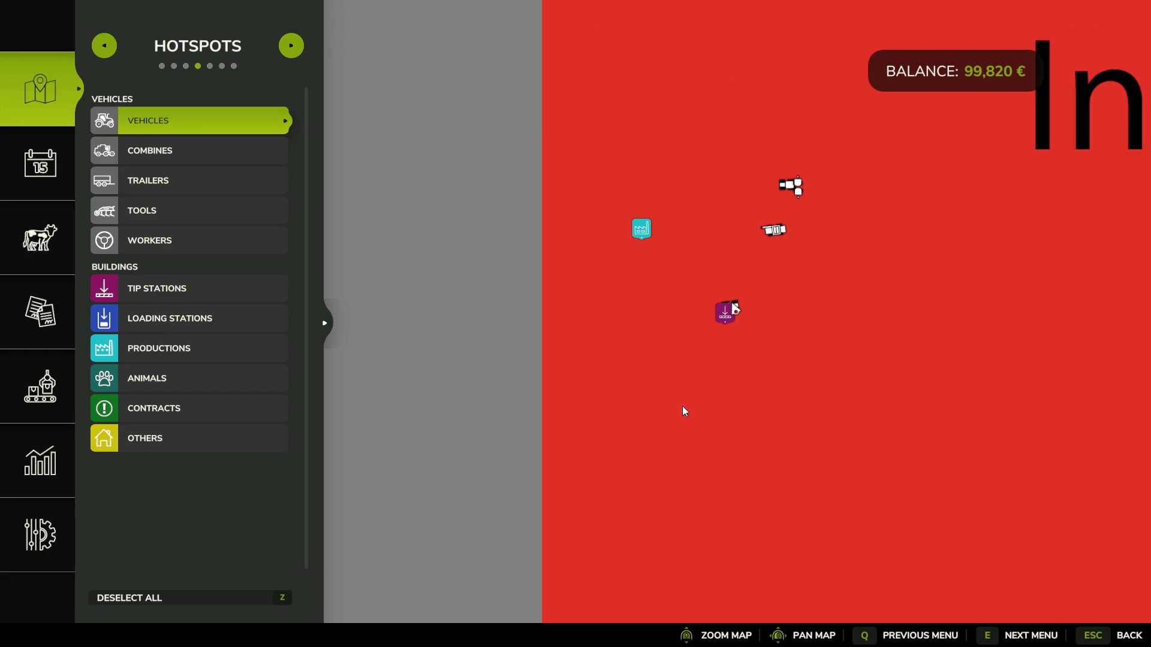
key("Escape")
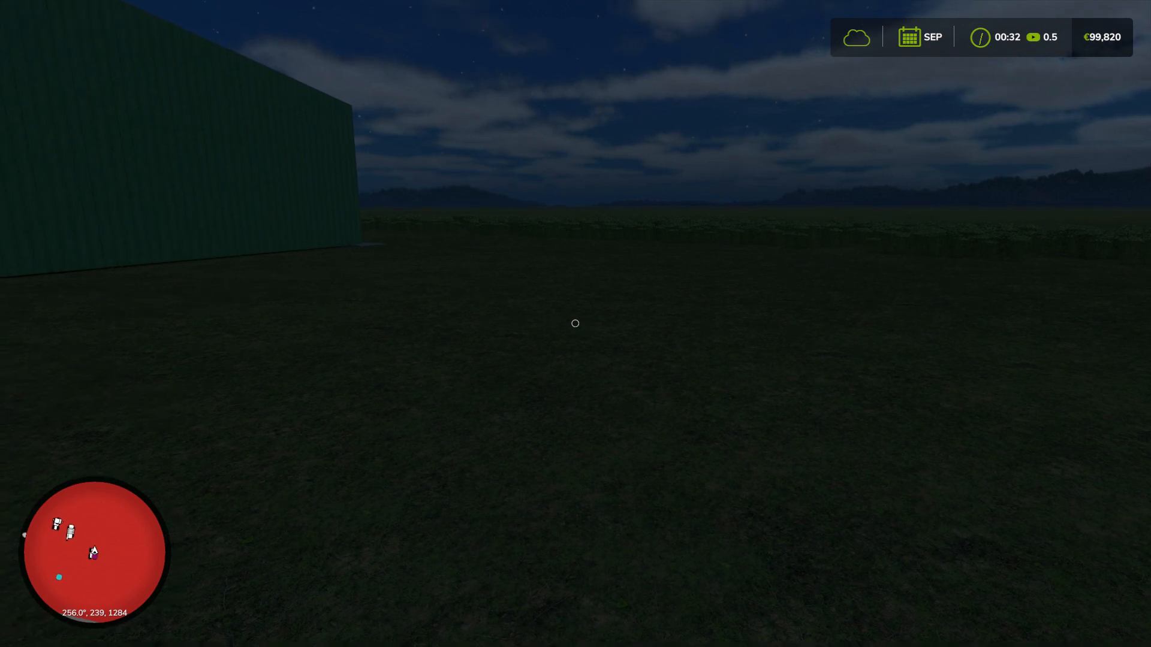
key("ctrl+p")
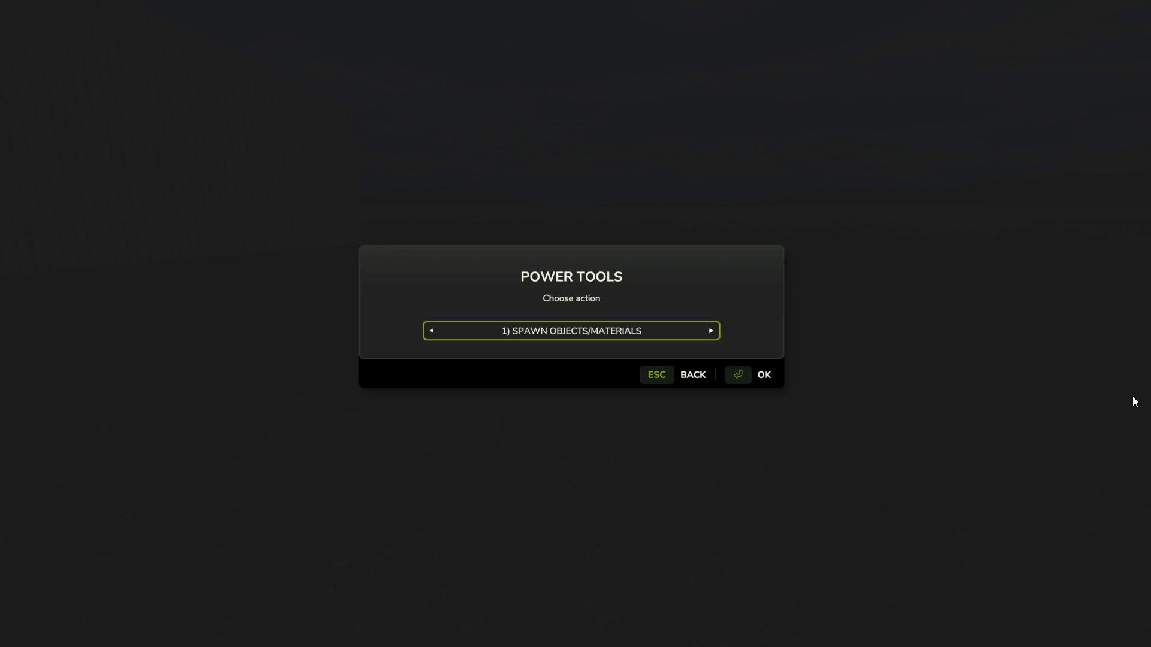
left_click(711, 331)
left_click(712, 331)
left_click(712, 331)
left_click(711, 331)
left_click(711, 330)
left_click(711, 331)
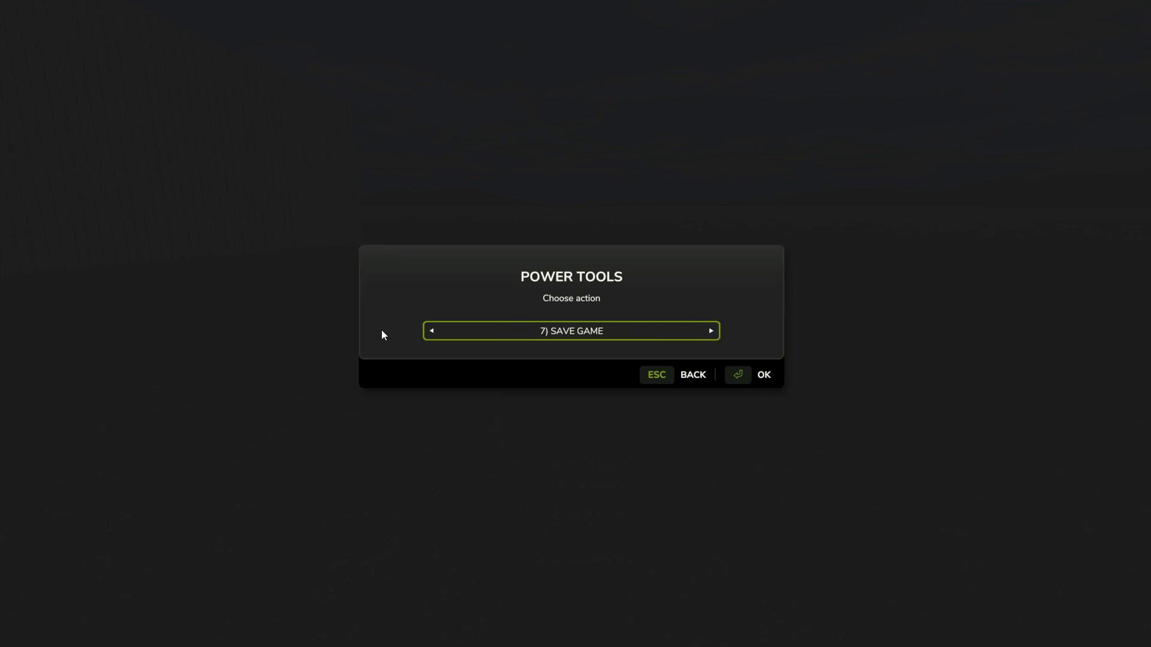
left_click(432, 330)
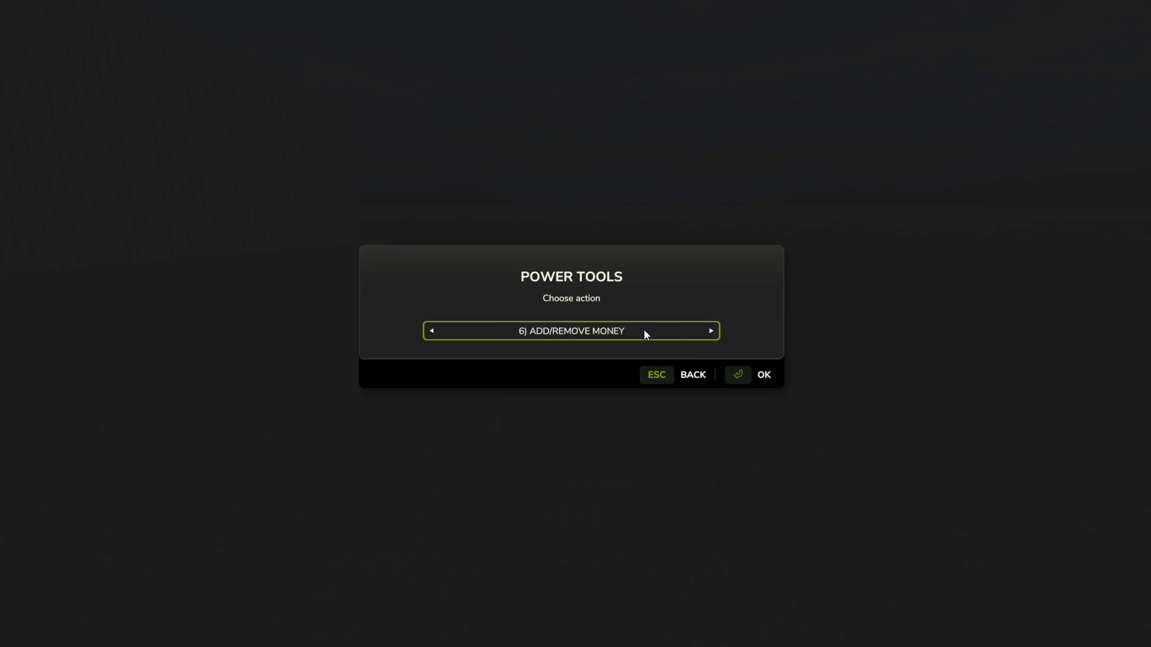
left_click(738, 376)
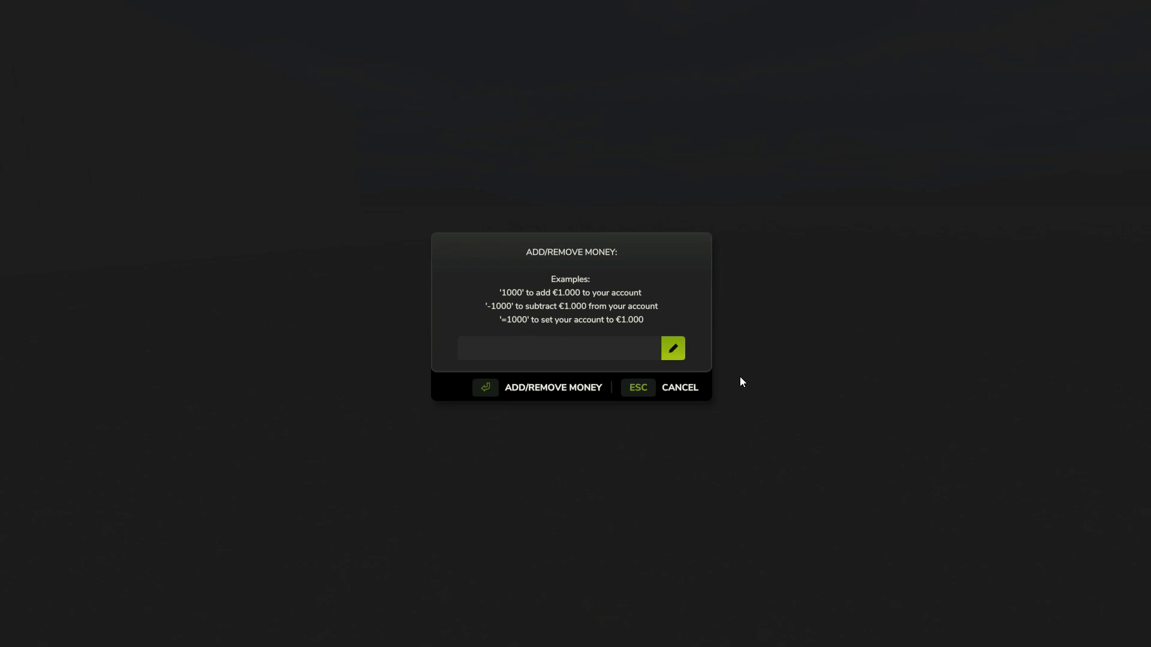
type("1000000180")
key("Return")
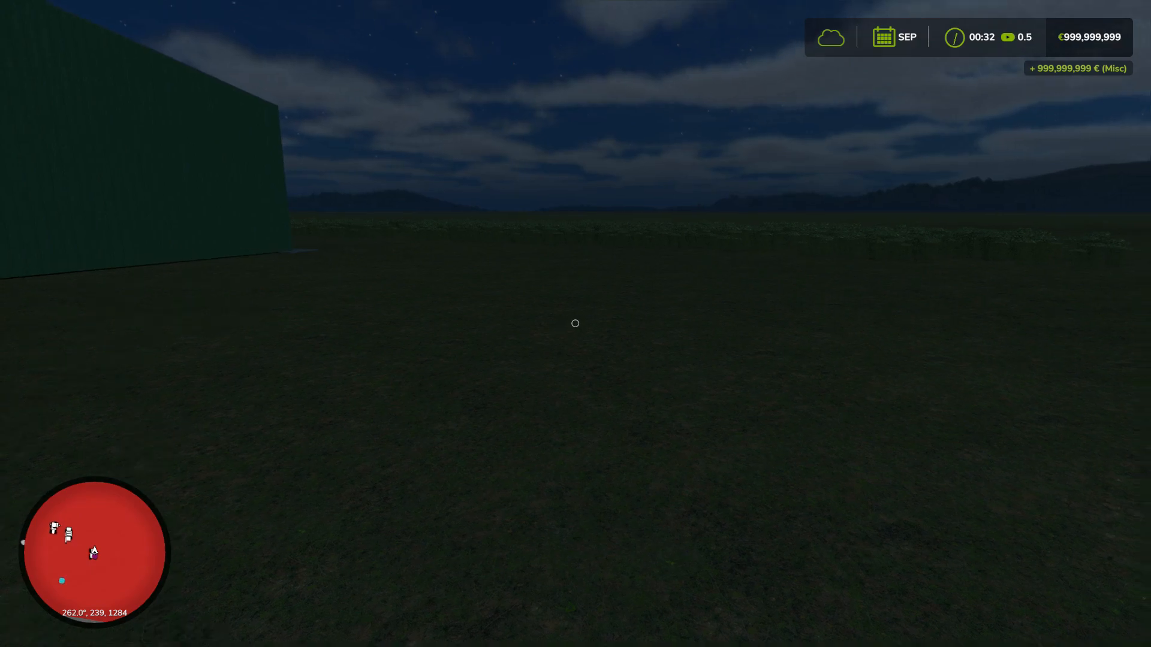
Add €1 to the farm account with the Power Tools Add/Remove Money action
key("ctrl+p")
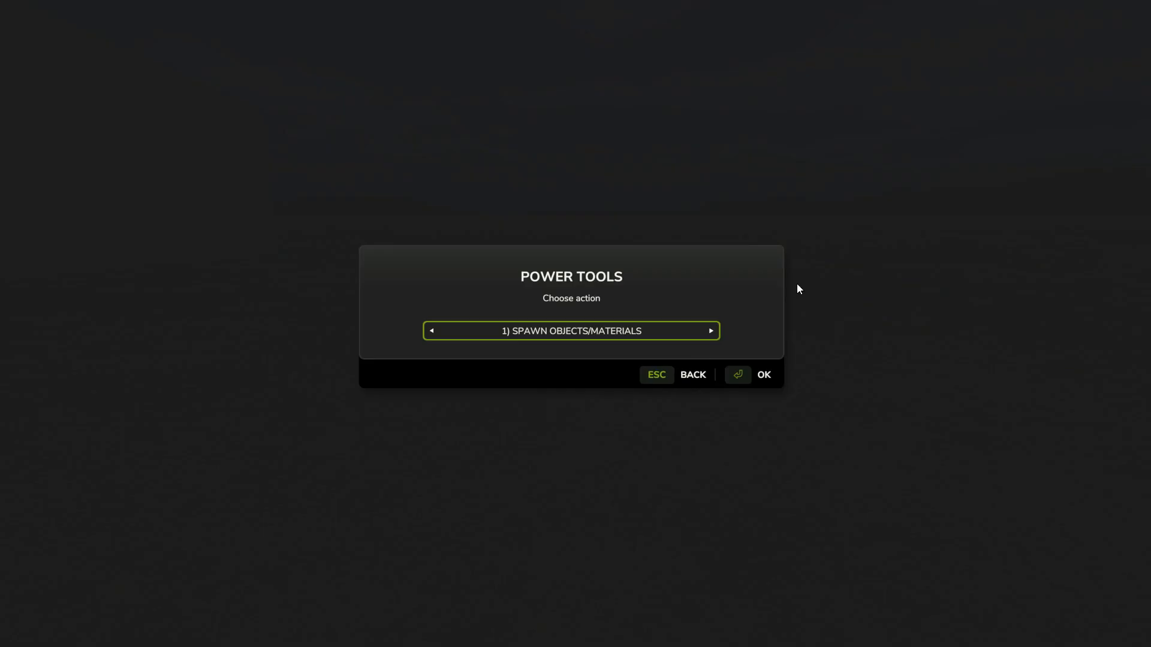
left_click(715, 331)
left_click(715, 331)
left_click(715, 331)
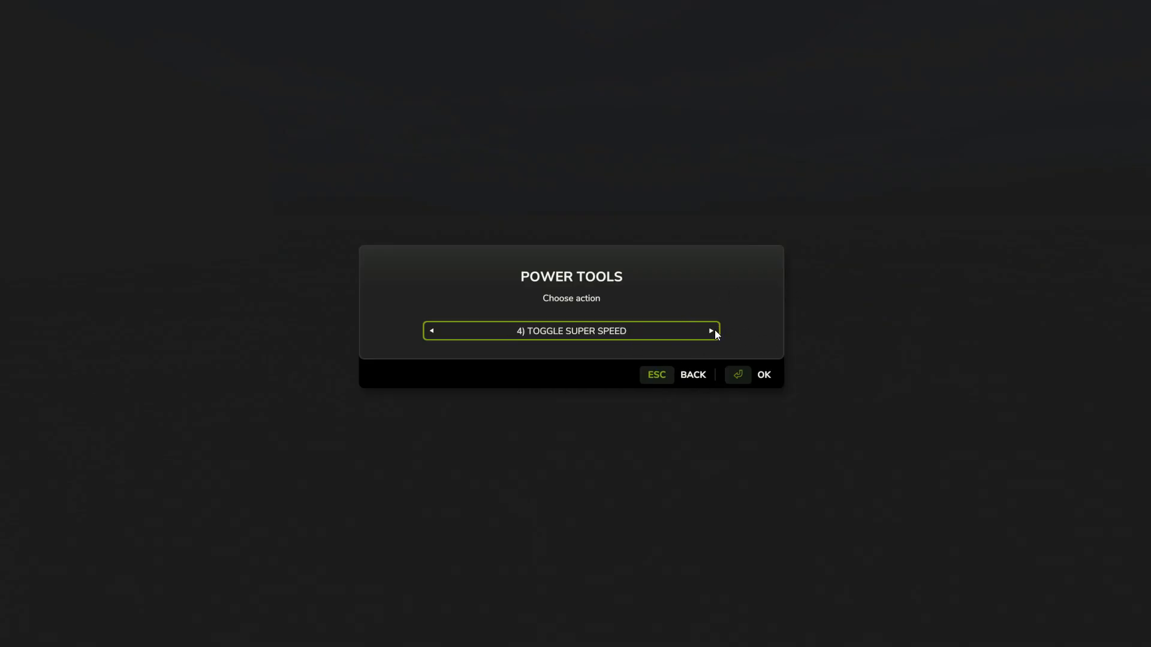
left_click(715, 330)
left_click(715, 331)
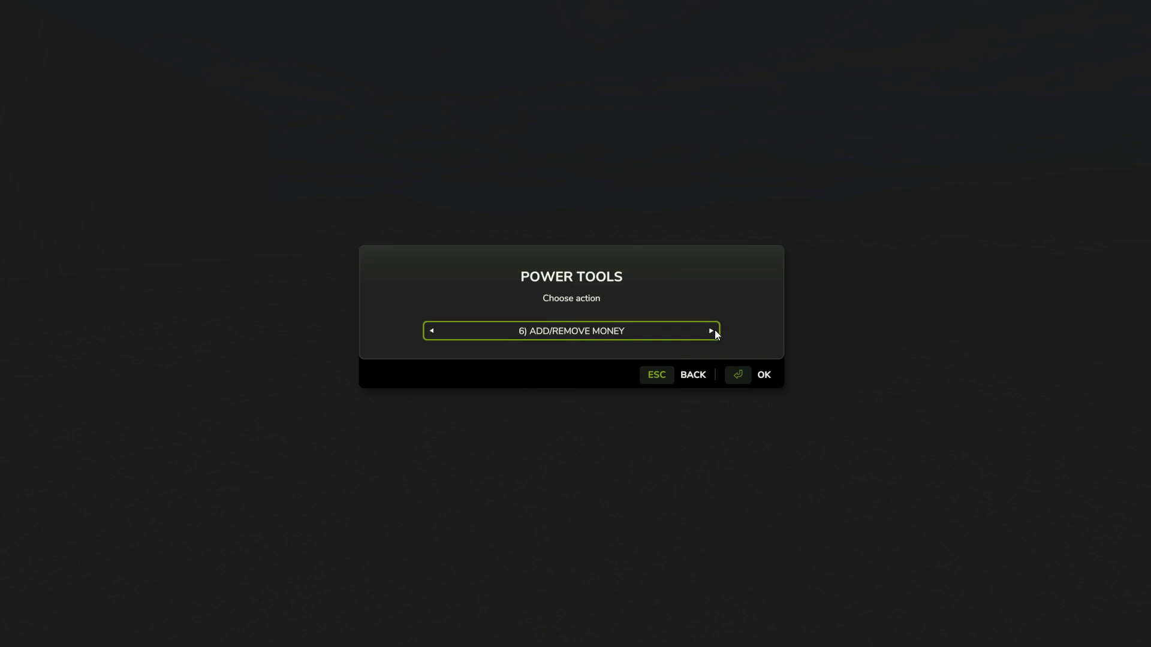
left_click(742, 375)
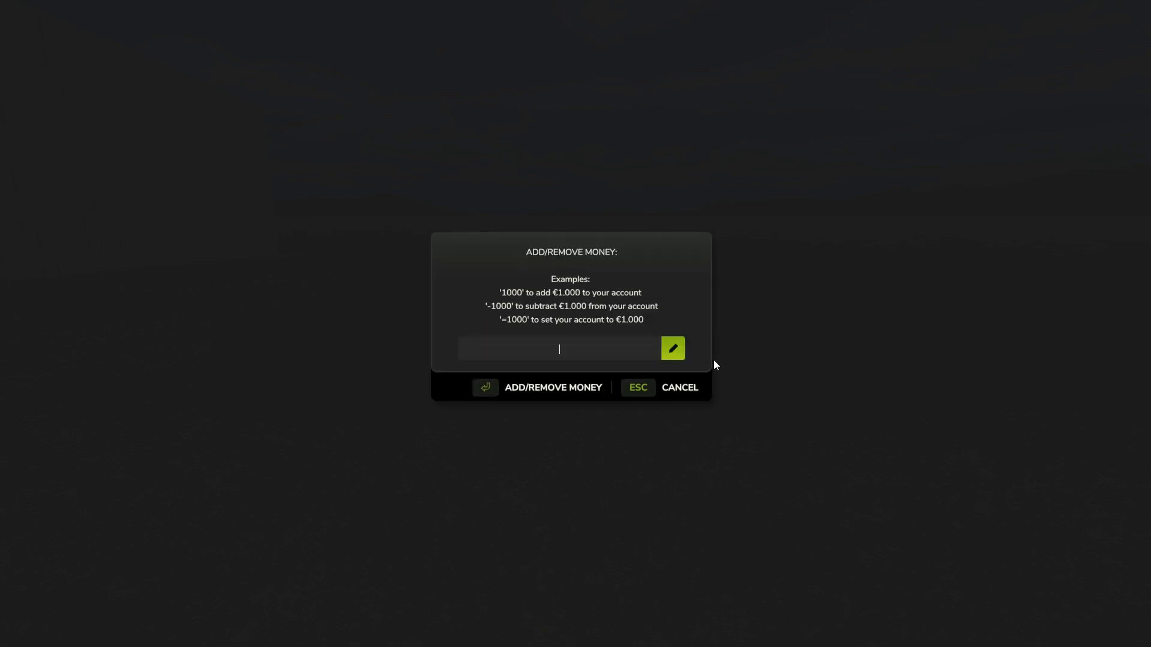
key("Return")
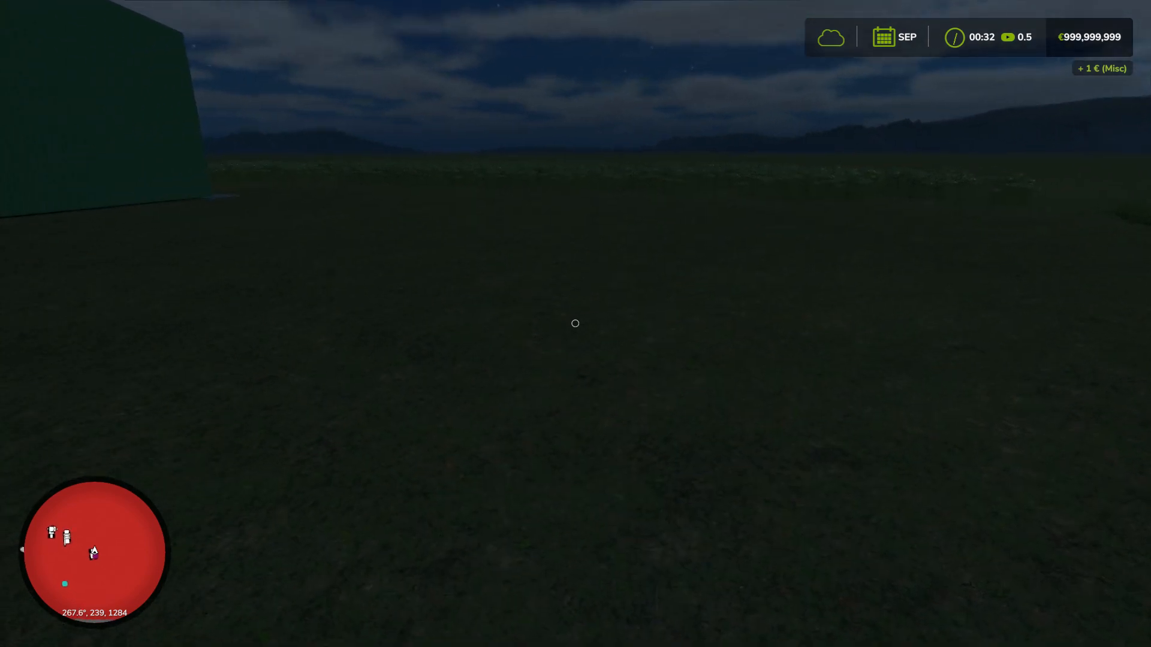
Raise the game's time scale to 360
key("8")
key("8")
key("8")
key("8")
key("8")
key("8")
key("8")
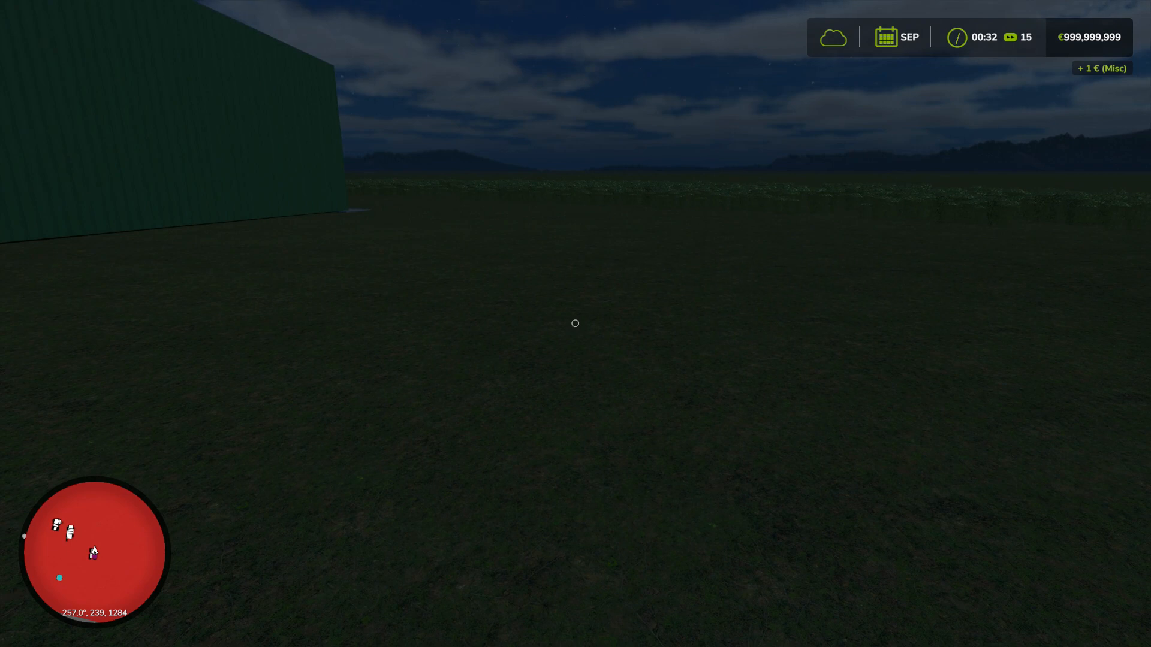
key("8")
key("8")
key("8")
key("8")
key("8")
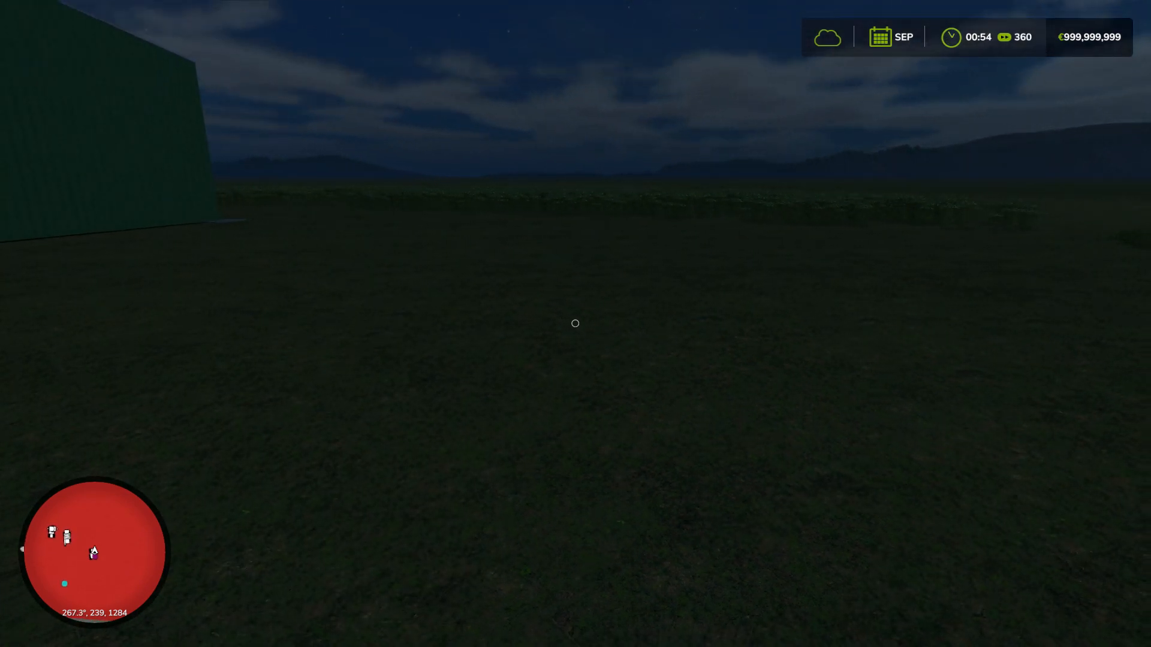
Buy another €117,000 Bobs Custom Silo, place it on open ground away from the existing one, and leave construction mode
key("p")
left_click(66, 499)
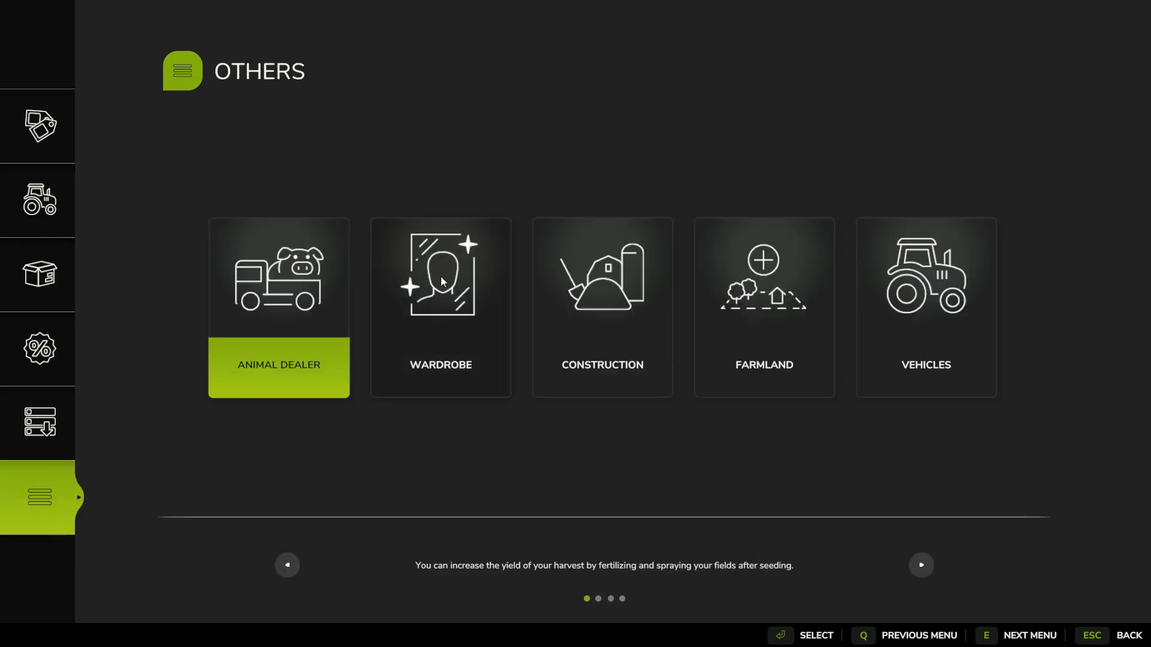
left_click(588, 330)
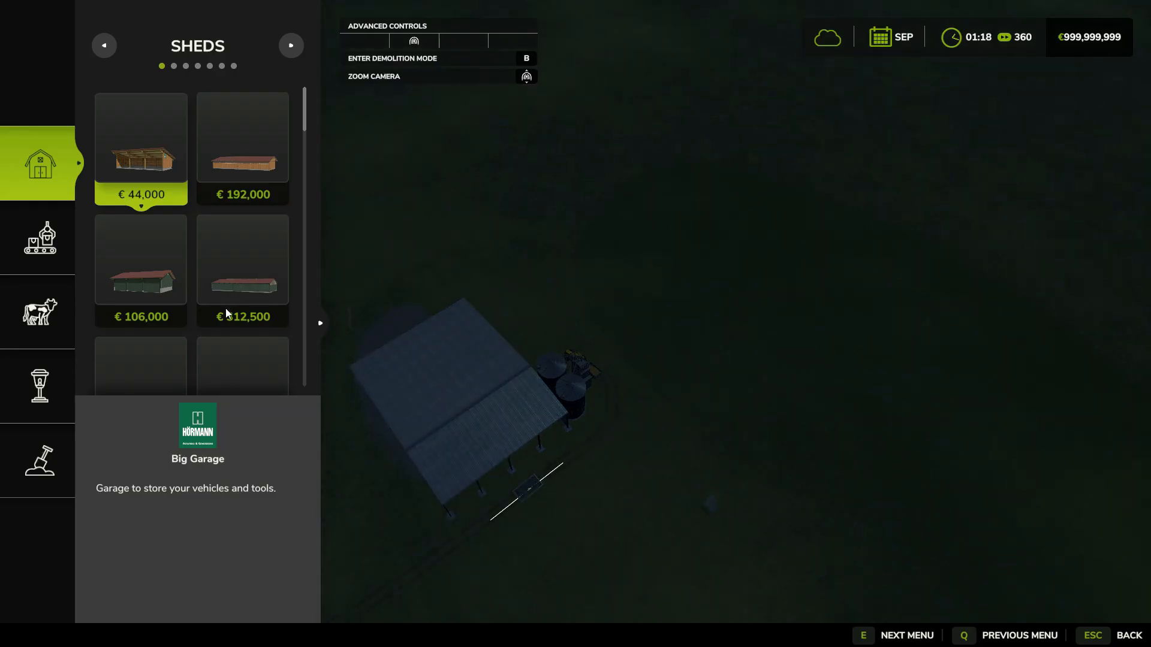
left_click(292, 45)
scroll(232, 176, "down", 10)
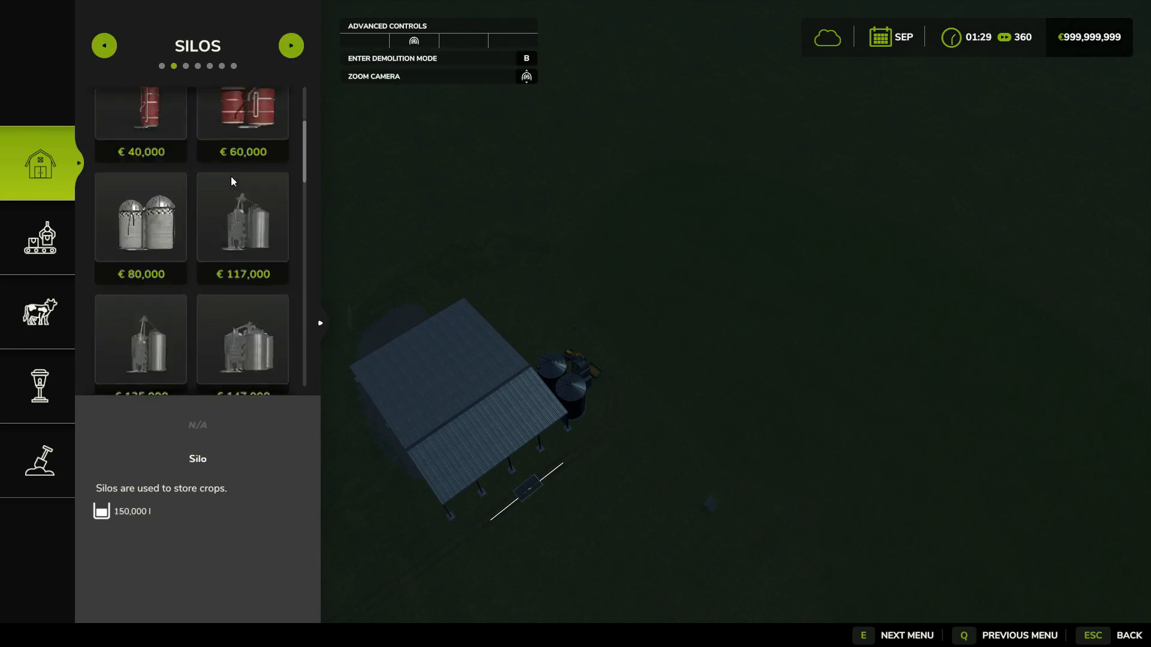
left_click(167, 315)
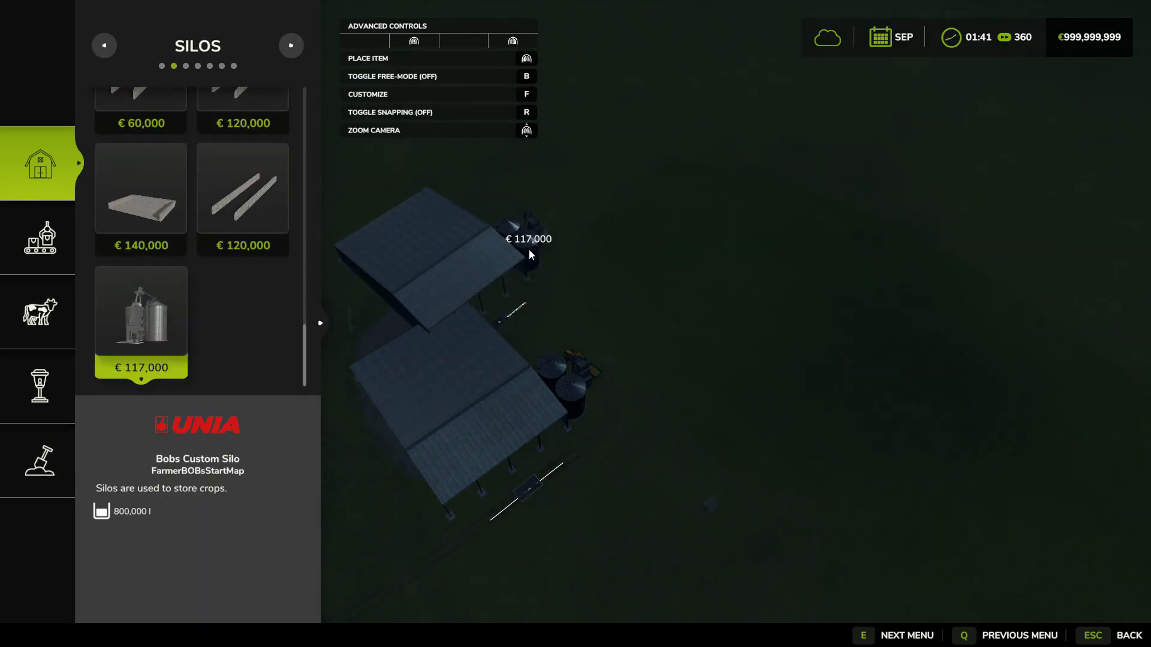
scroll(528, 251, "down", 5)
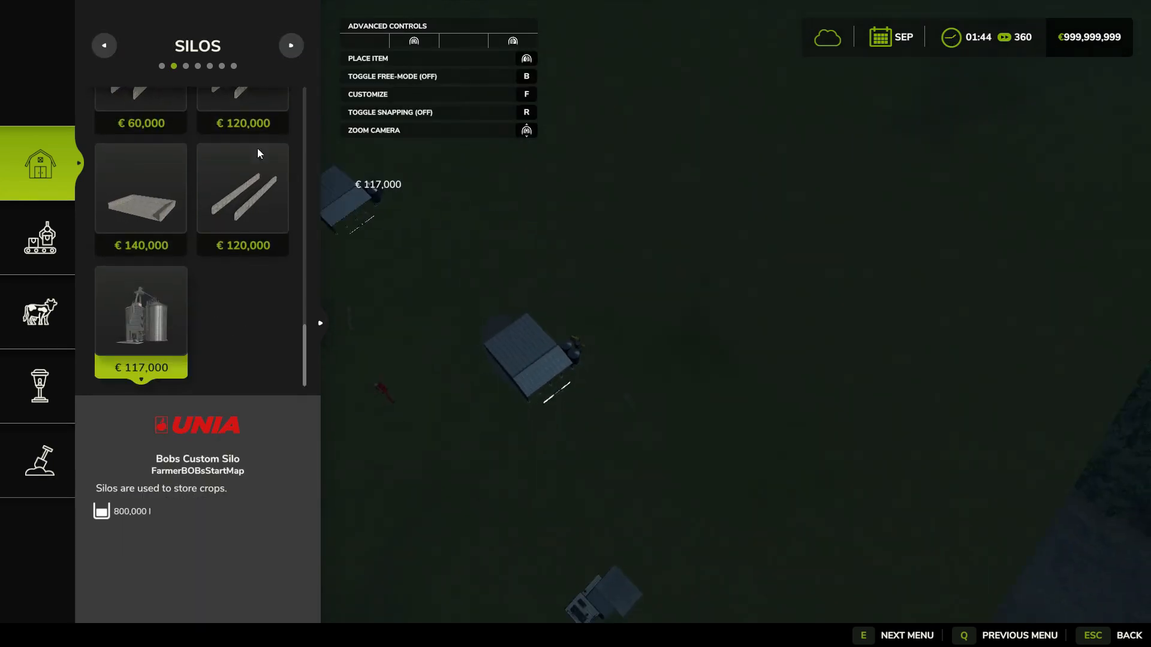
left_click(528, 335)
key("Escape")
key("Escape")
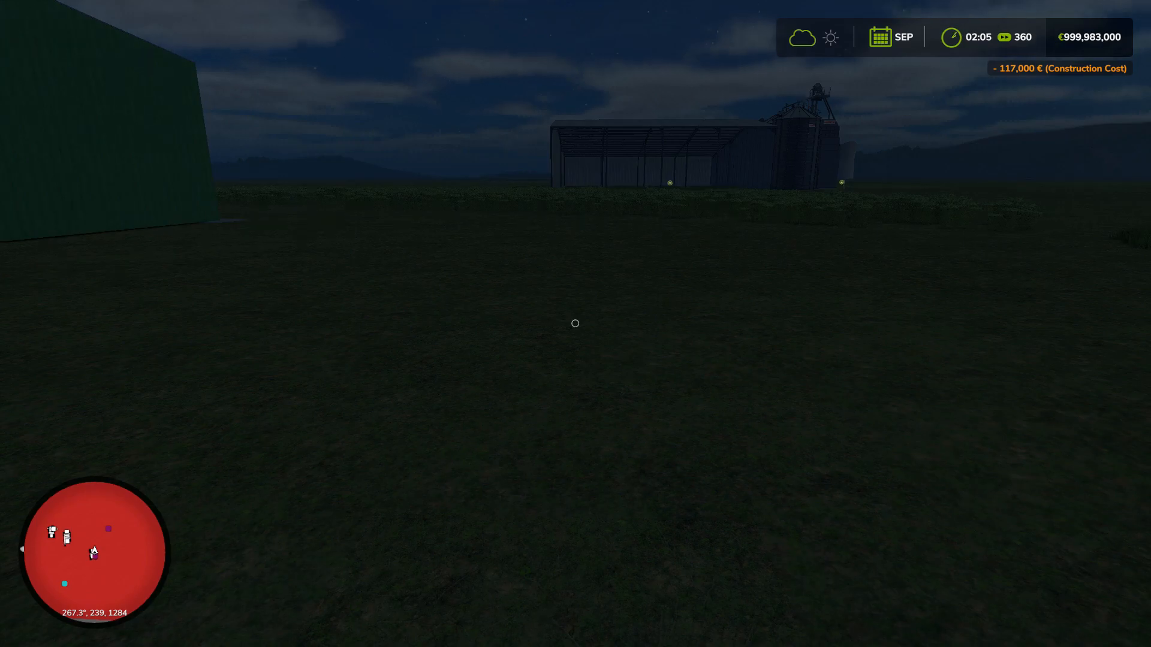
key("Escape")
key("Escape")
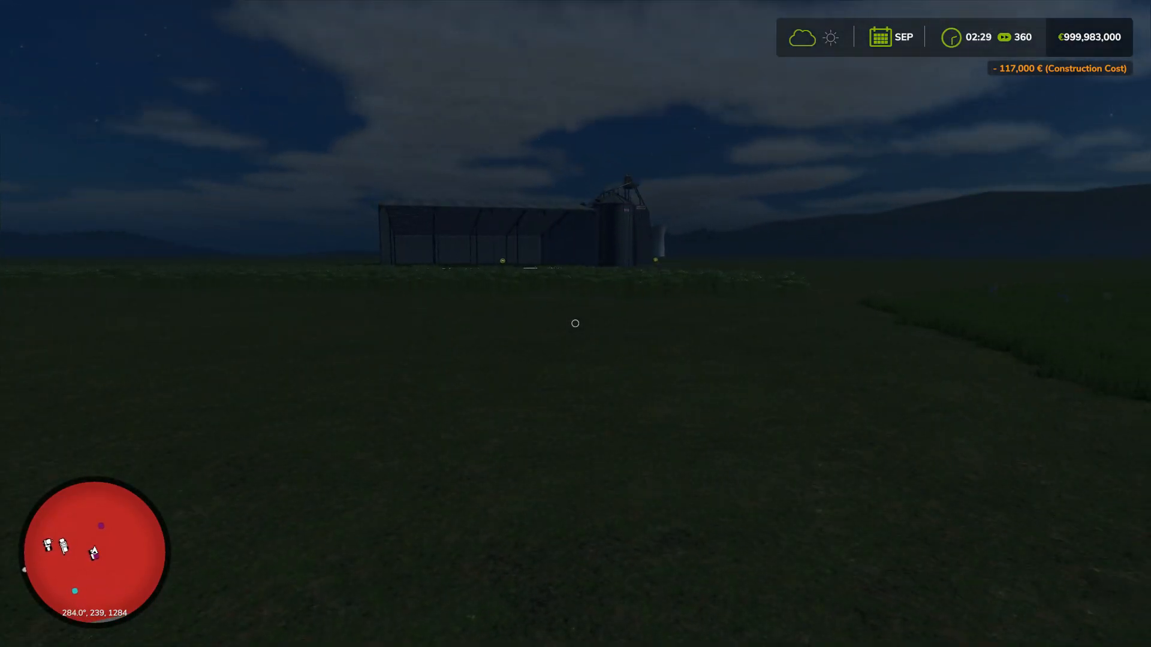
Add €117,000 to the farm account with the Power Tools Add/Remove Money action
key("w")
key("w")
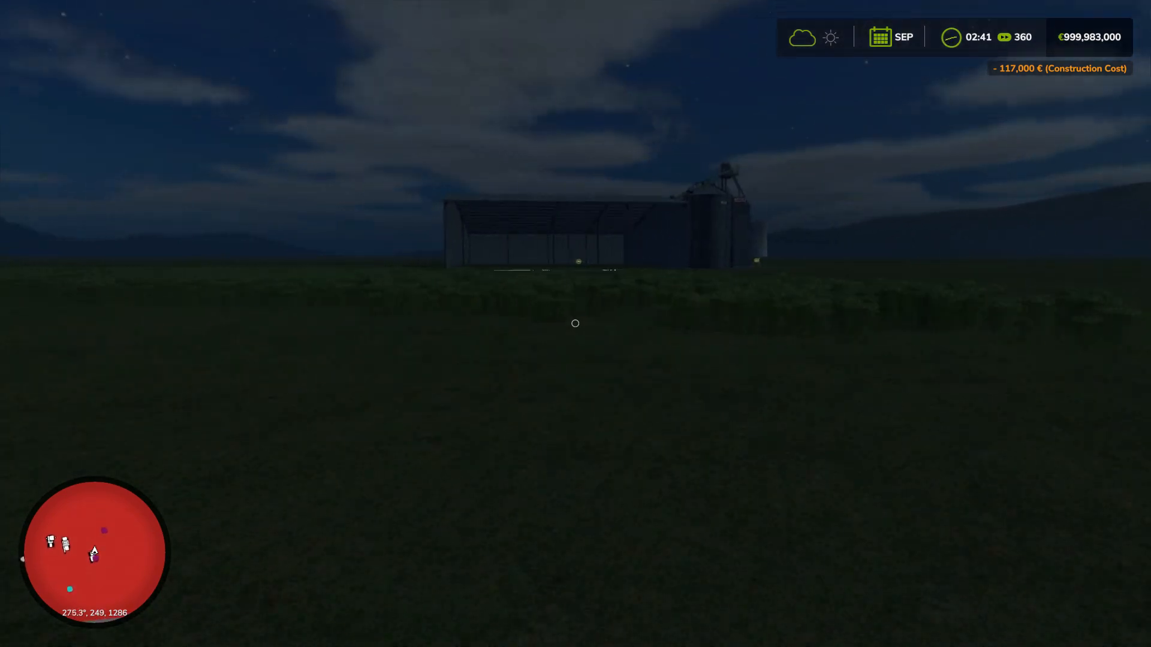
key("shift+Return")
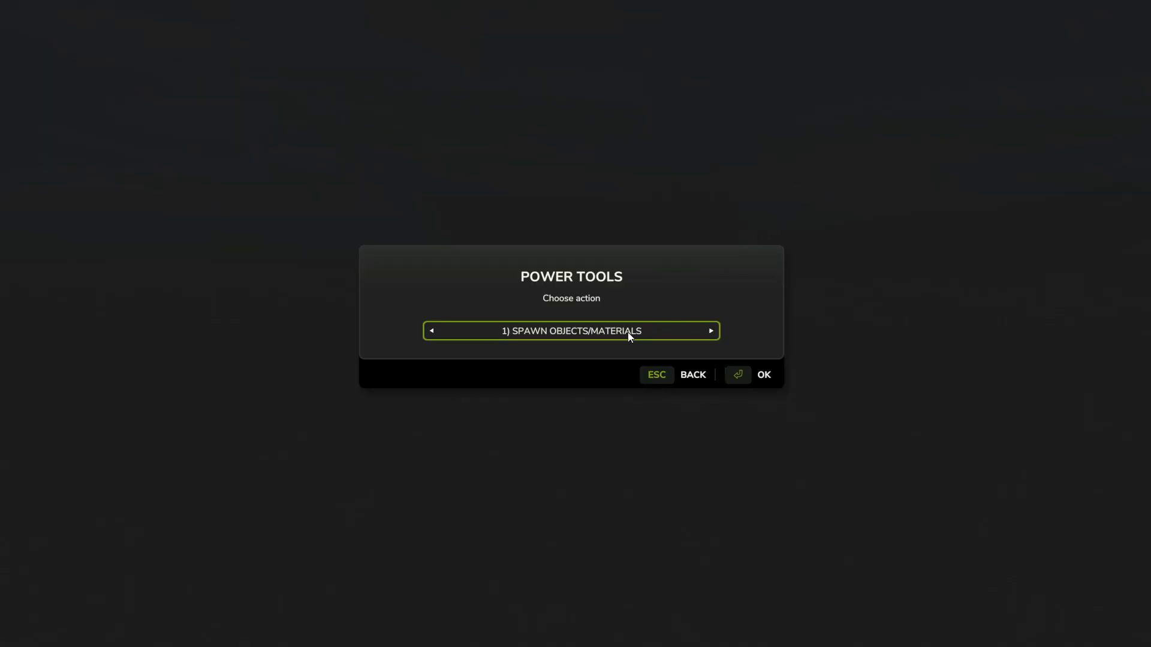
left_click(710, 332)
left_click(711, 331)
left_click(711, 331)
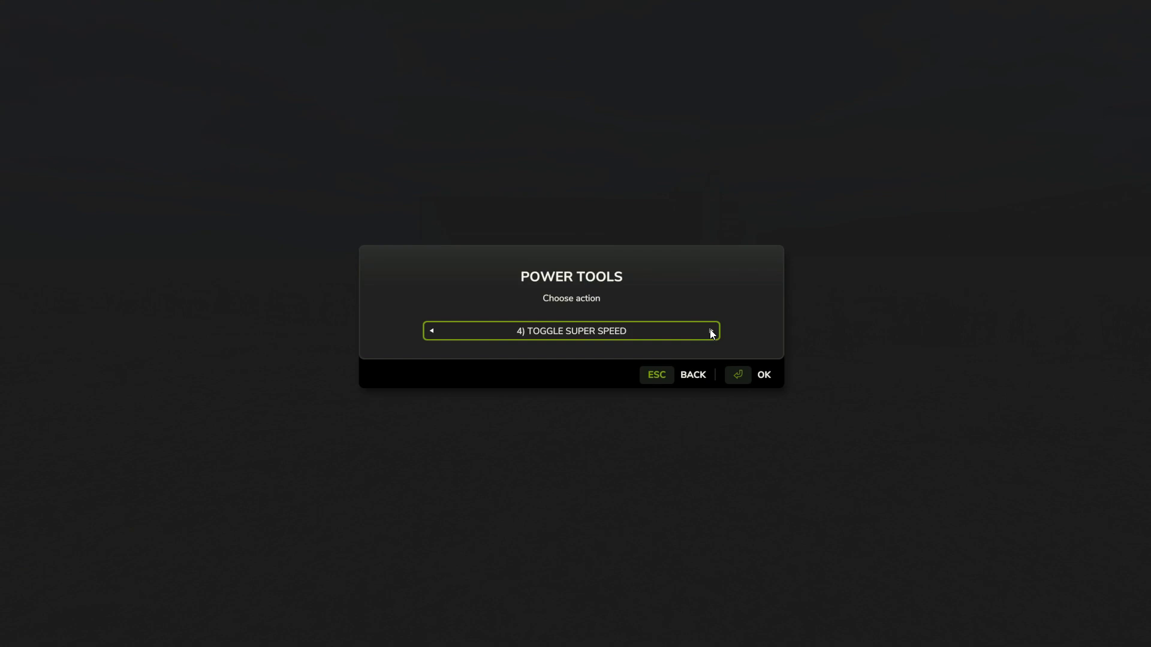
left_click(712, 332)
left_click(712, 331)
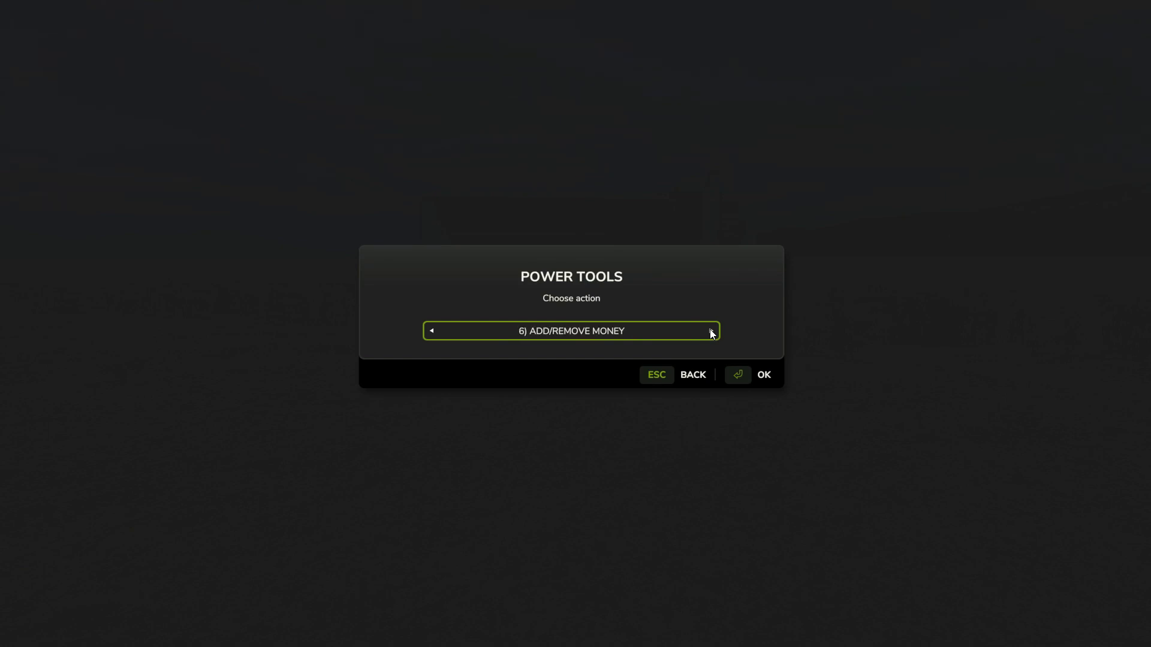
left_click(733, 373)
type("1")
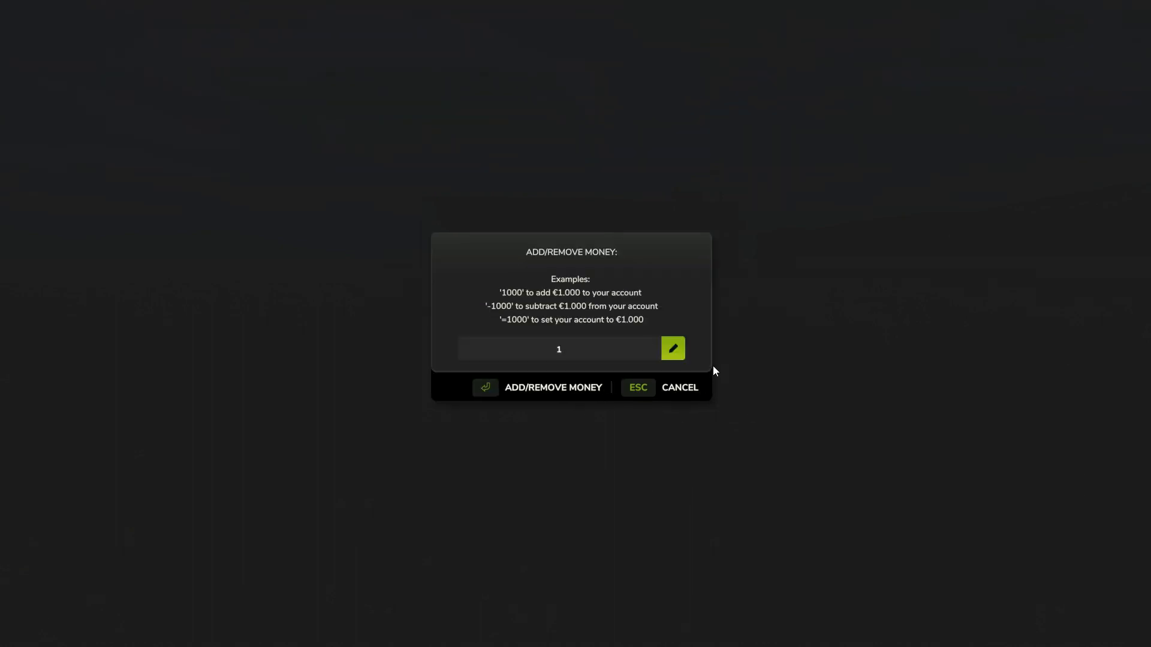
type("17000")
key("Return")
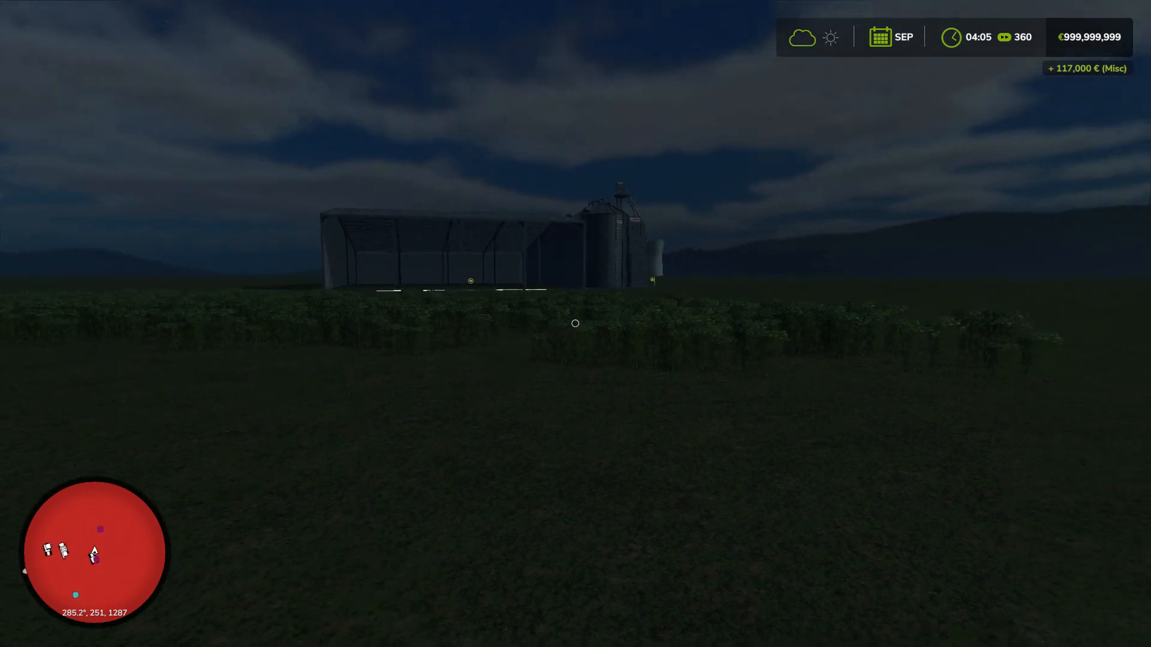
Walk through the crops to the open shed of the newly placed silo and view its front
key("w")
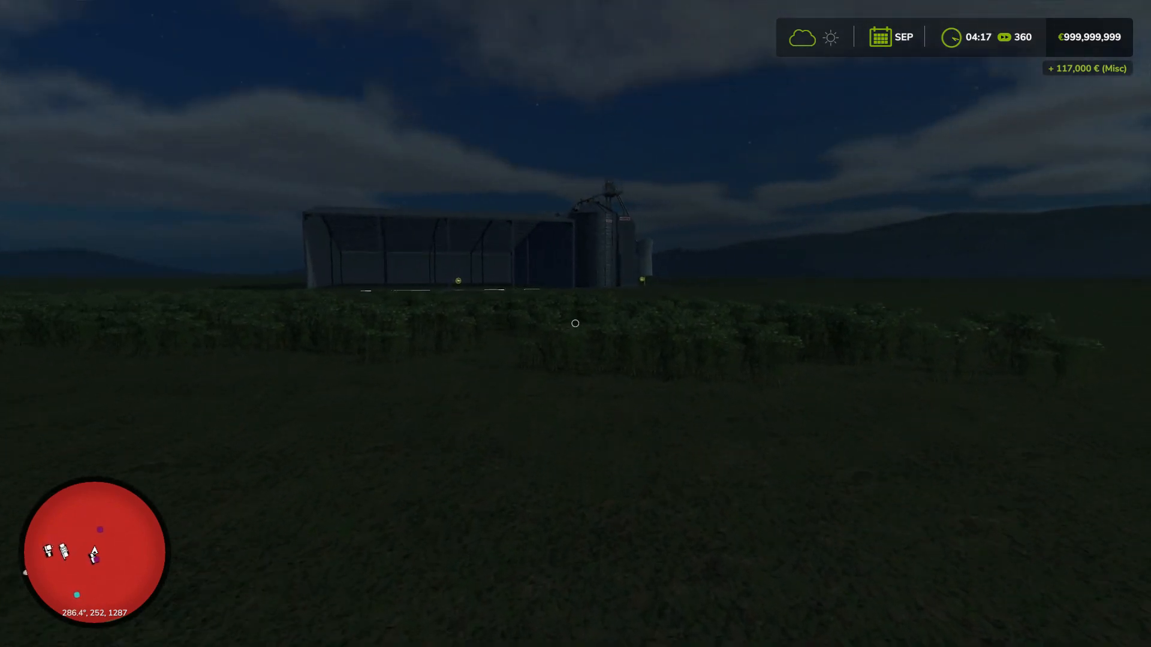
key("w")
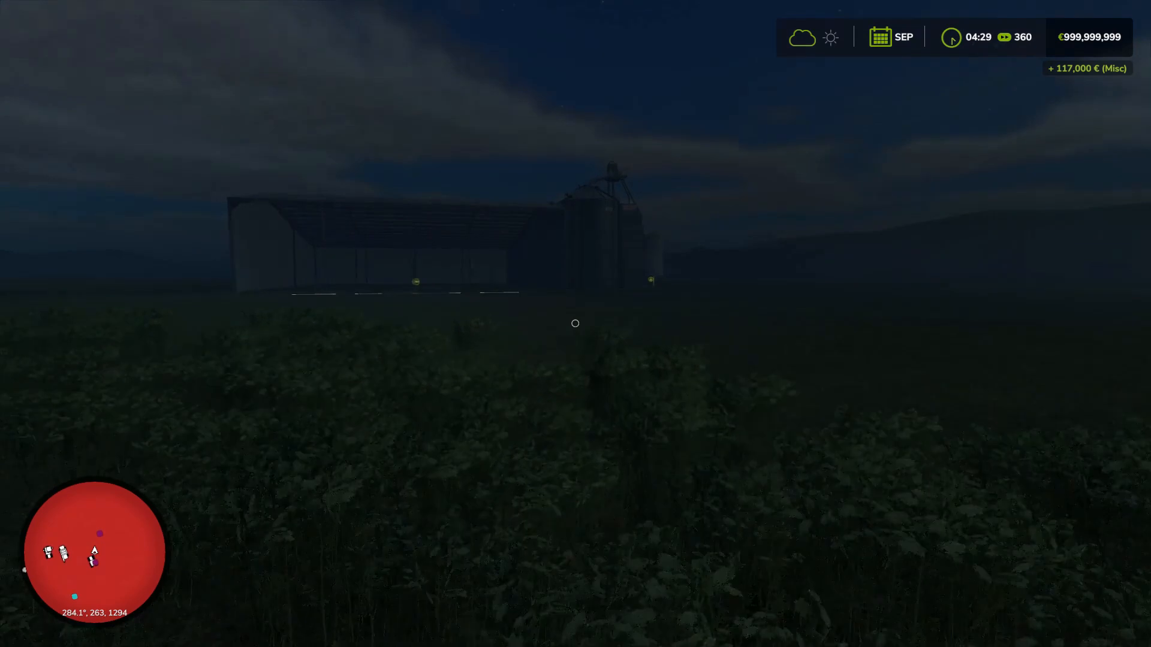
key("w")
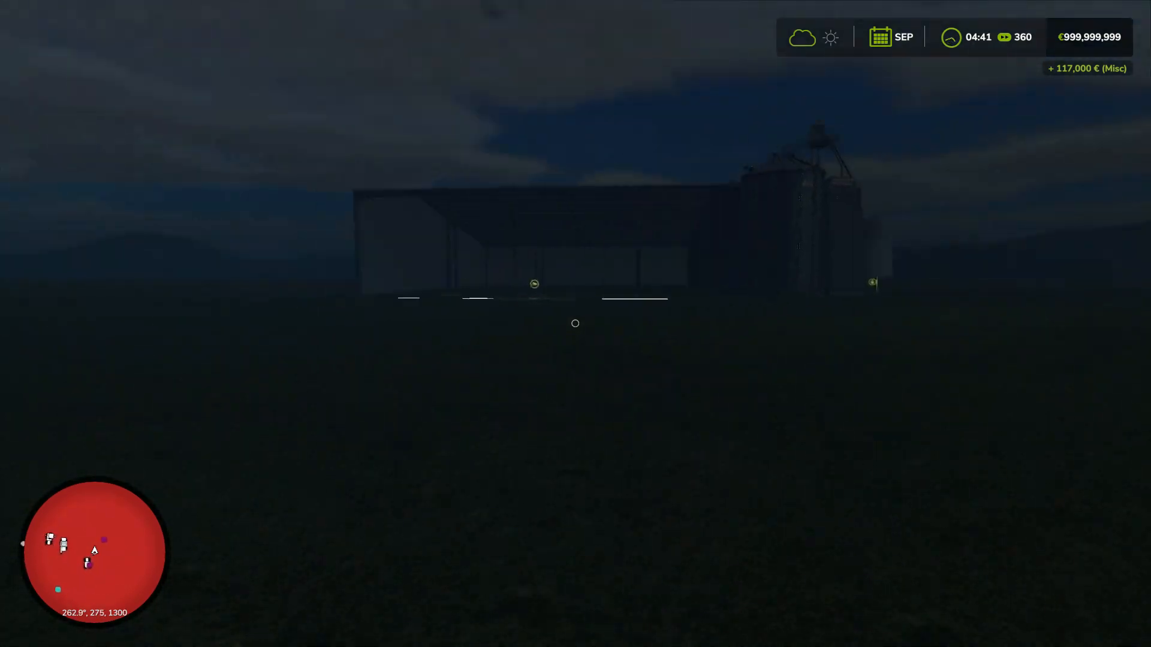
key("w")
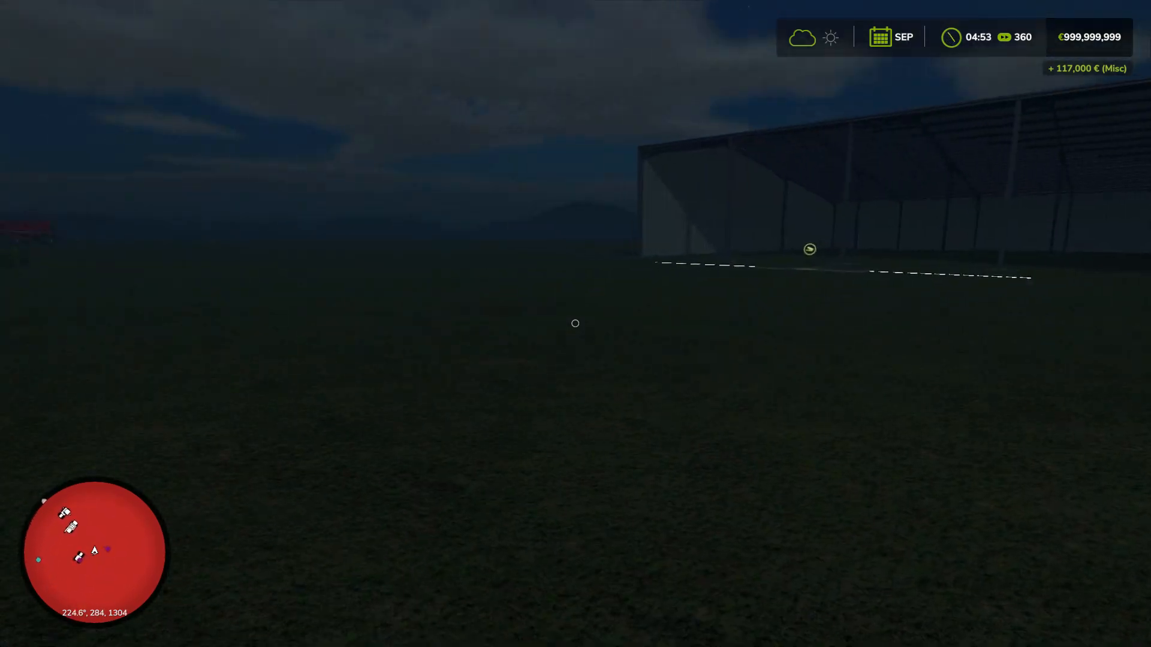
Switch to the Challenger MT635 and load its trailer with wheat from Bobs Custom Silo
key("Tab")
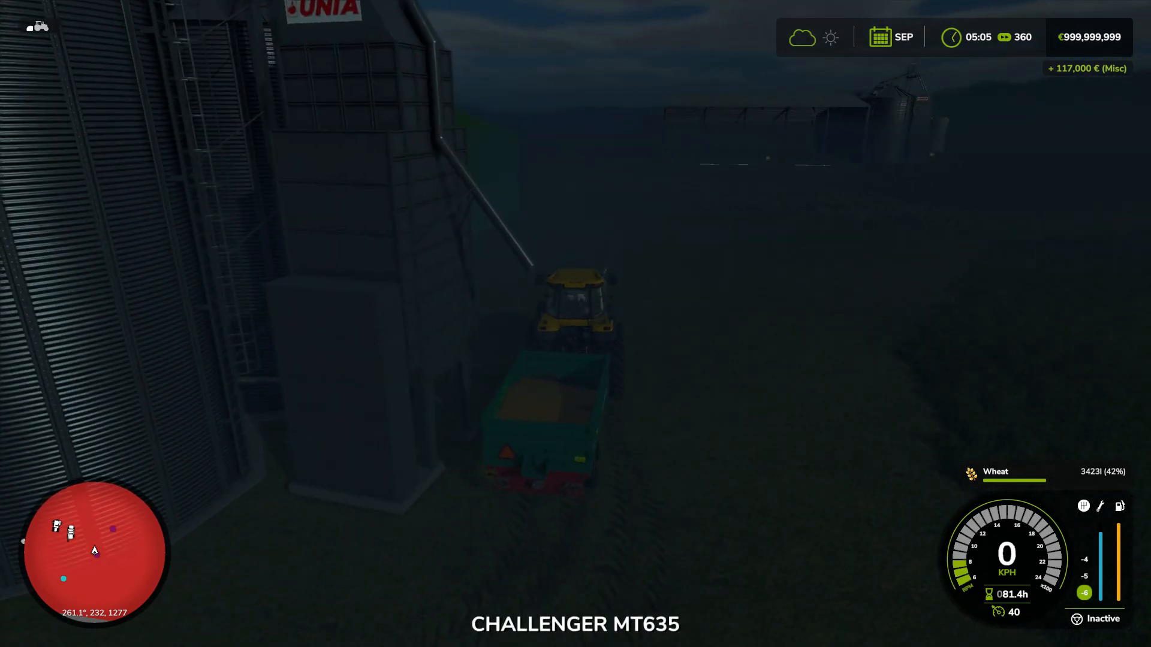
key("r")
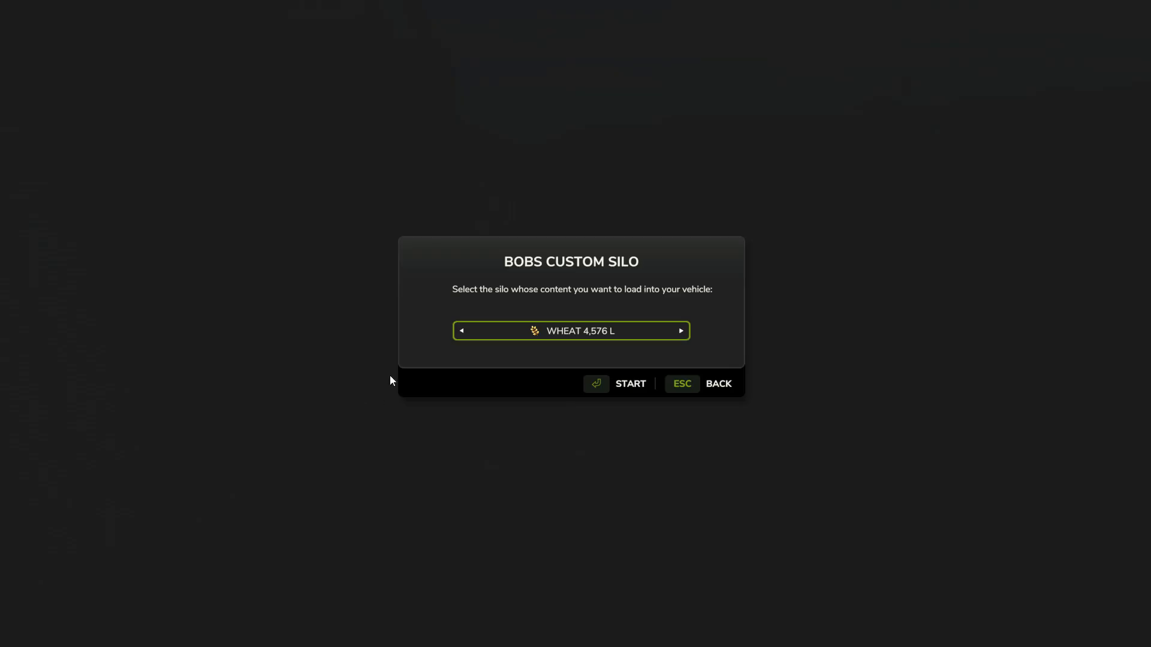
left_click(595, 388)
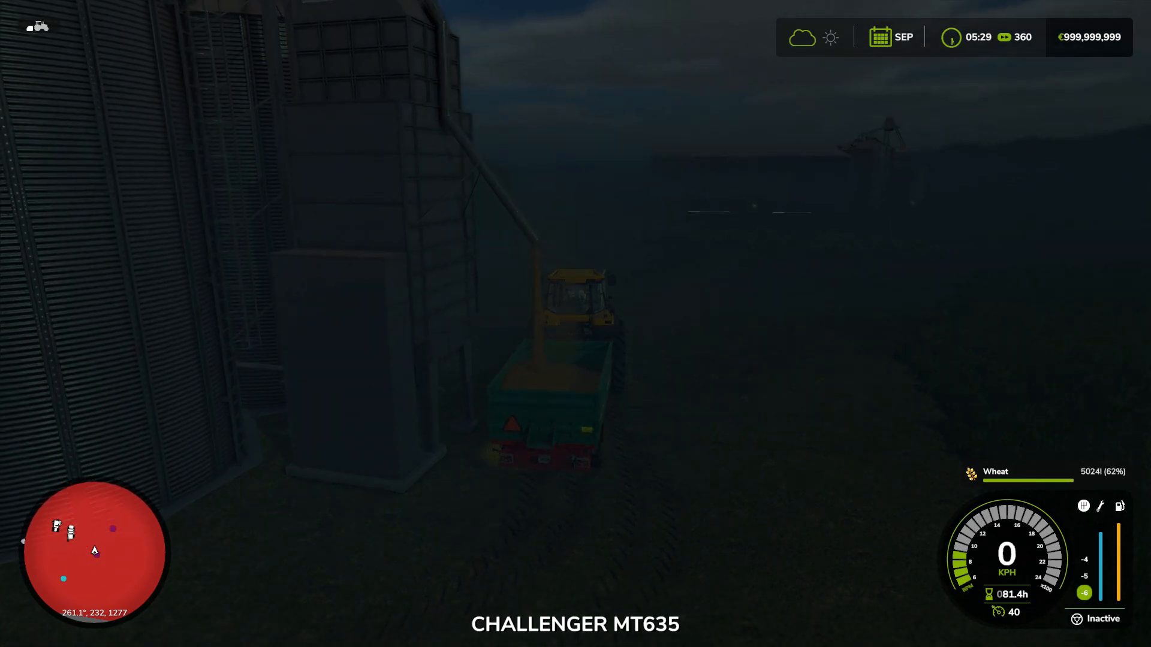
Drive the tractor and loaded trailer past the green shed and stop on the grass near the new silo's shed
key("w")
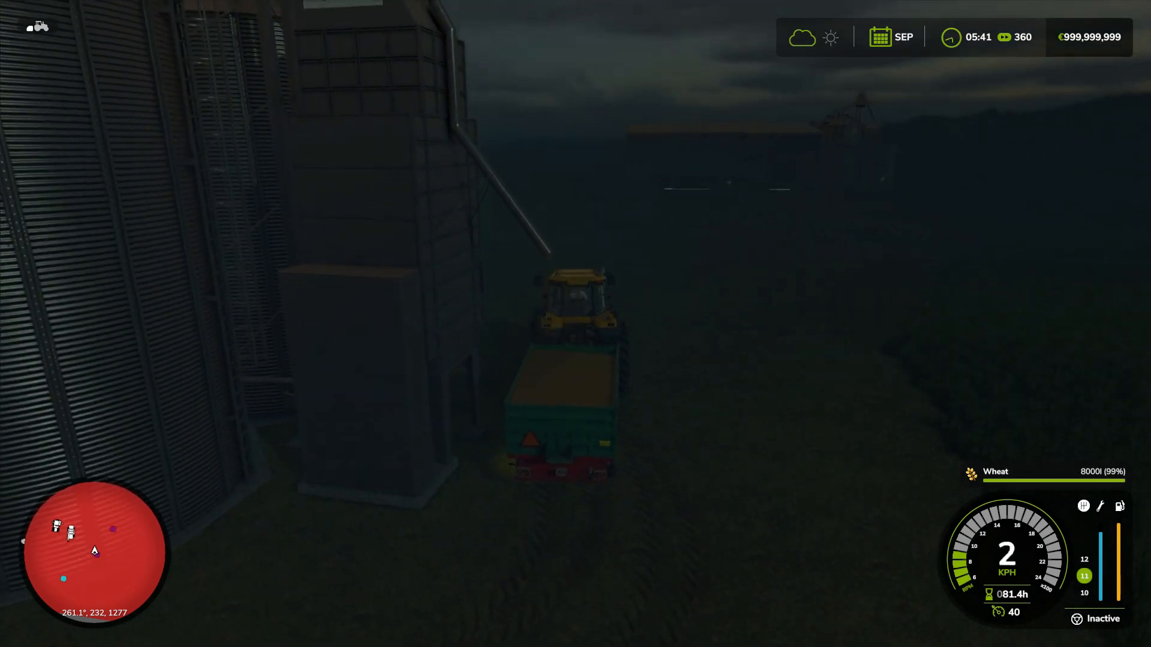
key("w")
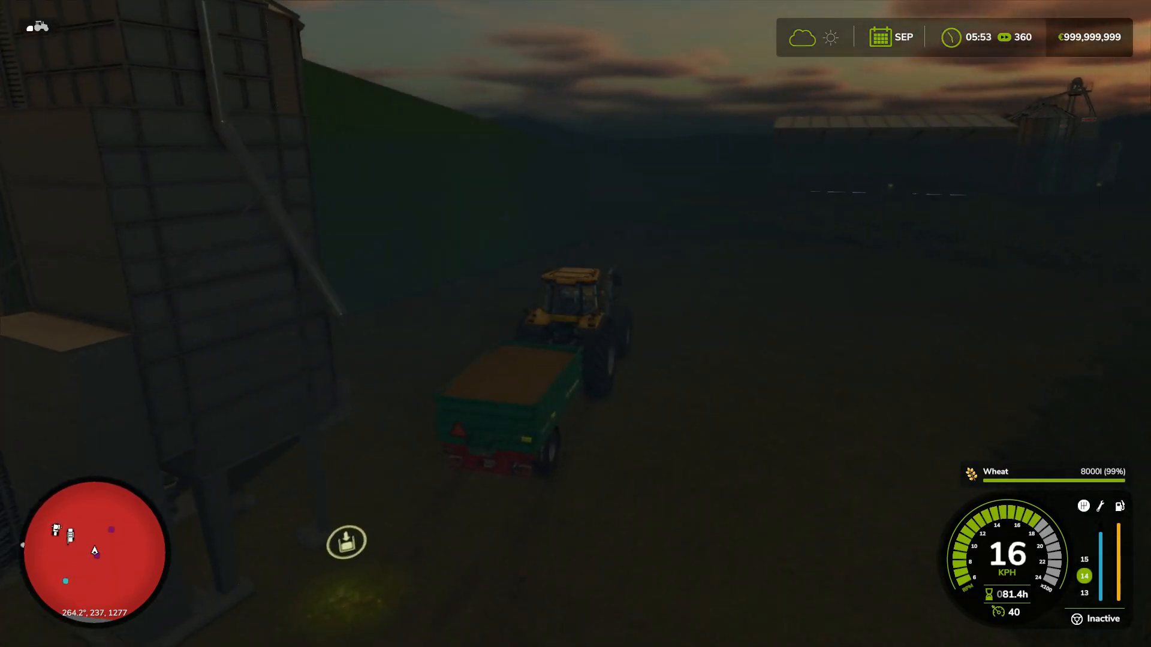
key("w")
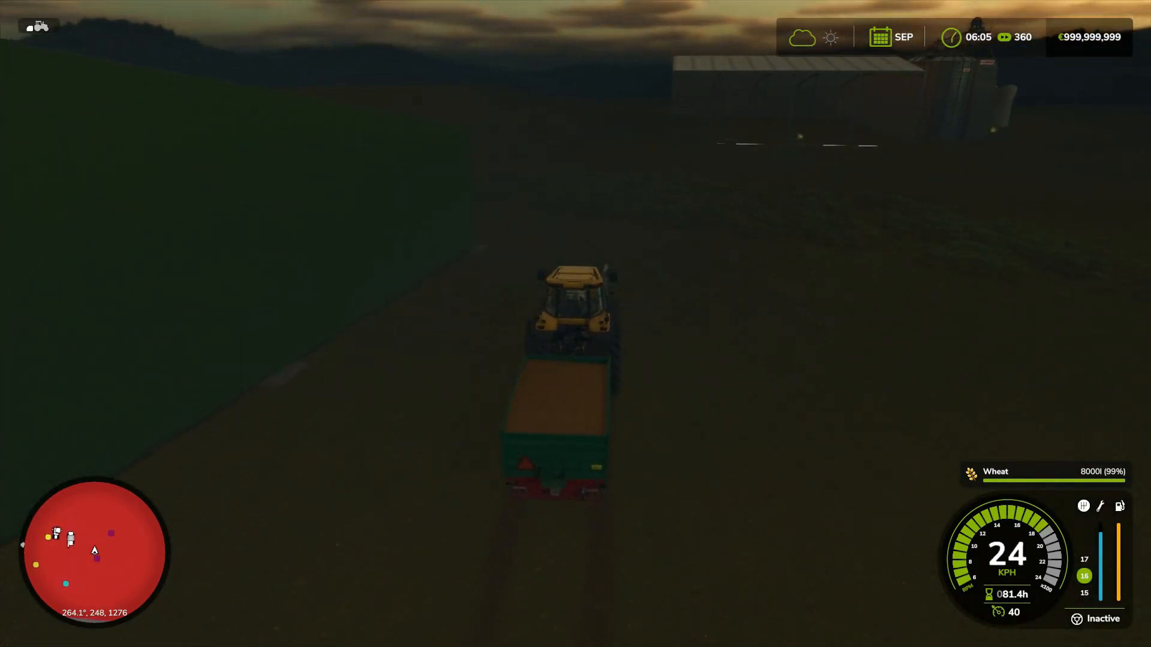
key("w")
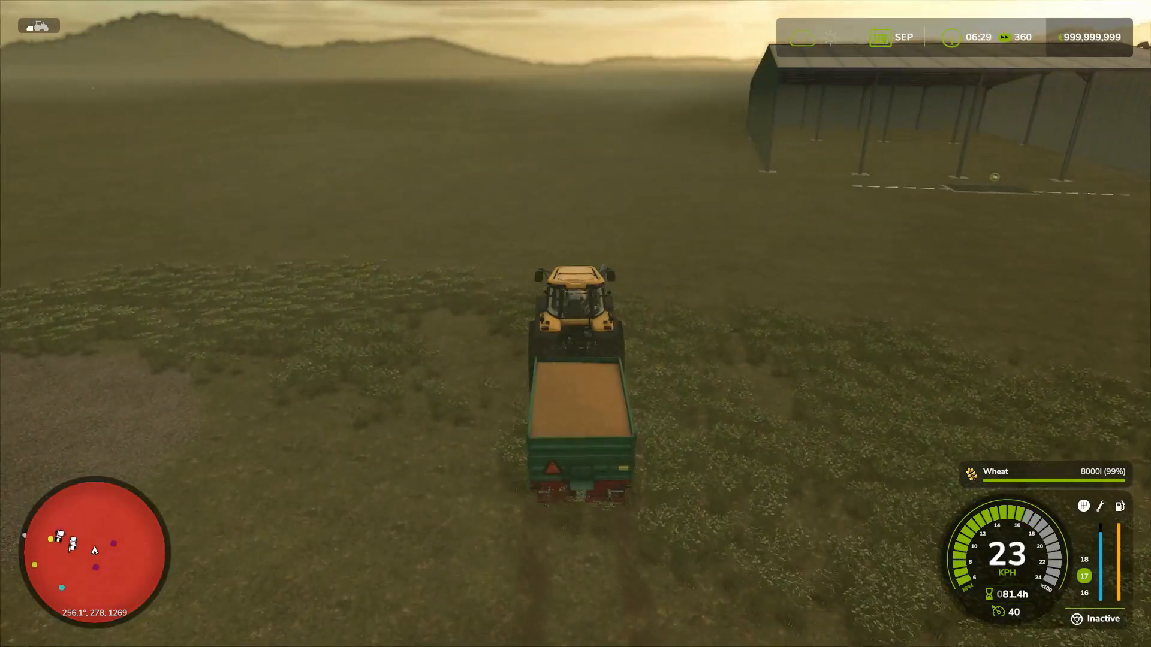
key("d")
key("s")
key("s")
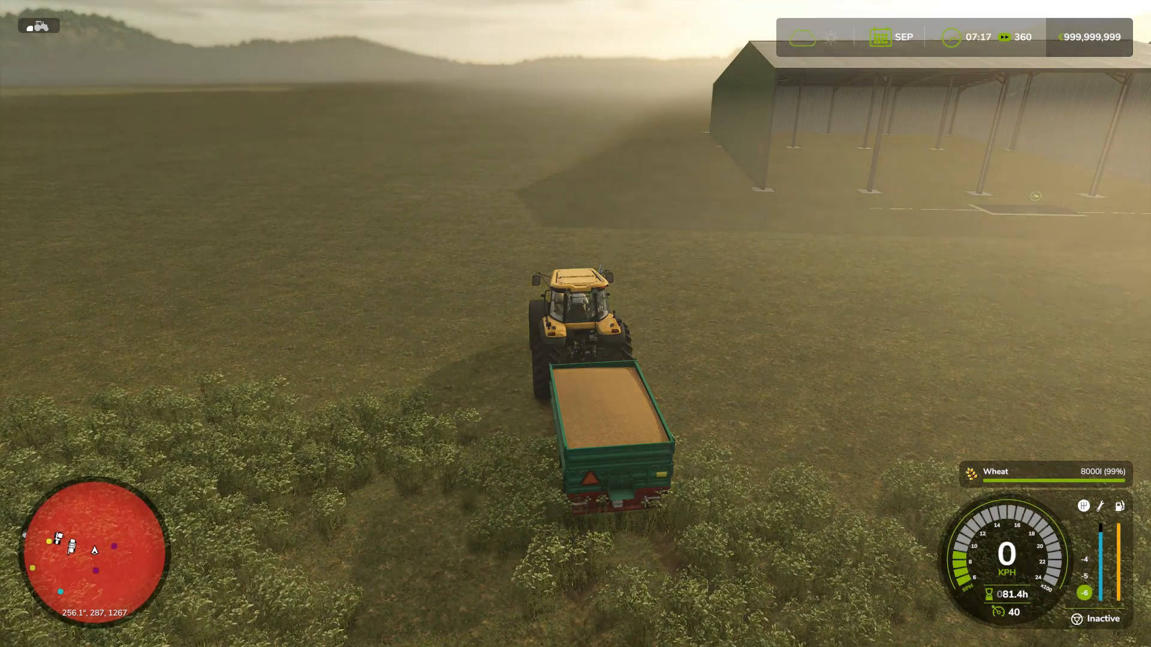
Open the developer console and clear its log by recalling the clear command
key("grave")
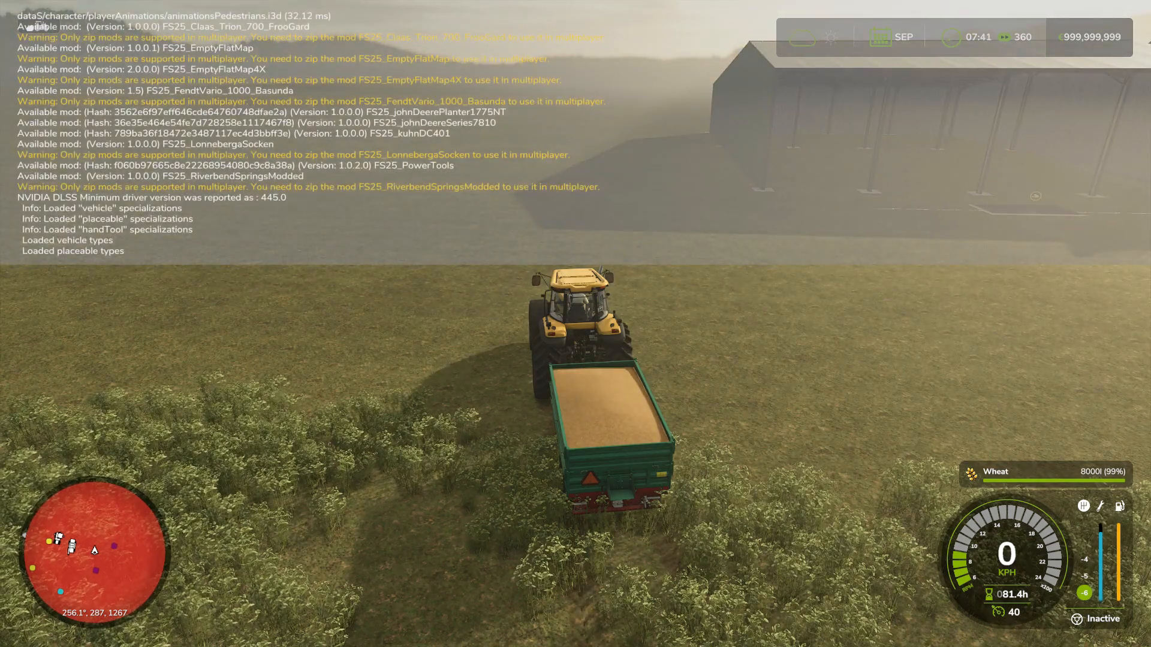
key("Up")
key("Up")
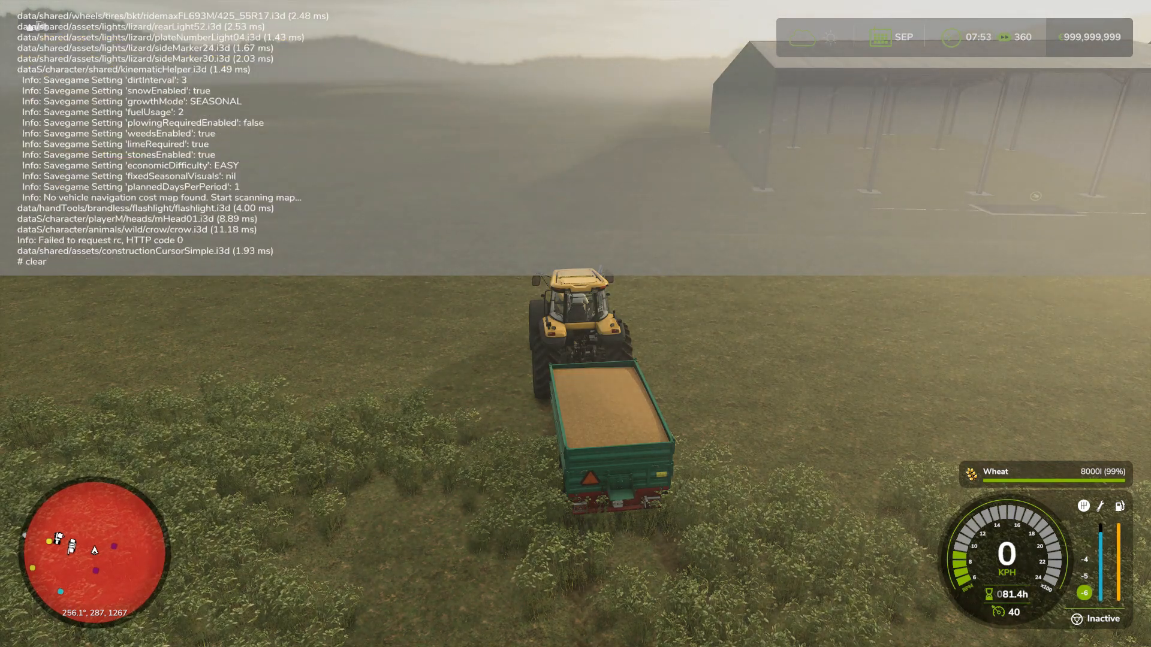
key("Return")
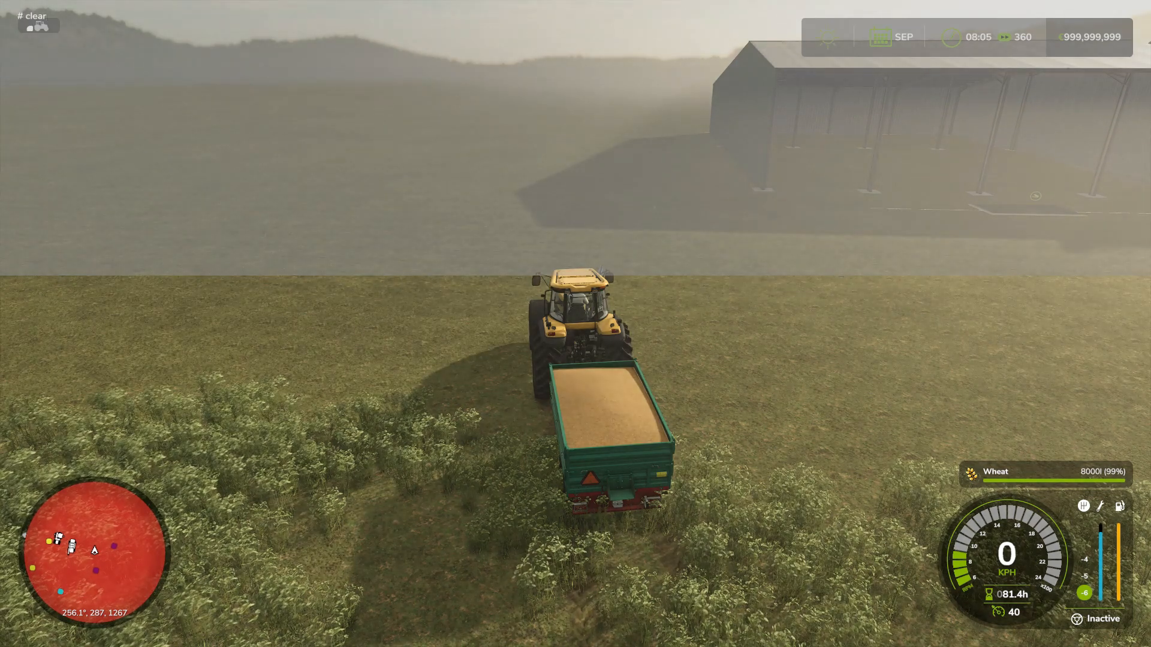
Run the gsStoreItemsReload command in the developer console and close the console
key("Up")
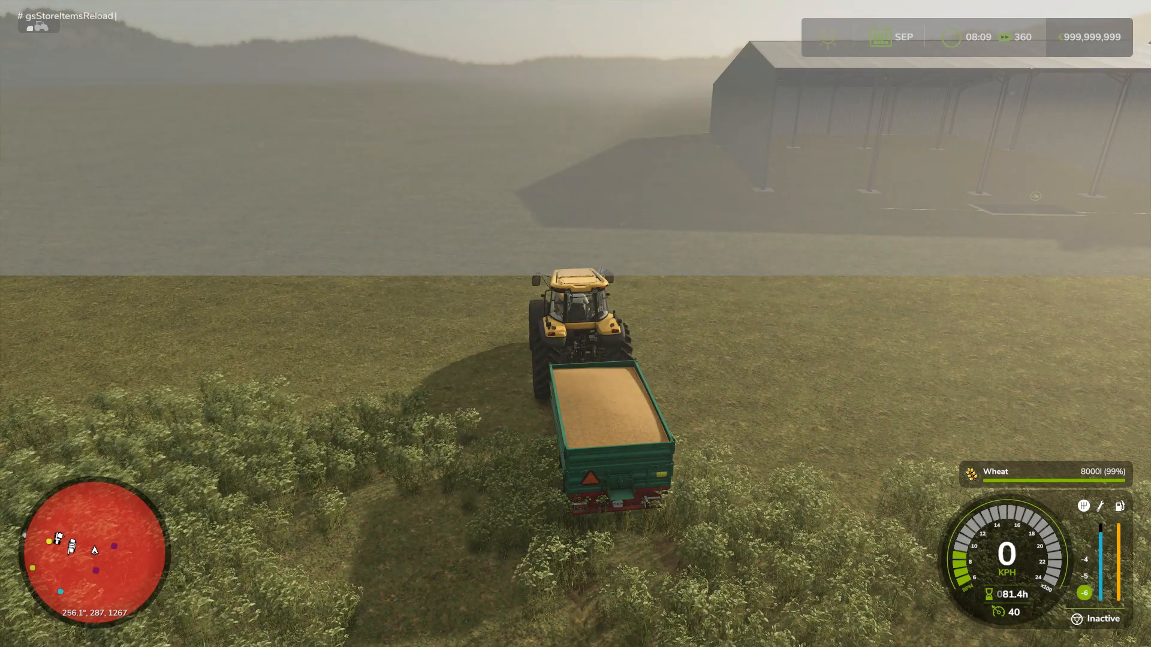
key("Return")
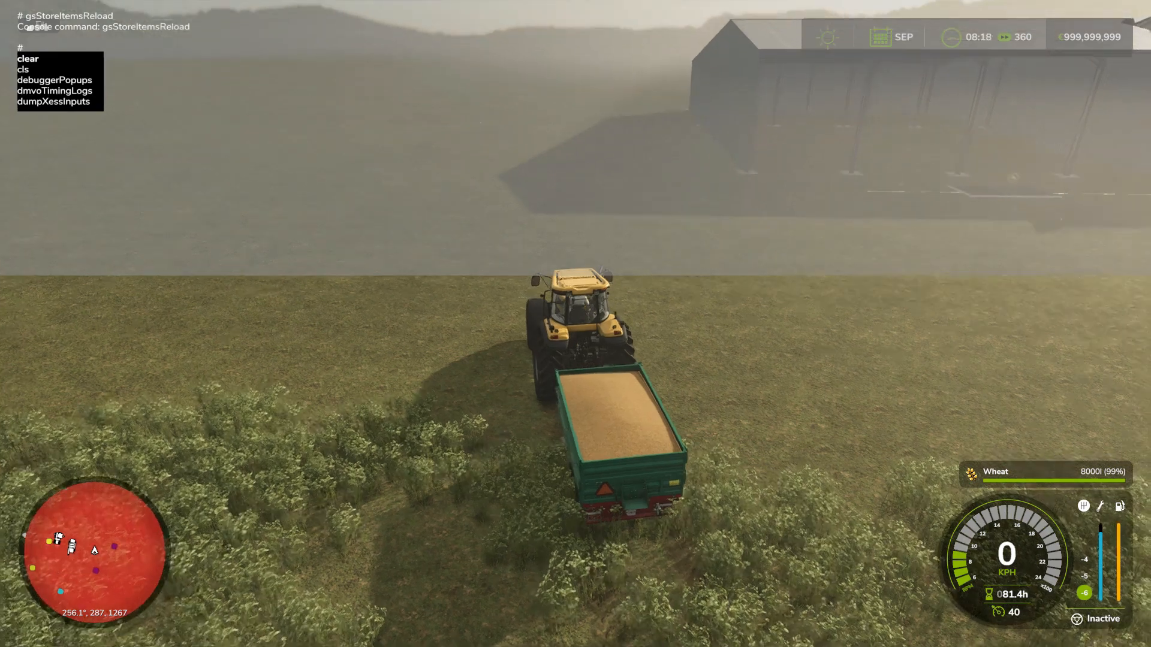
key("grave")
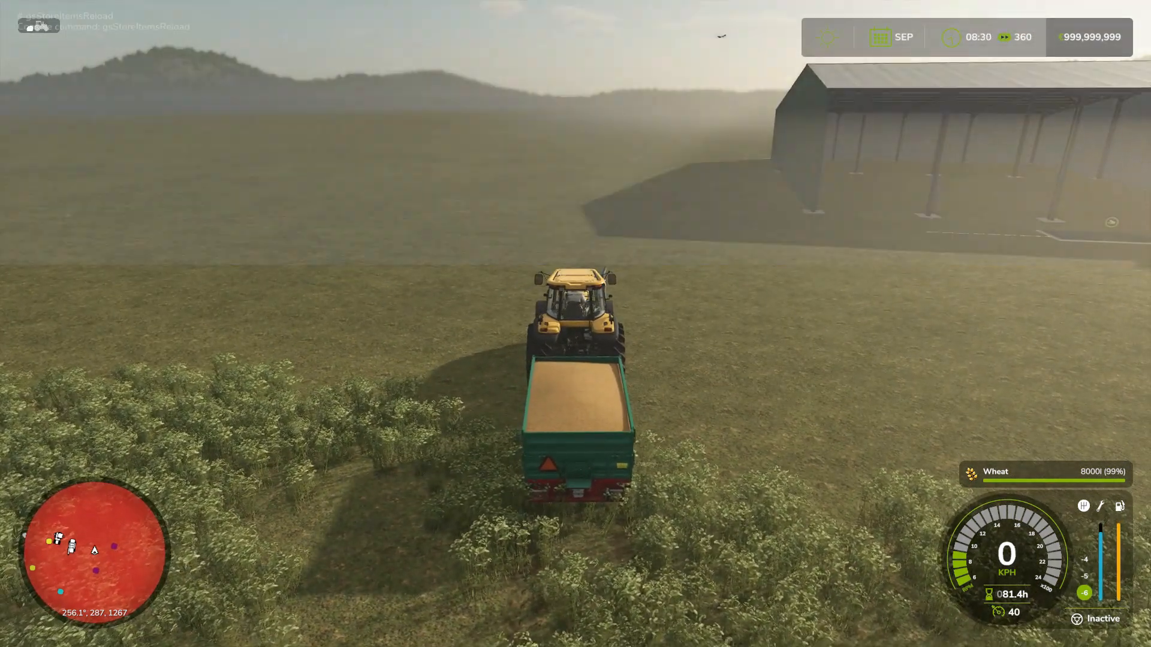
key("grave")
key("grave")
key("grave")
key("Escape")
key("Escape")
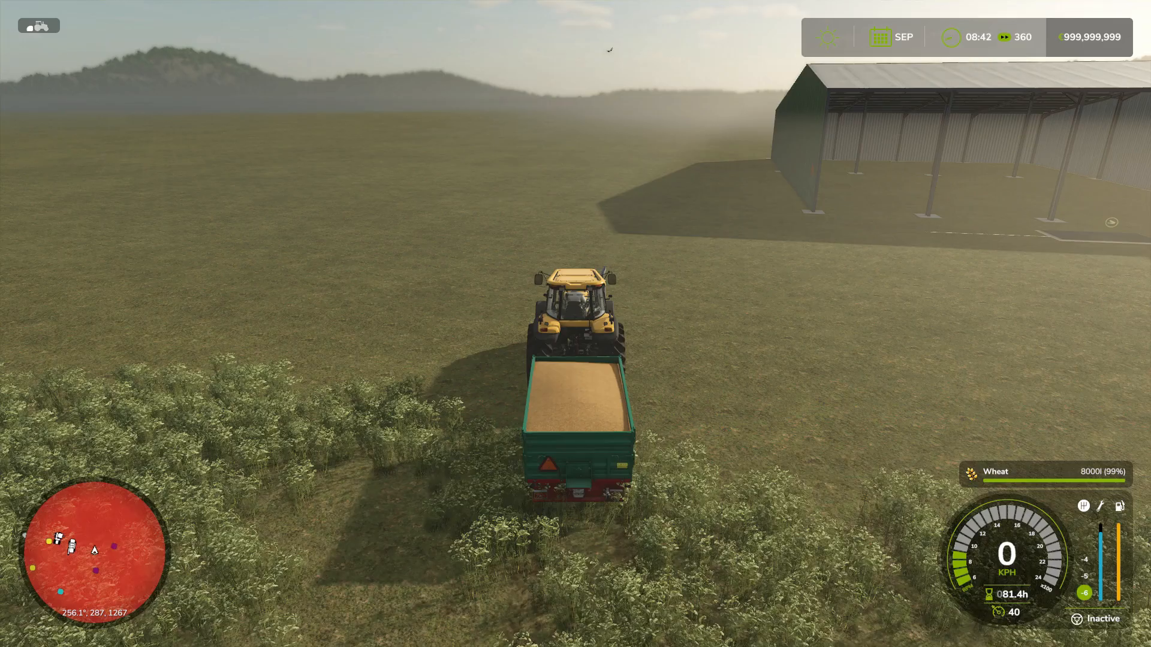
Buy another Bobs Custom Silo for €117,000 in construction mode, place it on the grass and return to the tractor
key("p")
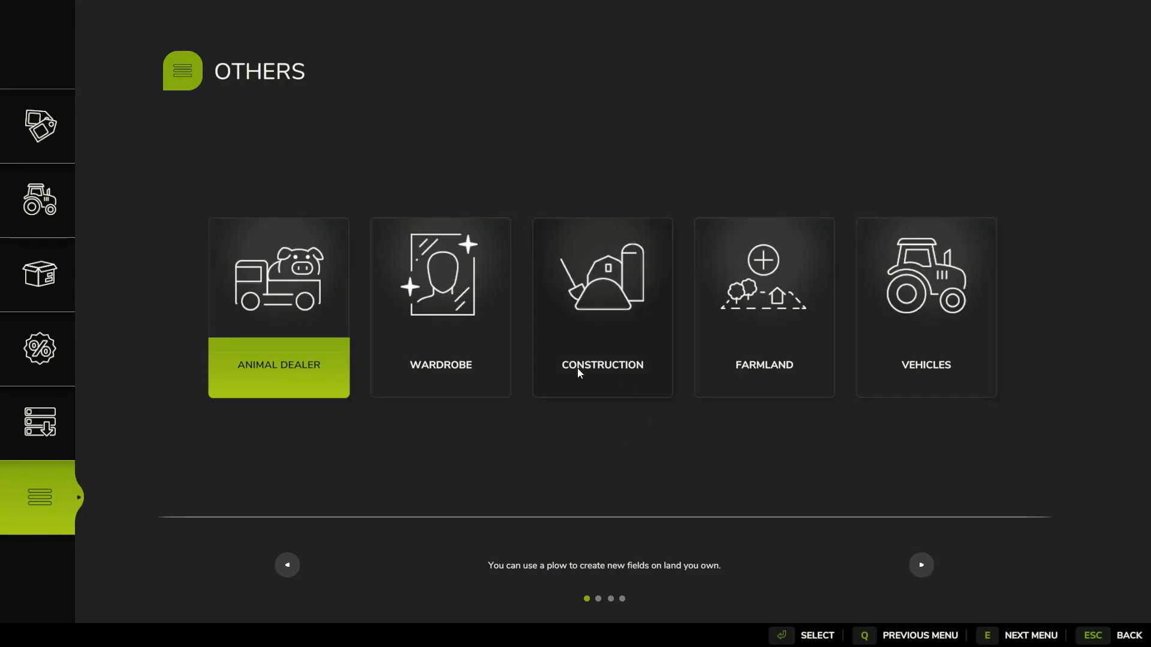
left_click(619, 366)
left_click(149, 318)
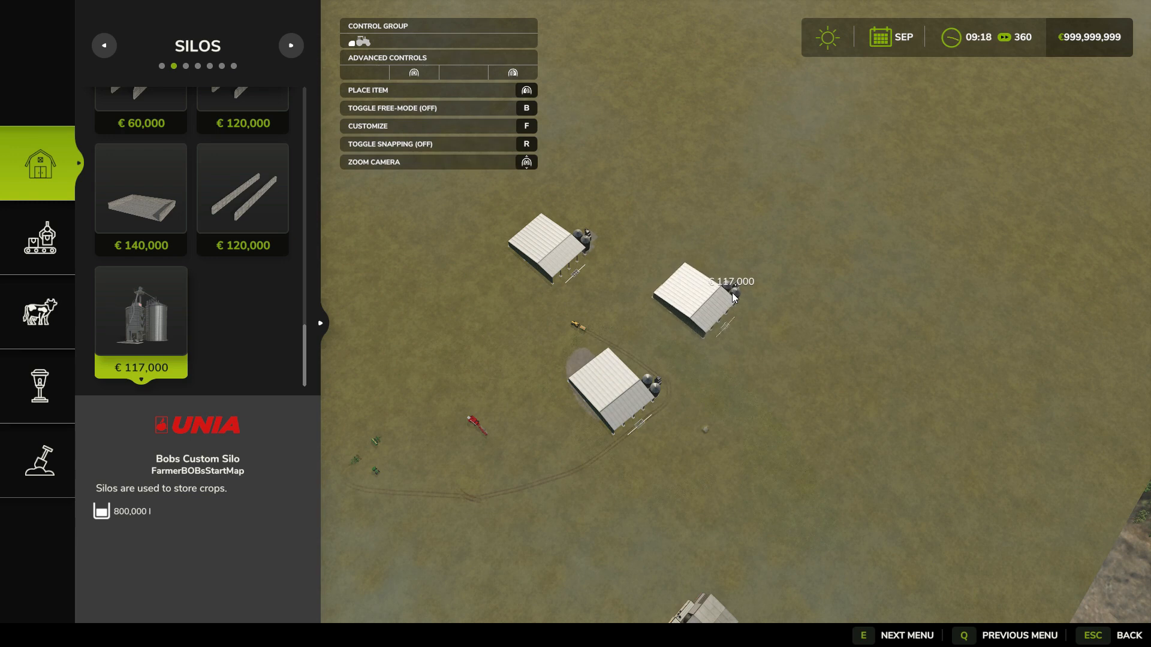
key("Escape")
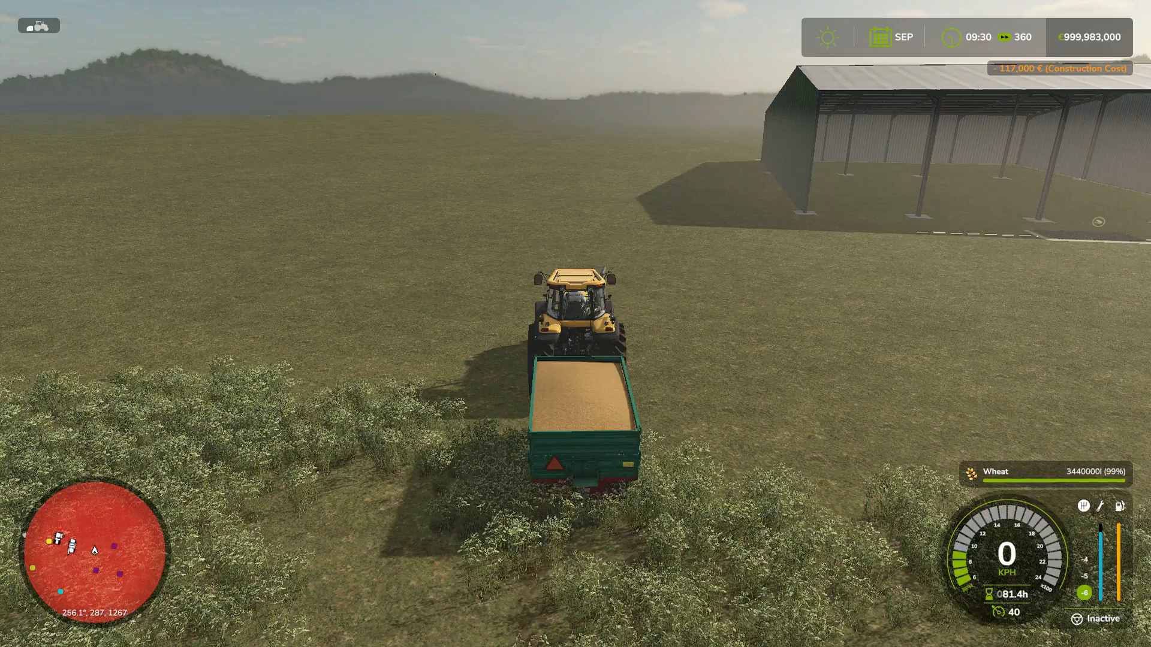
Drive the tractor and wheat trailer around to the white cone beside the silo's dryer and pass beneath it
key("w")
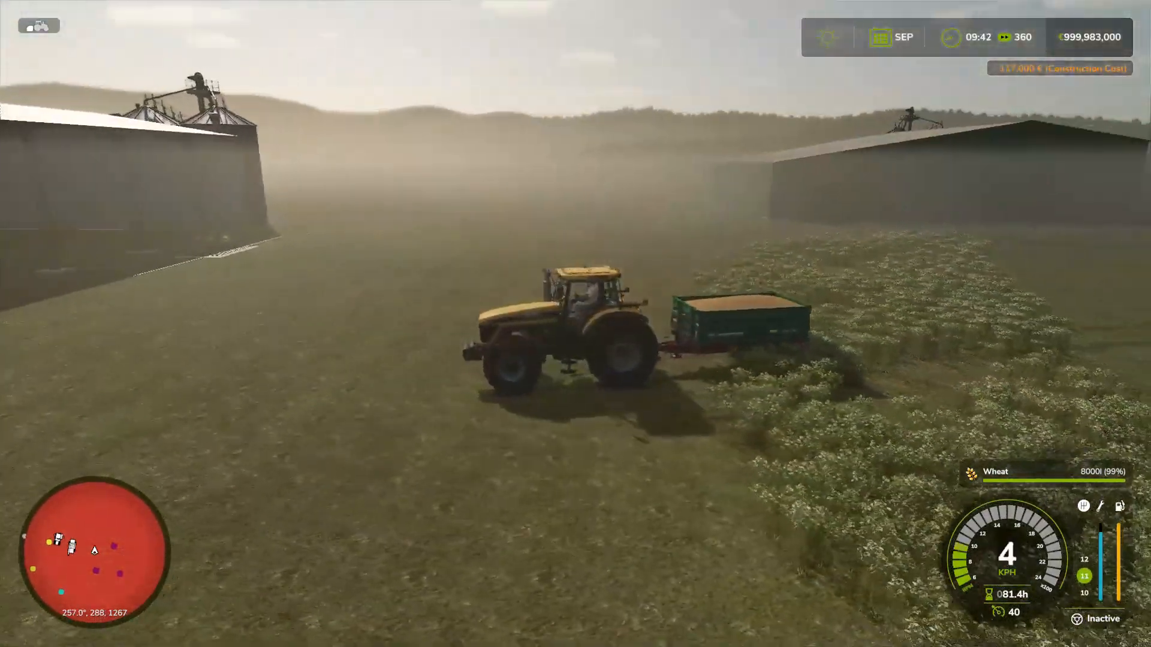
key("d")
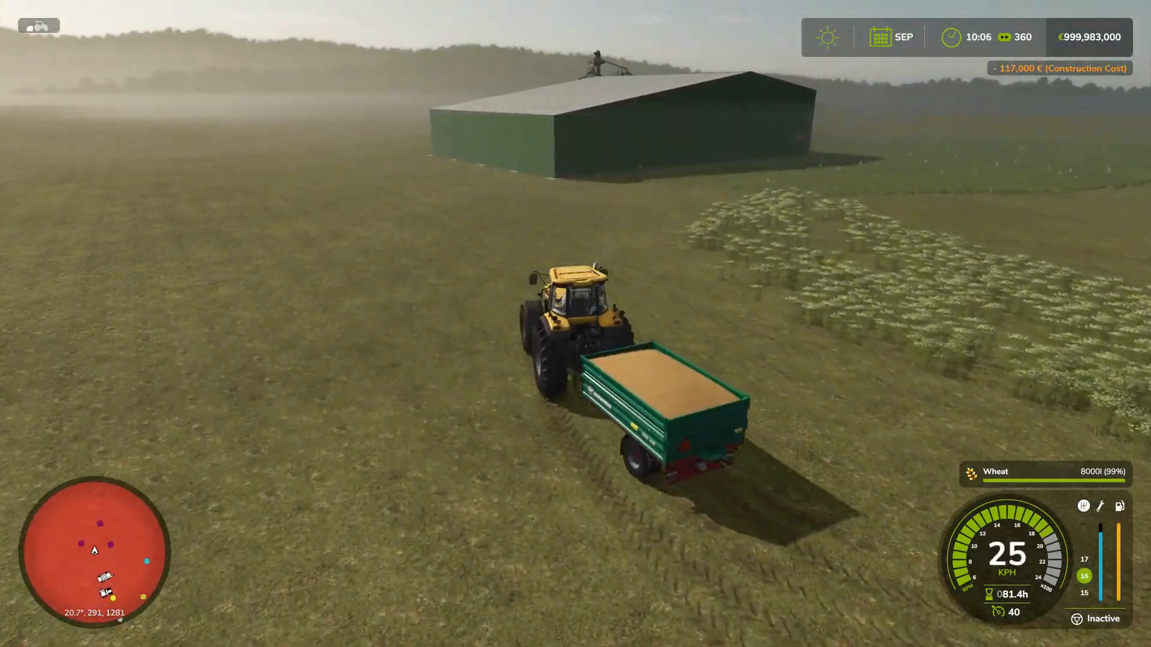
key("a")
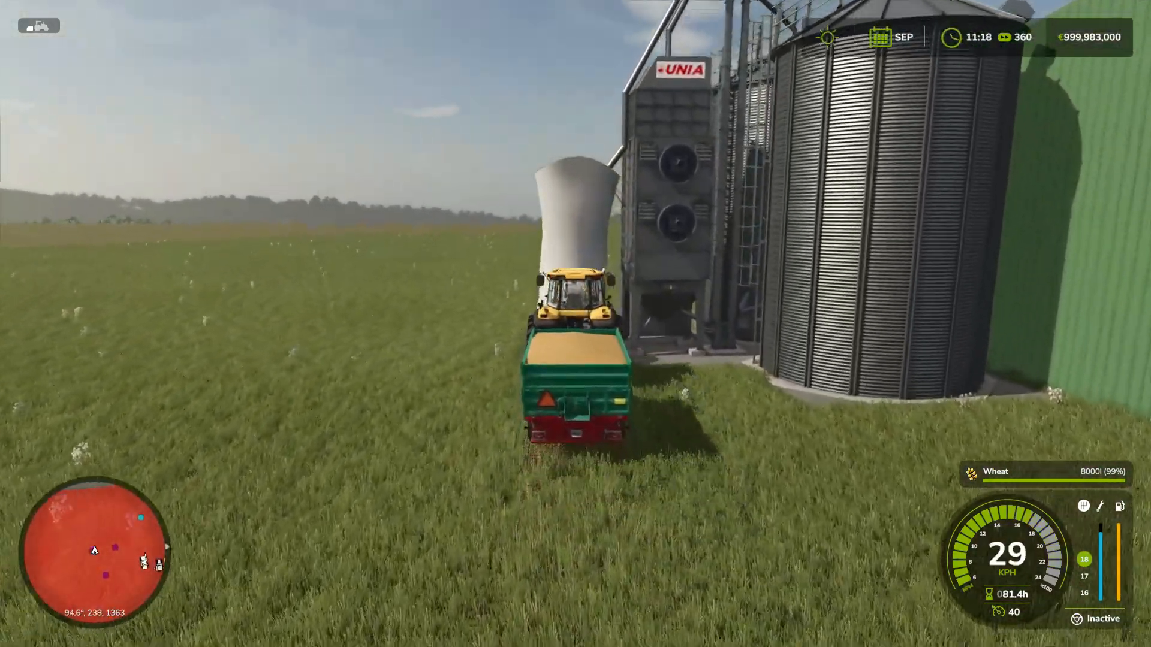
key("s")
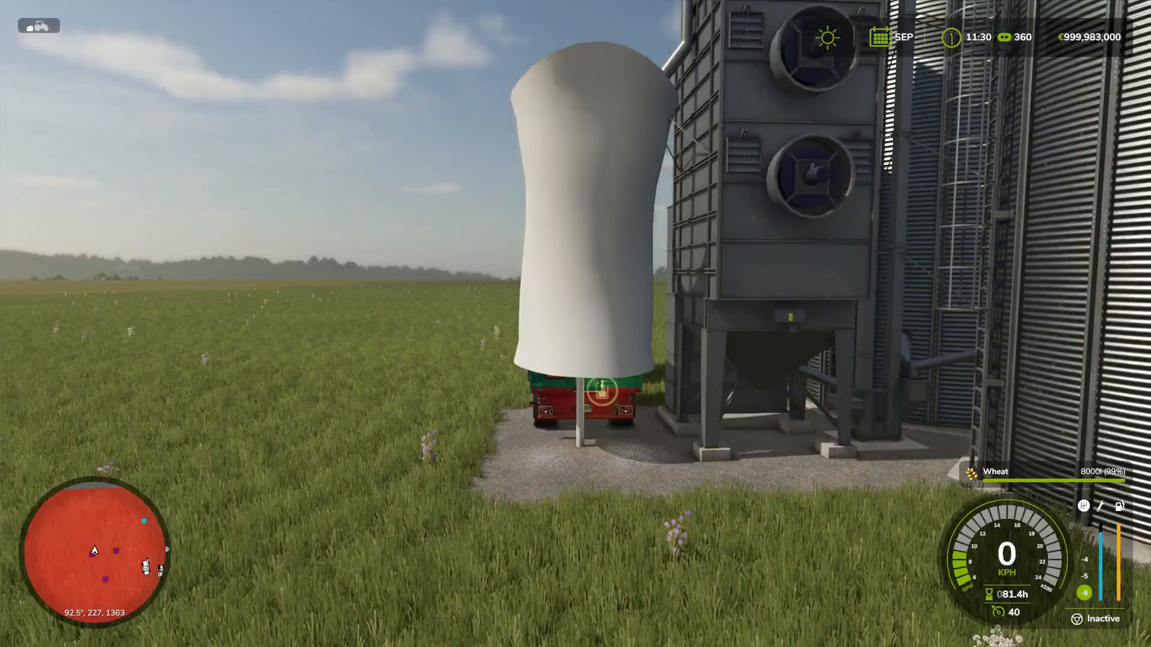
key("s")
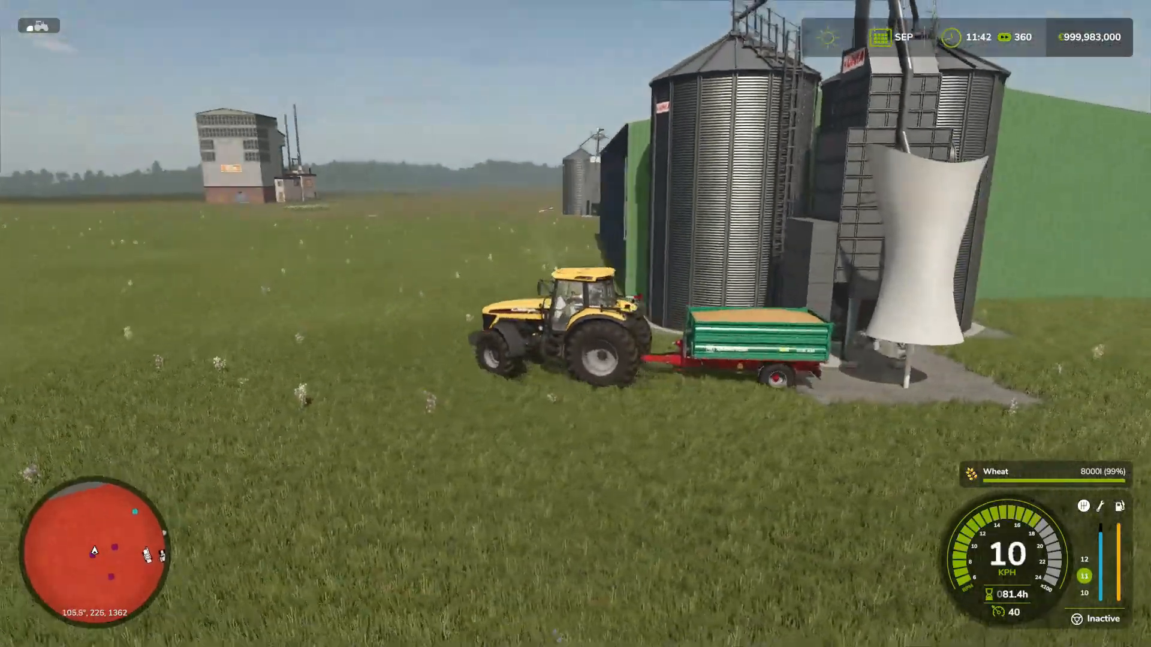
Drive past the silo tanks, stop beside the shed's open front and slow the game's time scale to 5
key("s")
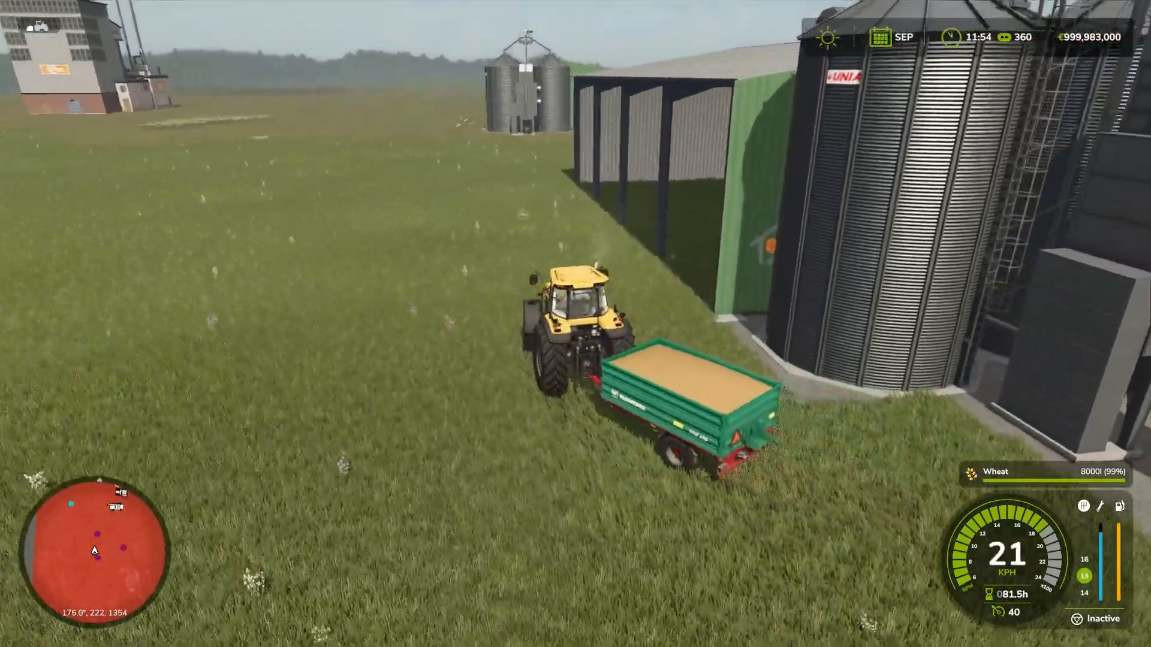
key("s")
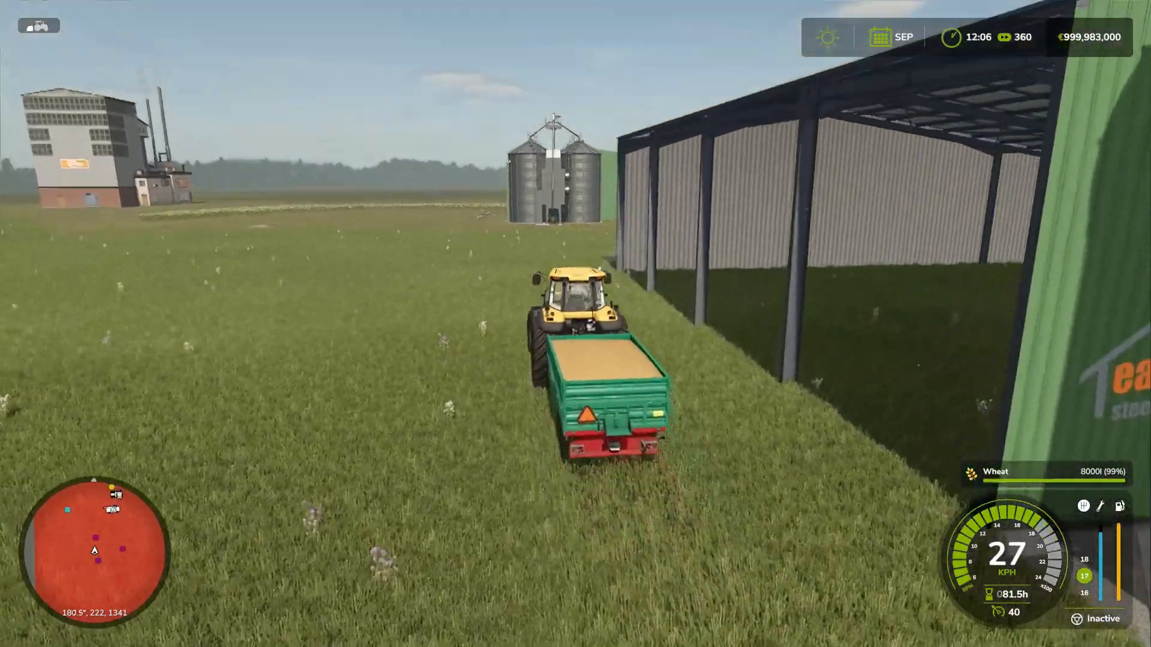
key("s")
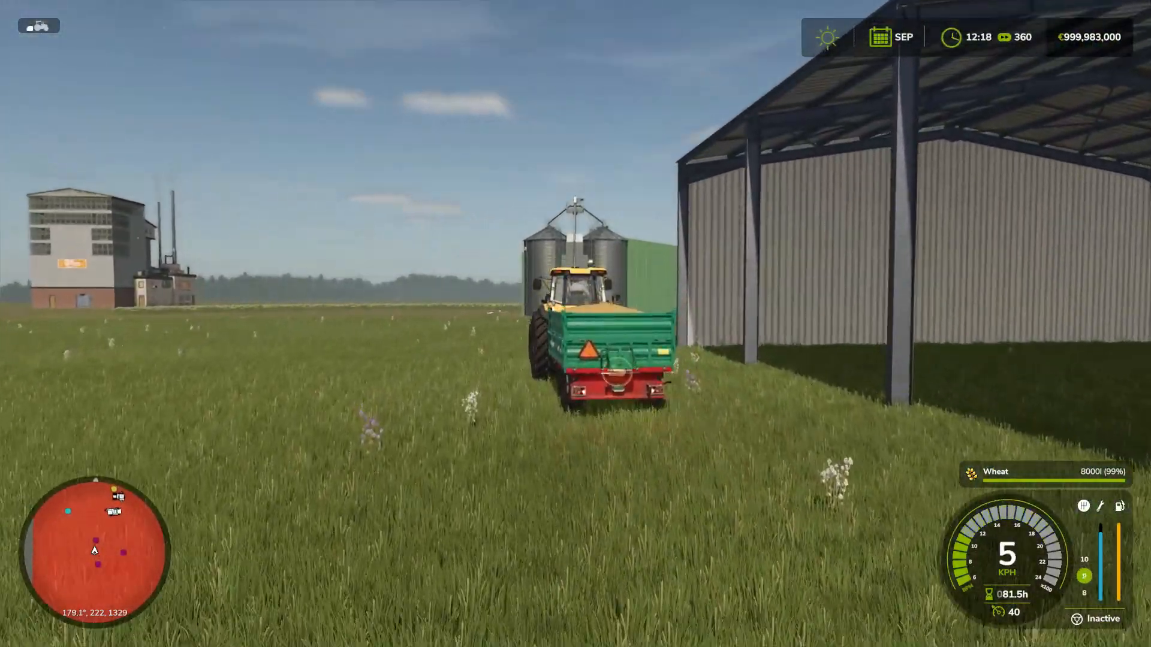
key("s")
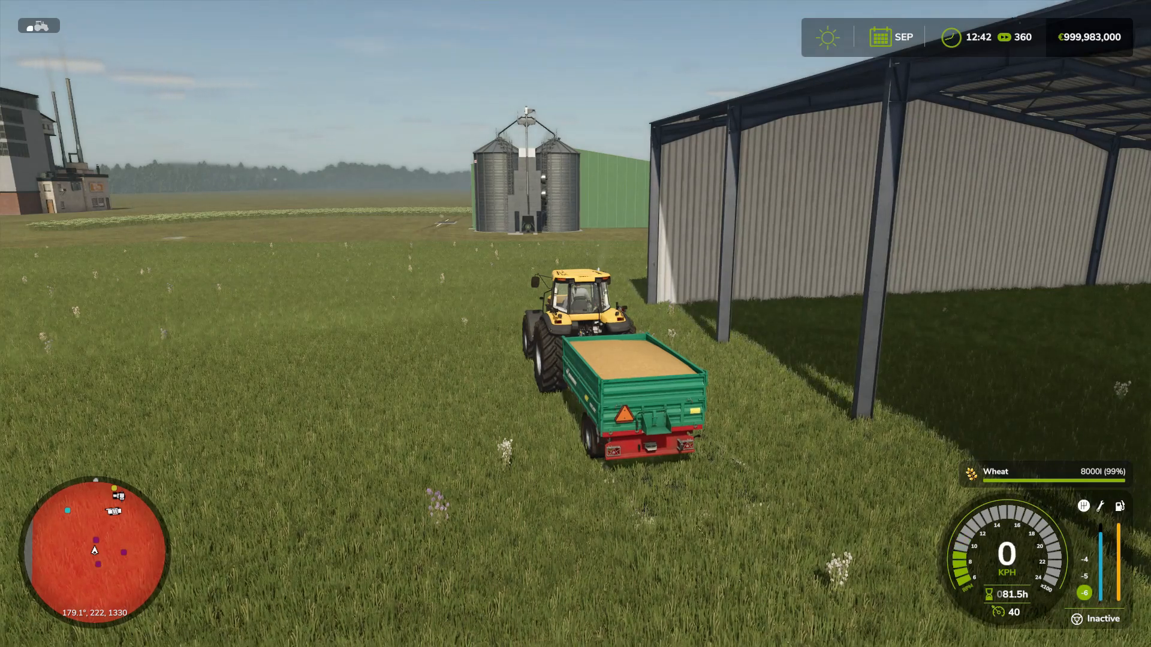
key("minus")
key("minus")
key("minus")
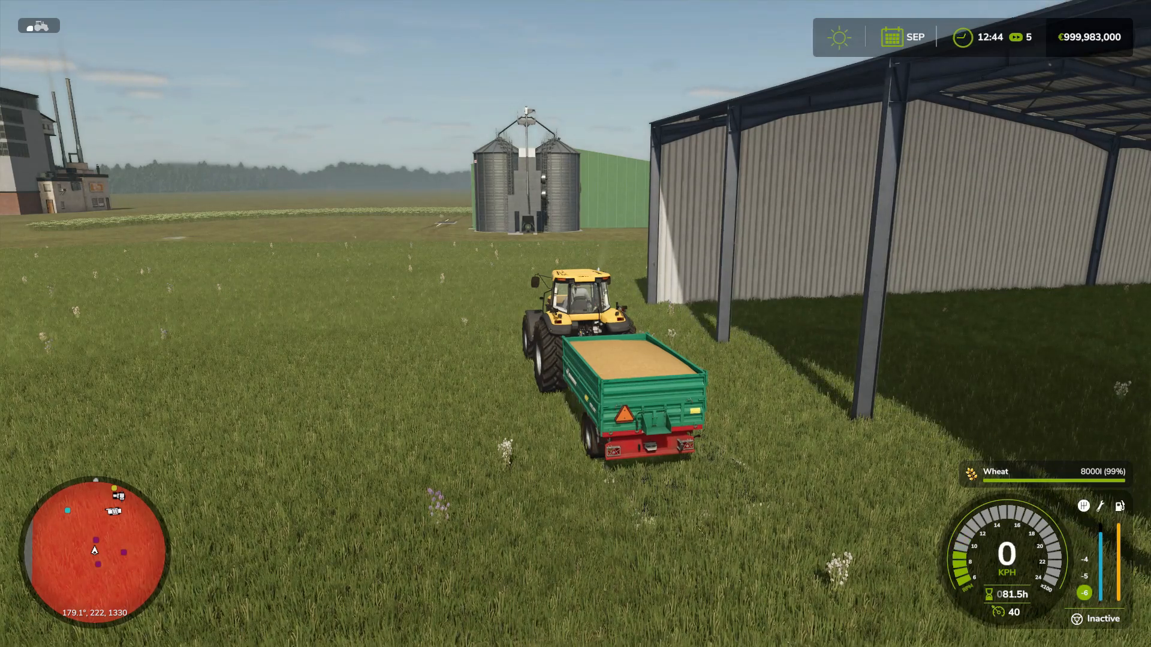
Switch to Notepad++, change the placeable type in easyShed02.xml to siloSolarPanels and save the file
key("alt+Tab")
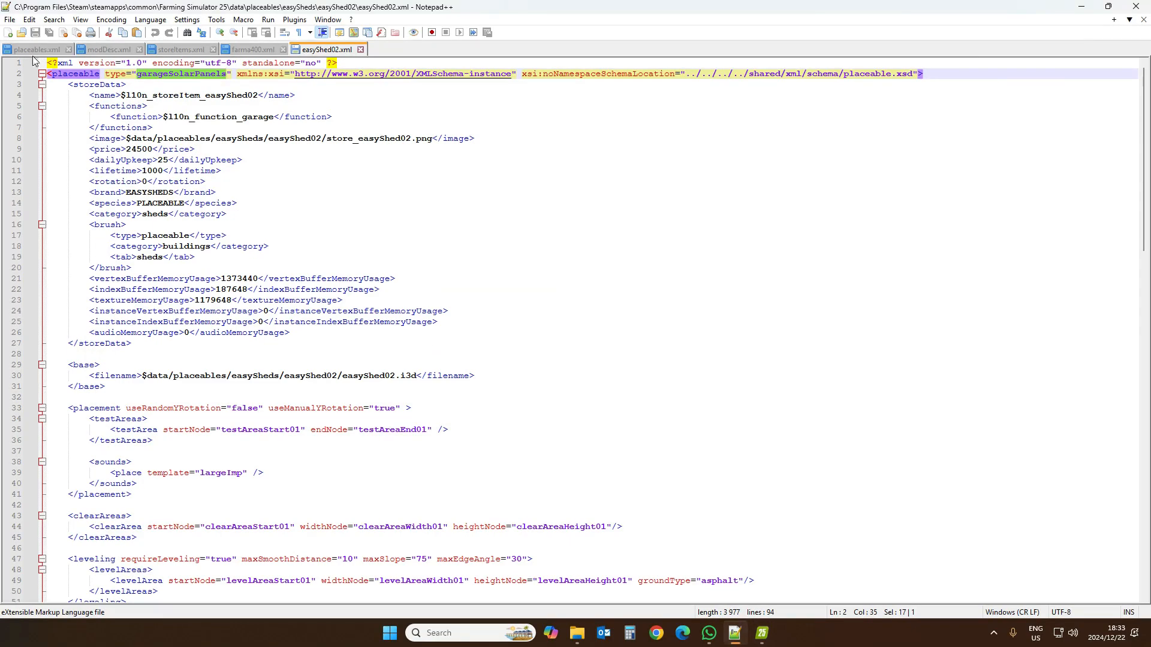
left_click(172, 73)
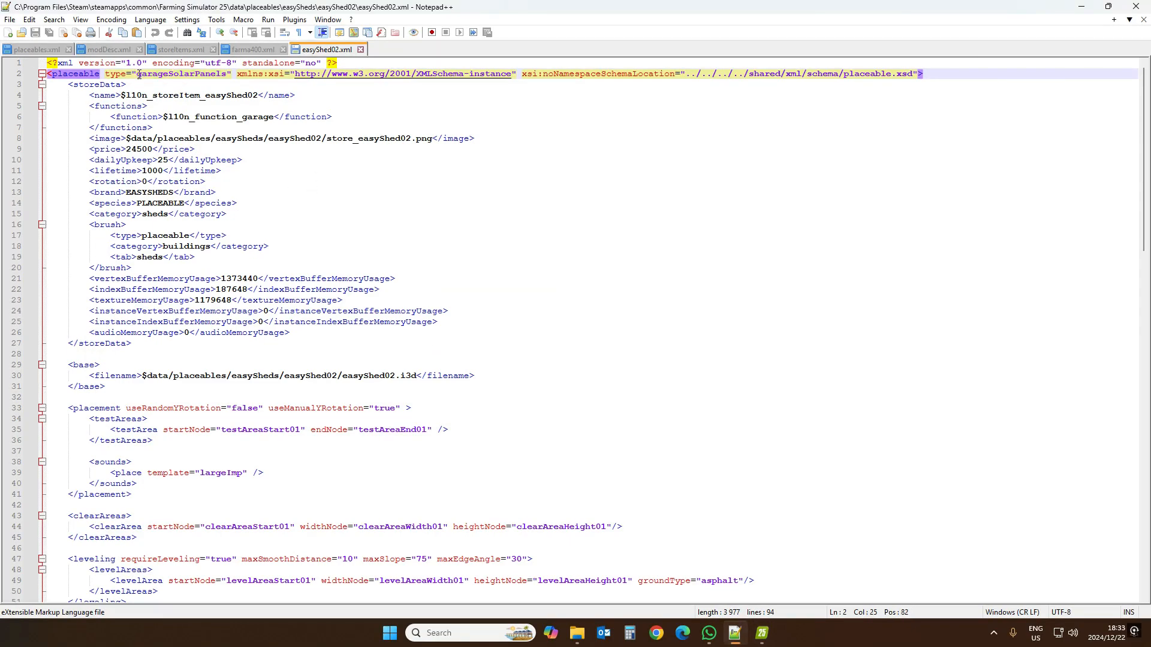
left_click_drag(138, 73, 169, 78)
type("silo")
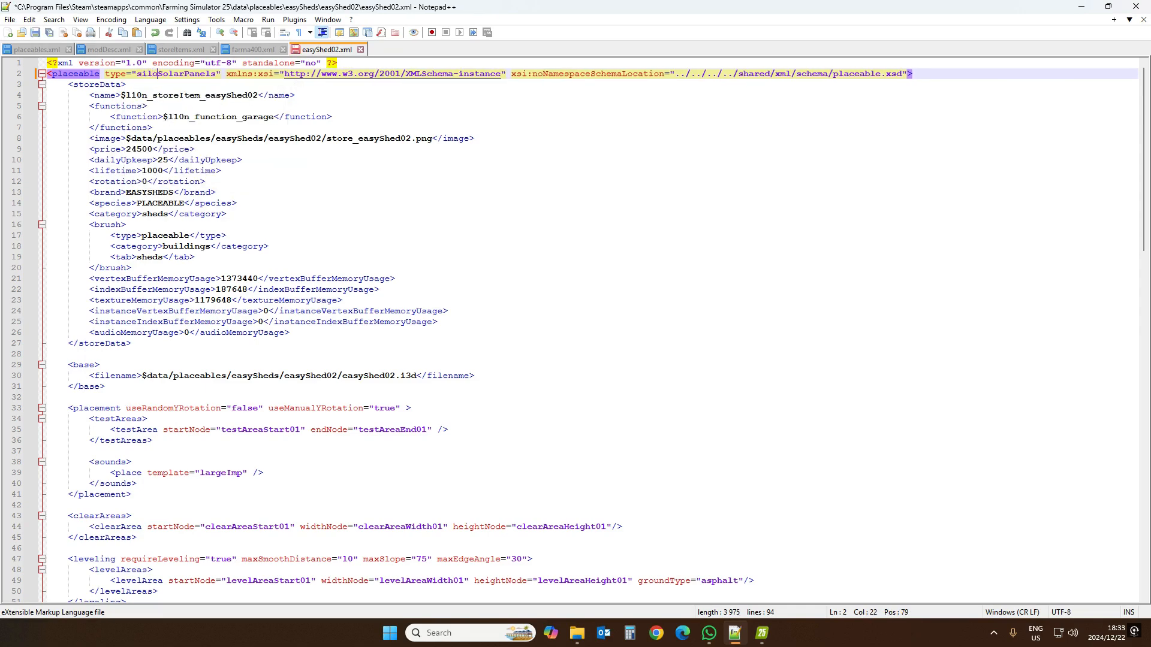
left_click(35, 32)
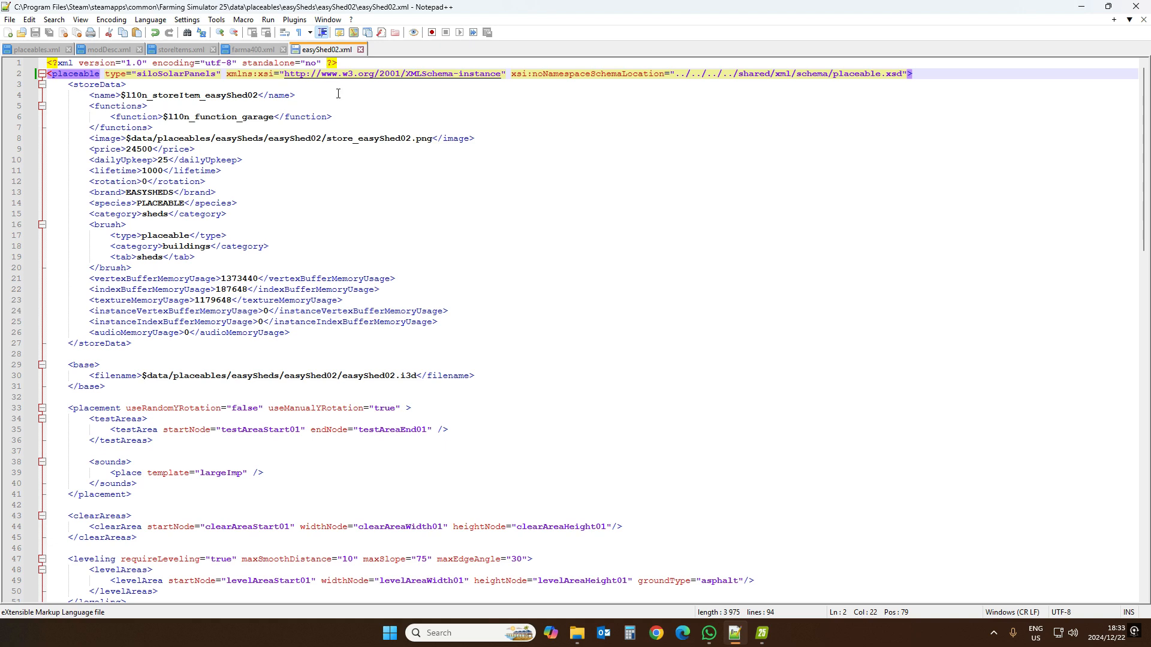
Change the placeable type in easyShed02.xml back to garageSolarPanels
key("BackSpace")
key("BackSpace")
key("BackSpace")
key("BackSpace")
type("garage")
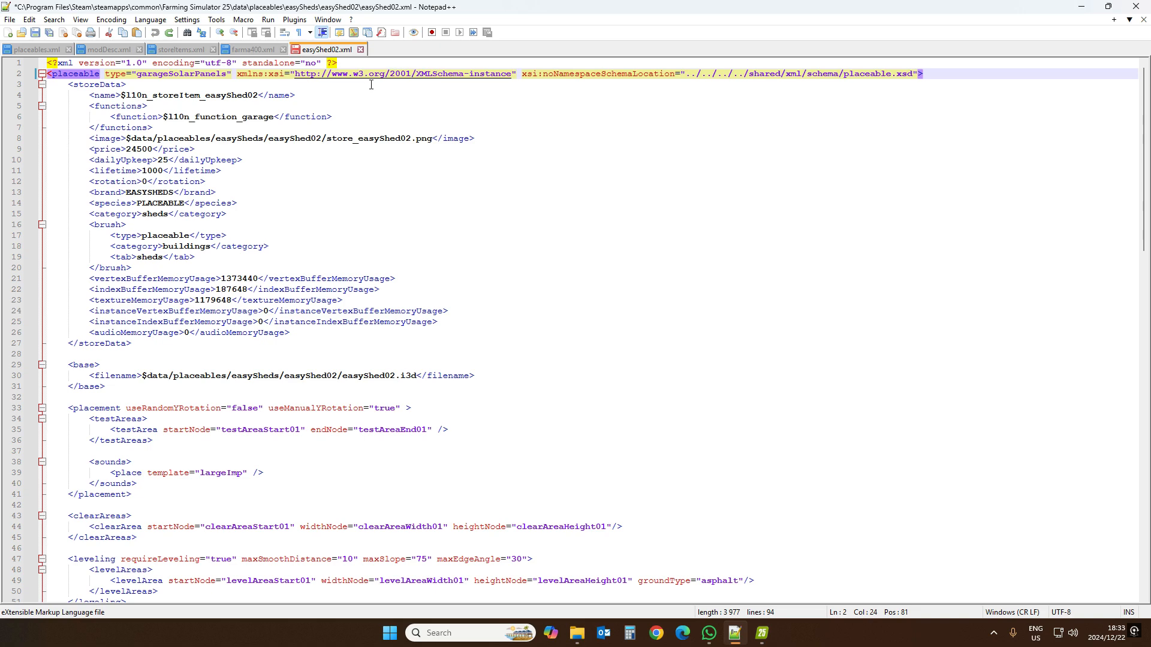
Check the placeable type in farma400.xml, return to easyShed02.xml and close it without saving
left_click(253, 50)
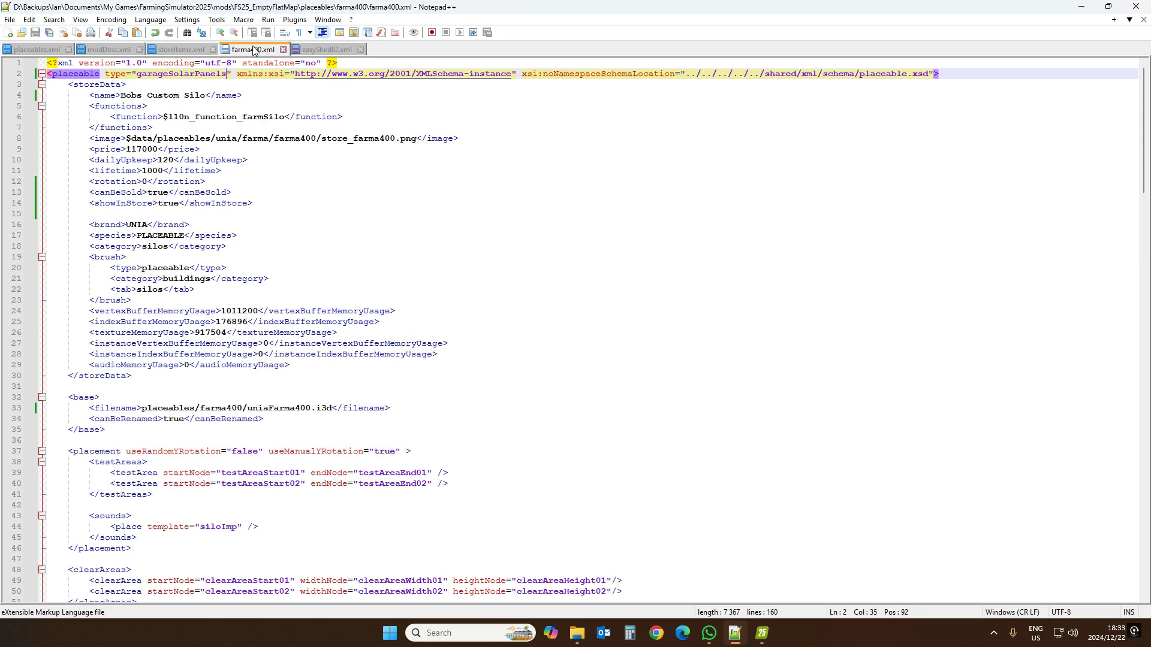
left_click(324, 50)
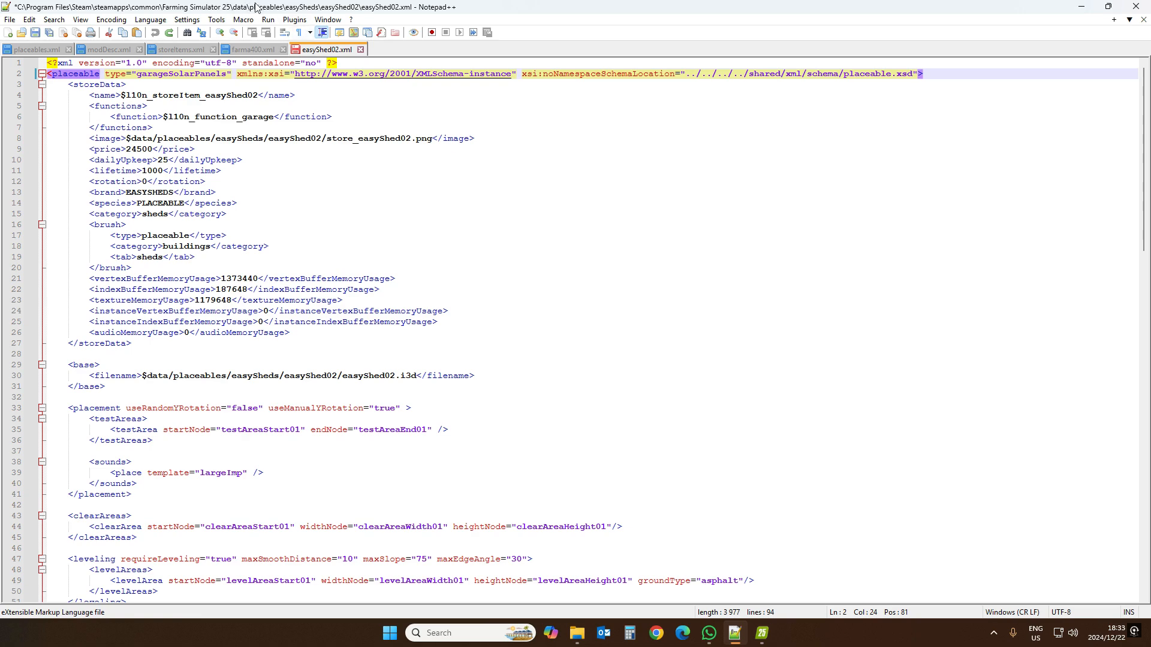
left_click(360, 49)
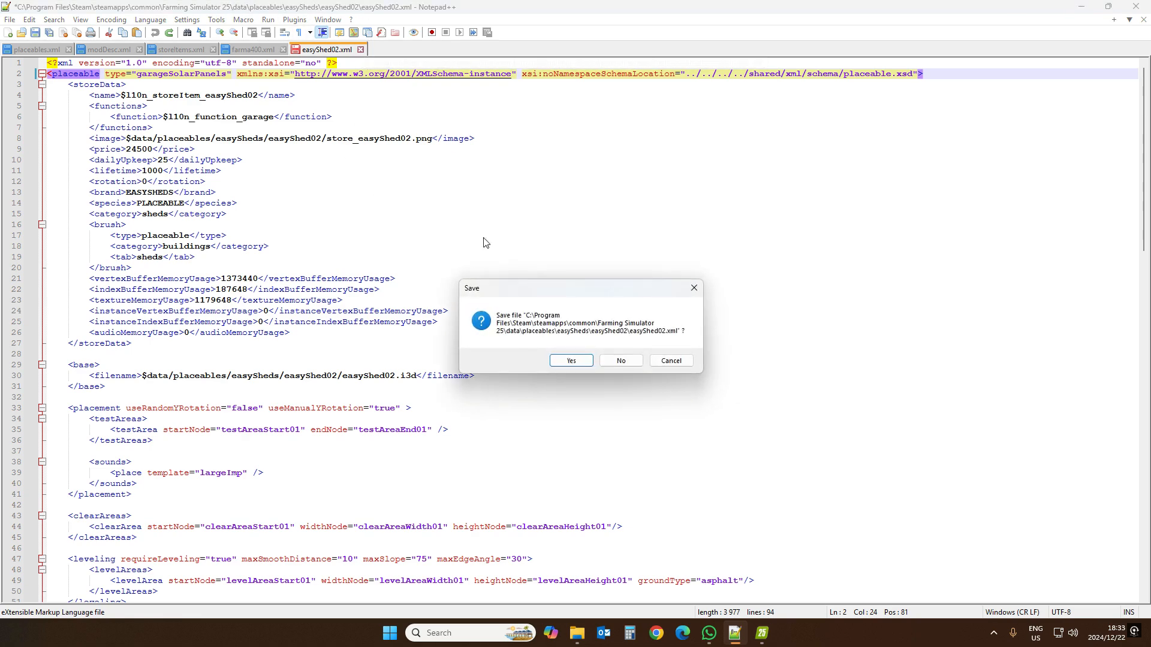
left_click(620, 360)
Set the placeable type in farma400.xml to siloSolarPanels and save the file
left_click(191, 53)
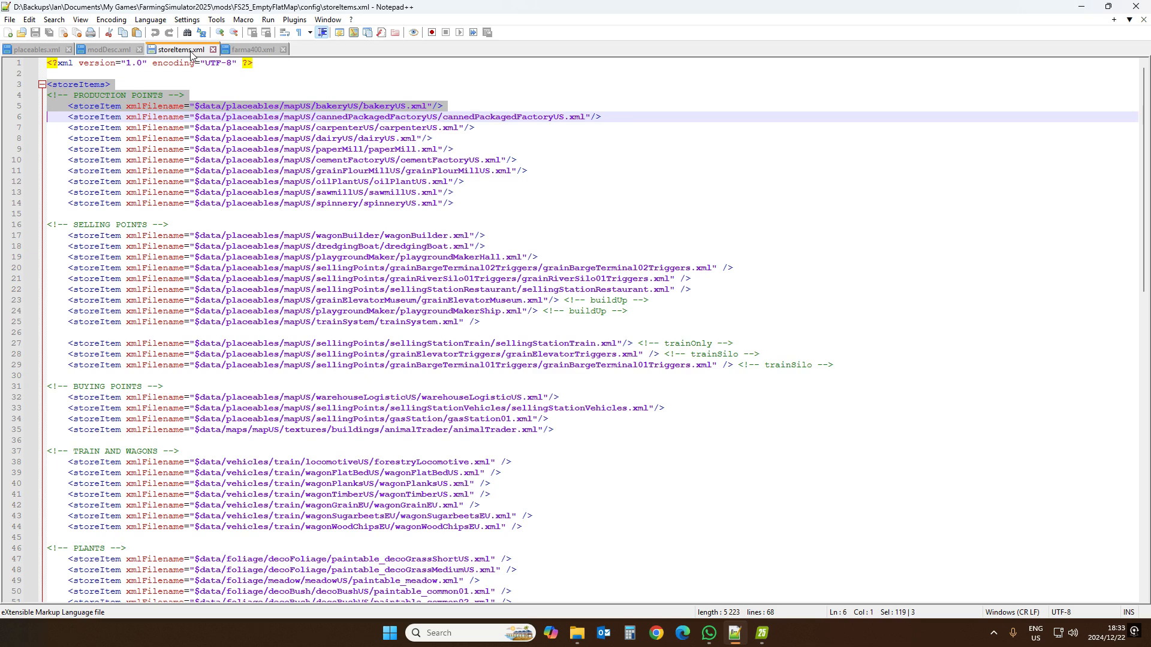
left_click(249, 52)
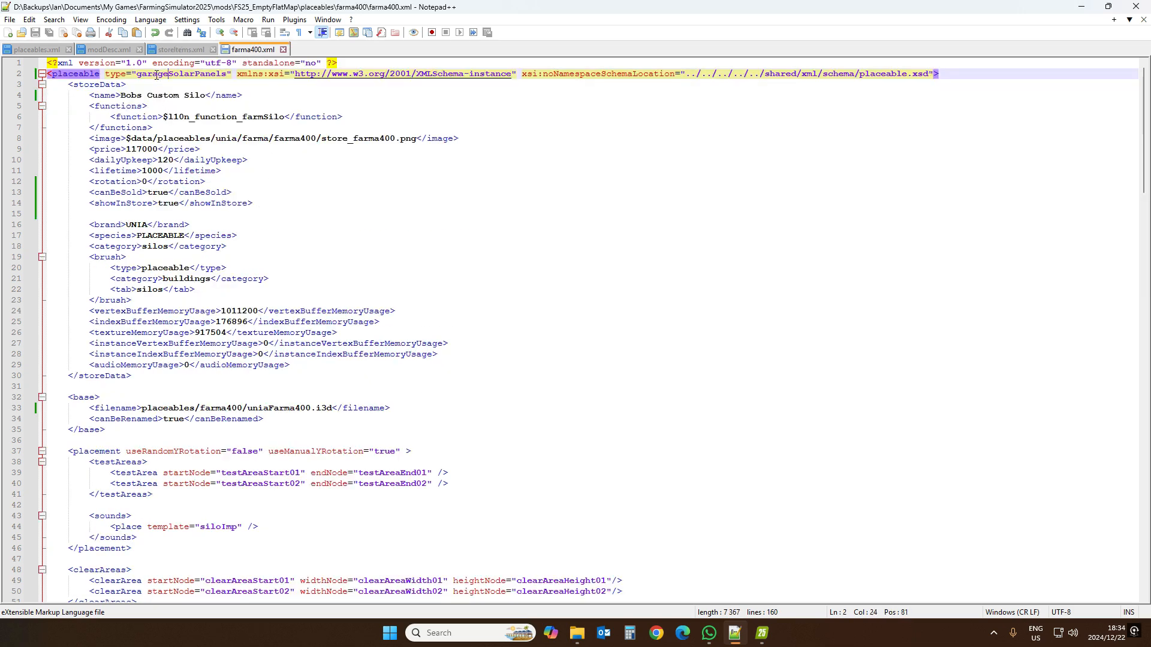
double_click(157, 75)
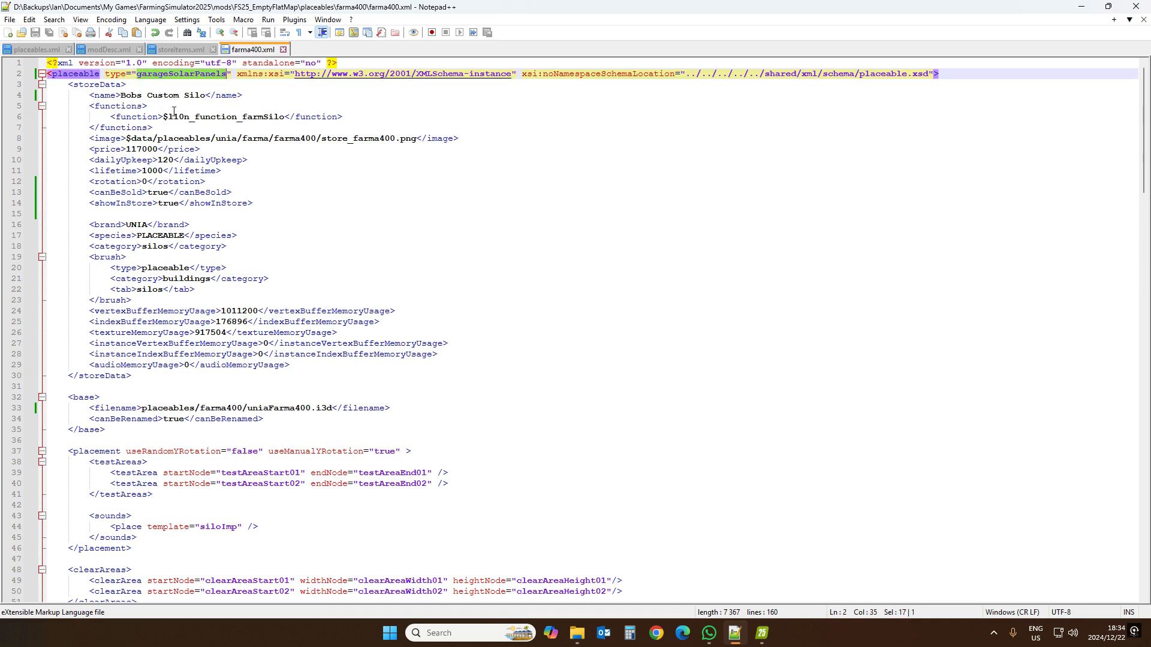
left_click(154, 75)
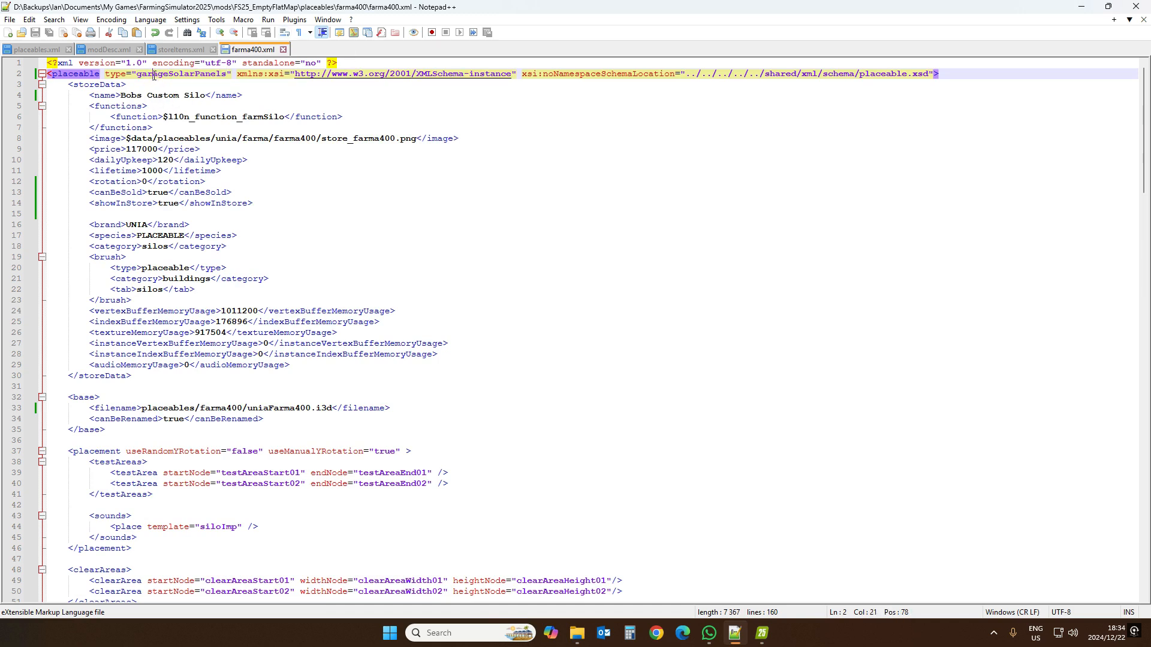
left_click_drag(138, 76, 169, 76)
type("silo")
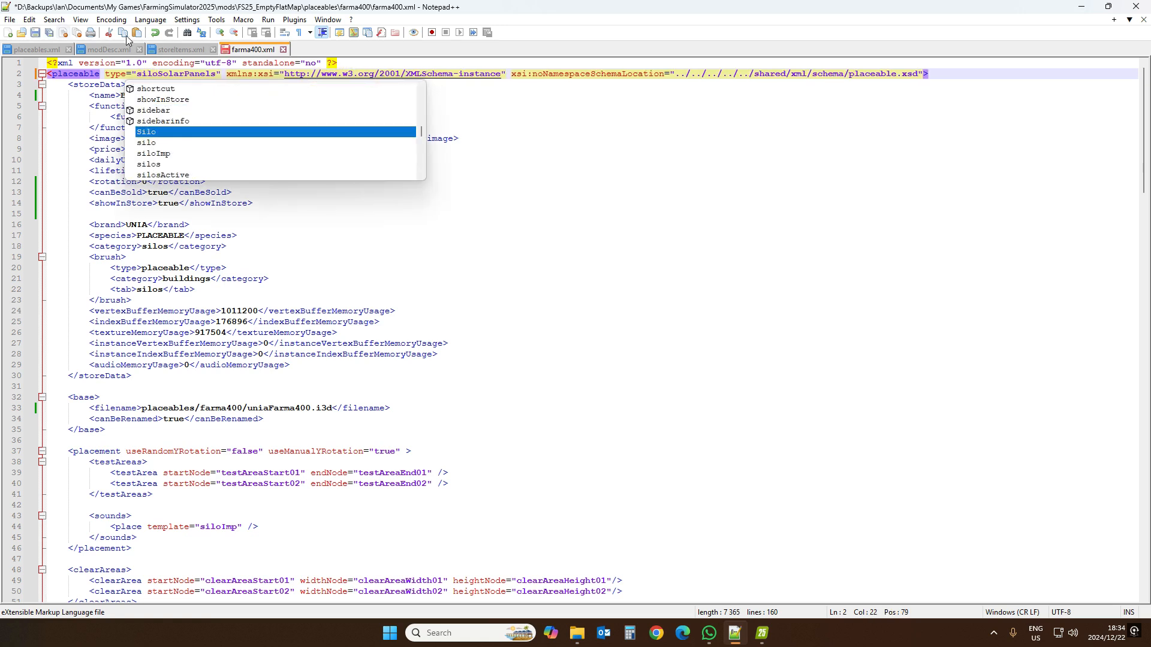
left_click(34, 33)
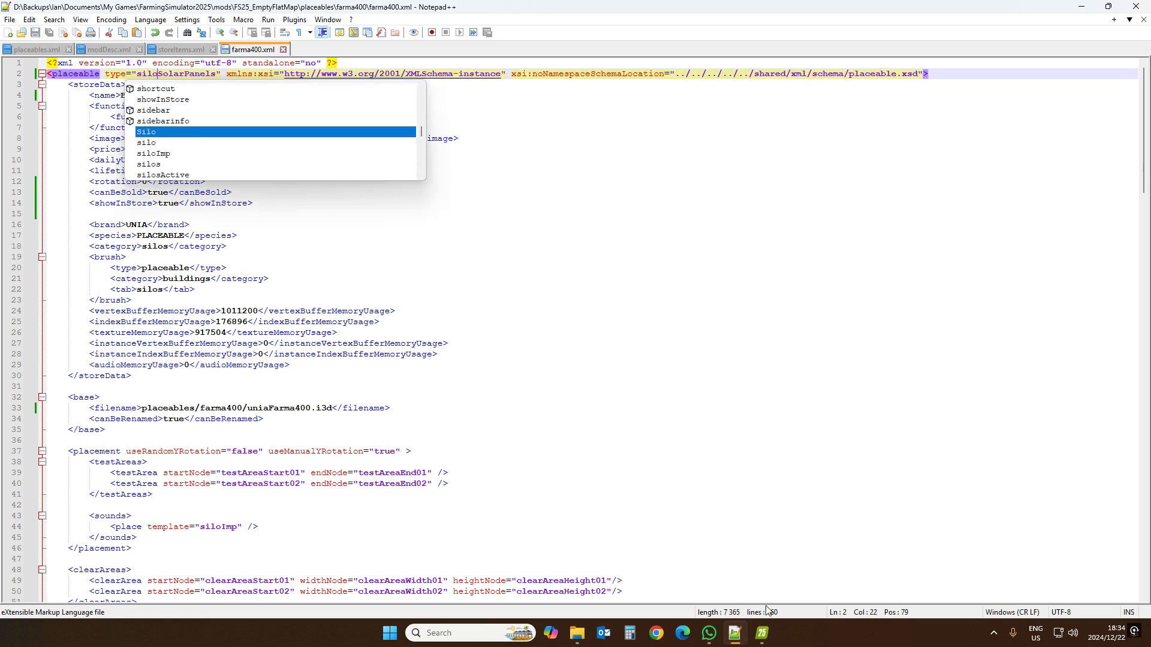
Switch back to Farming Simulator 25 and sell the placed Bobs Custom Silos from the map
left_click(762, 637)
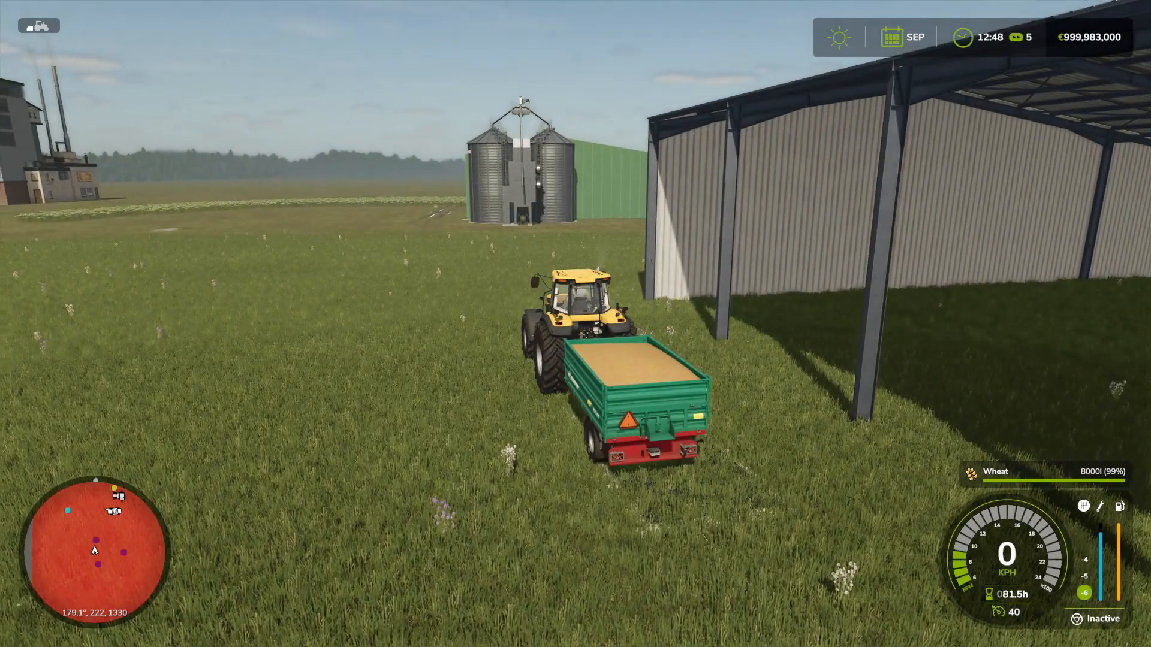
key("Escape")
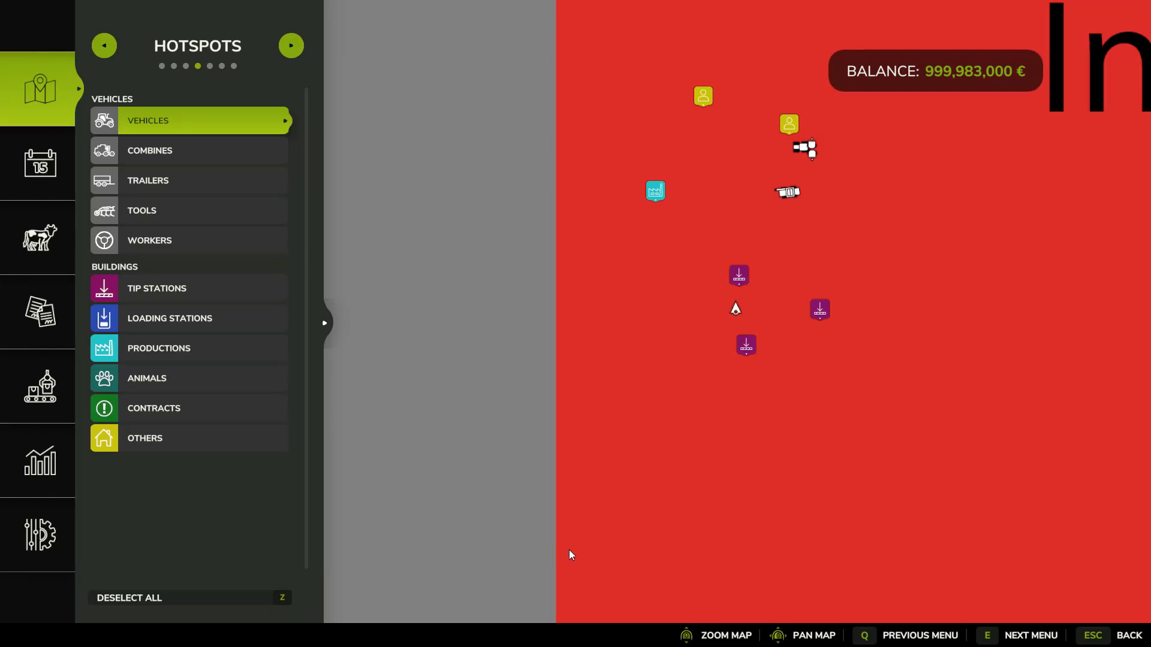
left_click(818, 311)
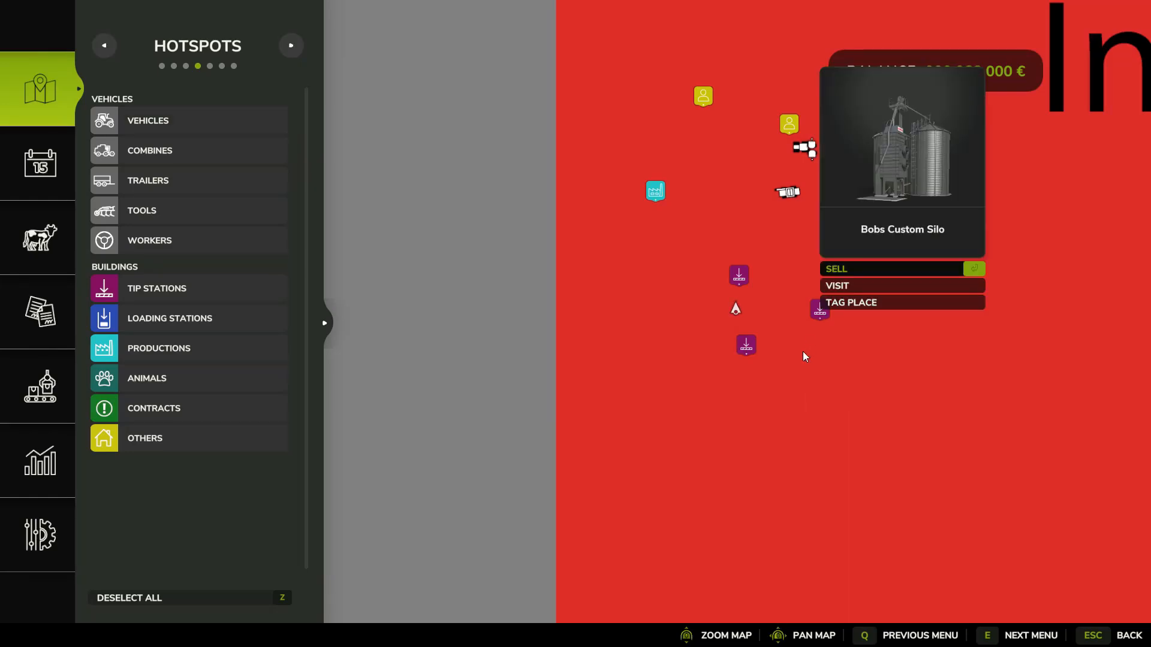
left_click(838, 270)
left_click(672, 382)
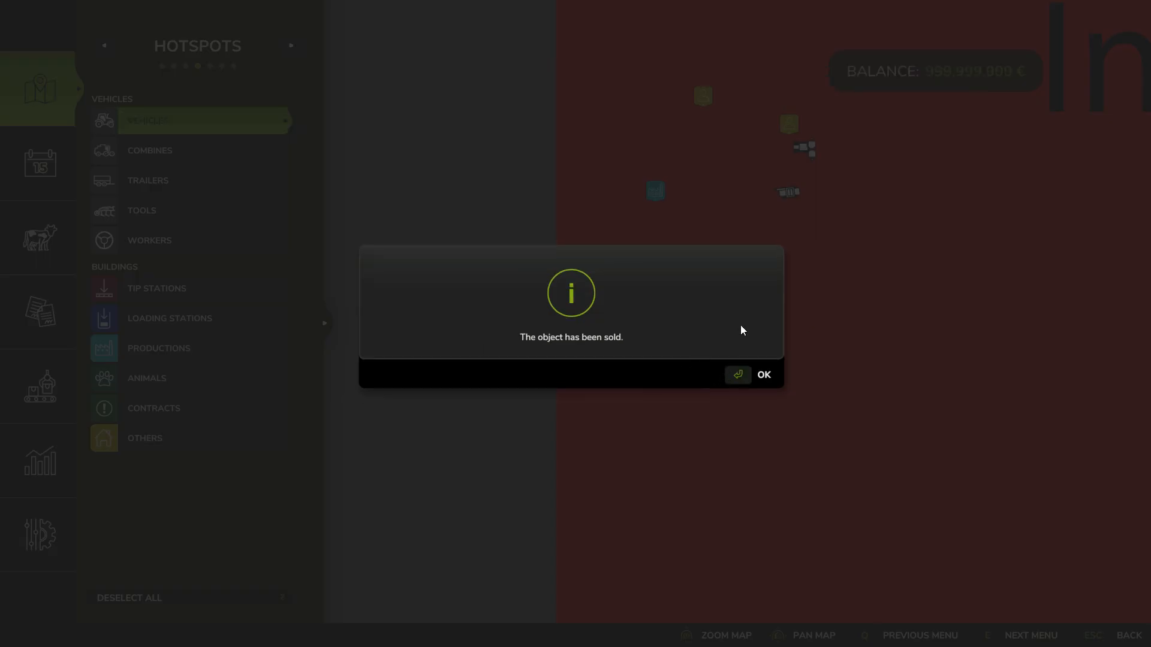
Sell the two remaining Bobs Custom Silos from the map
left_click(733, 378)
left_click(741, 278)
left_click(756, 235)
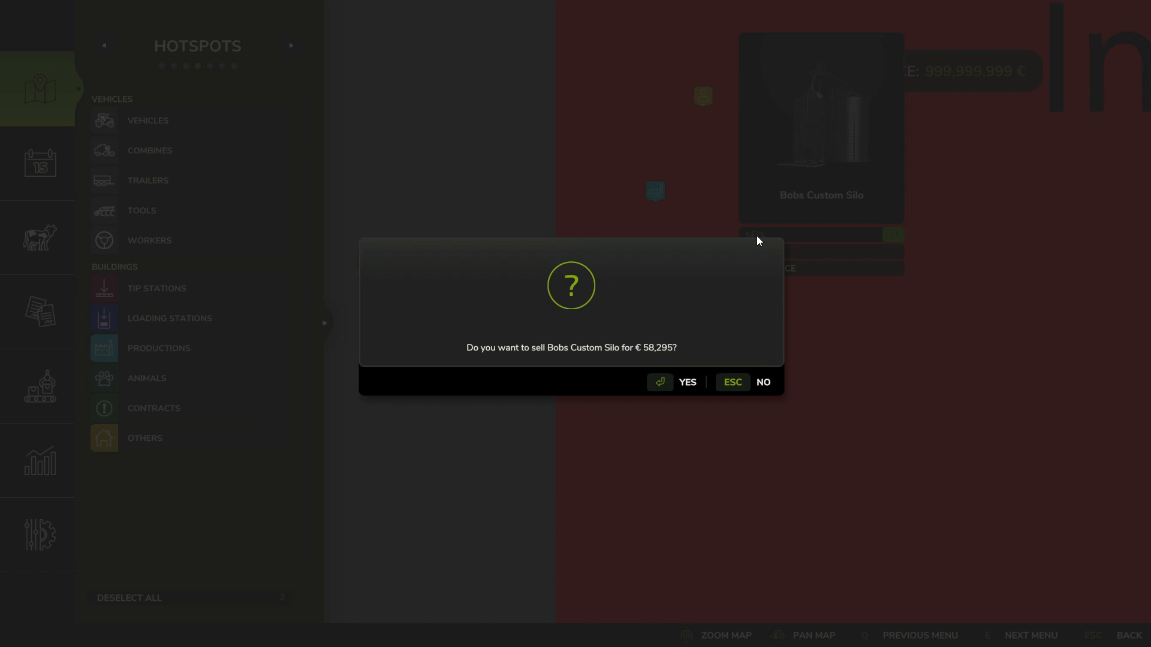
left_click(664, 383)
left_click(730, 367)
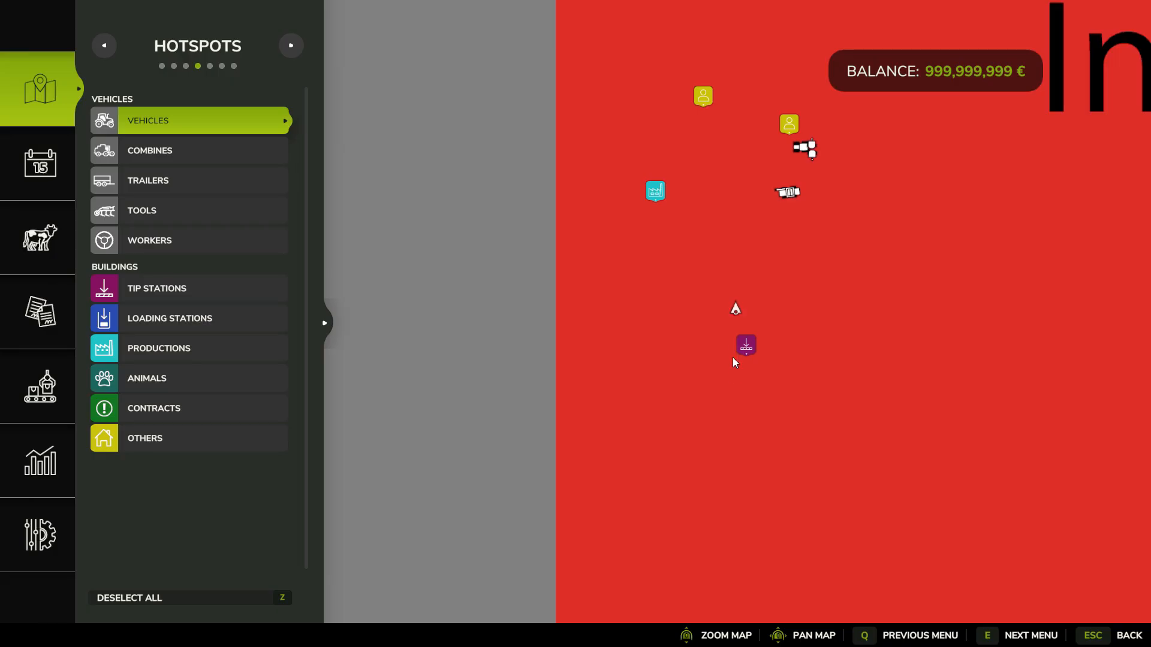
left_click(745, 346)
left_click(767, 304)
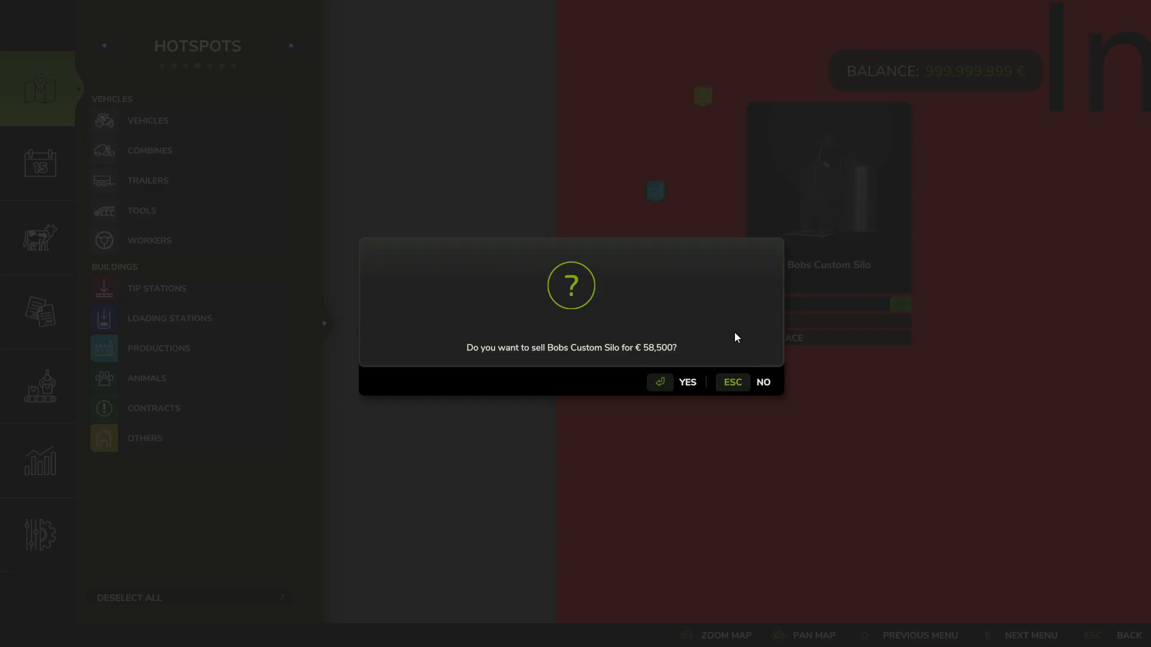
left_click(664, 383)
left_click(739, 373)
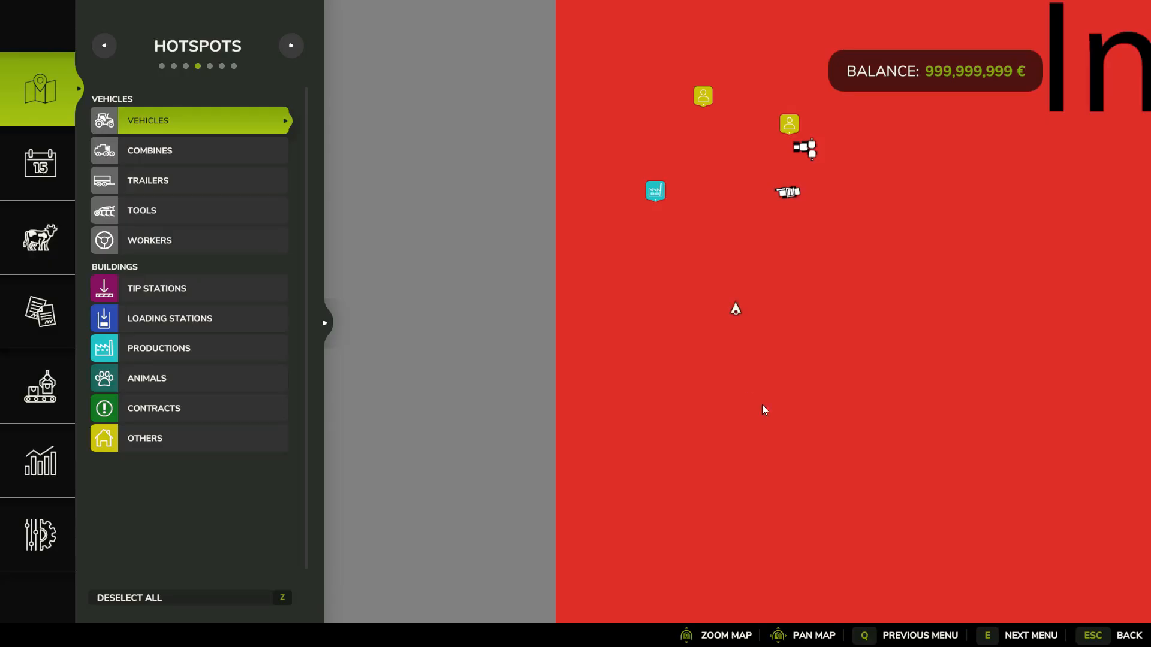
Leave the map and reload the store items with the gsStoreItemsReload console command
key("Escape")
key("p")
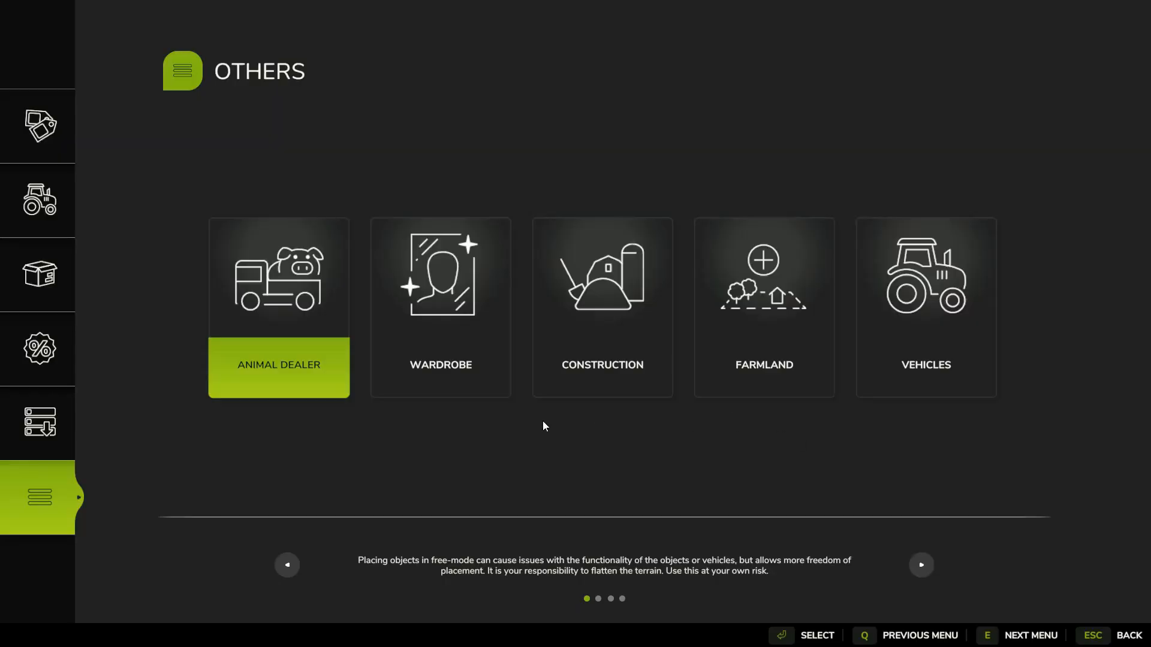
left_click(605, 348)
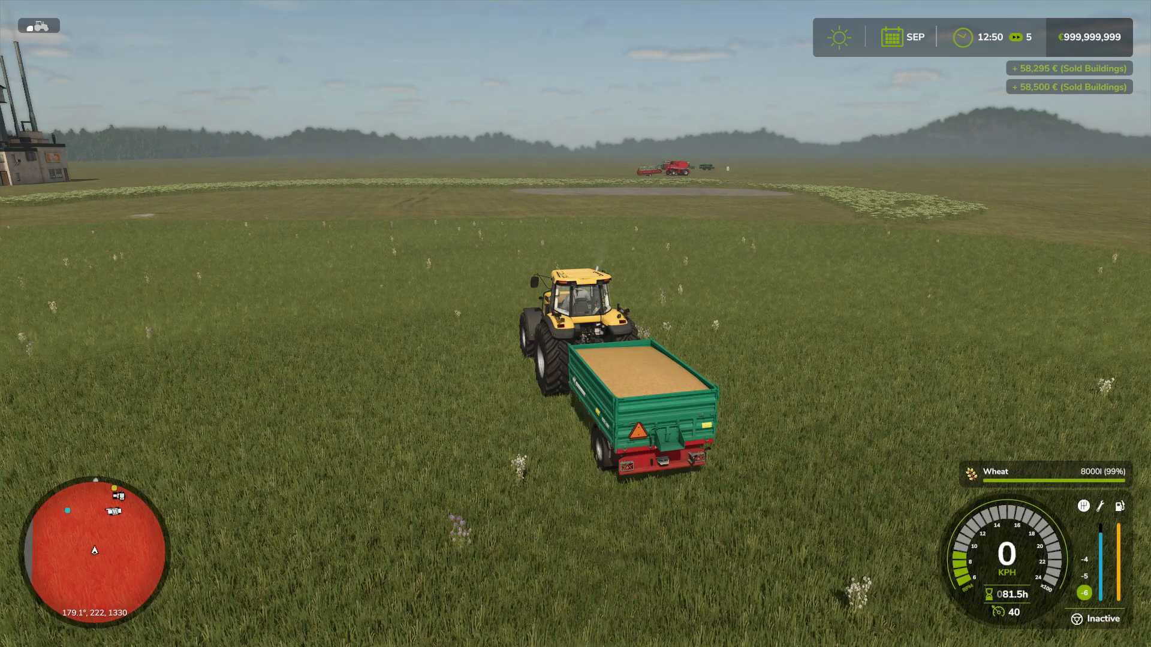
key("grave")
key("grave")
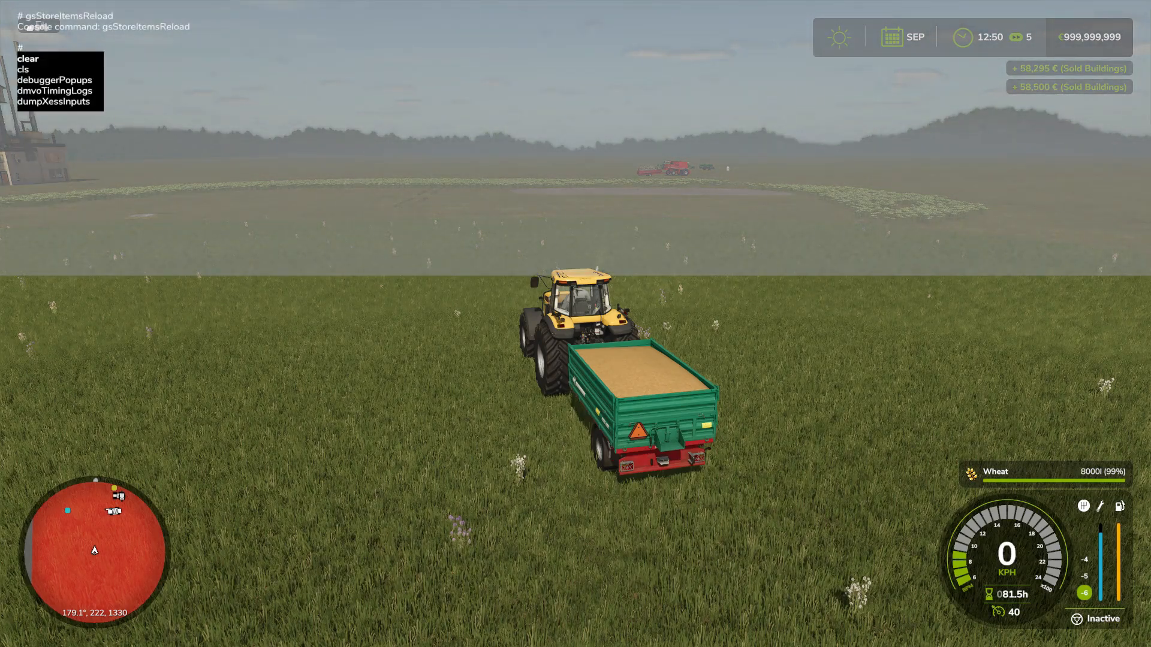
key("Up")
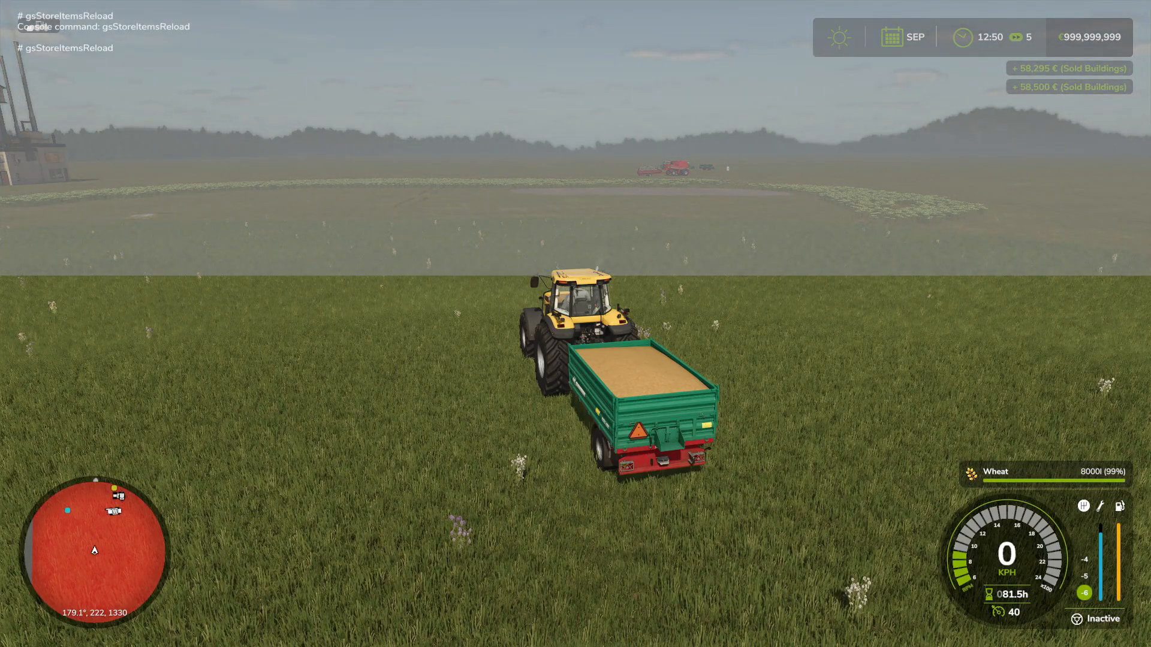
key("Return")
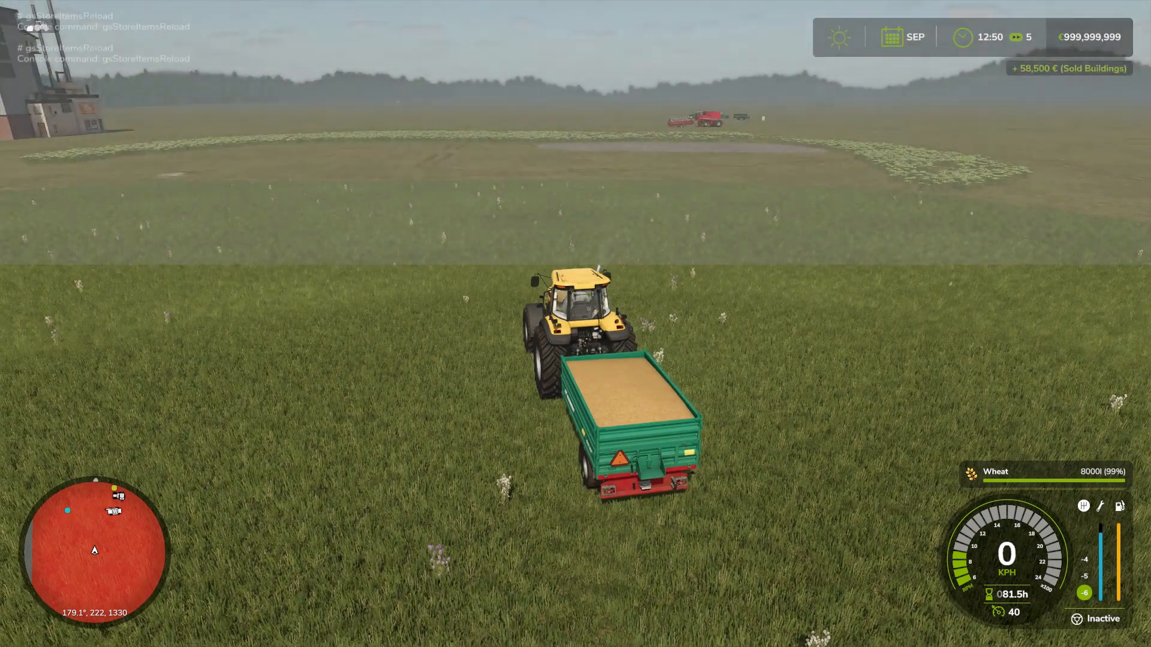
key("grave")
Try to load the Bobs Custom Silo from the construction silos for placement and check the console output
key("p")
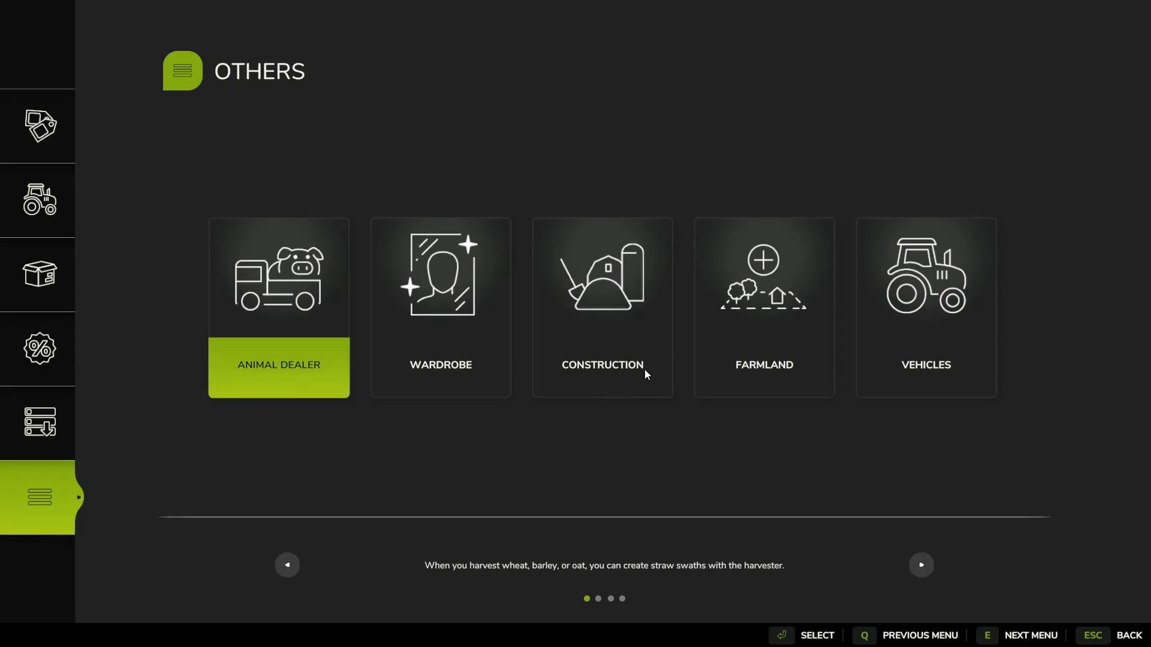
left_click(603, 360)
left_click(133, 327)
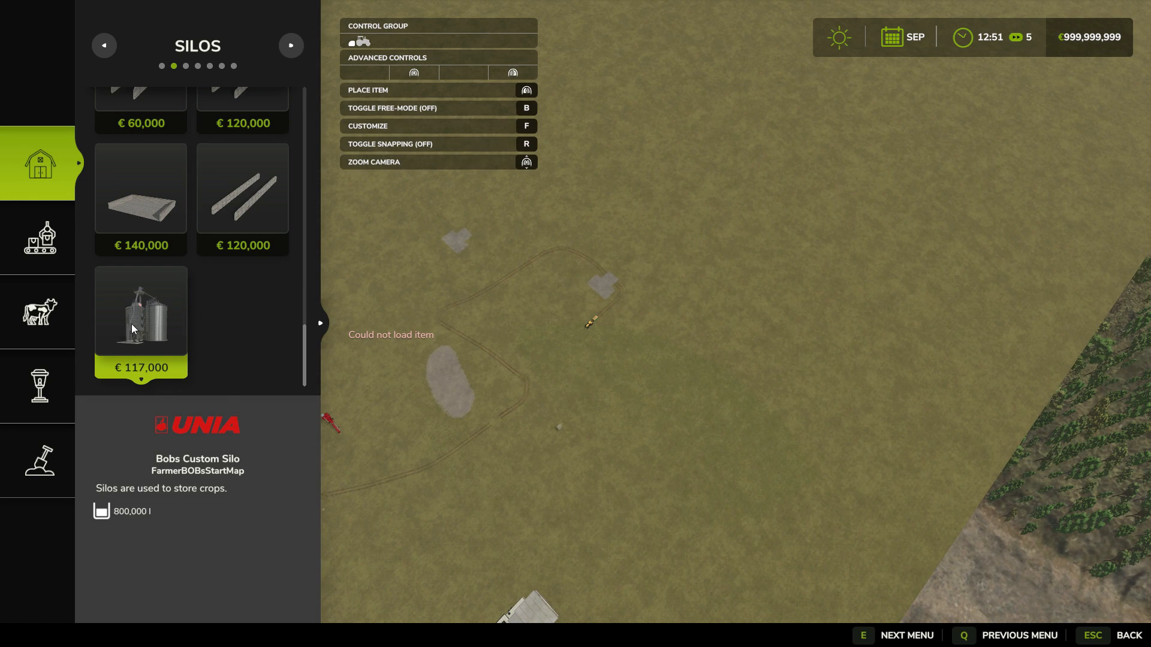
key("grave")
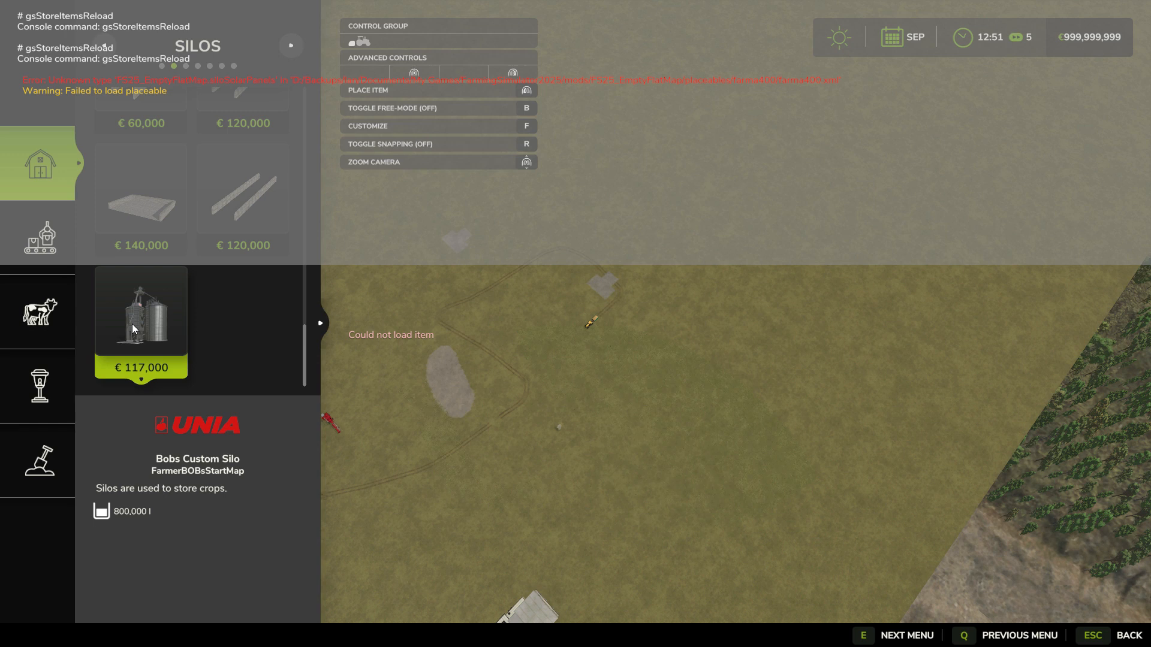
Switch to File Explorer and look through the game's data/placeables folder, including unia and its shared subfolder
key("alt+Tab")
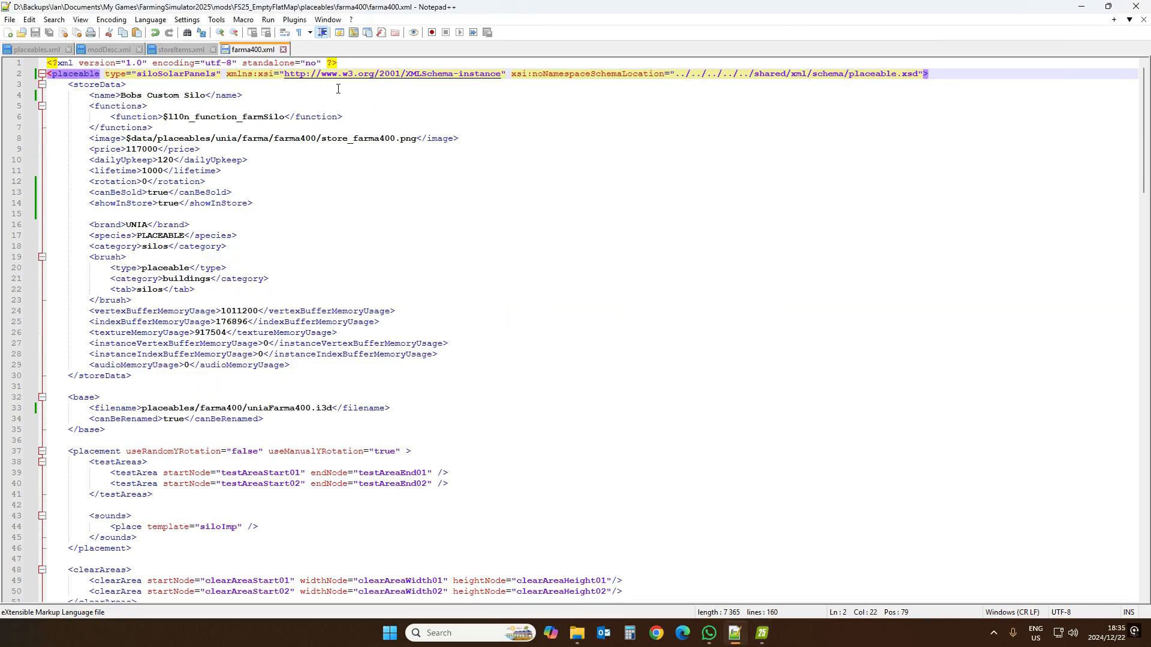
left_click(576, 633)
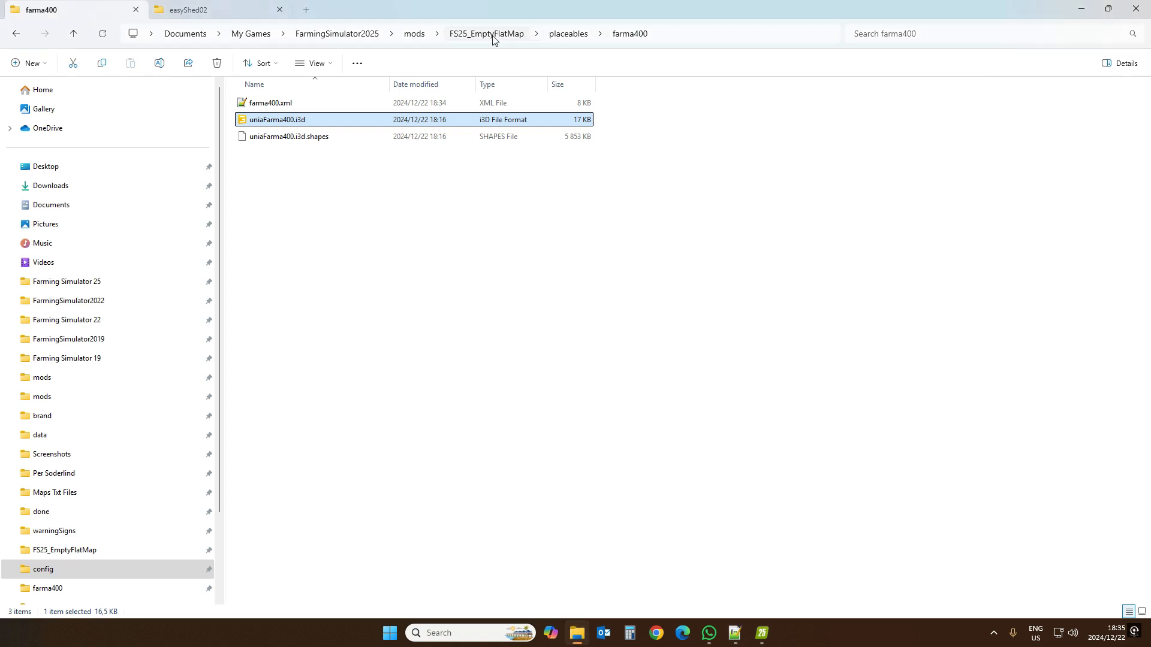
left_click(186, 10)
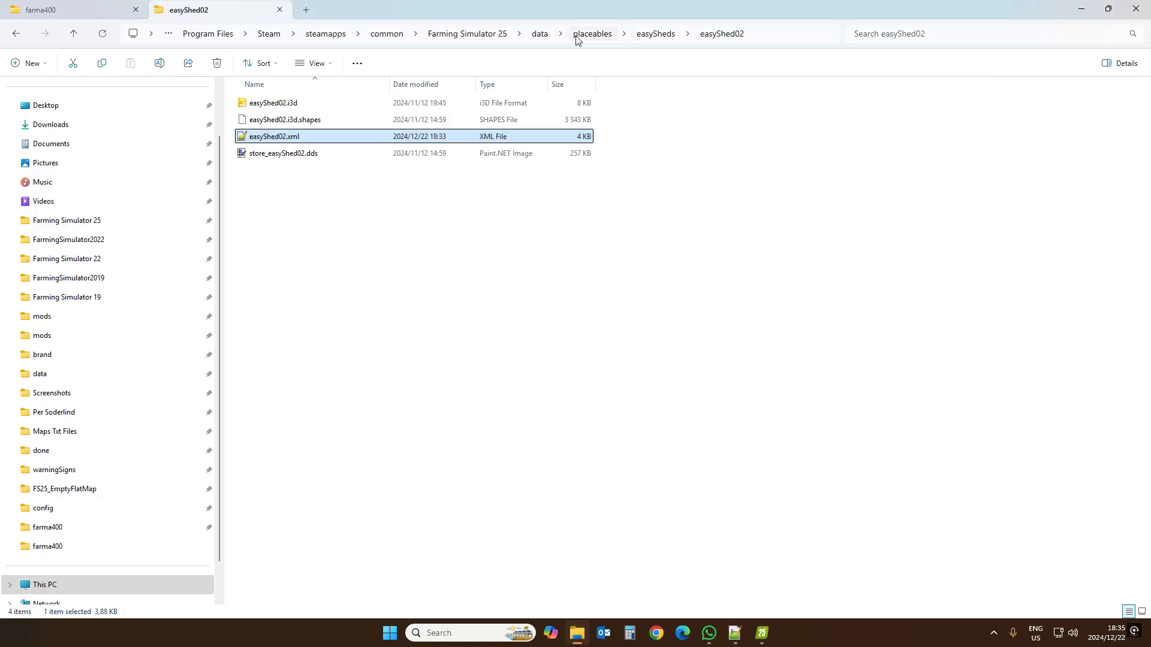
left_click(580, 34)
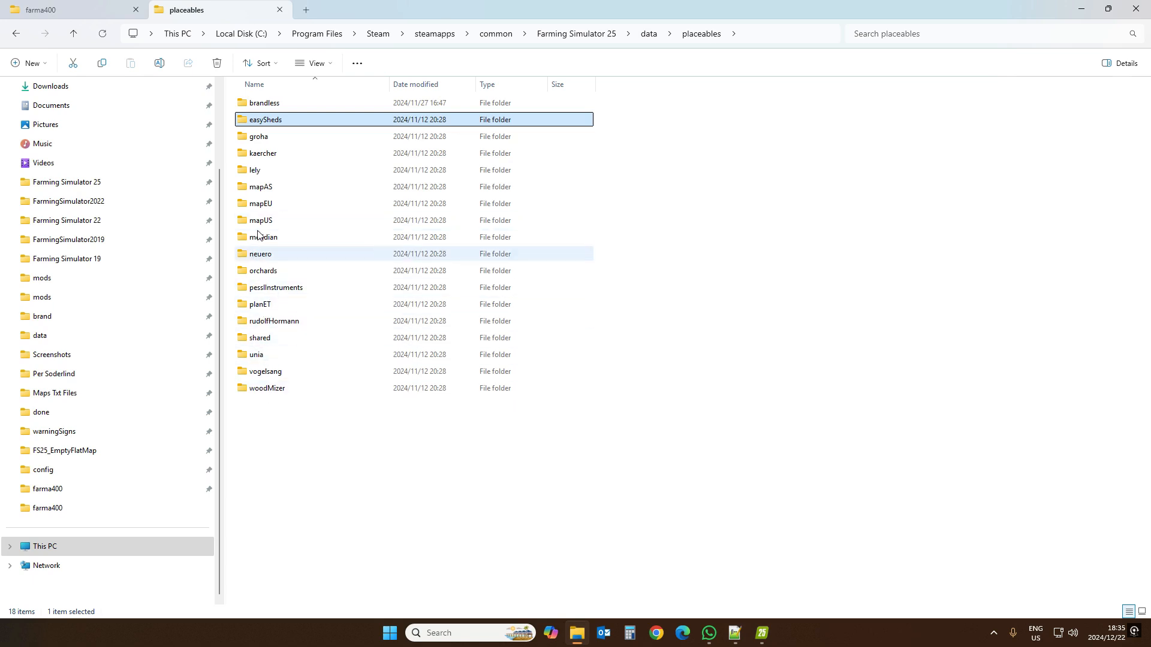
double_click(257, 355)
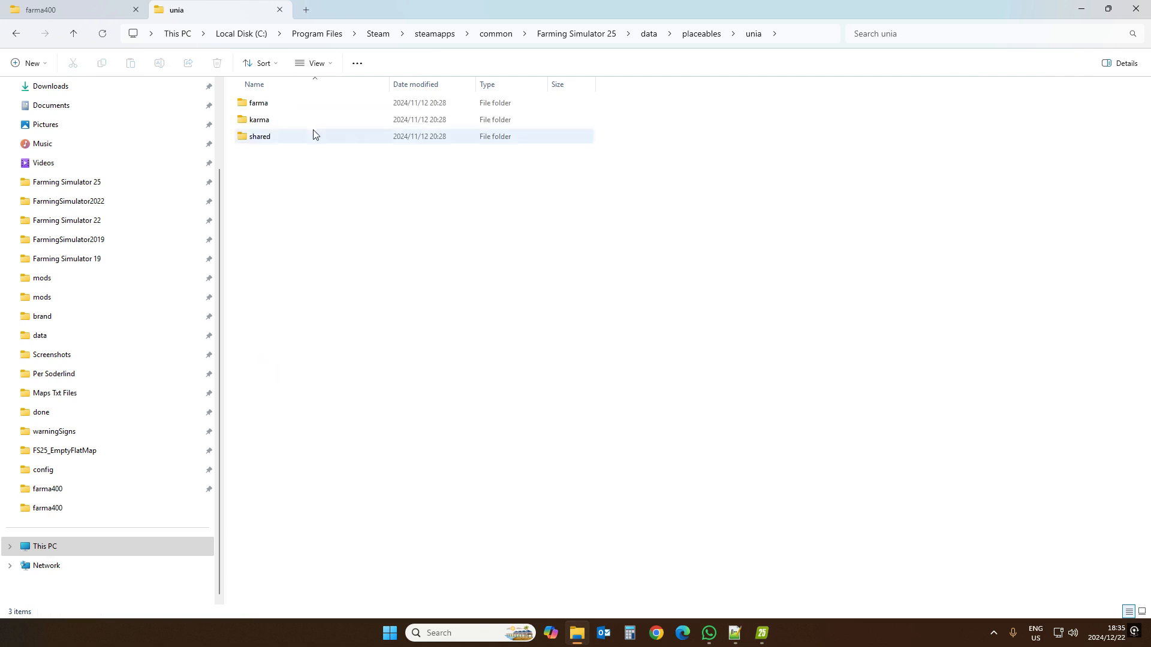
double_click(265, 137)
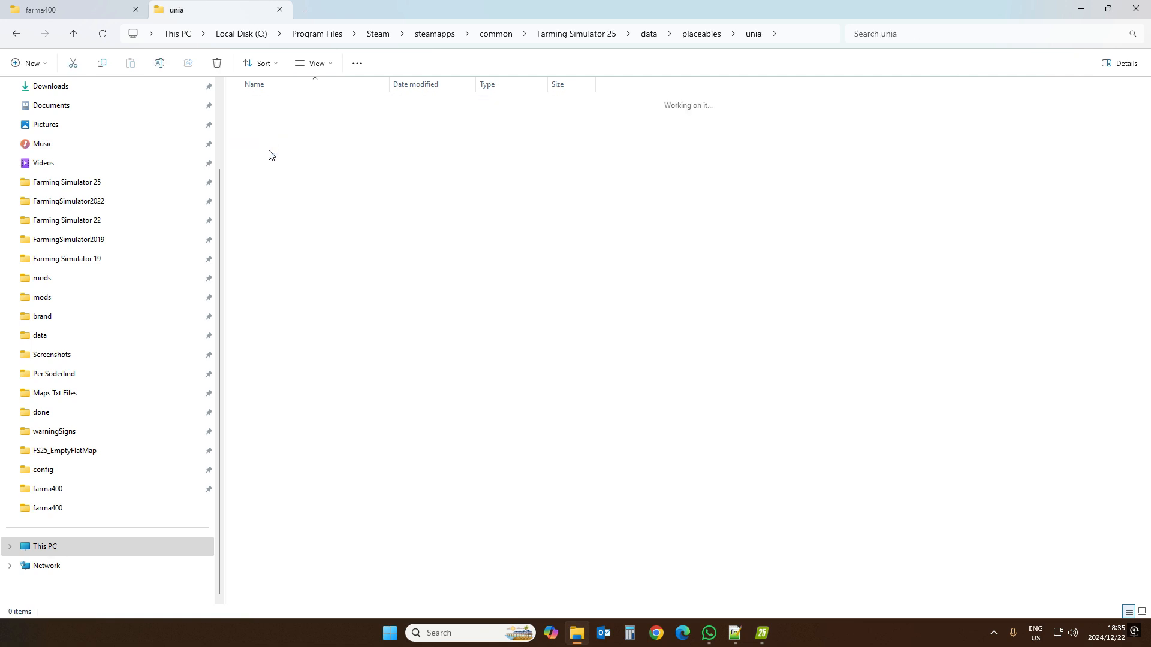
left_click(706, 34)
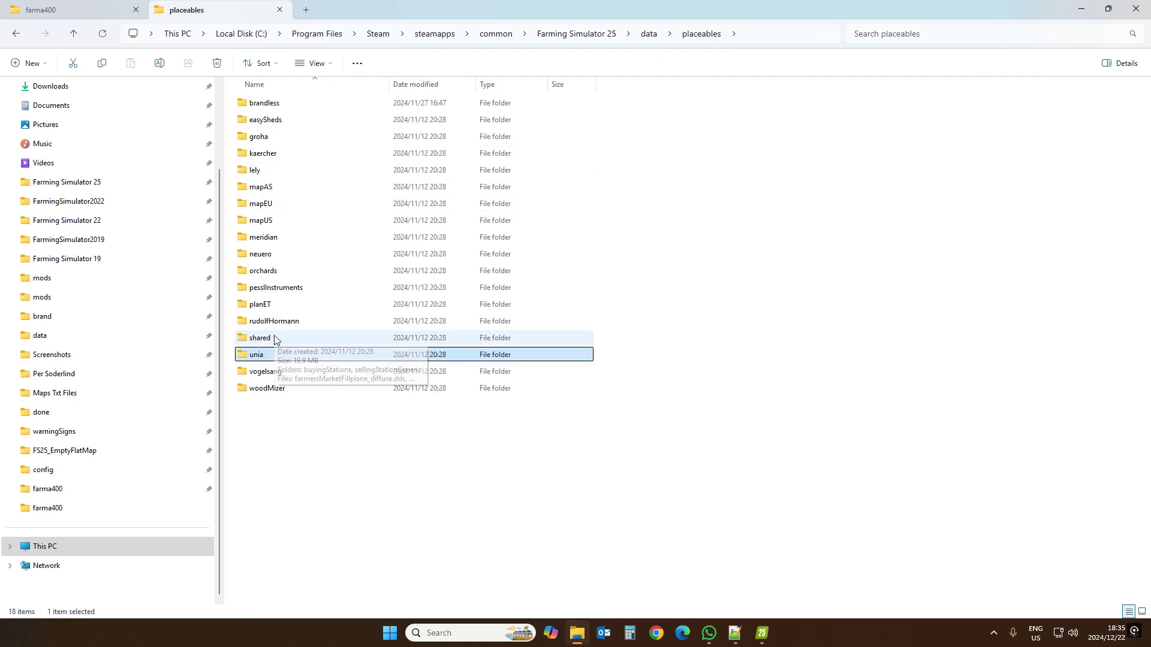
Open farma400.xml from the mod's farma400 folder, set the placeable type to silo and save the file
left_click(75, 12)
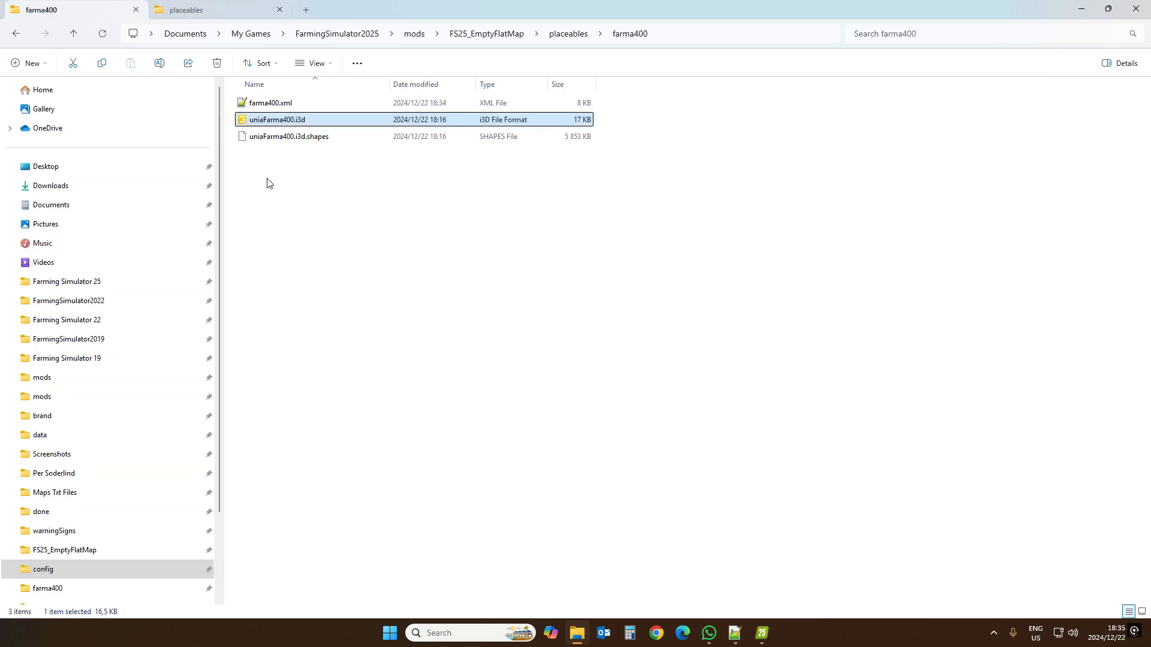
double_click(266, 104)
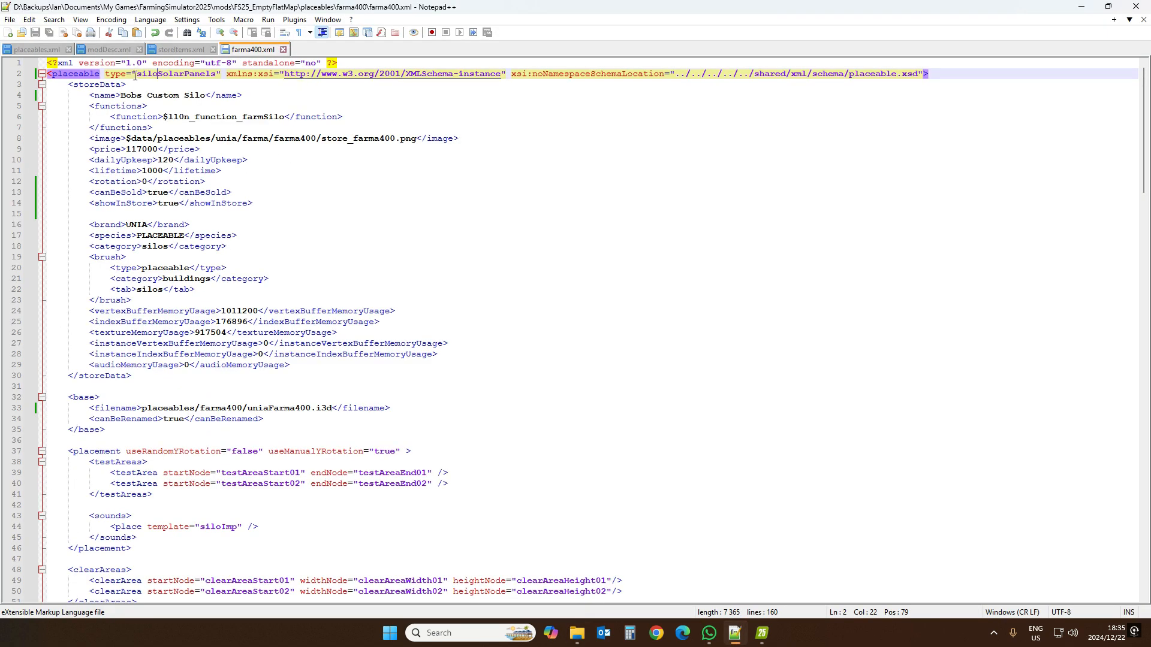
double_click(175, 73)
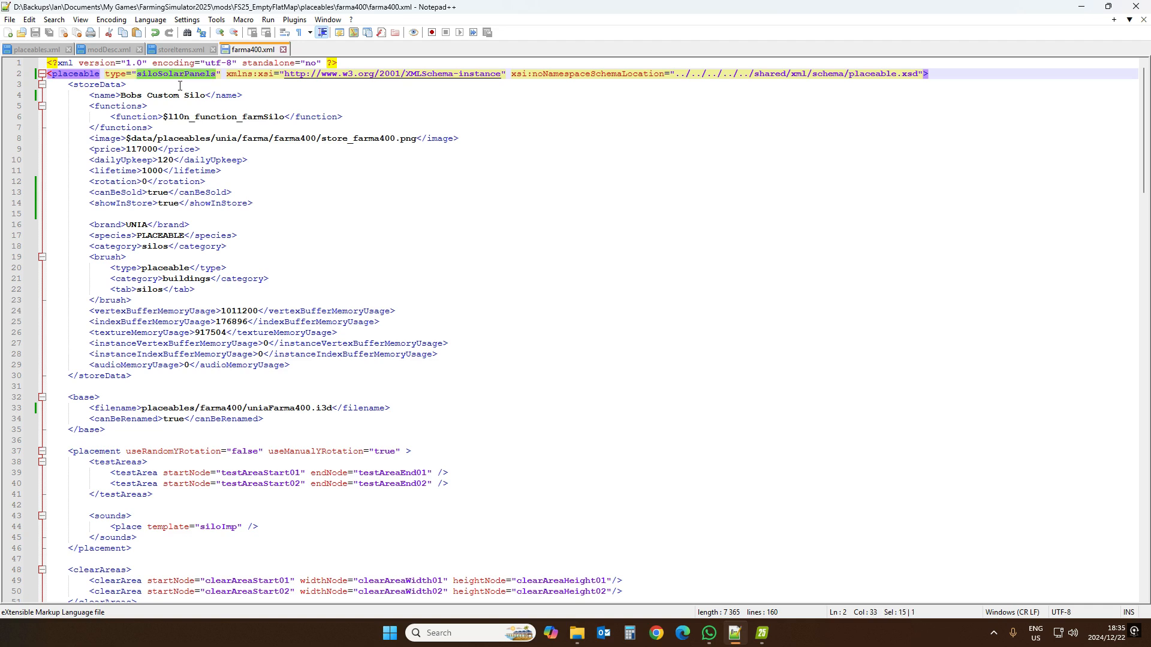
type("silo")
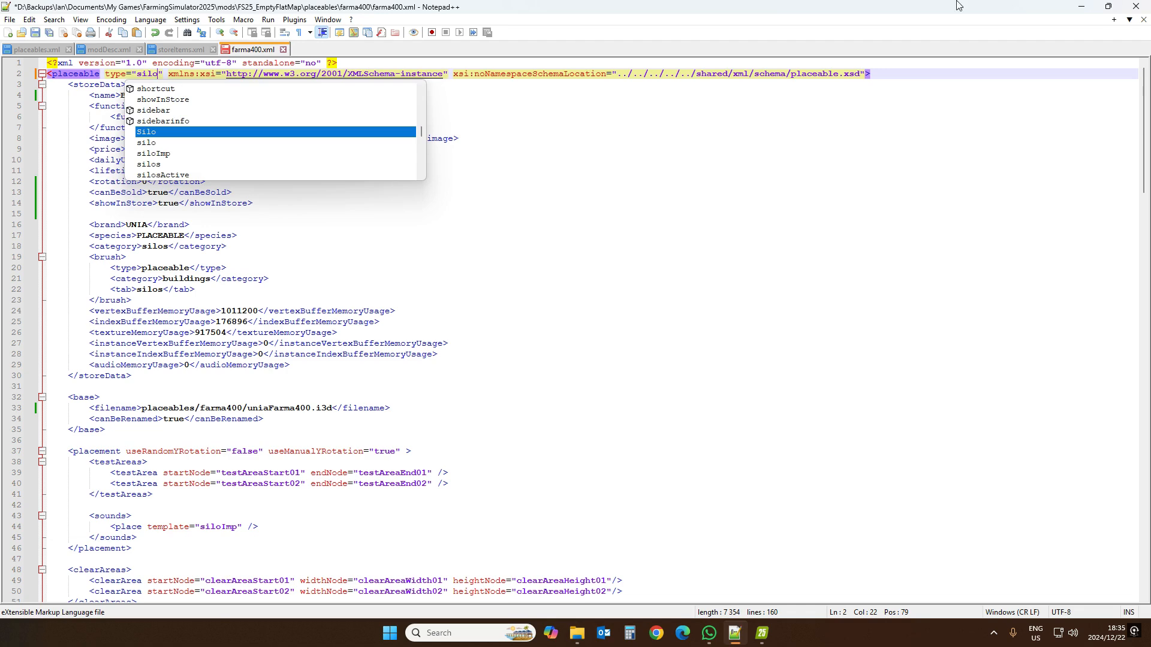
left_click(37, 33)
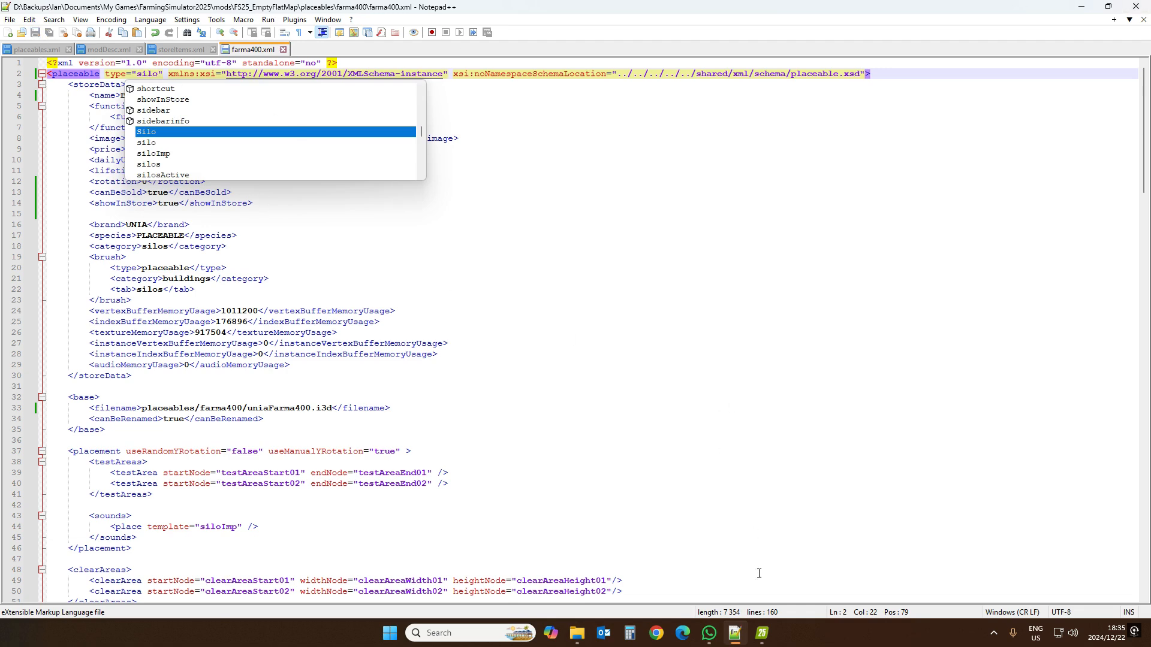
Switch back to Farming Simulator 25 and rerun gsStoreItemsReload in the console
left_click(761, 633)
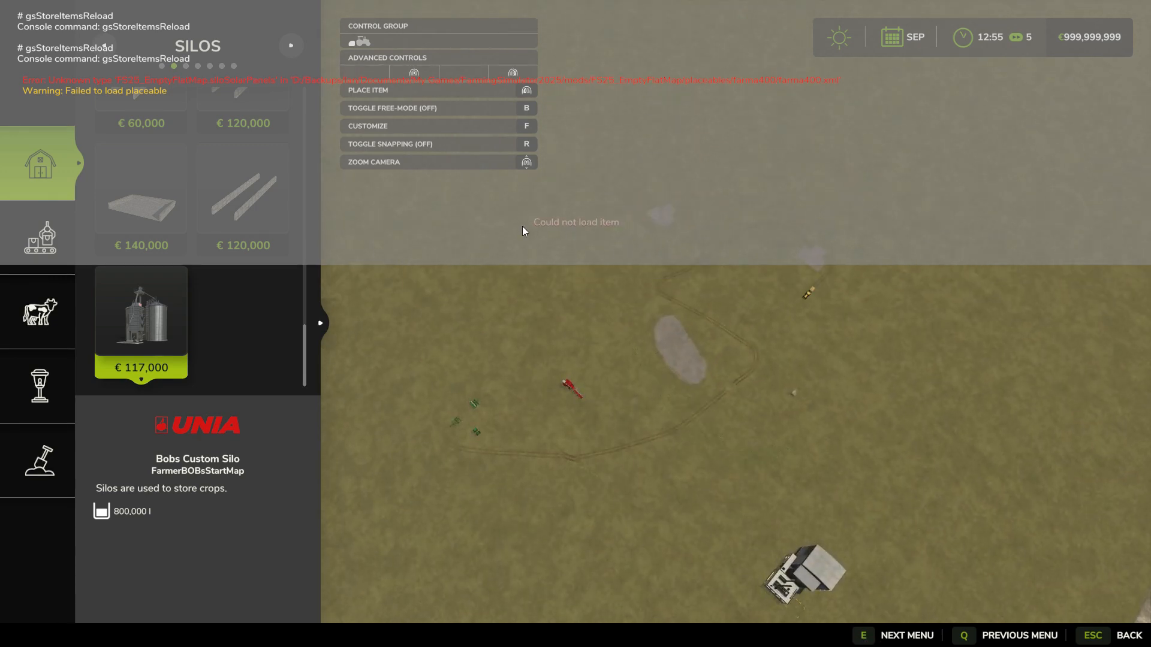
key("grave")
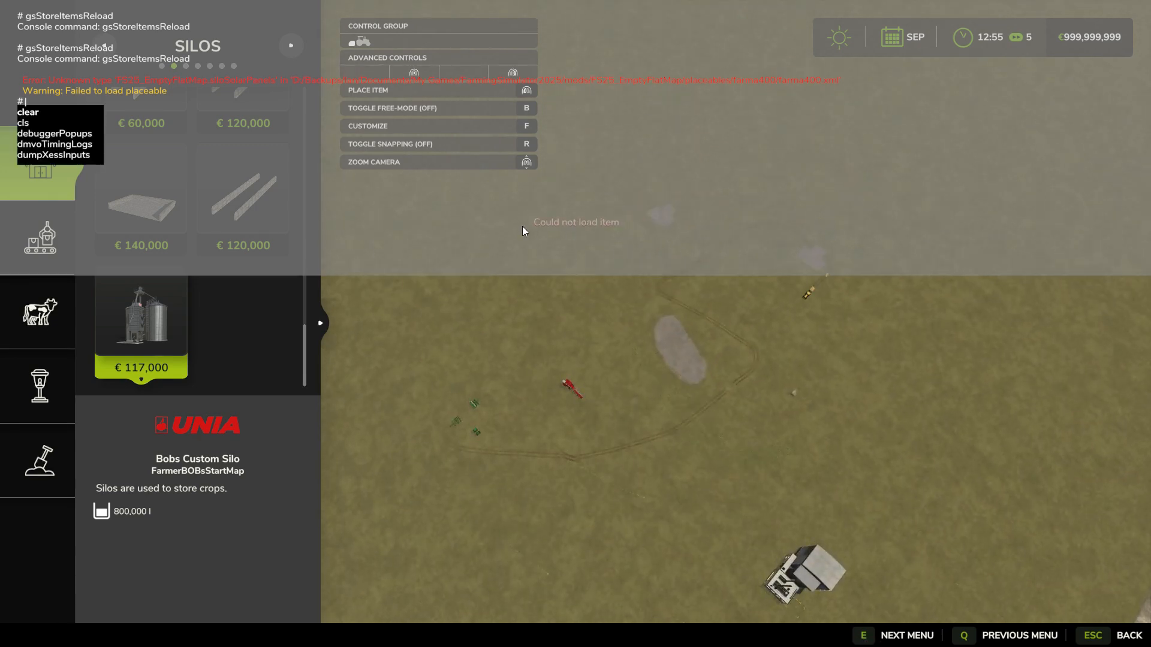
key("Up")
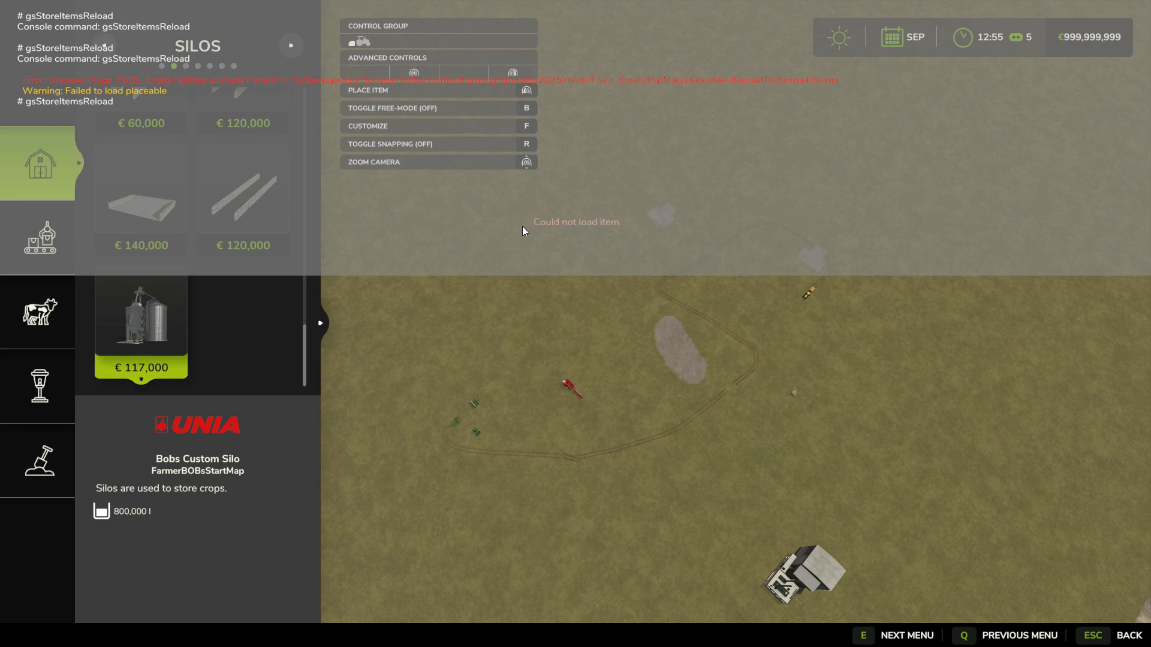
key("Return")
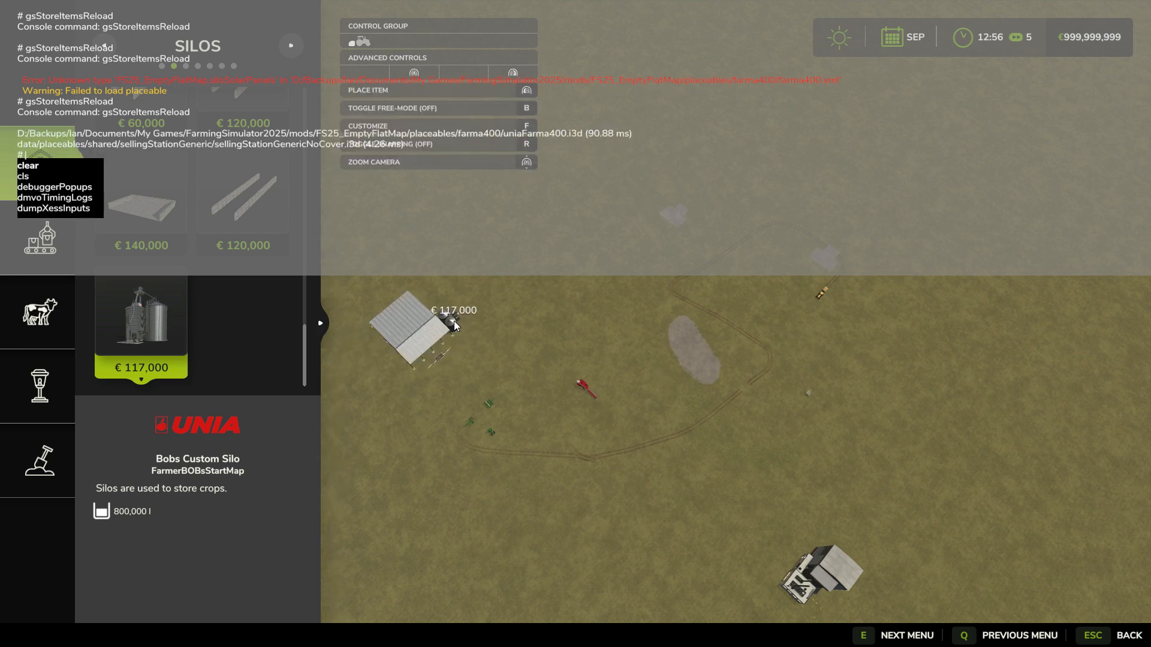
Place the Bobs Custom Silo with its shed on the open field and leave construction mode
left_click(561, 315)
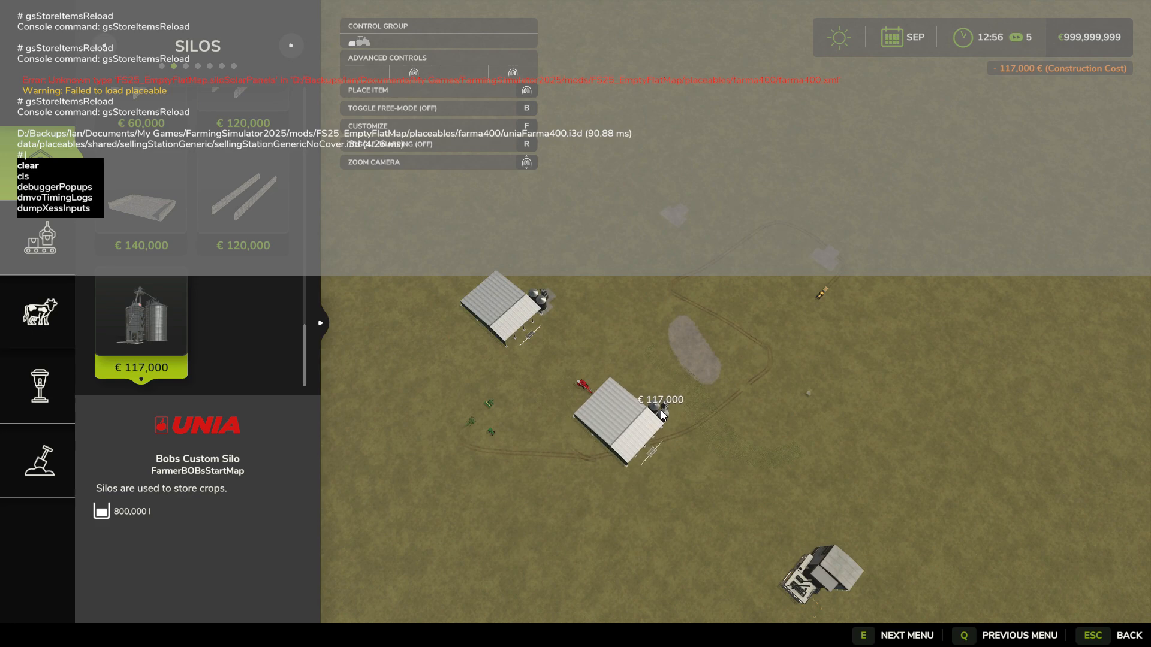
key("grave")
key("Escape")
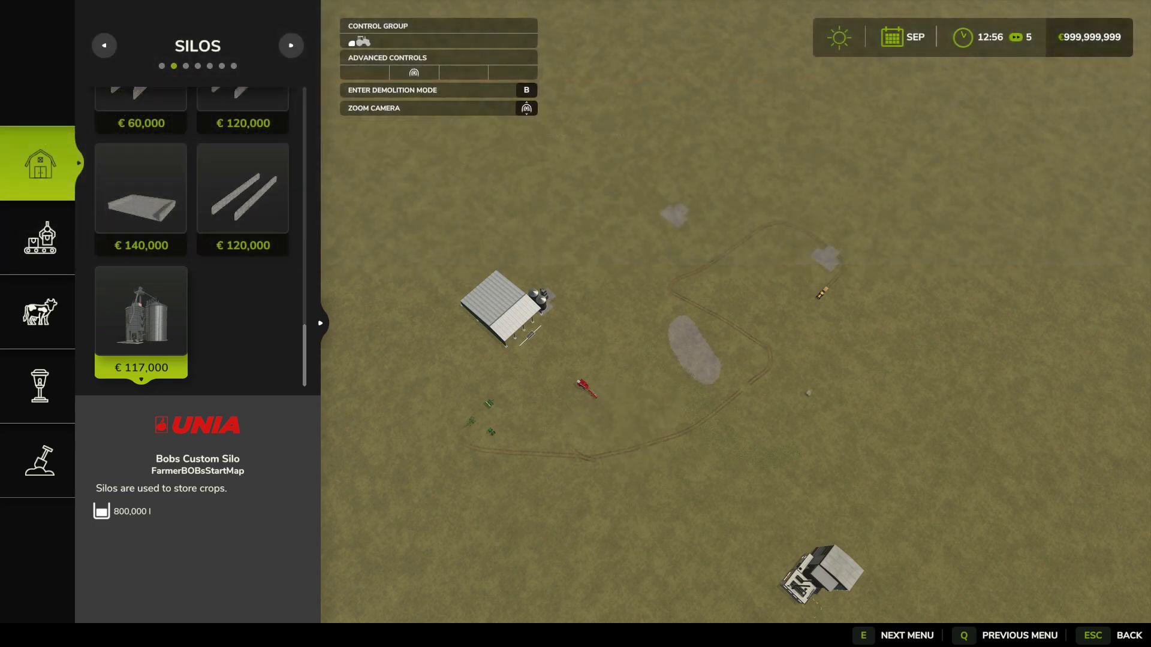
key("Escape")
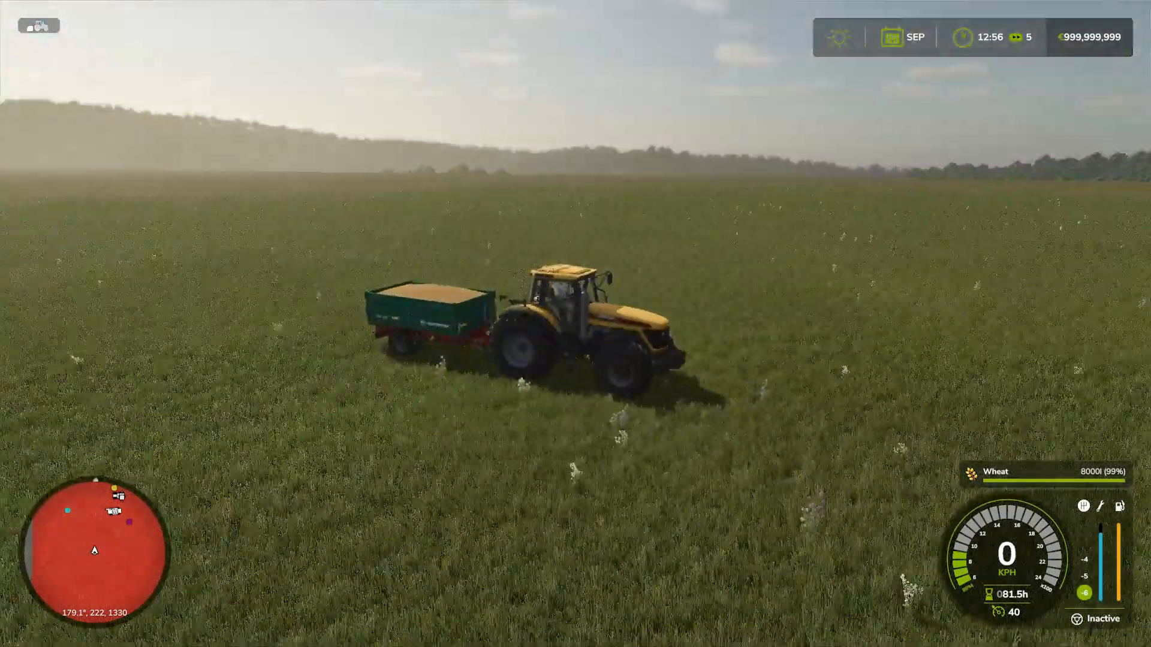
Drive the tractor and its wheat-loaded trailer across the field to the silo shed and stop with the trailer at the unloading grate
key("w")
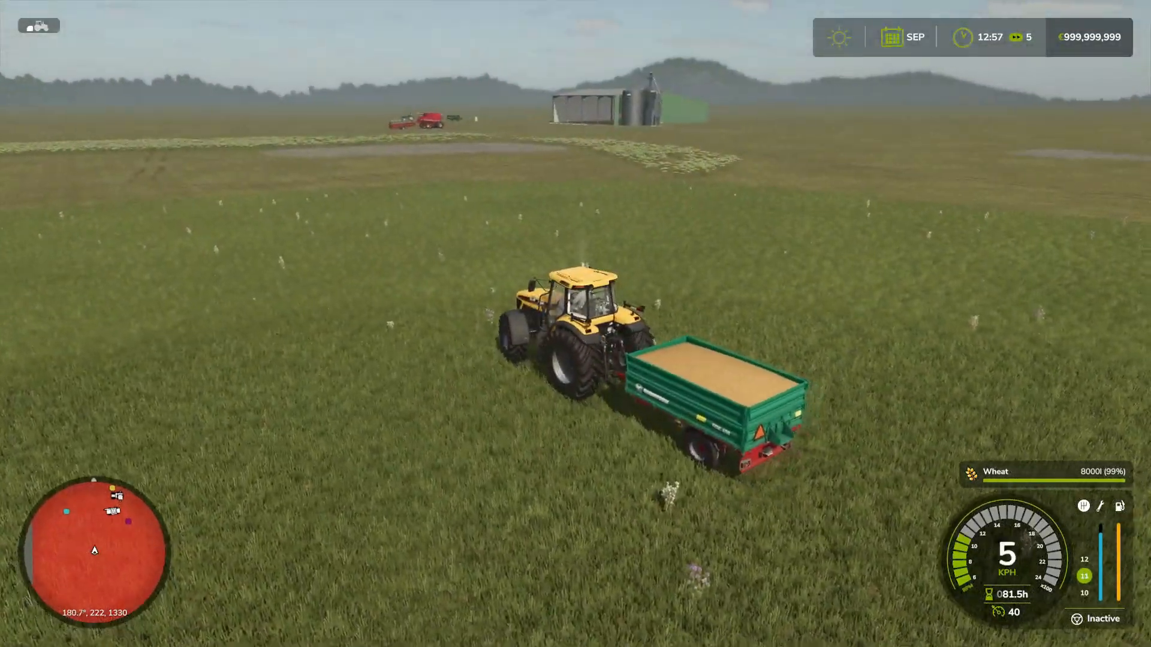
key("d")
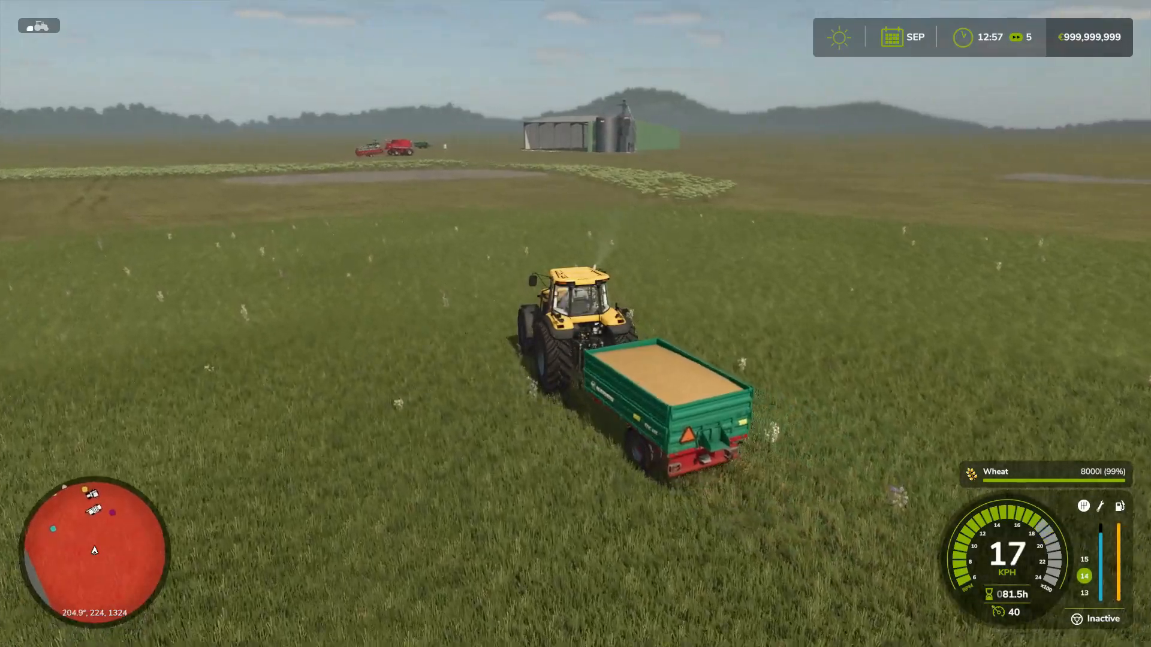
key("w")
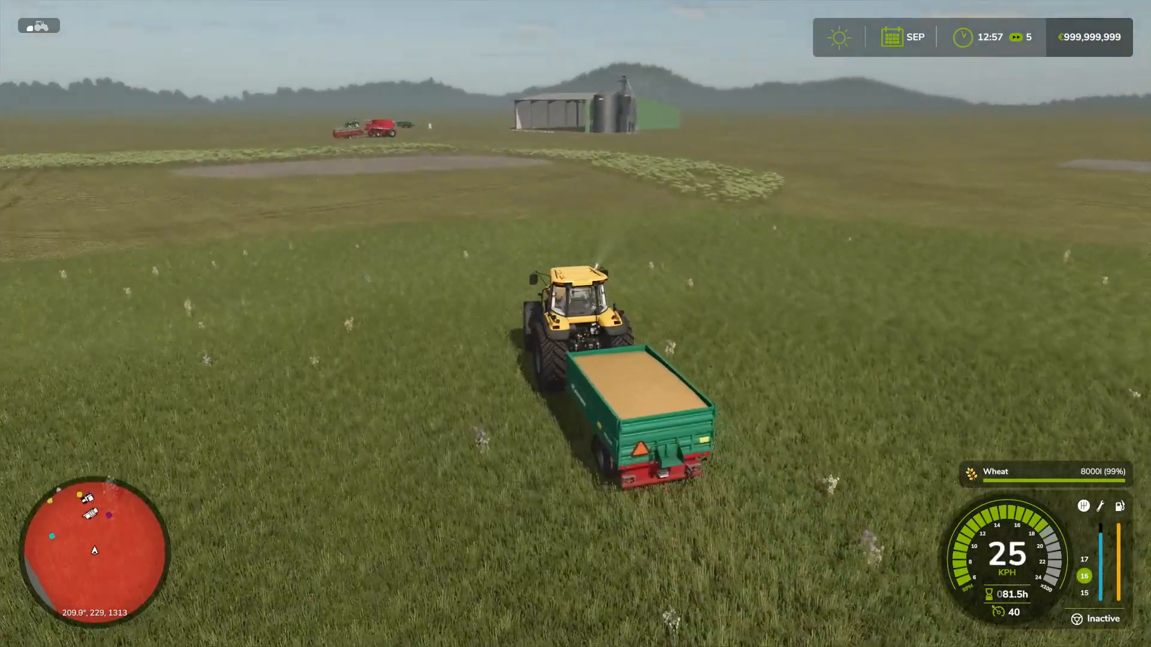
key("w")
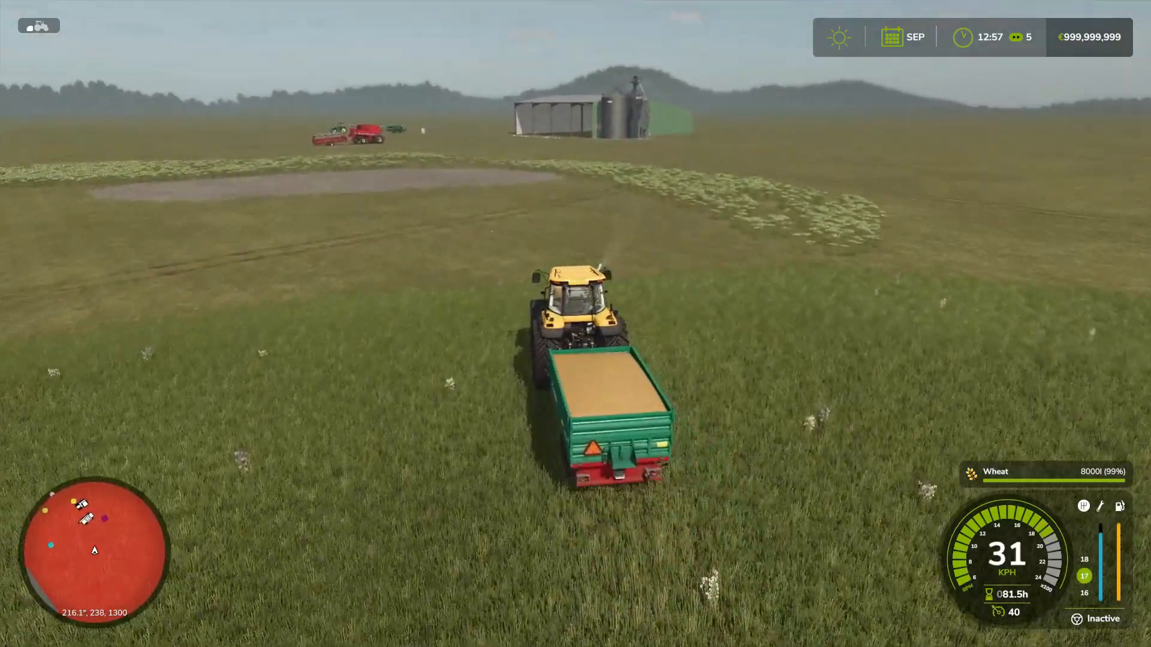
key("w")
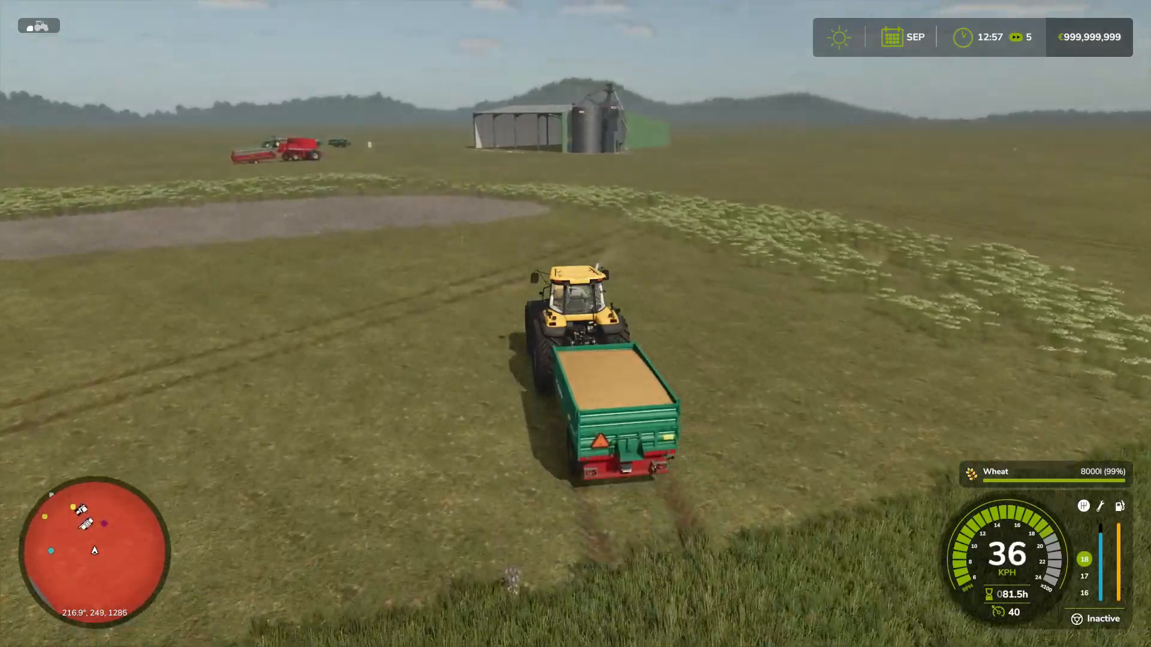
key("w")
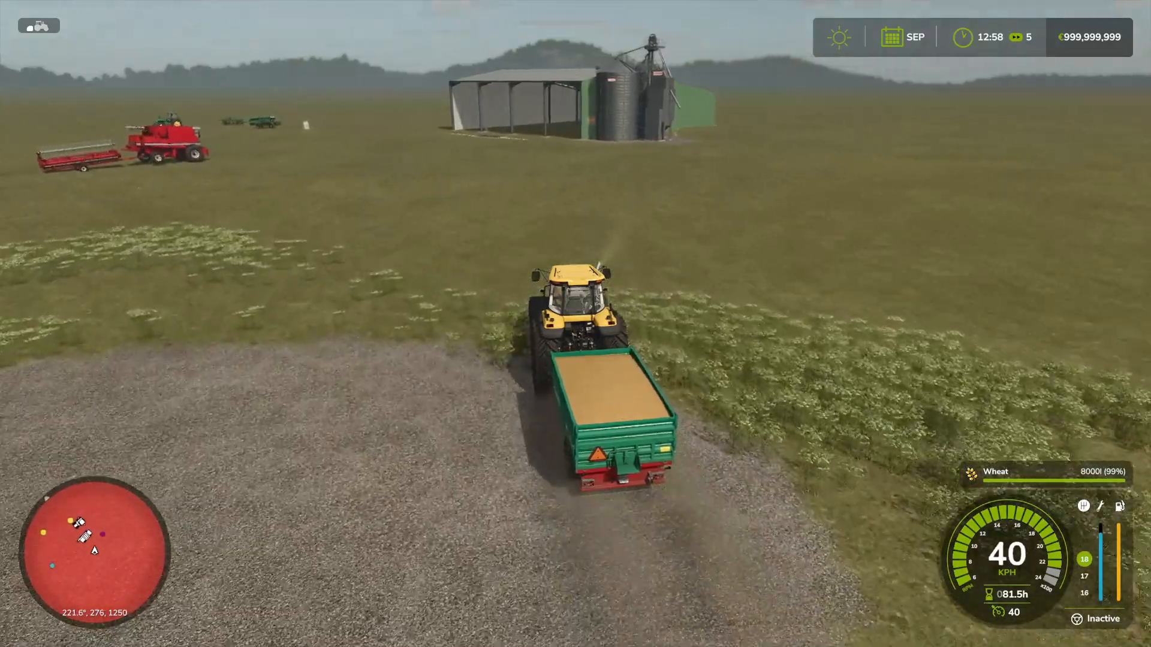
key("d")
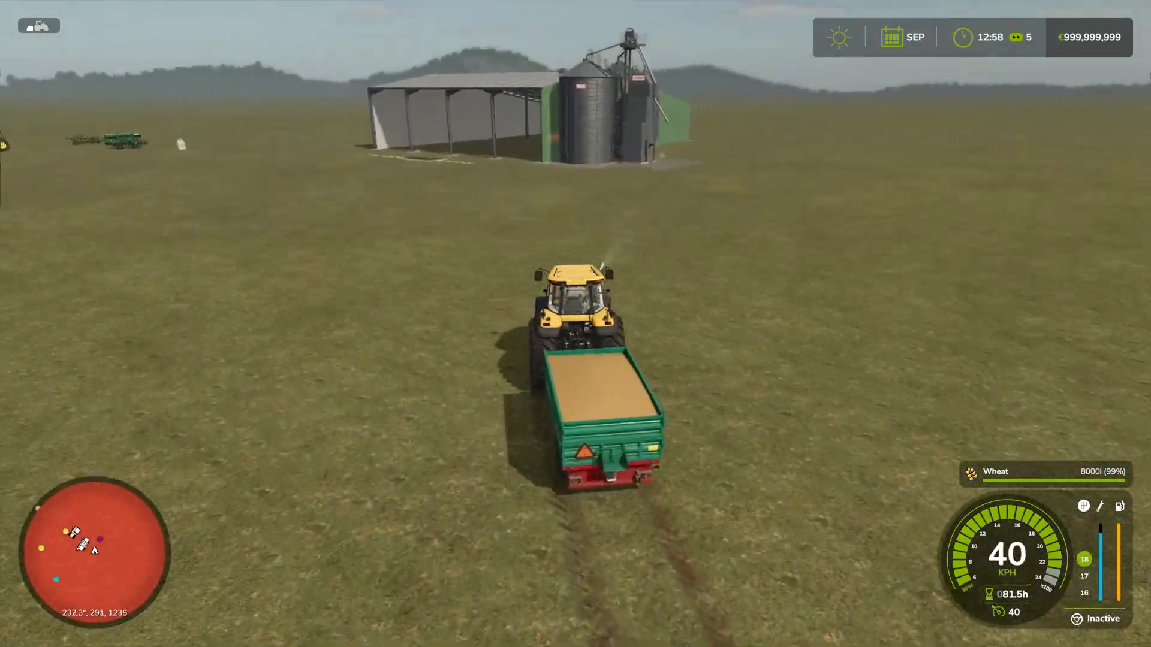
key("a")
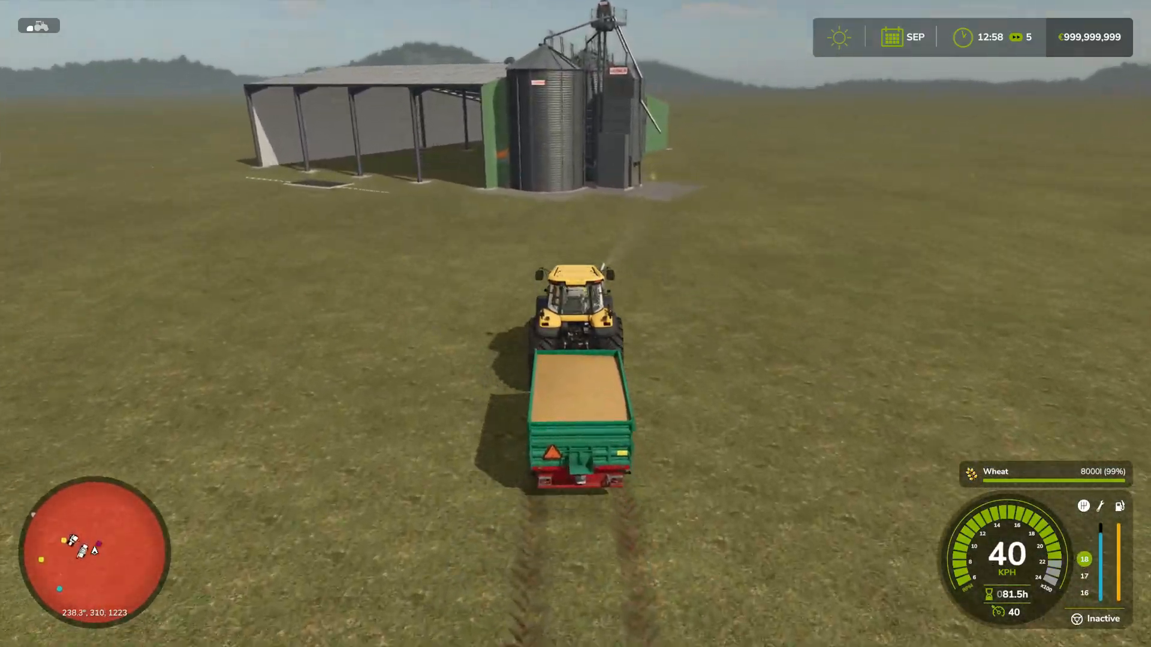
key("a")
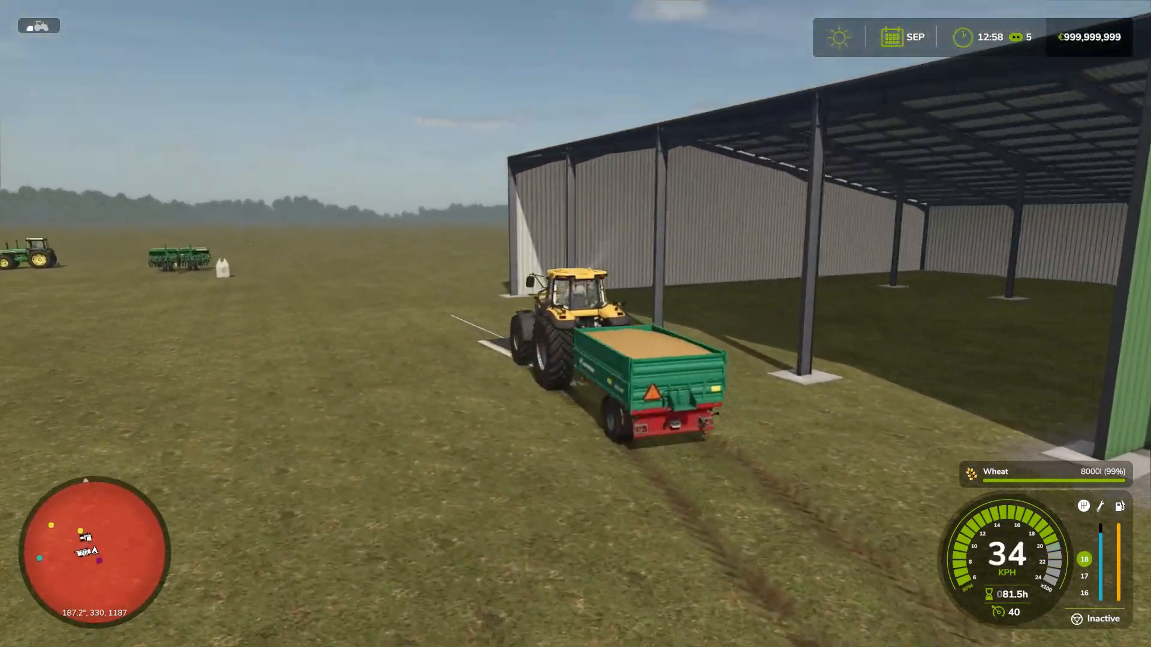
key("s")
key("s")
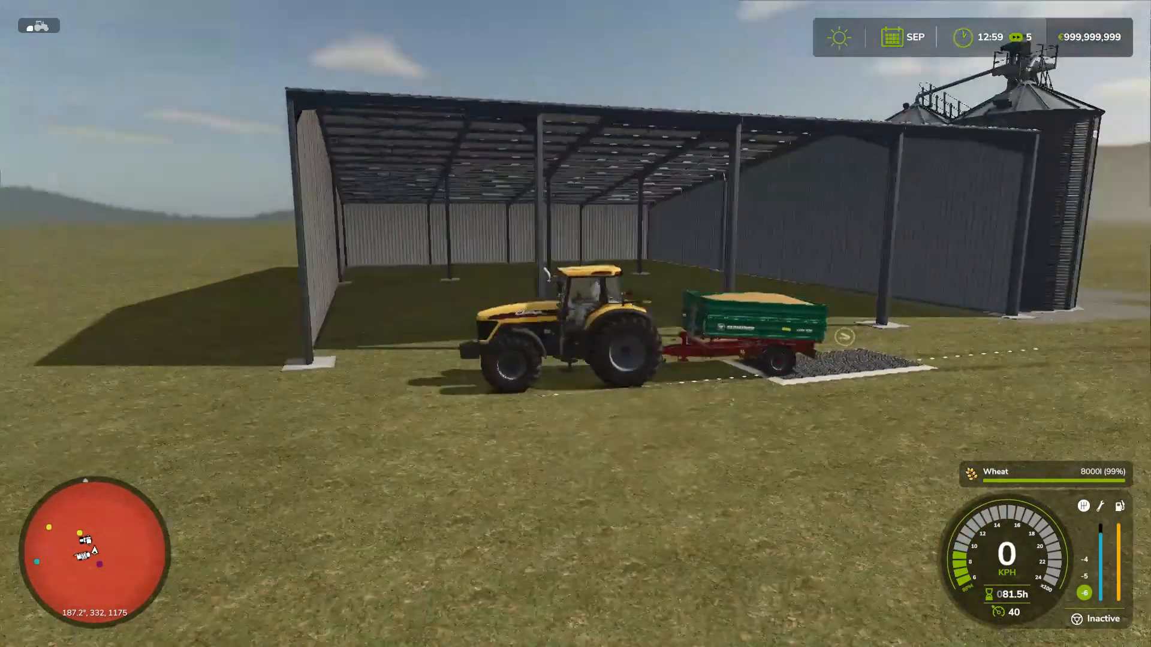
Quit the current game without saving
key("Escape")
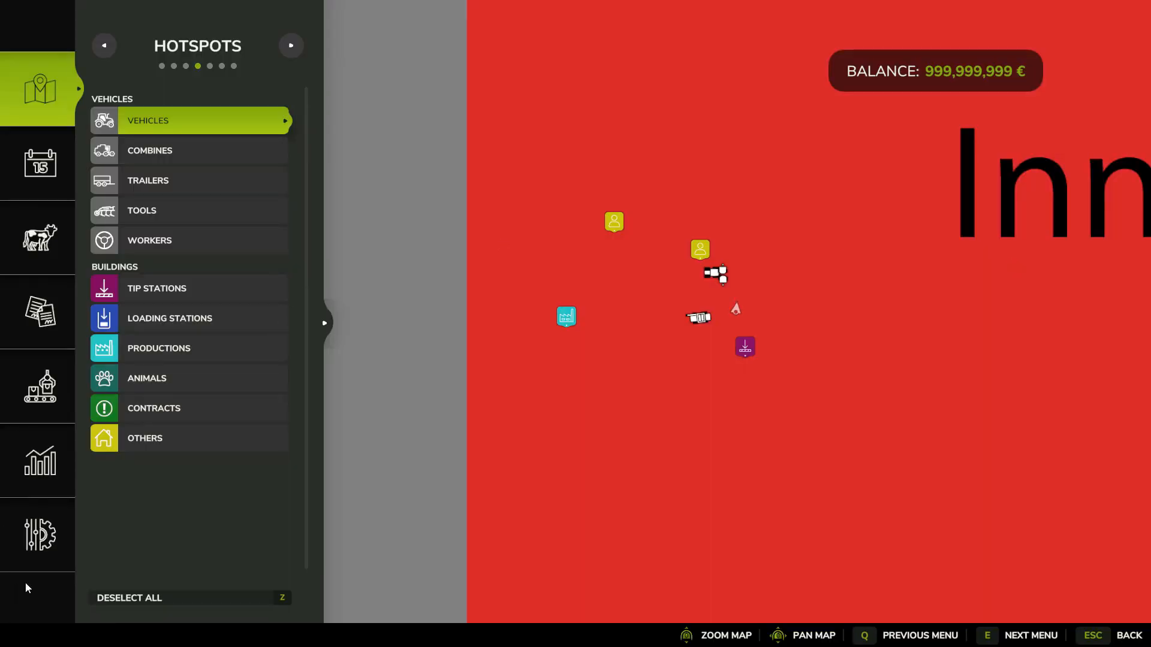
left_click(37, 540)
left_click(957, 339)
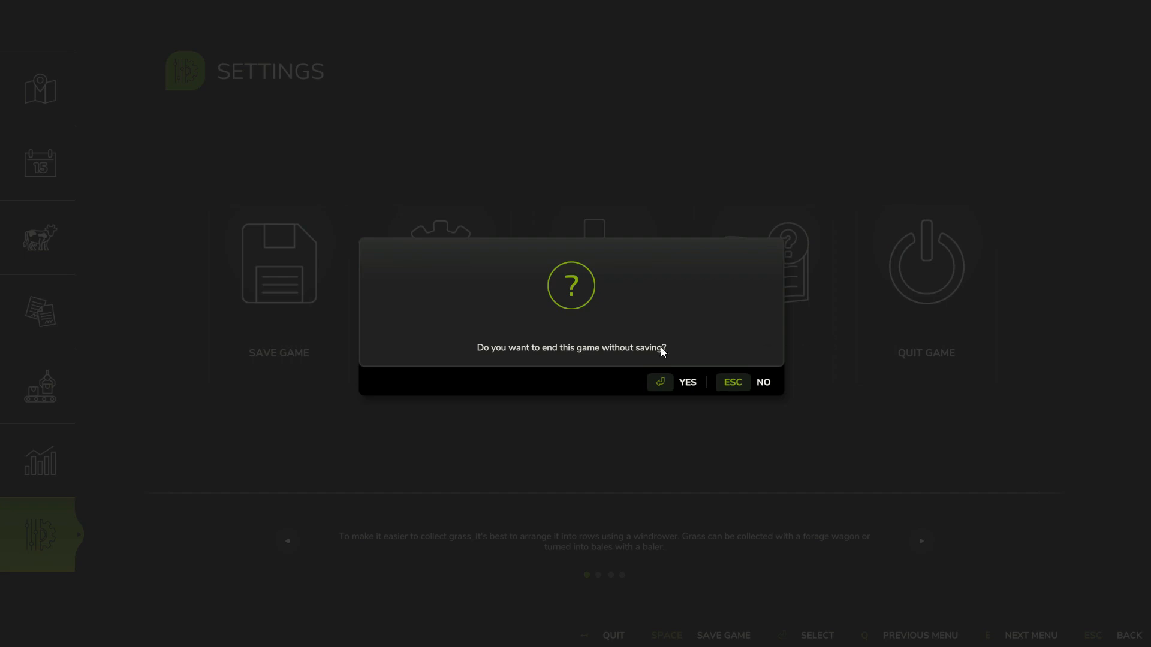
left_click(662, 383)
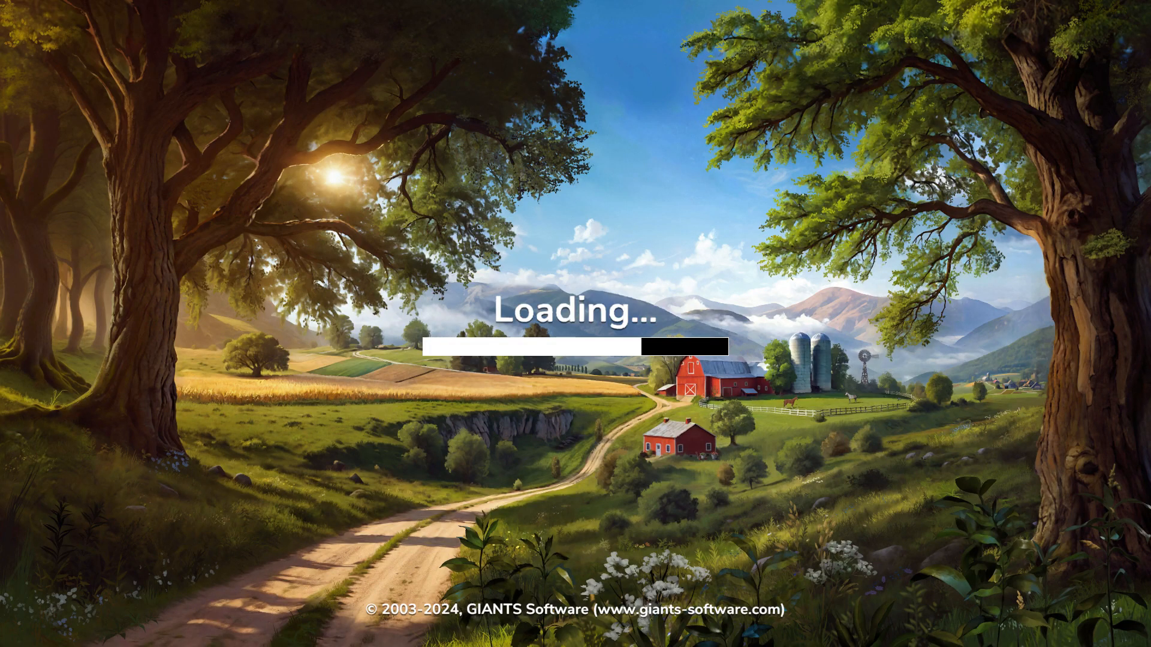